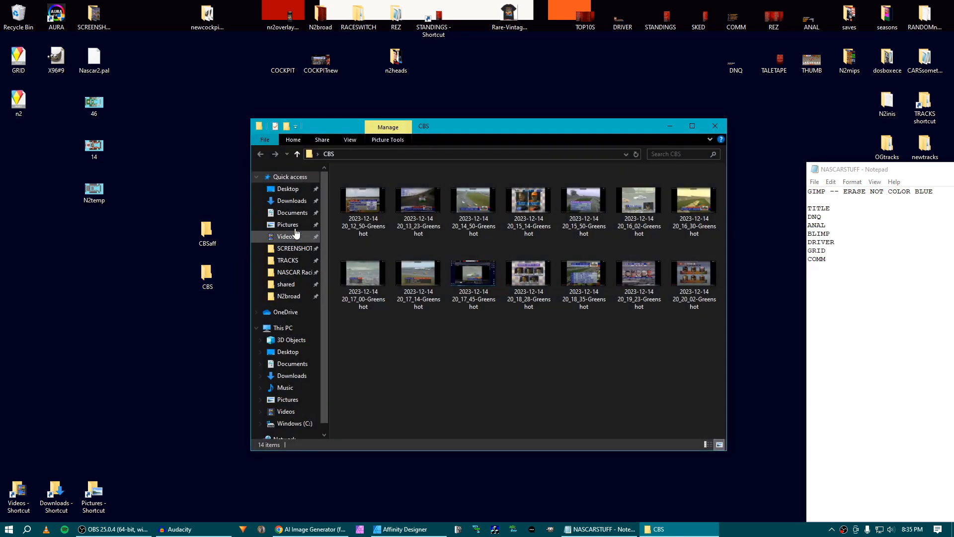
Open the first screenshot in the CBS folder and browse forward to the Daytona Int'l Speedway location graphic.
double_click(378, 205)
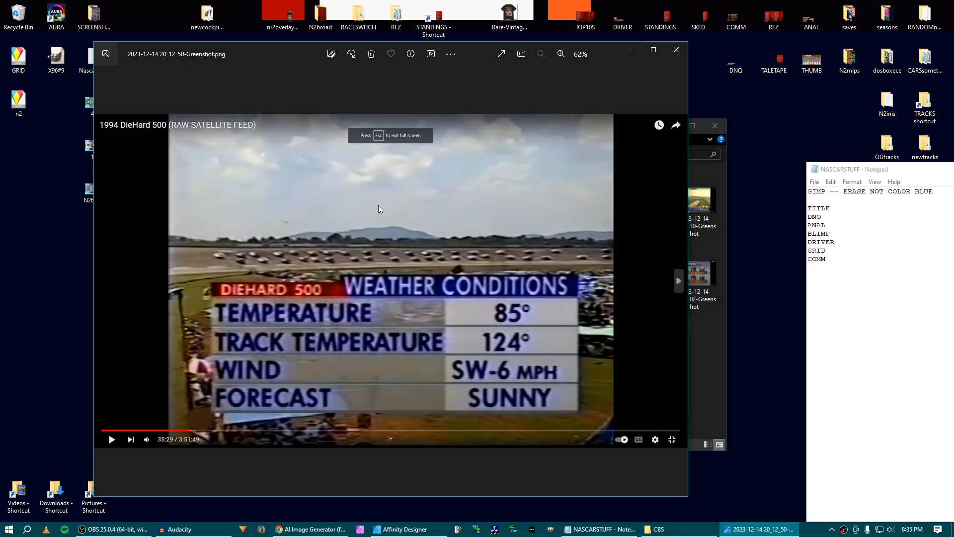
key("Right")
key("Right")
key("Right")
key("Right")
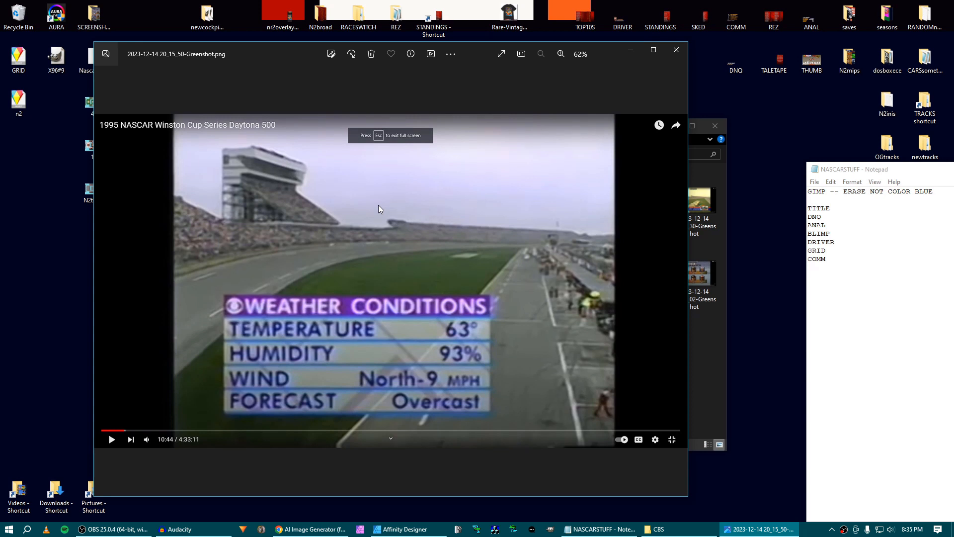
key("Left")
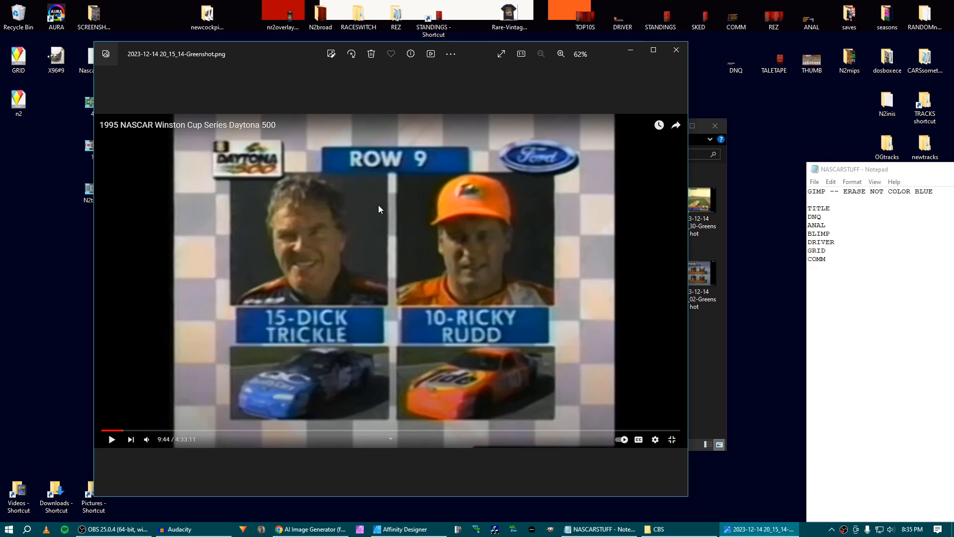
key("Right")
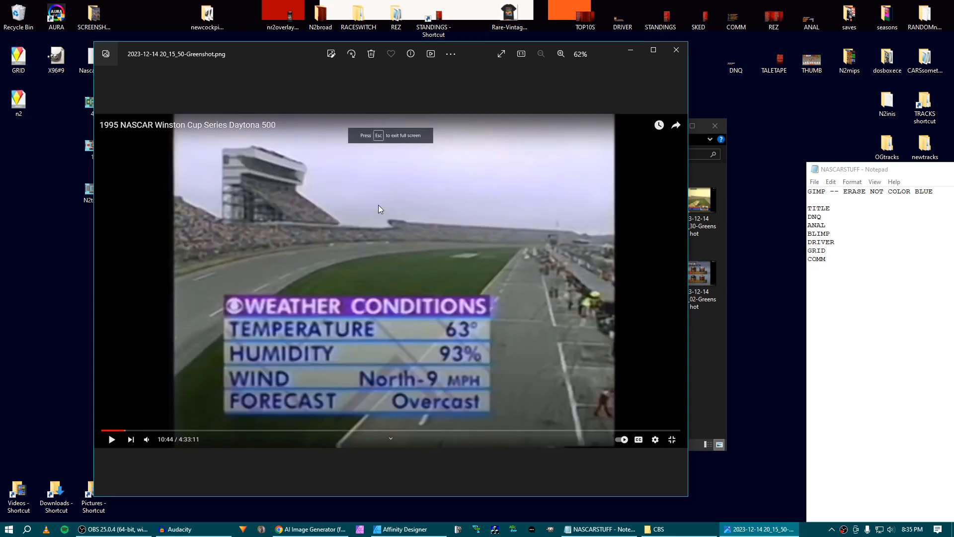
key("Right")
key("Right")
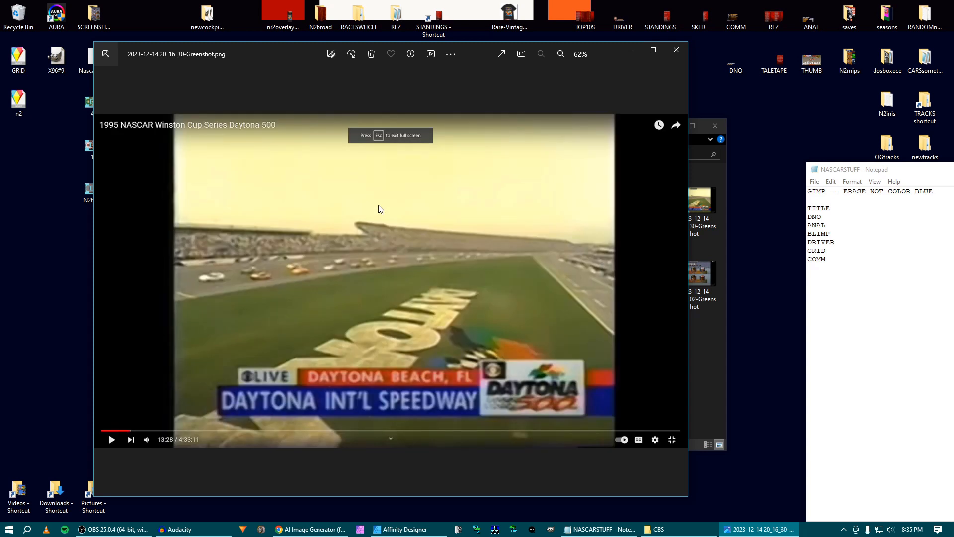
Browse back through the broadcast screenshots to the 1994 DieHard 500 weather conditions graphic.
key("Left")
key("Left")
key("Left")
key("Left")
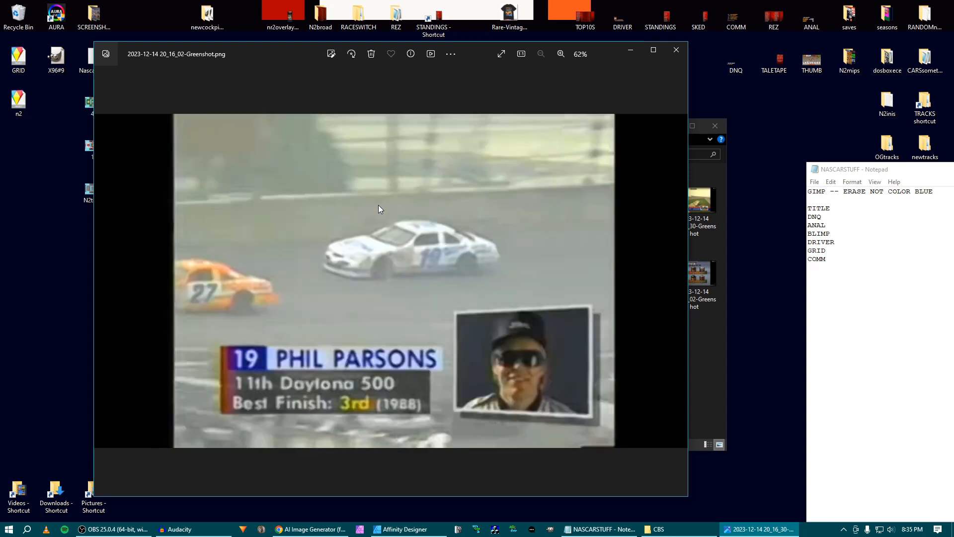
key("Left")
key("Left")
key("Left")
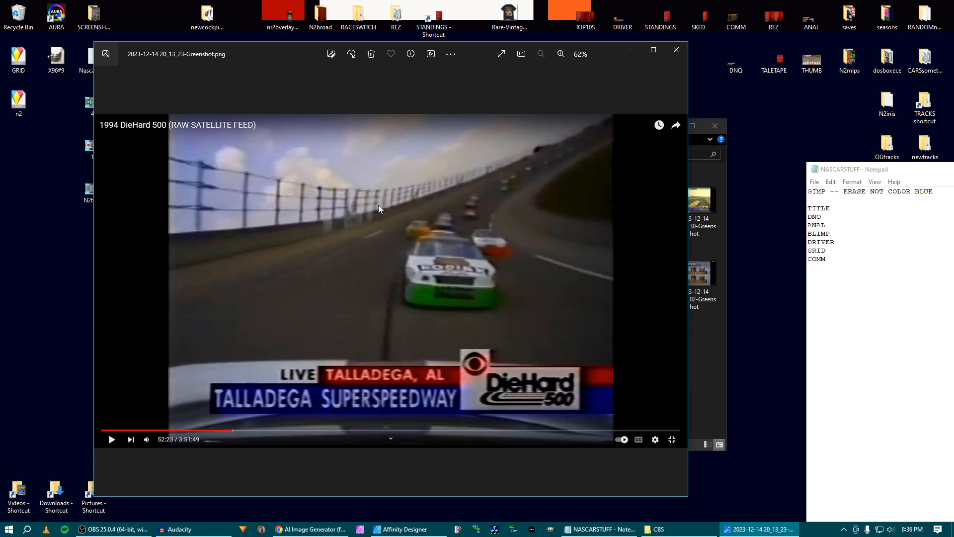
key("Left")
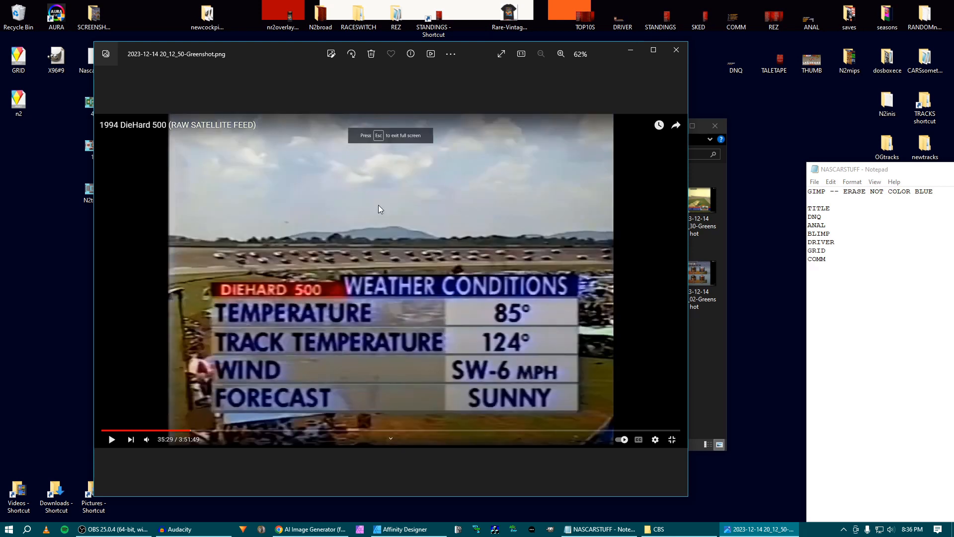
Compare the Talladega Superspeedway location graphic with the 1995 Daytona 500 "Coming Up" graphic.
key("Right")
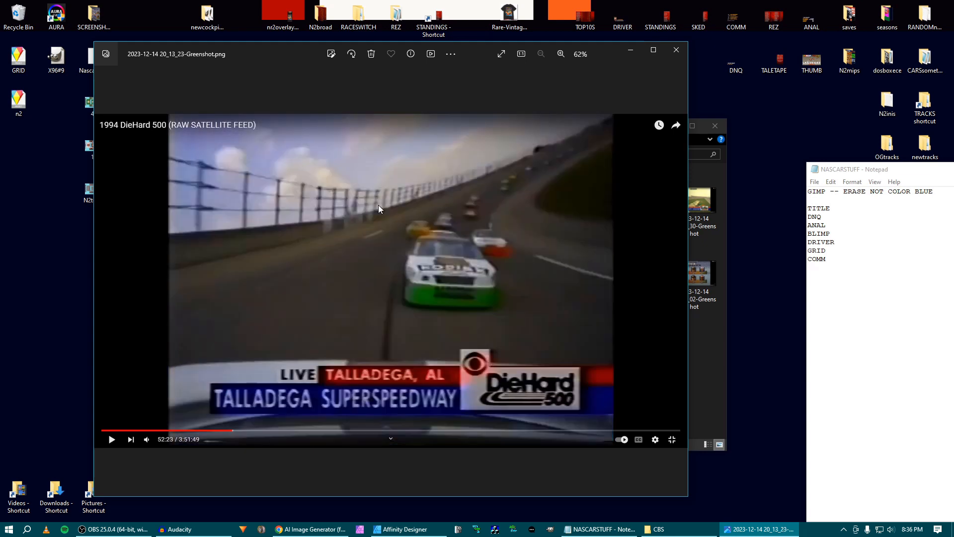
key("Right")
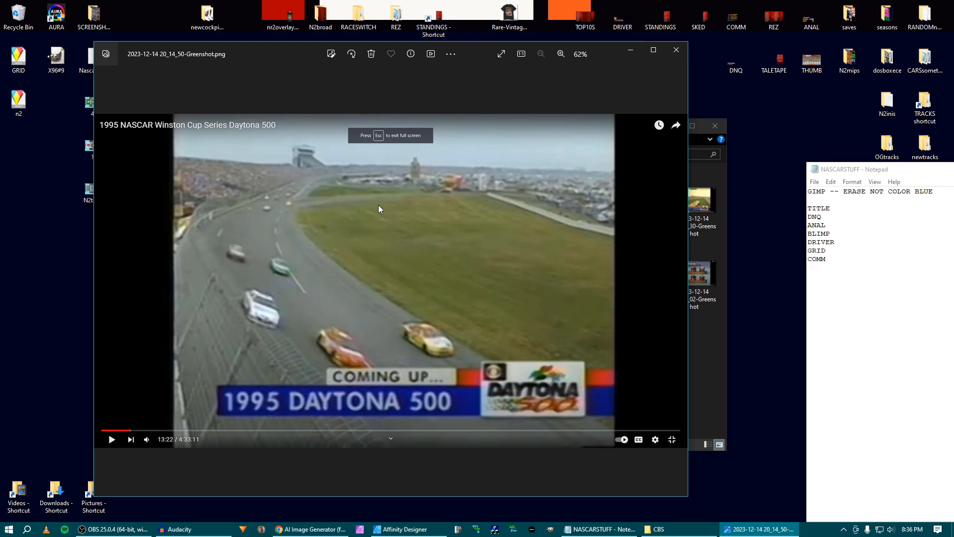
key("Left")
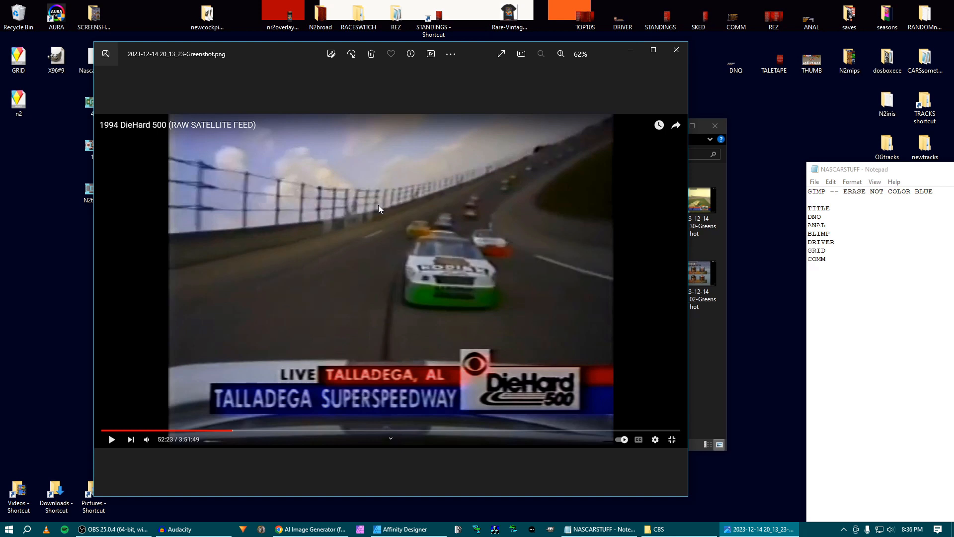
key("Right")
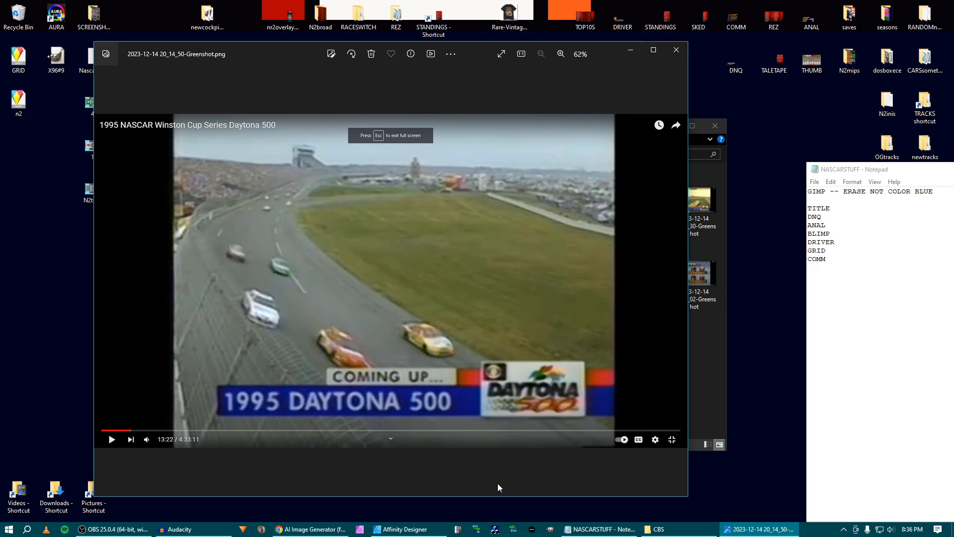
key("Left")
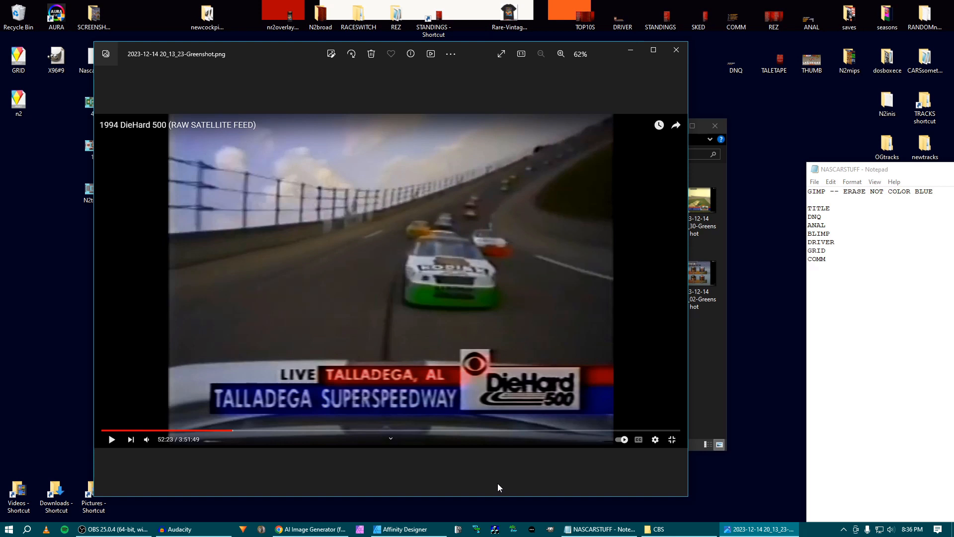
key("Right")
Examine the 1995 Daytona 500 starting row, weather conditions, driver profile and speedway location graphics.
key("Right")
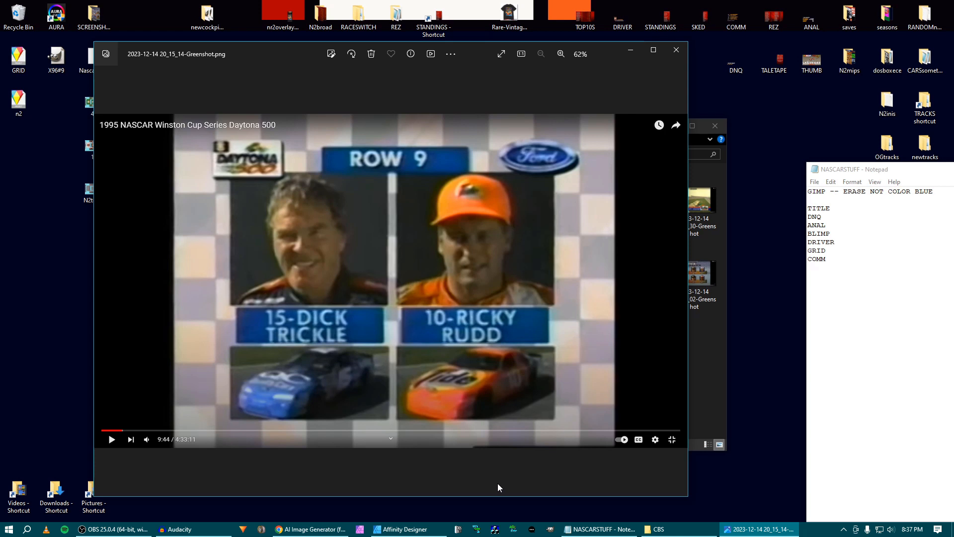
key("Right")
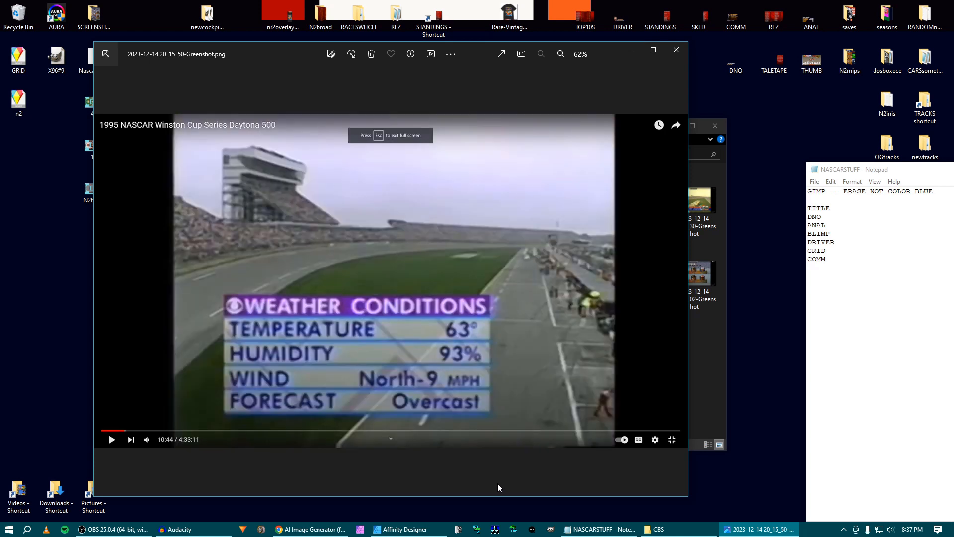
key("Left")
key("Right")
key("Right")
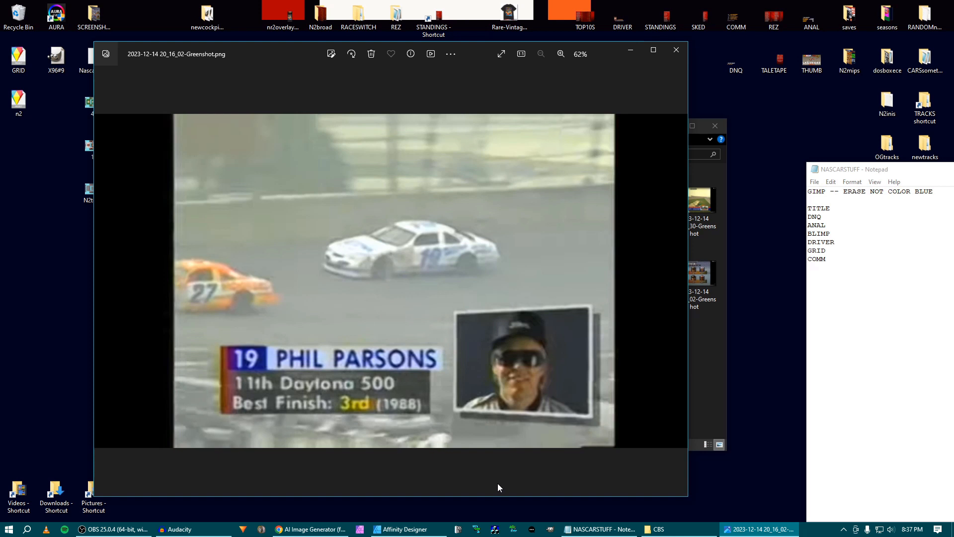
key("Right")
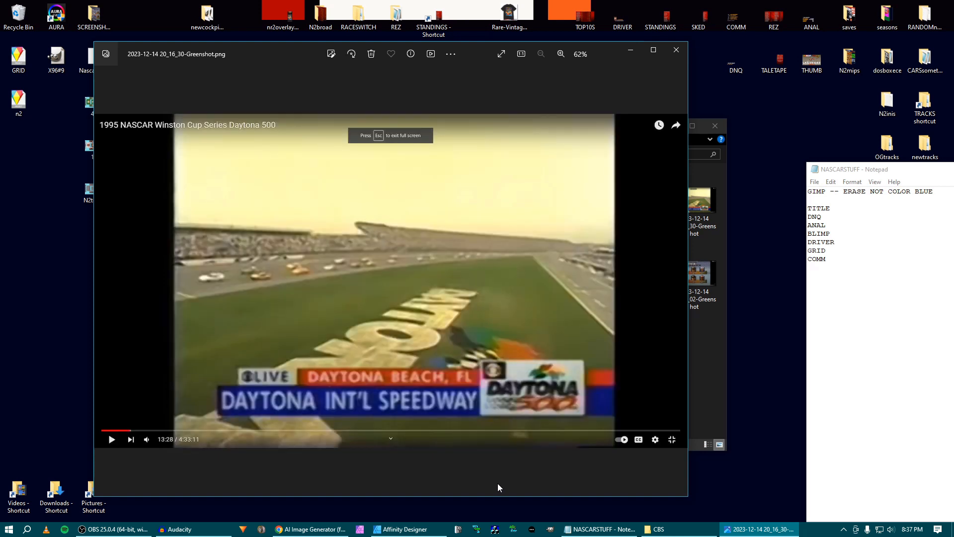
Examine the 1995 Daytona 500 in-race graphics for leaders, running order, caution, rookies and full-screen standings.
key("Right")
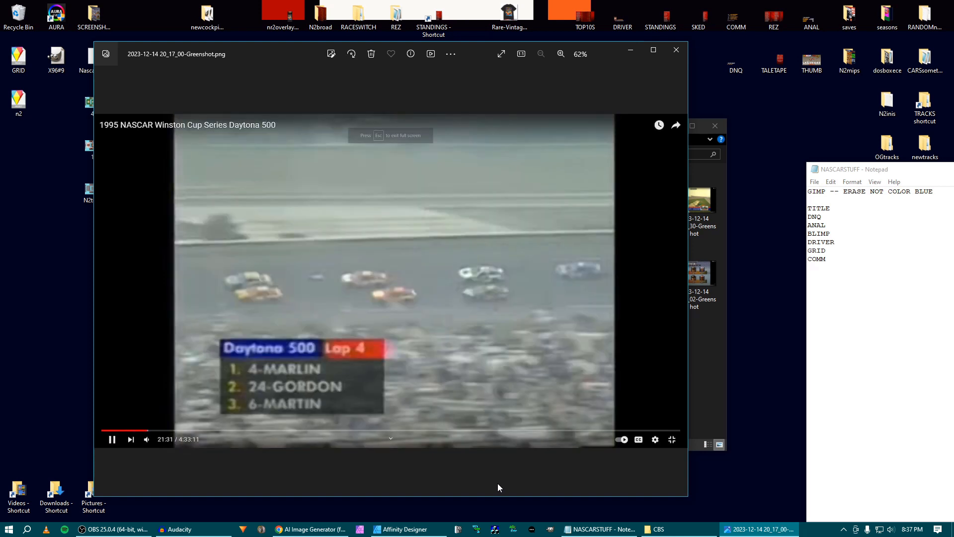
key("Right")
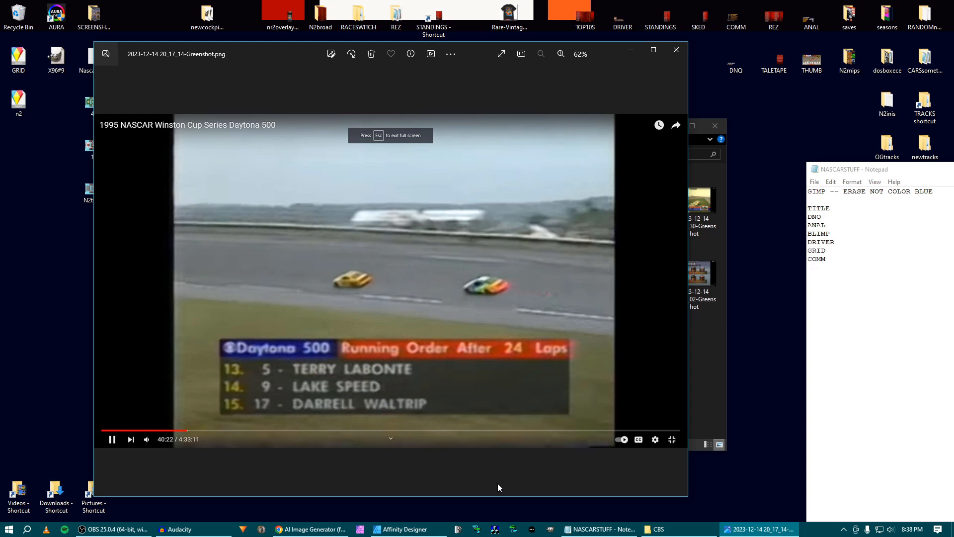
key("Right")
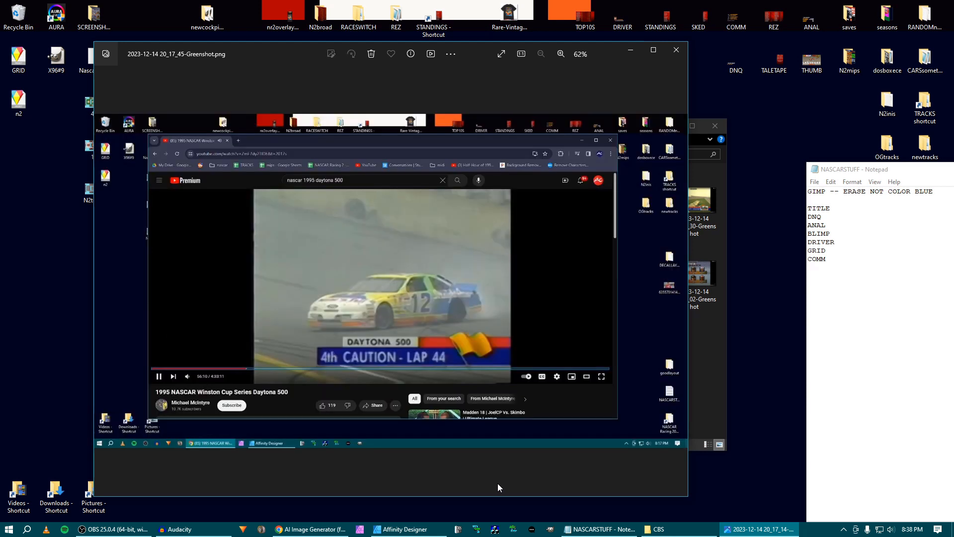
key("Left")
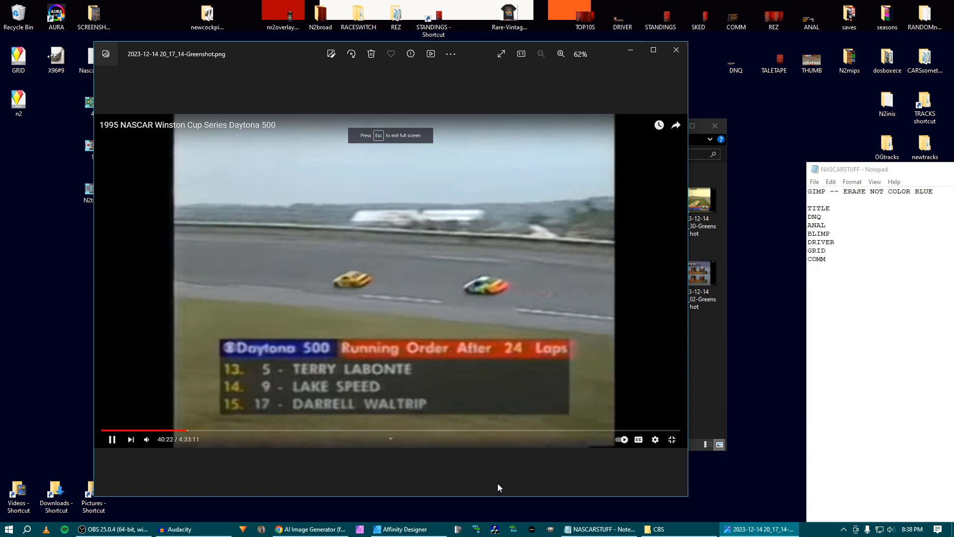
key("Right")
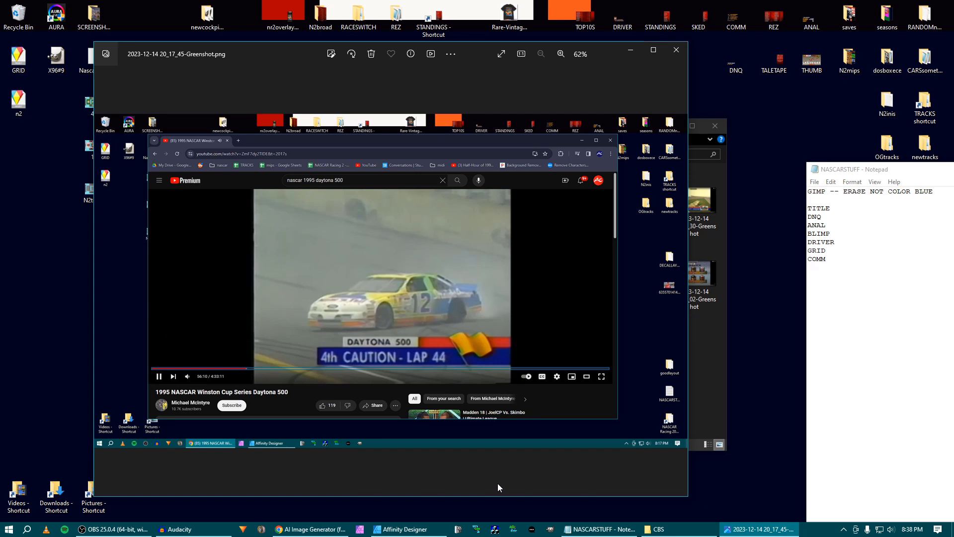
key("Right")
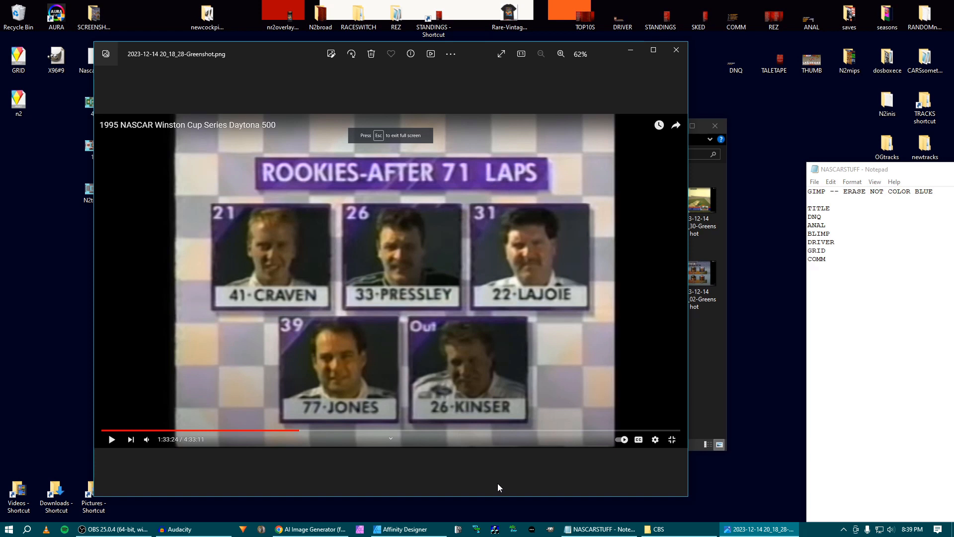
key("Right")
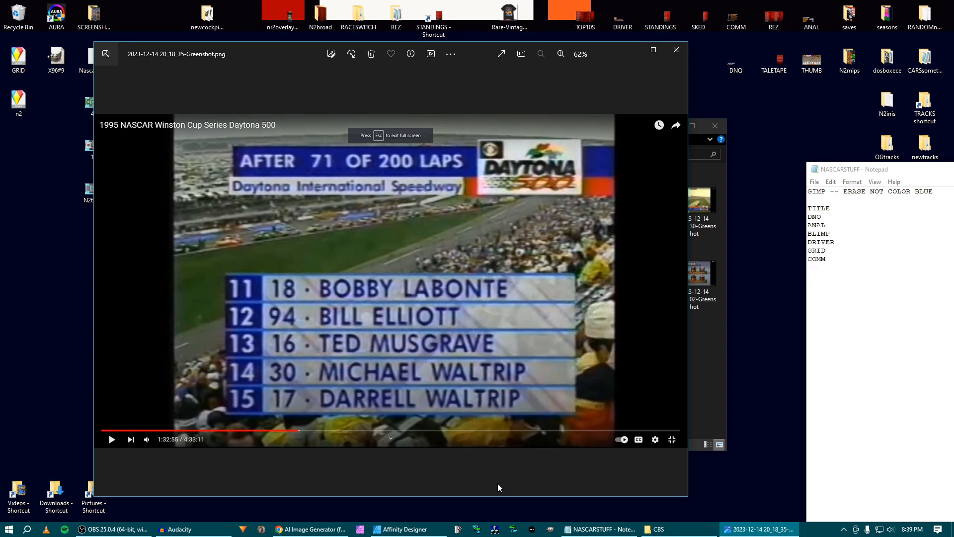
Review the screenshots again from the DieHard 500 weather graphic forward to the "After 71 of 200 Laps" standings.
key("Left")
key("Left")
key("Left")
key("Left")
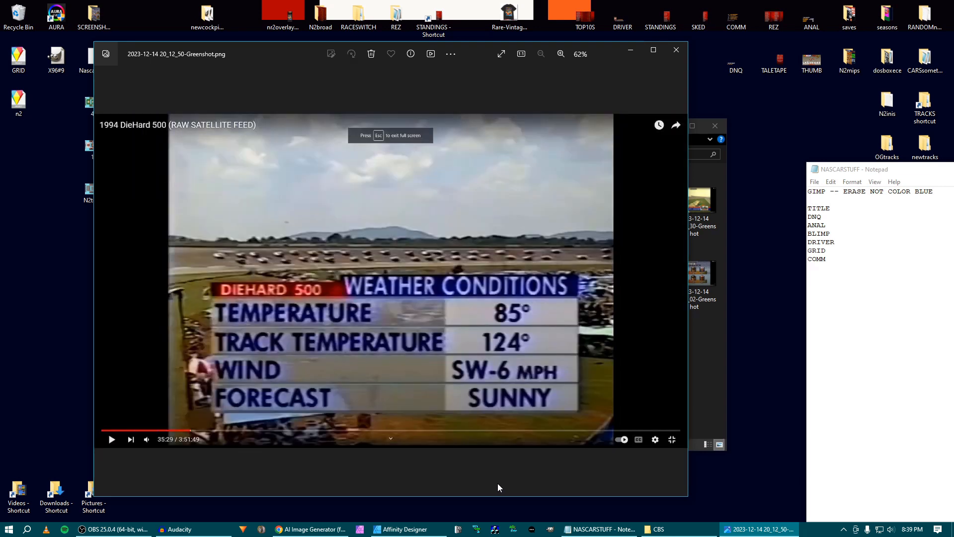
key("Right")
key("Right")
key("Right")
key("Right")
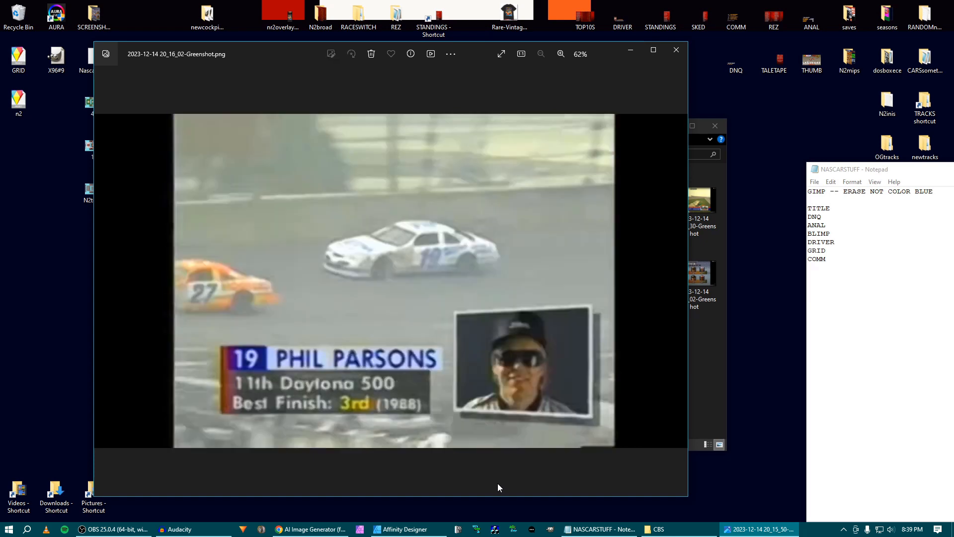
key("Right")
key("Right")
key("Right")
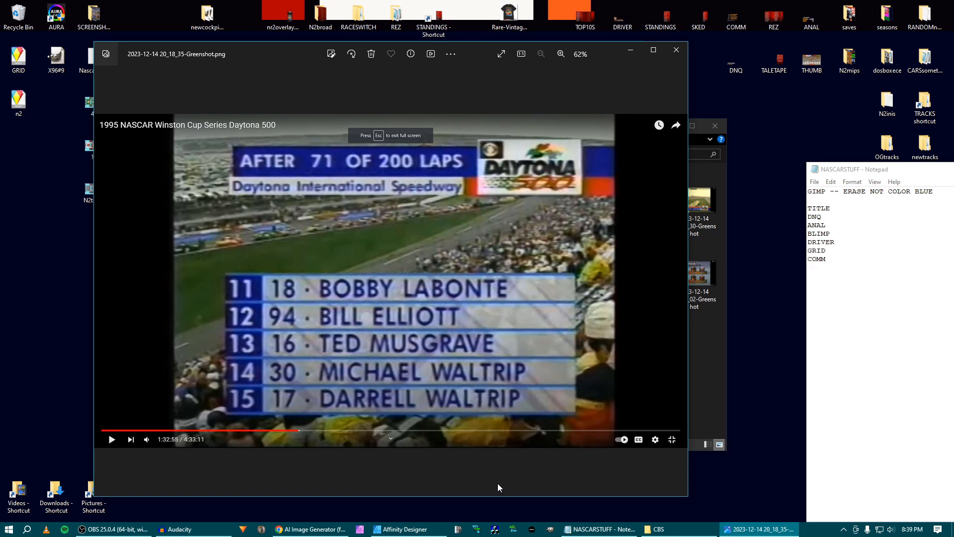
Compare the 1998 and 1999 Daytona 500 standings graphics with driver portraits against the 1995 standings layout.
key("Right")
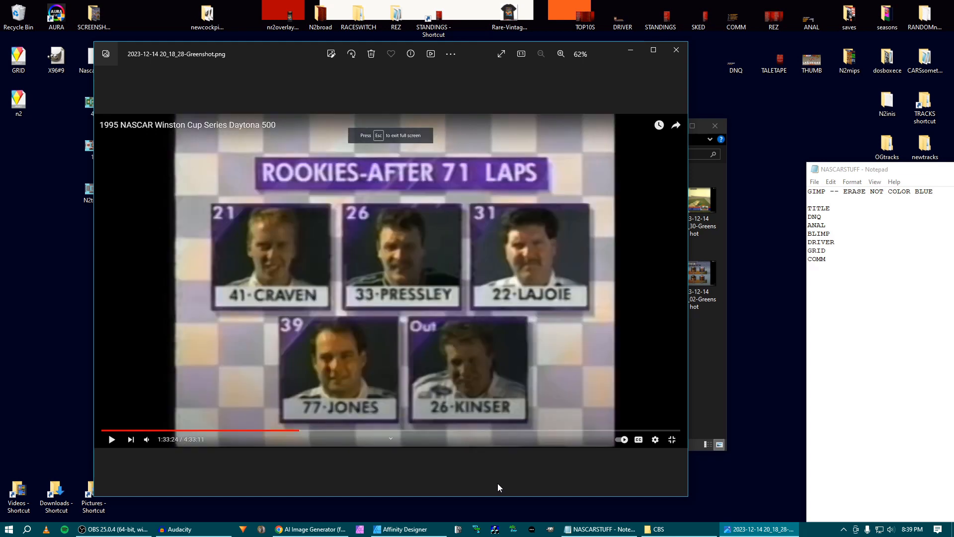
key("Right")
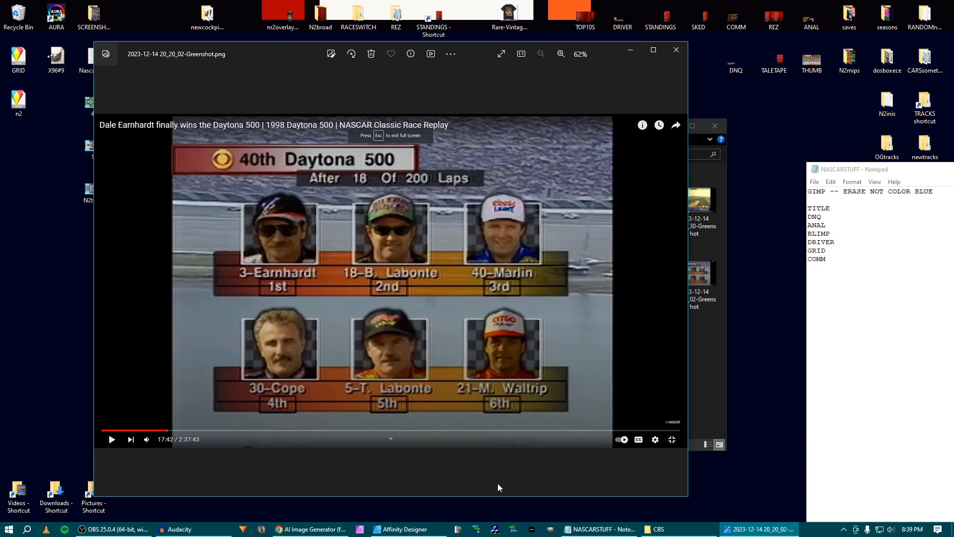
key("Left")
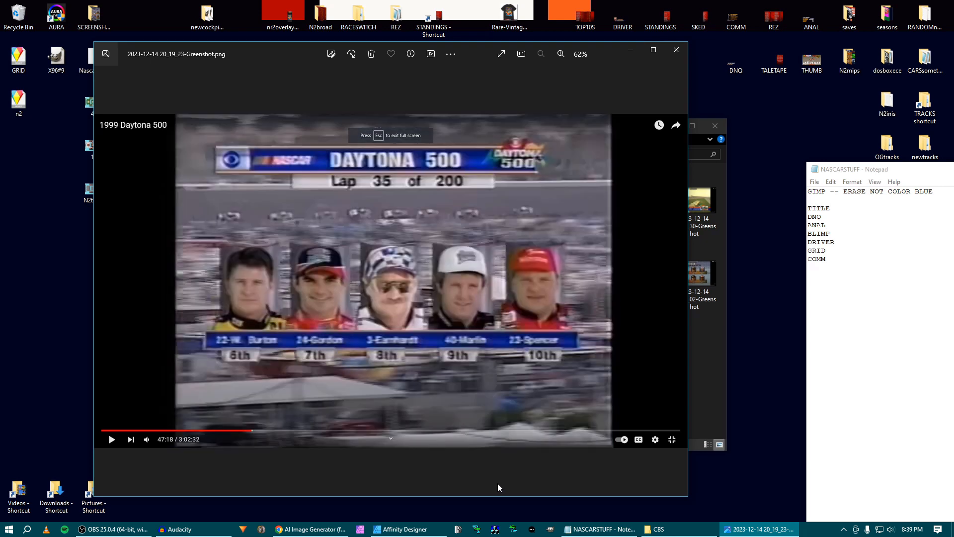
key("Left")
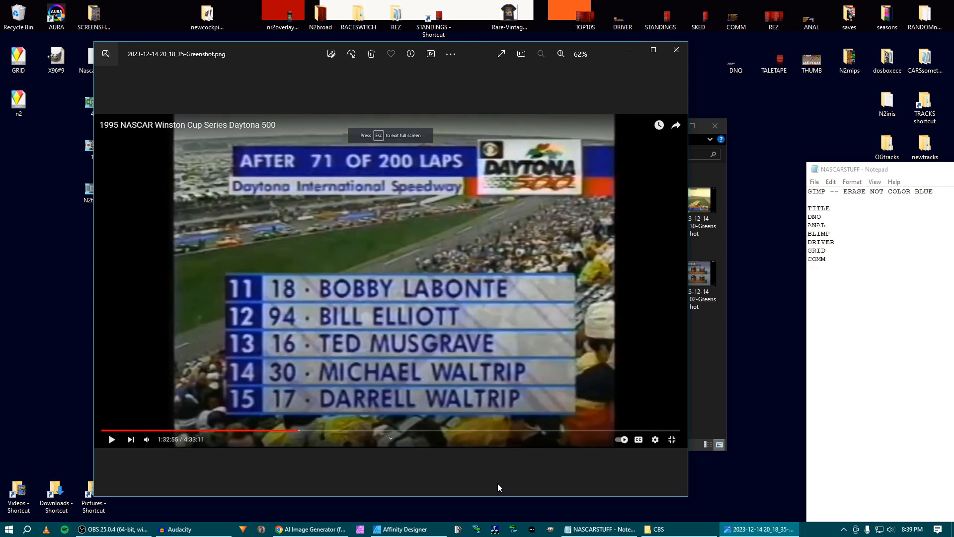
key("Right")
key("Right")
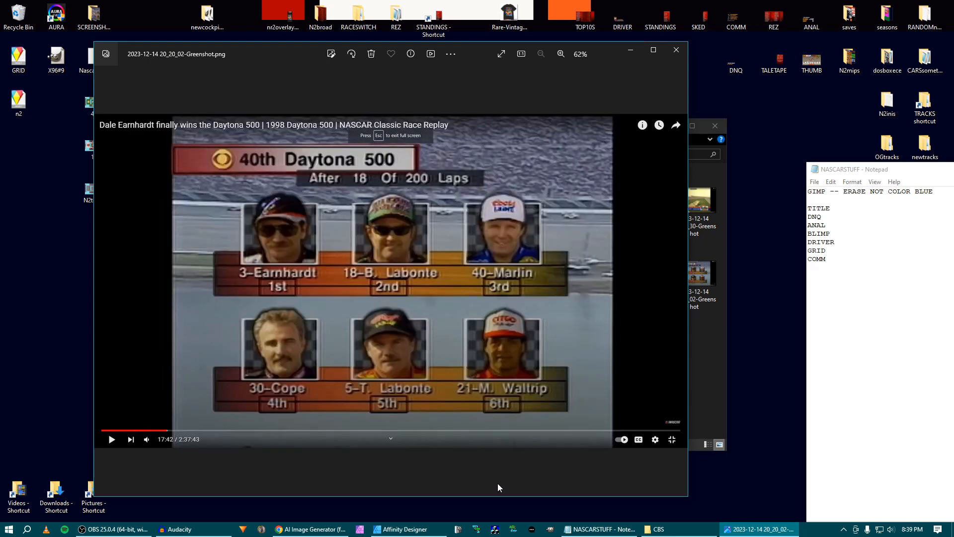
key("Left")
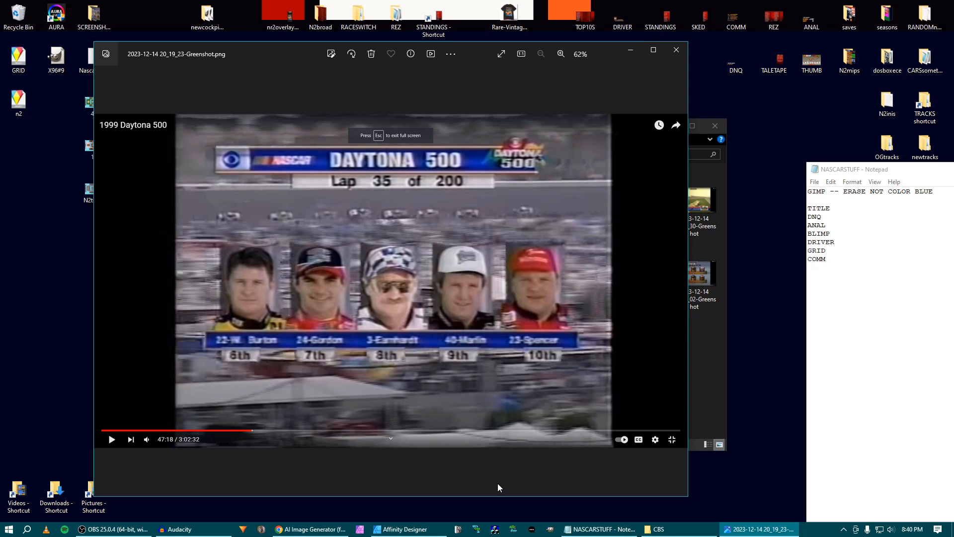
key("Right")
Go back to the "4th Caution - Lap 44" screenshot and close the image viewer.
key("Left")
key("Left")
key("Left")
key("Left")
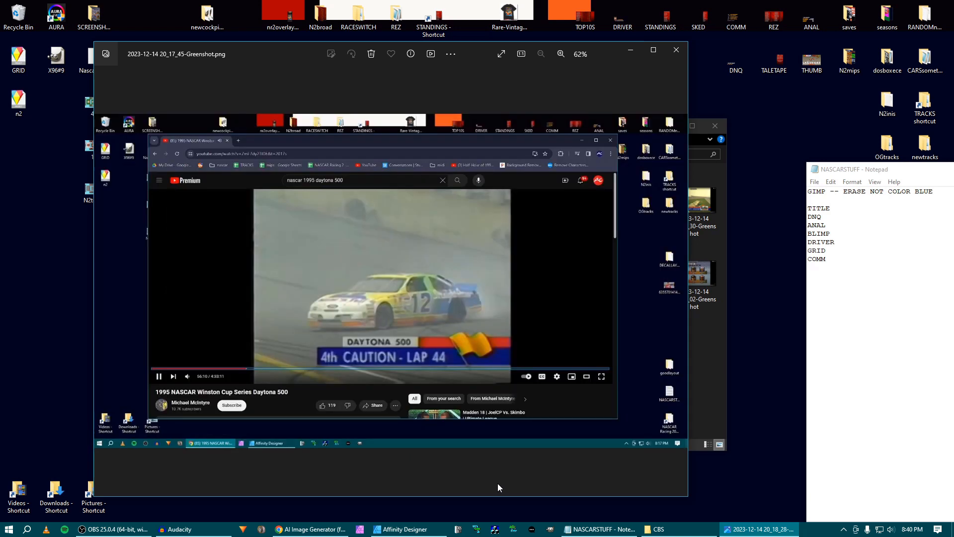
left_click(677, 50)
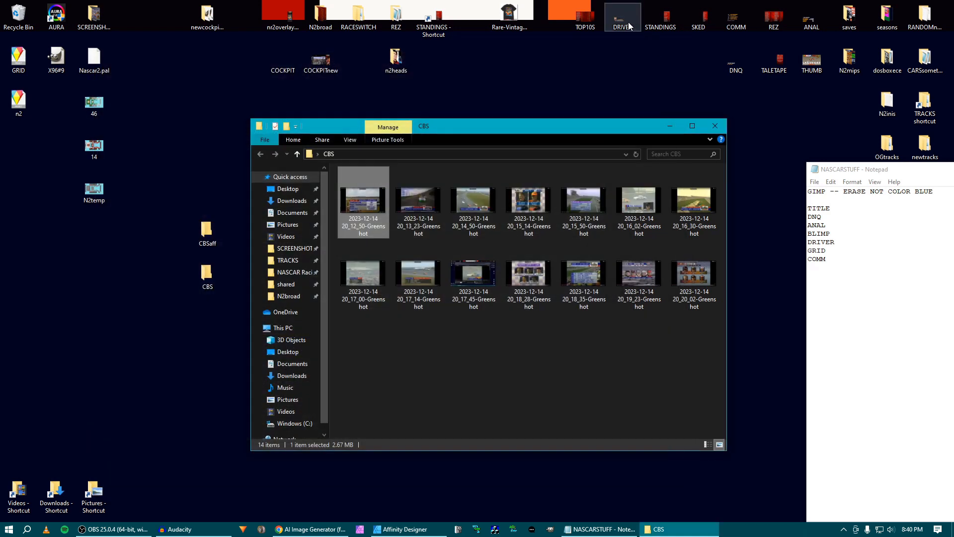
Duplicate the DRIVER design file on the desktop, move the copy into the CBSaff folder, and open it in Affinity Designer.
key("ctrl+c")
key("ctrl+v")
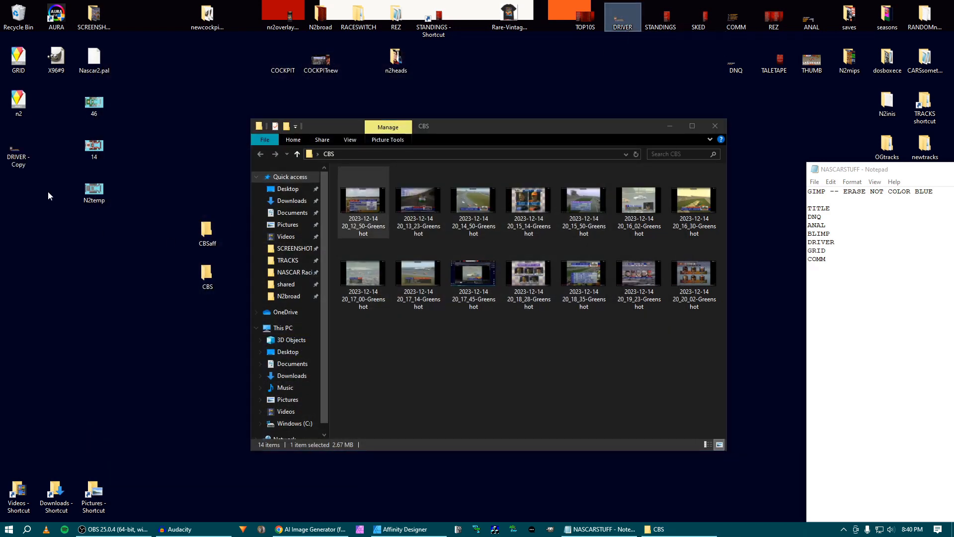
left_click_drag(19, 149, 393, 213)
double_click(205, 231)
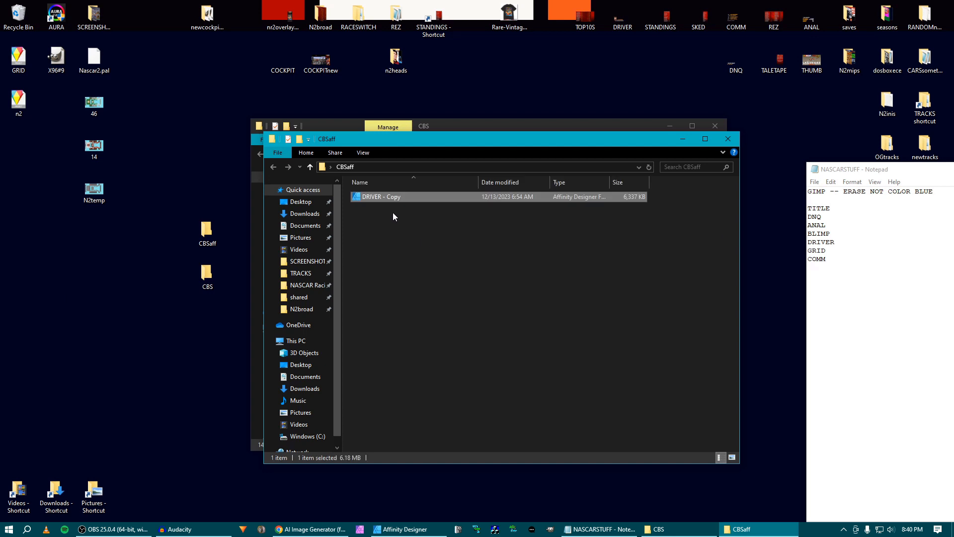
double_click(363, 196)
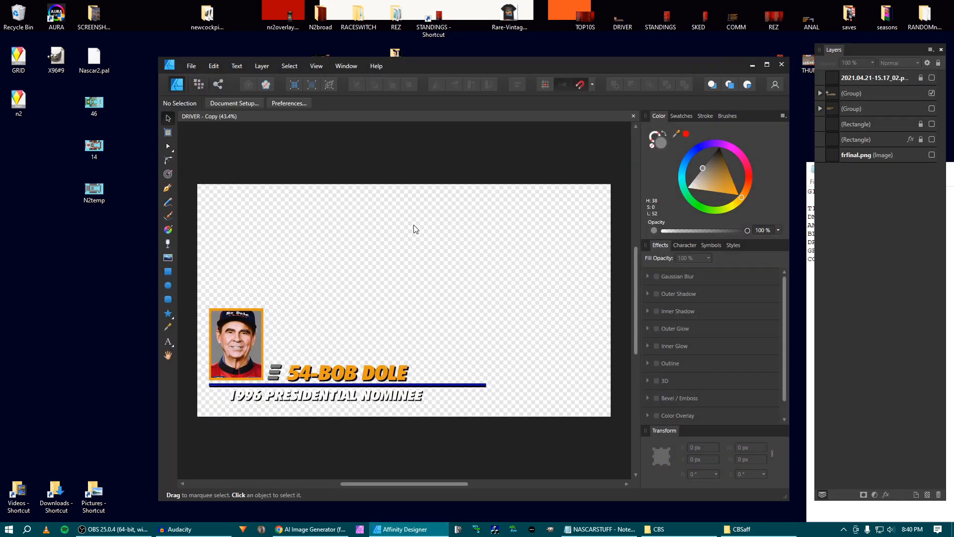
Show the orange-outlined guide rectangle and keep the rectangle with the shadow effect hidden.
left_click(932, 124)
left_click(932, 139)
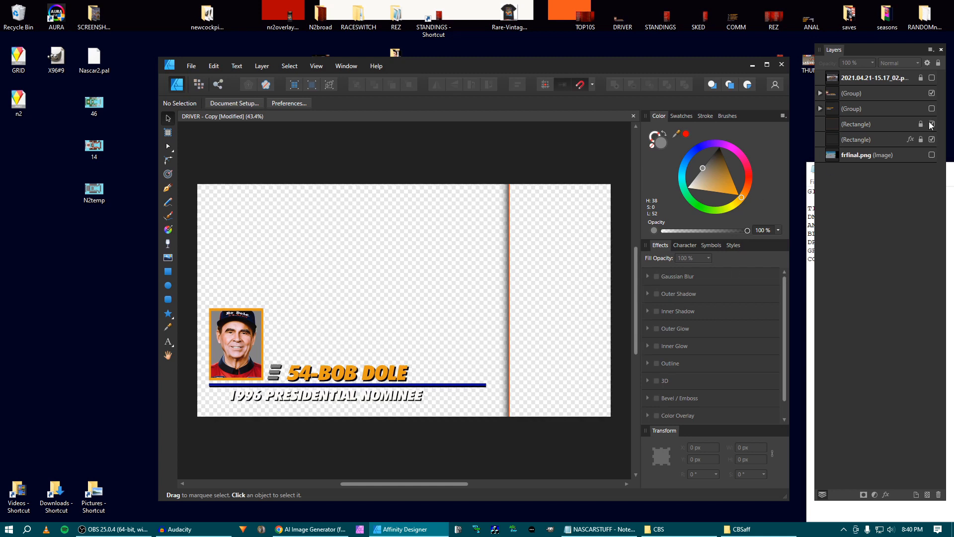
left_click(932, 139)
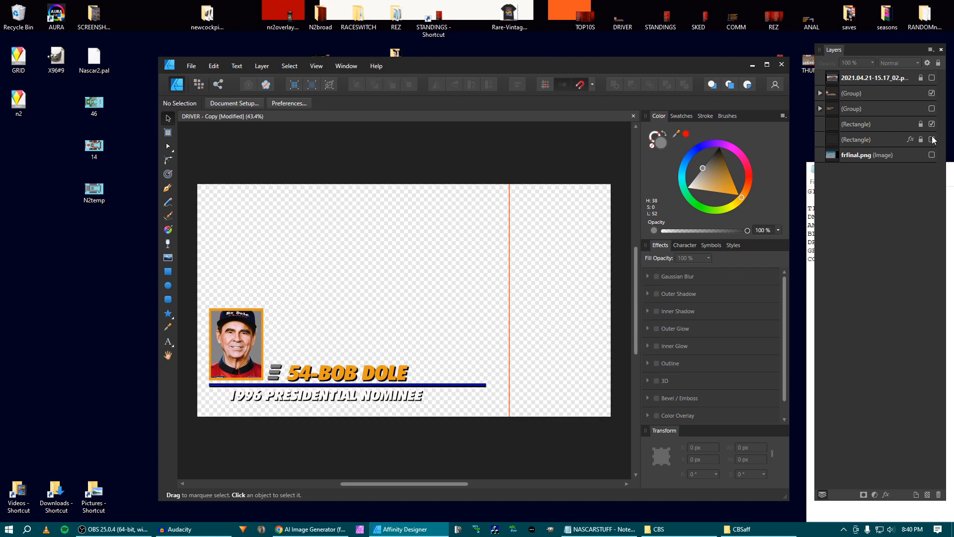
scroll(471, 314, "down", 1)
scroll(472, 314, "up", 1)
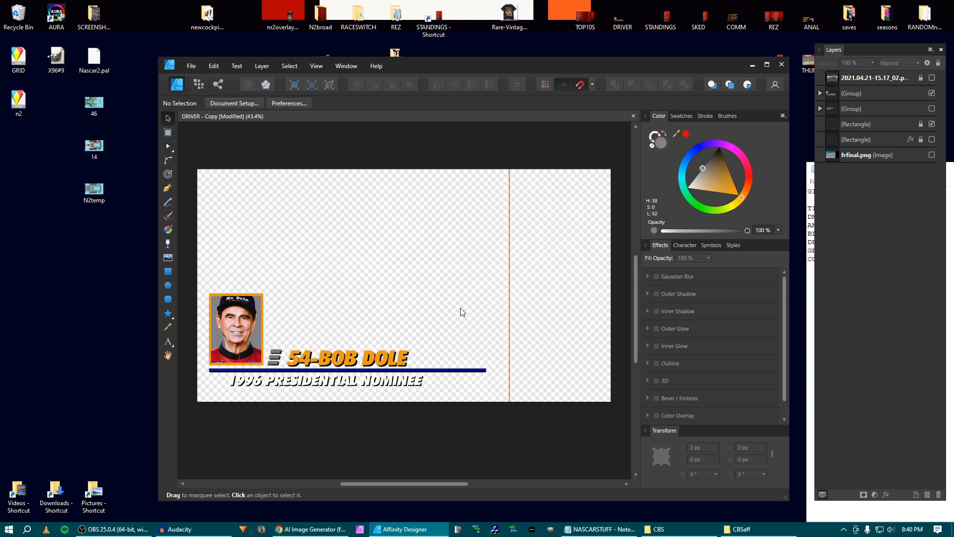
scroll(463, 312, "down", 1)
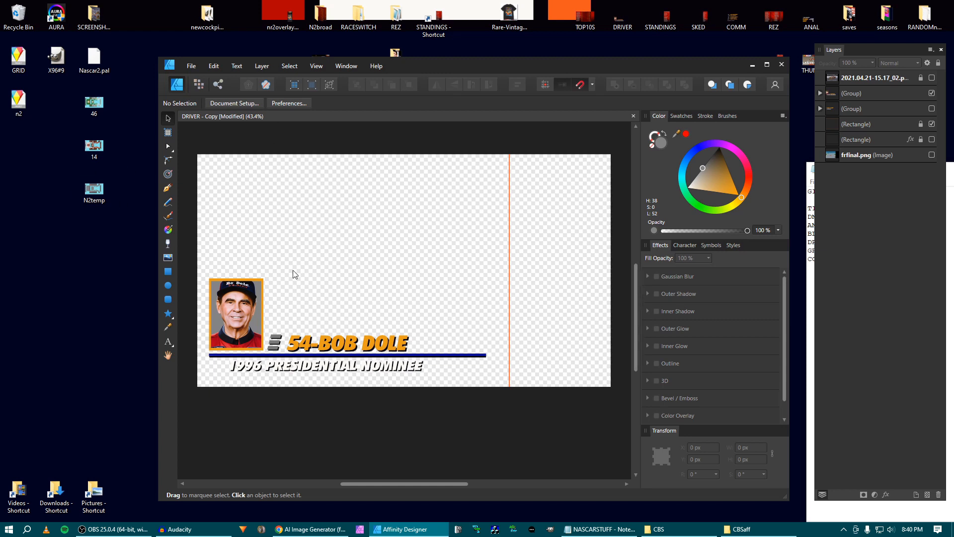
Delete both driver caption groups and the 2021.04.21-15.17_02.png reference image from the document.
left_click(258, 294)
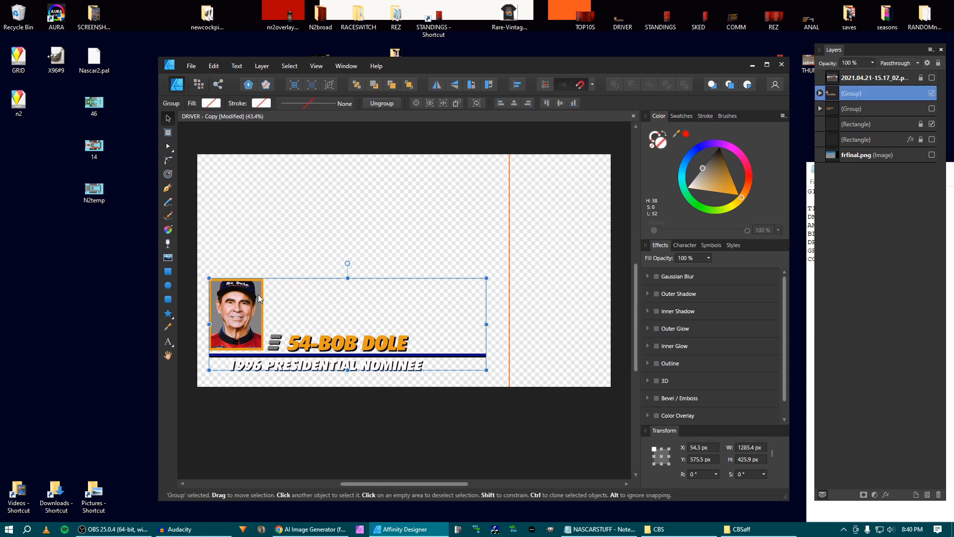
key("Delete")
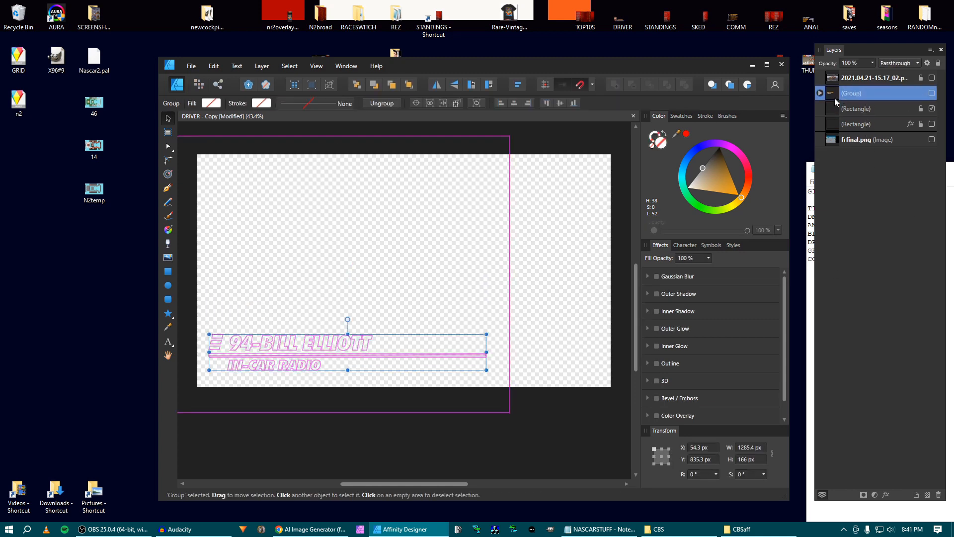
key("Delete")
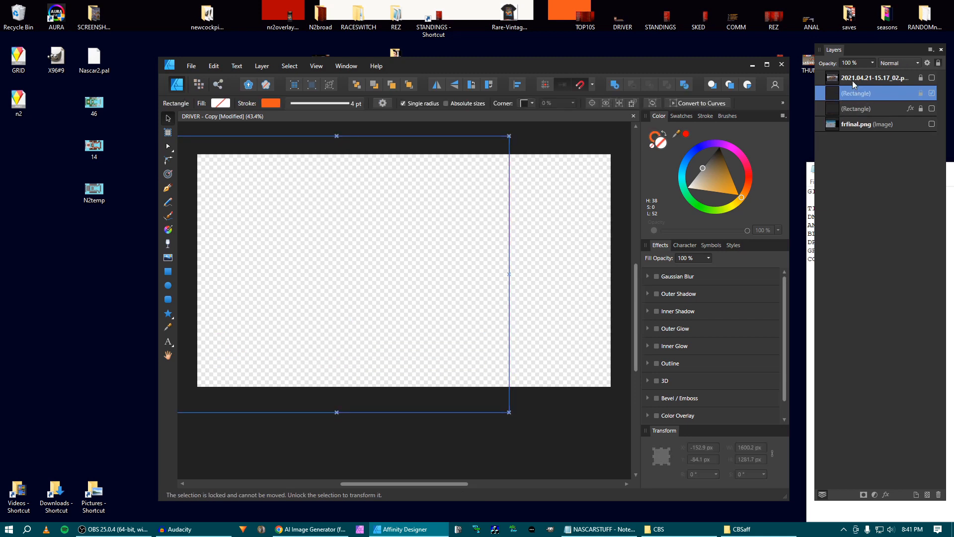
left_click(852, 81)
left_click(932, 79)
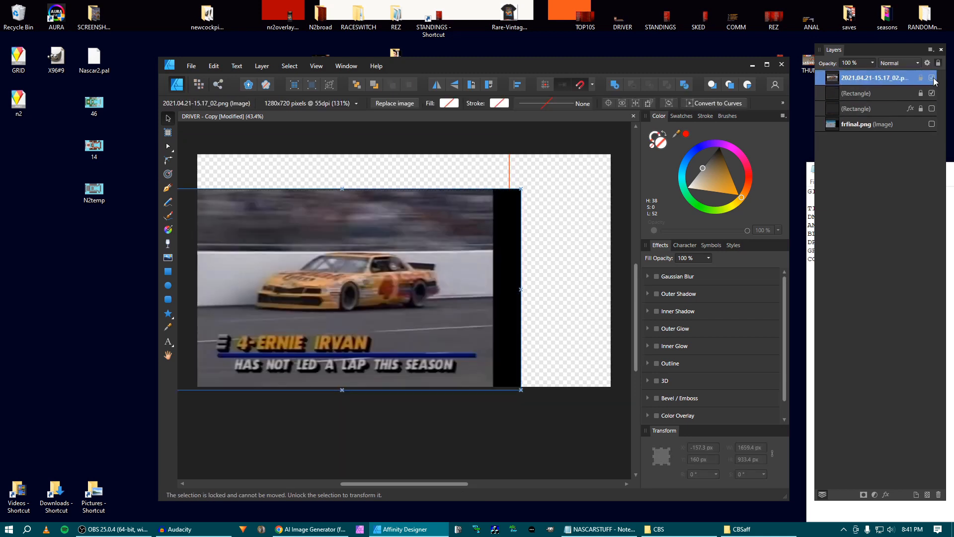
left_click(932, 78)
key("Delete")
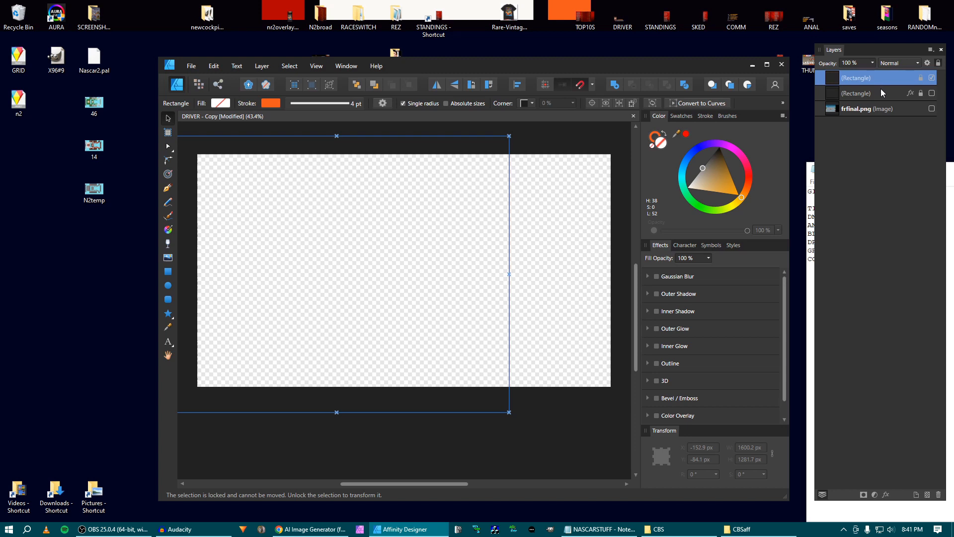
Show the frfinal.png background image, shift it right to X -1 px, and lock its layer.
left_click(858, 114)
left_click(933, 109)
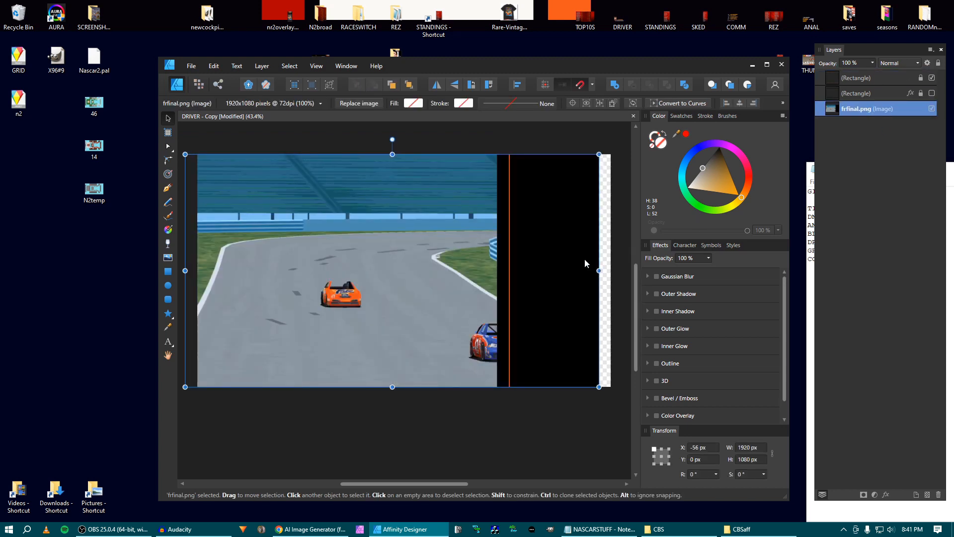
key("shift+Right")
key("shift+Right")
key("shift+Right")
key("shift+Right")
key("shift+Right")
key("shift+Right")
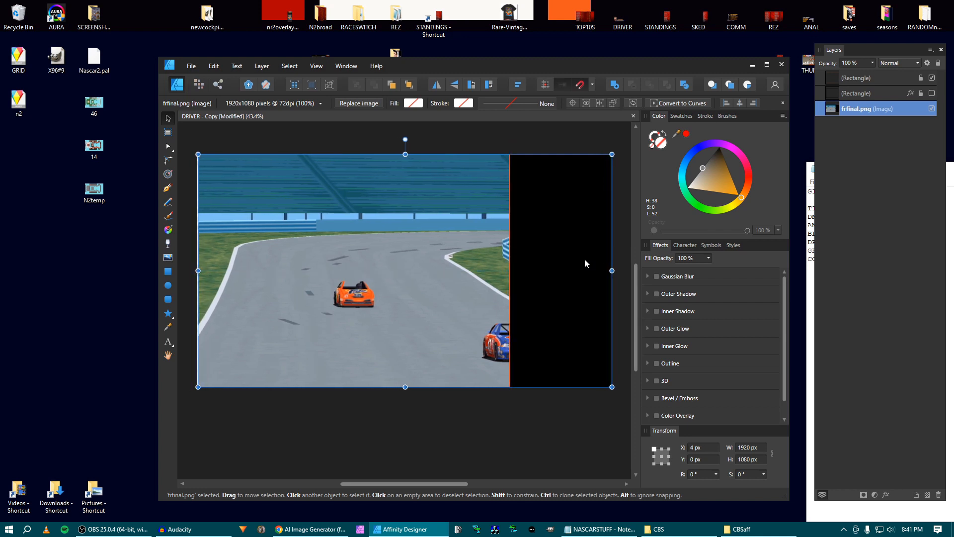
key("Left")
key("Left")
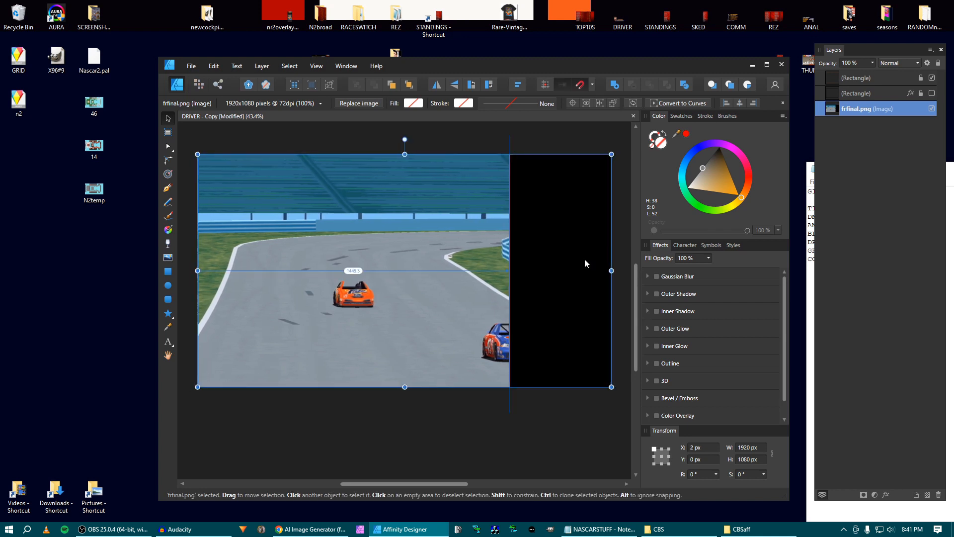
key("Left")
key("Left")
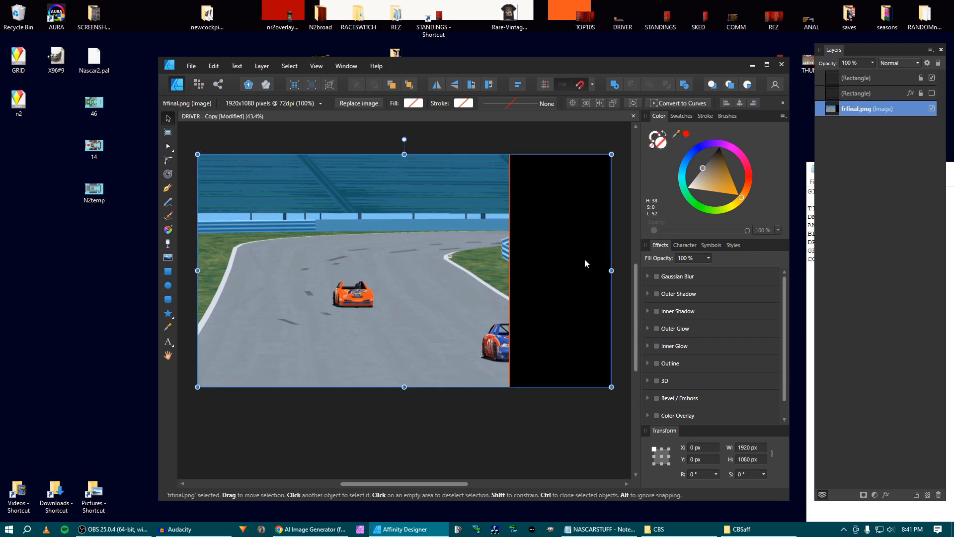
key("Left")
key("space")
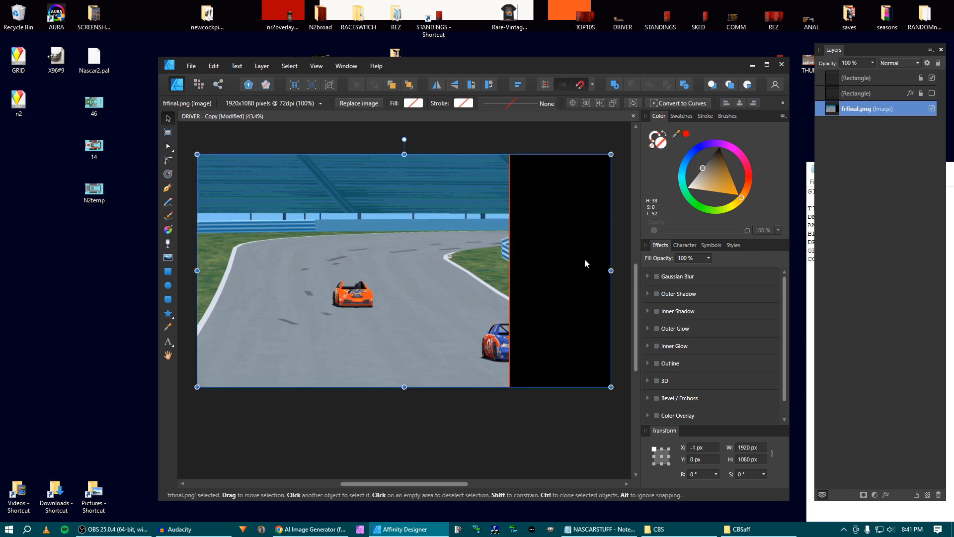
left_click(938, 63)
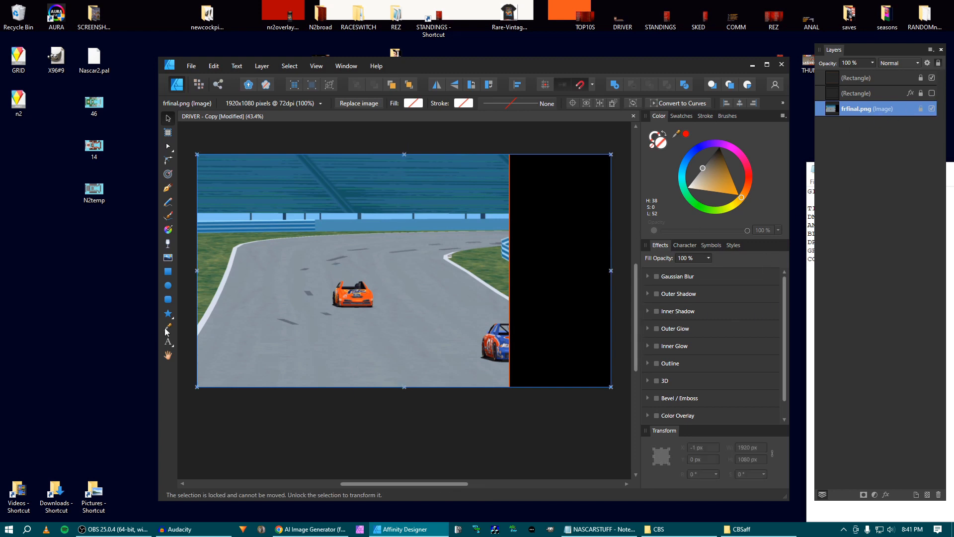
Draw a rectangle about 1484 × 1199 px over the racetrack area up to the orange guide and fill it dark green.
left_click(168, 271)
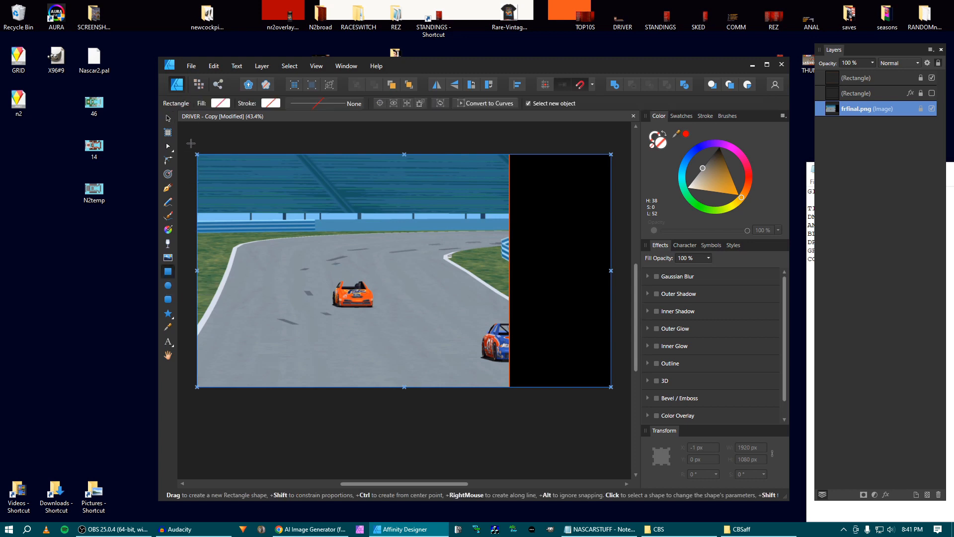
left_click_drag(190, 143, 509, 401)
left_click_drag(690, 202, 730, 190)
left_click(719, 191)
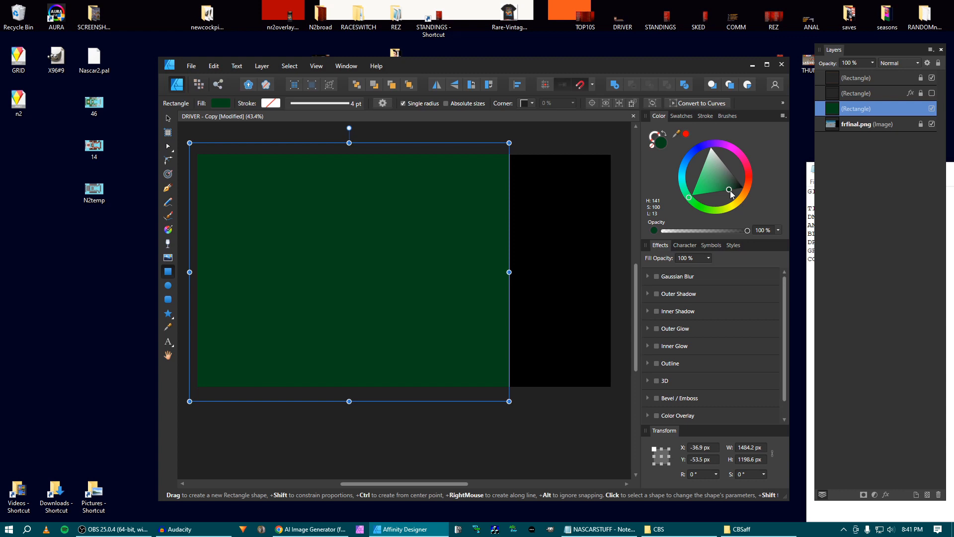
Toggle the green rectangle and the racetrack image to compare the two backdrops, leaving both shown and nothing selected.
left_click(931, 108)
left_click(932, 125)
left_click(932, 125)
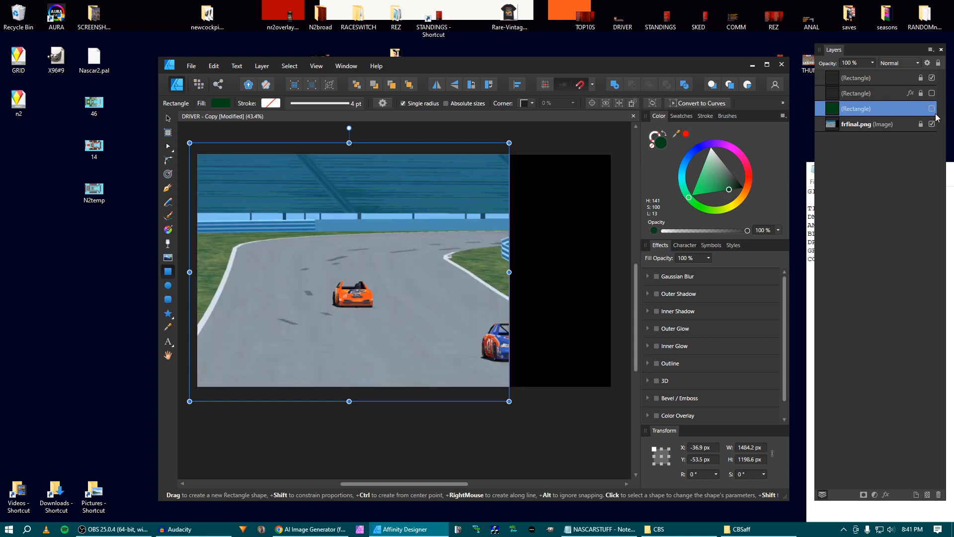
left_click(932, 109)
left_click(391, 451)
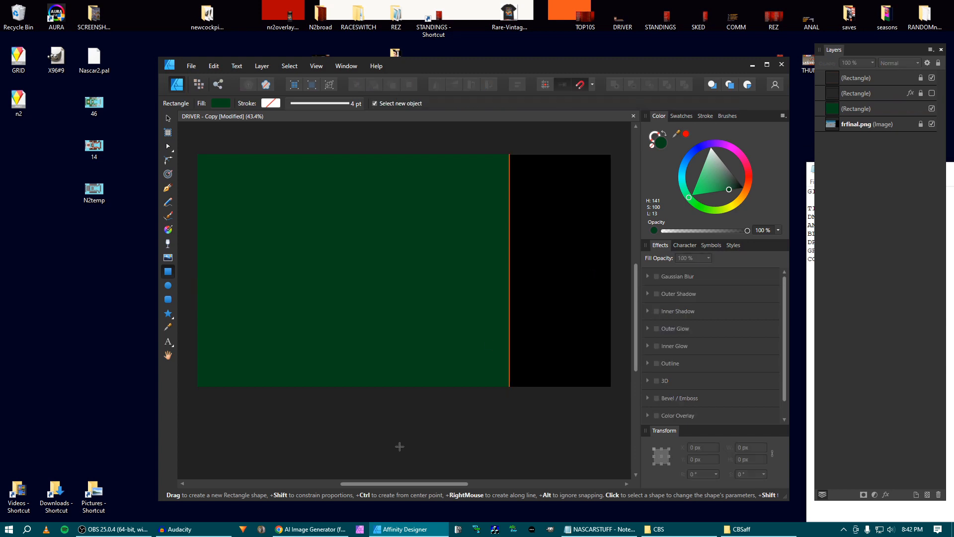
key("v")
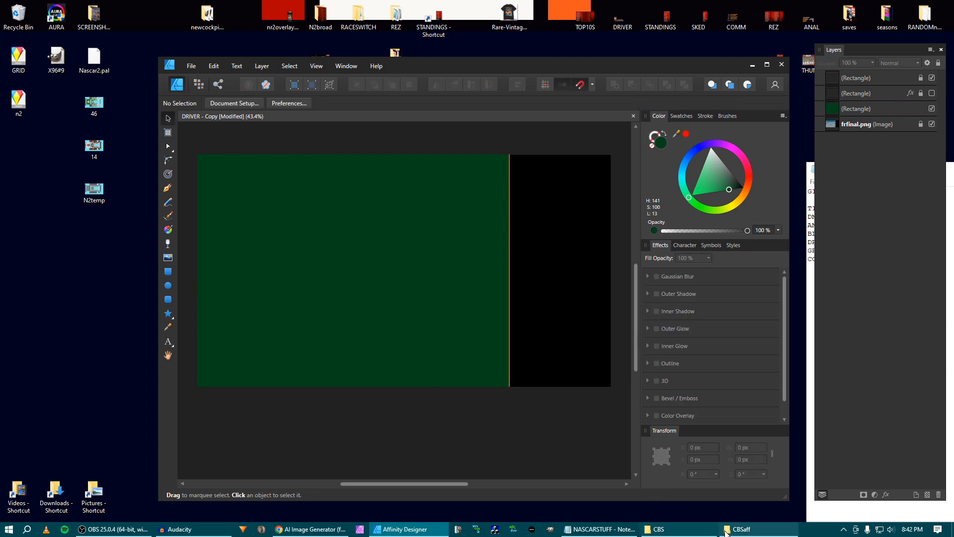
left_click(666, 529)
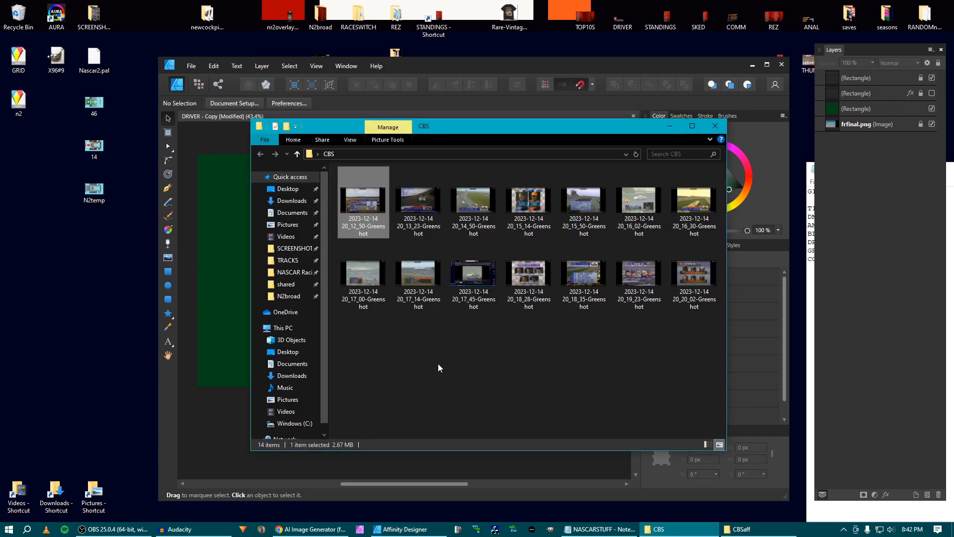
left_click_drag(418, 202, 232, 296)
left_click_drag(377, 307, 289, 219)
mouse_move(298, 220)
left_mouse_down()
mouse_move(295, 233)
mouse_move(294, 223)
left_mouse_up()
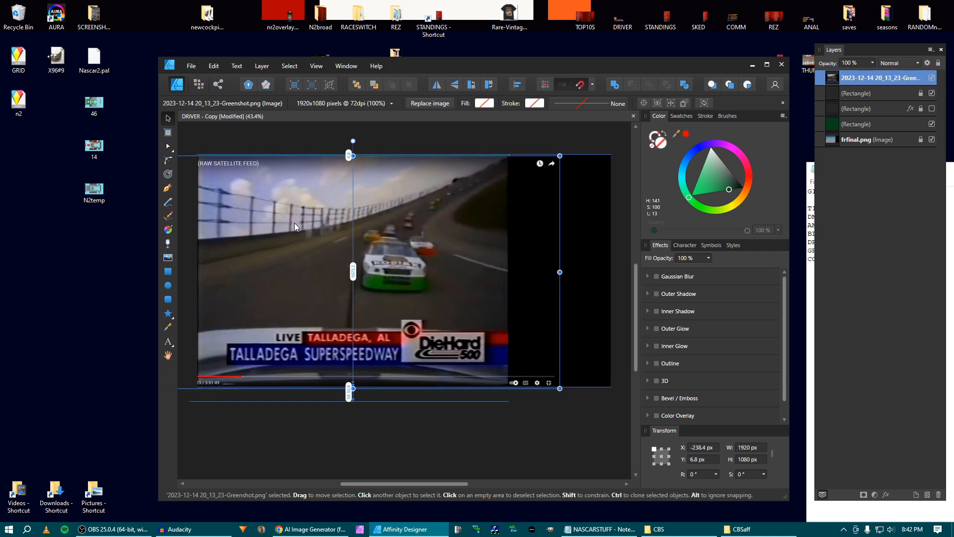
key("Up")
key("Up")
key("Up")
key("Up")
key("Up")
key("Down")
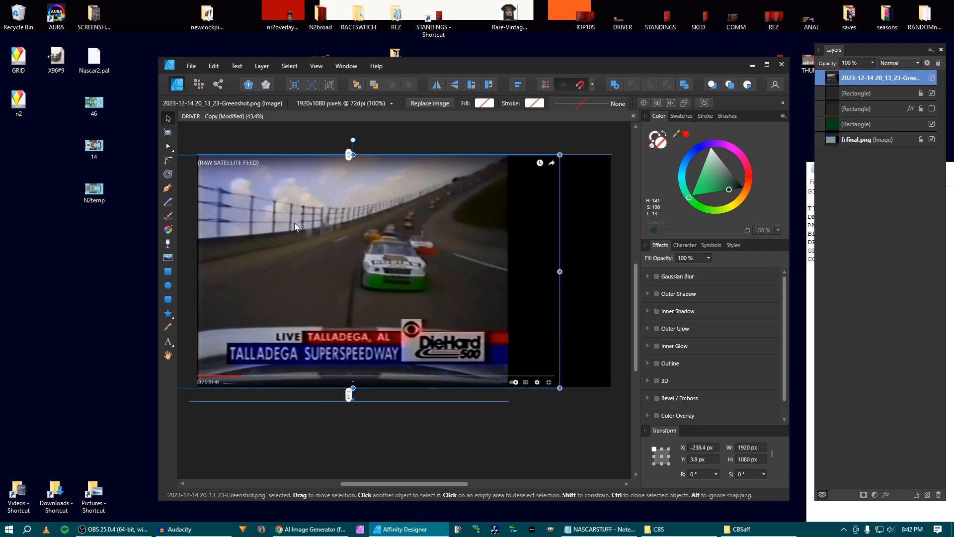
key("space")
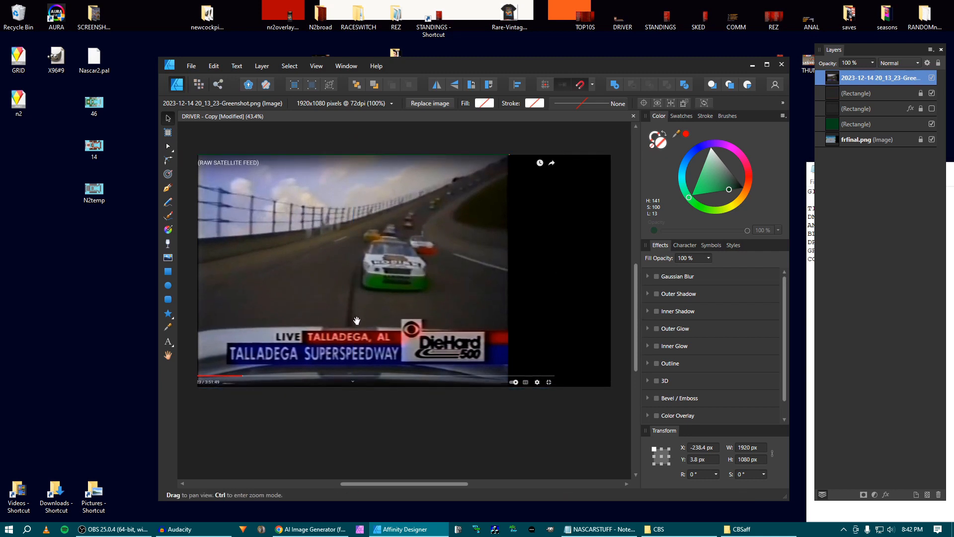
Move the Talladega screenshot layer beneath the orange guide rectangle and save the document.
left_click_drag(828, 81, 829, 101)
scroll(444, 356, "up", 1)
scroll(447, 358, "up", 2)
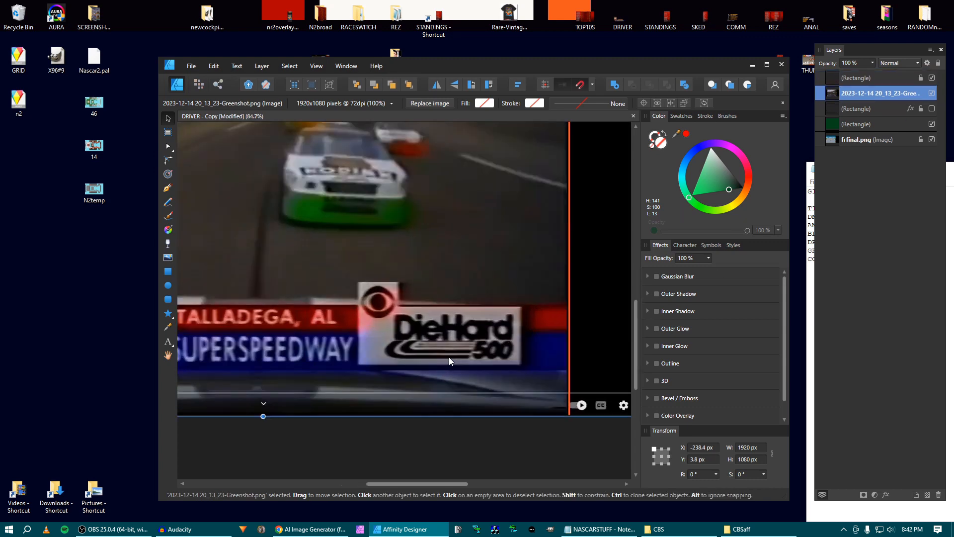
scroll(449, 357, "down", 3)
scroll(452, 356, "up", 1)
left_click_drag(389, 333, 437, 339)
key("ctrl+s")
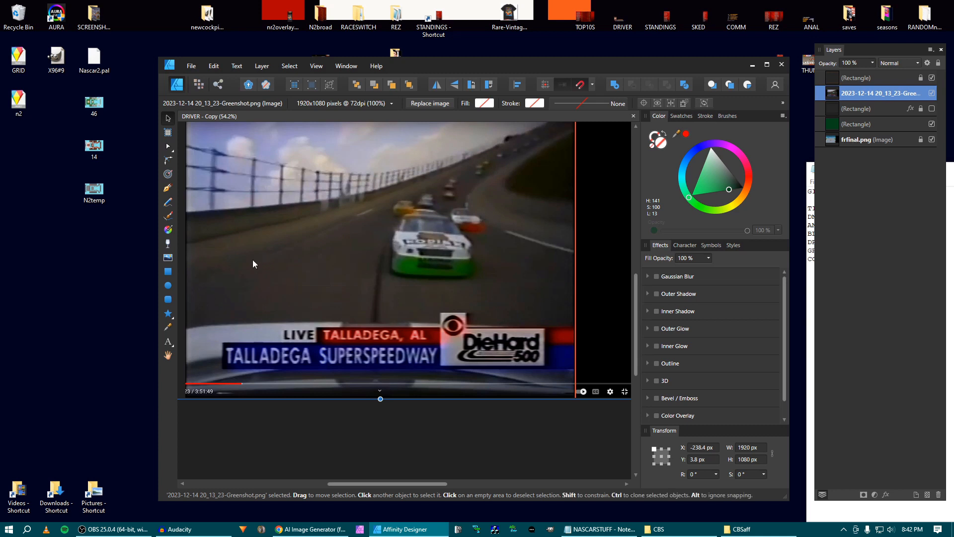
Draw a horizontal bar about 850 × 65 px just above the "TALLADEGA, AL" strip and fill it with a dark red.
left_click(168, 271)
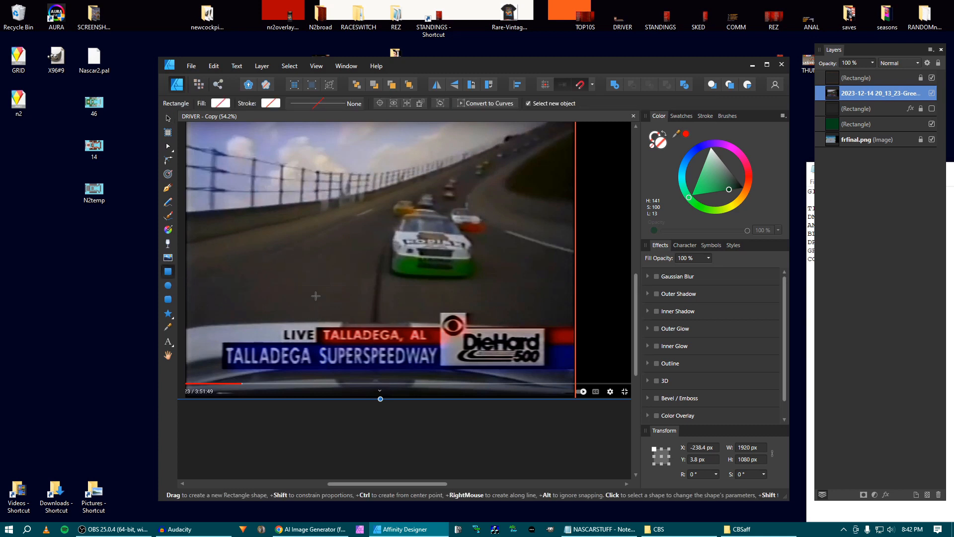
left_click_drag(315, 296, 545, 313)
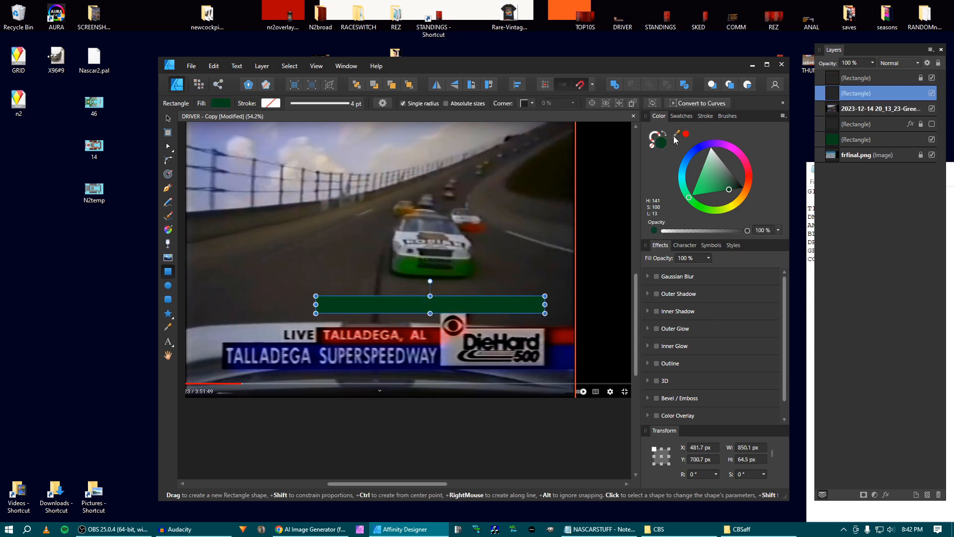
mouse_move(748, 183)
left_mouse_down()
mouse_move(754, 171)
mouse_move(743, 180)
mouse_move(730, 168)
mouse_move(753, 174)
mouse_move(729, 166)
mouse_move(741, 168)
left_mouse_up()
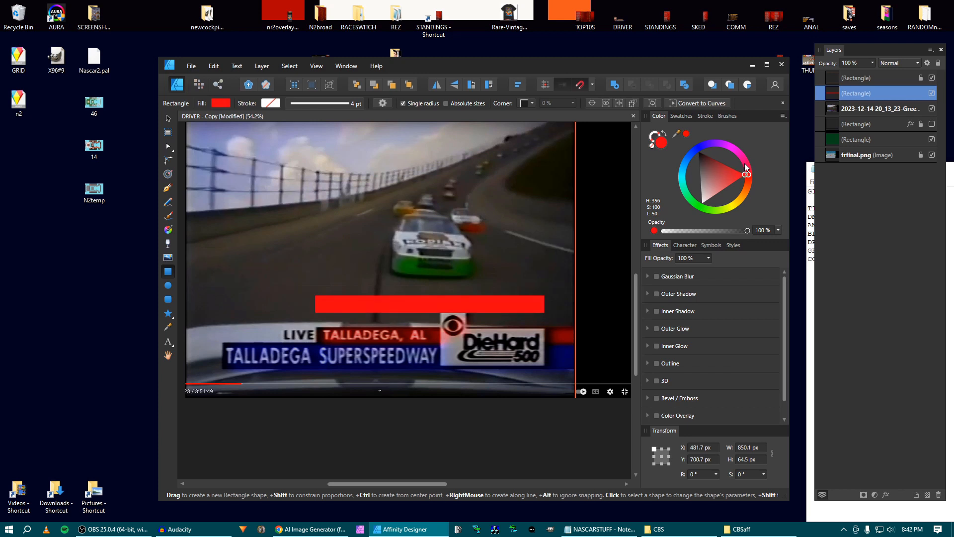
left_click_drag(746, 165, 724, 160)
Apply the red sampled from the desktop background to the bar and darken its fill to H 0, S 100, L 29.
left_click_drag(677, 133, 262, 4)
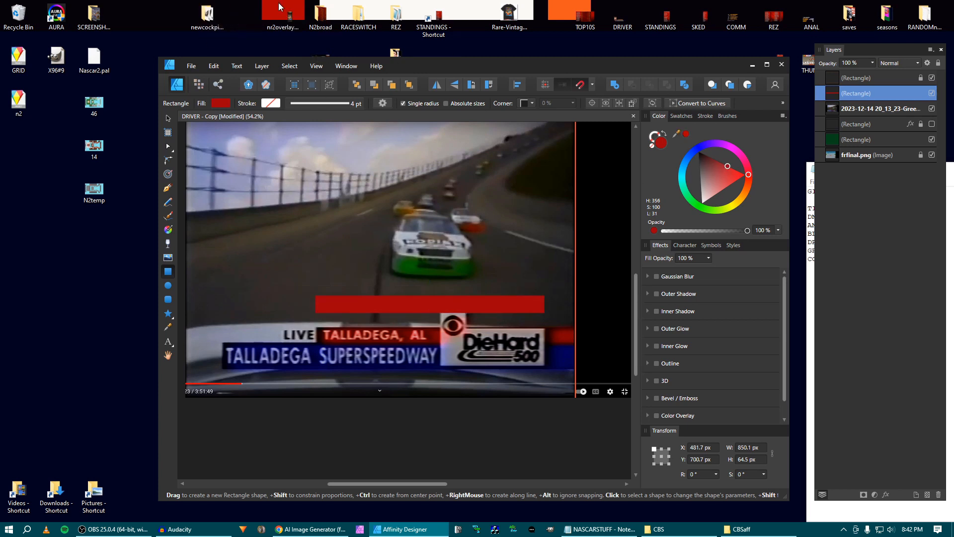
left_click(687, 135)
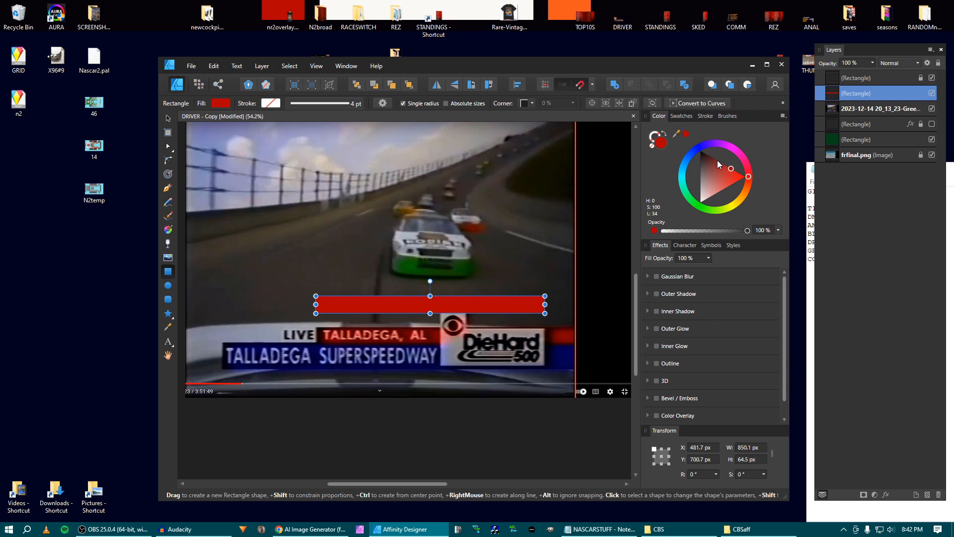
left_click_drag(730, 170, 726, 162)
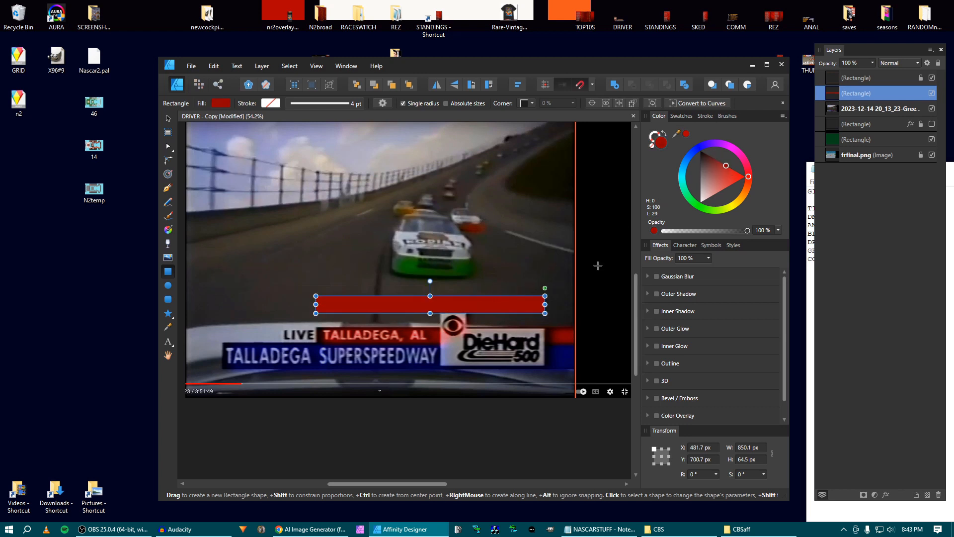
Temporarily hide the screenshot and green background layers to check the red bar over the race image, restoring both.
left_click(932, 140)
left_click(932, 108)
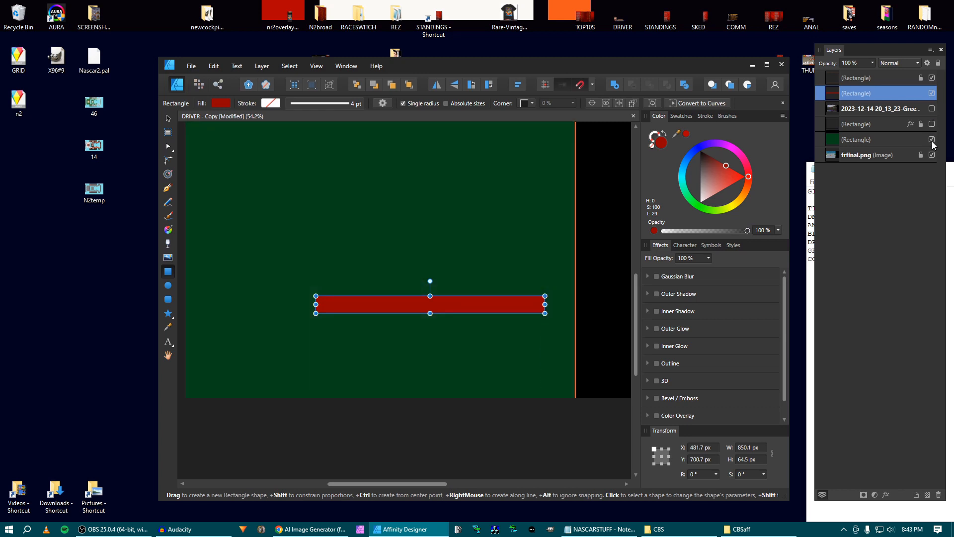
left_click(932, 139)
key("space")
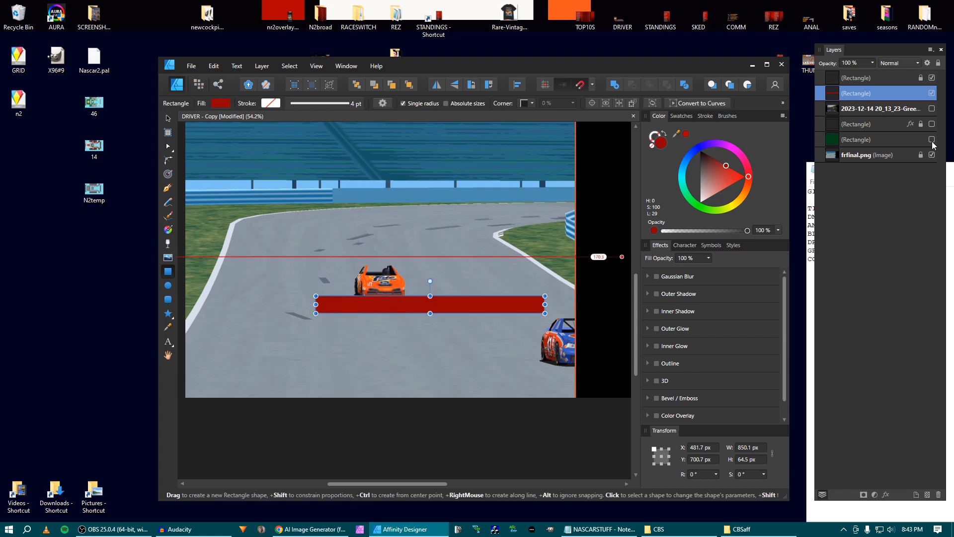
left_click(932, 140)
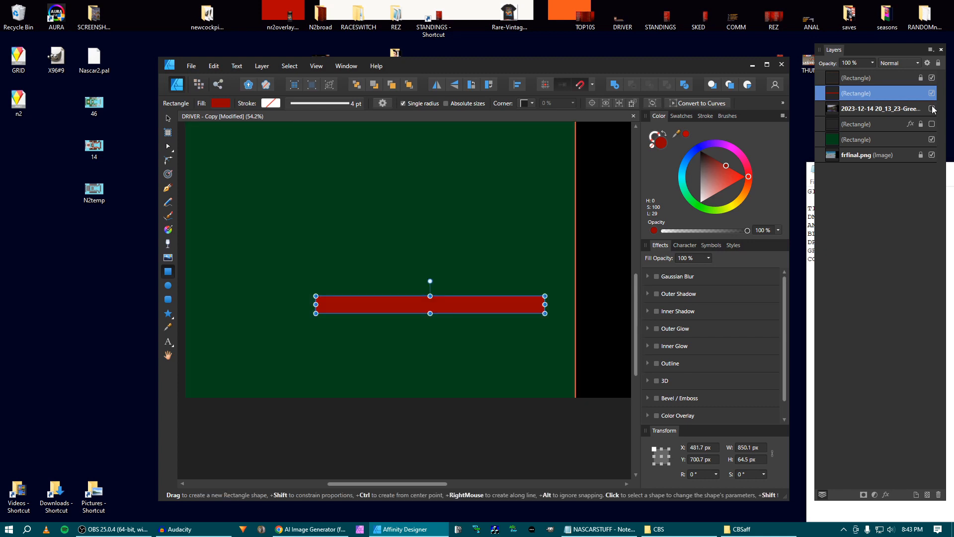
left_click(932, 109)
Move the Talladega screenshot layer above the red bar, reduce its opacity to 36%, and lock it.
scroll(432, 293, "up", 1)
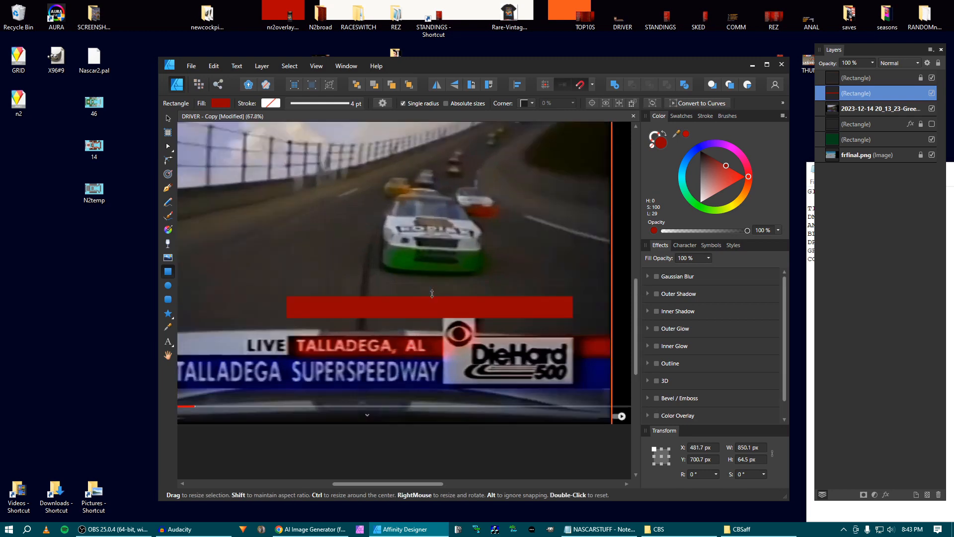
left_click_drag(832, 95, 830, 116)
left_click(872, 63)
left_click_drag(871, 73, 829, 72)
left_click(869, 91)
left_click(873, 63)
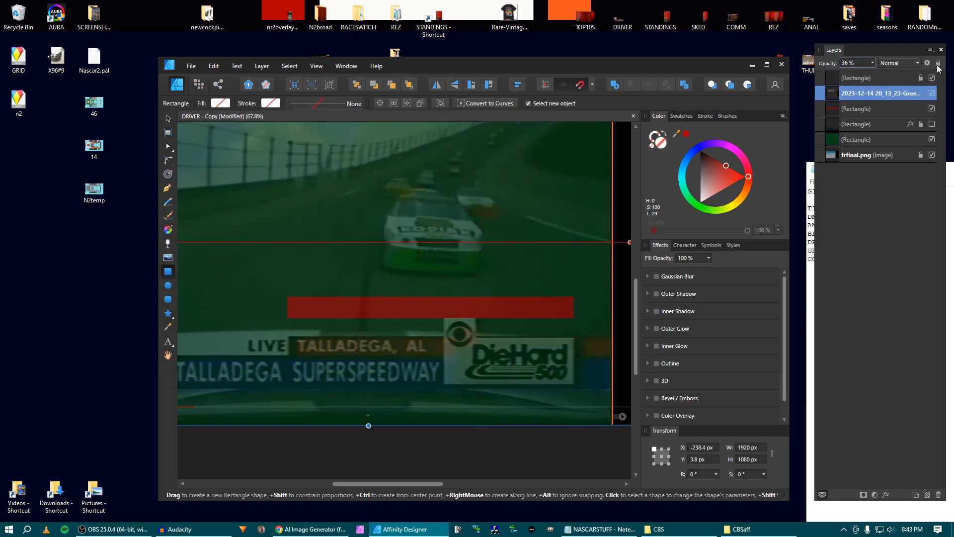
left_click(938, 65)
type("VB")
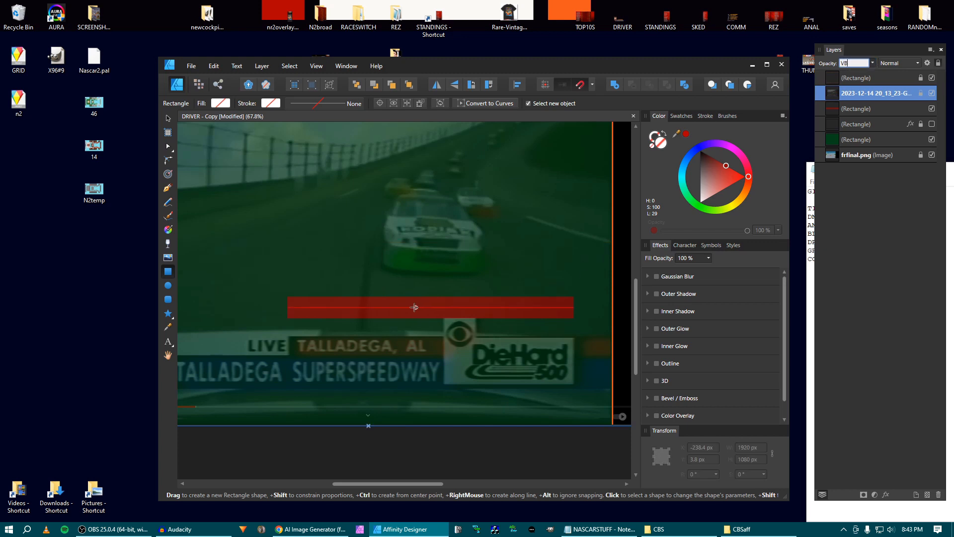
left_click(866, 220)
Move the red bar onto the "TALLADEGA, AL" strip at X 485 px, Y 818 px and size it to 850 × 56 px.
left_click(858, 108)
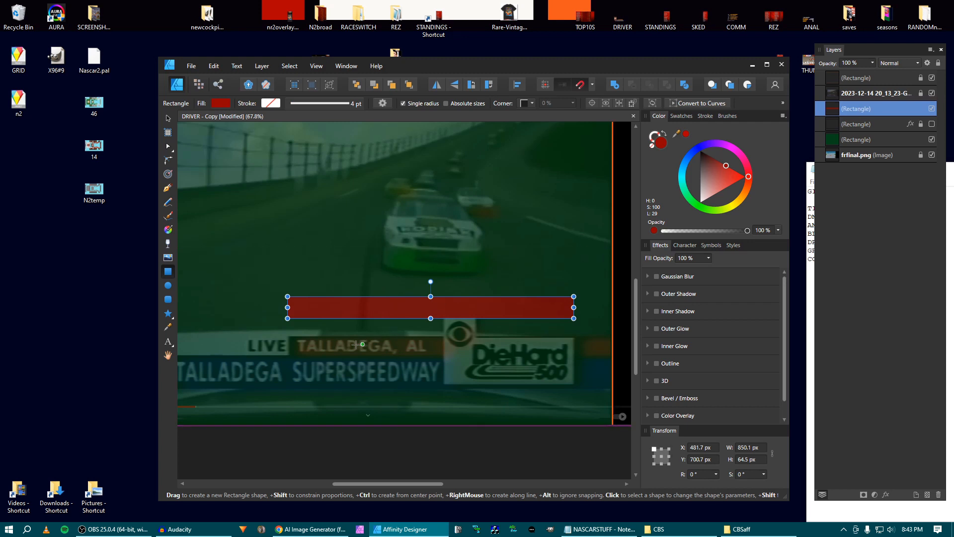
left_click_drag(364, 307, 317, 335)
scroll(365, 342, "up", 4)
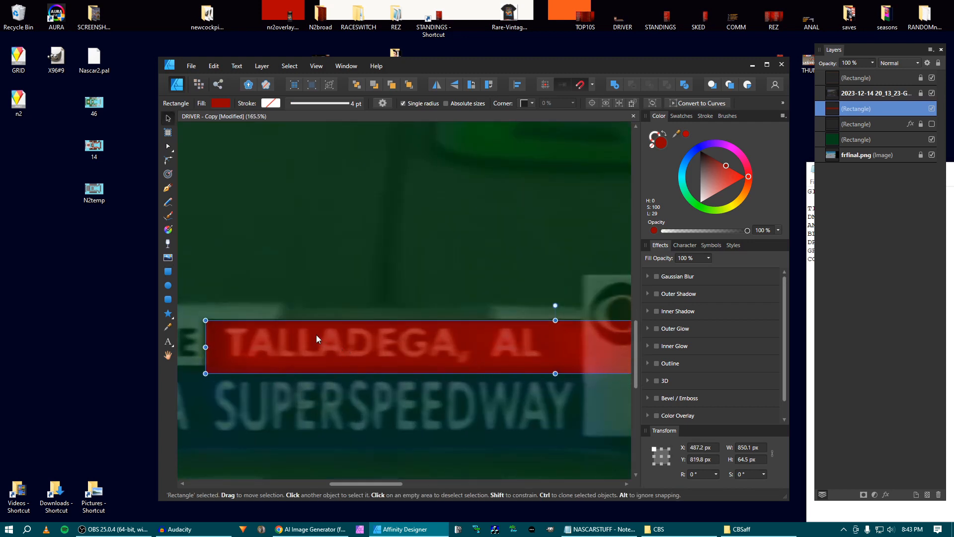
scroll(710, 448, "down", 1)
scroll(707, 461, "down", 1)
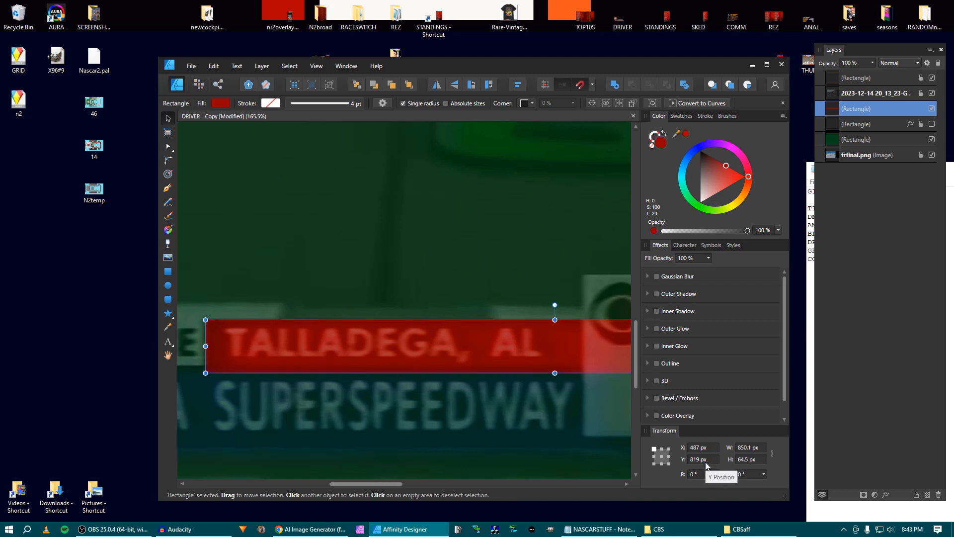
scroll(754, 459, "down", 1)
scroll(752, 447, "down", 1)
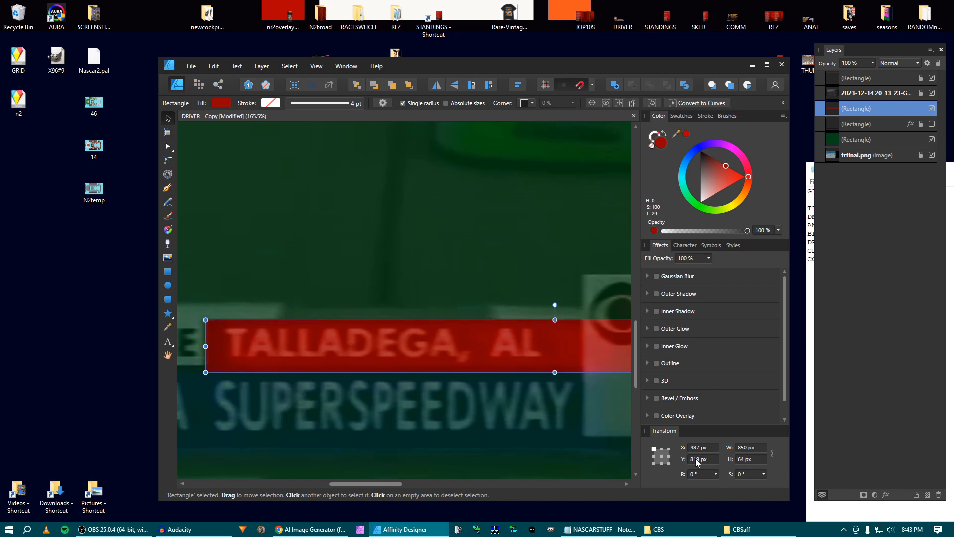
scroll(697, 462, "down", 1)
scroll(702, 449, "down", 1)
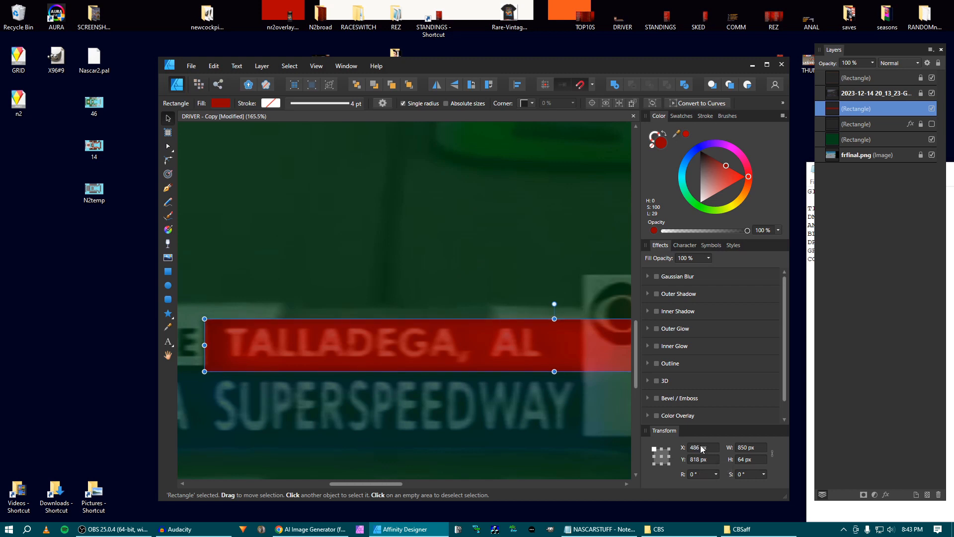
scroll(702, 450, "down", 1)
scroll(744, 462, "down", 7)
scroll(745, 465, "down", 1)
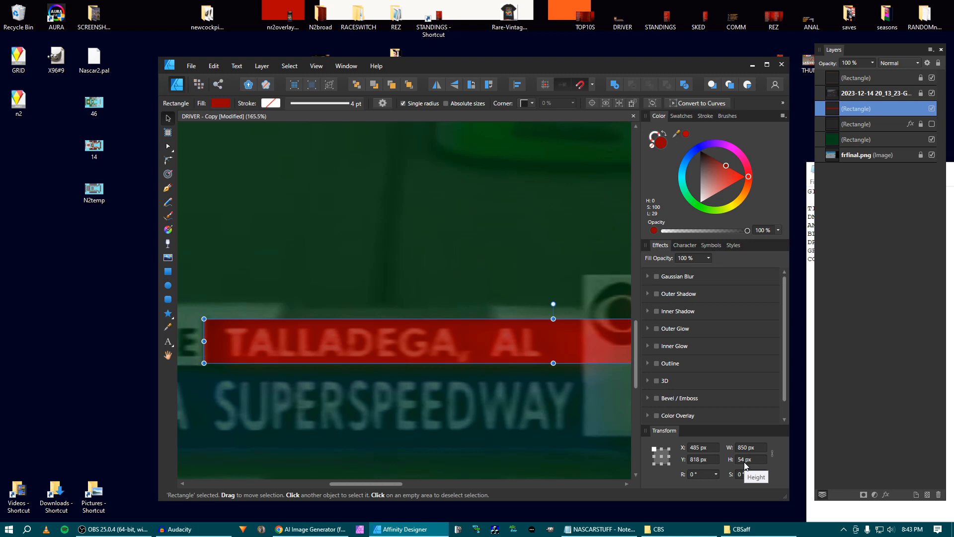
Extend the red bar's far end to the orange guide, making it about 962 px wide.
scroll(334, 344, "right", 10)
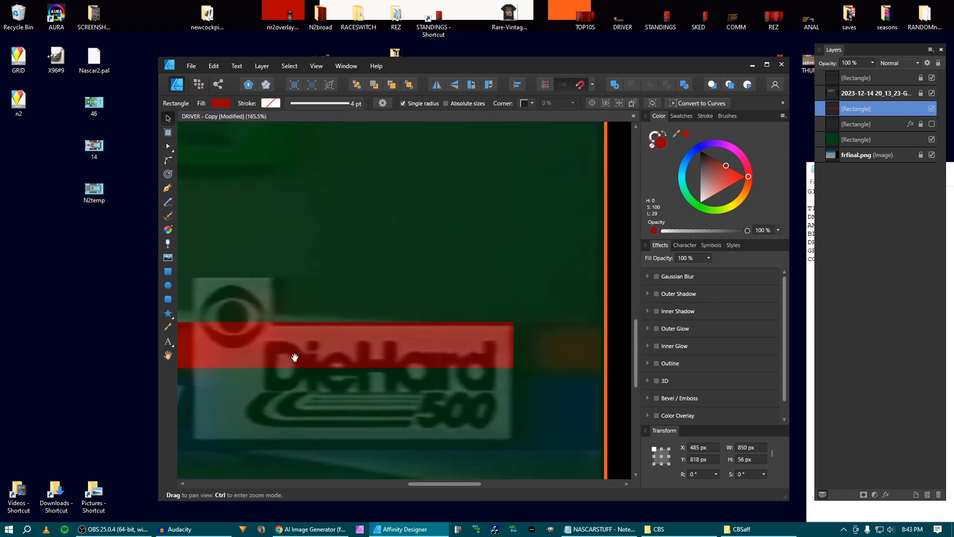
left_click_drag(440, 346, 534, 351)
scroll(518, 354, "down", 5)
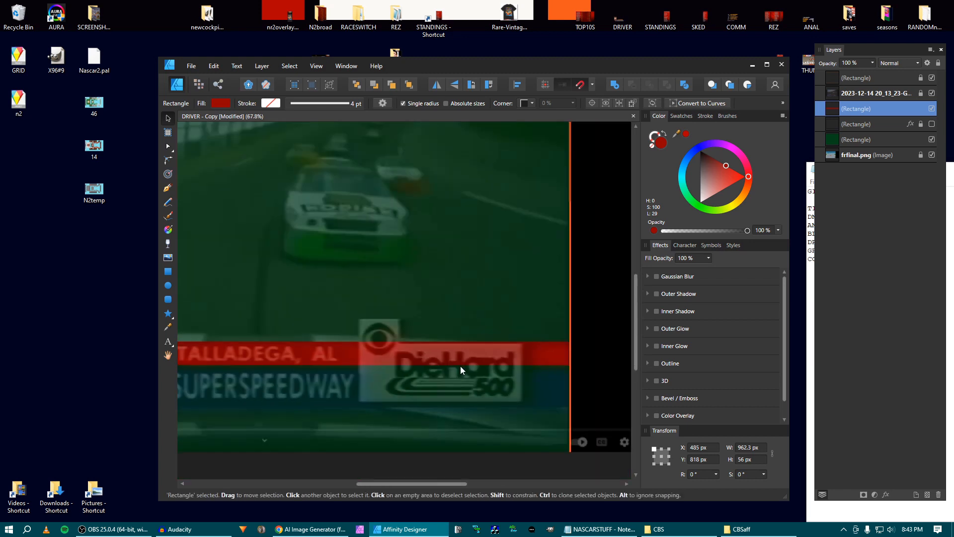
Duplicate the red bar onto the "TALLADEGA SUPERSPEEDWAY" strip at X 136.5, Y 874 px and resize it to 1310.8 × 99 px, reaching the orange guide.
scroll(461, 366, "down", 1)
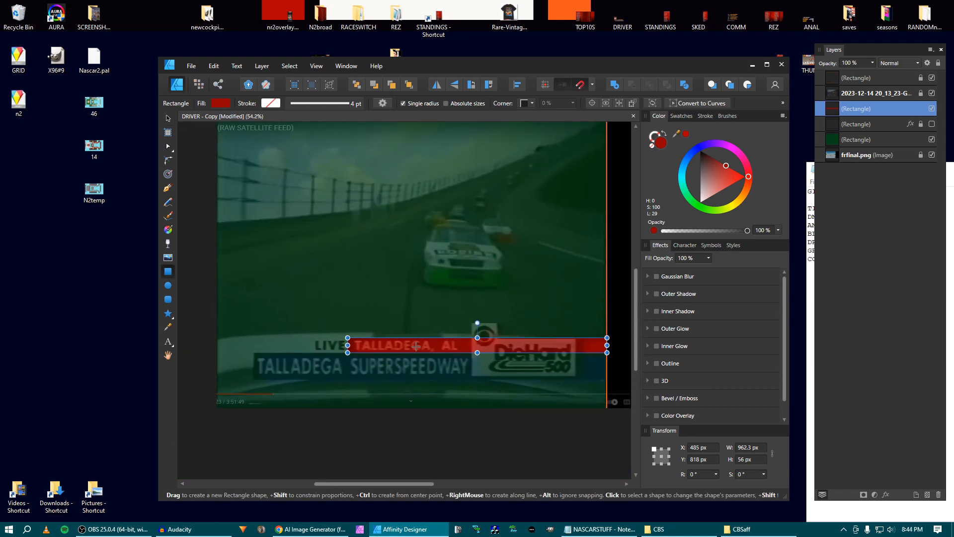
key("ctrl+j")
left_click_drag(433, 344, 340, 359)
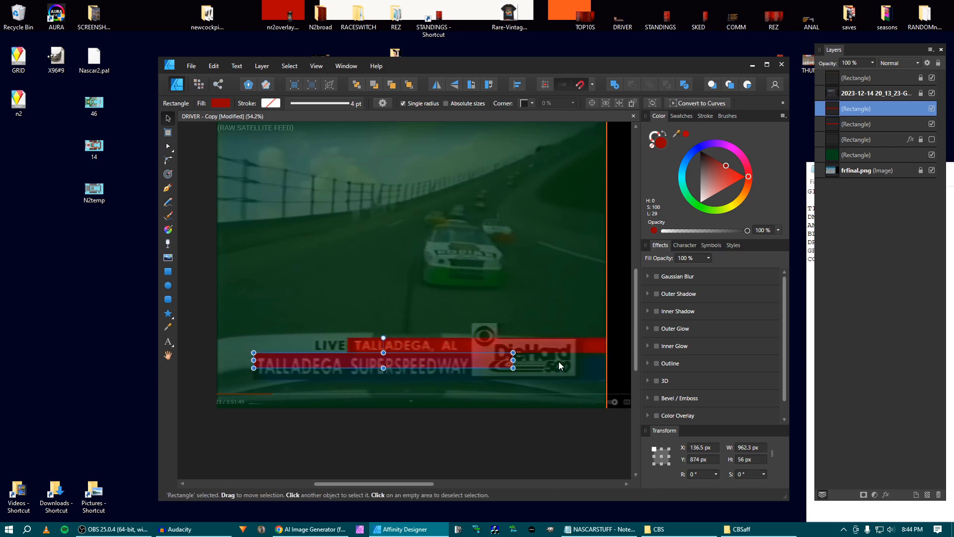
left_click_drag(513, 363, 604, 365)
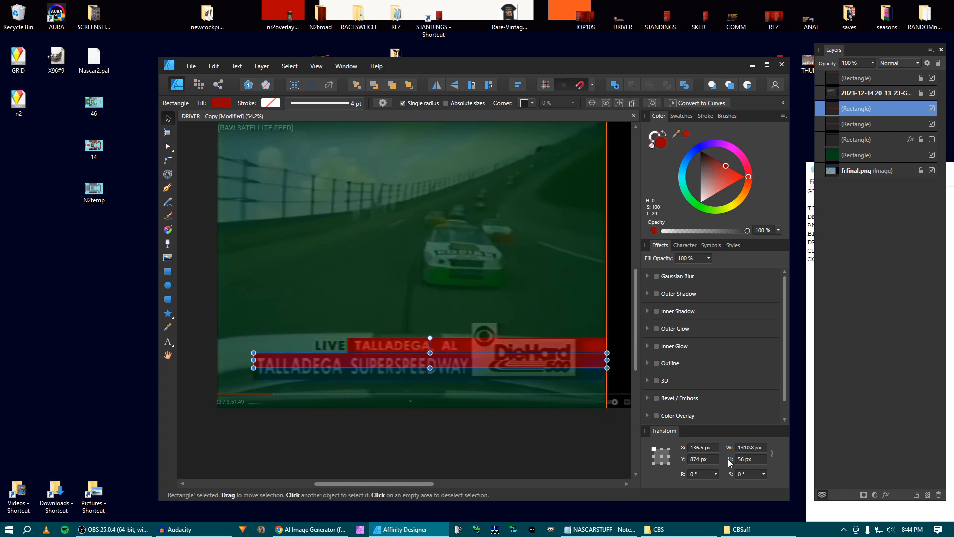
scroll(740, 462, "up", 20)
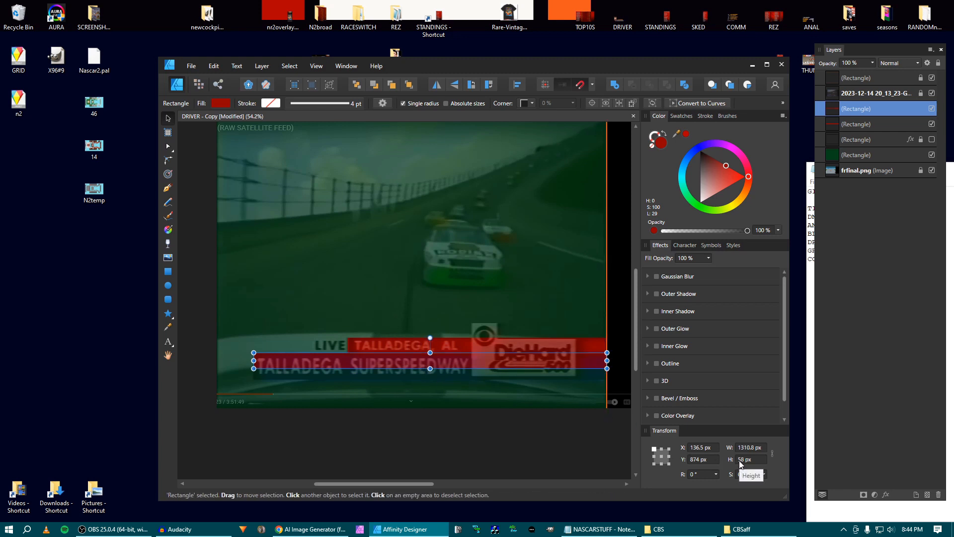
scroll(740, 462, "up", 12)
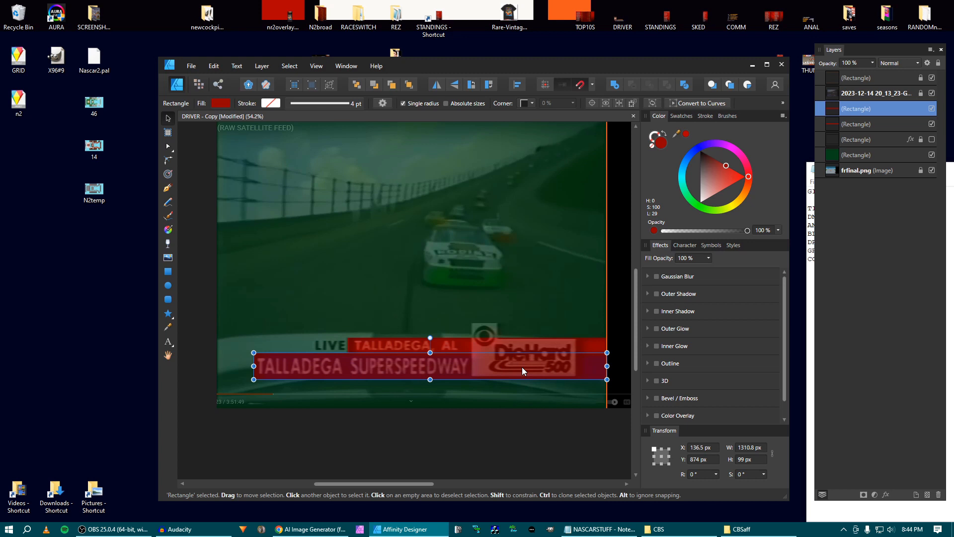
Hide the screenshot layer and recolour the lower bar dark blue with H 233, S 100, L 24.
scroll(347, 338, "up", 2)
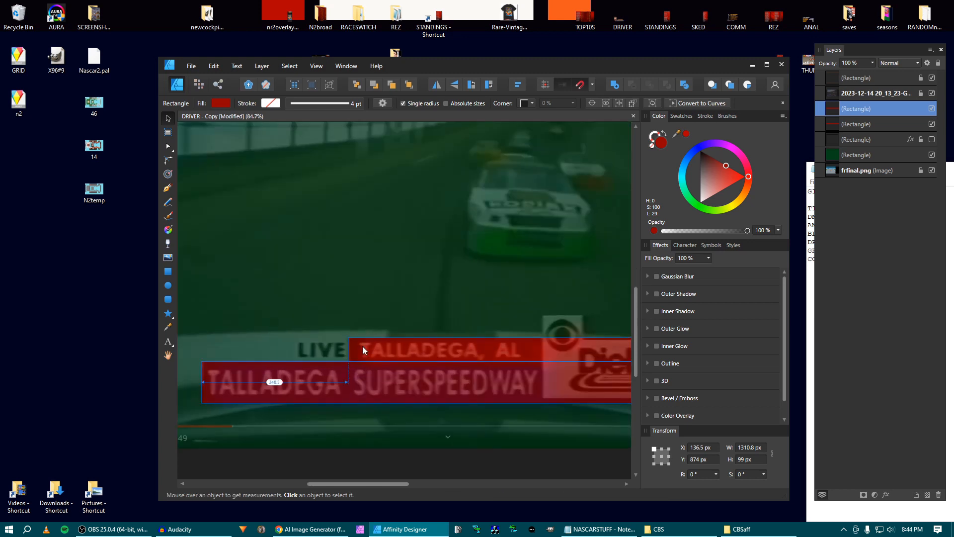
left_click(364, 348)
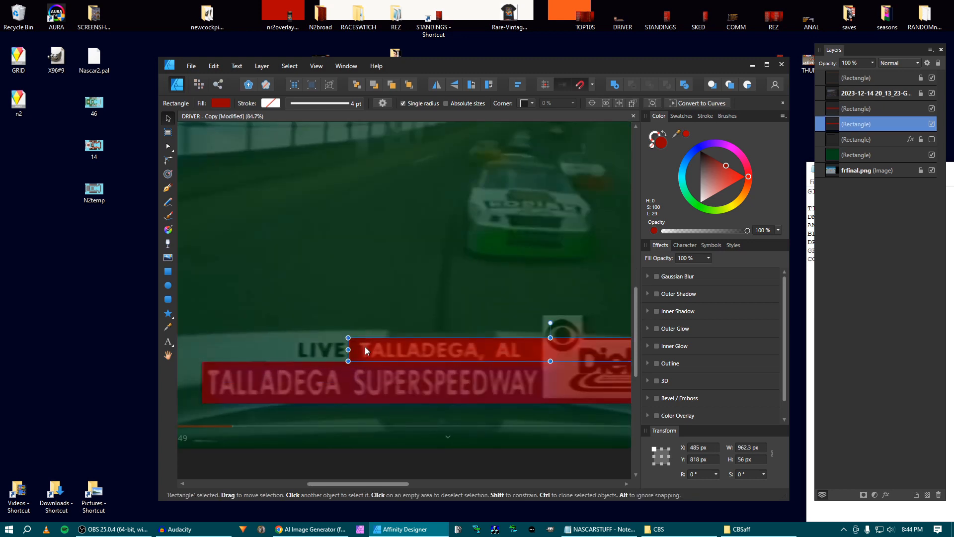
scroll(365, 347, "down", 4)
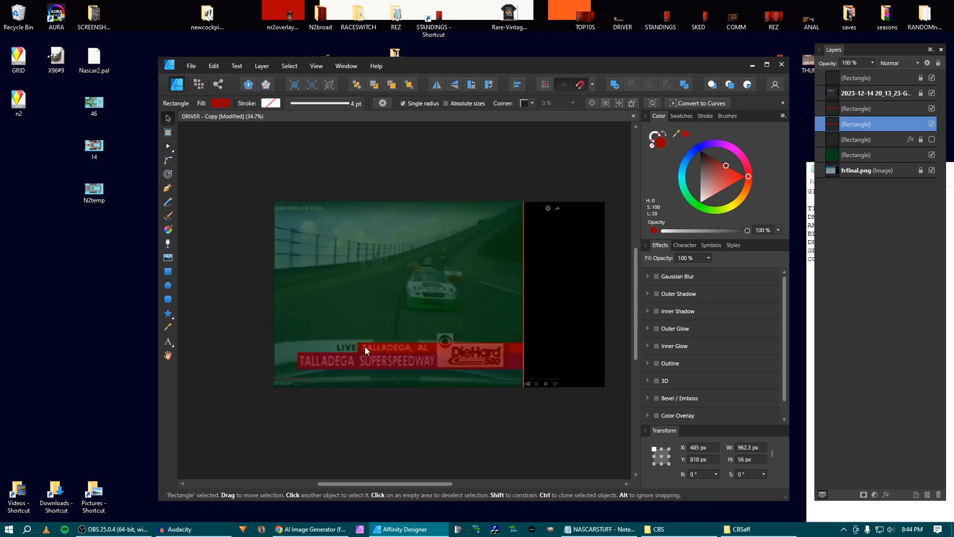
left_click(931, 93)
left_click(474, 363)
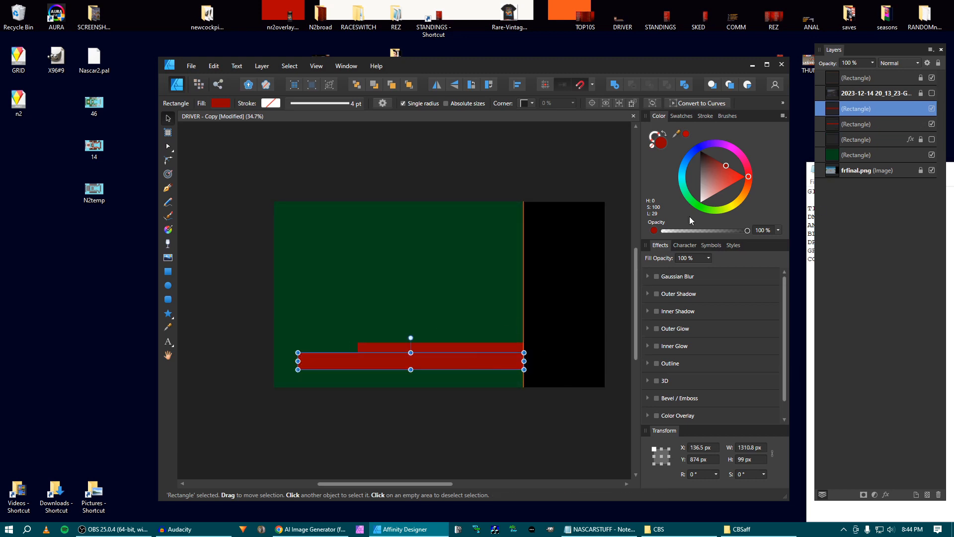
left_click_drag(687, 157, 695, 150)
scroll(393, 377, "up", 2)
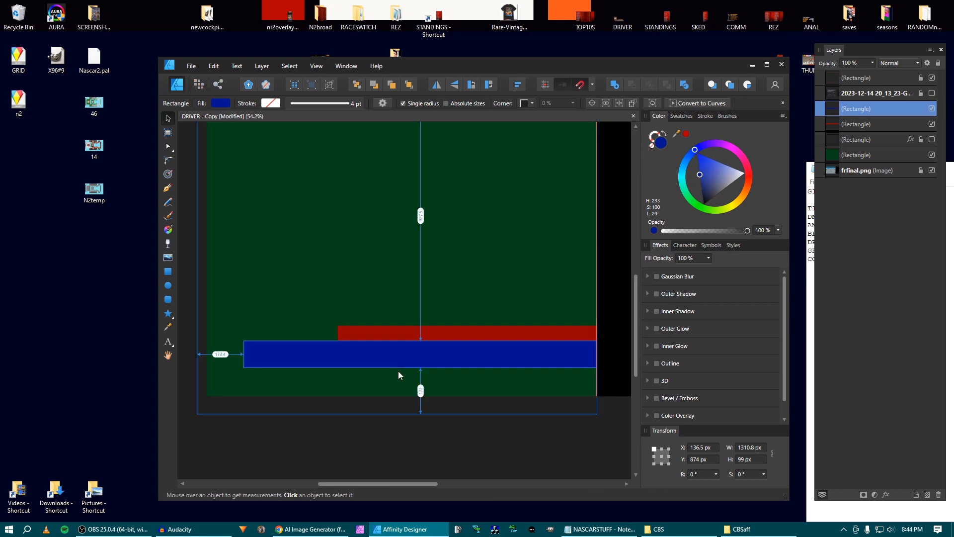
left_click_drag(693, 205, 672, 192)
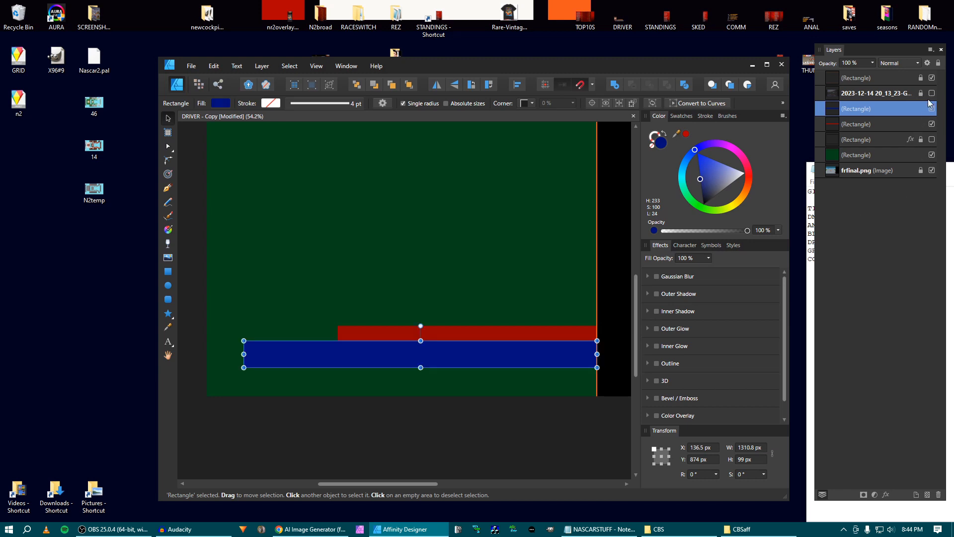
Hide the green background layer and examine the red and blue bars over the race image.
left_click(932, 154)
key("space")
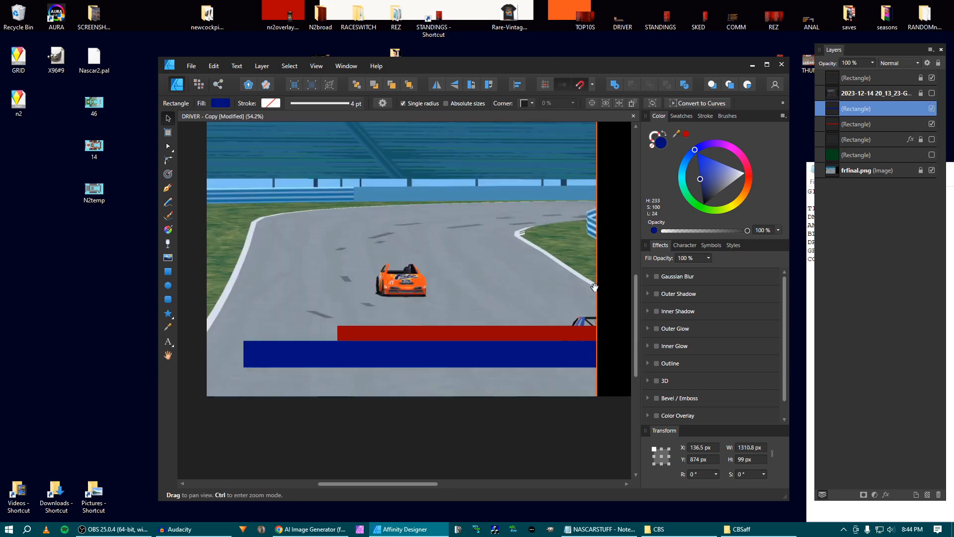
scroll(385, 291, "down", 1)
scroll(366, 301, "up", 1)
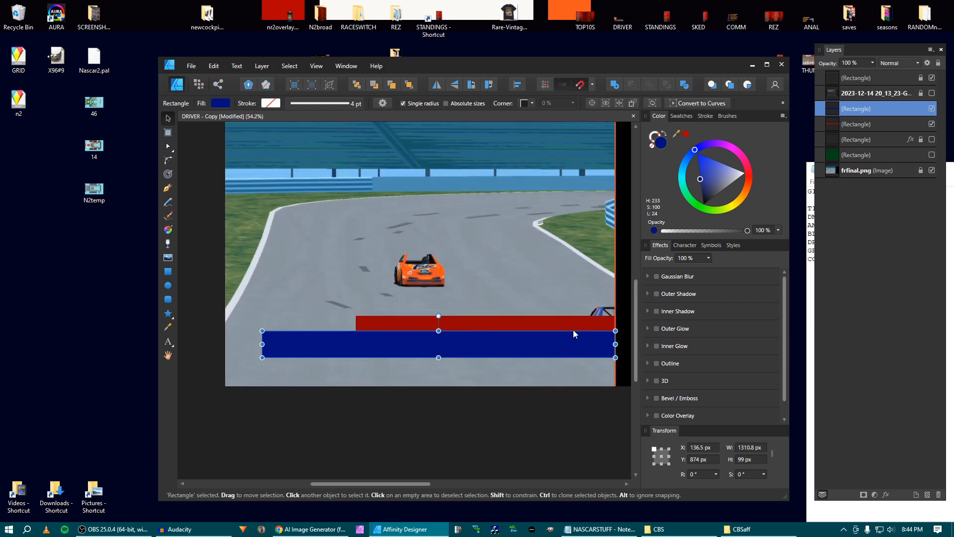
key("space")
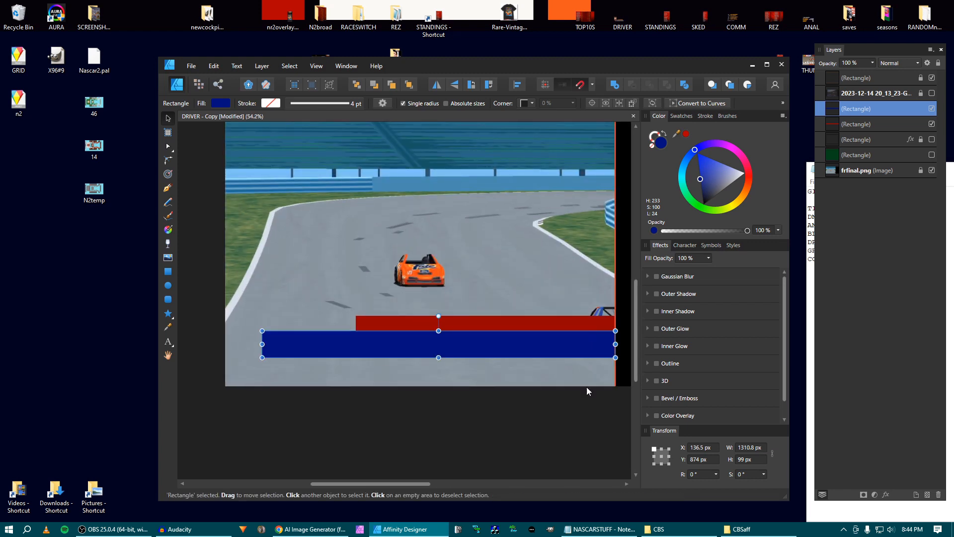
left_click(590, 369)
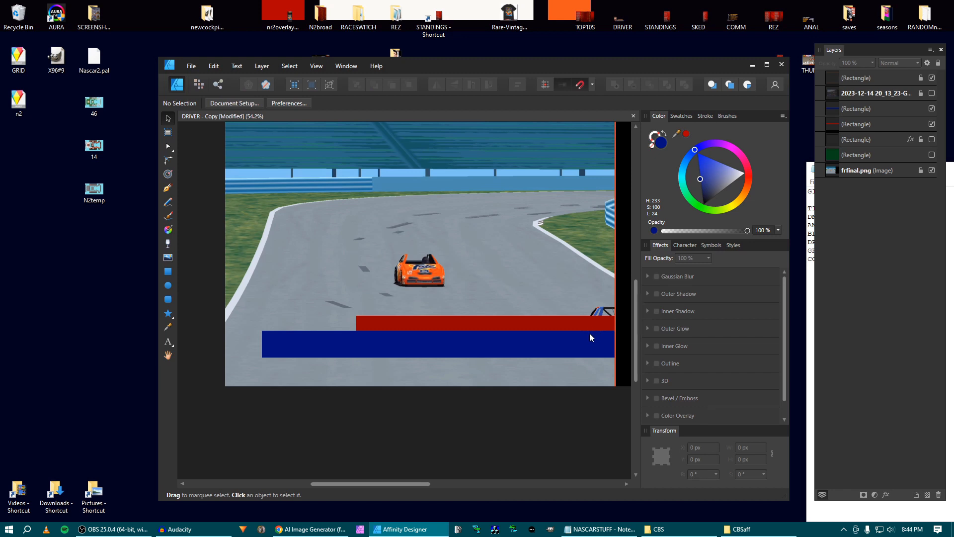
key("ctrl+plus")
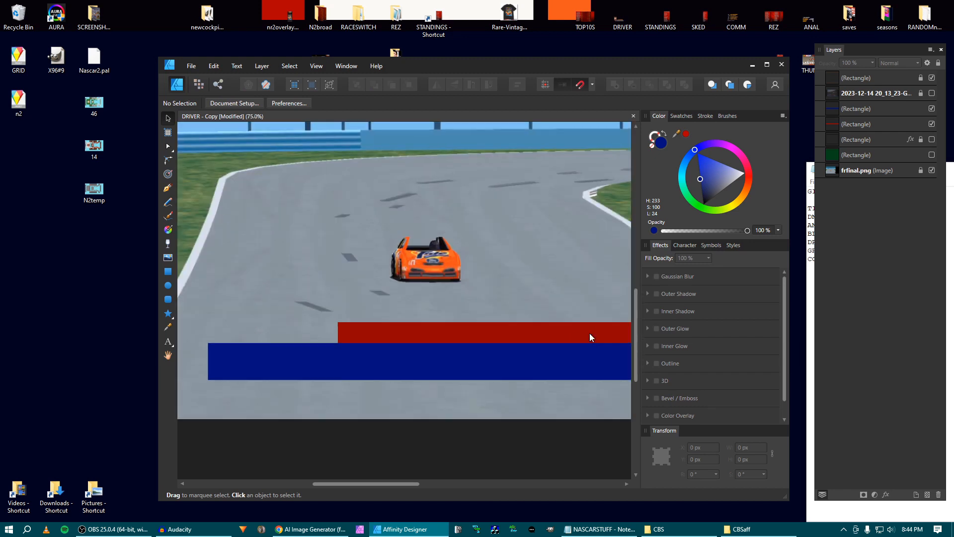
key("ctrl+plus")
key("space")
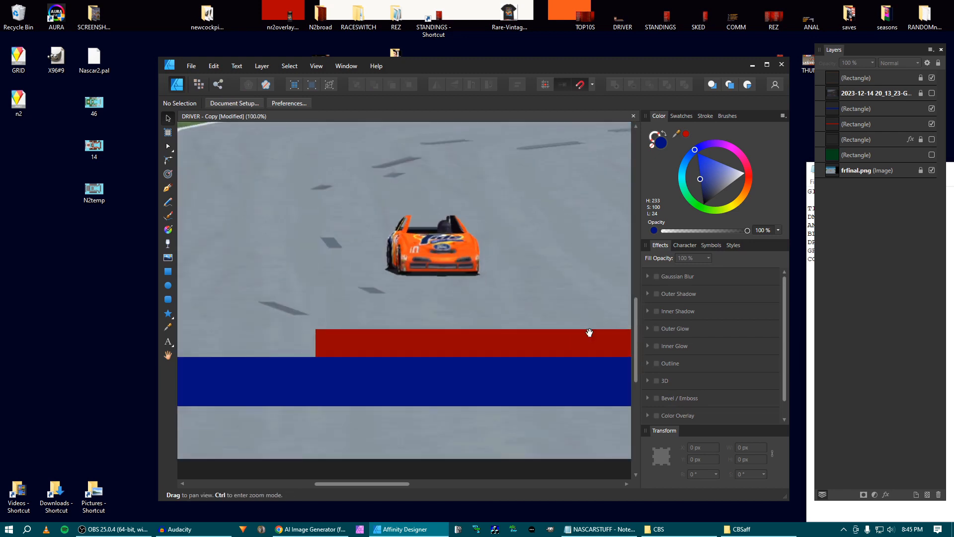
left_click_drag(589, 333, 554, 303)
scroll(461, 293, "down", 5)
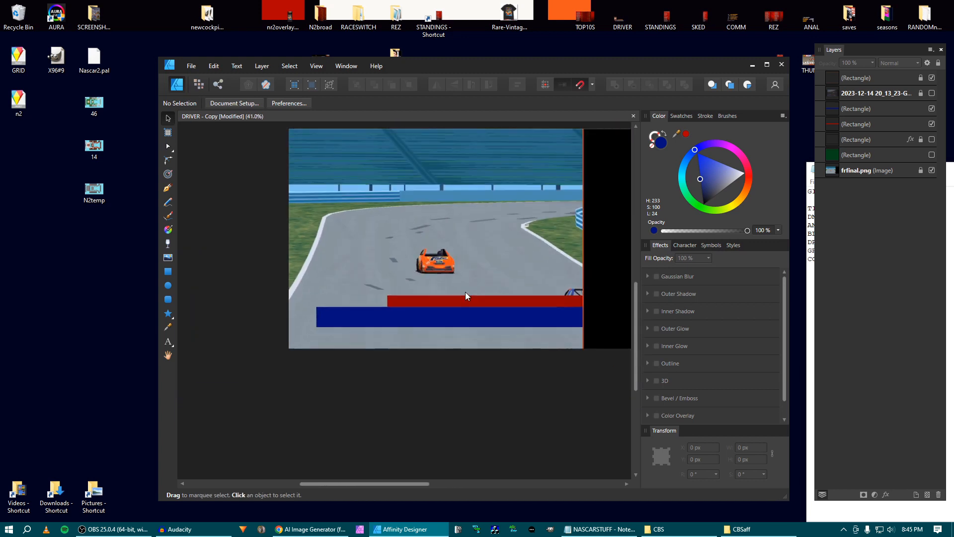
Show the screenshot layer again and duplicate the red bar, moving the copy over "LIVE" to X 351 px, Y 818 px.
left_click(932, 93)
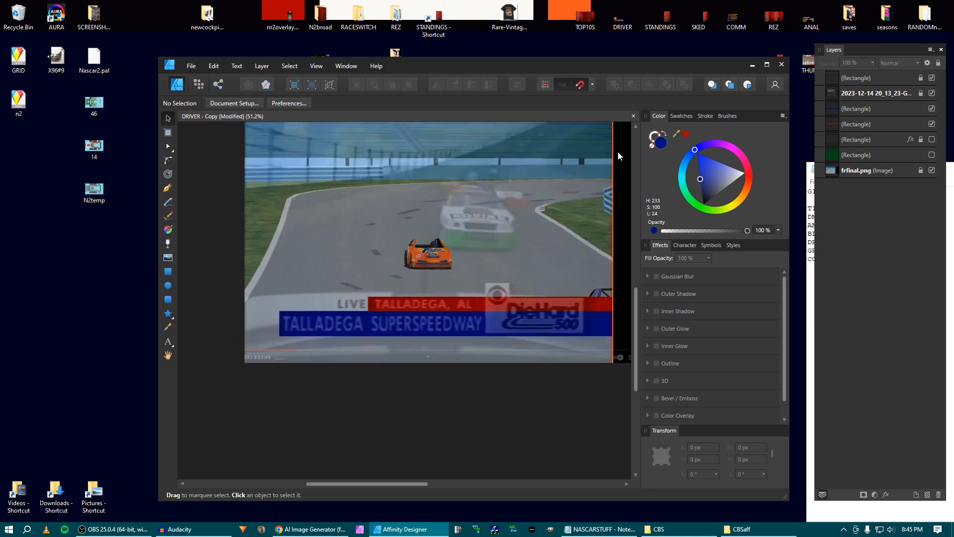
scroll(349, 218, "up", 5)
left_click(371, 333)
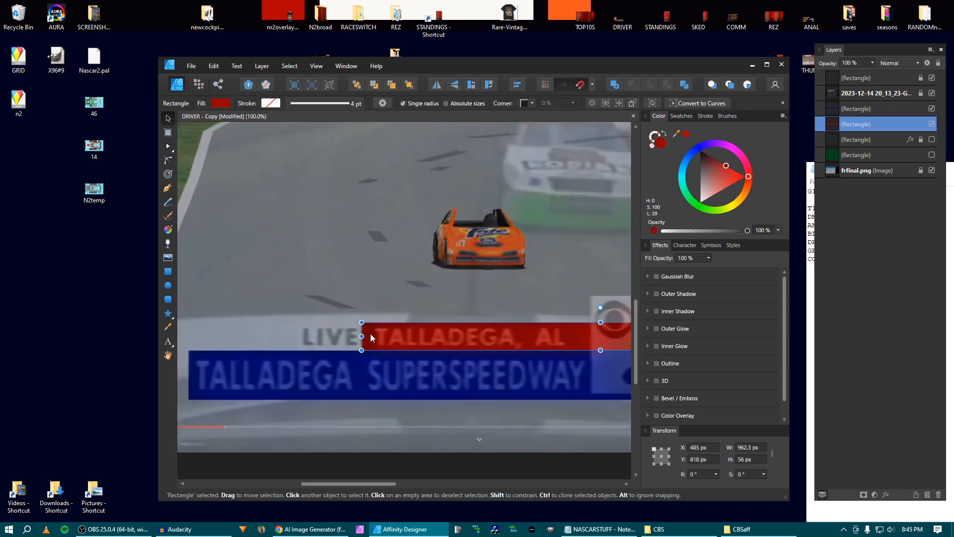
key("ctrl+j")
left_click_drag(410, 333, 344, 337)
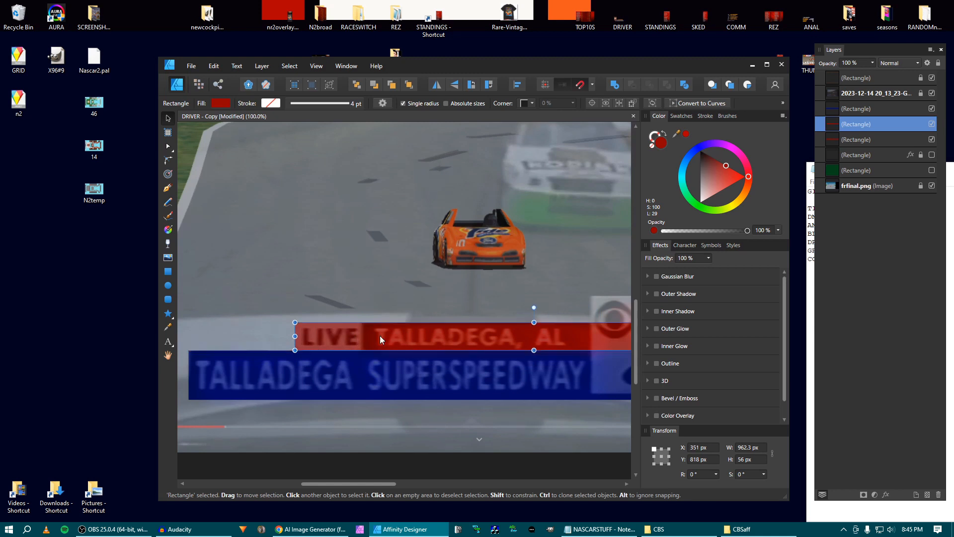
Shorten the red bar copy to 134 × 56 px so it covers only the "LIVE" label.
scroll(443, 336, "down", 3)
scroll(443, 336, "right", 4)
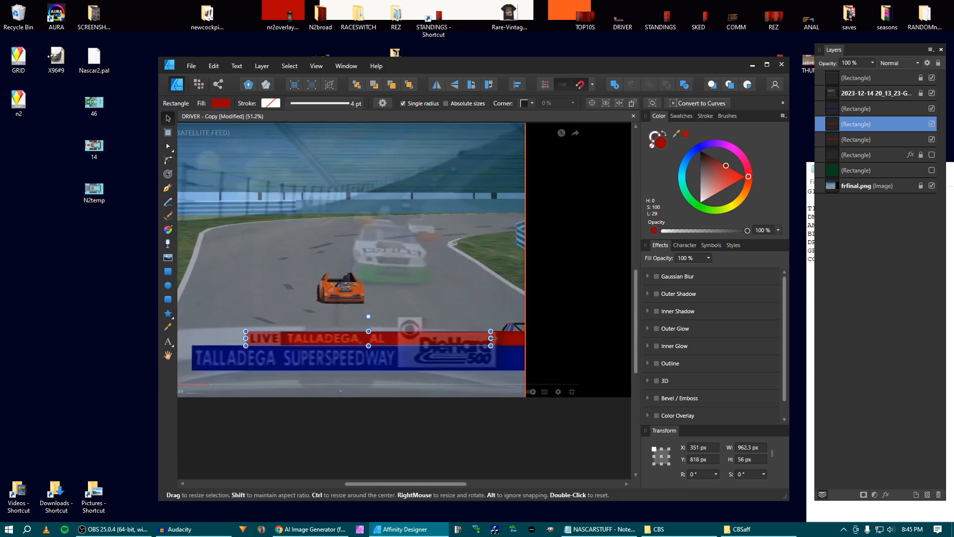
left_click_drag(492, 338, 311, 333)
key("space")
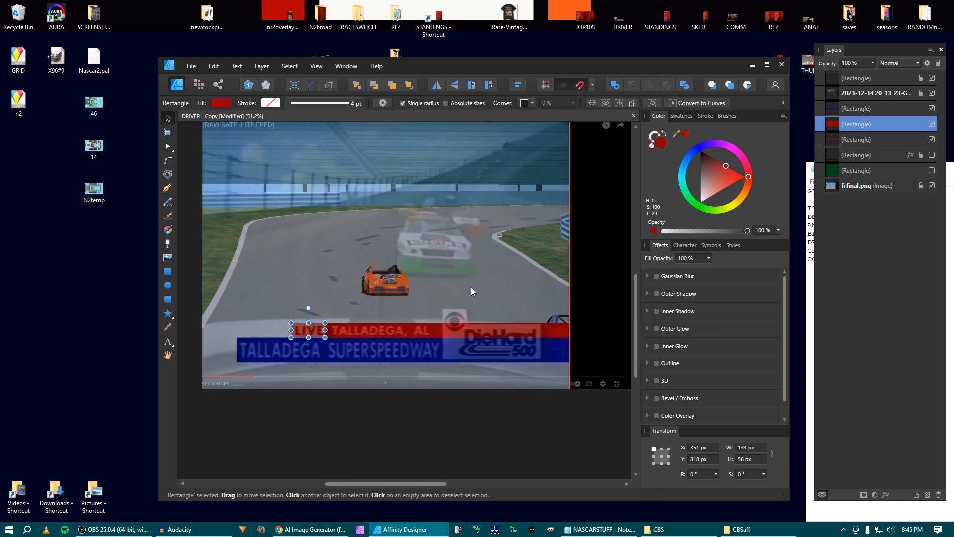
Hide the screenshot layer and recolour the small "LIVE" box light grey with H 0, S 0, L 82.
left_click(894, 94)
left_click(932, 93)
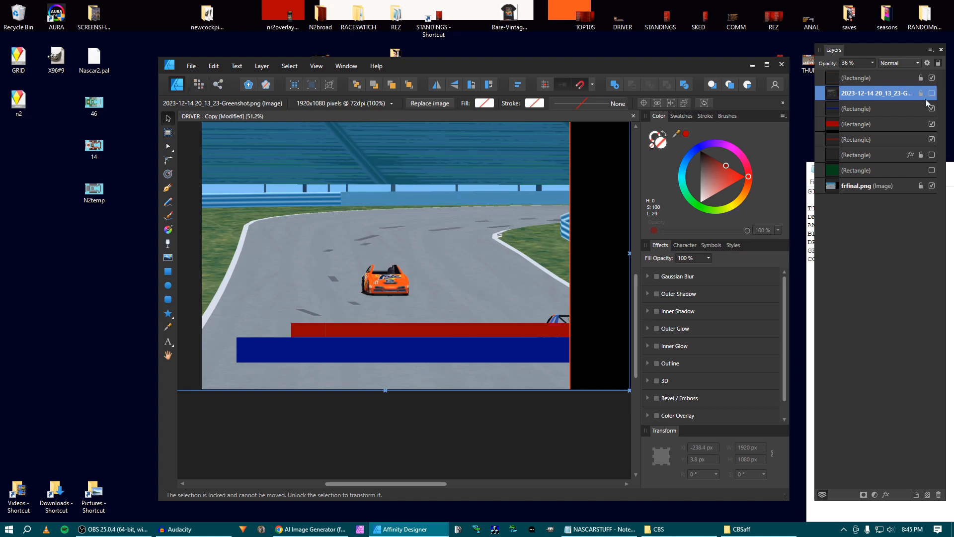
left_click(309, 333)
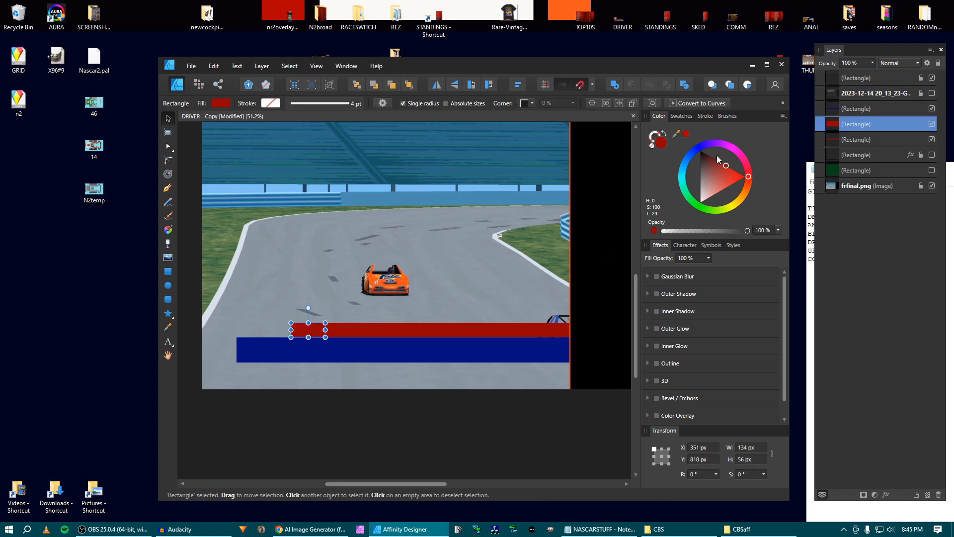
left_click_drag(713, 182, 680, 210)
left_click_drag(679, 211, 679, 194)
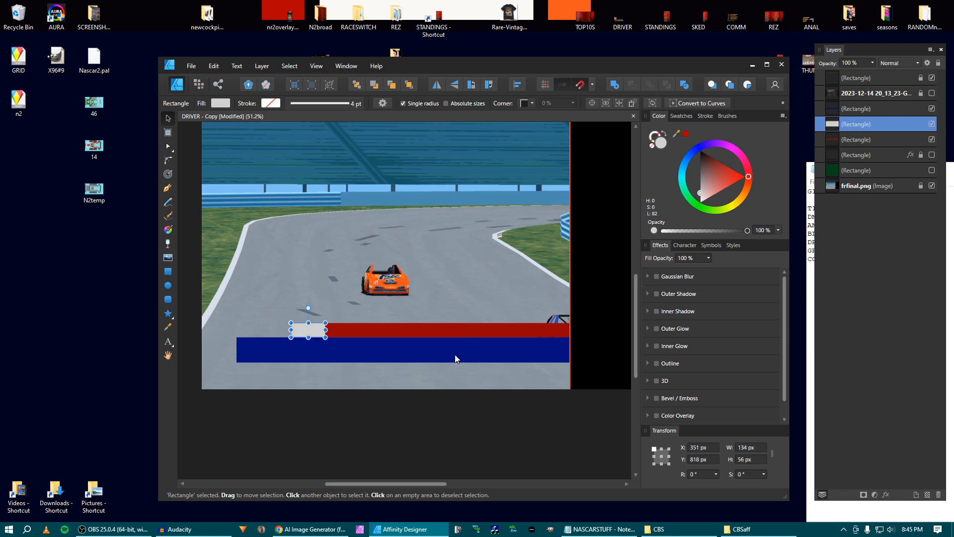
Deselect the box and examine the grey, red and blue bars together over the race image.
left_click(383, 412)
scroll(379, 413, "down", 2)
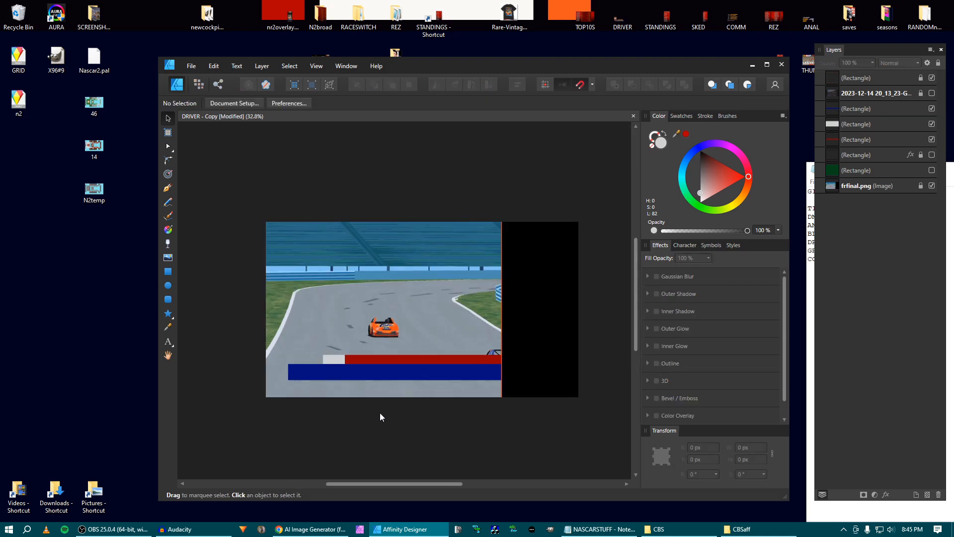
scroll(380, 412, "up", 2)
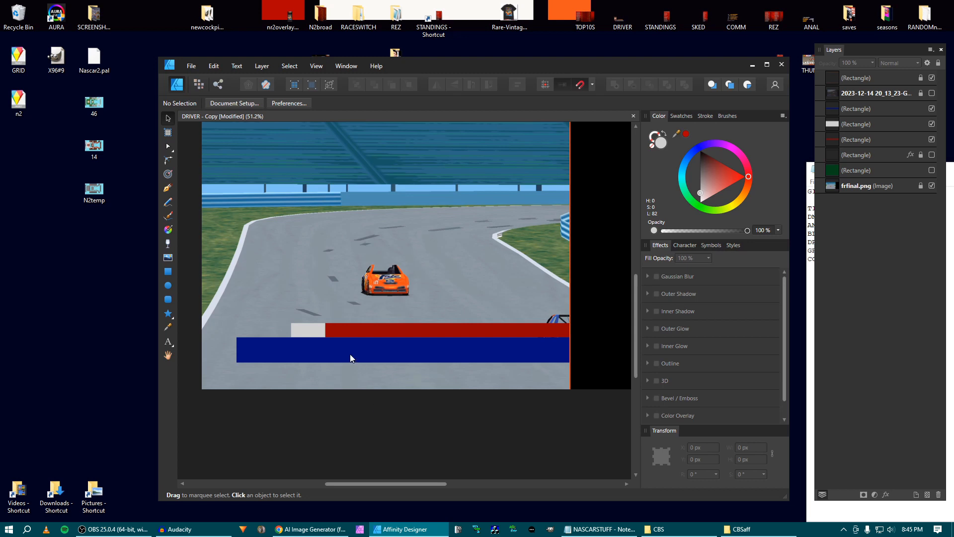
scroll(350, 355, "up", 2)
scroll(350, 357, "down", 1)
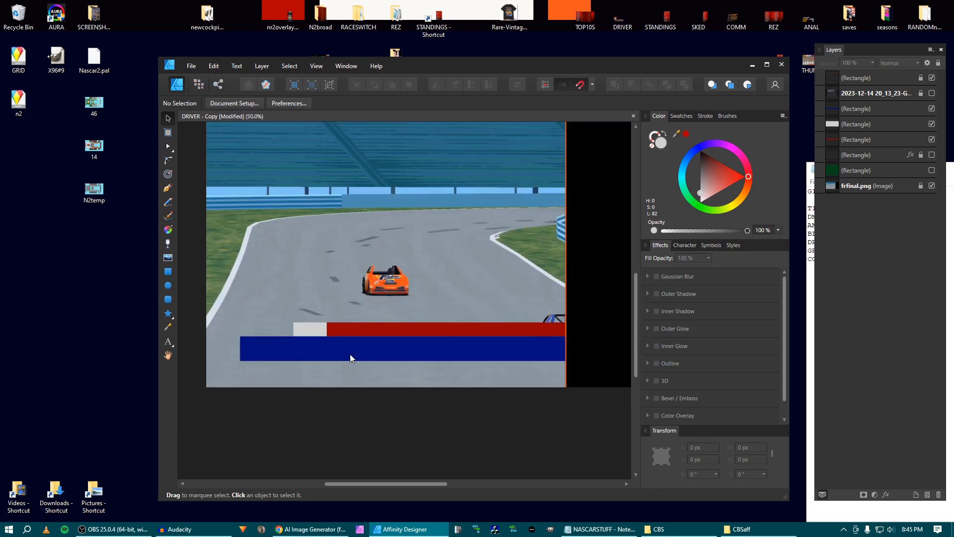
scroll(350, 356, "up", 1)
scroll(351, 358, "down", 2)
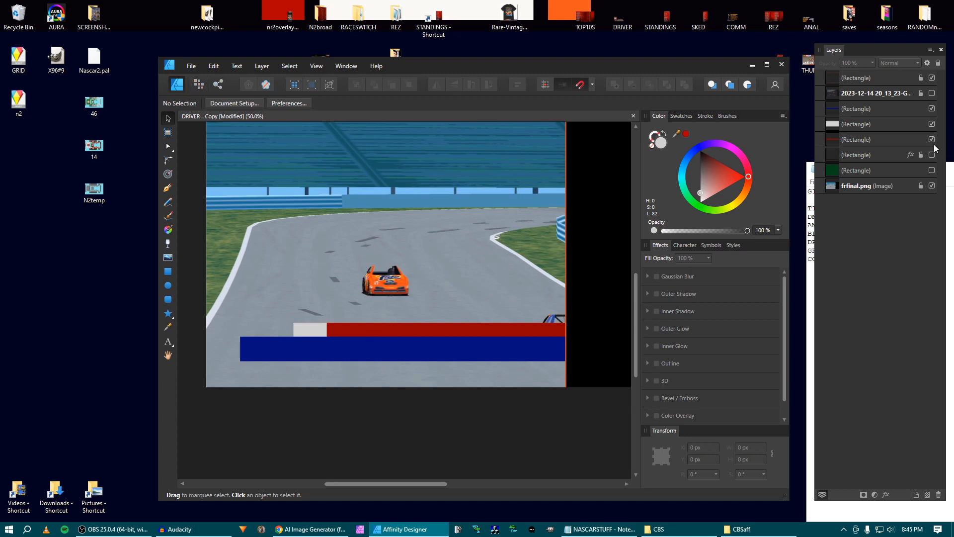
Show the screenshot layer again and add the art text "LIVE", placing it above the grey box at X 386.7, Y 697 px.
left_click(932, 93)
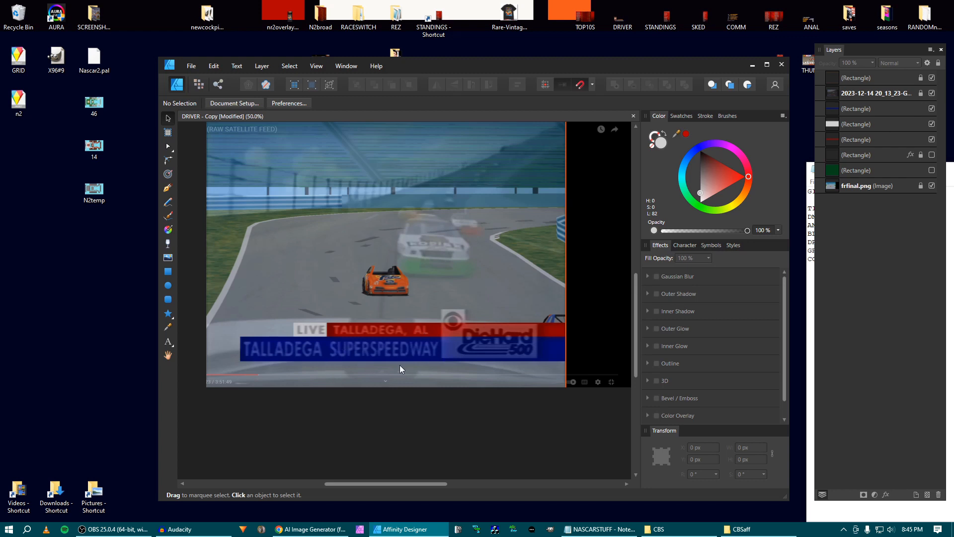
left_click(166, 341)
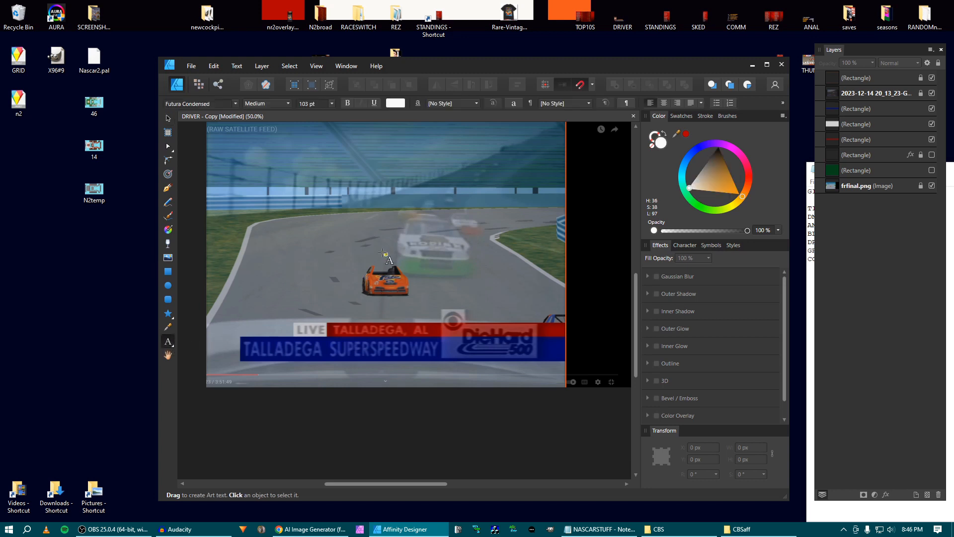
left_click(384, 253)
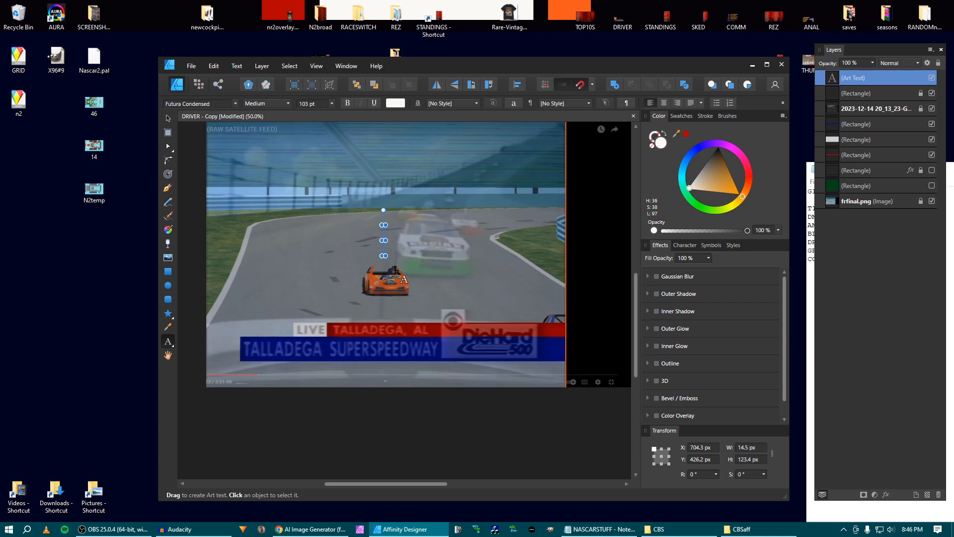
type("LU")
key("BackSpace")
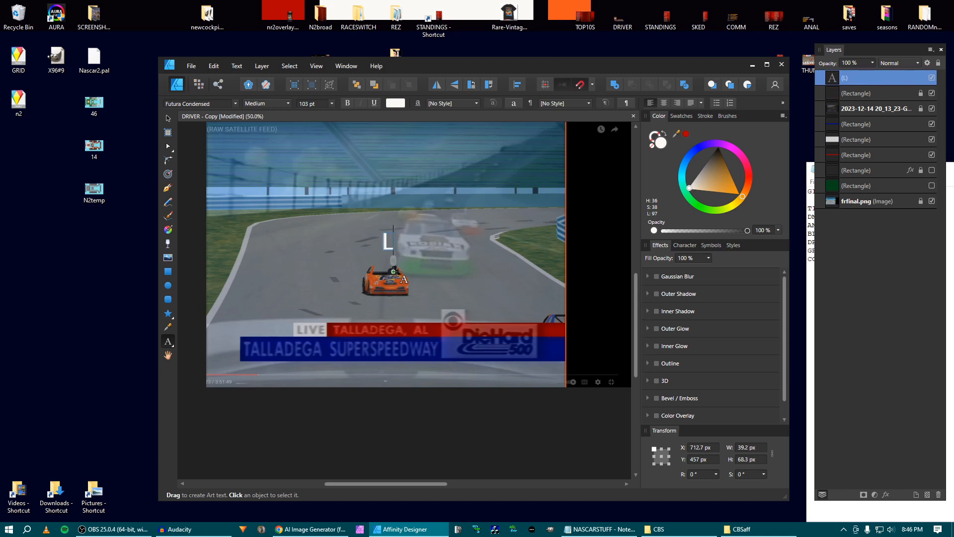
type("IVE")
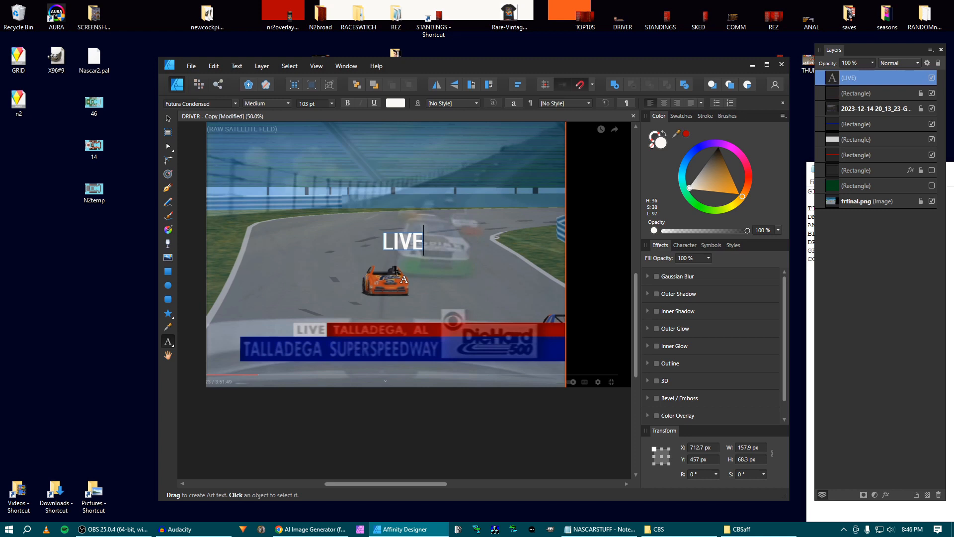
left_click(167, 117)
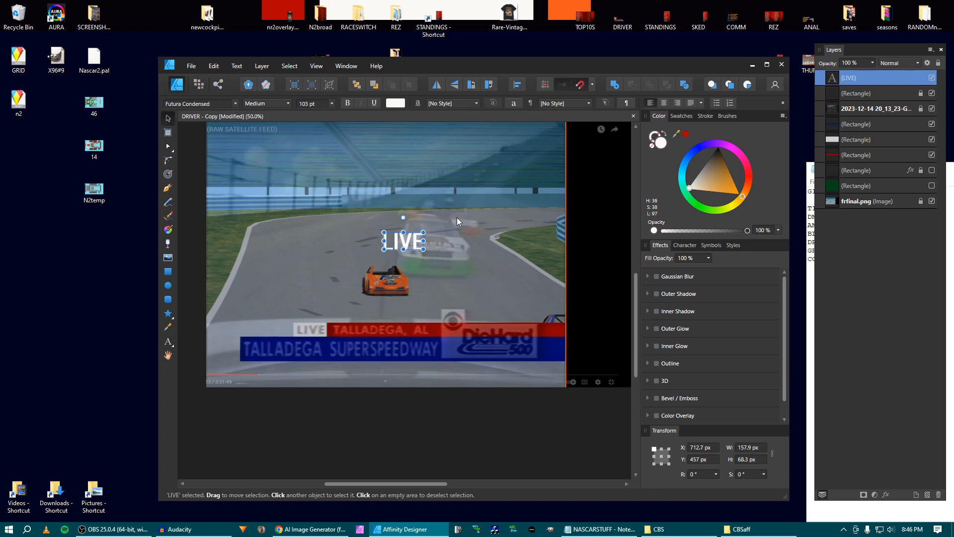
left_click_drag(403, 244, 323, 303)
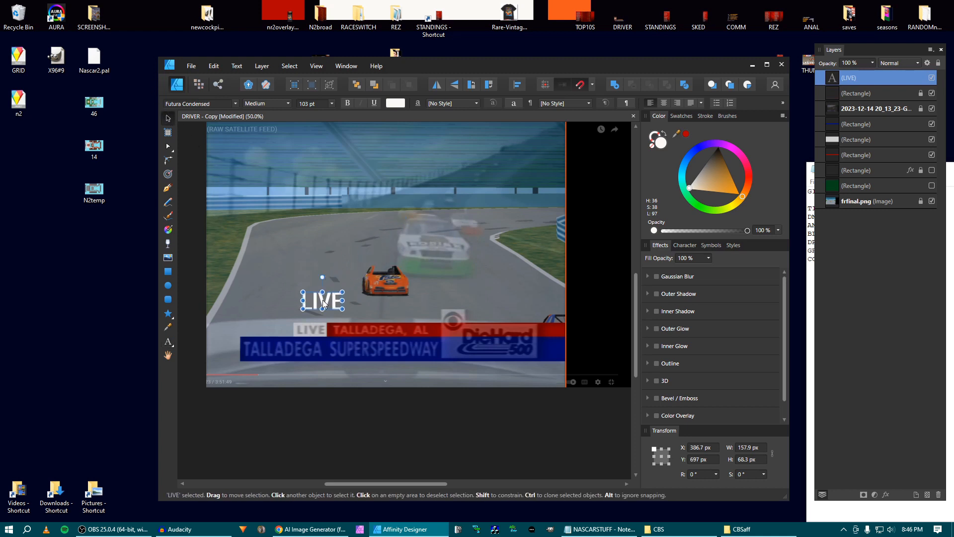
Try the Futura XBlkCnIt BT font on the "LIVE" text.
left_click(685, 245)
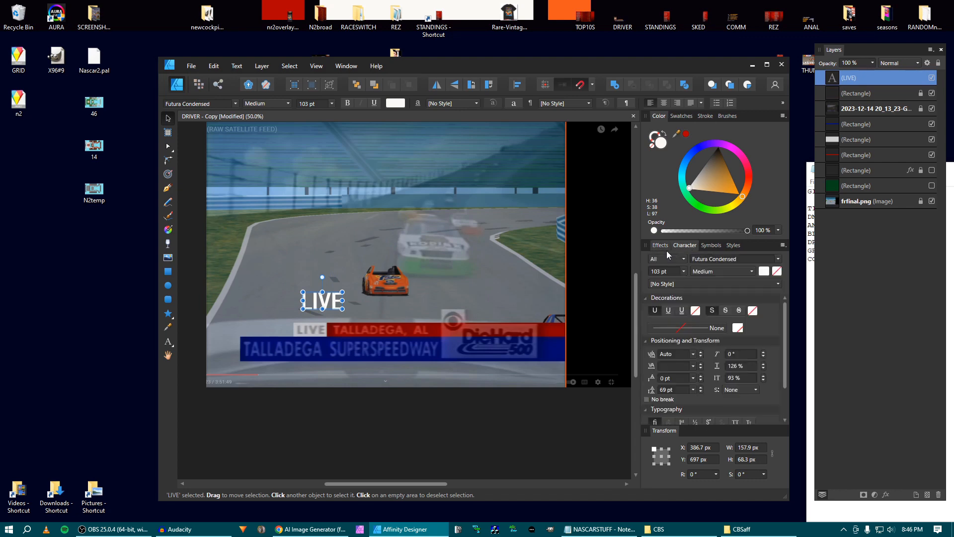
left_click(778, 259)
scroll(789, 309, "down", 3)
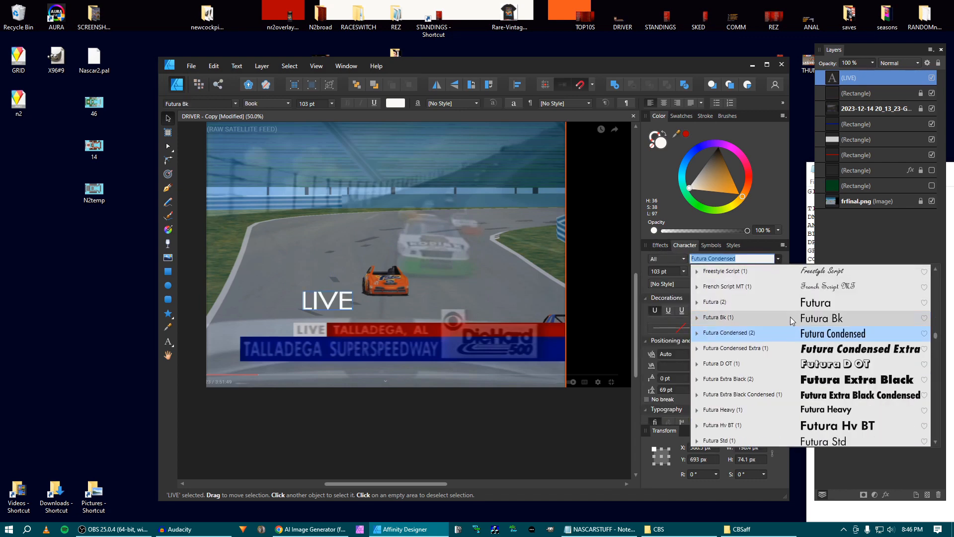
scroll(779, 335, "down", 1)
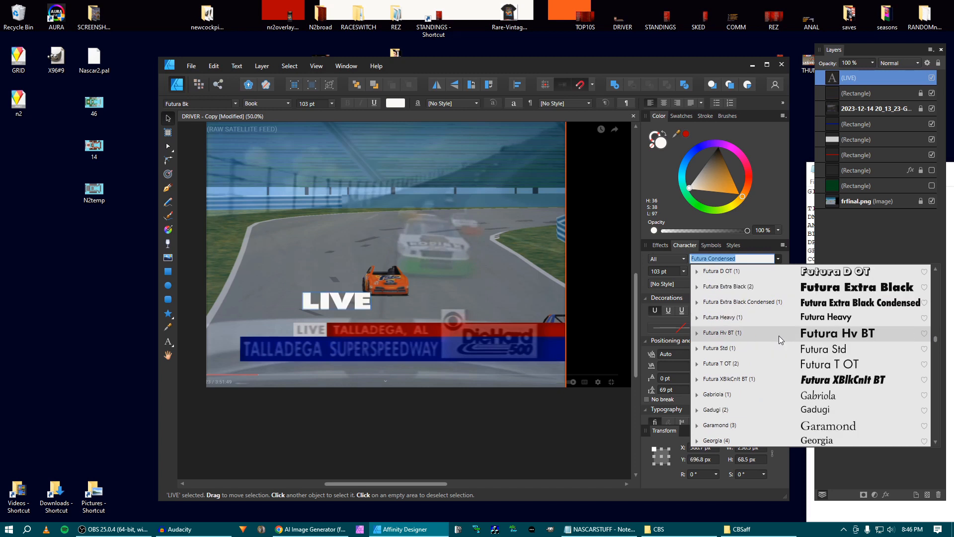
scroll(779, 335, "down", 1)
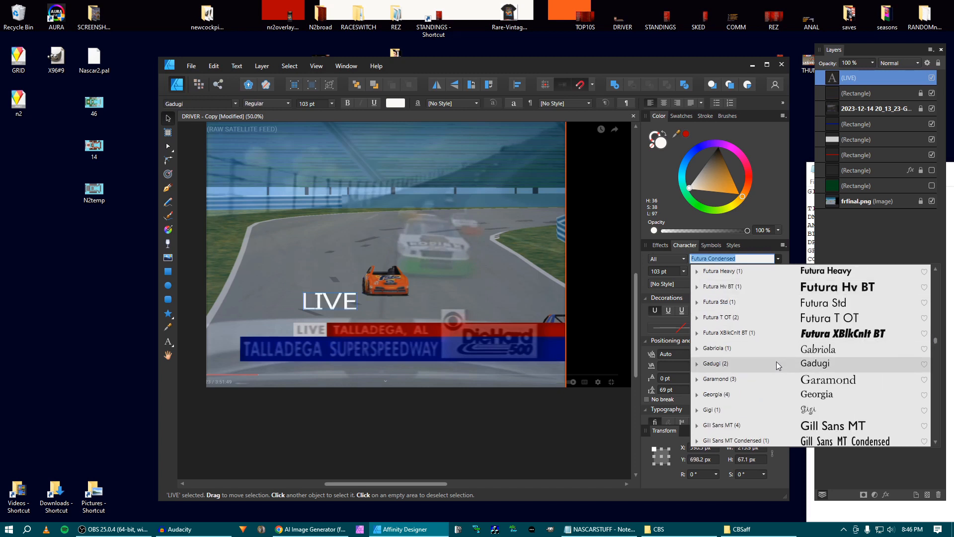
left_click(789, 336)
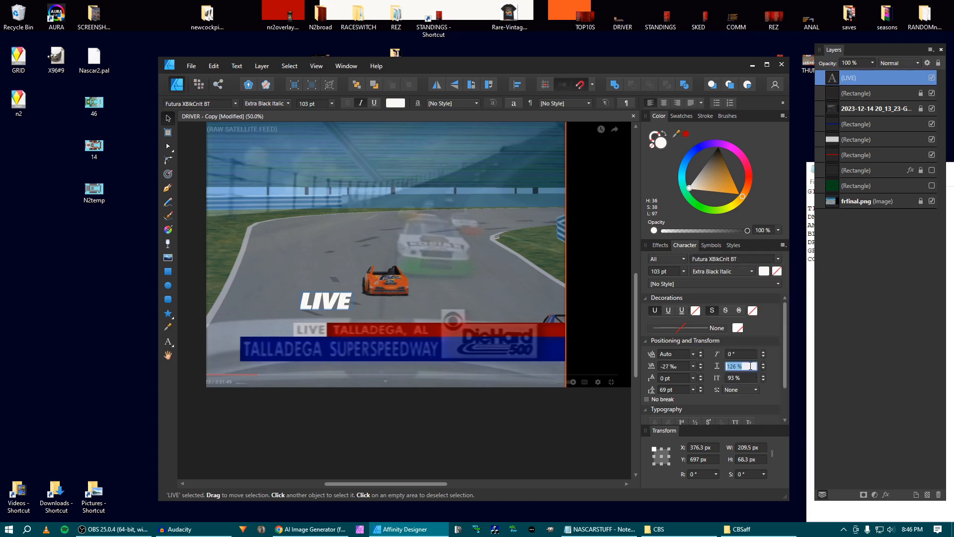
Reset the "LIVE" text's horizontal scale to 100%, tracking to 0 ‰ and vertical scale to 100%.
type("14")
type("0")
key("BackSpace")
key("BackSpace")
type("00")
key("Return")
left_click(664, 367)
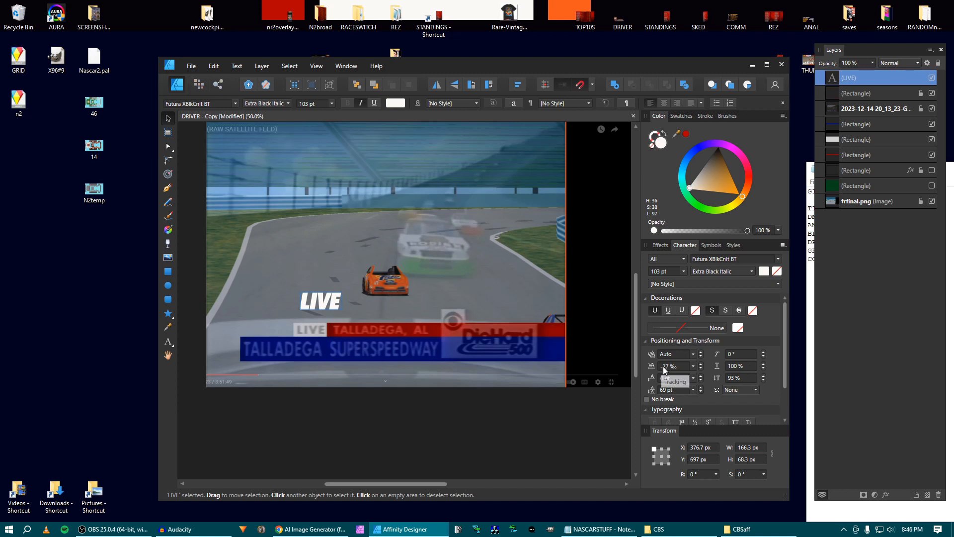
type("0")
key("Return")
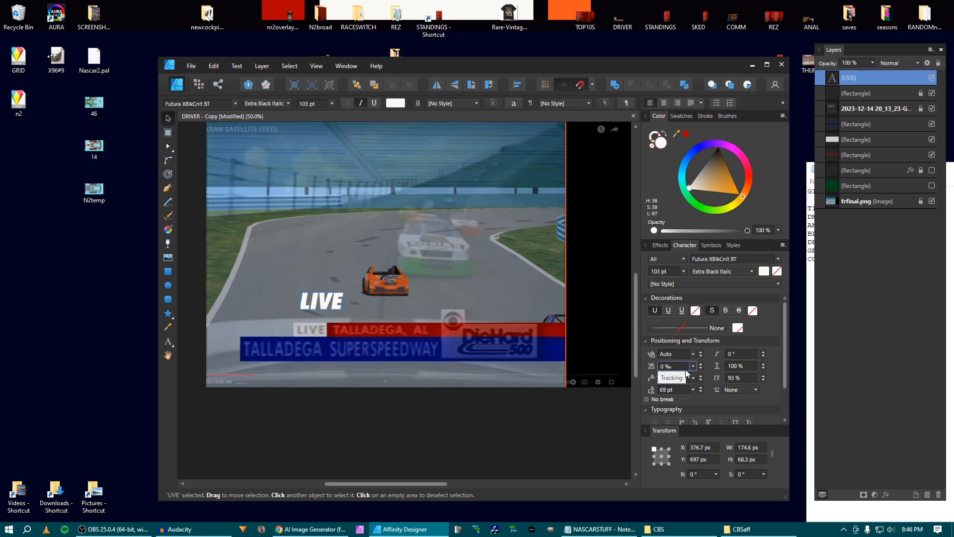
left_click(738, 378)
type("100")
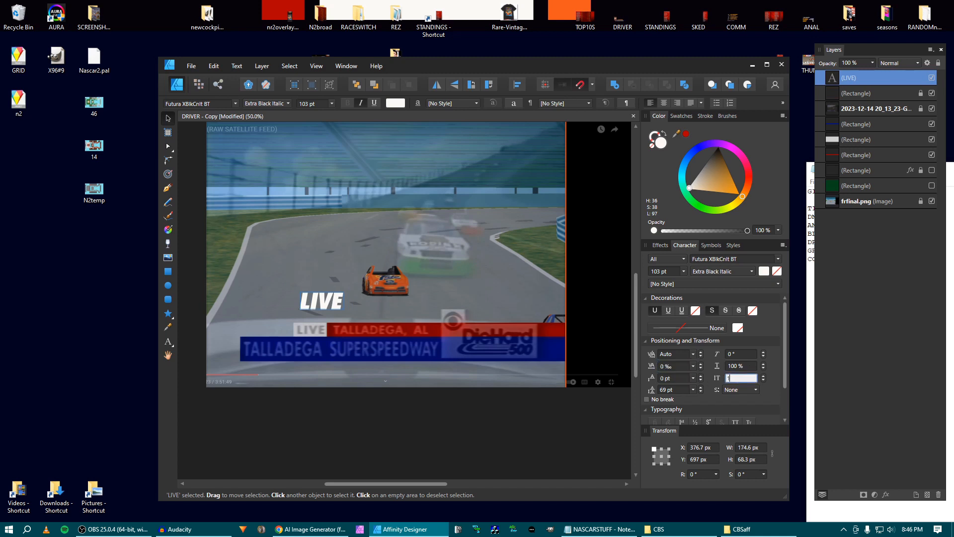
key("Return")
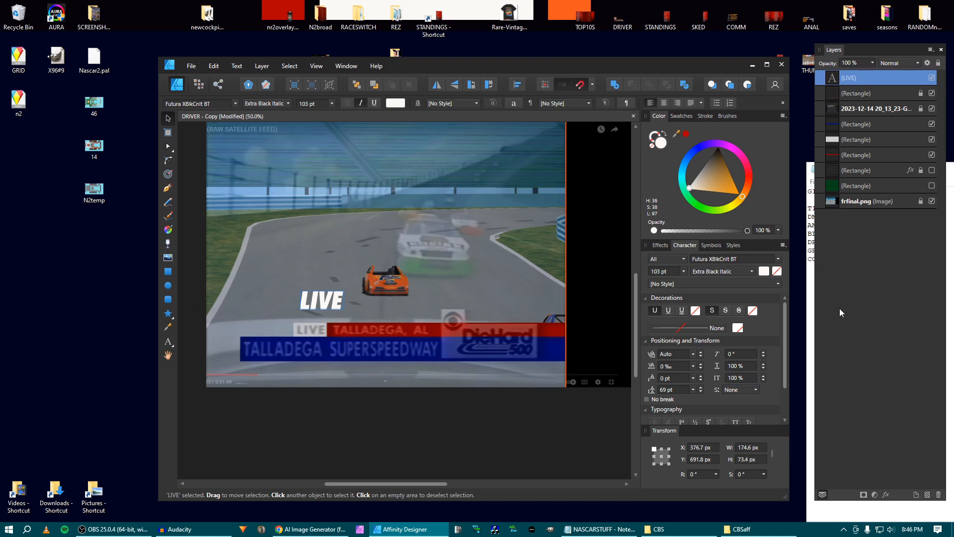
Compare Futura Extra Black Condensed with other Futura fonts on the "LIVE" text and apply Futura Hv BT.
left_click(778, 258)
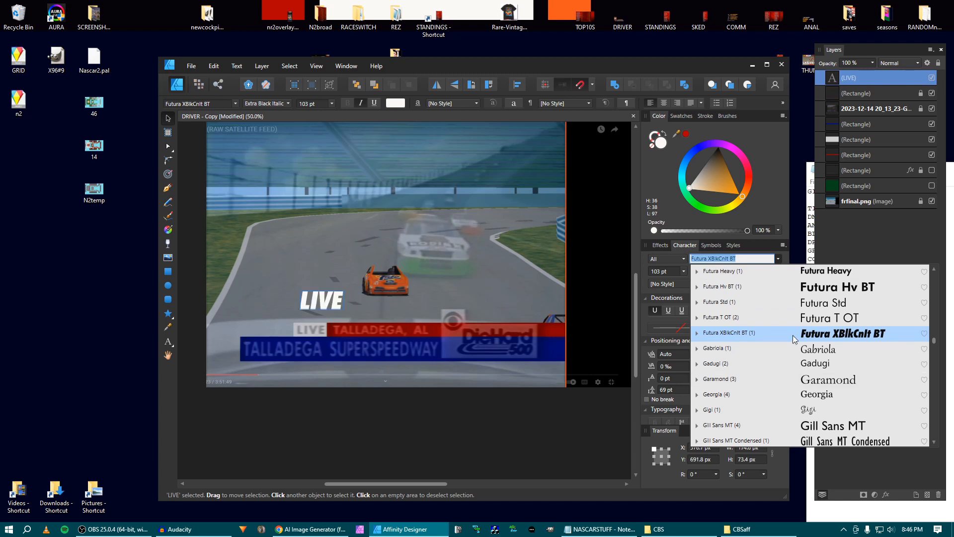
scroll(805, 328, "up", 1)
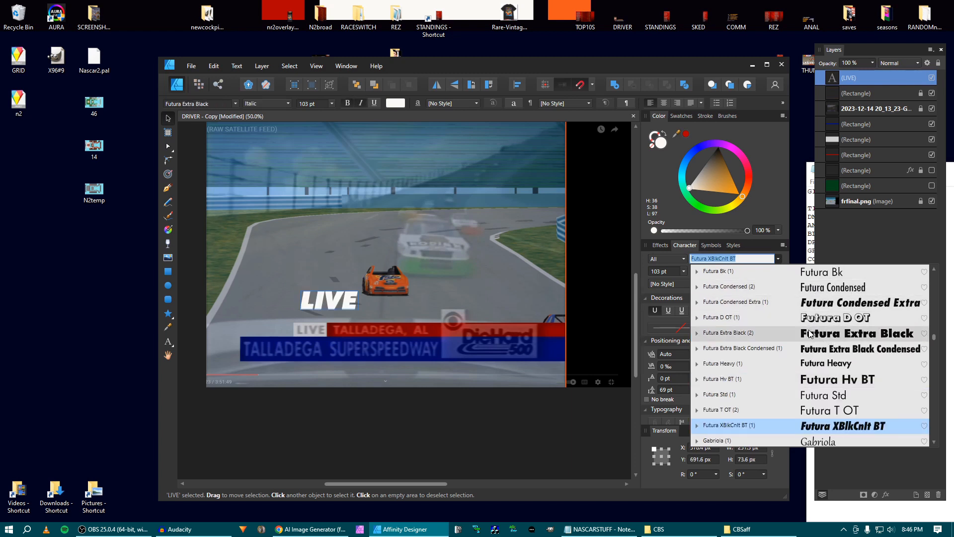
left_click(808, 349)
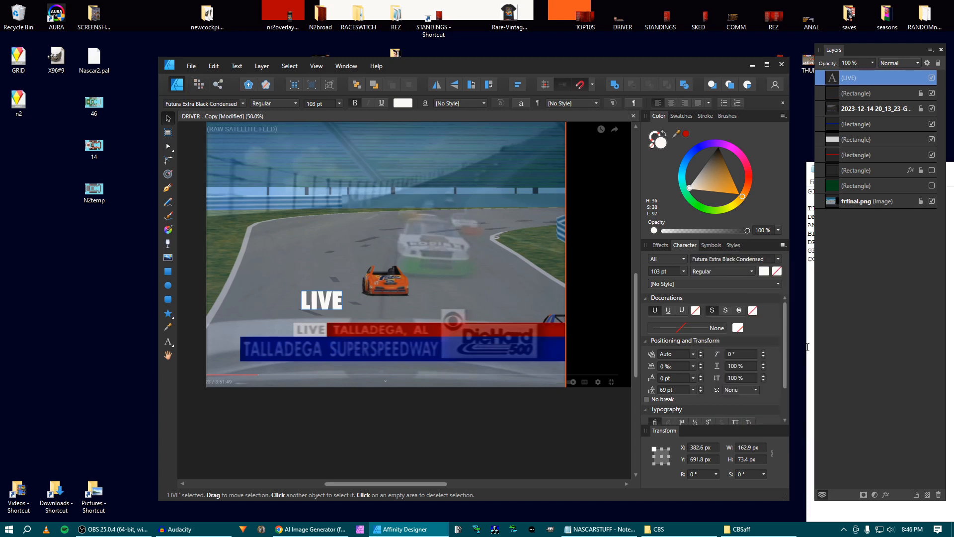
left_click(746, 259)
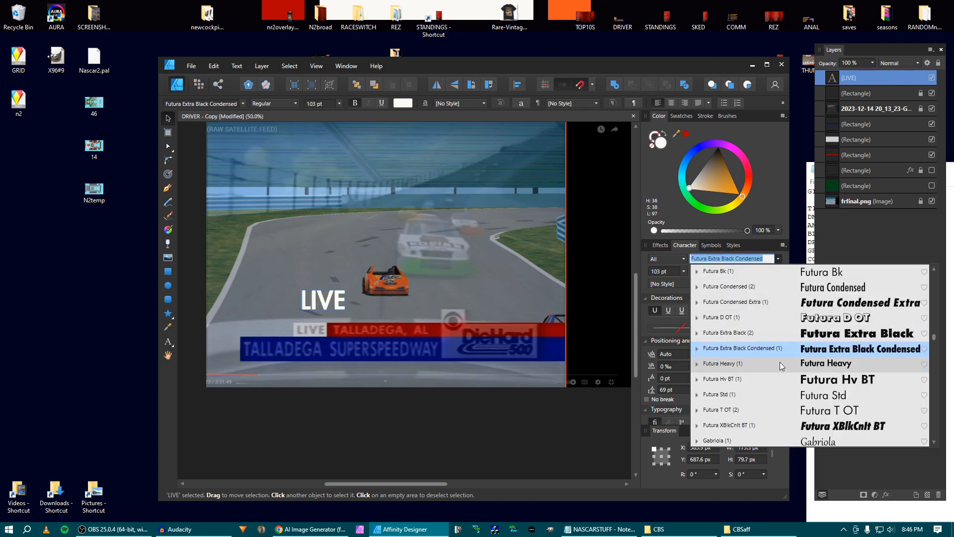
left_click(778, 378)
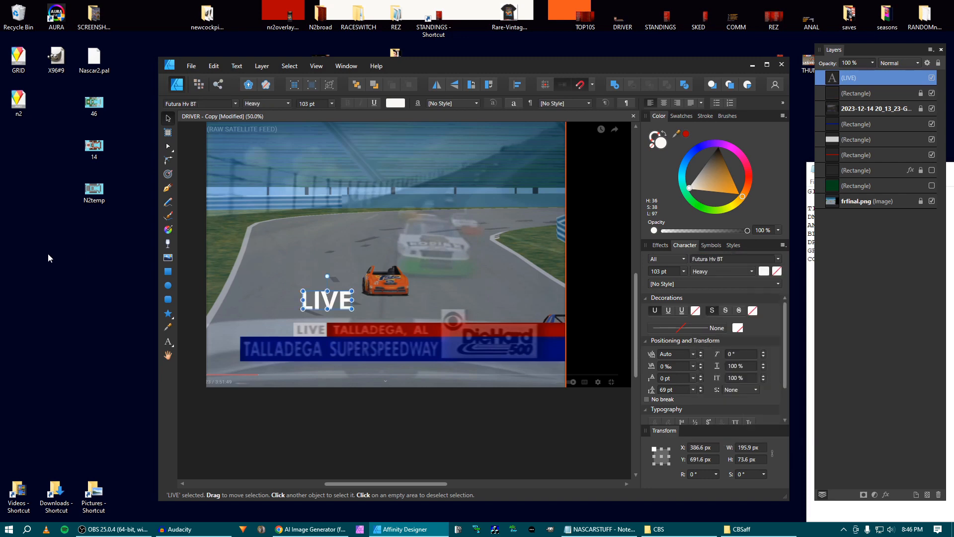
Move the "LIVE" text to X 295.7, Y 729.3 px and reduce its font size to 59 pt.
scroll(251, 304, "up", 5)
left_click_drag(424, 292, 298, 312)
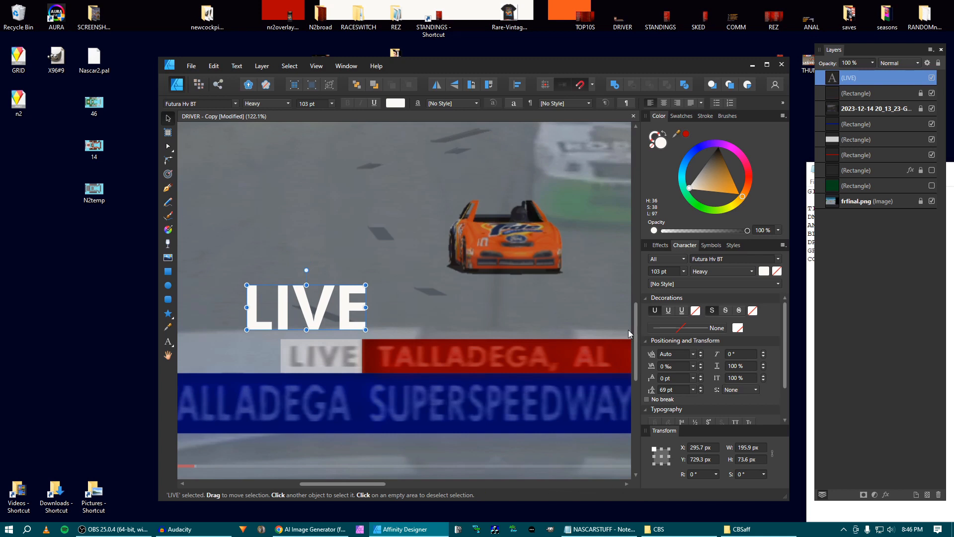
scroll(661, 277, "down", 20)
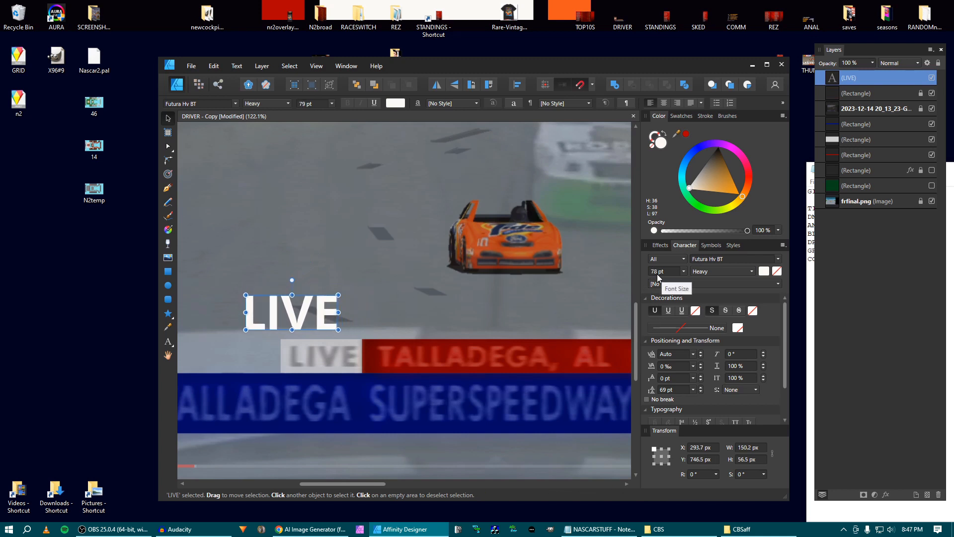
scroll(658, 278, "down", 14)
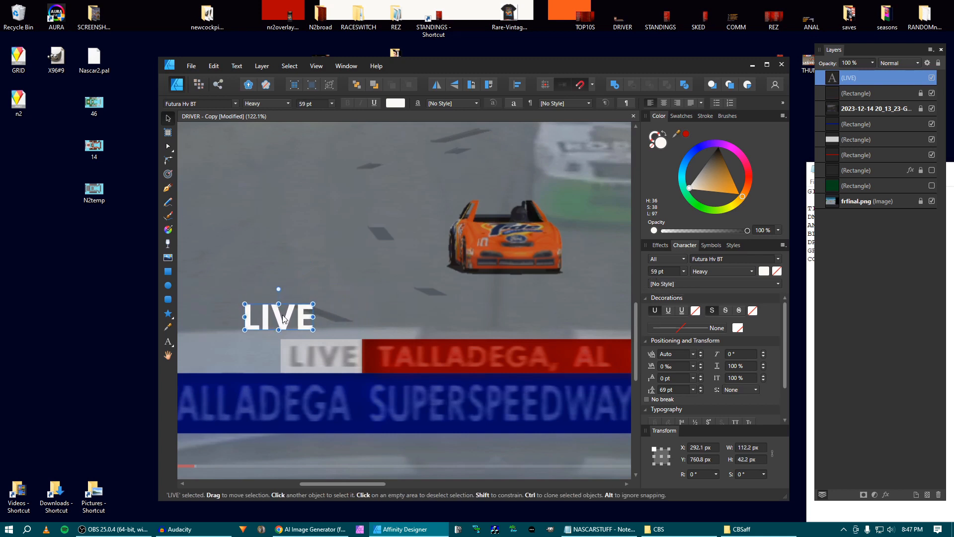
Move the "LIVE" text onto the grey box at X 372.8, Y 818 px and reduce its font size to 50 pt.
left_click_drag(284, 307, 332, 349)
scroll(332, 353, "up", 4)
scroll(673, 270, "down", 2)
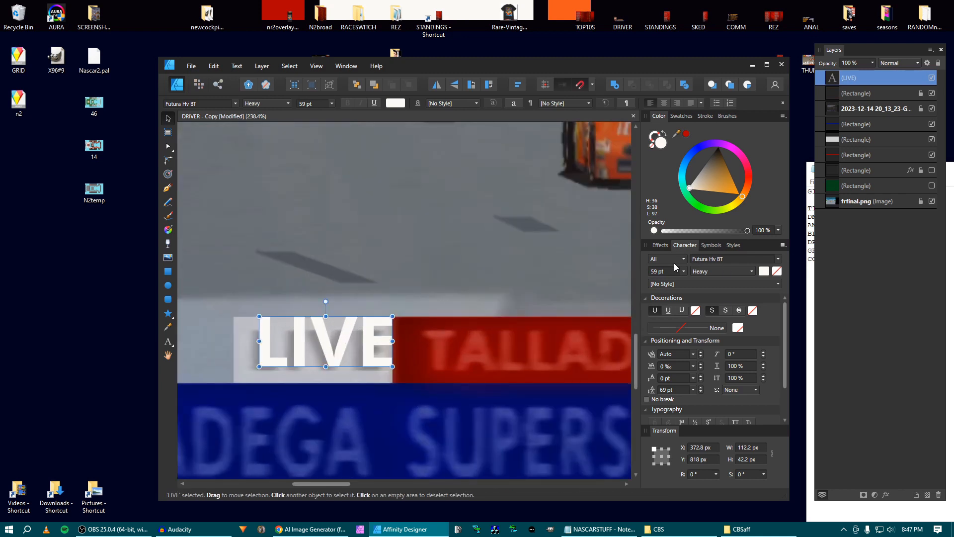
scroll(672, 270, "down", 7)
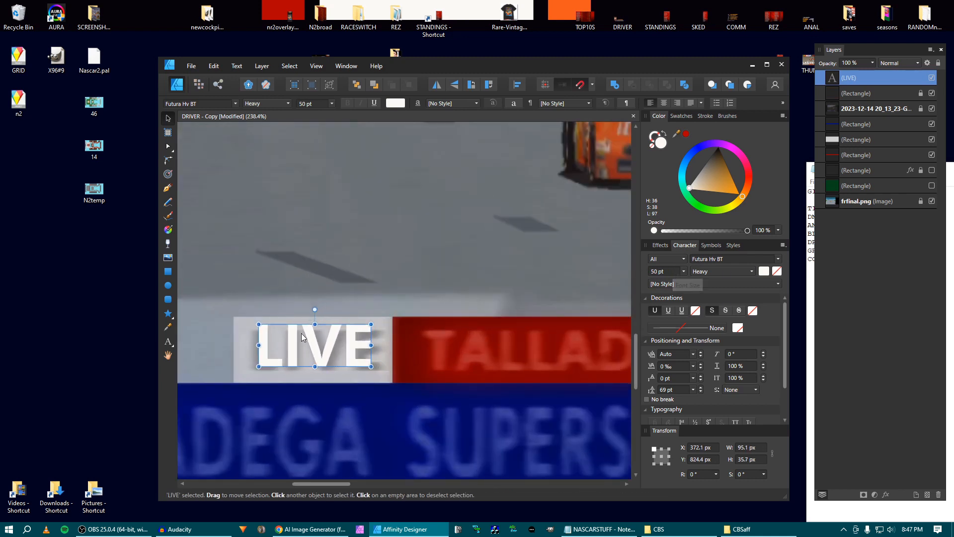
Shift the "LIVE" text within the grey box, set its horizontal scale to 116% and reduce its font size to 49 pt.
left_click_drag(262, 349, 254, 353)
key("space")
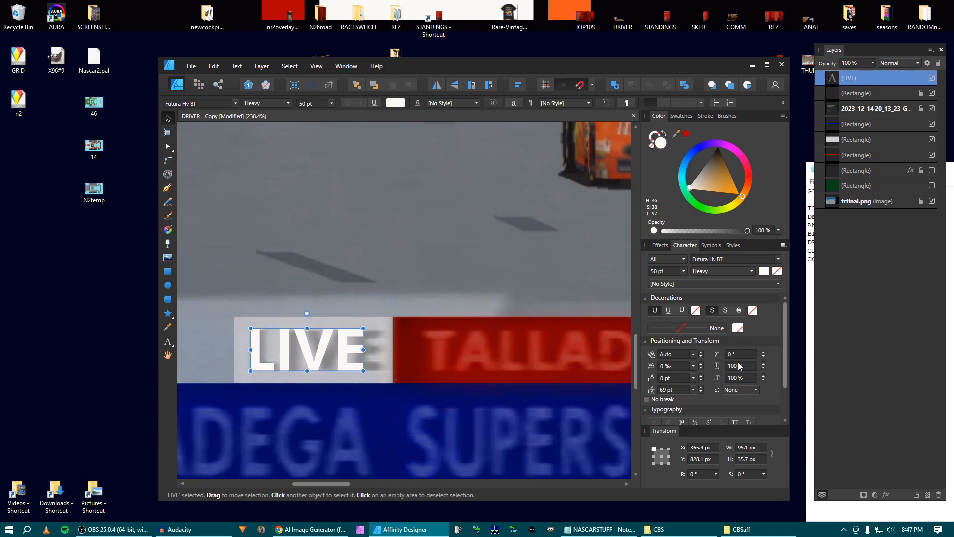
scroll(737, 370, "up", 1)
scroll(737, 370, "up", 11)
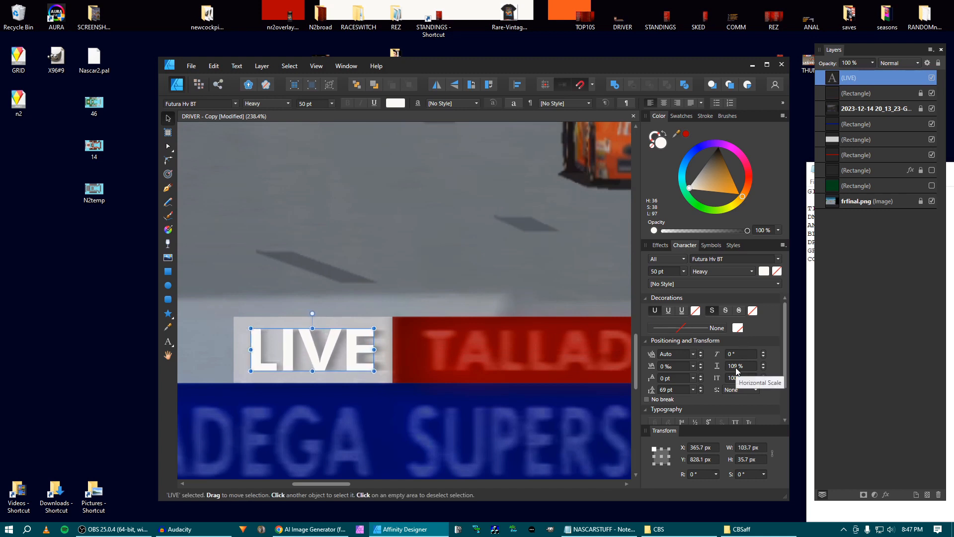
scroll(737, 370, "up", 3)
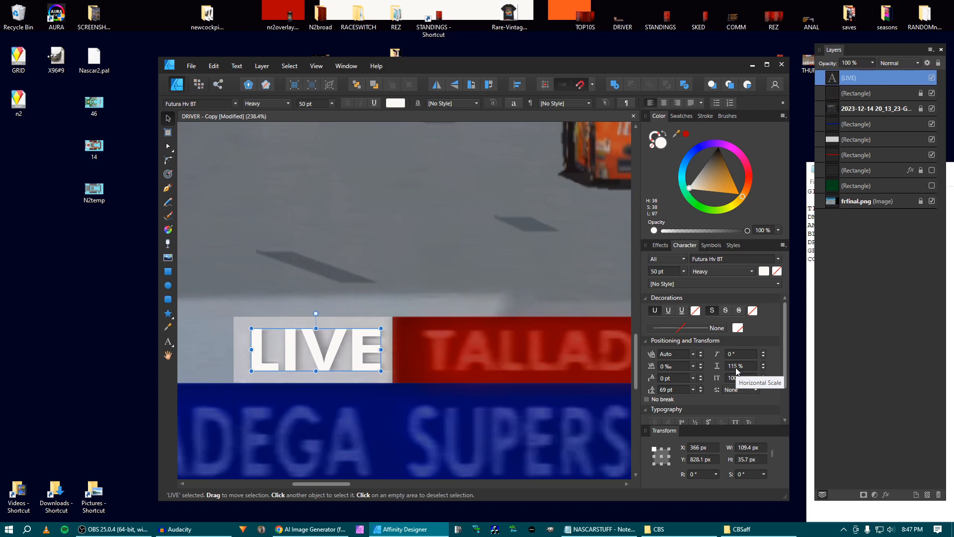
scroll(737, 371, "up", 1)
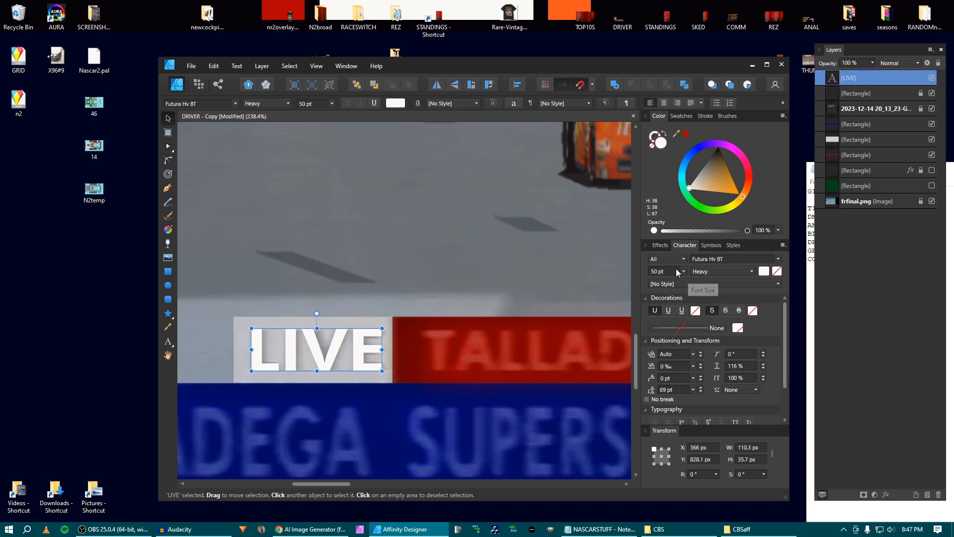
scroll(675, 269, "down", 1)
key("Right")
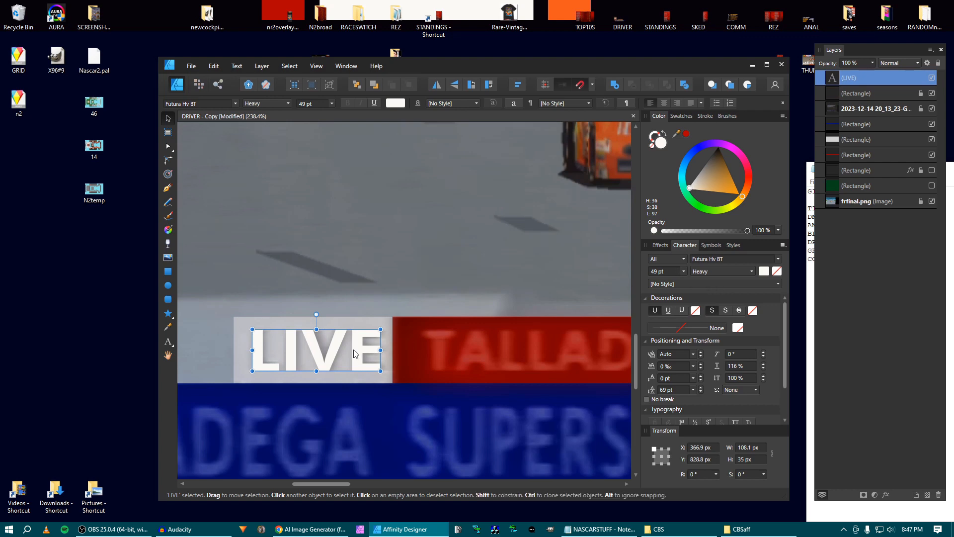
Raise the reference screenshot layer's opacity to 100% to compare its lettering with the "LIVE" text.
scroll(298, 358, "down", 2)
scroll(297, 361, "down", 2)
scroll(299, 361, "down", 3)
scroll(299, 362, "up", 5)
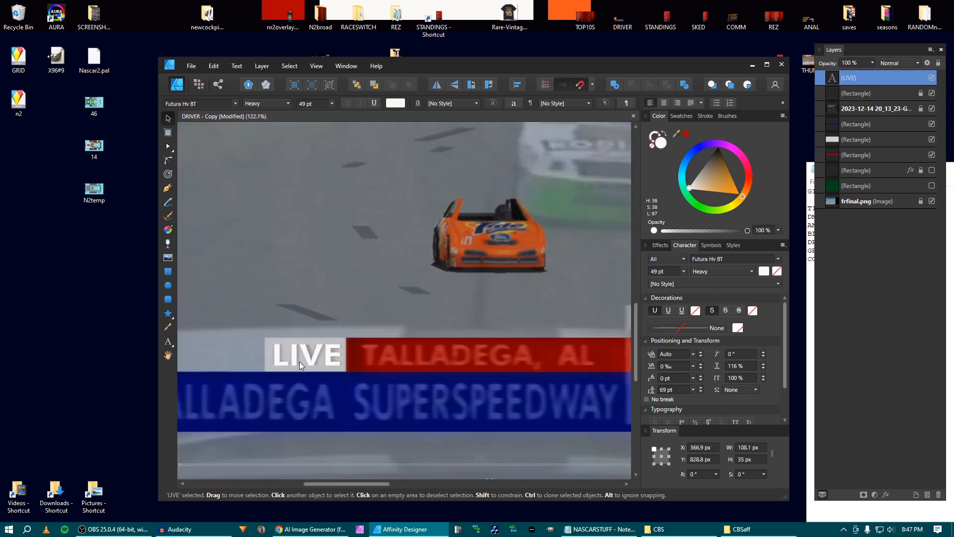
scroll(299, 362, "down", 2)
scroll(299, 362, "down", 1)
left_click_drag(302, 317, 322, 292)
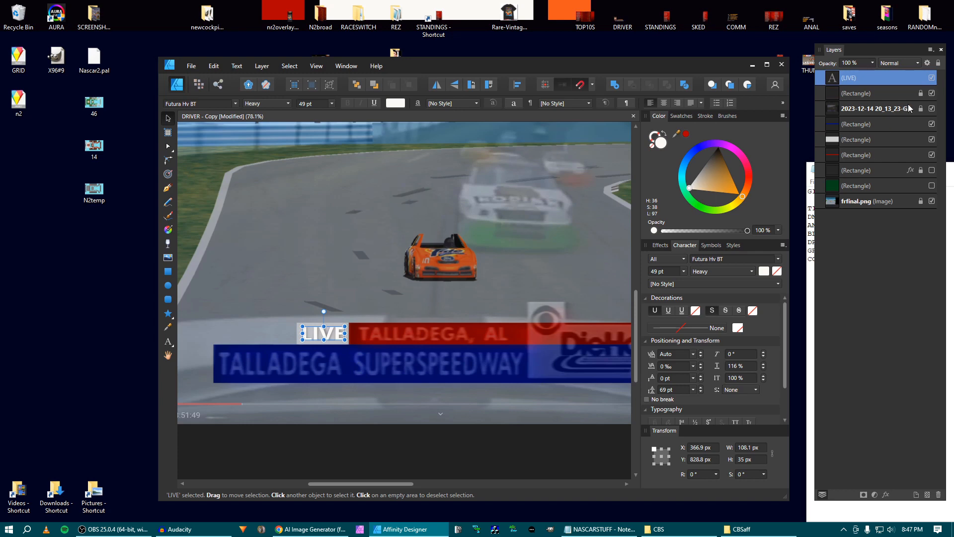
left_click(890, 111)
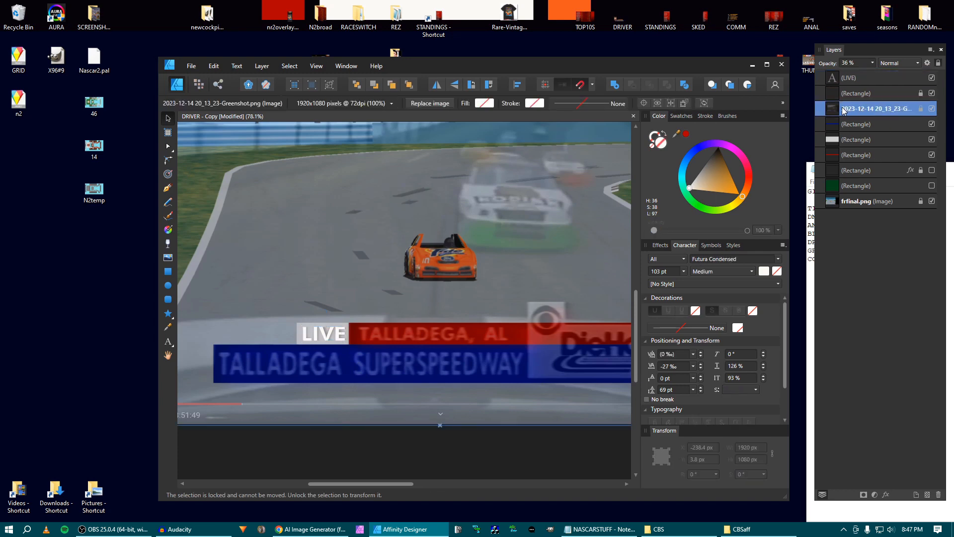
left_click_drag(872, 63, 948, 76)
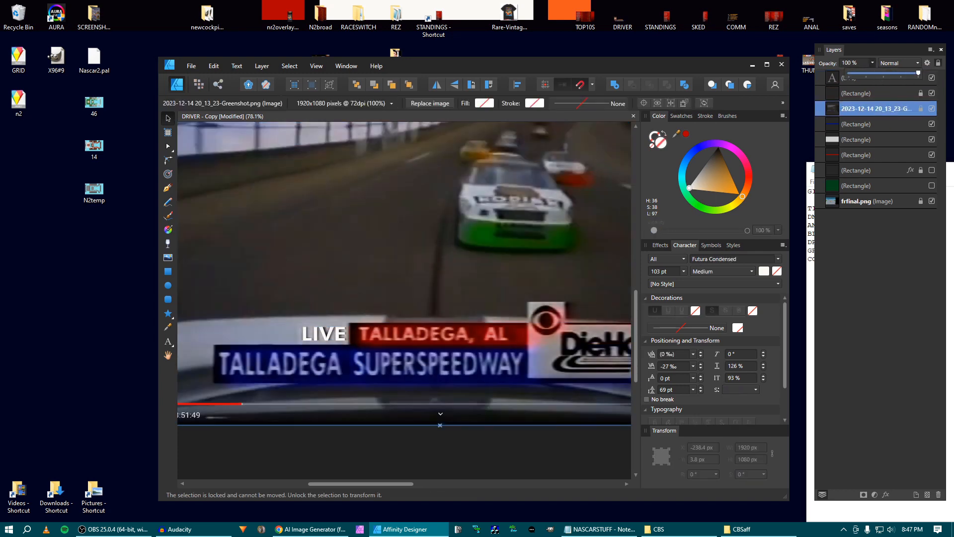
Move the "LIVE" text layer beneath the reference screenshot and lower the screenshot's opacity so the traced bars show through.
left_click_drag(851, 82, 821, 116)
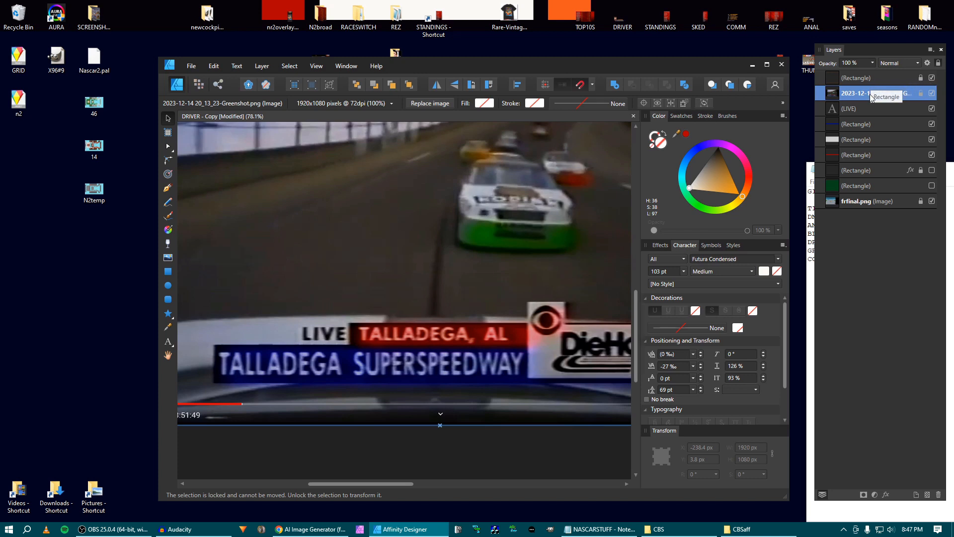
left_click(862, 62)
left_click_drag(863, 74, 828, 74)
Recolour the "LIVE" text near-black using a colour sampled from the dark desktop area.
left_click(836, 106)
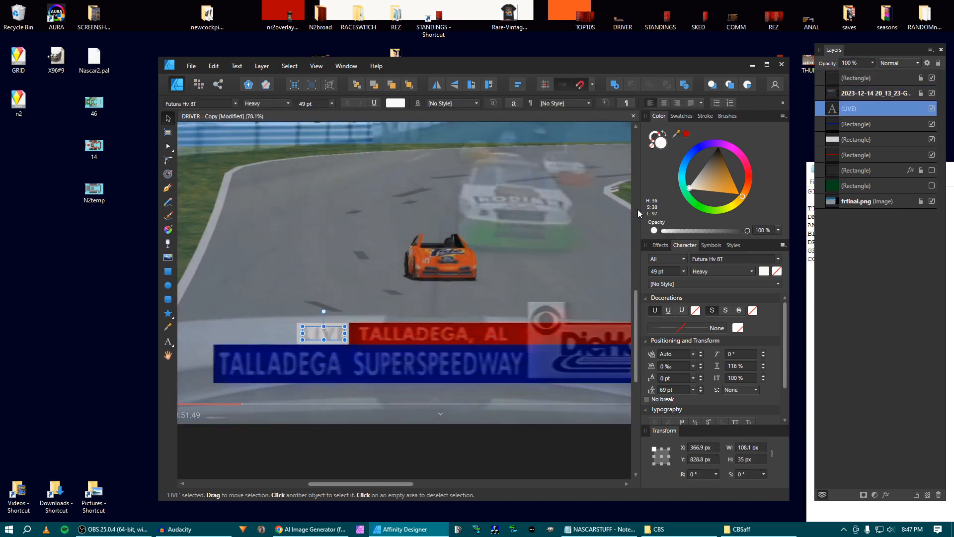
left_click_drag(676, 133, 628, 5)
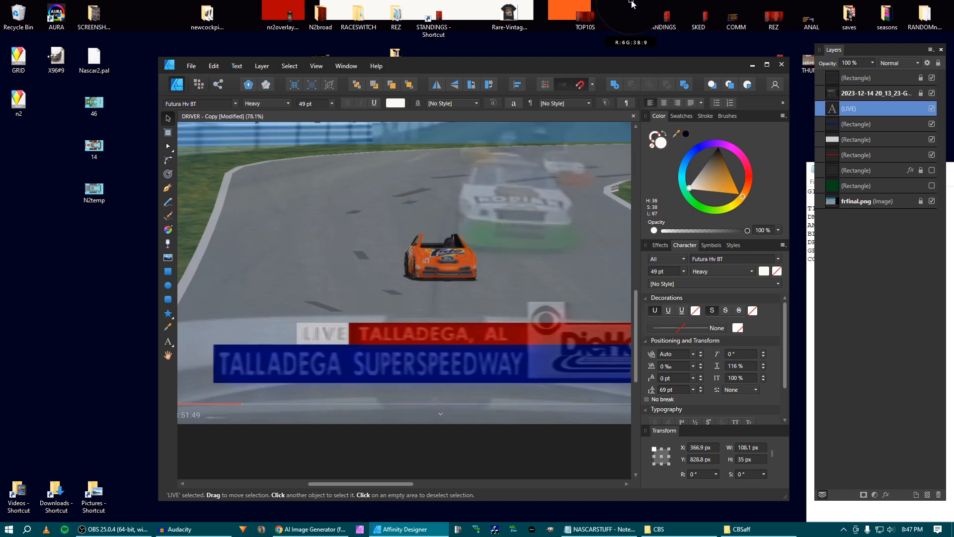
left_click(686, 133)
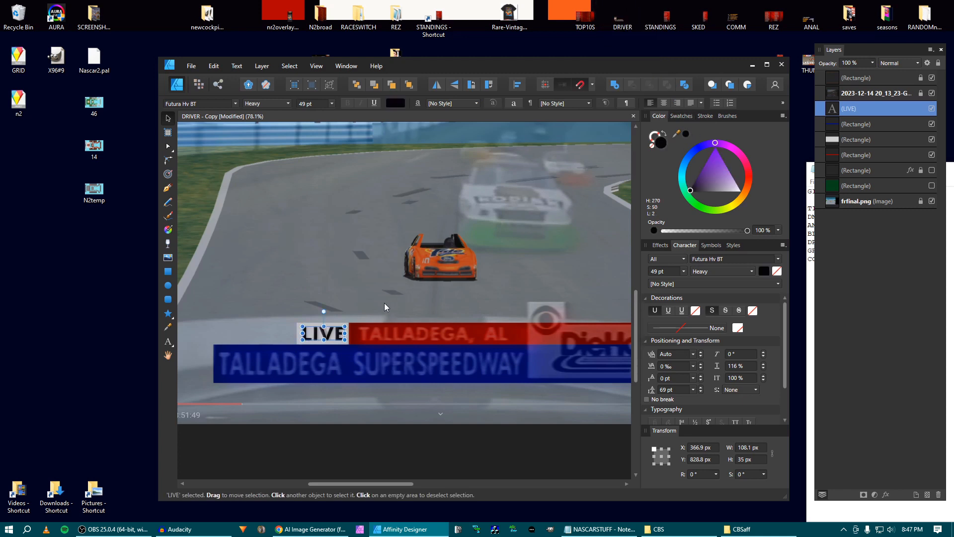
Duplicate the "LIVE" text and move the copy across onto the red bar at X 516.9, Y 828.8 px.
scroll(381, 304, "down", 2)
scroll(444, 329, "up", 2)
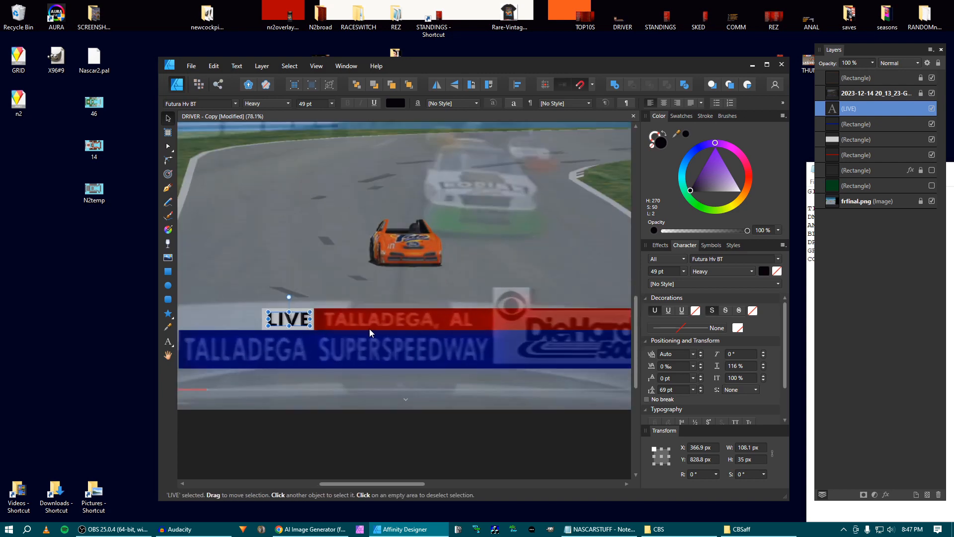
key("ctrl+j")
key("shift+Right")
key("shift+Right")
key("shift+Right")
key("shift+Right")
key("shift+Right")
key("shift+Right")
key("shift+Right")
key("shift+Right")
key("shift+Right")
key("shift+Right")
key("shift+Right")
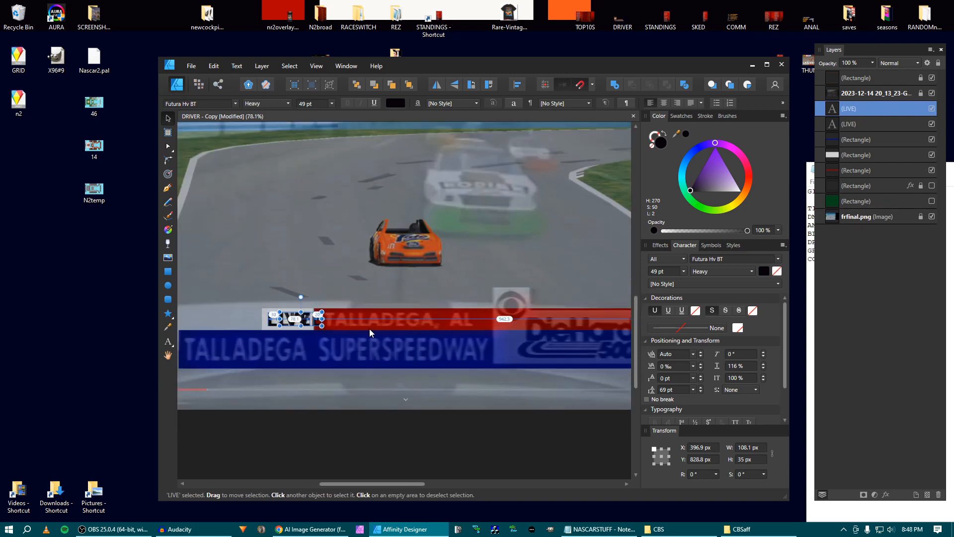
left_click_drag(321, 327, 336, 329)
scroll(337, 327, "up", 2)
Replace the wording of the copy on the red bar with "TALLADEGA, AL".
double_click(342, 321)
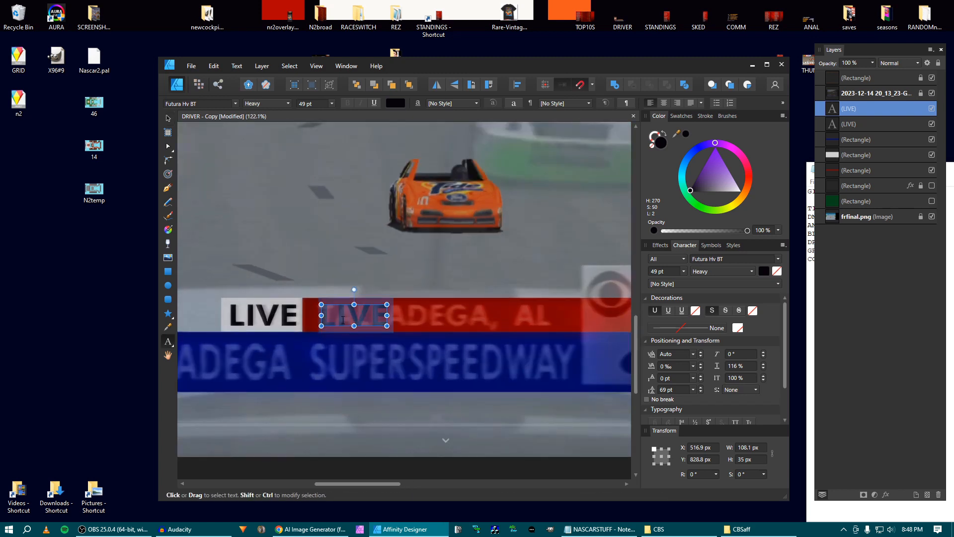
type("TALLA")
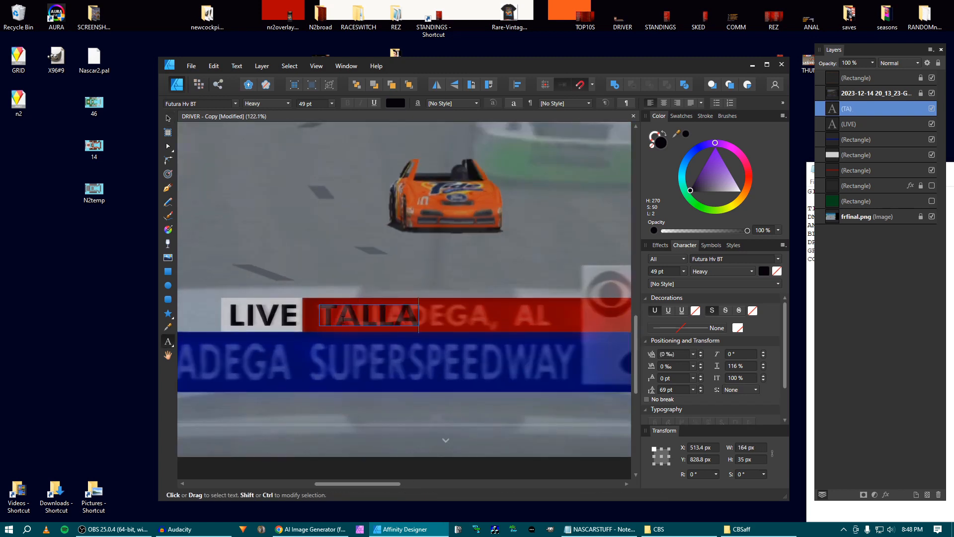
type("DEGA, AL")
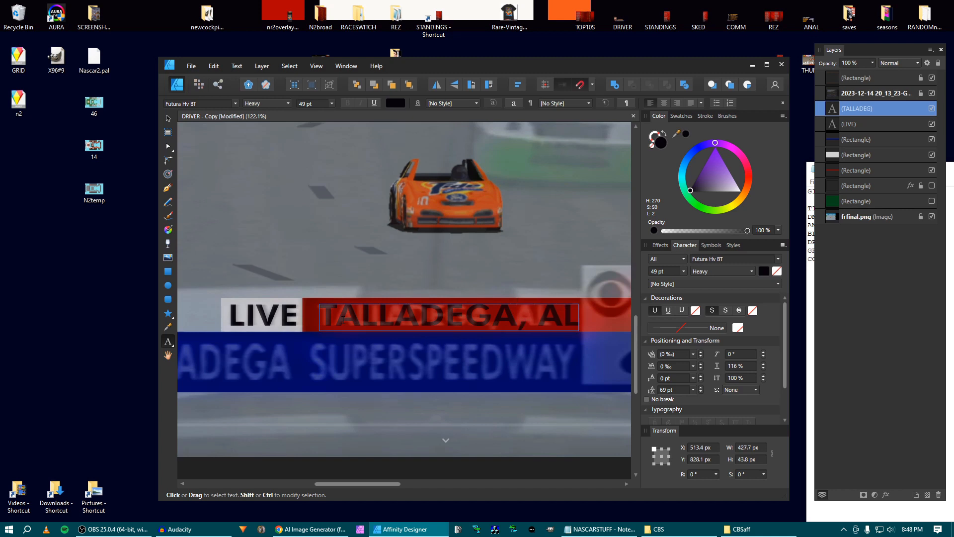
key("Escape")
left_click(168, 119)
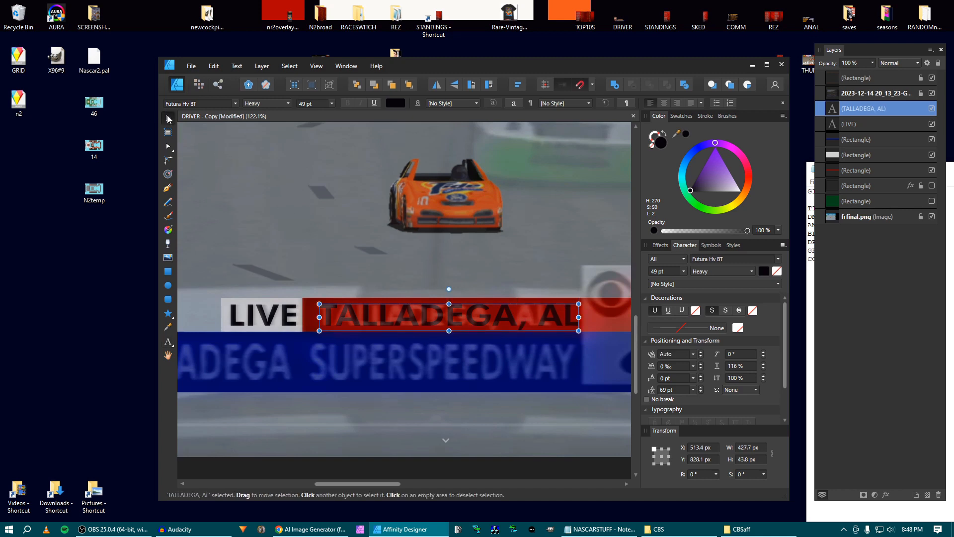
Nudge the "TALLADEGA, AL" text slightly left and set its horizontal scale to 103% to fit the reference lettering.
key("Left")
key("Left")
key("Left")
key("Left")
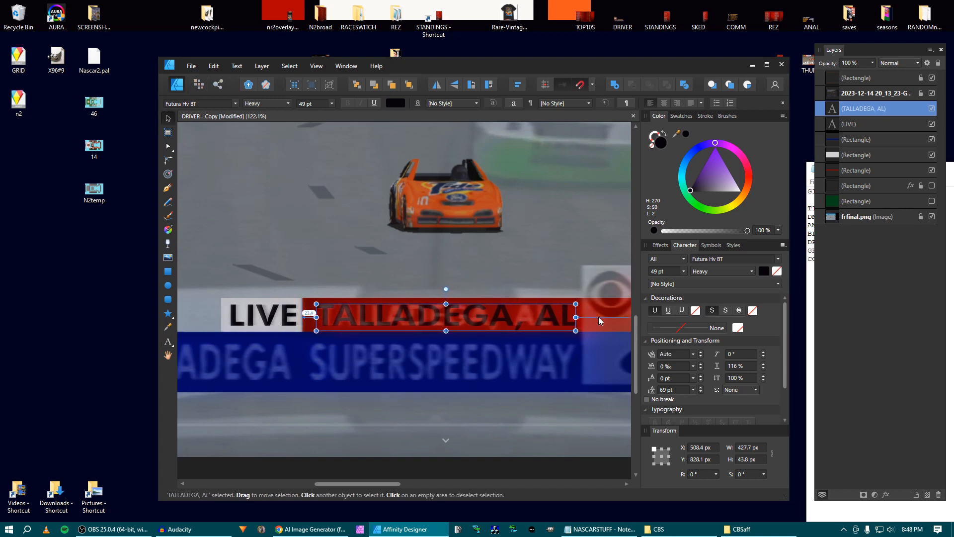
scroll(735, 366, "down", 10)
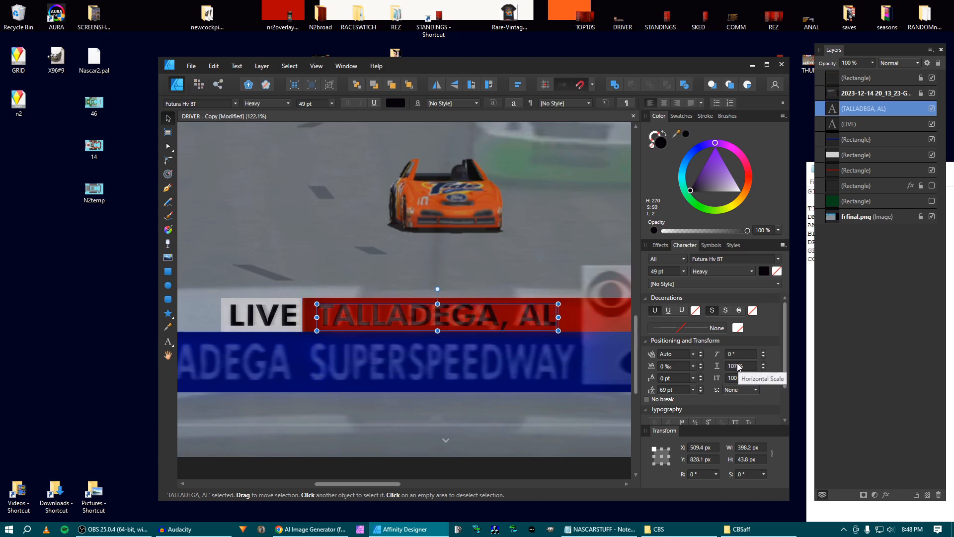
scroll(738, 366, "down", 2)
scroll(738, 367, "up", 1)
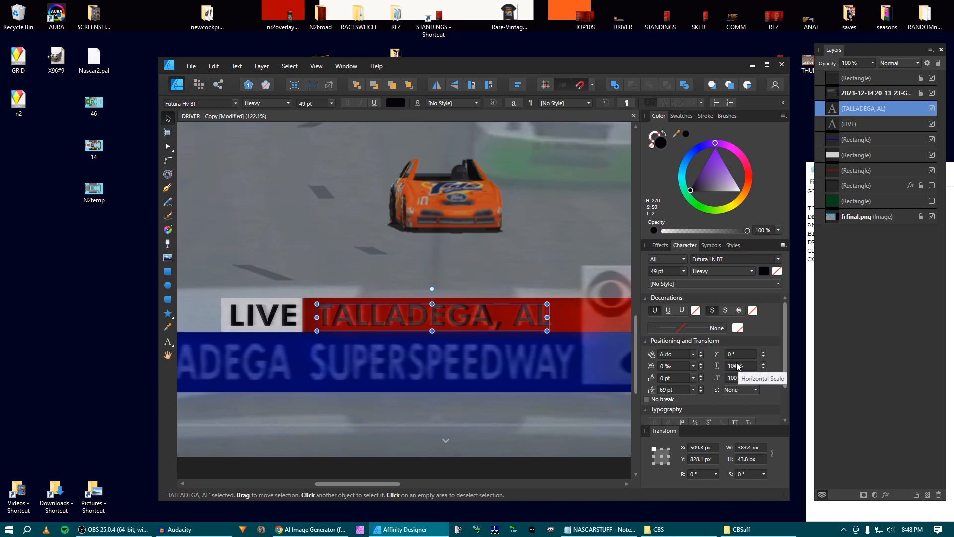
scroll(738, 367, "down", 1)
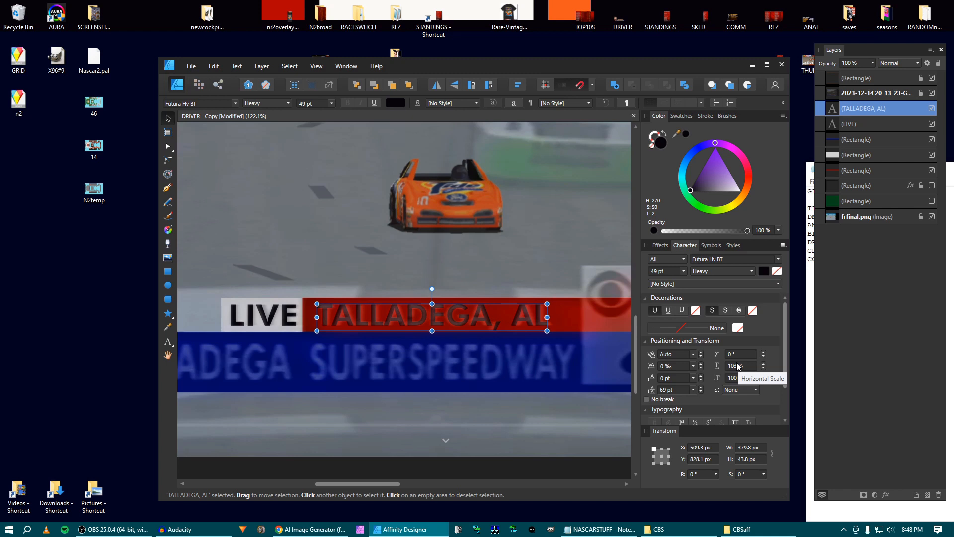
scroll(738, 367, "down", 1)
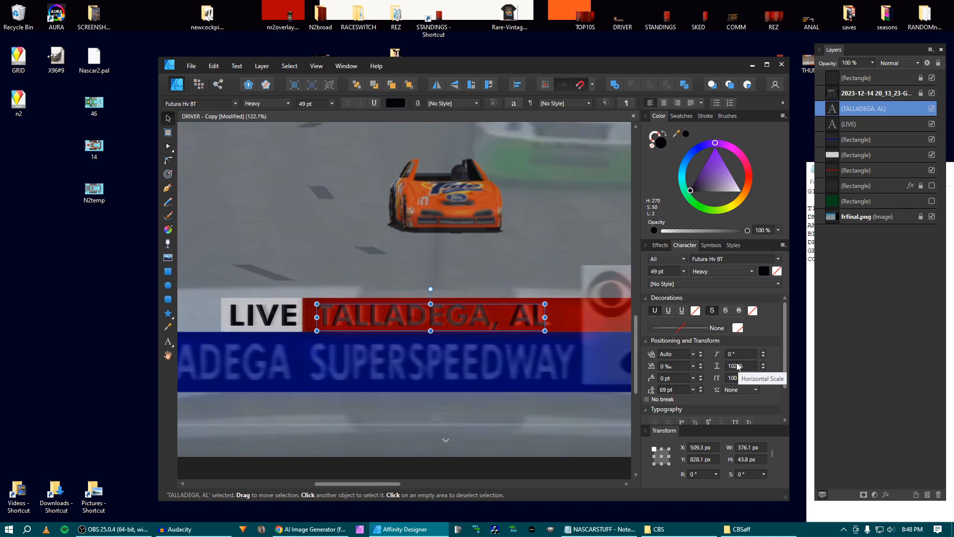
scroll(737, 366, "up", 1)
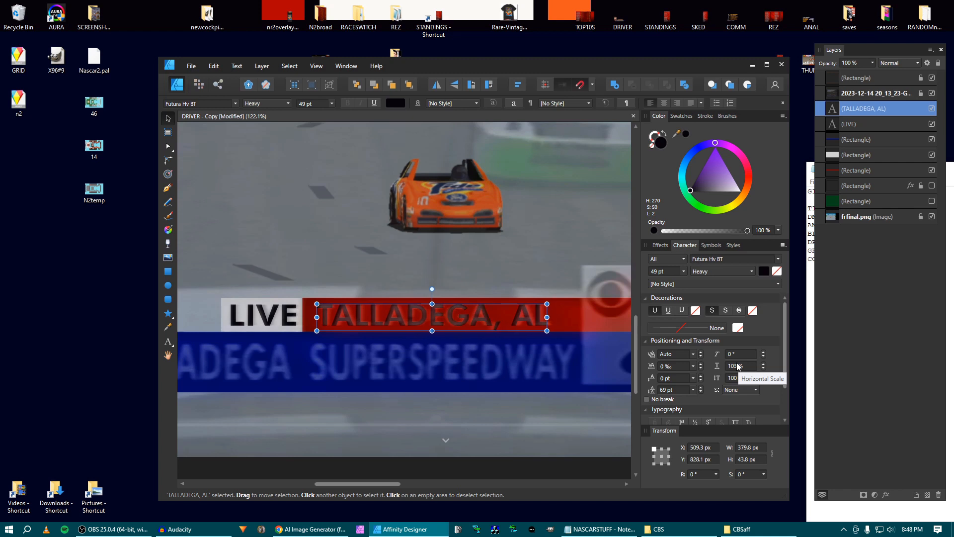
Try a second space before "AL" in the "TALLADEGA, AL" text and remove it again.
double_click(508, 326)
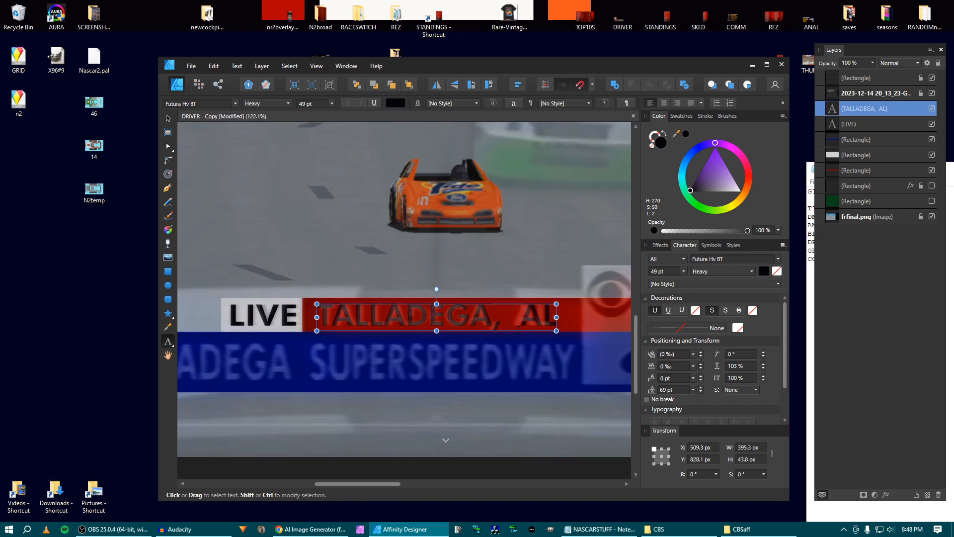
key("BackSpace")
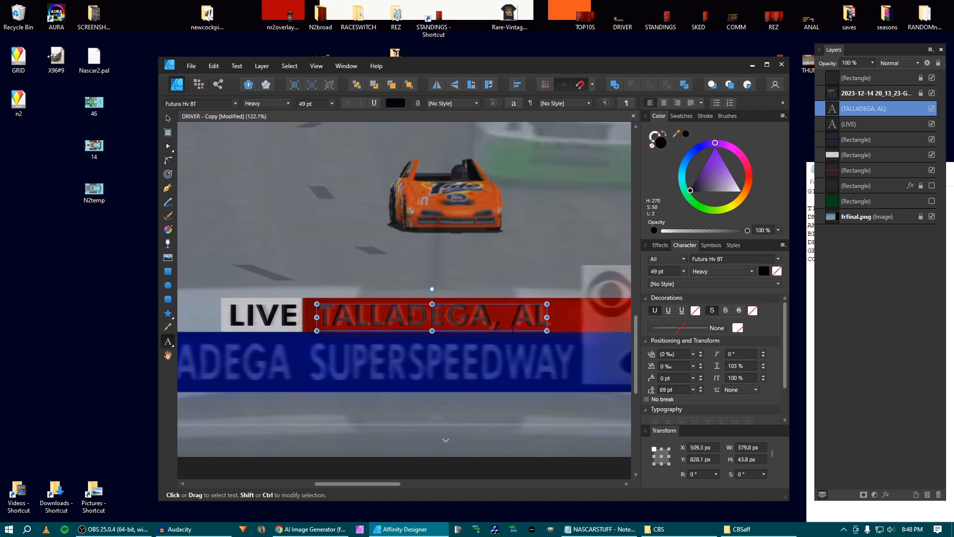
key("Escape")
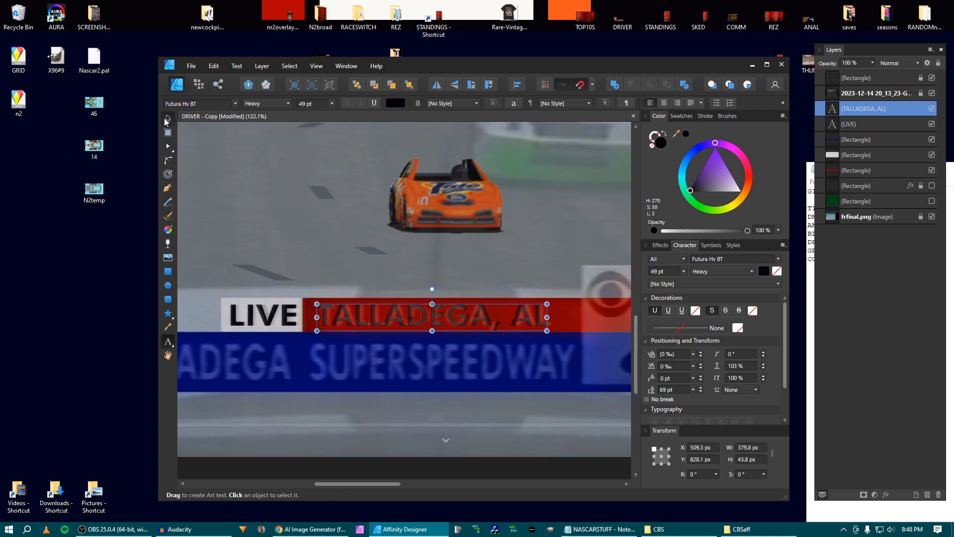
left_click(167, 119)
Duplicate the "TALLADEGA, AL" text and place the copy at the left end of the blue bar, at X 150.9, Y 914.6 px.
scroll(315, 223, "down", 3)
scroll(366, 264, "up", 3)
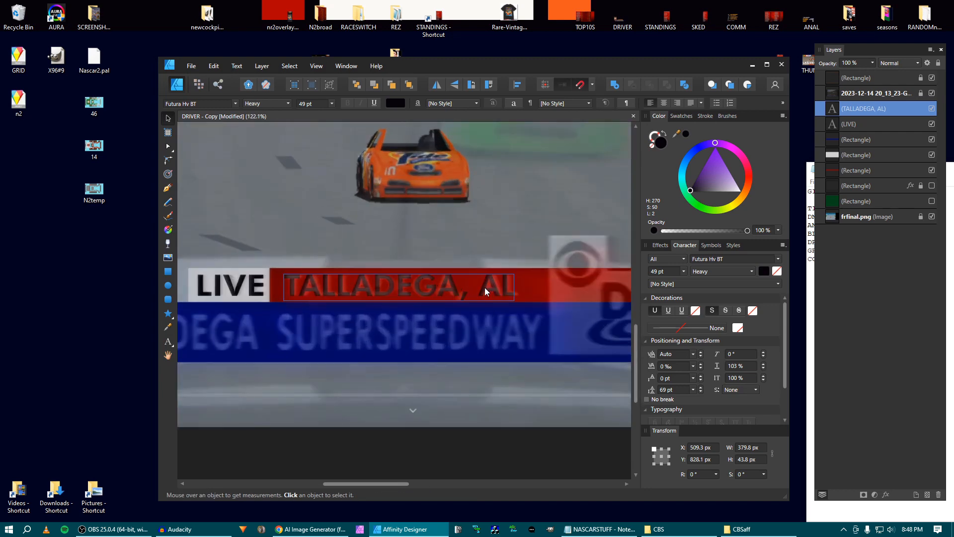
left_click(485, 291)
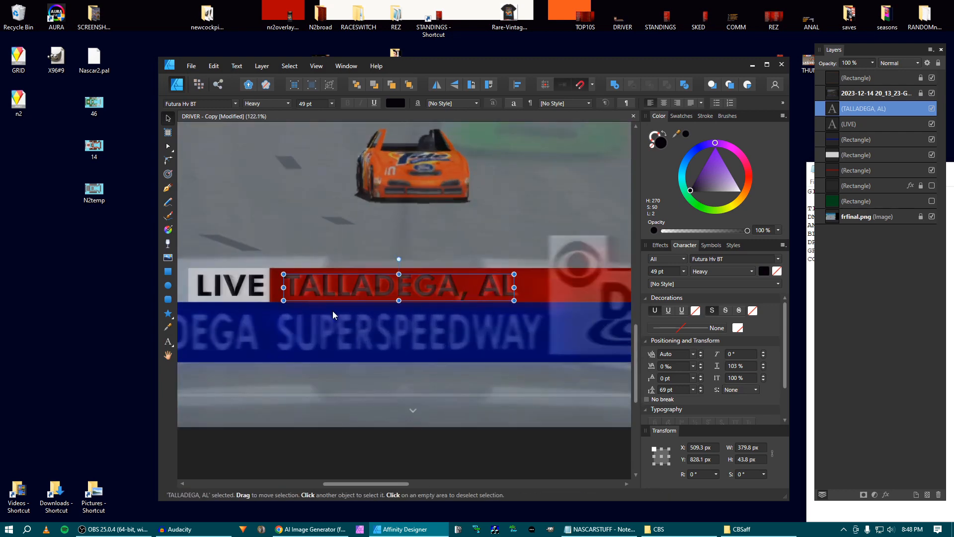
scroll(317, 305, "down", 2)
scroll(317, 305, "down", 1)
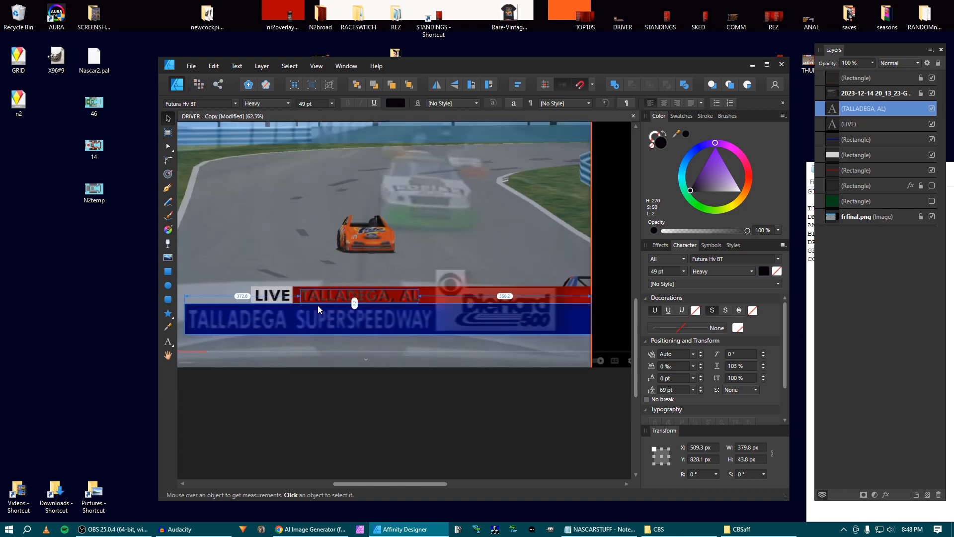
left_click_drag(318, 306, 223, 312)
scroll(368, 290, "up", 1)
key("ctrl+j")
scroll(219, 306, "up", 3)
key("Down")
key("Down")
key("Down")
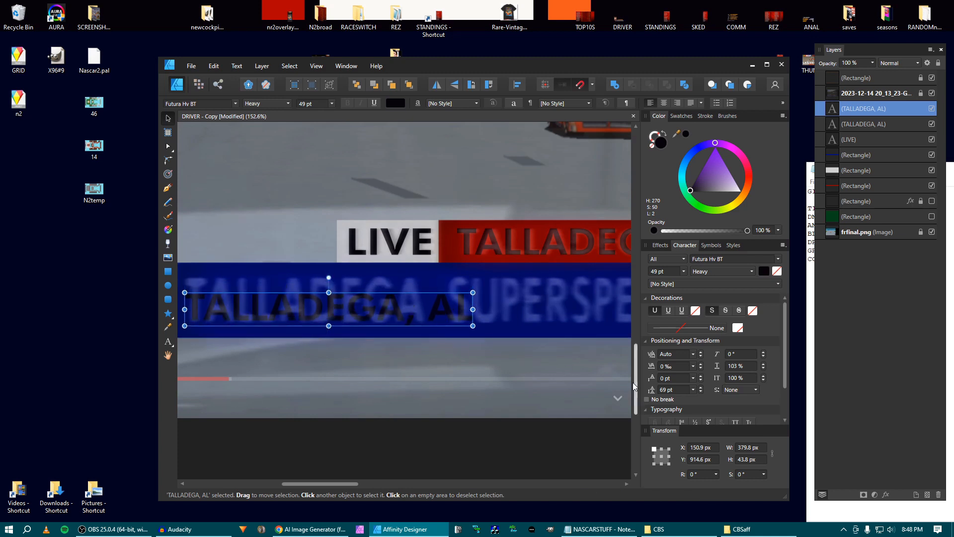
Increase the font size of the text copy on the blue bar to 75 pt.
scroll(669, 272, "up", 1)
scroll(669, 272, "up", 20)
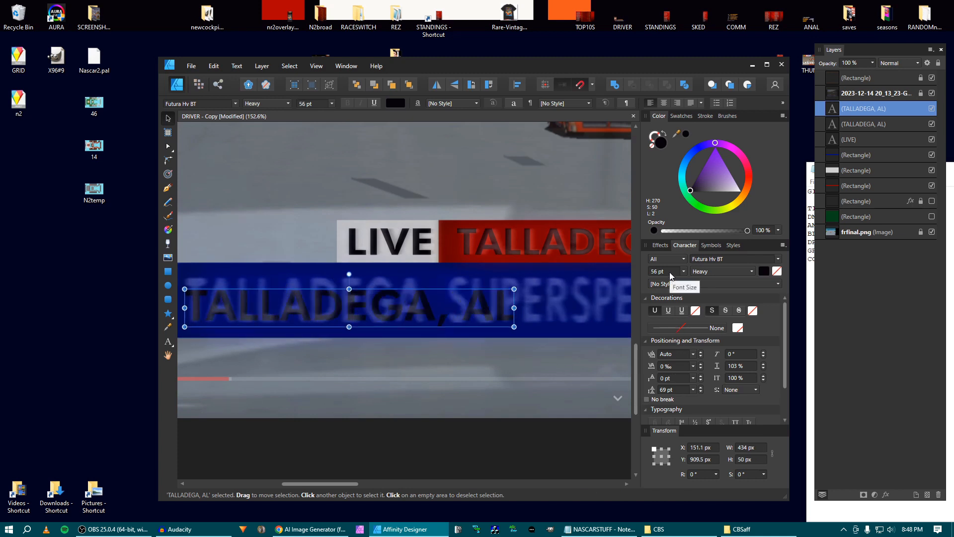
scroll(670, 276, "up", 3)
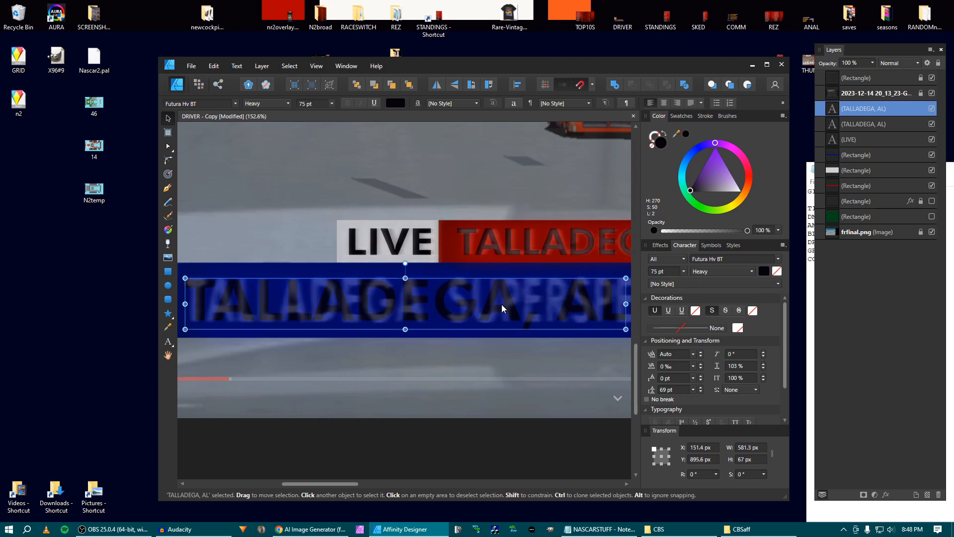
Change the text copy on the blue bar to read "TALLADEGA SUPERSPEEDWAY".
scroll(532, 300, "down", 5)
scroll(467, 303, "up", 3)
left_click_drag(487, 302, 525, 307)
type("tPERSPEEDW")
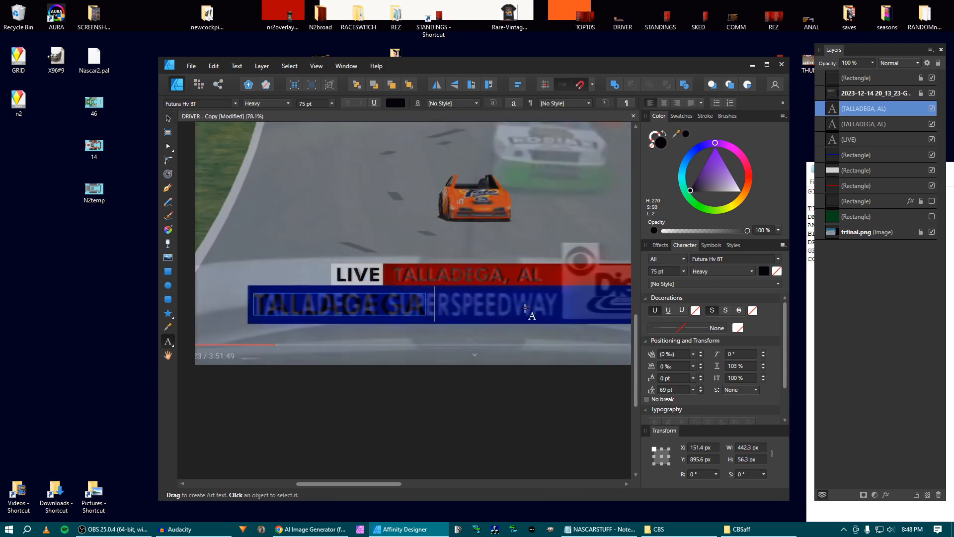
type("SPEEDWAY SPEEDWAY")
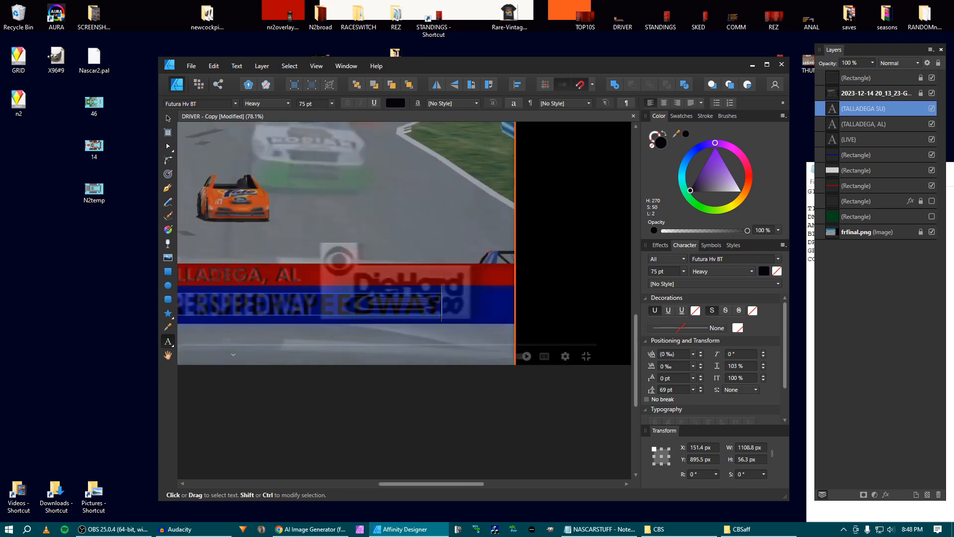
key("Escape")
left_click(167, 119)
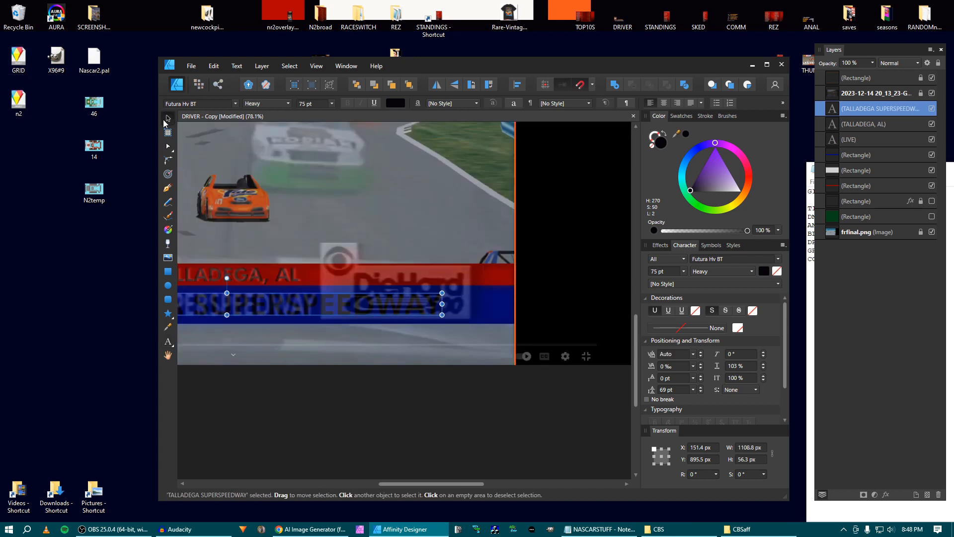
Set the horizontal scale of the "TALLADEGA SUPERSPEEDWAY" text to 73% to fit the reference lettering.
left_click_drag(235, 206, 424, 215)
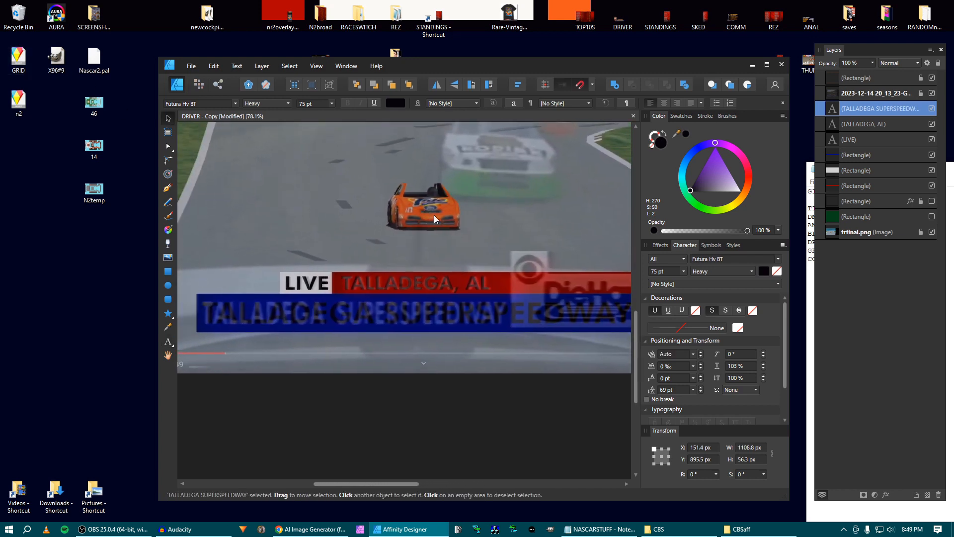
scroll(728, 367, "down", 9)
scroll(728, 367, "down", 20)
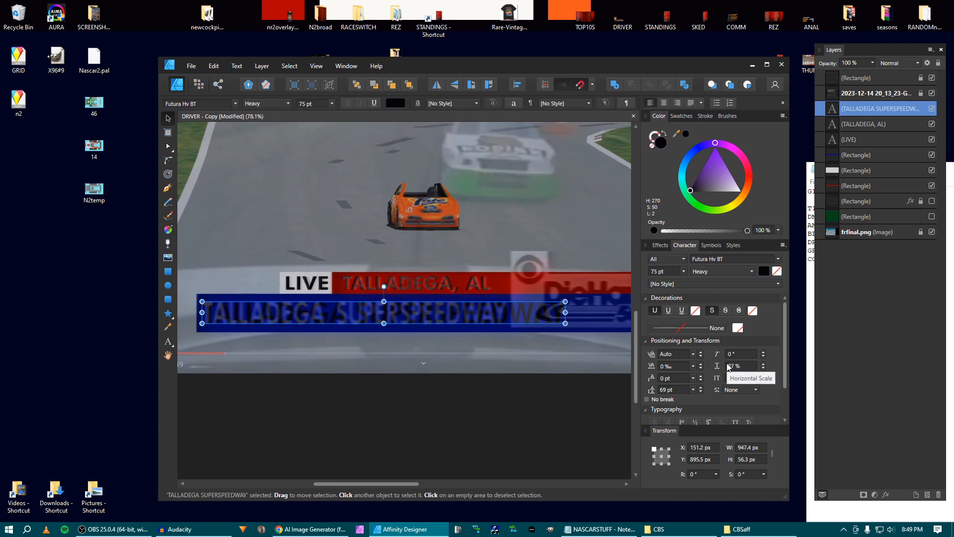
scroll(728, 367, "down", 1)
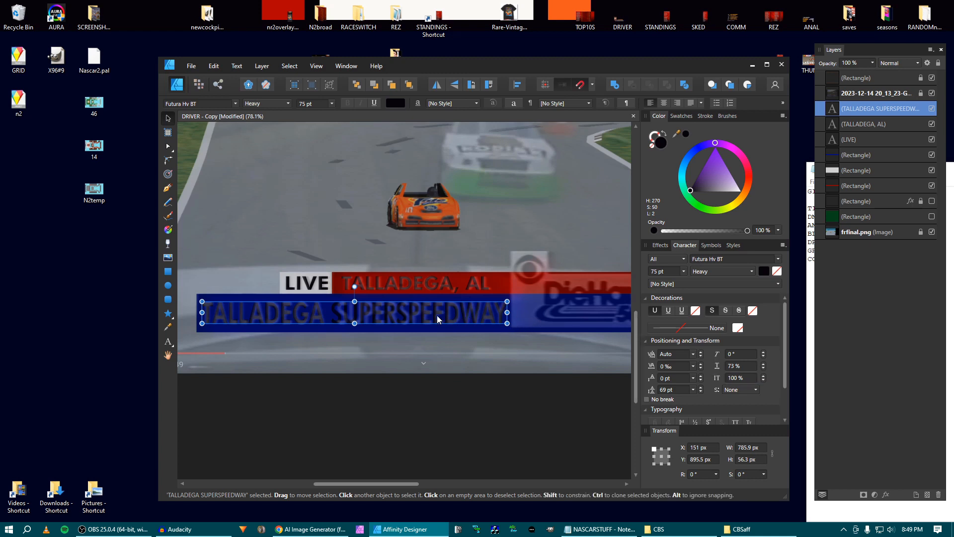
Try a second space before "SUPERSPEEDWAY" in the blue bar's text and remove it again.
scroll(437, 315, "up", 3)
left_click_drag(365, 311, 389, 305)
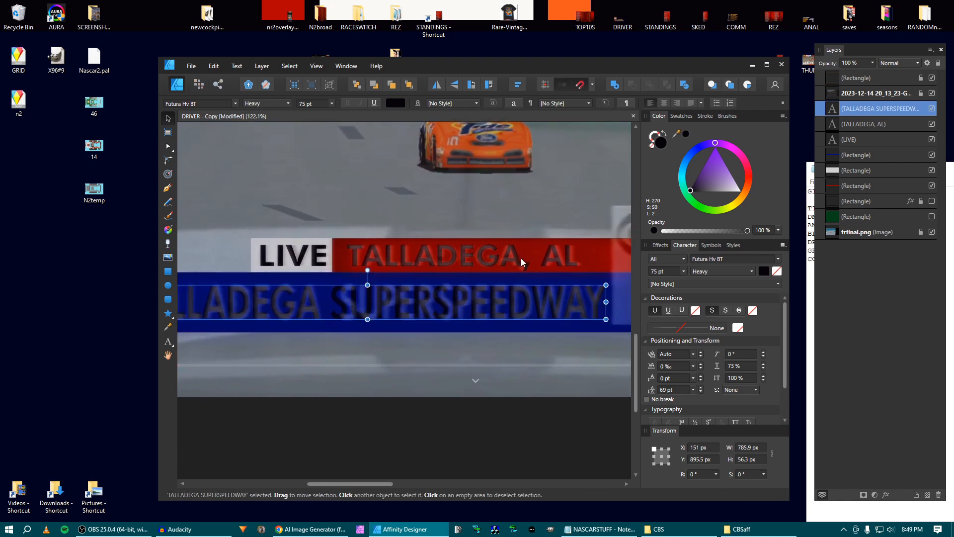
double_click(331, 307)
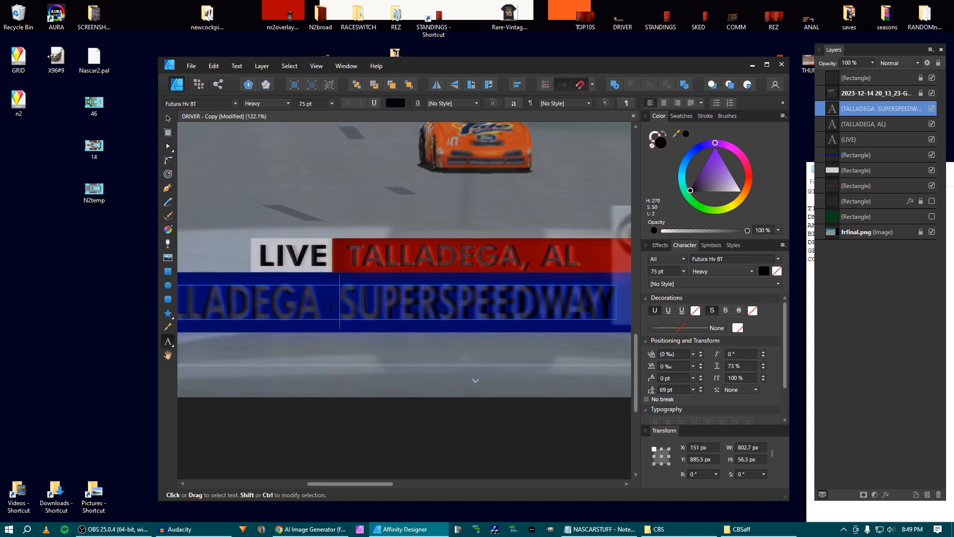
key("BackSpace")
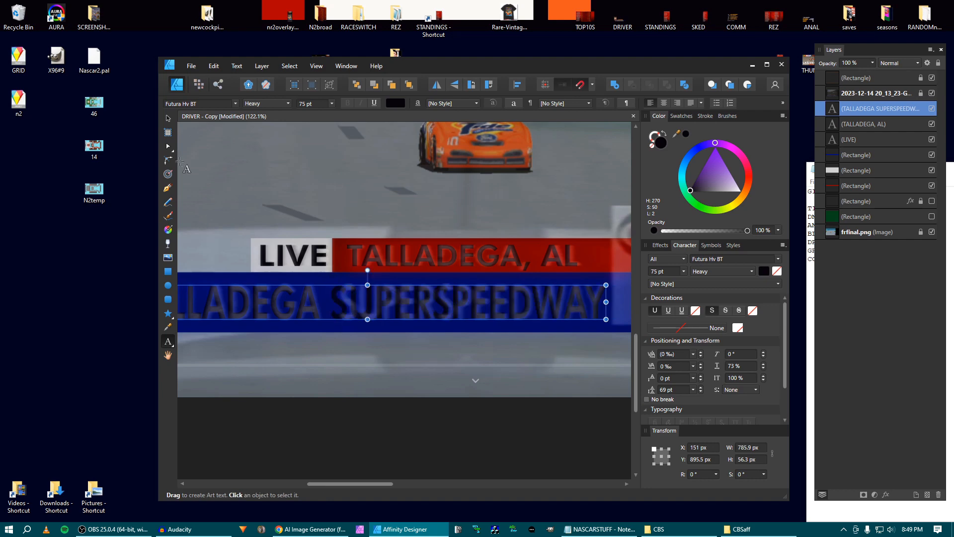
left_click(168, 119)
Compare the speedway text with the reference, trying a 76 pt font size and returning it to 75 pt.
scroll(317, 325, "down", 3)
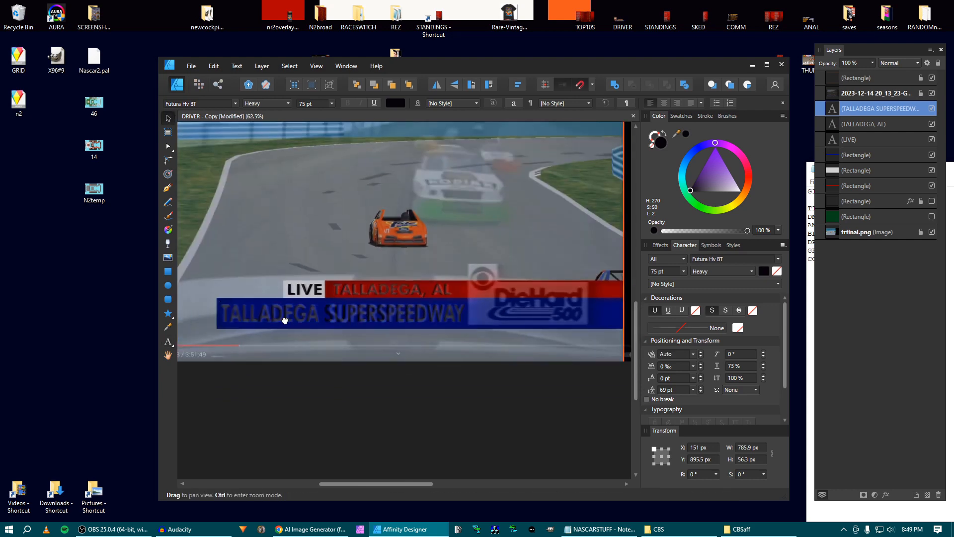
scroll(300, 318, "up", 3)
scroll(300, 318, "up", 3)
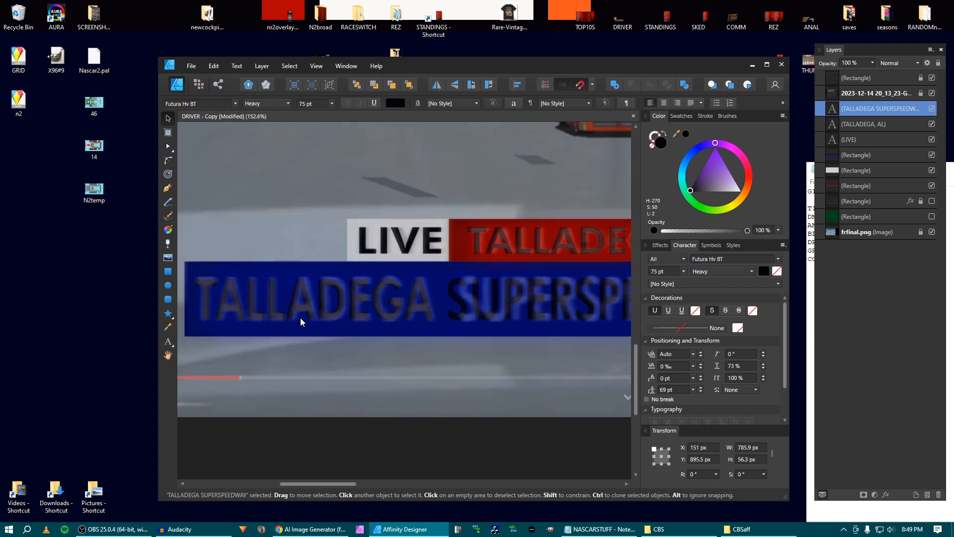
scroll(300, 321, "down", 4)
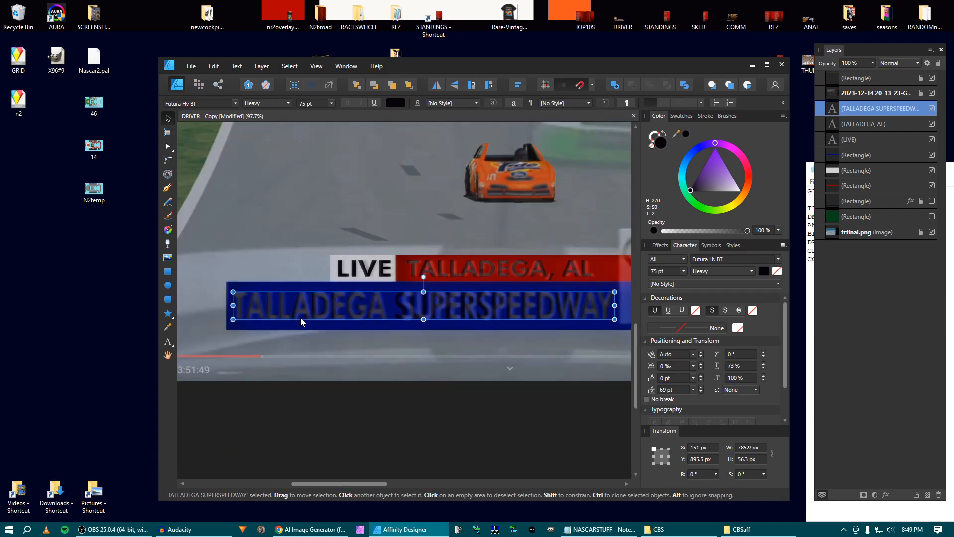
scroll(346, 321, "up", 1)
left_click(437, 321)
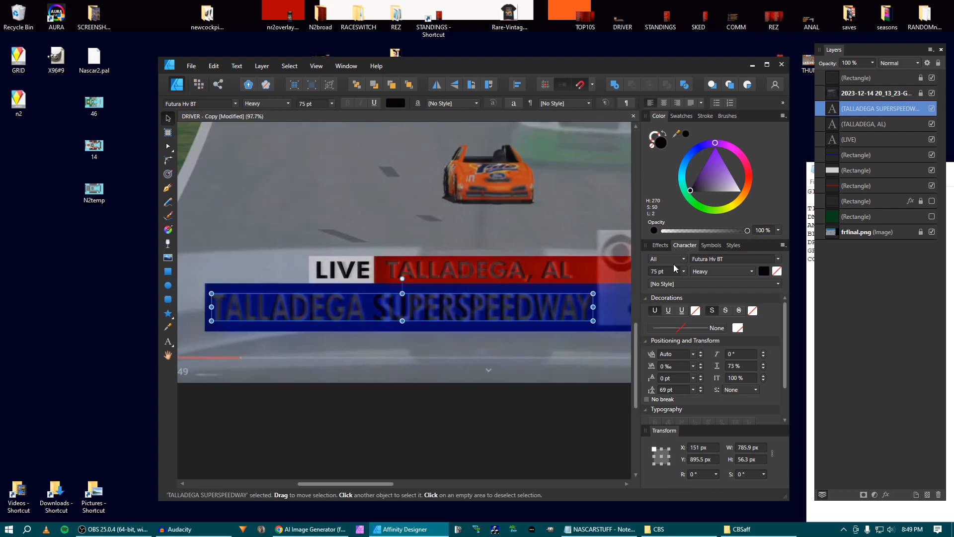
scroll(665, 276, "up", 1)
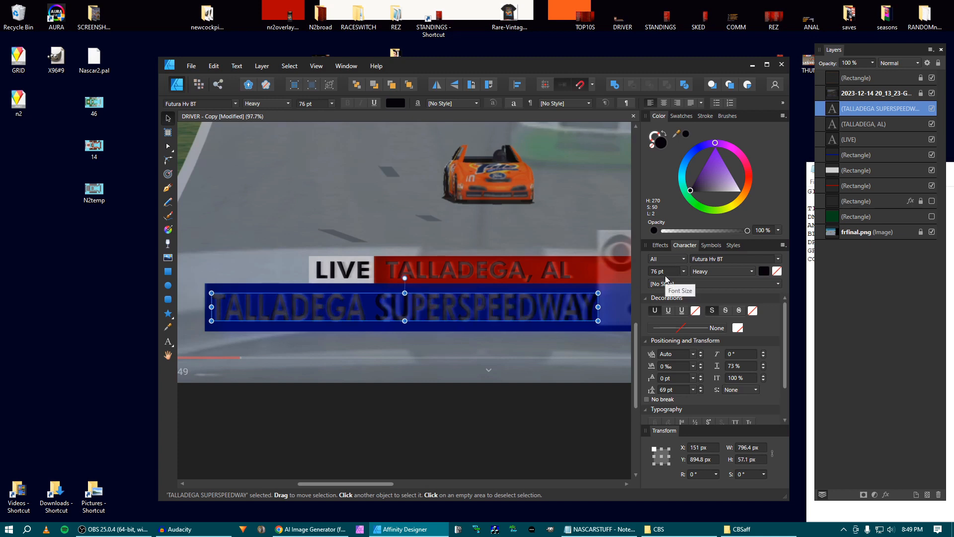
scroll(666, 280, "down", 1)
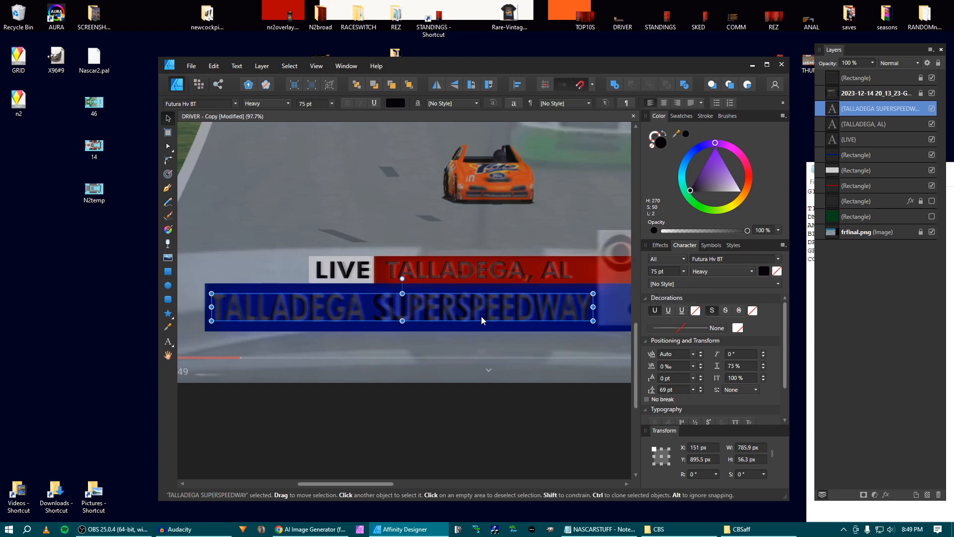
Hide the reference screenshot and recolour the location and speedway texts with the light grey sampled from the LIVE box.
scroll(405, 309, "down", 5)
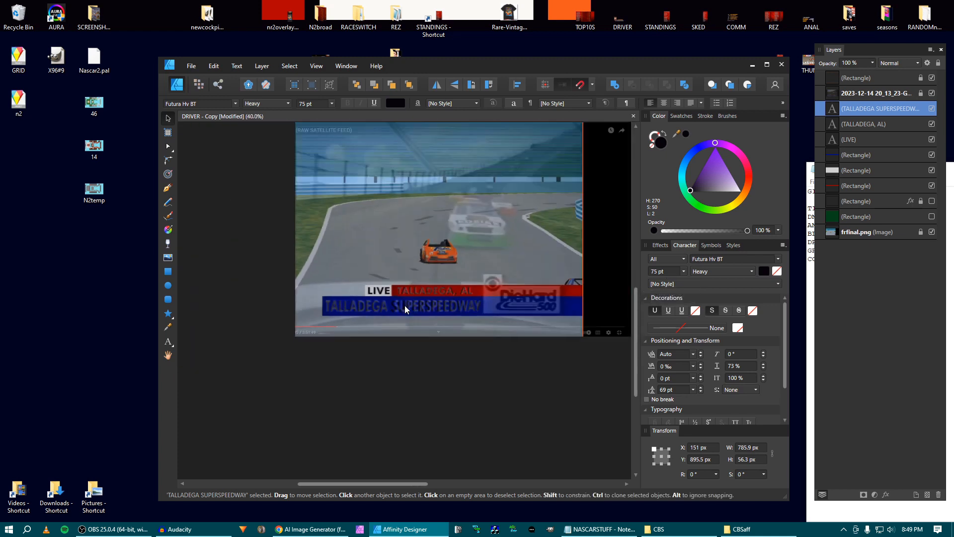
left_click(932, 93)
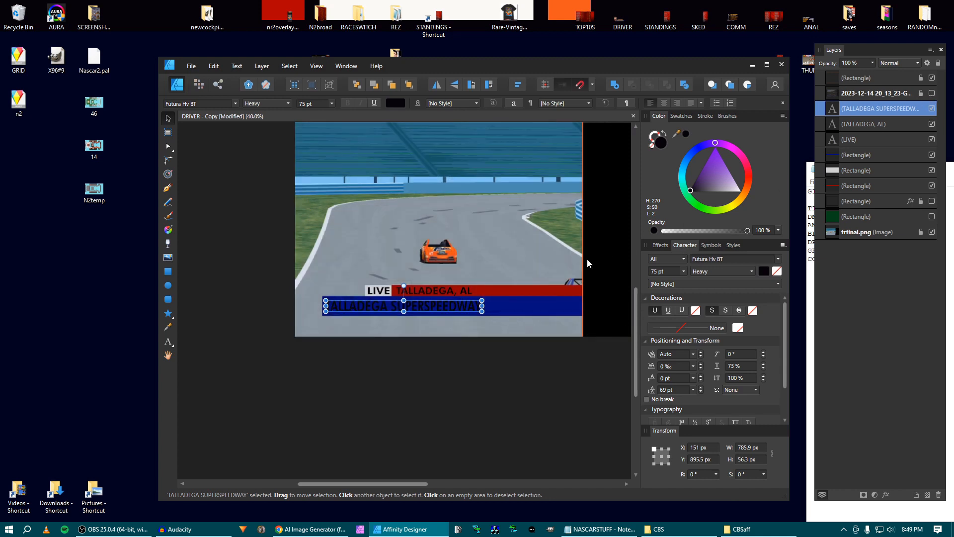
left_click(452, 288)
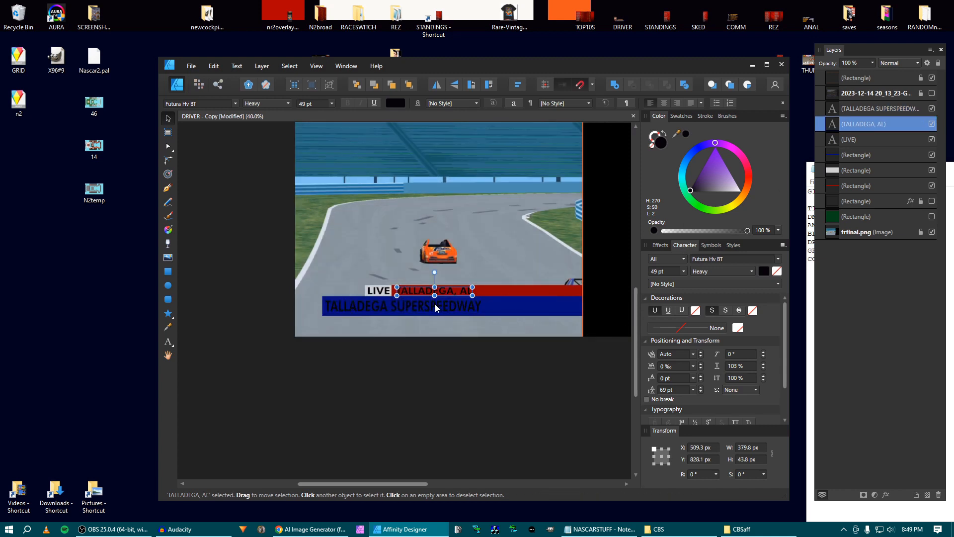
left_click(434, 303, "shift")
scroll(434, 303, "up", 5)
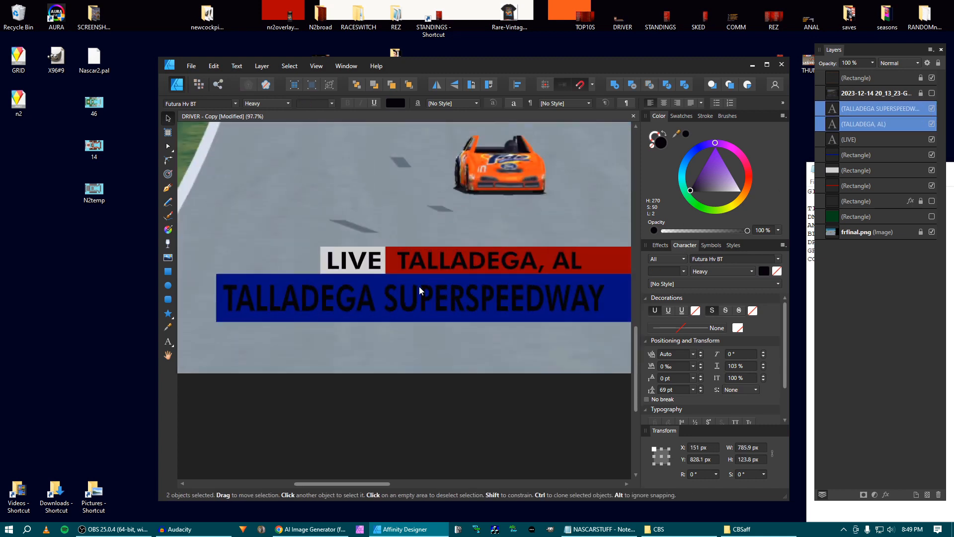
left_click_drag(681, 136, 326, 252)
left_click(686, 134)
scroll(467, 241, "down", 6)
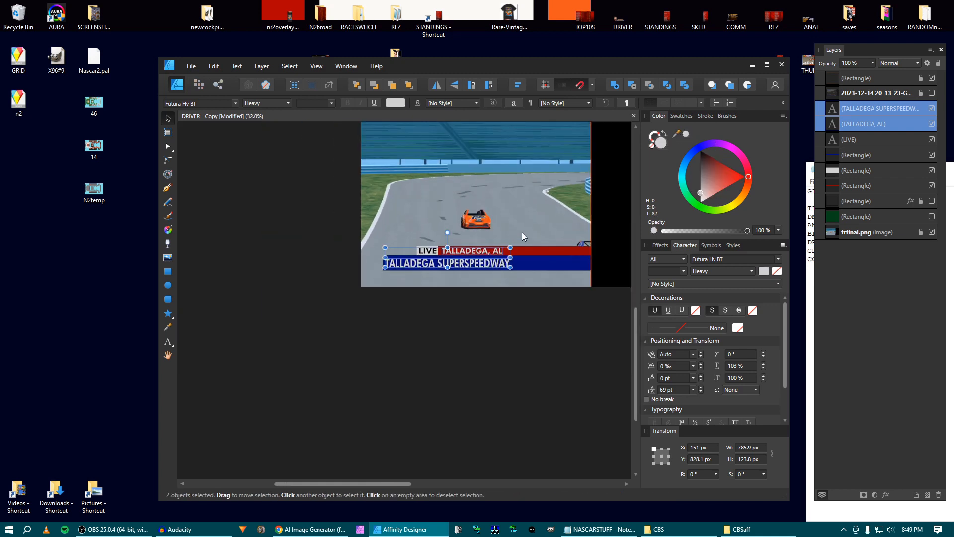
Show the reference screenshot again and lower its layer opacity.
left_click_drag(522, 231, 489, 257)
scroll(444, 299, "up", 5)
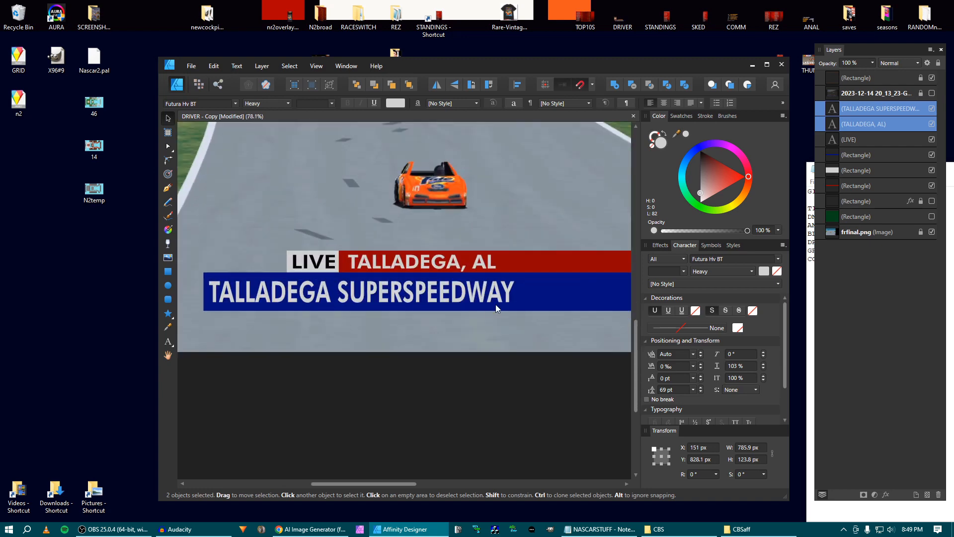
scroll(467, 298, "down", 2)
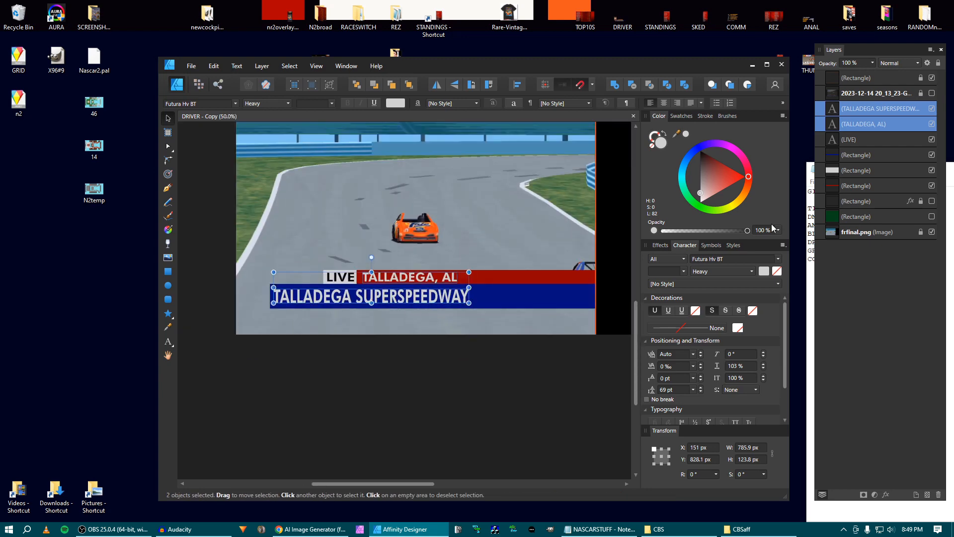
left_click(912, 94)
left_click(932, 93)
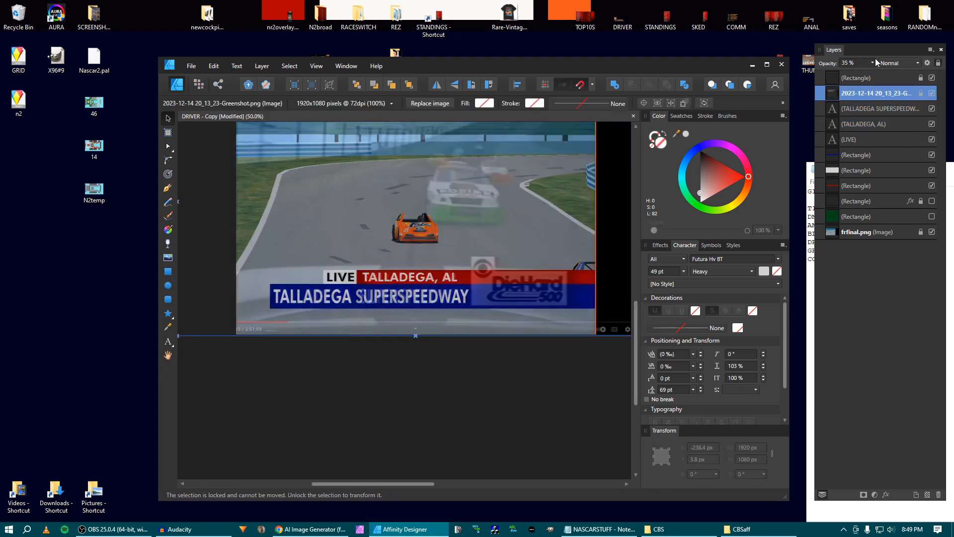
left_click(872, 63)
left_click_drag(884, 76, 866, 68)
Try the Futura Condensed font on the "TALLADEGA SUPERSPEEDWAY" text.
left_click(863, 110)
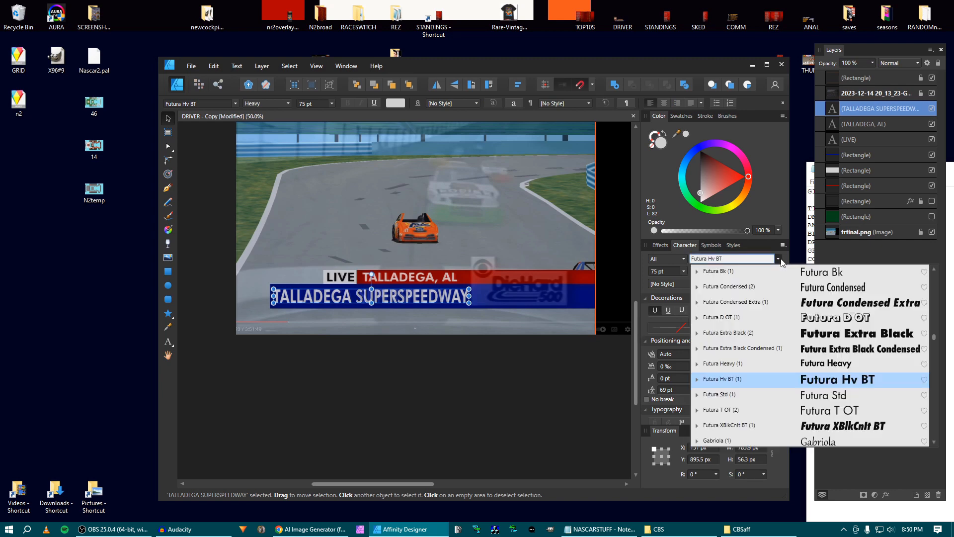
left_click(778, 259)
scroll(363, 285, "up", 5)
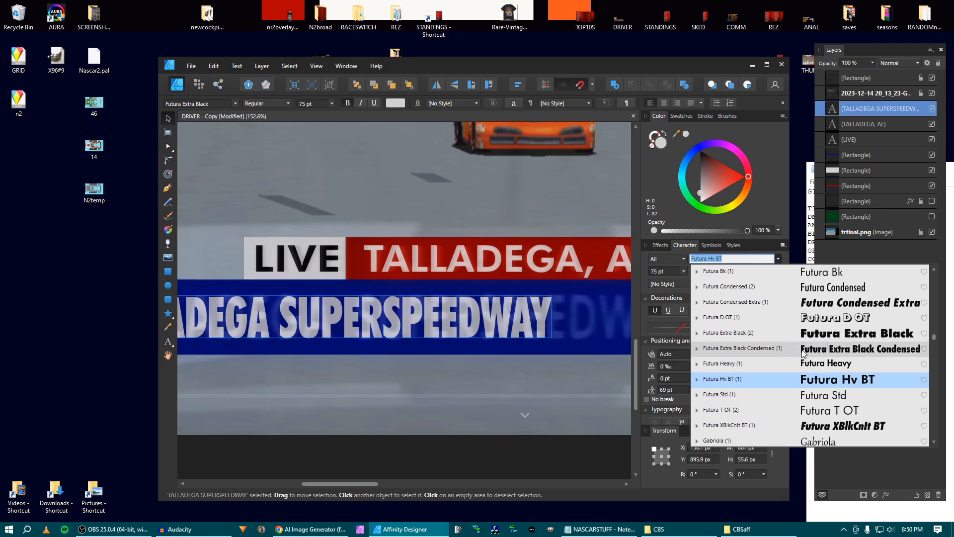
left_click(807, 288)
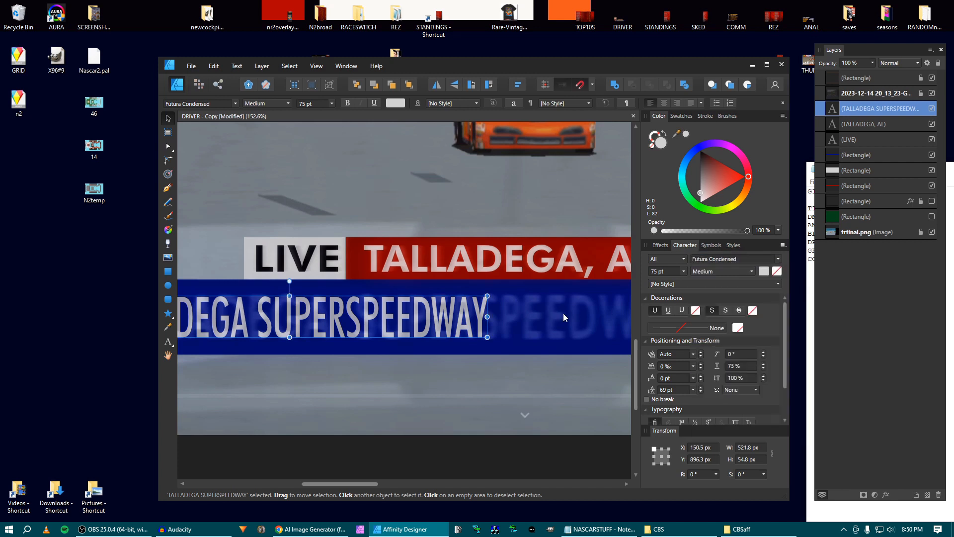
Widen the condensed speedway text to a 114% horizontal scale, and undo the scale and font changes.
scroll(496, 318, "down", 2)
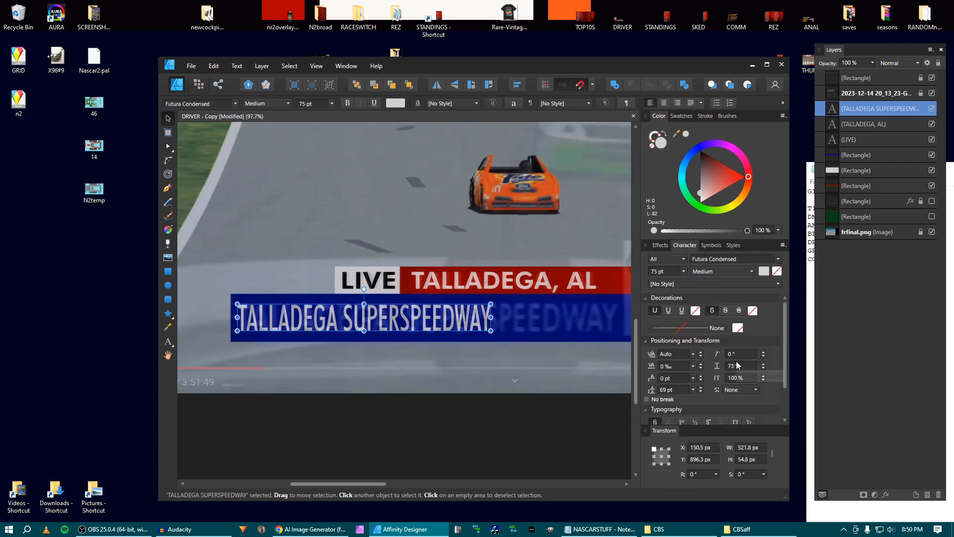
scroll(737, 365, "up", 20)
scroll(737, 368, "up", 15)
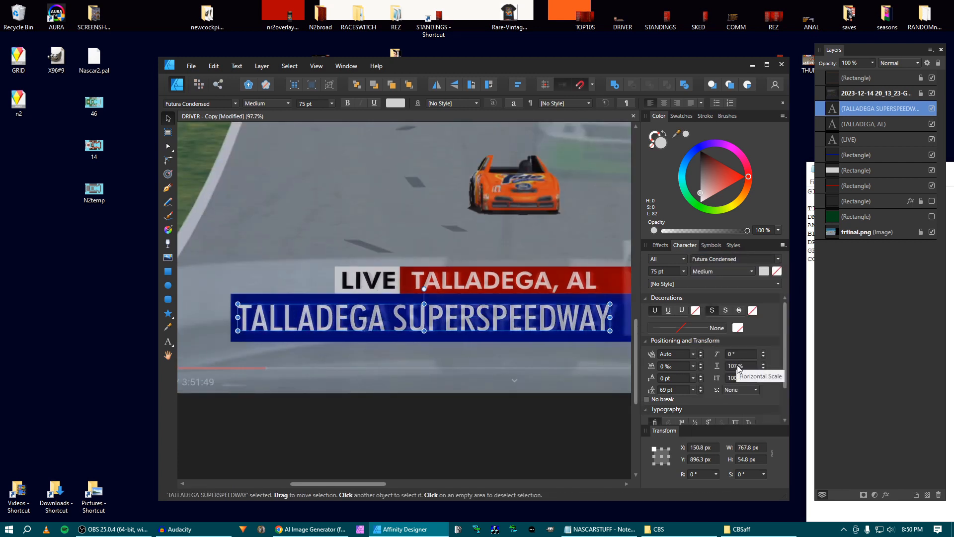
scroll(737, 368, "up", 4)
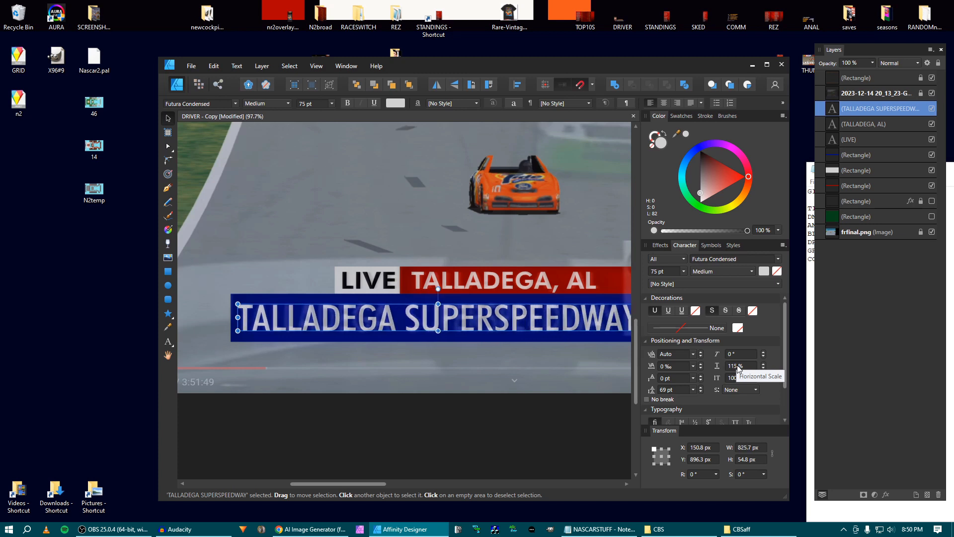
key("space")
left_click_drag(502, 372, 443, 368)
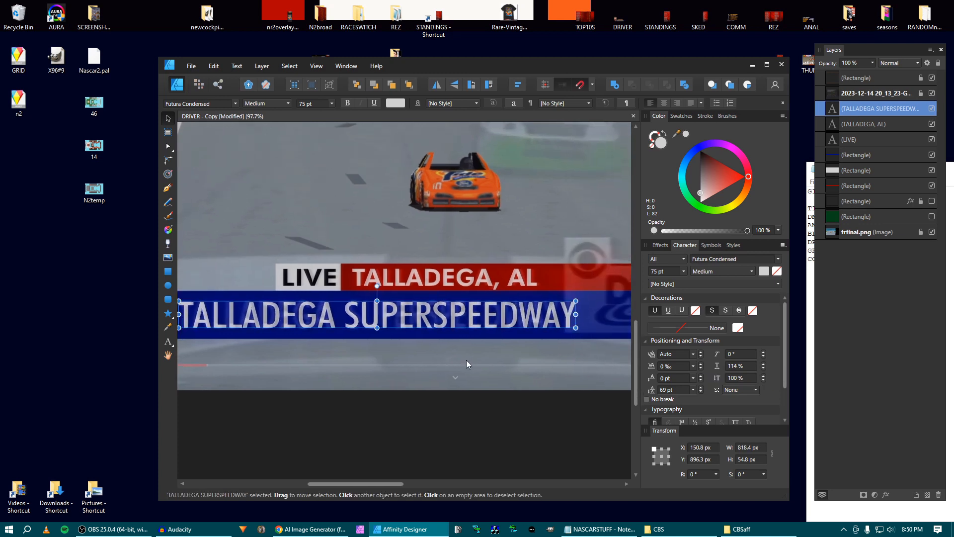
key("ctrl+z")
key("ctrl+z")
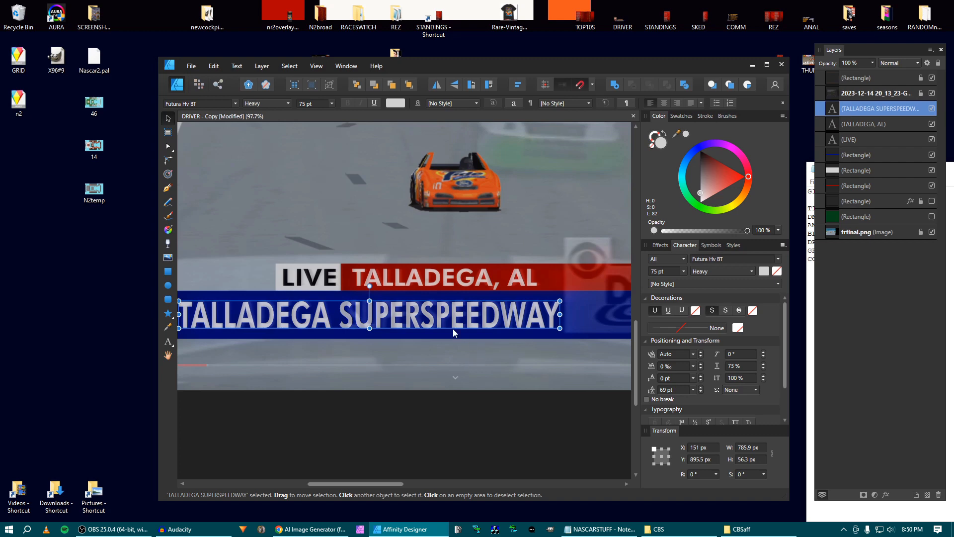
Right-align the "TALLADEGA SUPERSPEEDWAY" text.
scroll(449, 326, "down", 3)
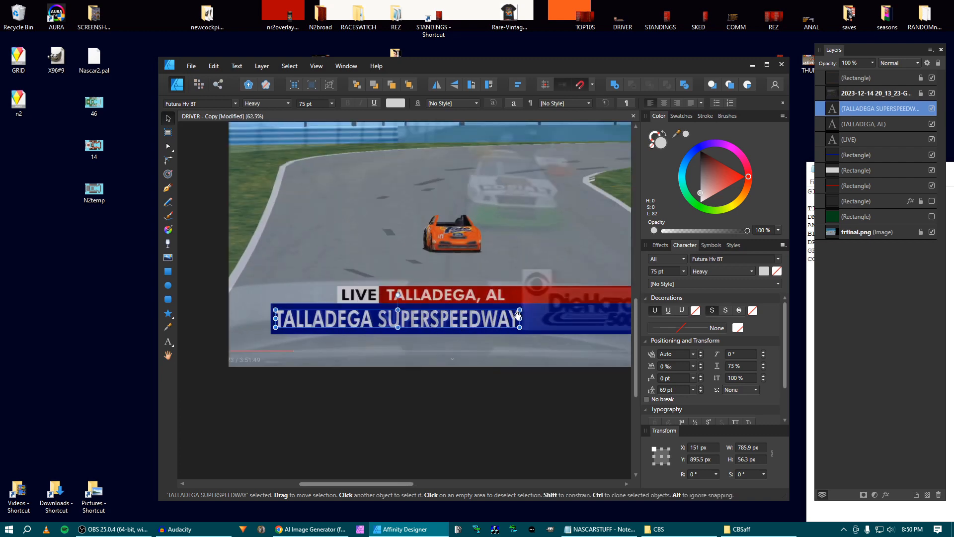
left_click_drag(449, 326, 374, 320)
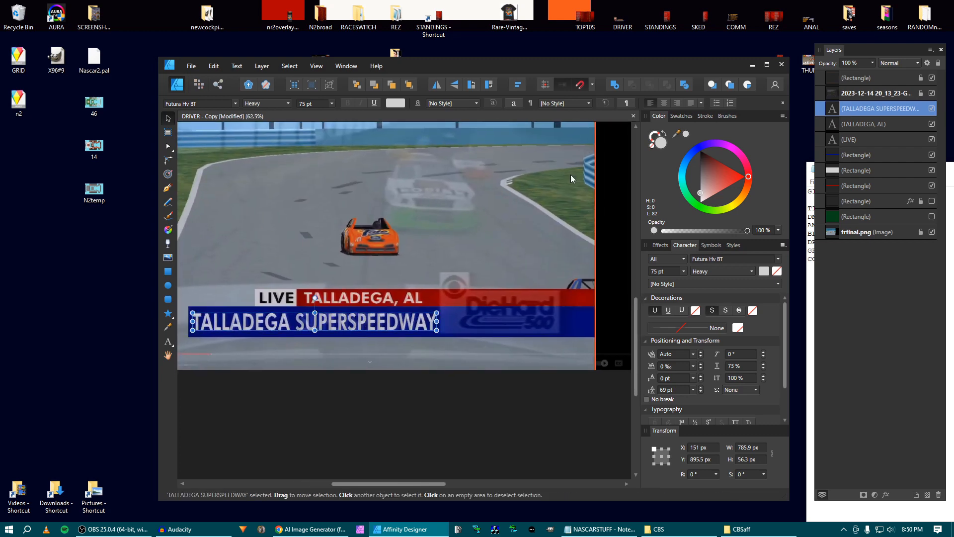
left_click(677, 105)
left_click_drag(404, 288, 445, 286)
Test the speedway text's right alignment by adding extra letters at its end, and remove them again.
double_click(411, 322)
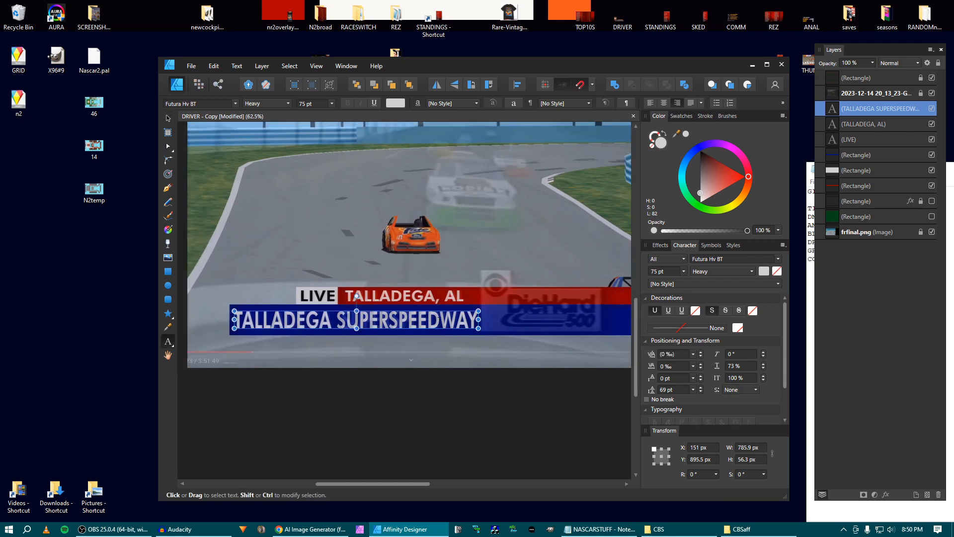
type("DASSD")
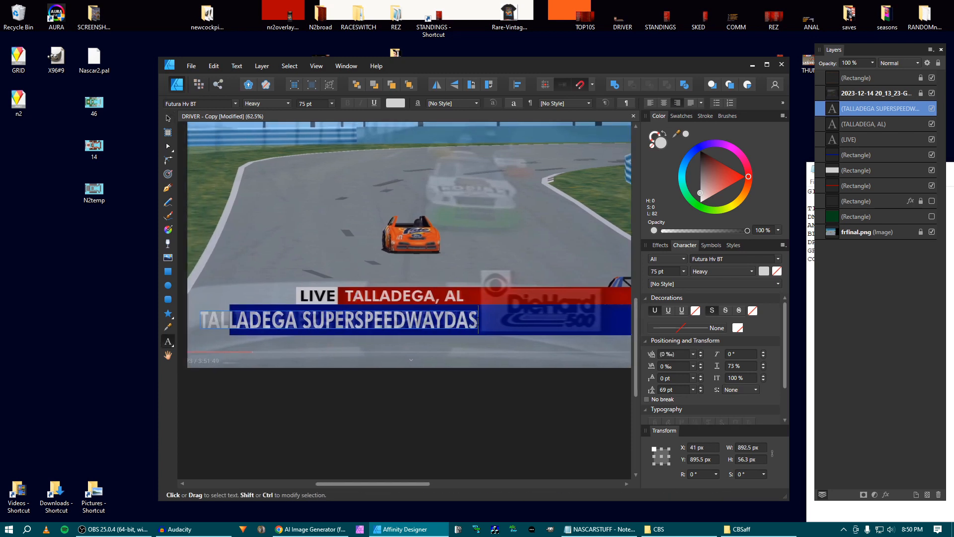
key("BackSpace")
key("BackSpace")
key("BackSpace")
key("BackSpace")
key("BackSpace")
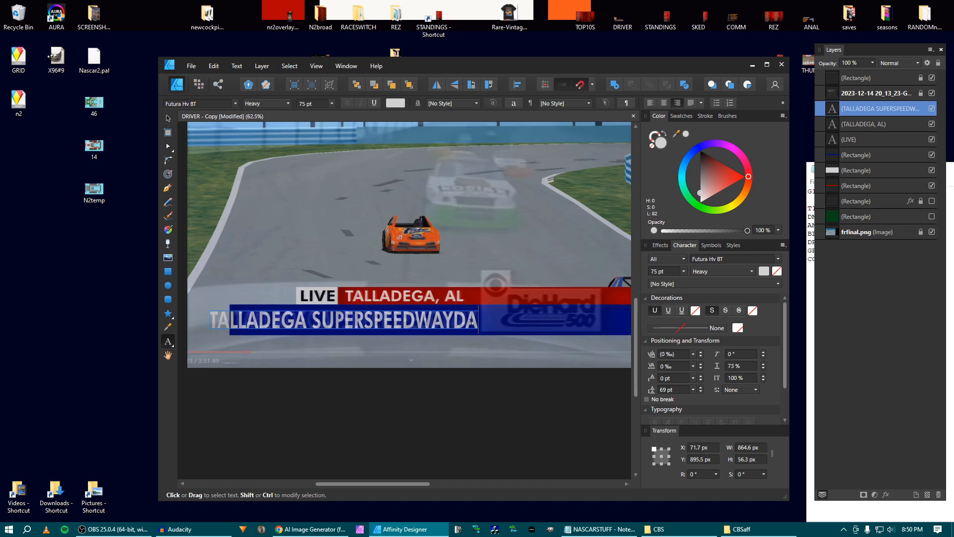
key("Escape")
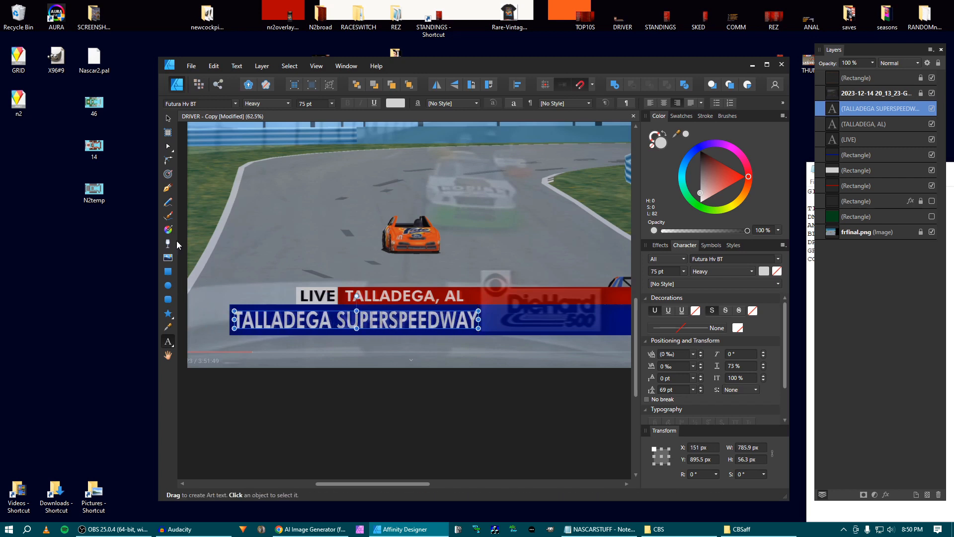
left_click(169, 121)
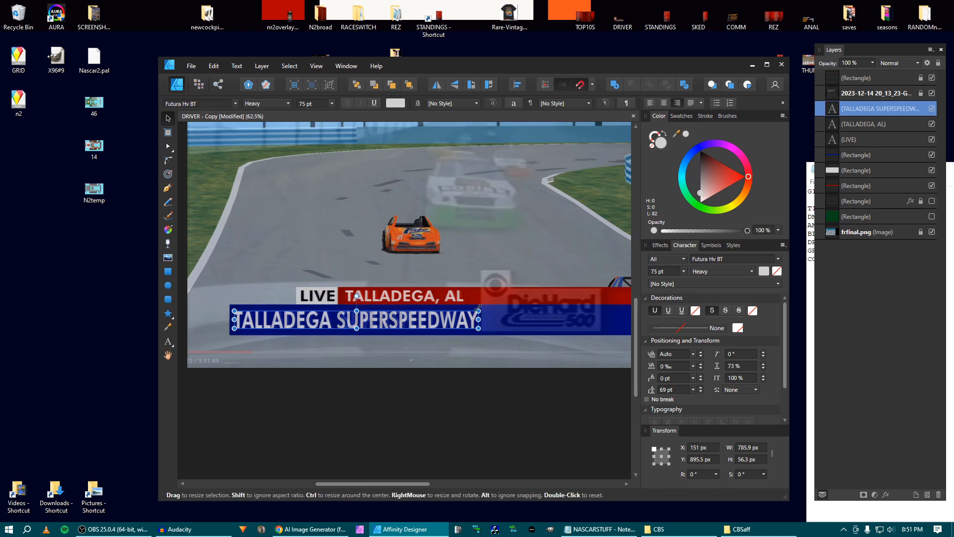
Test which way the "TALLADEGA, AL" text grows by inserting "SADS" into it, and delete the inserted letters.
left_click_drag(478, 304, 465, 305)
left_click(446, 298)
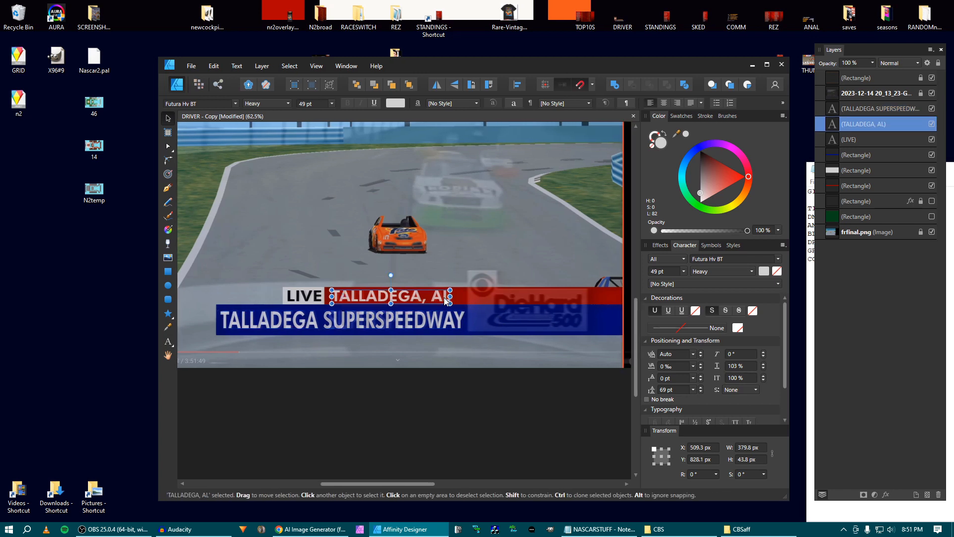
double_click(405, 296)
type("SADS")
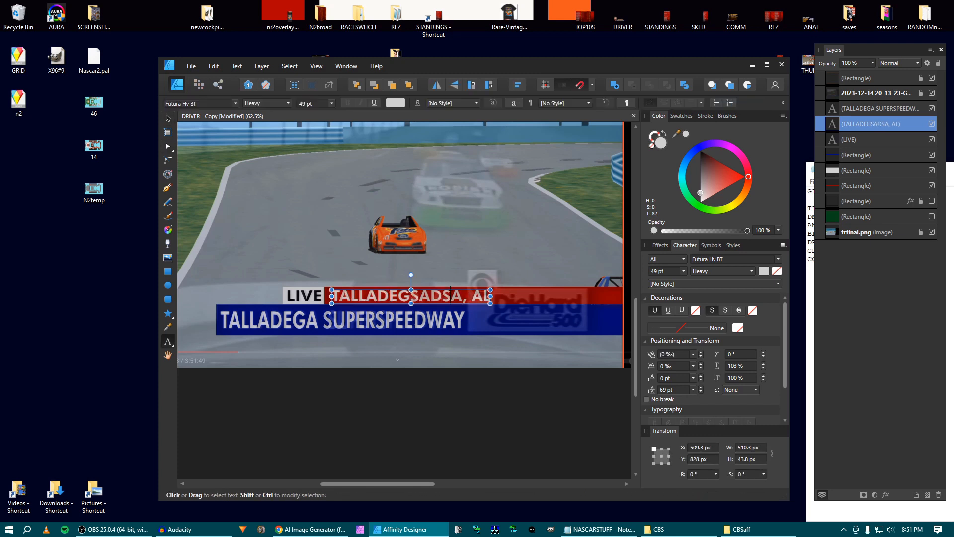
key("BackSpace")
key("BackSpace")
key("BackSpace")
key("BackSpace")
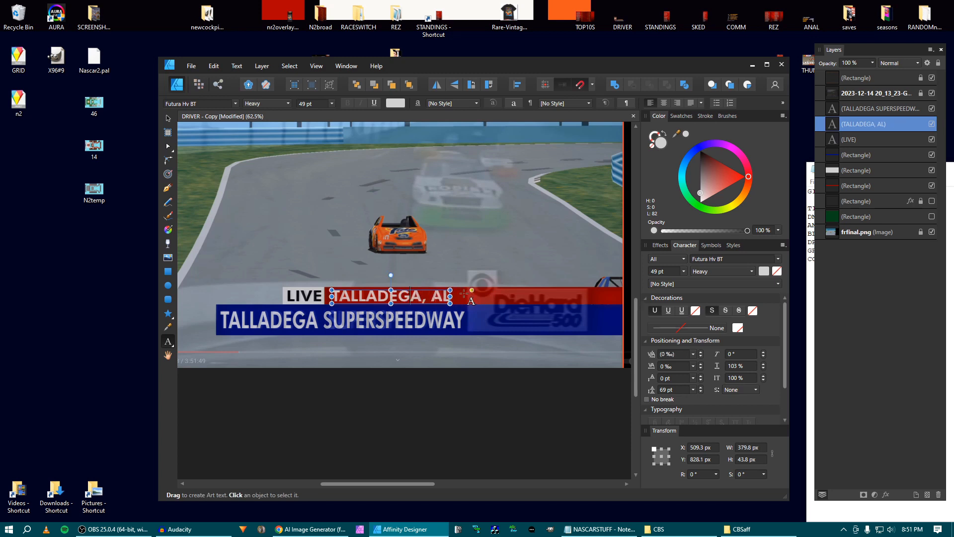
left_click(168, 119)
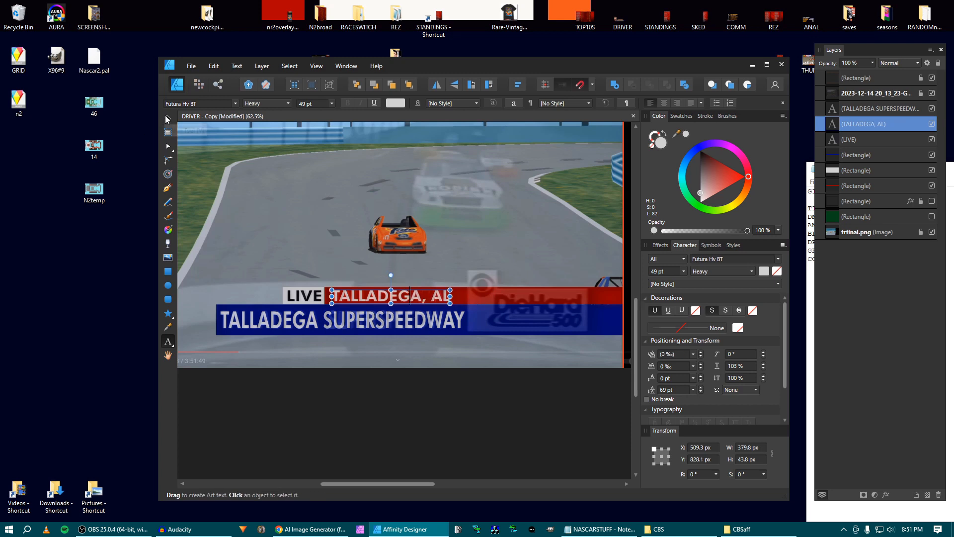
Save the document.
scroll(537, 254, "up", 3)
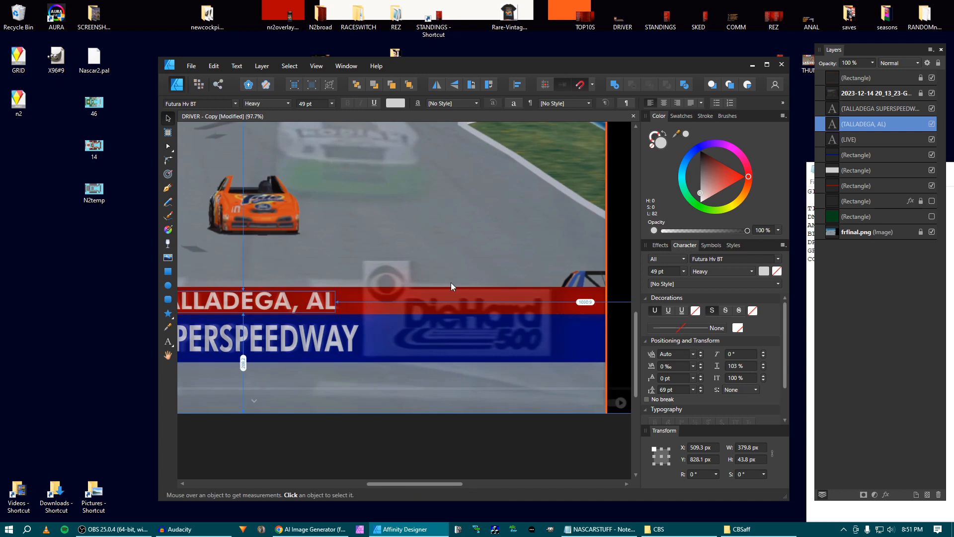
scroll(452, 282, "down", 1)
scroll(432, 273, "up", 1)
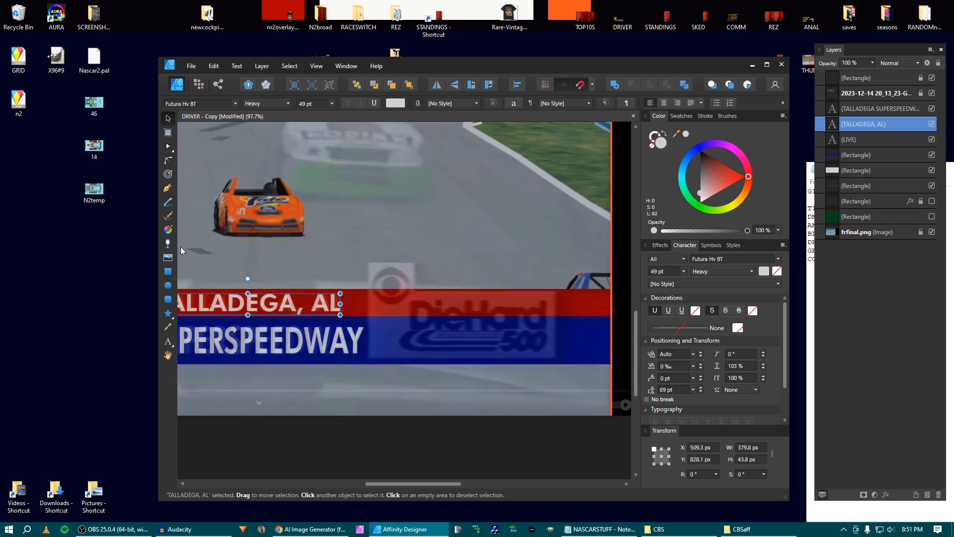
key("ctrl+s")
Trace the top and right edges of the reference's raised CBS logo box with straight Pen tool segments.
left_click(168, 271)
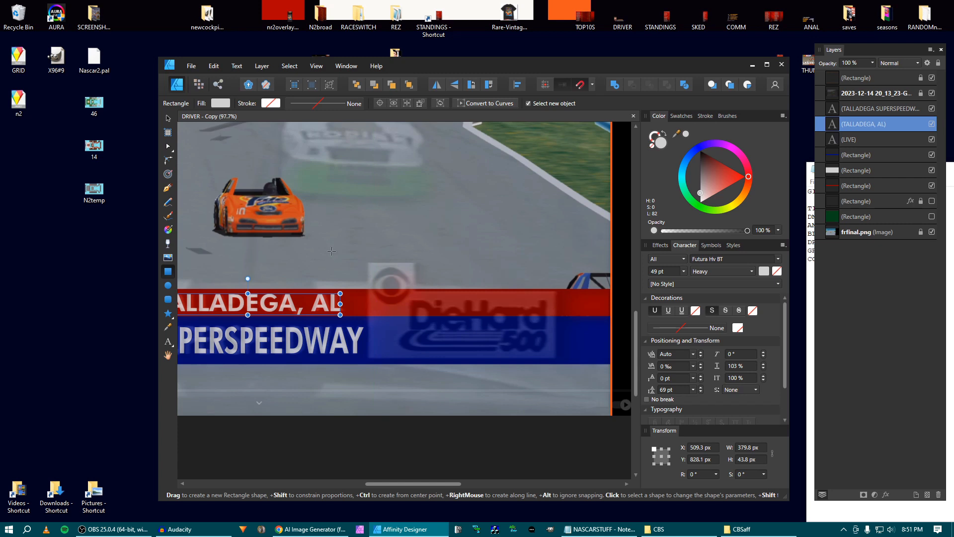
left_click(168, 188)
scroll(418, 271, "up", 1)
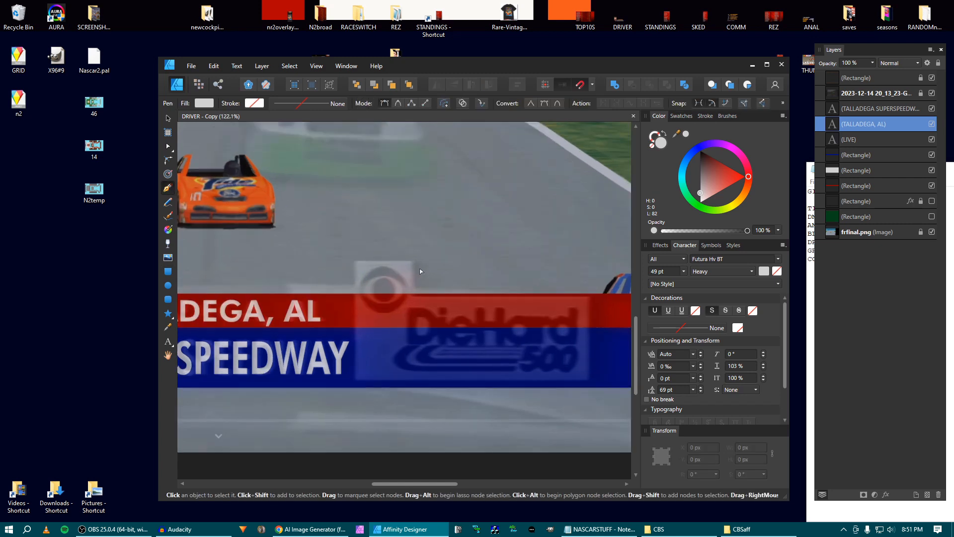
left_click(355, 261)
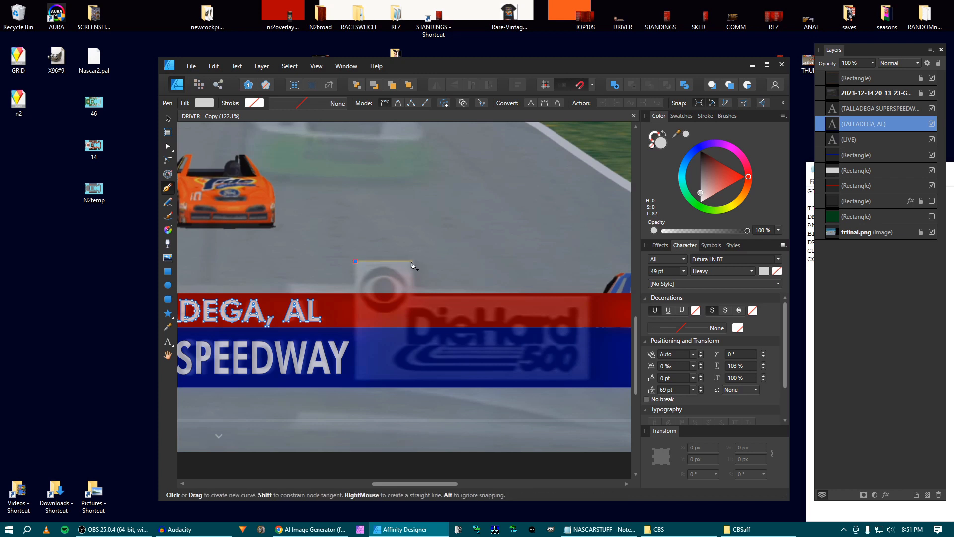
left_click(413, 260)
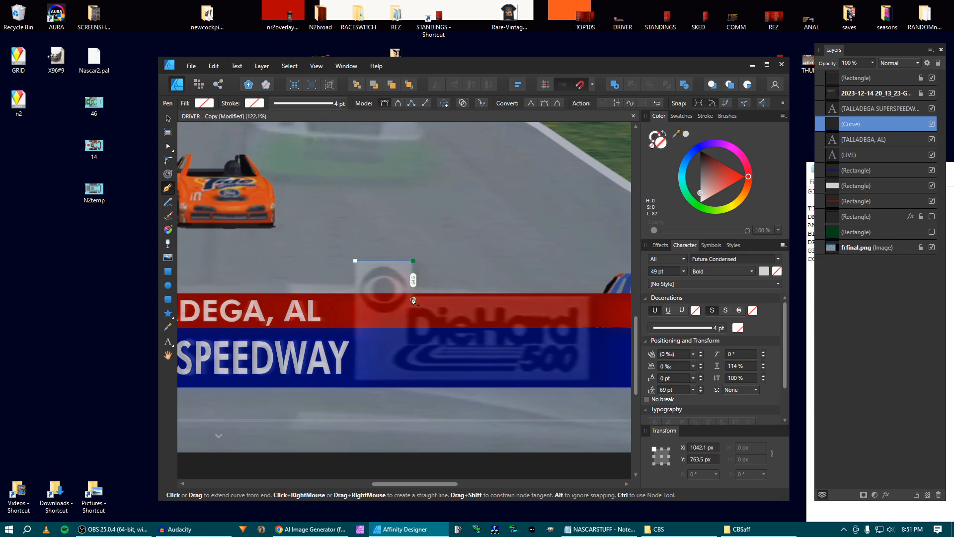
scroll(413, 297, "up", 6)
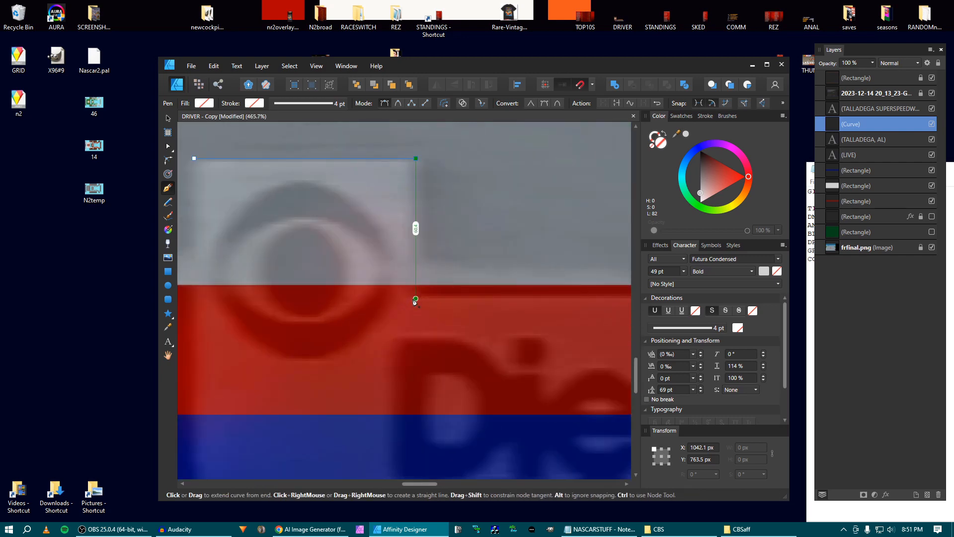
left_click(416, 301)
Continue the outline around the DieHard 500 panel and close it at its starting corner, about 387 by 199 px overall.
scroll(415, 300, "down", 6)
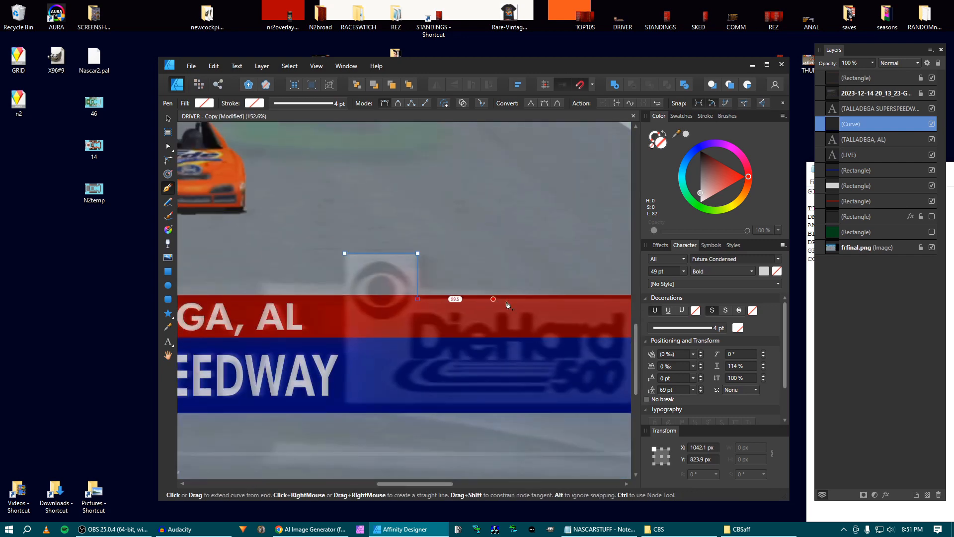
scroll(374, 293, "up", 1)
left_click(411, 294)
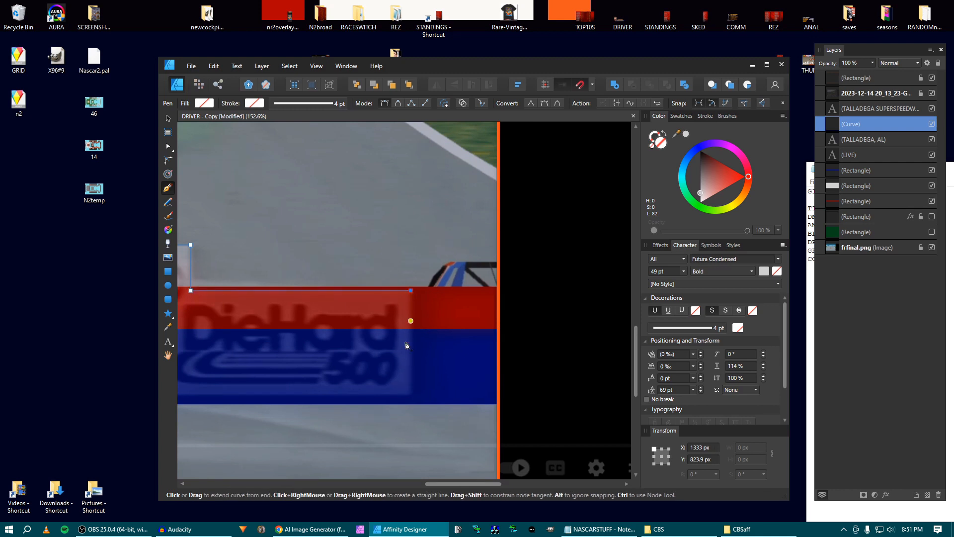
left_click_drag(409, 352, 508, 316)
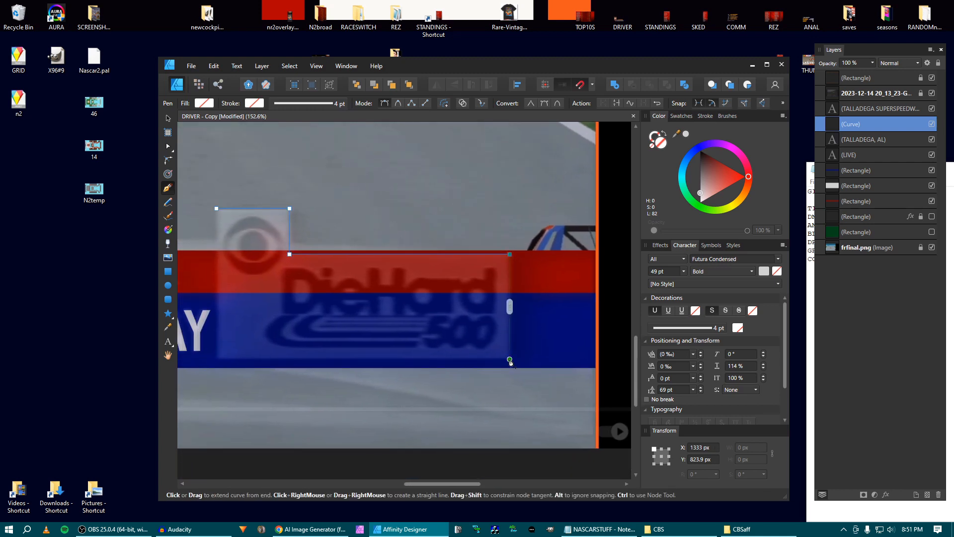
left_click(510, 360)
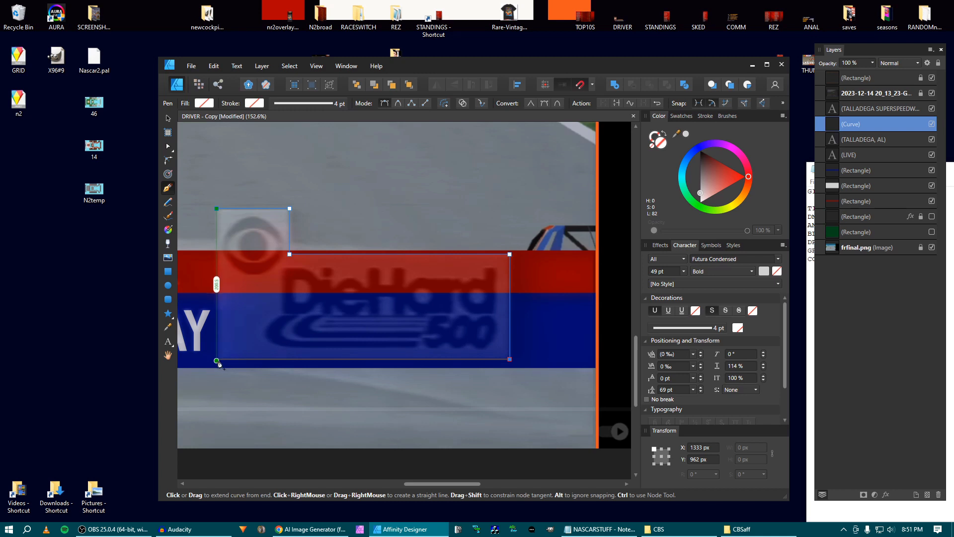
left_click(217, 358)
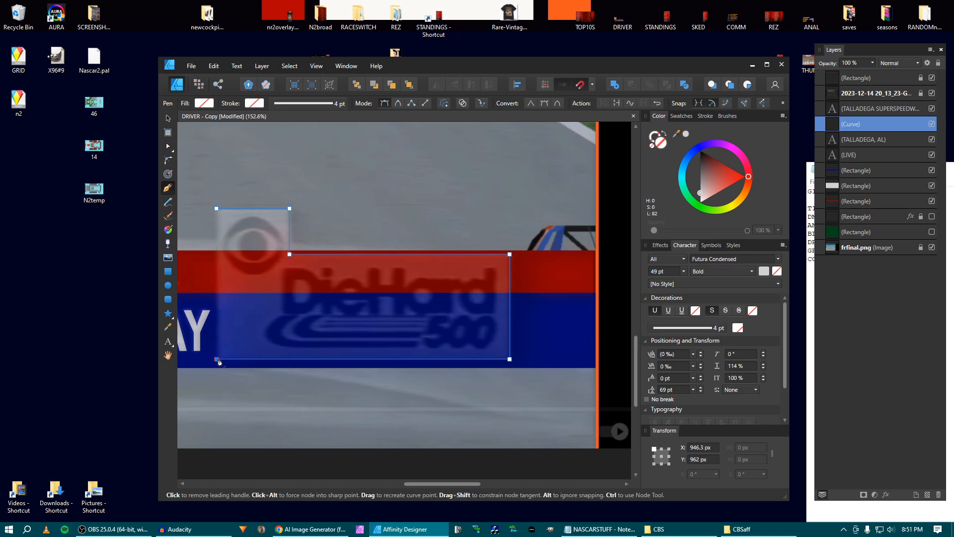
left_click(216, 209)
scroll(246, 212, "up", 4)
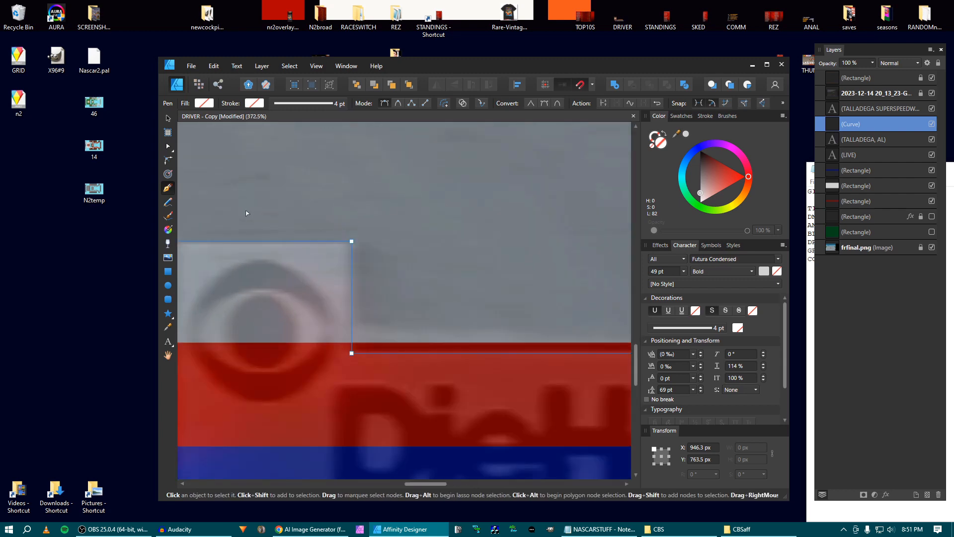
scroll(246, 213, "down", 3)
scroll(384, 222, "down", 3)
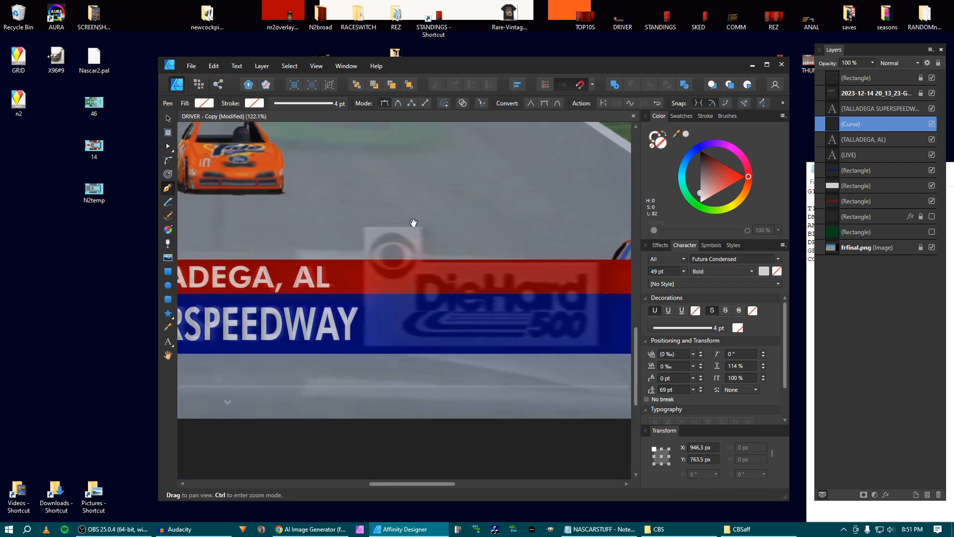
key("v")
scroll(390, 261, "up", 2)
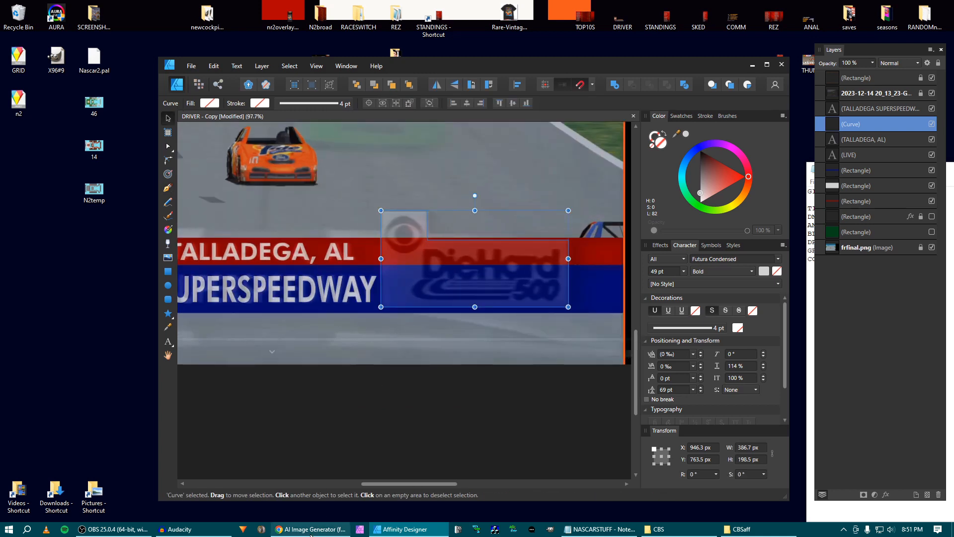
mouse_move(310, 535)
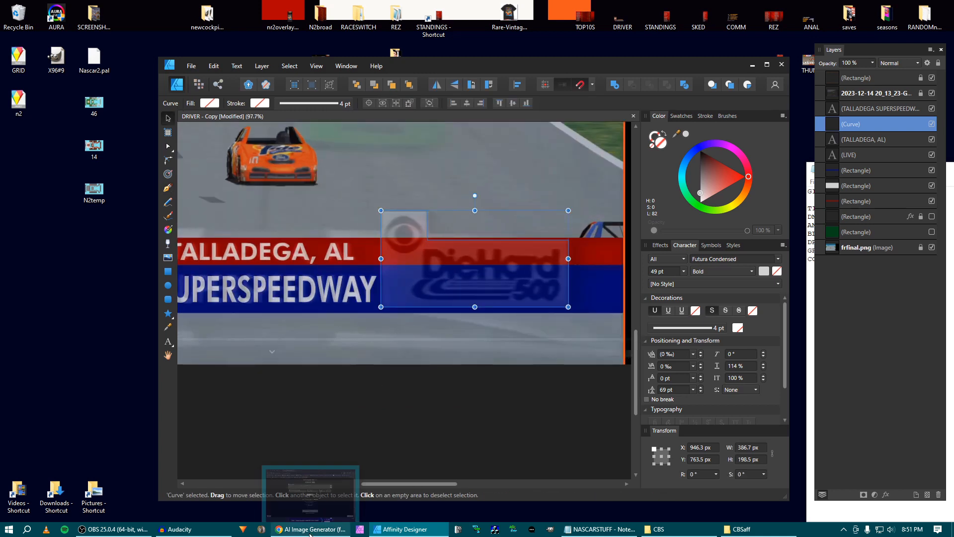
left_click(29, 532)
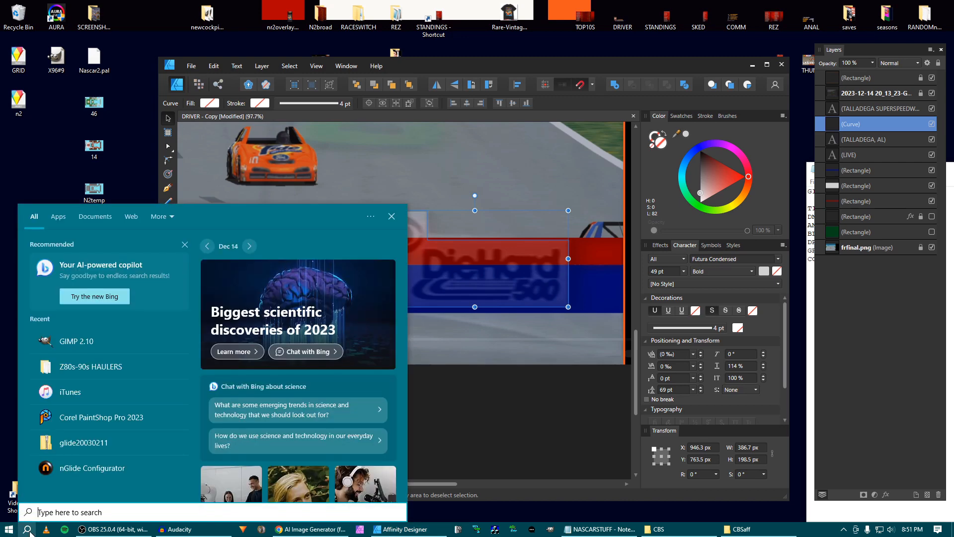
left_click(29, 531)
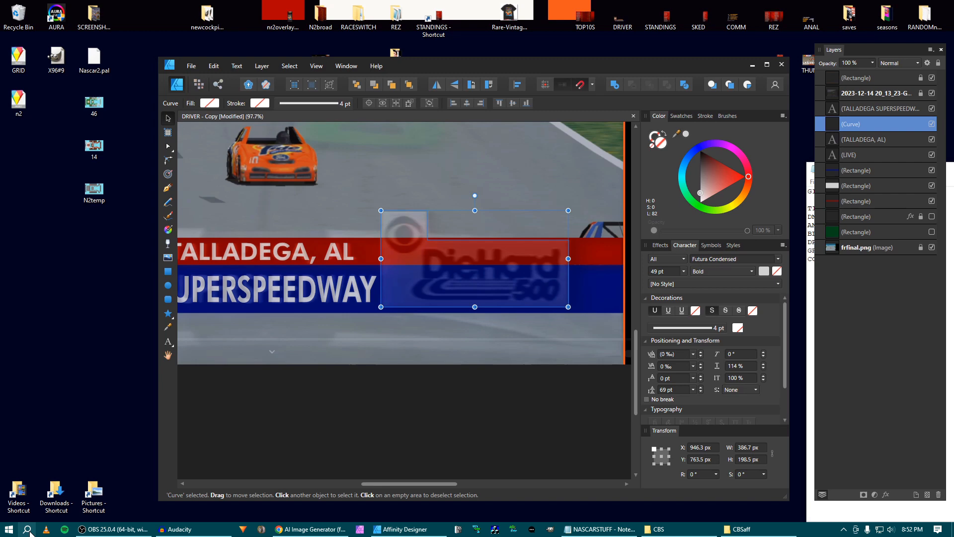
left_click(29, 531)
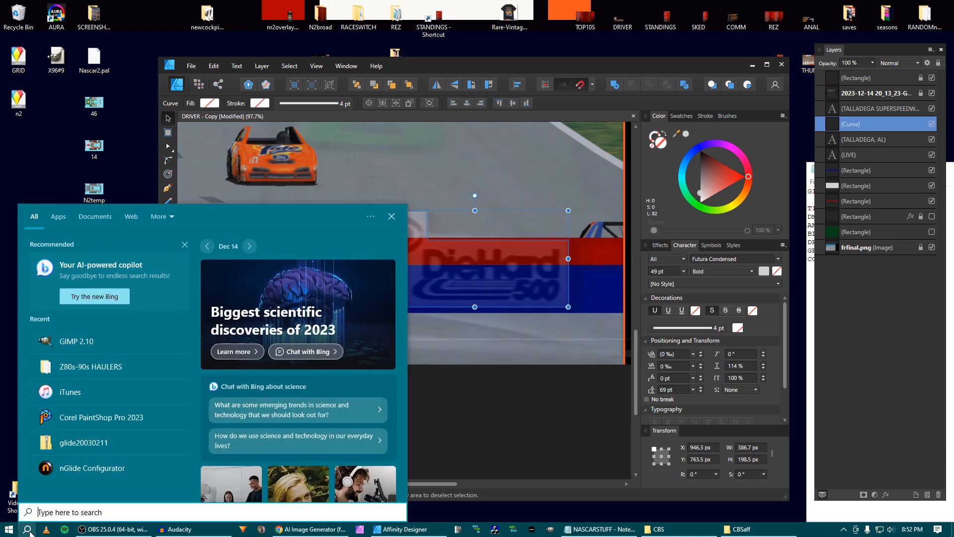
left_click(29, 532)
left_click(11, 532)
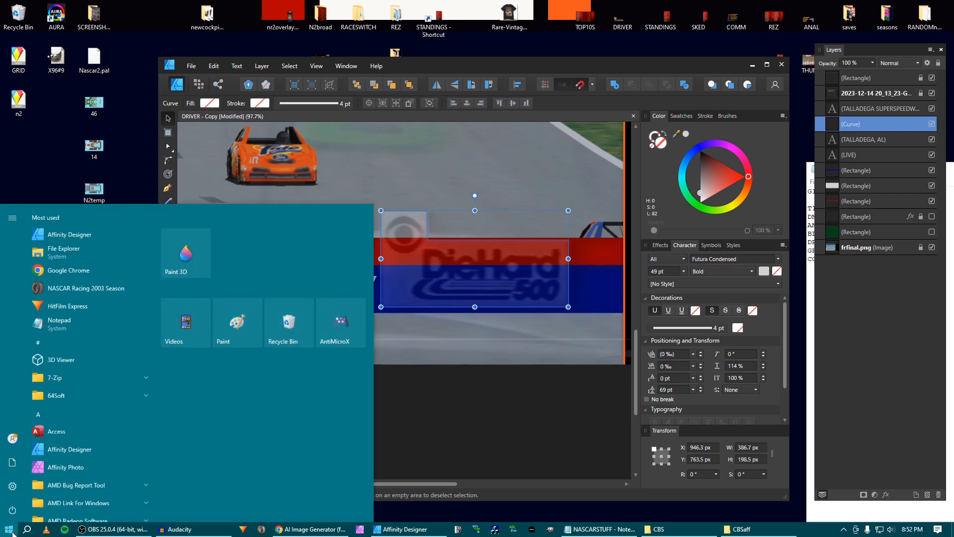
Open Microsoft Edge and search the web for "CBS LOGO".
left_click(28, 530)
type("ED")
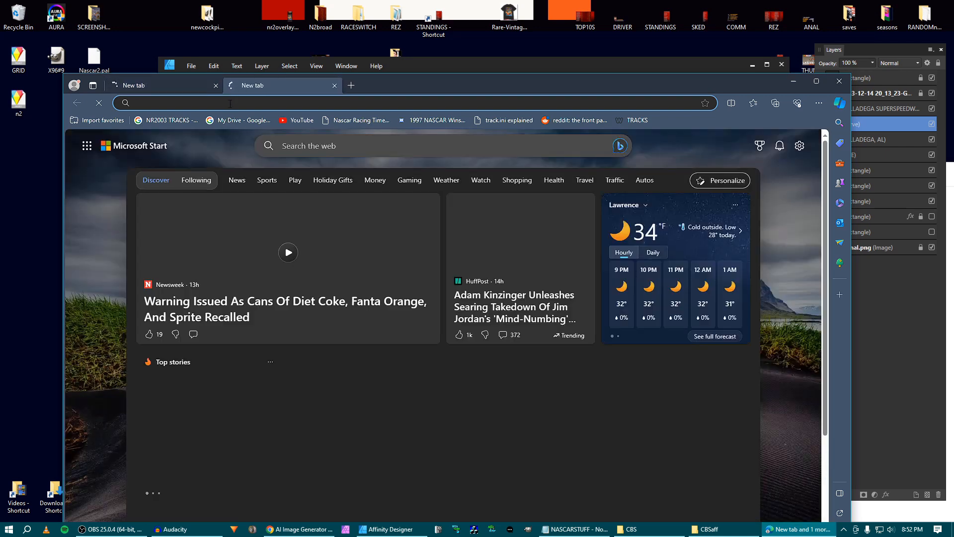
left_click(232, 85)
type("c")
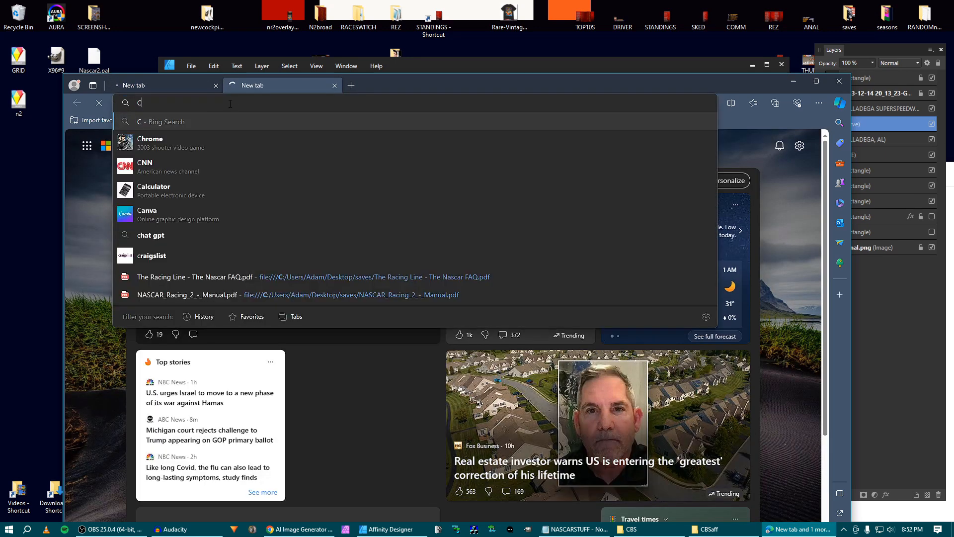
type("B")
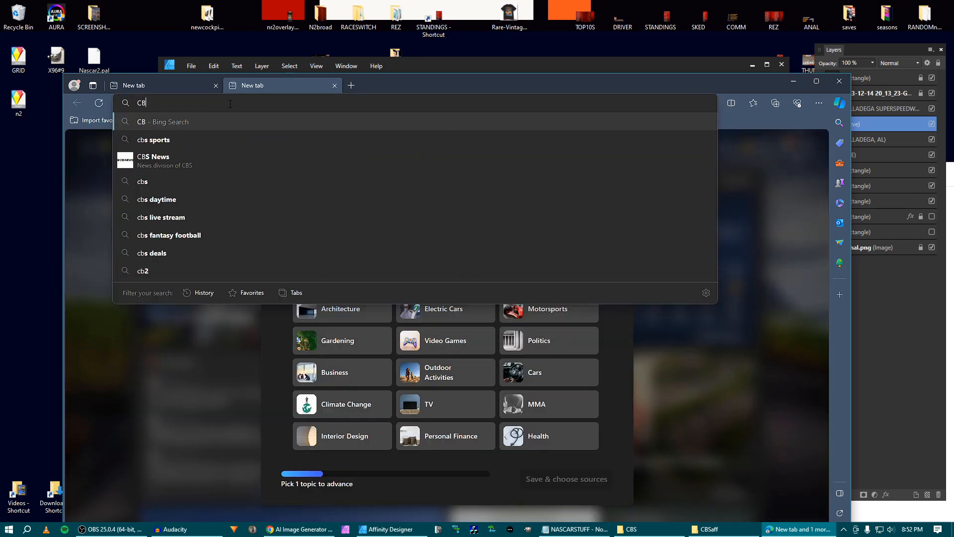
type("S LOGO")
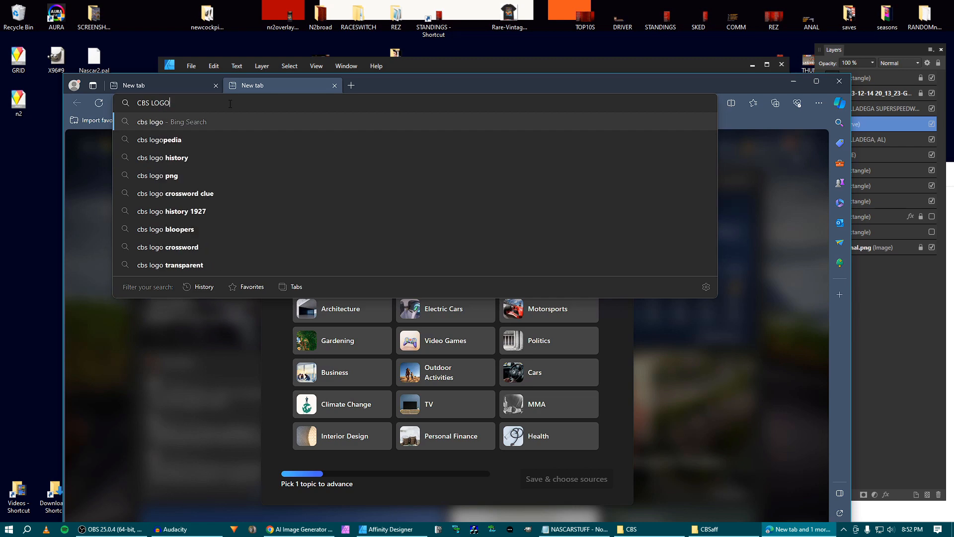
key("Return")
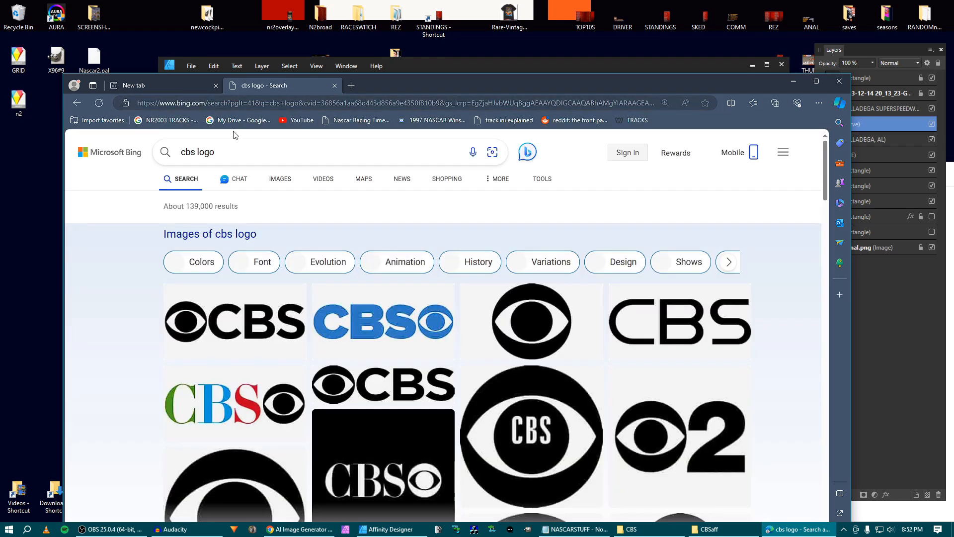
Pick the black CBS eye logo from logos-world.net in the image results and open it as a full-size image.
scroll(313, 232, "down", 1)
scroll(298, 230, "up", 1)
scroll(292, 234, "down", 3)
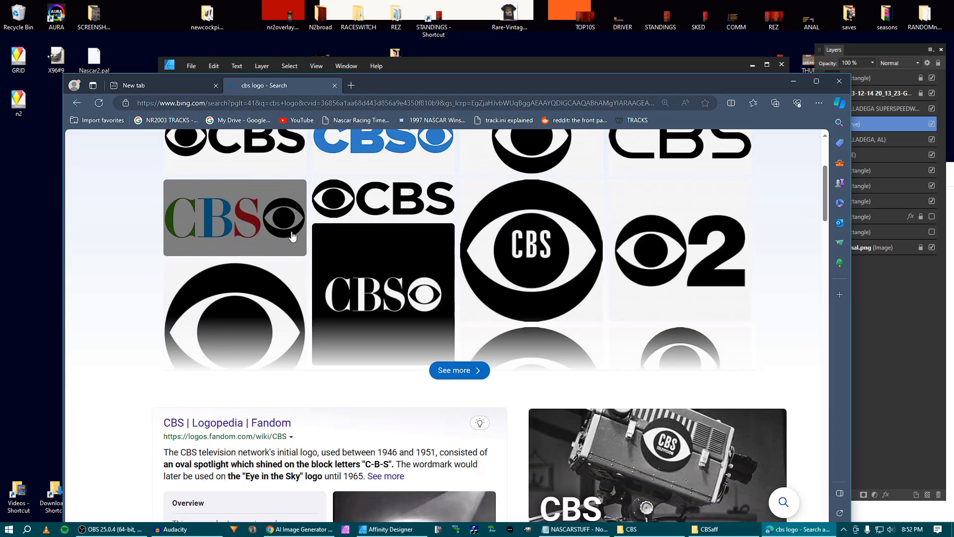
scroll(308, 240, "up", 2)
left_click(497, 267)
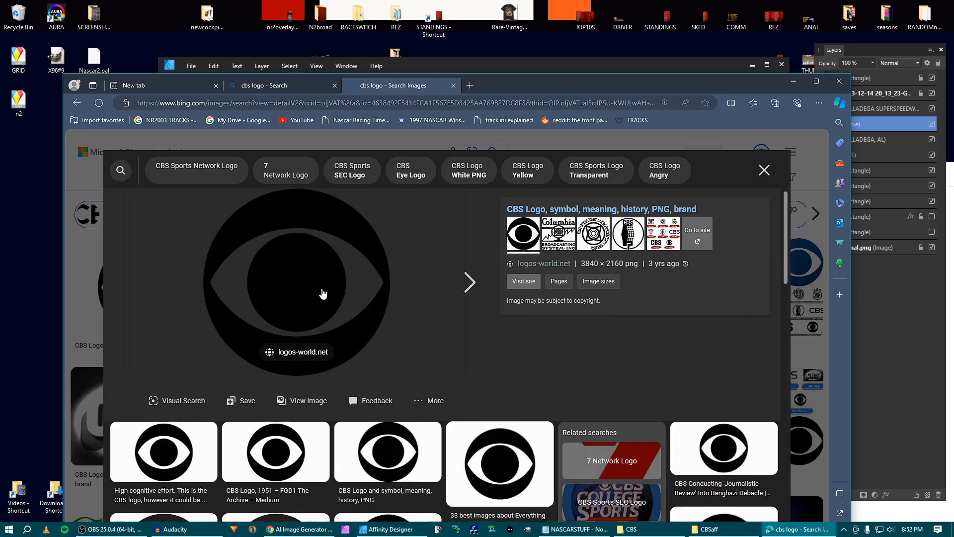
left_click_drag(316, 286, 375, 306)
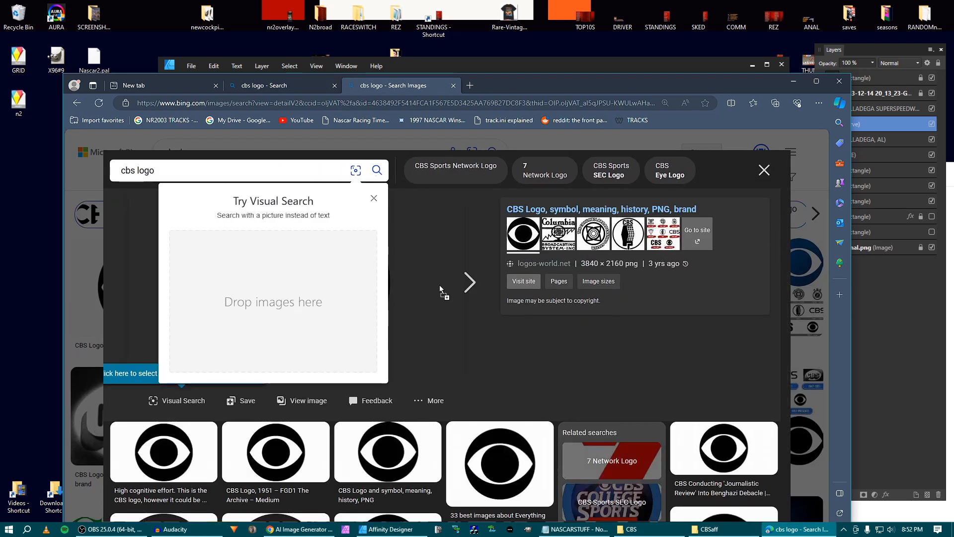
left_click_drag(440, 289, 436, 287)
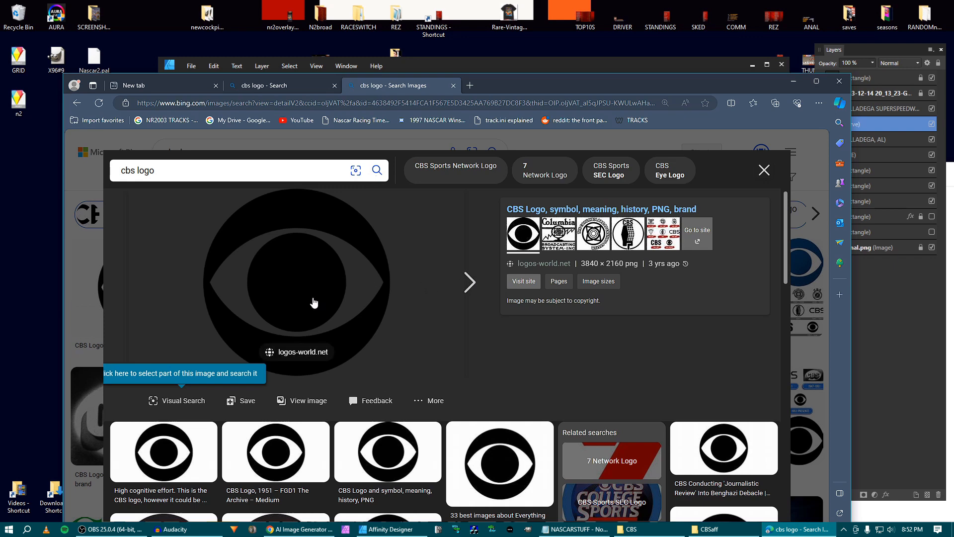
left_click(297, 400)
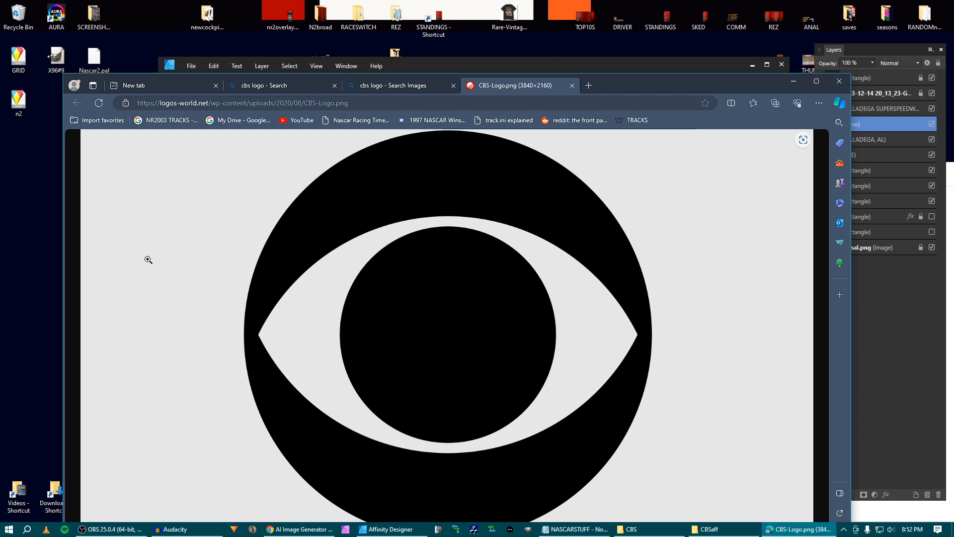
Save the logo image to the Desktop as the PNG file CBS-Logo and close the browser.
right_click(213, 219)
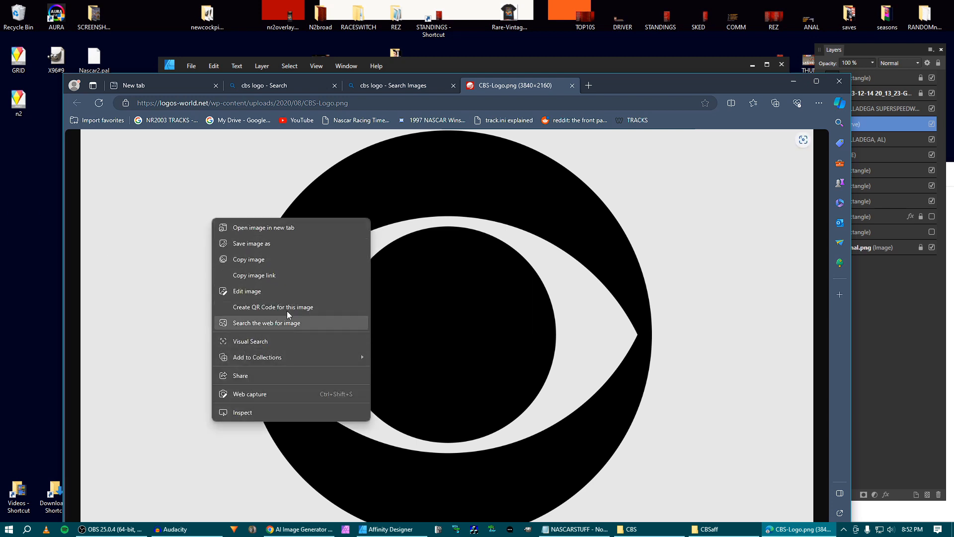
left_click(264, 244)
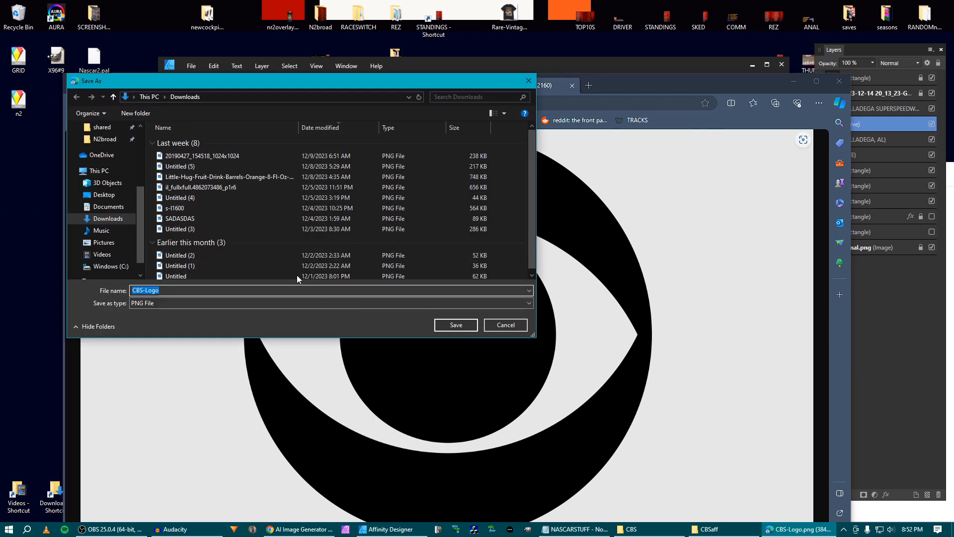
left_click(105, 195)
left_click(448, 324)
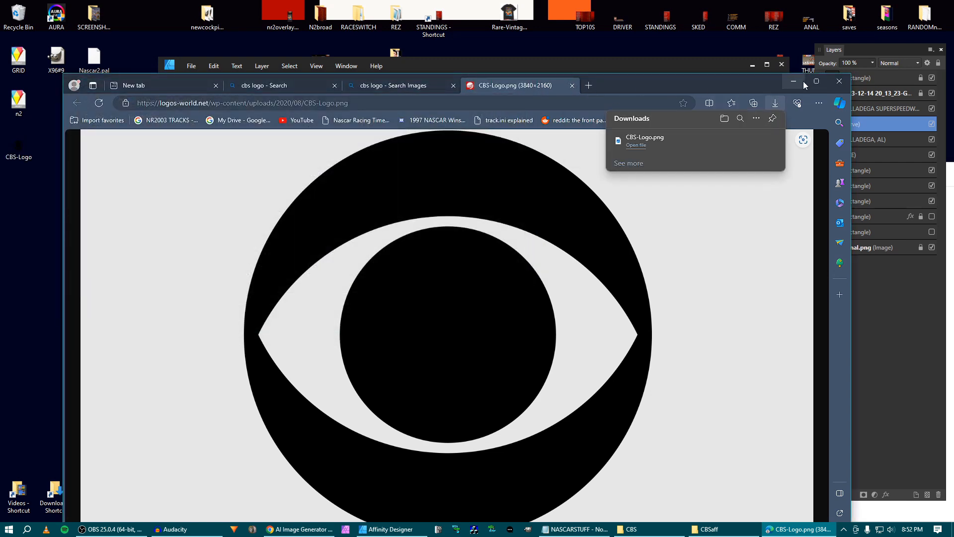
left_click(841, 80)
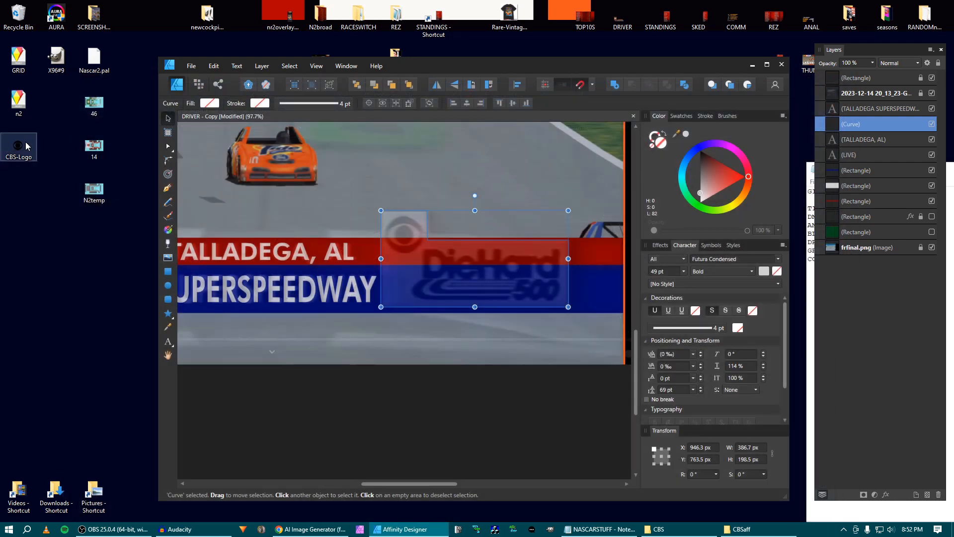
Place CBS-Logo.png from the desktop into the Talladega document and scale it down to about 395 by 222 px.
left_click_drag(23, 145, 394, 214)
scroll(402, 258, "down", 5)
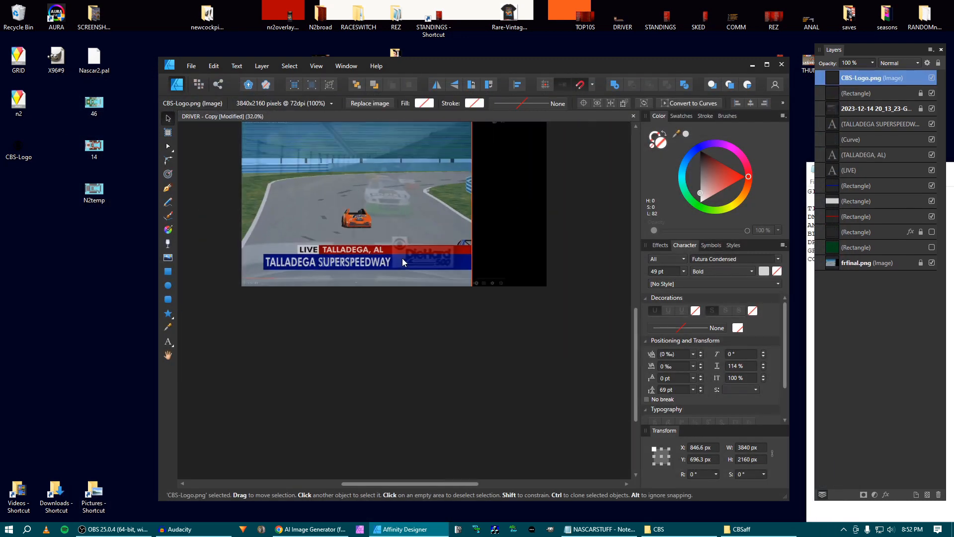
left_click_drag(386, 256, 348, 230)
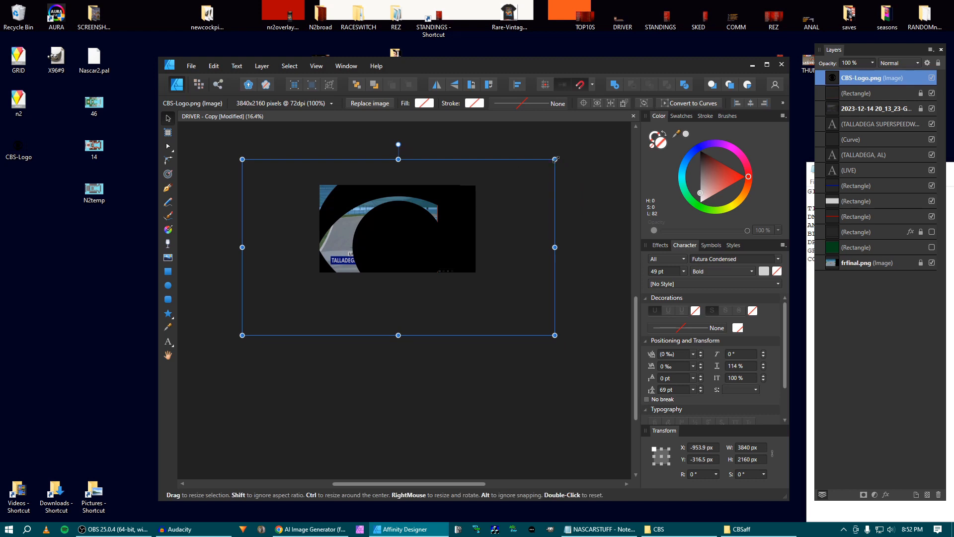
left_click_drag(555, 159, 374, 227)
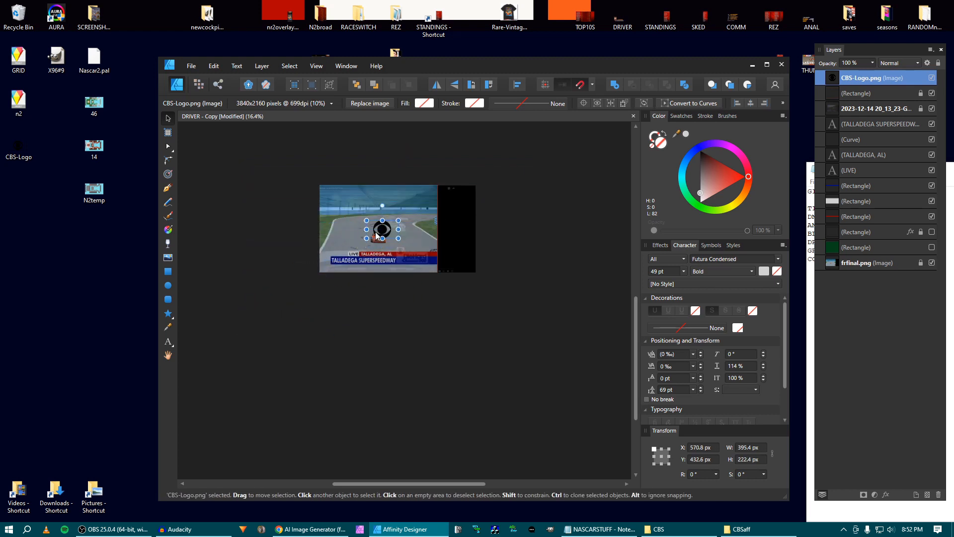
scroll(372, 227, "up", 5)
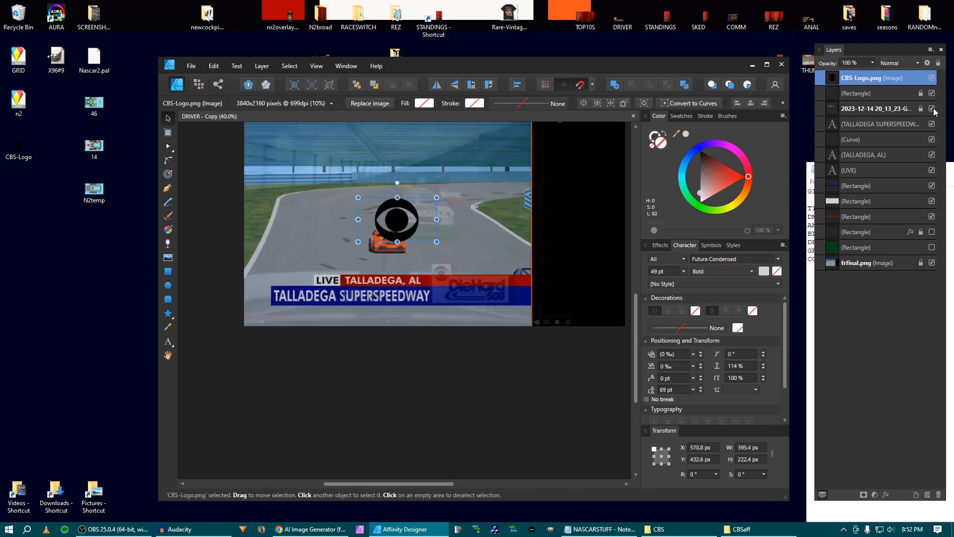
Raise the reference screenshot layer's opacity to 100%.
left_click(932, 109)
left_click(874, 95)
left_click(875, 108)
left_click_drag(872, 62, 949, 80)
scroll(450, 279, "up", 6)
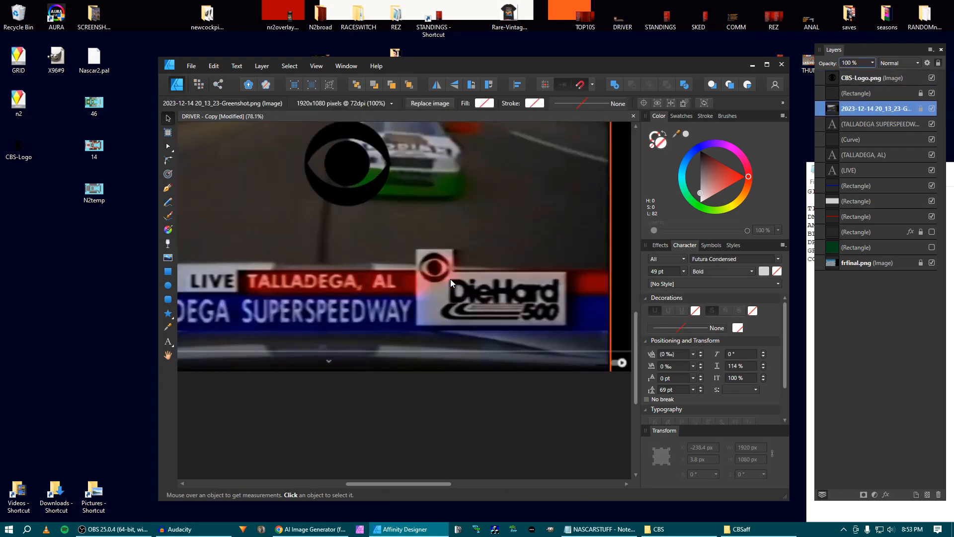
scroll(435, 273, "down", 5)
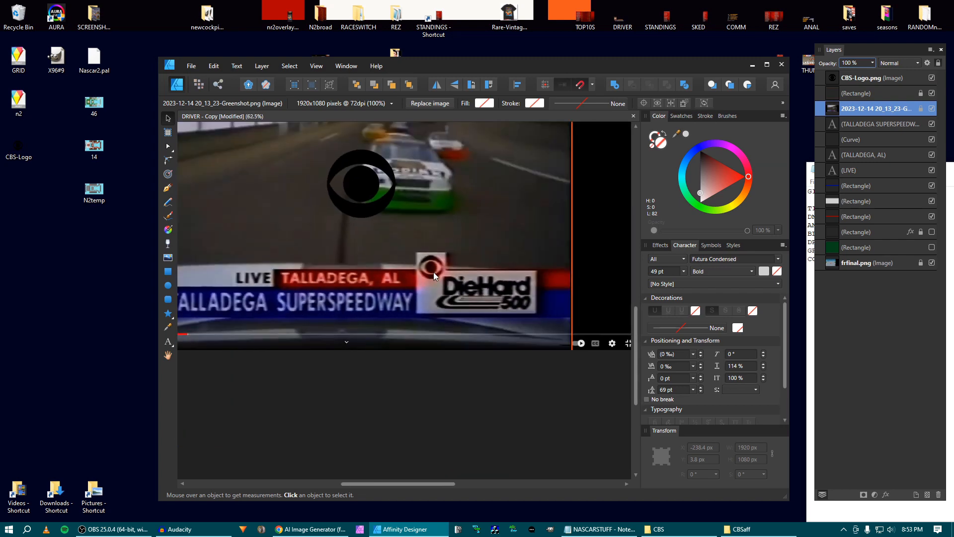
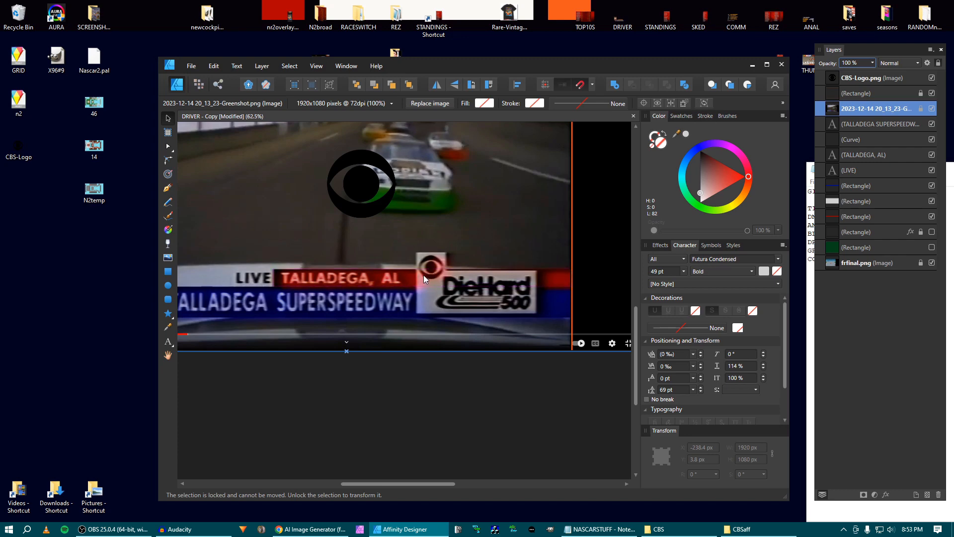
Move the placed CBS logo over the reference's raised logo box.
left_click(369, 187)
left_click_drag(369, 187, 437, 269)
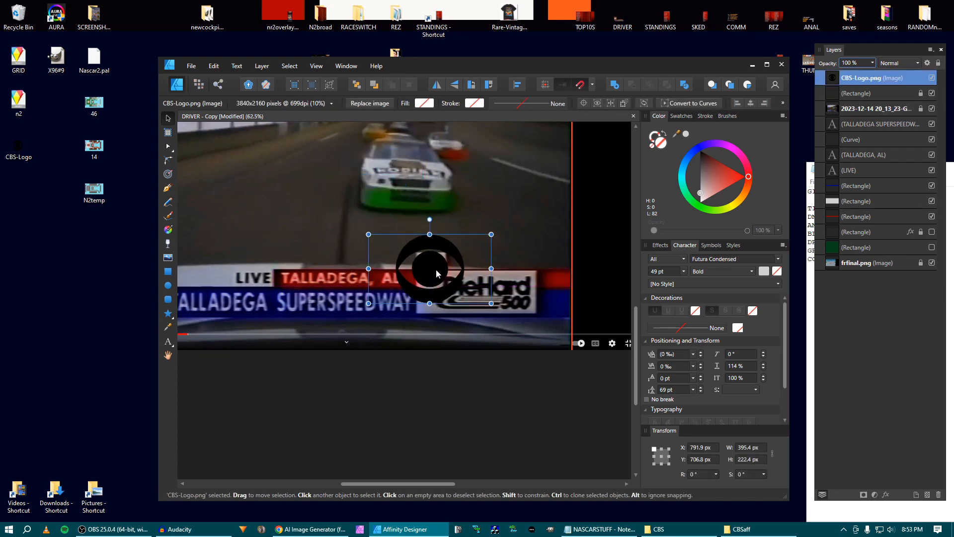
scroll(438, 271, "up", 5)
scroll(458, 306, "down", 5)
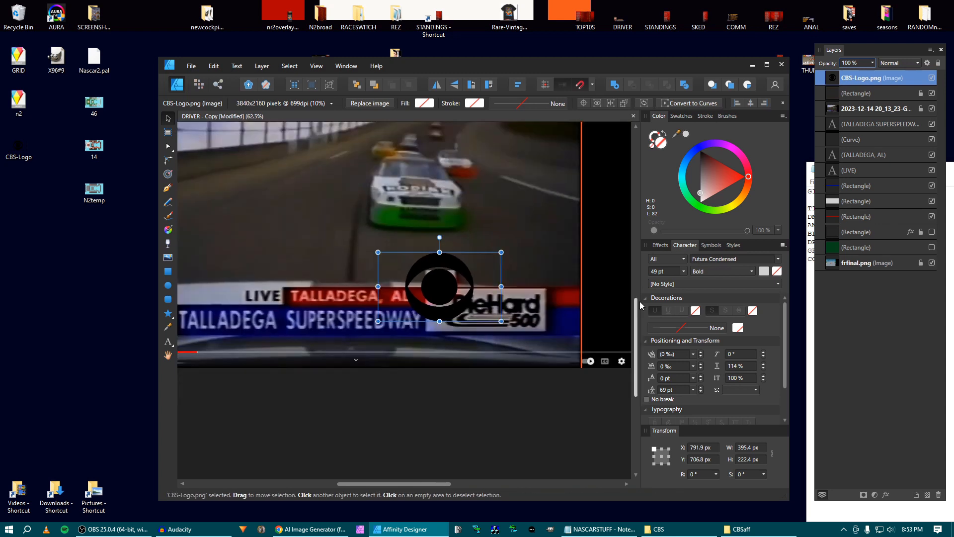
left_click_drag(434, 319, 481, 325)
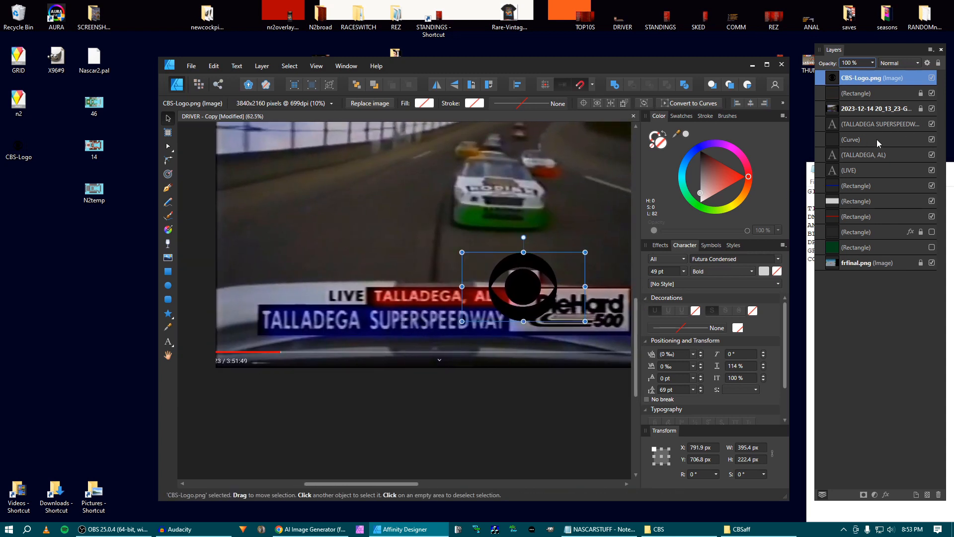
Add a Color Overlay effect at 100% opacity to the CBS logo, using a near-black colour sampled from the reference.
left_click(660, 246)
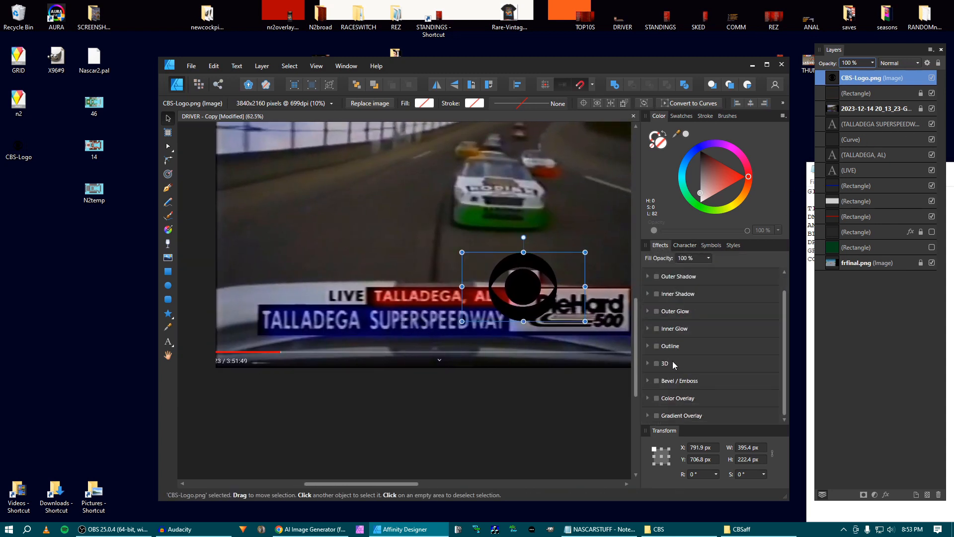
left_click(656, 398)
scroll(678, 401, "down", 2)
left_click(690, 385)
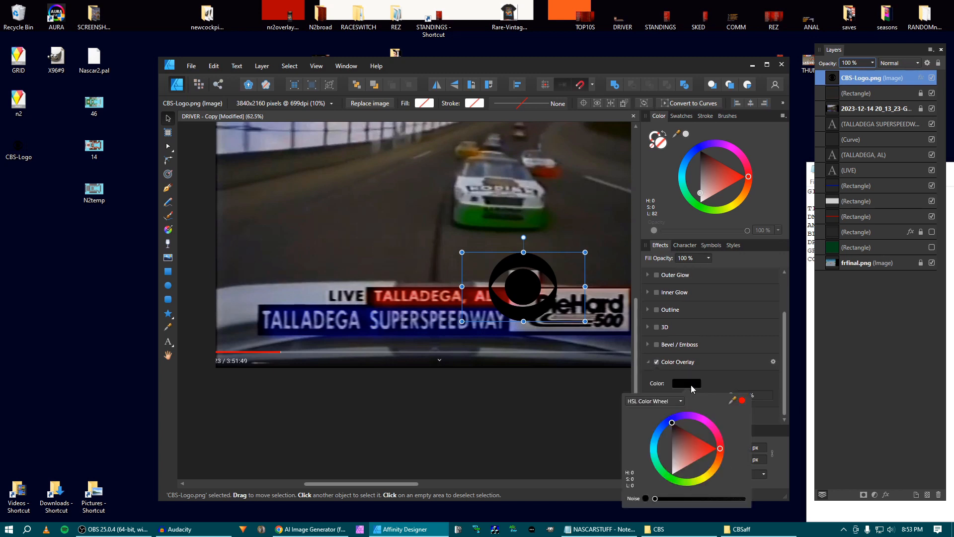
left_click_drag(732, 402, 661, 118)
left_click(742, 401)
left_click(513, 285)
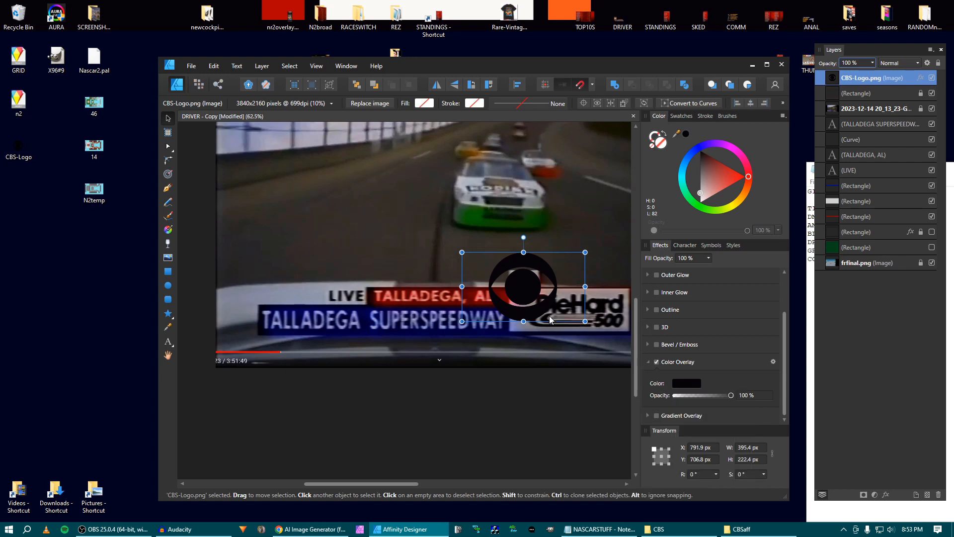
Scale the CBS logo to about 132 by 74 px and align it exactly over the eye logo in the reference.
scroll(550, 317, "up", 3)
left_click_drag(619, 327, 535, 262)
scroll(432, 230, "up", 2)
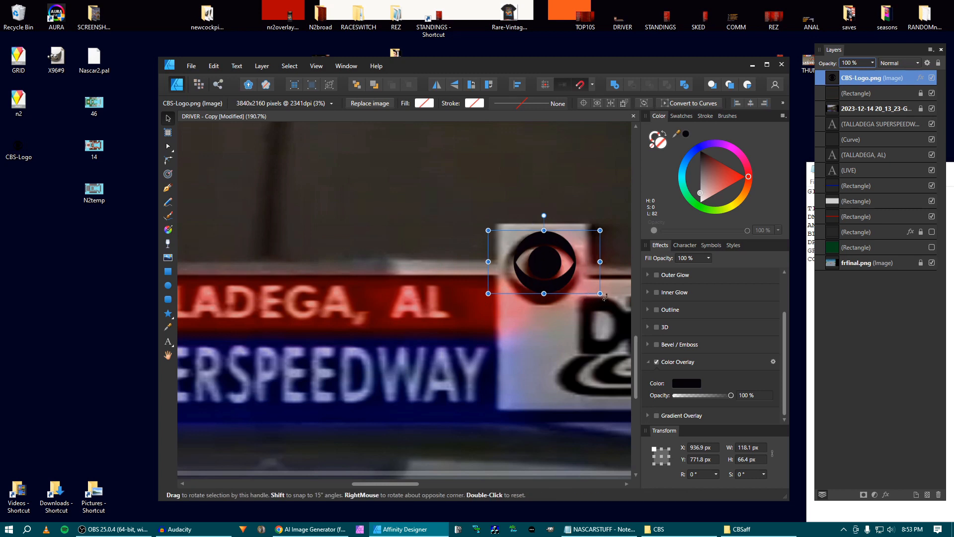
left_click_drag(600, 293, 612, 301)
left_click_drag(555, 276, 546, 276)
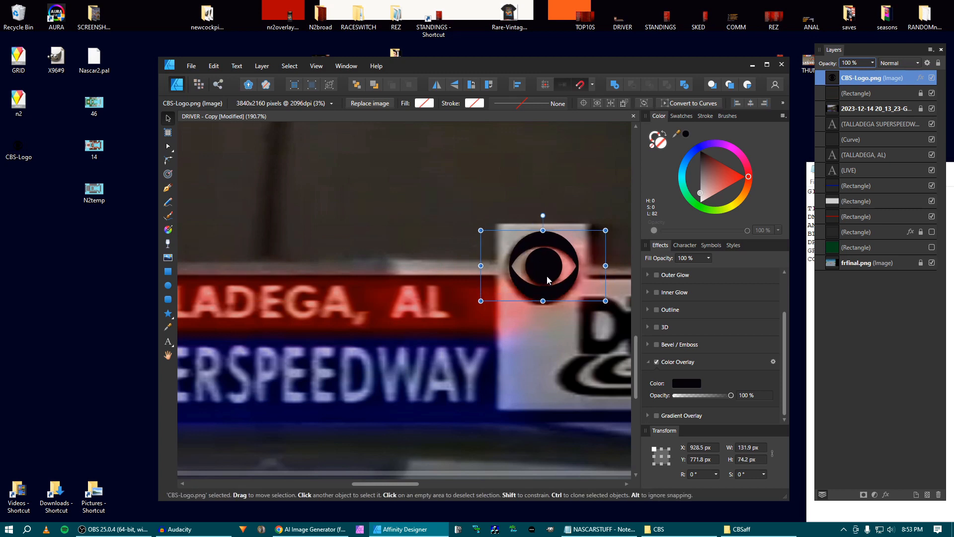
key("Down")
key("Down")
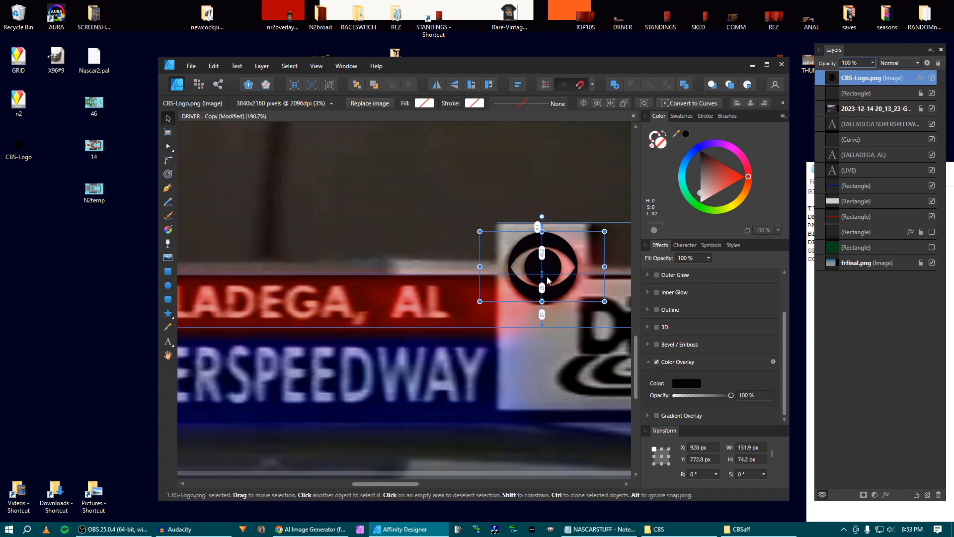
scroll(503, 266, "down", 5)
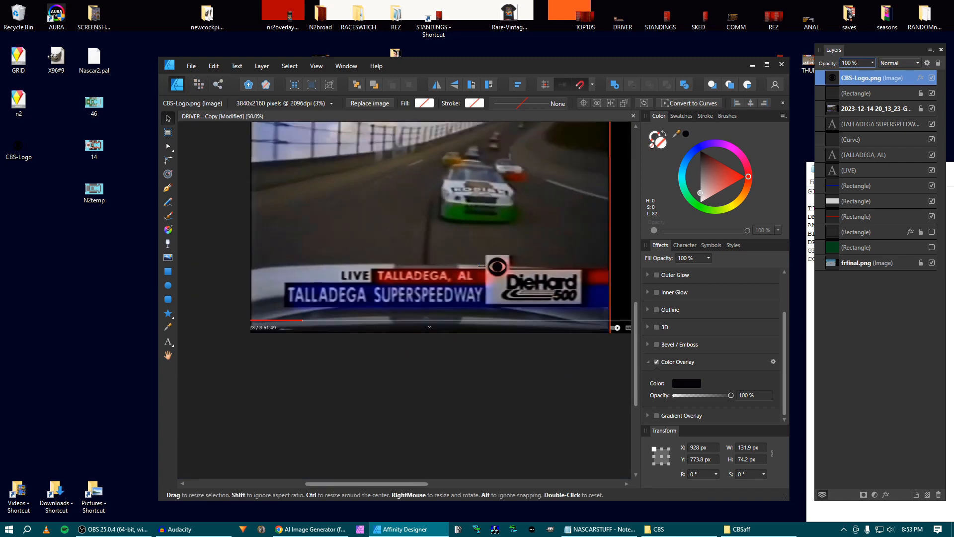
scroll(397, 290, "up", 1)
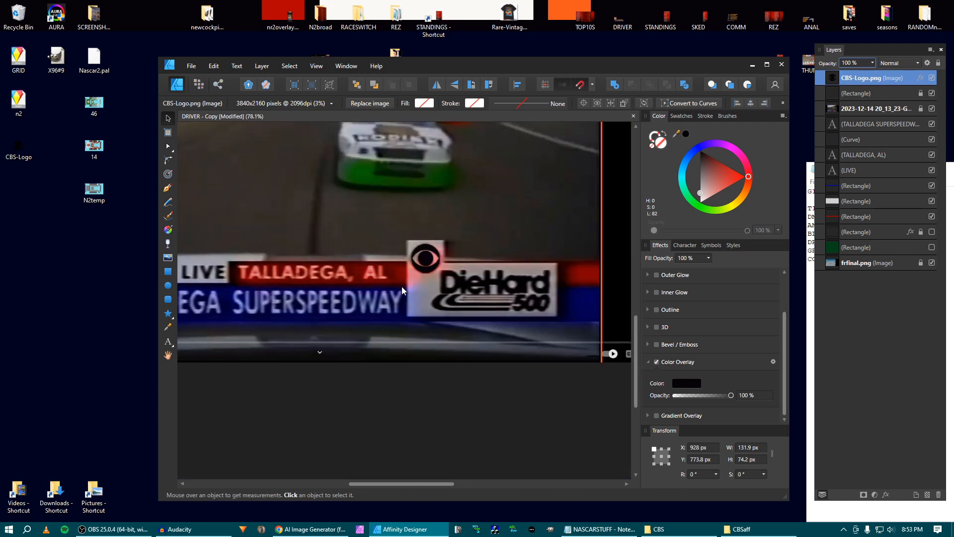
Hide the reference screenshot and fill the traced logo panel curve with the light grey sampled from the LIVE box.
left_click(932, 108)
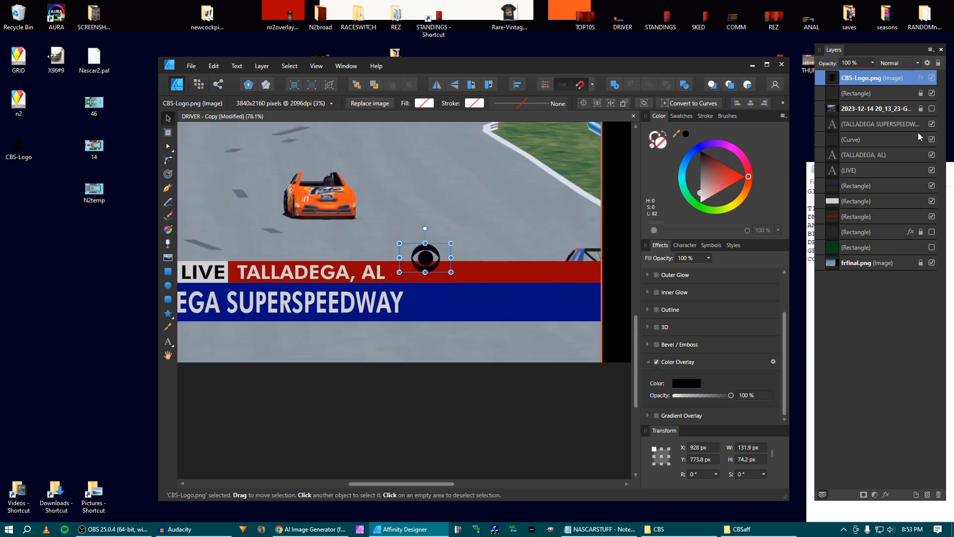
left_click(871, 142)
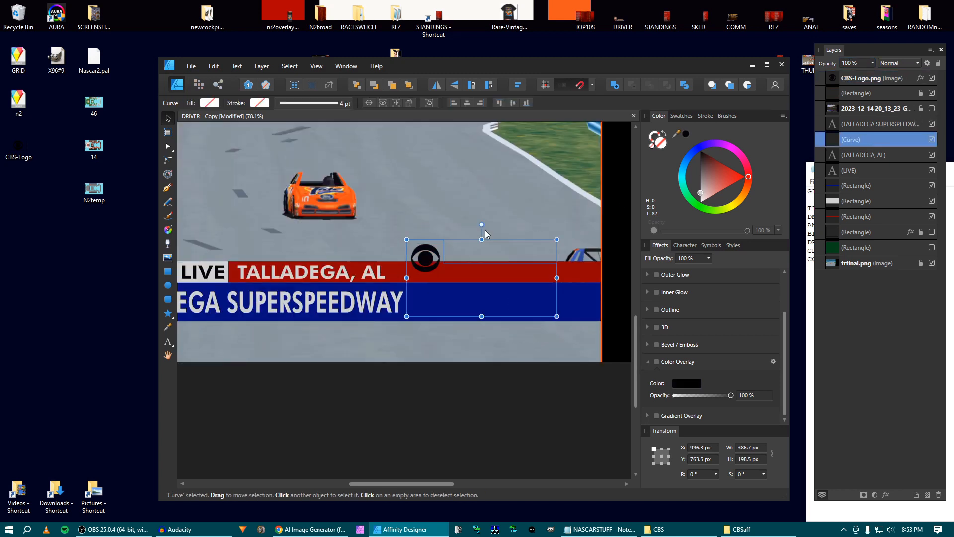
scroll(268, 223, "left", 2)
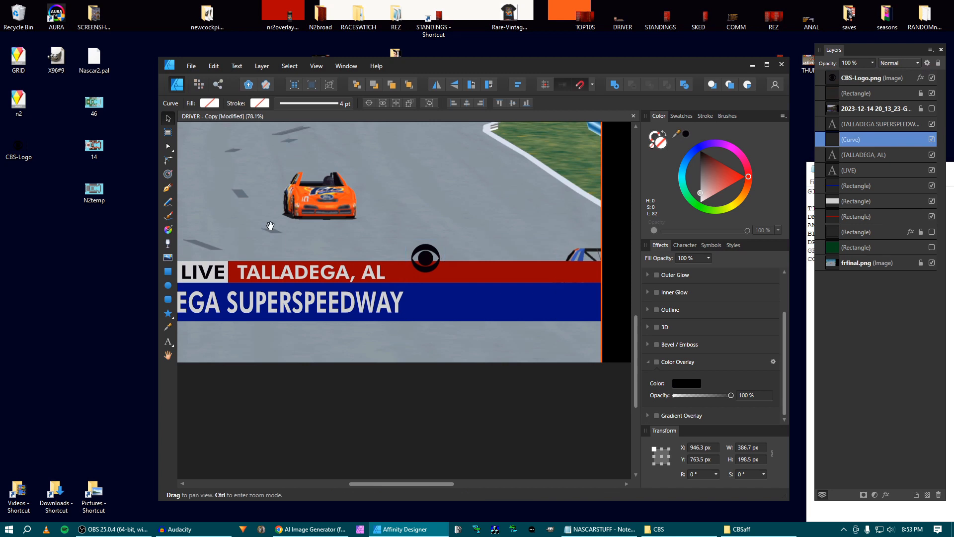
left_click_drag(679, 137, 263, 263)
left_click(686, 134)
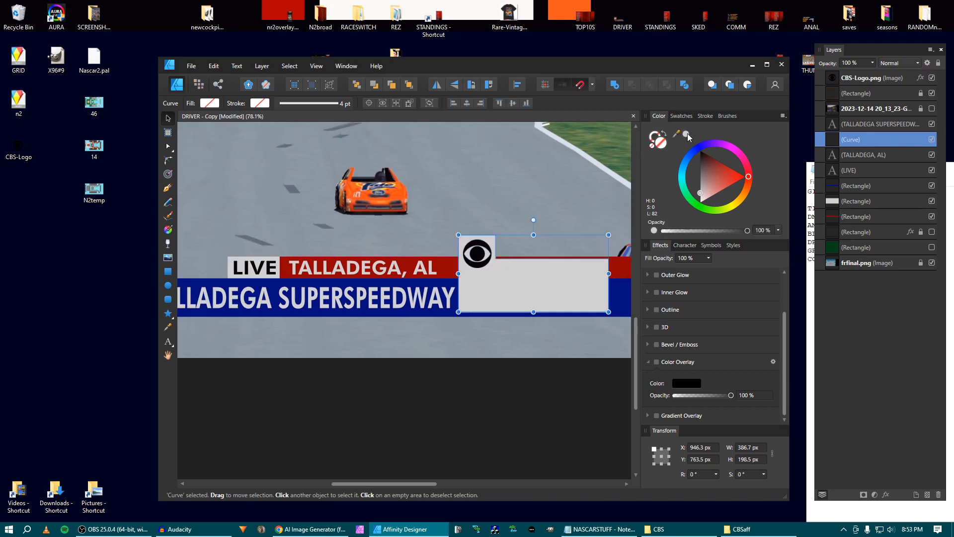
scroll(511, 202, "down", 2)
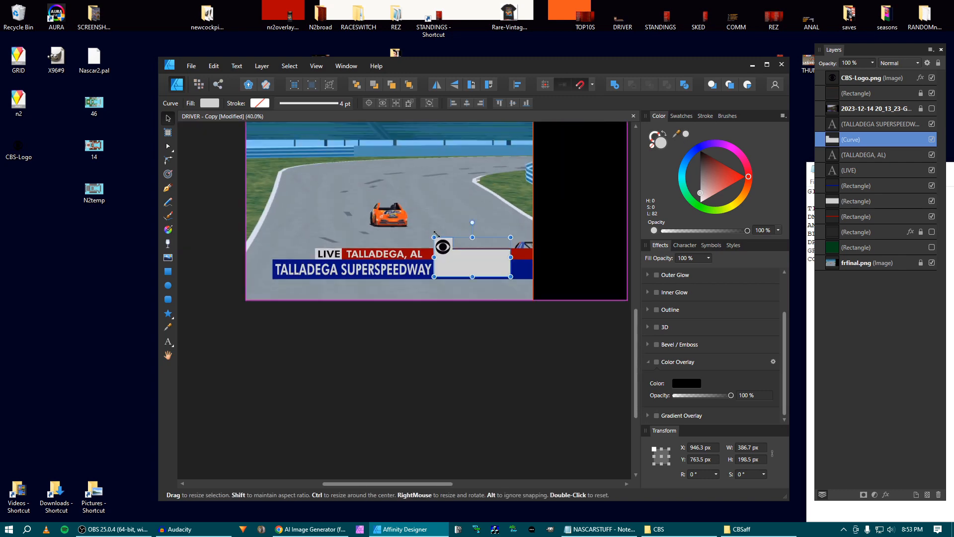
Examine how the CBS logo sits on the light box beside the TALLADEGA SUPERSPEEDWAY title bar.
scroll(437, 234, "up", 2)
scroll(436, 234, "up", 3)
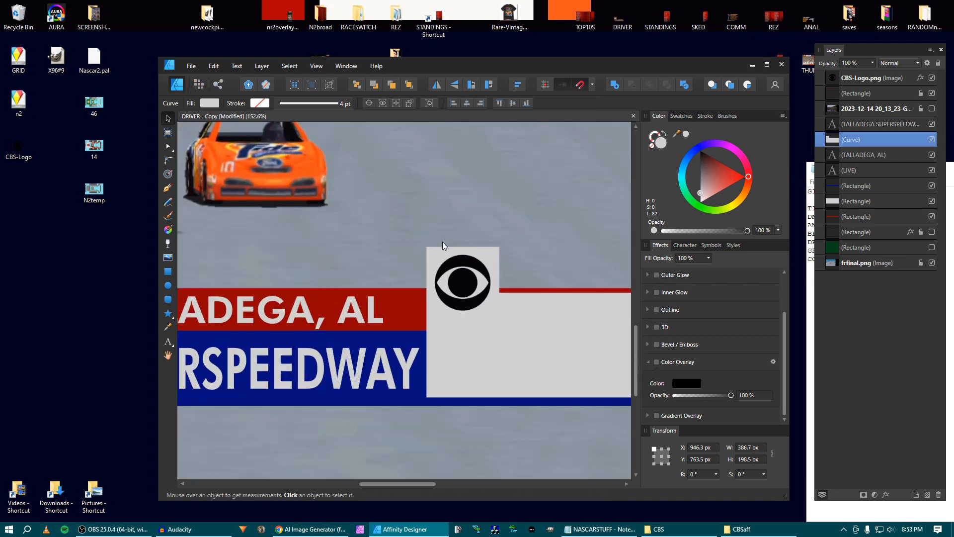
left_click(461, 285)
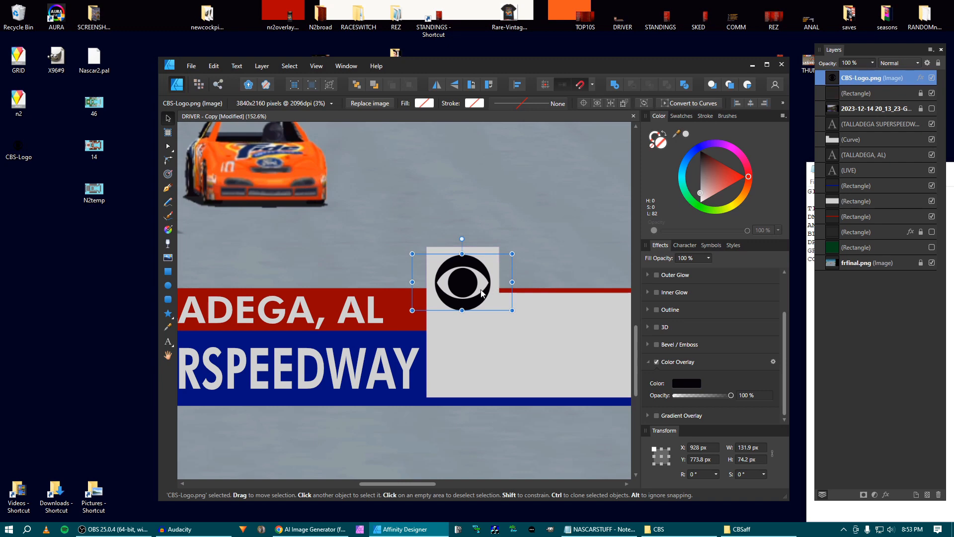
scroll(480, 292, "down", 4)
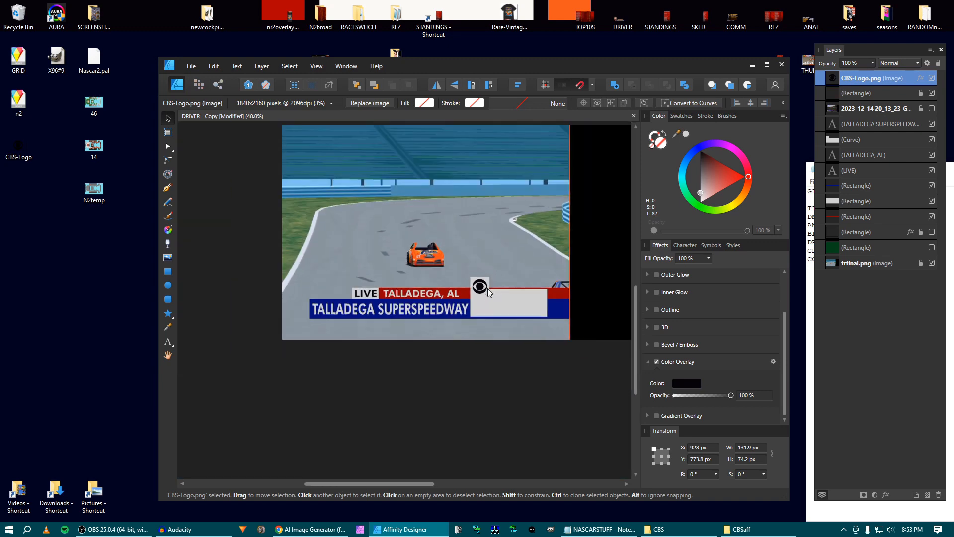
scroll(448, 297, "up", 1)
scroll(448, 294, "right", 2)
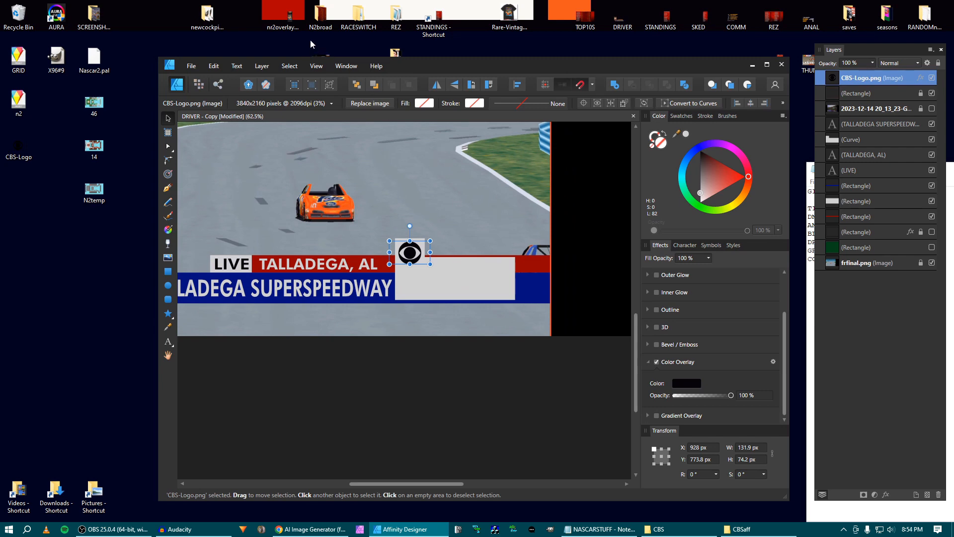
Open the nr2overlayFULL document from the desktop and select the group containing the NASCAR Racing 2 logo.
double_click(292, 23)
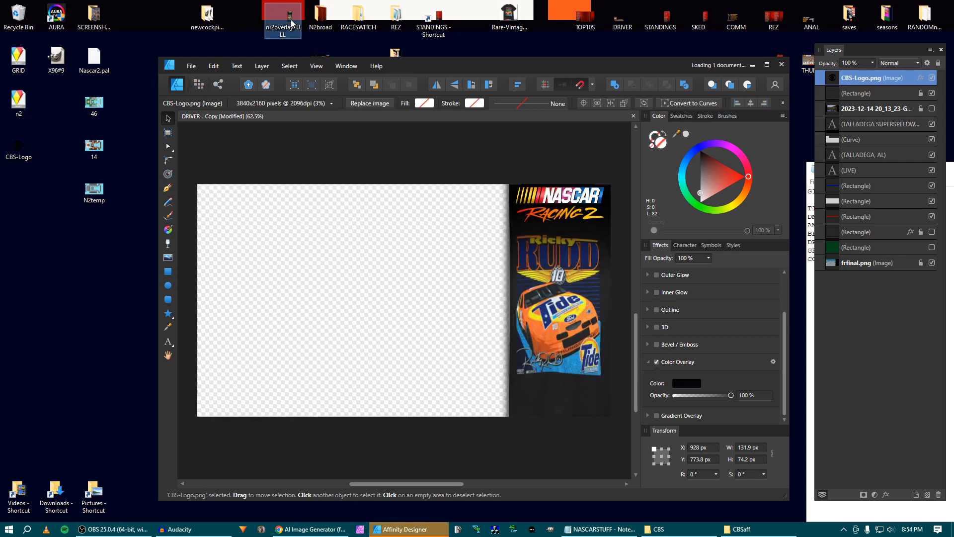
left_click(581, 202)
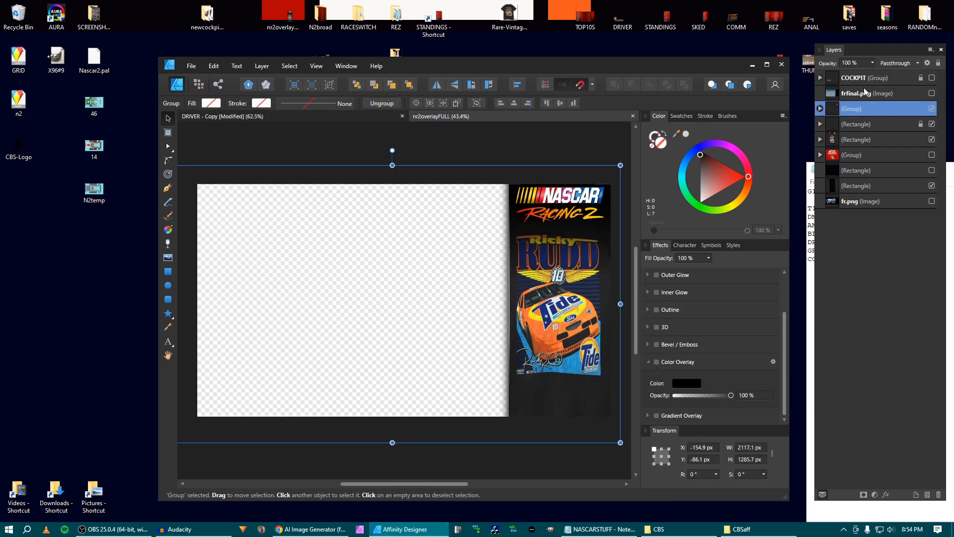
Preview the alternative side-panel artwork by temporarily hiding the Rare-Vintage and s-l1600 images inside the rectangle layer.
left_click(821, 140)
left_click(932, 155)
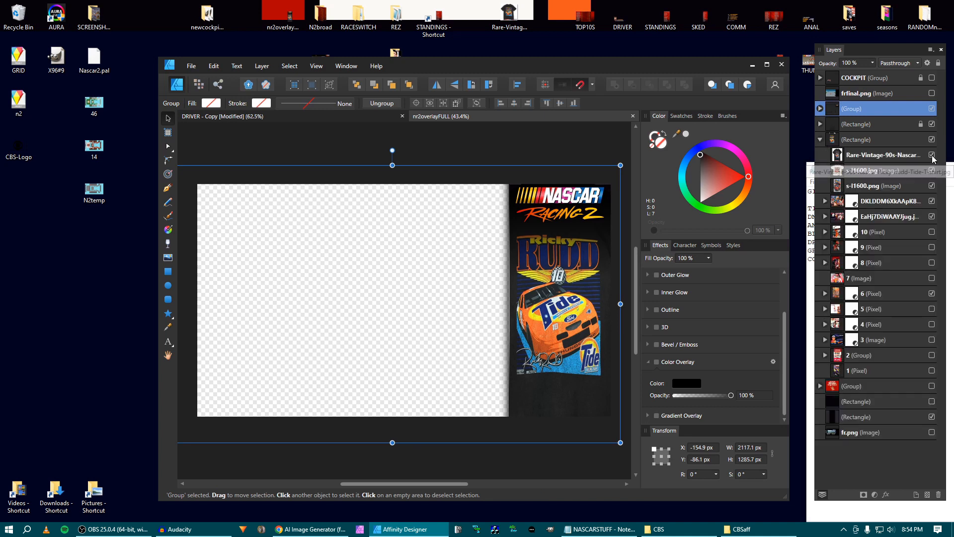
left_click(933, 170)
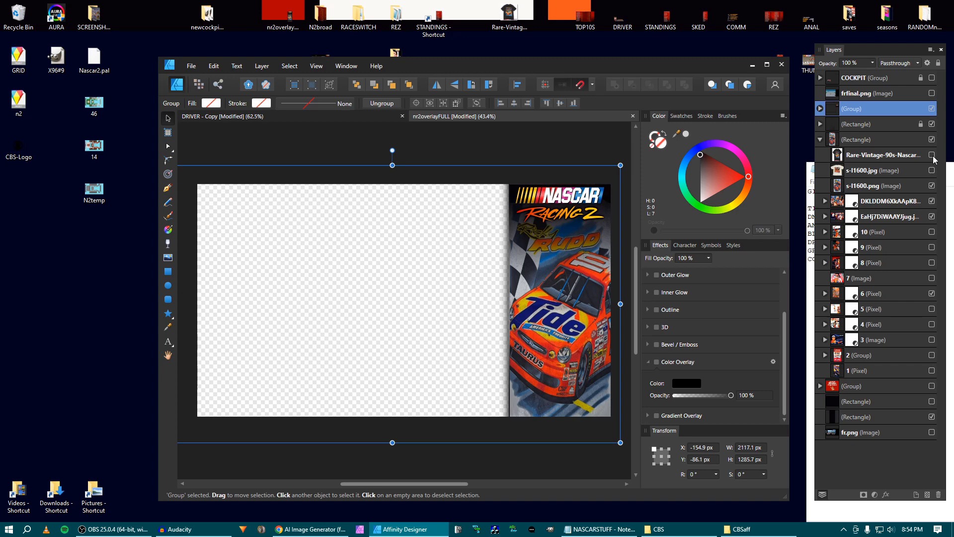
left_click(932, 155)
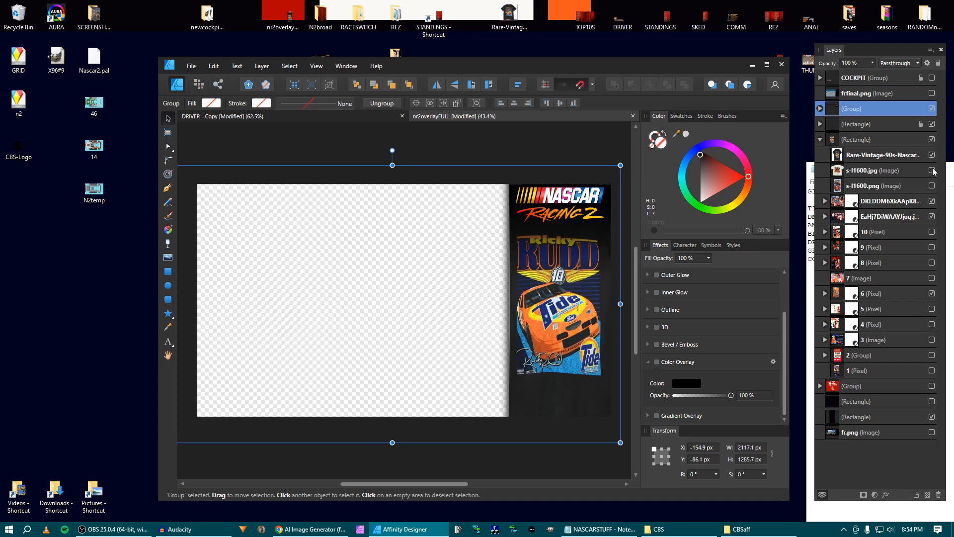
left_click(932, 155)
left_click(931, 186)
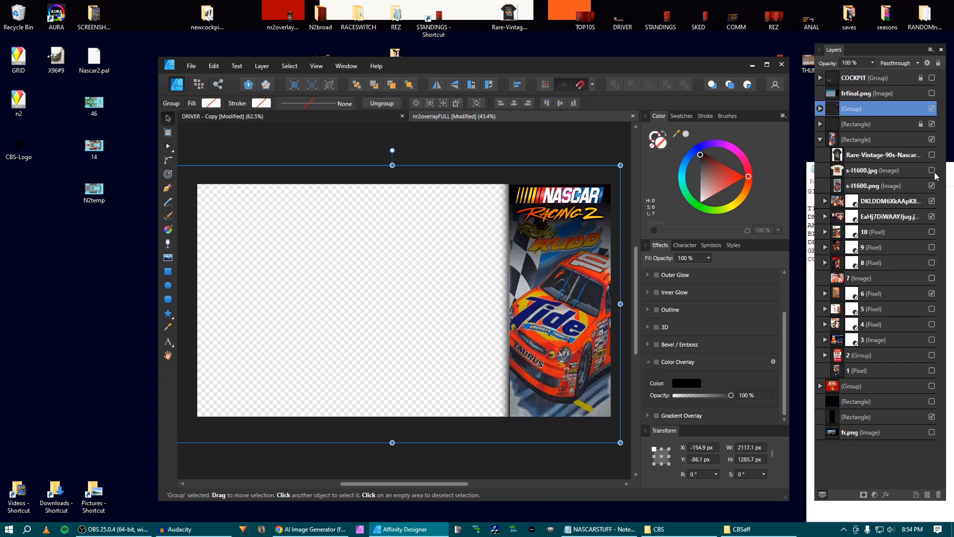
left_click(932, 170)
left_click(932, 155)
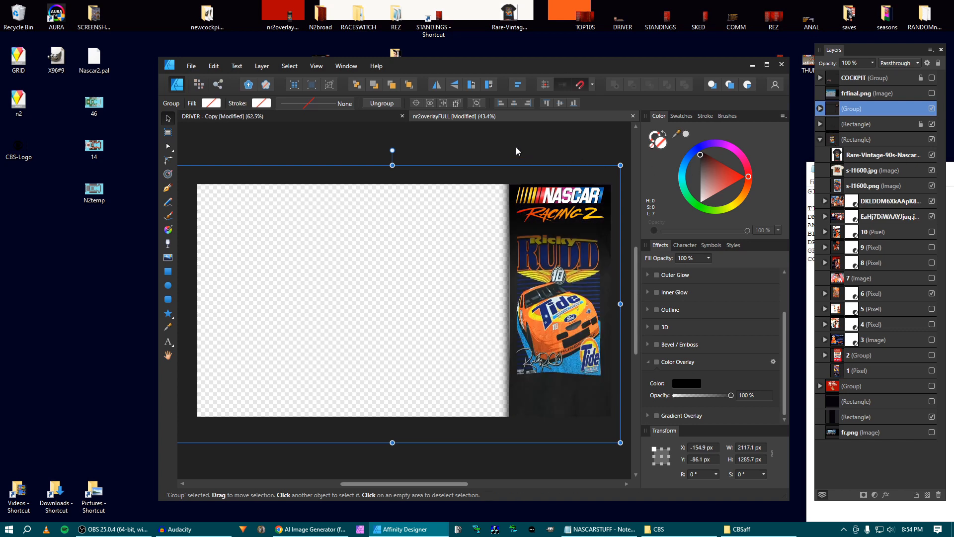
Copy the NASCAR and Racing 2 logo groups from inside the overlay group, and close nr2overlayFULL without saving.
left_click(821, 109)
left_click(844, 157)
left_click(844, 169, "shift")
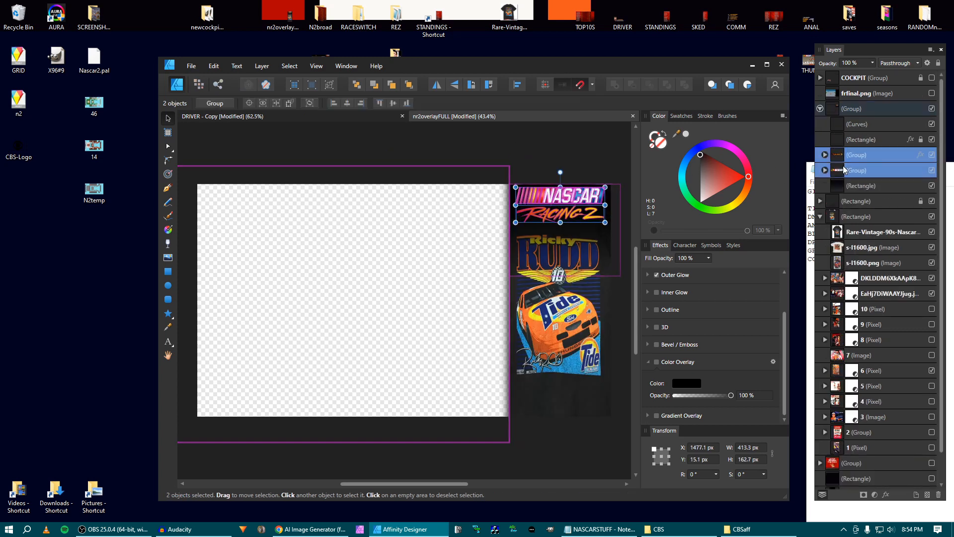
key("ctrl+w")
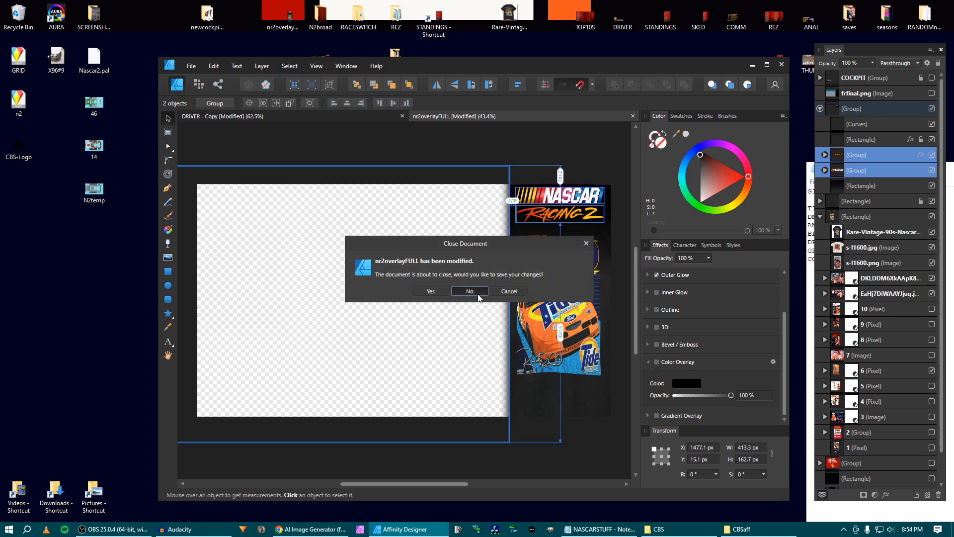
left_click(477, 294)
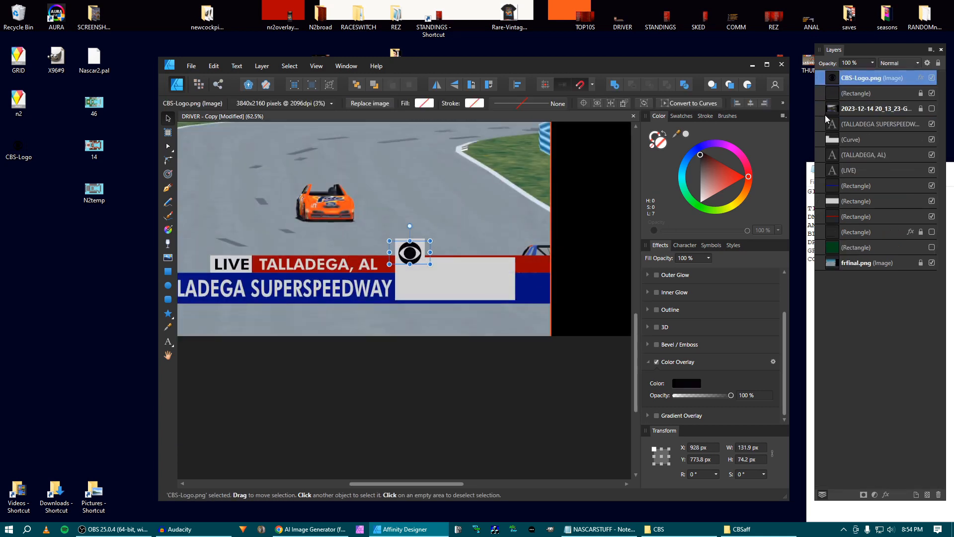
Move the CBS-Logo.png layer directly above the light Curve layer and paste the copied logo groups between them.
left_click_drag(834, 82, 836, 129)
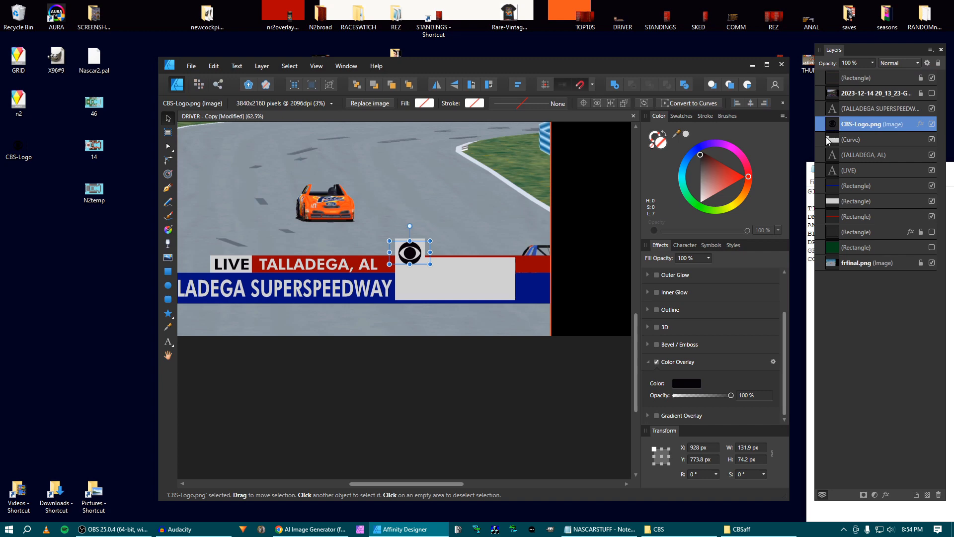
left_click(827, 141)
key("ctrl+v")
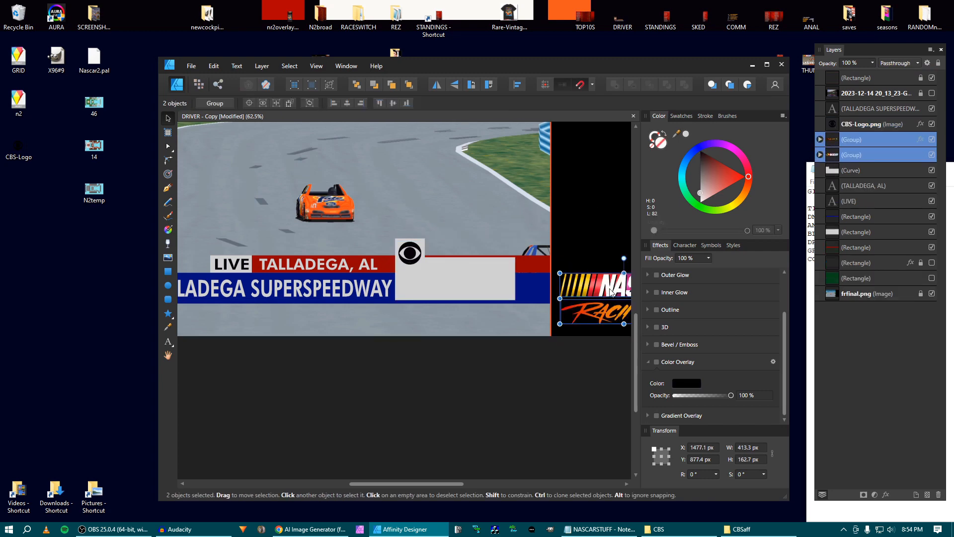
Scale the pasted NASCAR Racing 2 logos to about 262 × 103 px and place them on the light box.
left_click_drag(611, 292, 459, 267)
scroll(460, 268, "up", 3)
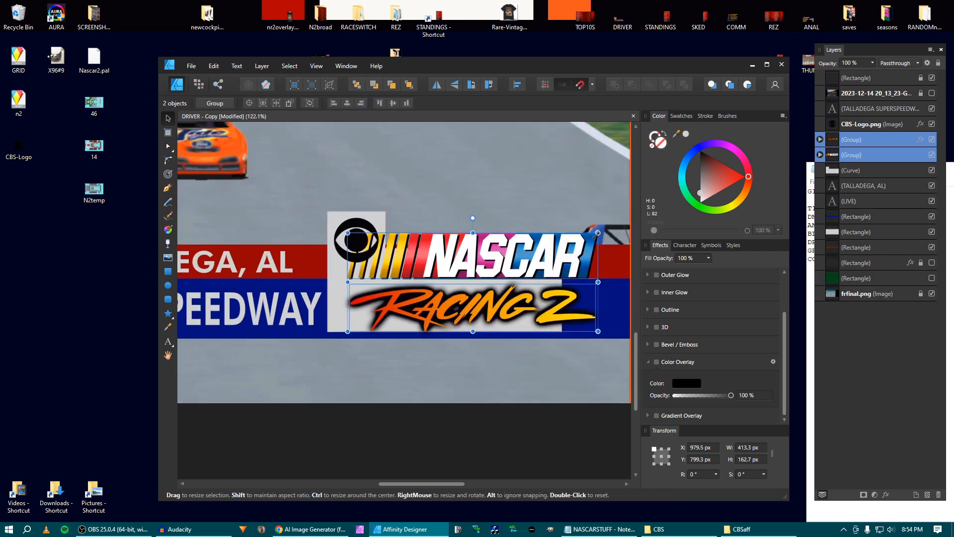
left_click_drag(598, 233, 506, 269)
left_click_drag(438, 291, 472, 278)
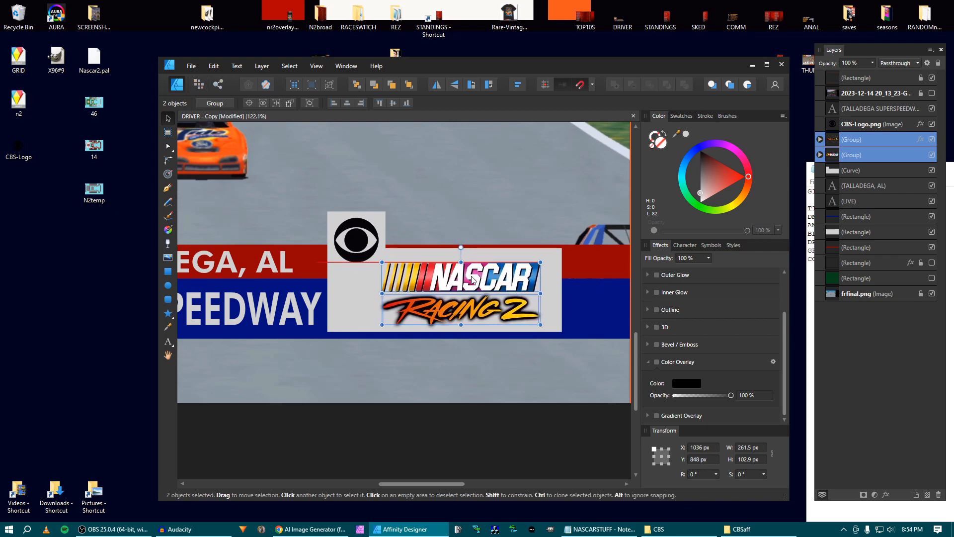
Review the finished title graphic as a whole and save the DRIVER - Copy document.
scroll(463, 339, "down", 5)
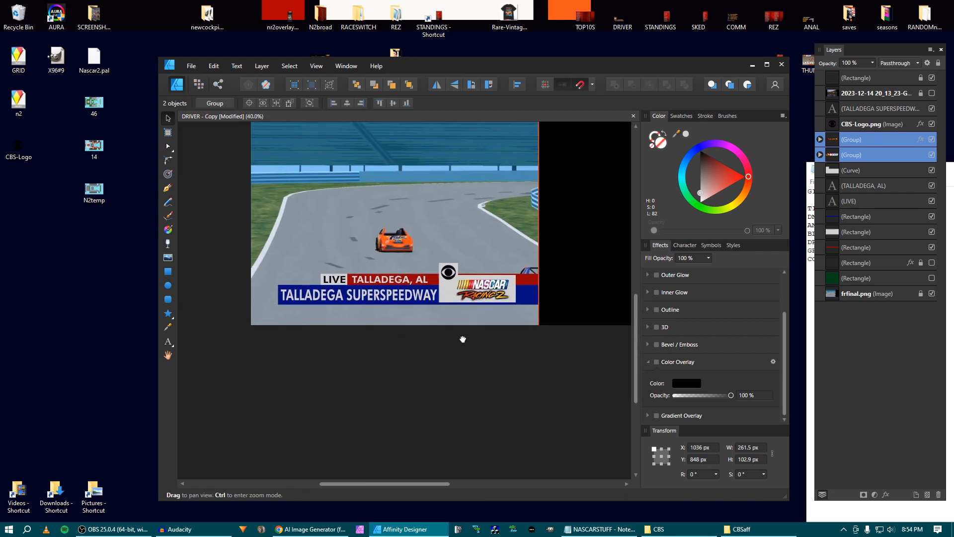
scroll(454, 348, "up", 1)
scroll(455, 348, "up", 1)
scroll(455, 348, "down", 1)
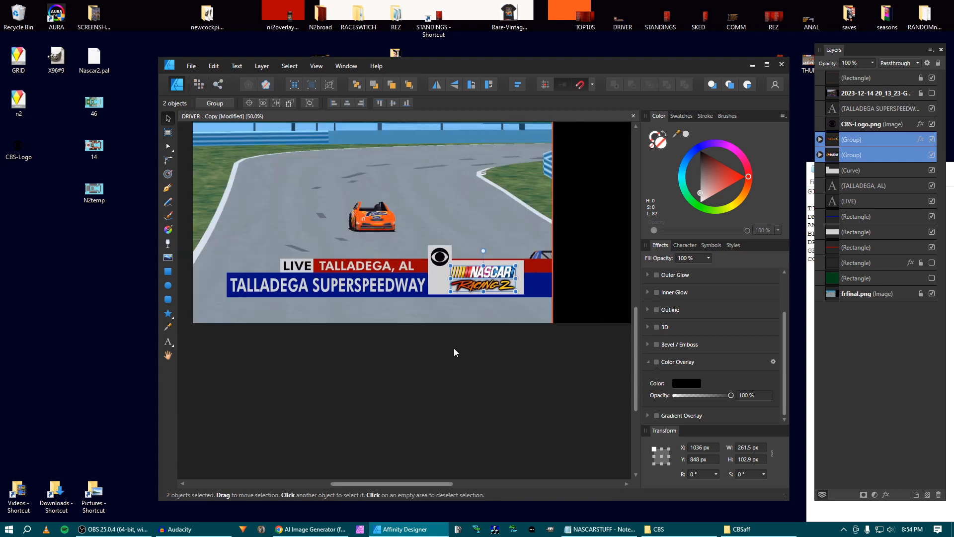
scroll(454, 352, "down", 1)
key("ctrl+s")
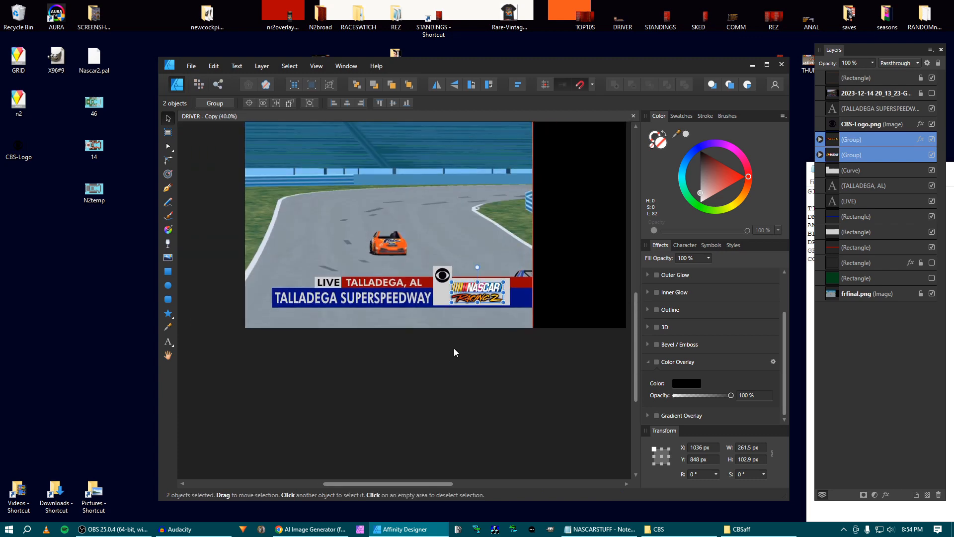
left_click(880, 99)
left_click(932, 93)
left_click(873, 63)
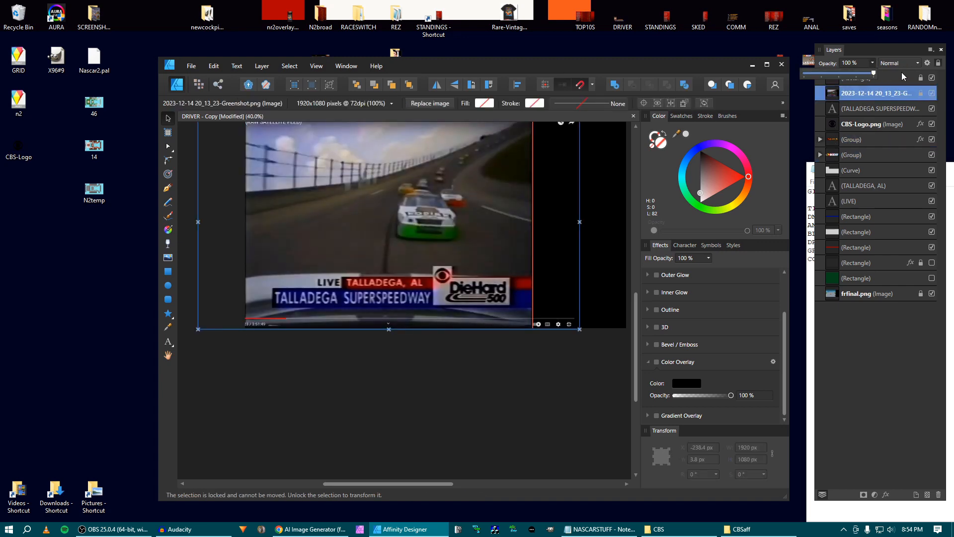
mouse_move(874, 73)
left_mouse_down()
mouse_move(802, 73)
mouse_move(900, 73)
mouse_move(811, 77)
mouse_move(878, 78)
left_mouse_up()
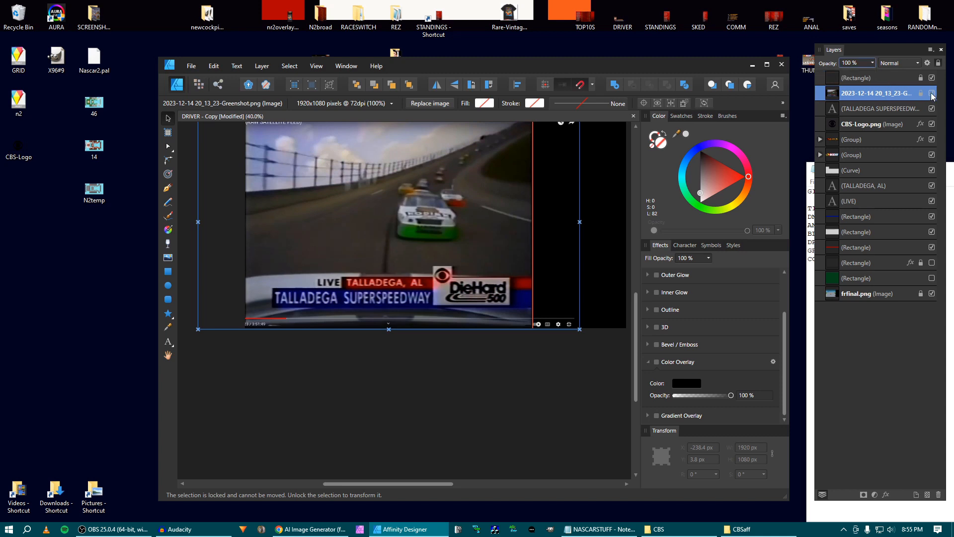
Deselect everything, save and close the DRIVER - Copy document, and minimise the program window.
left_click(484, 402)
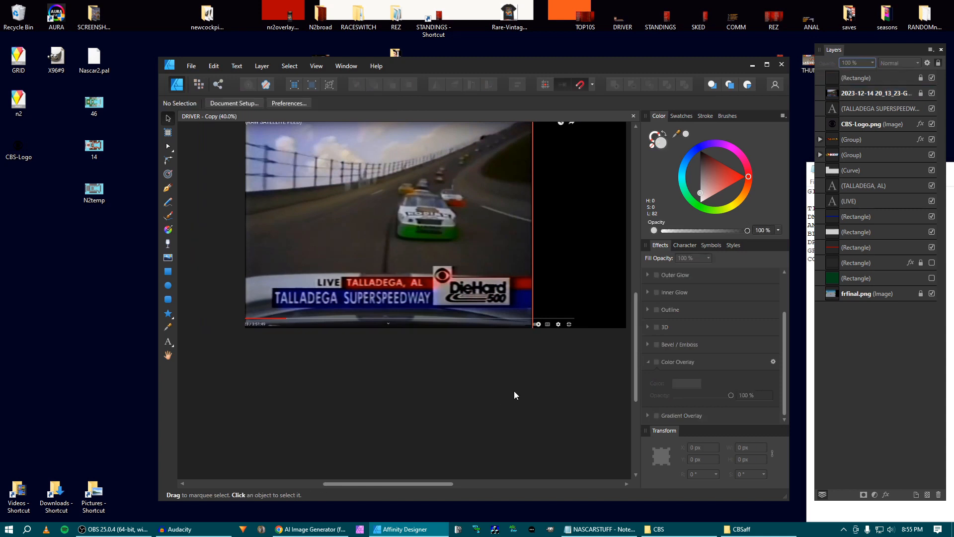
key("ctrl+w")
left_click(753, 65)
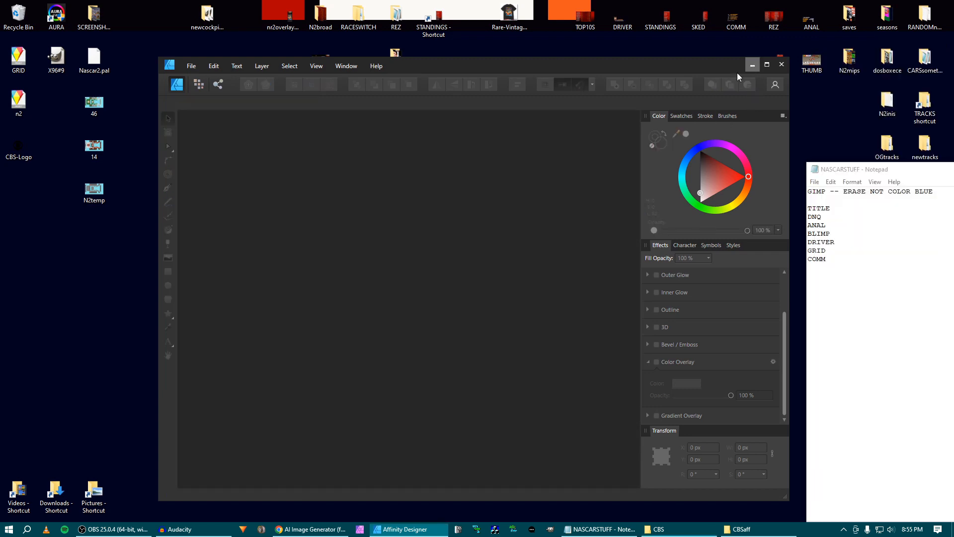
Open the CBSaff folder from the desktop and display its contents as extra large icons.
double_click(208, 232)
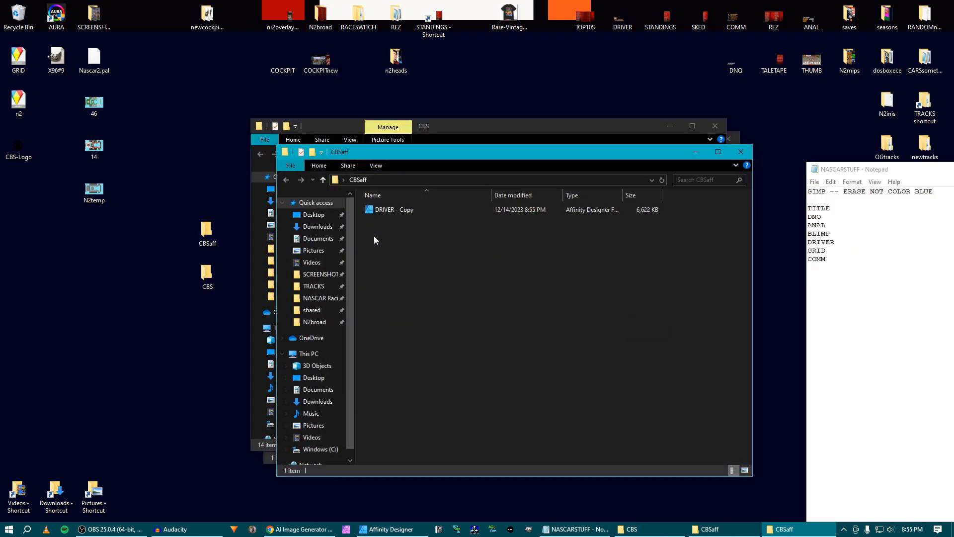
left_click(376, 166)
left_click(395, 179)
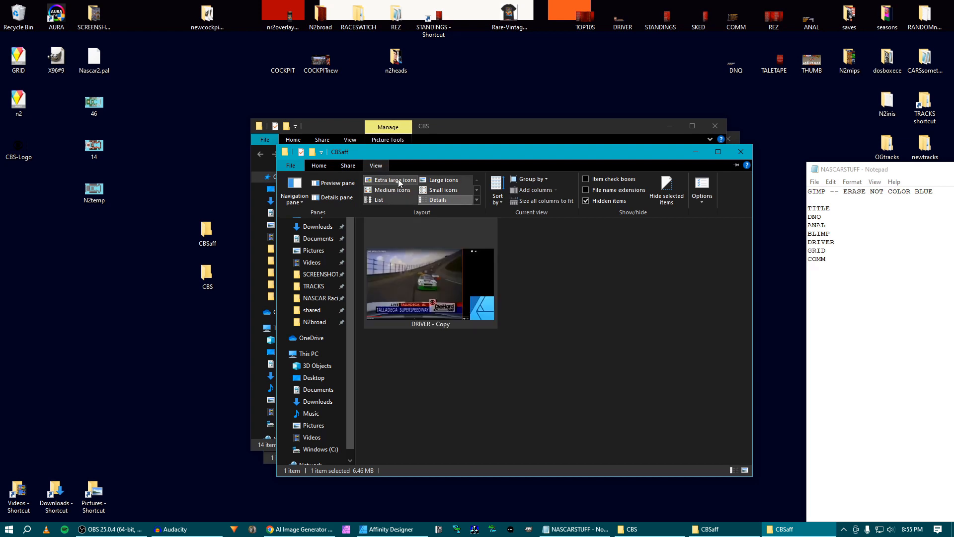
Rename the DRIVER - Copy design file as TITLE.
left_click(427, 324)
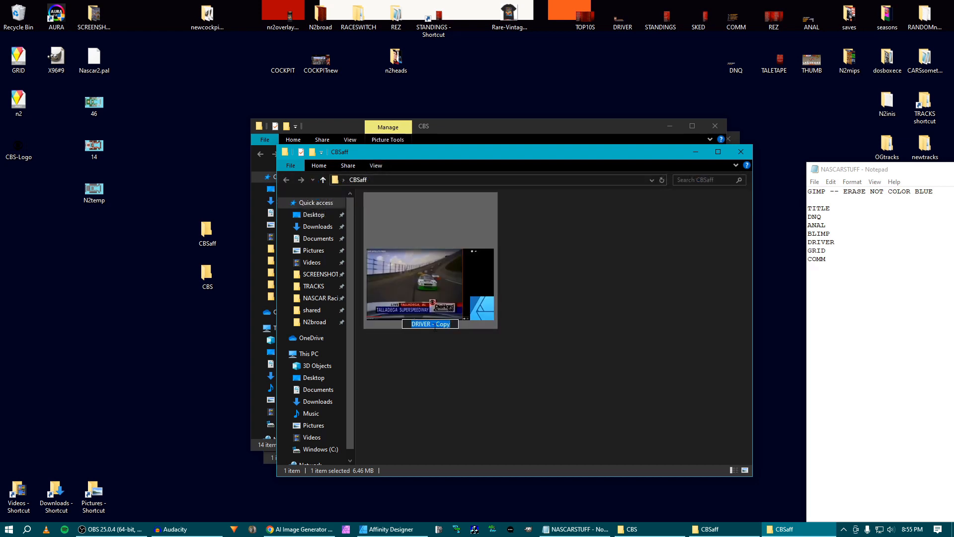
type("TITLE")
key("Return")
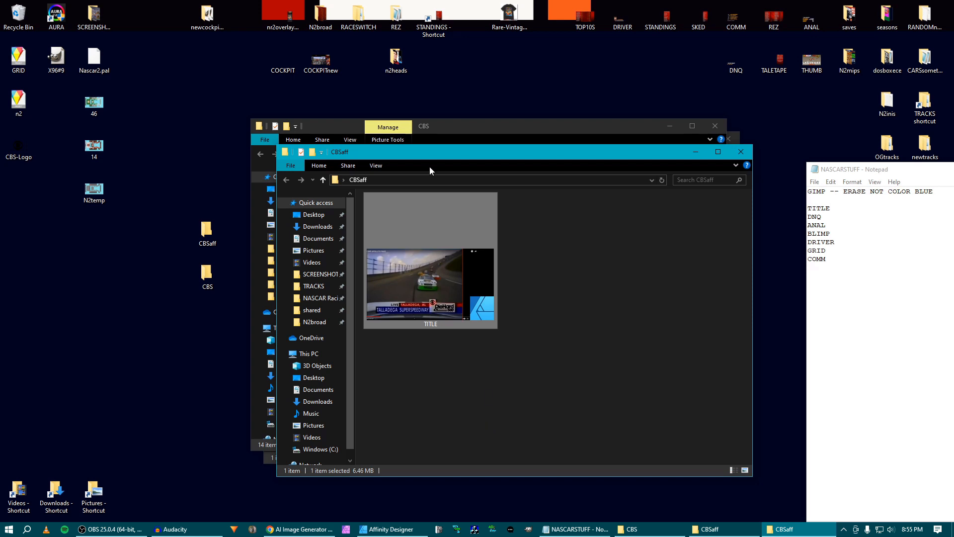
Browse the broadcast reference screenshots in the CBS folder, from the 20_12_50 image through the 20_15_50 image.
left_click(446, 132)
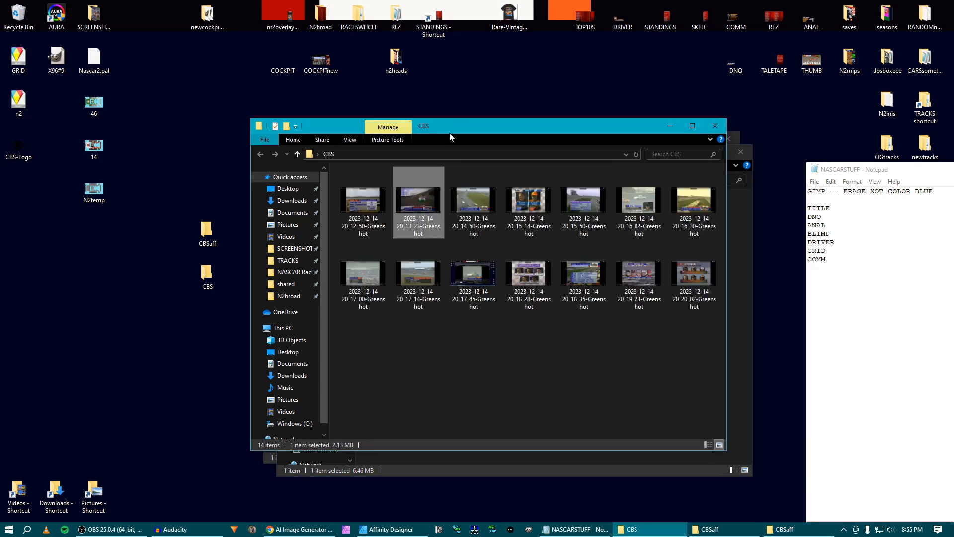
double_click(374, 201)
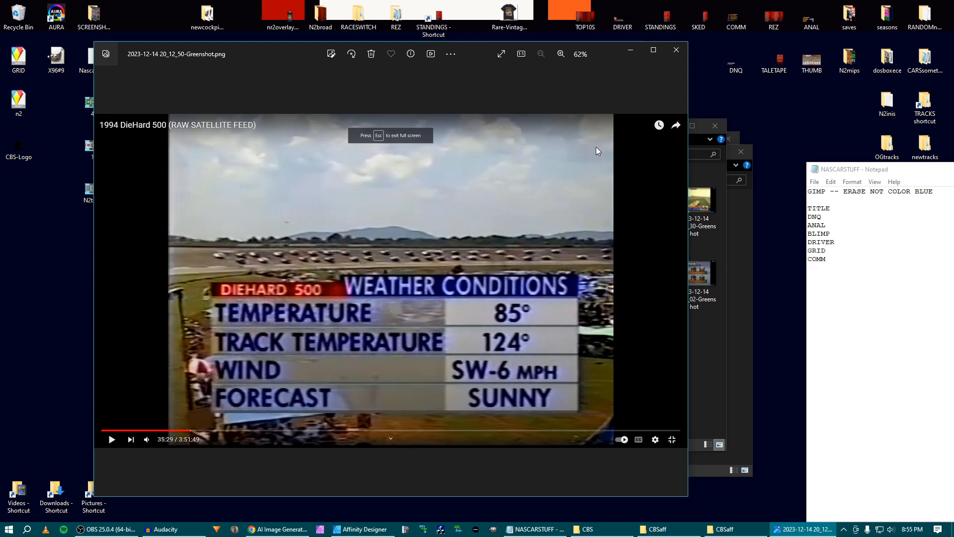
left_click(672, 51)
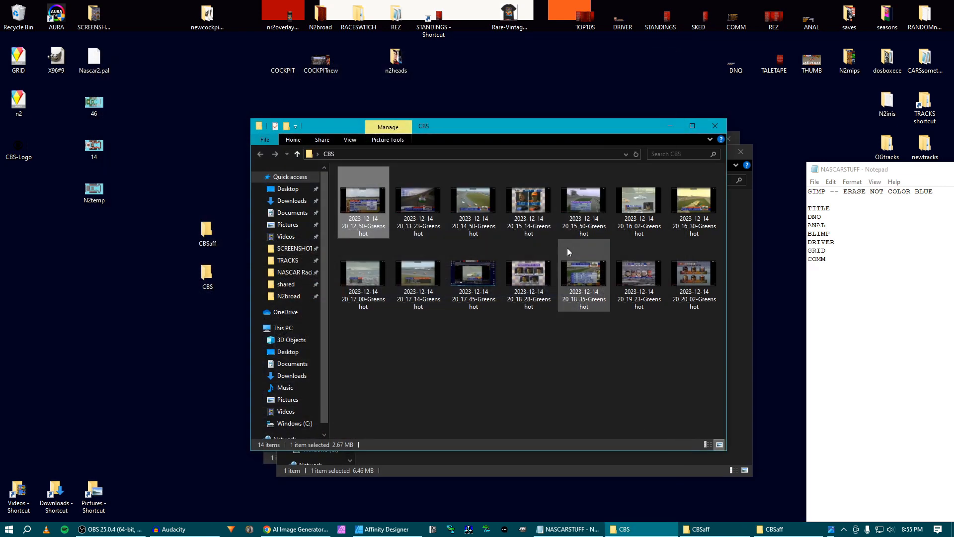
double_click(434, 206)
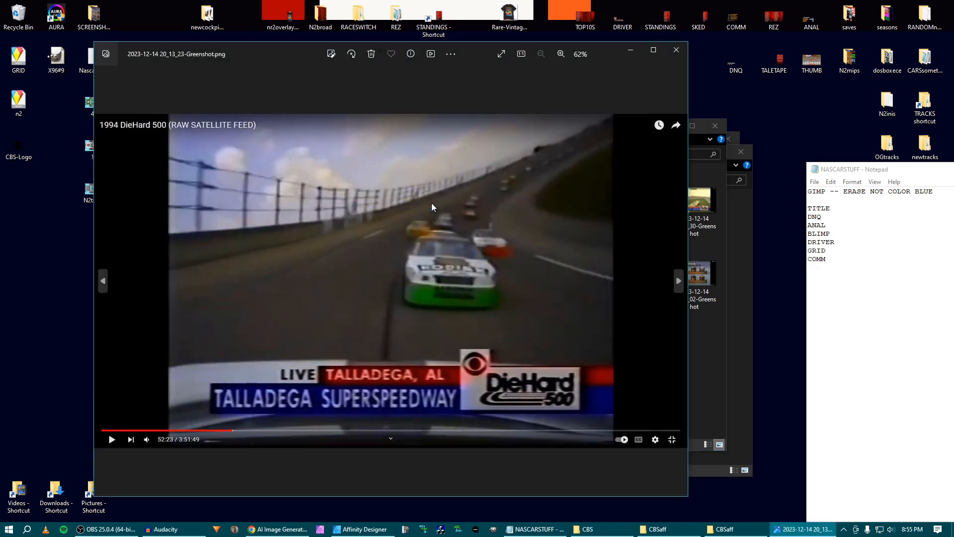
key("Right")
key("Right")
key("Right")
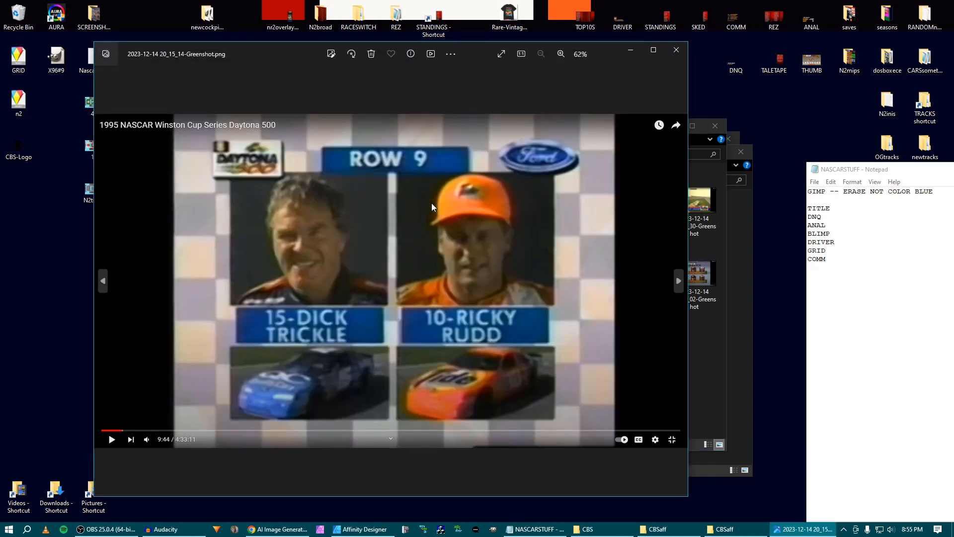
key("Right")
key("Right")
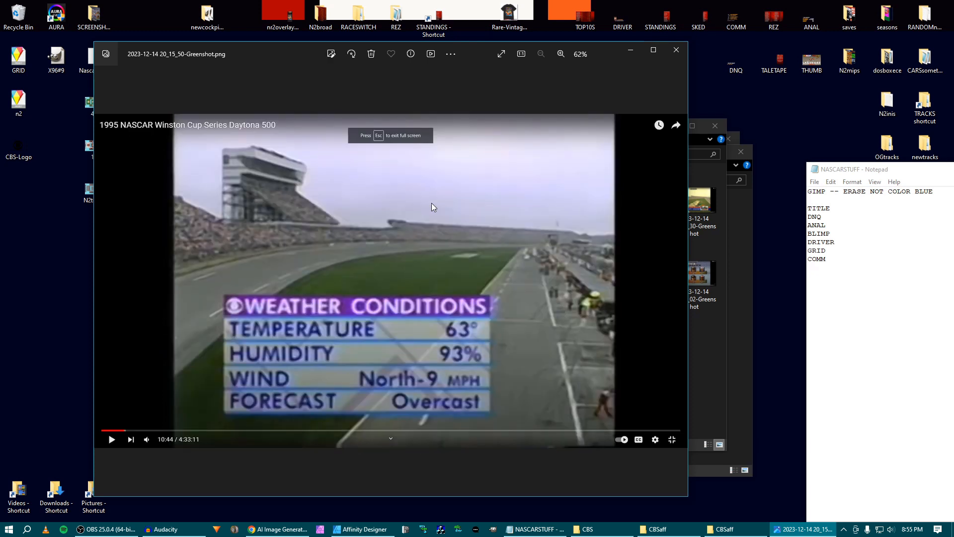
Browse the remaining broadcast reference screenshots from the 20_16_02 image through the 20_20_02 image, and close the viewer.
key("Right")
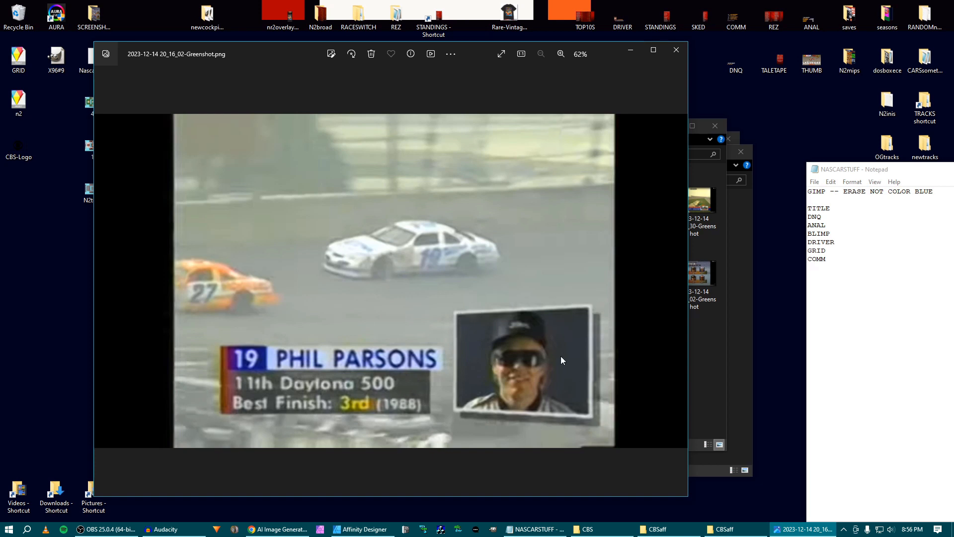
key("Right")
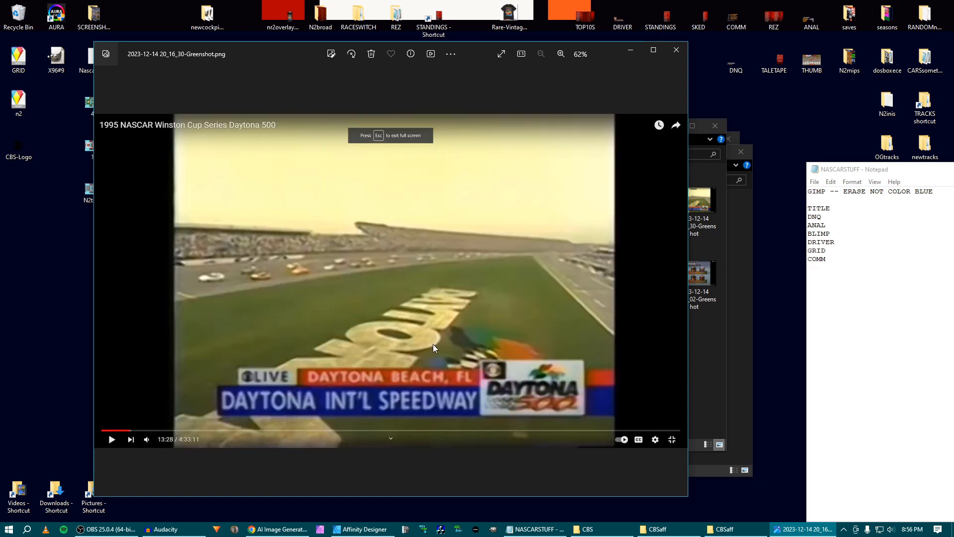
key("Right")
key("Right")
key("Right")
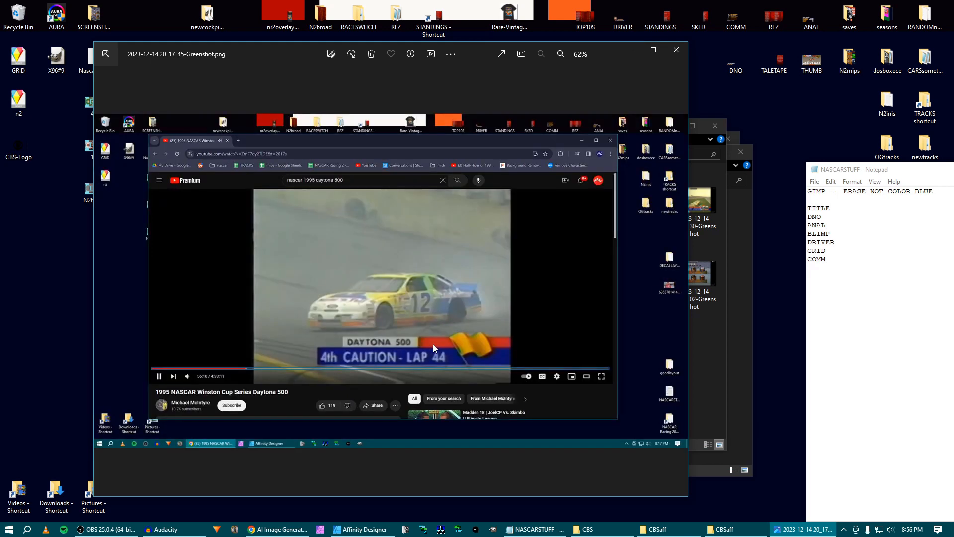
key("Right")
key("Right")
key("Right")
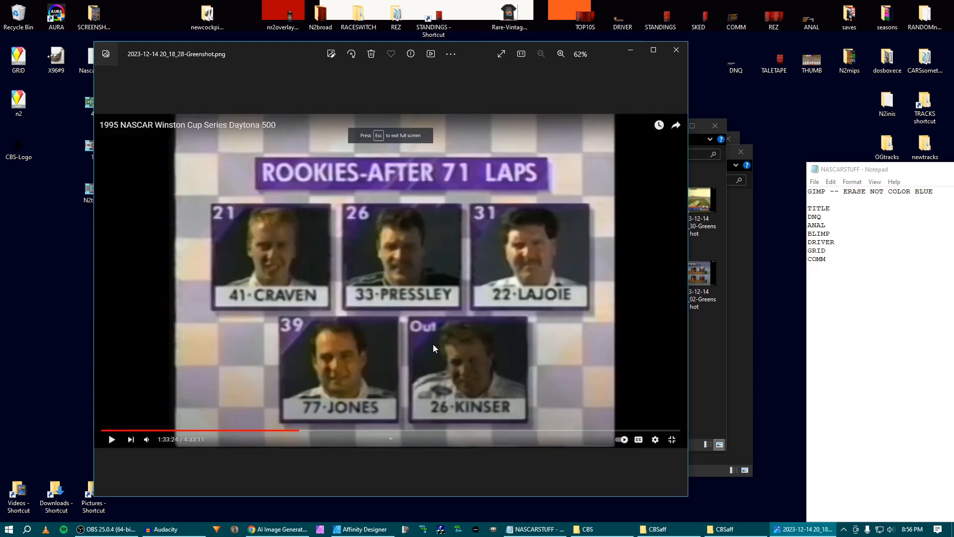
key("Right")
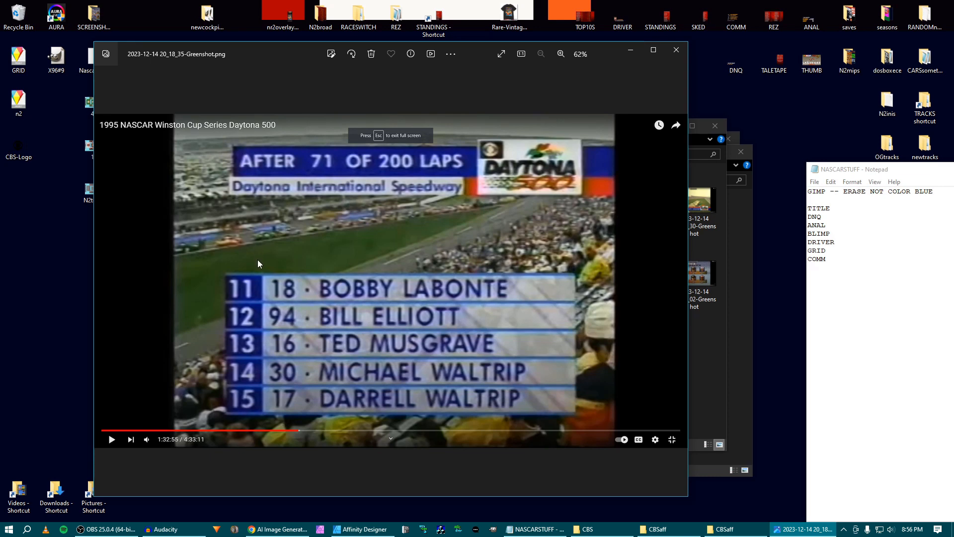
key("Right")
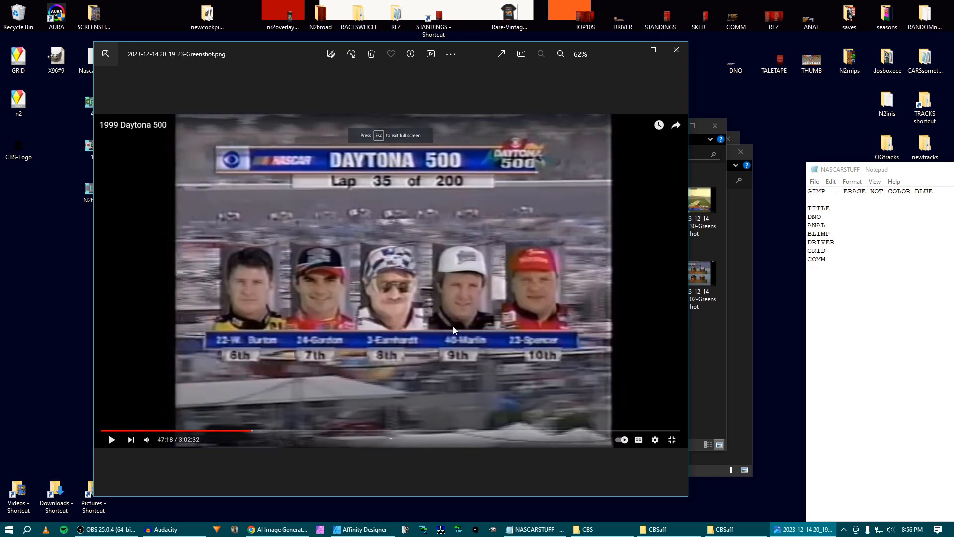
key("Right")
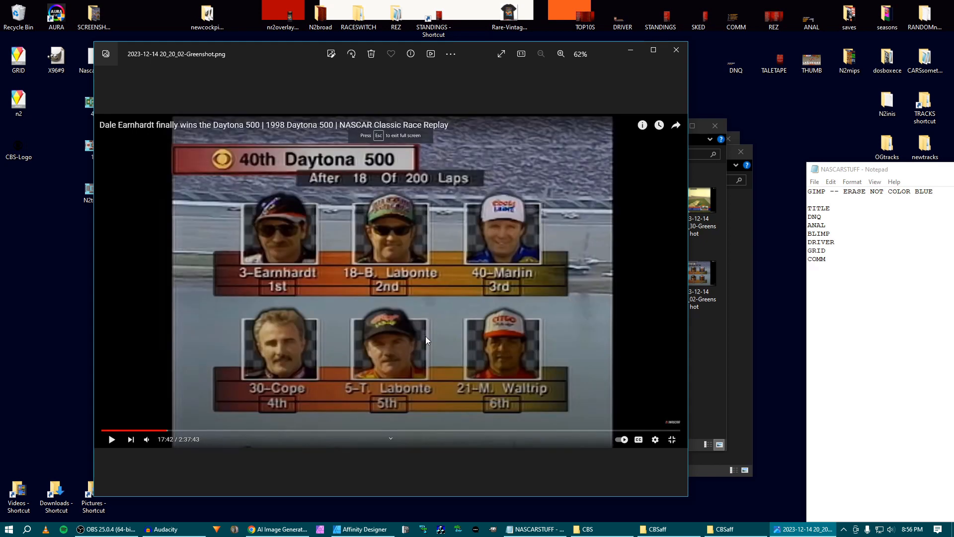
left_click(675, 58)
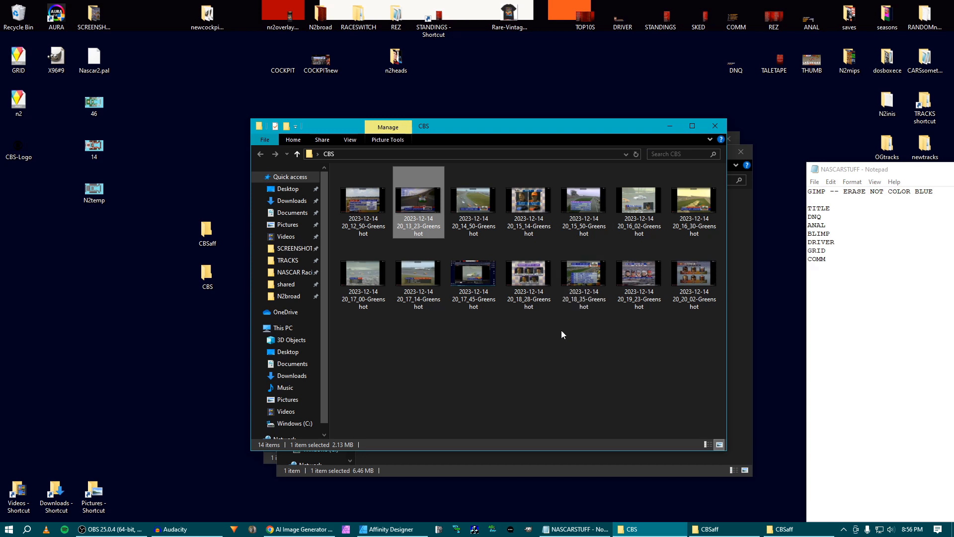
Duplicate the TITLE design file in the CBSaff folder and rename the copy GRID.
left_click_drag(556, 130, 547, 108)
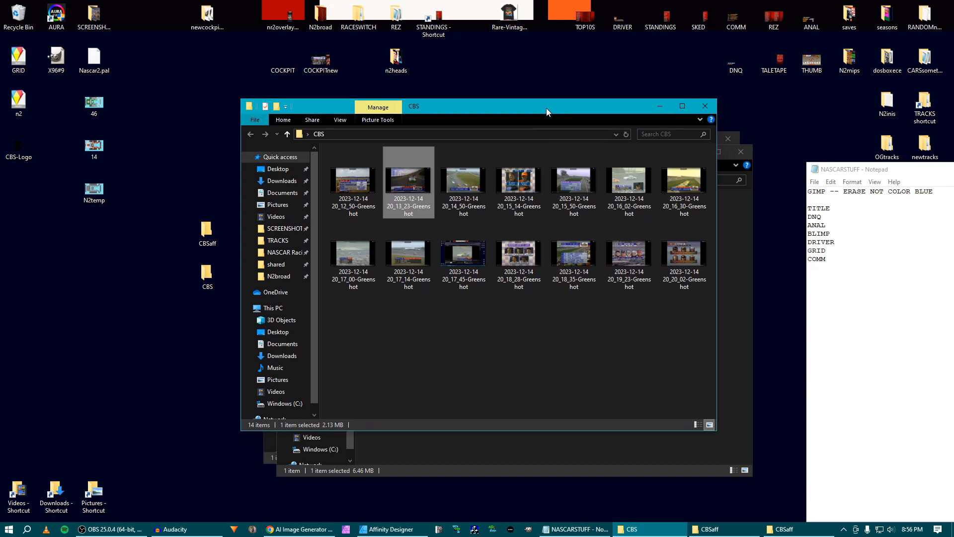
left_click(533, 186)
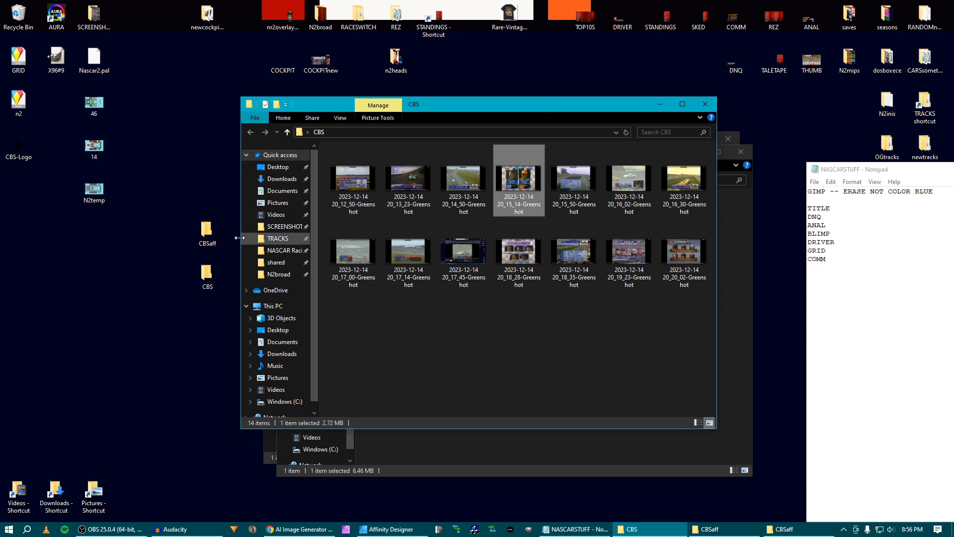
left_click(204, 236)
double_click(204, 236)
left_click(343, 176)
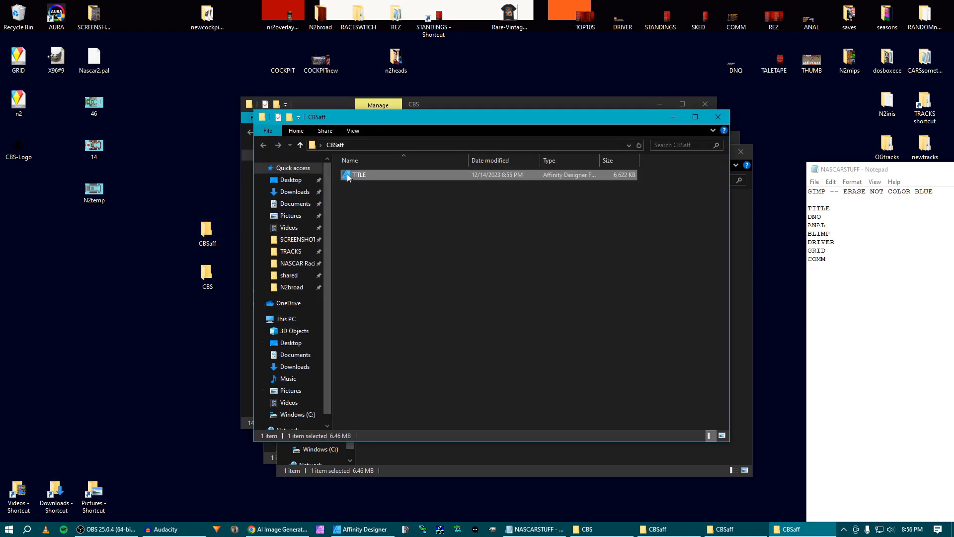
left_click(722, 118)
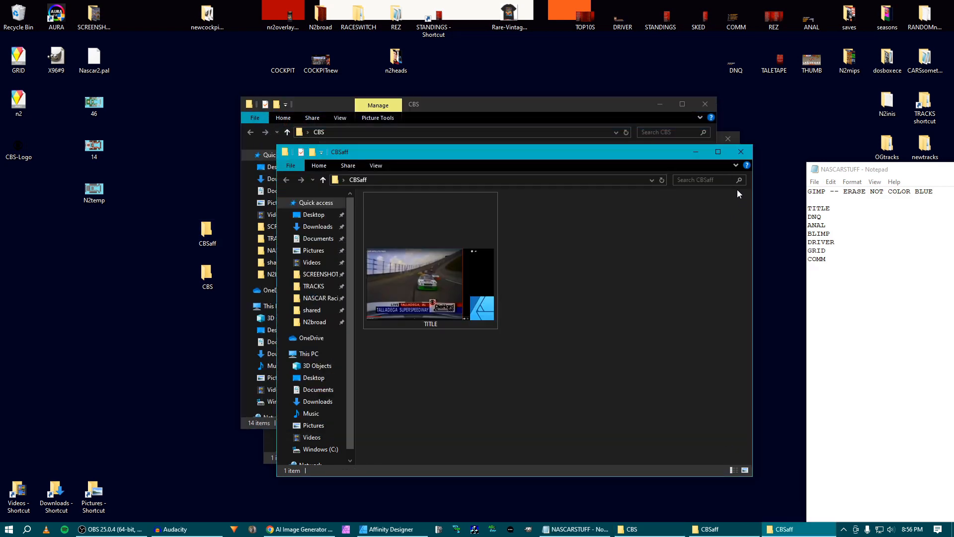
left_click(389, 309)
left_click_drag(389, 309, 595, 323)
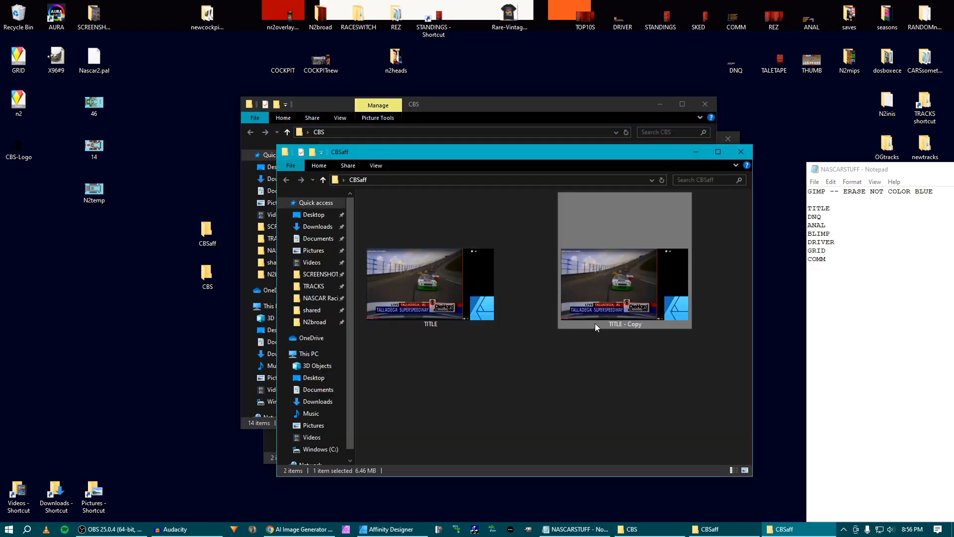
left_click(614, 323)
type("GRID")
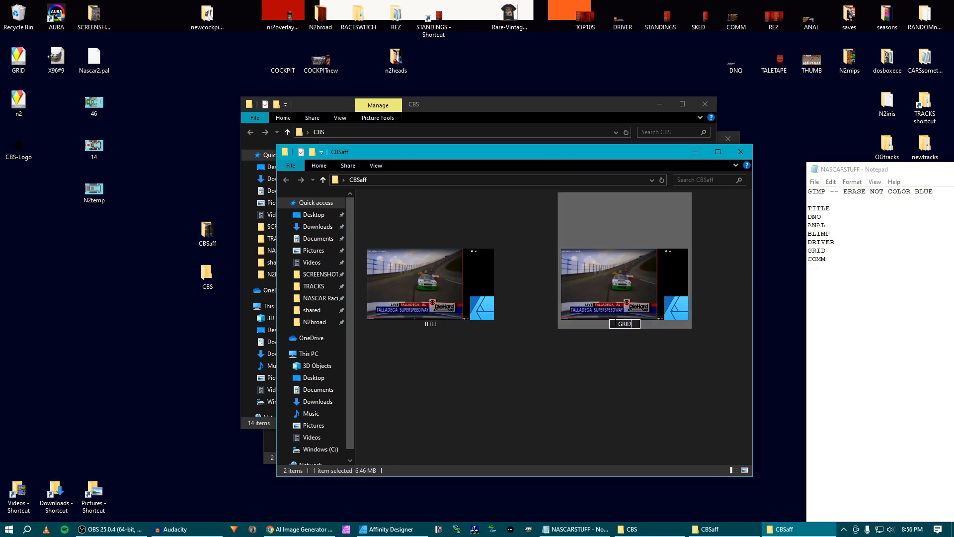
key("Return")
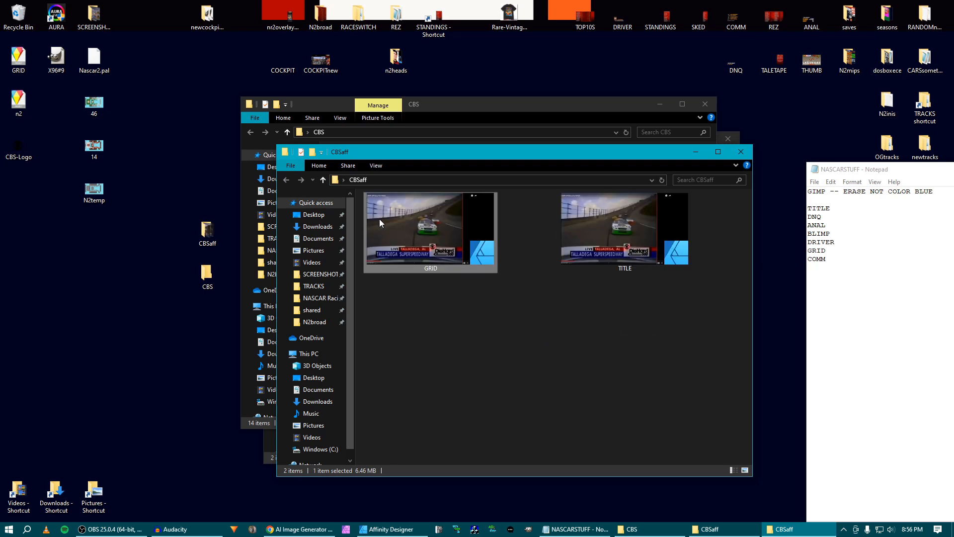
Open the GRID design file and arrange its window so the CBS reference folder stays accessible.
double_click(380, 220)
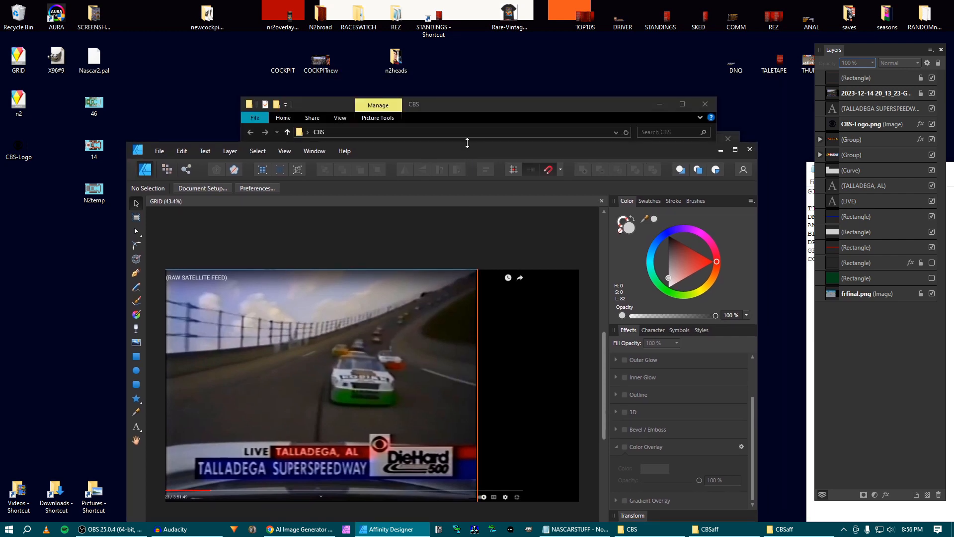
left_click_drag(467, 105, 526, 67)
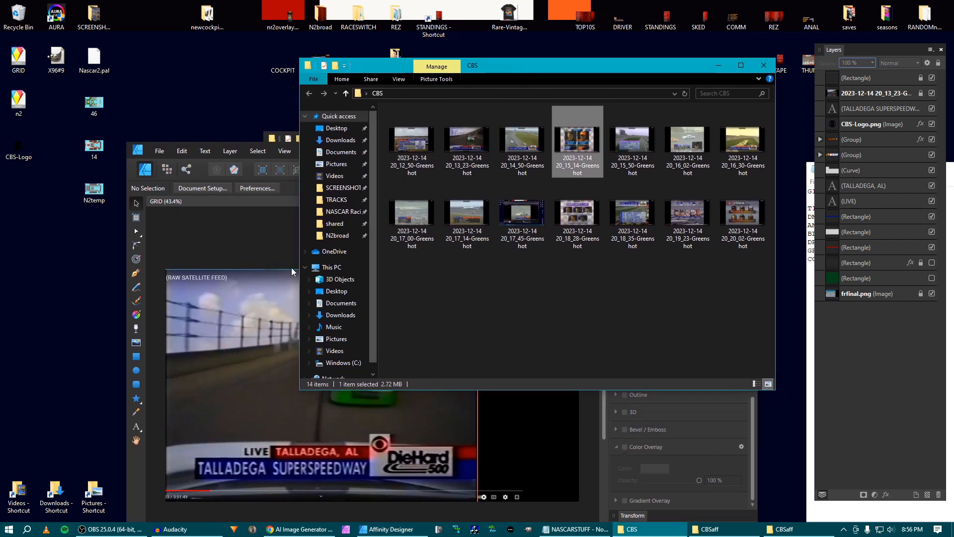
left_click(279, 249)
left_click_drag(408, 150, 411, 97)
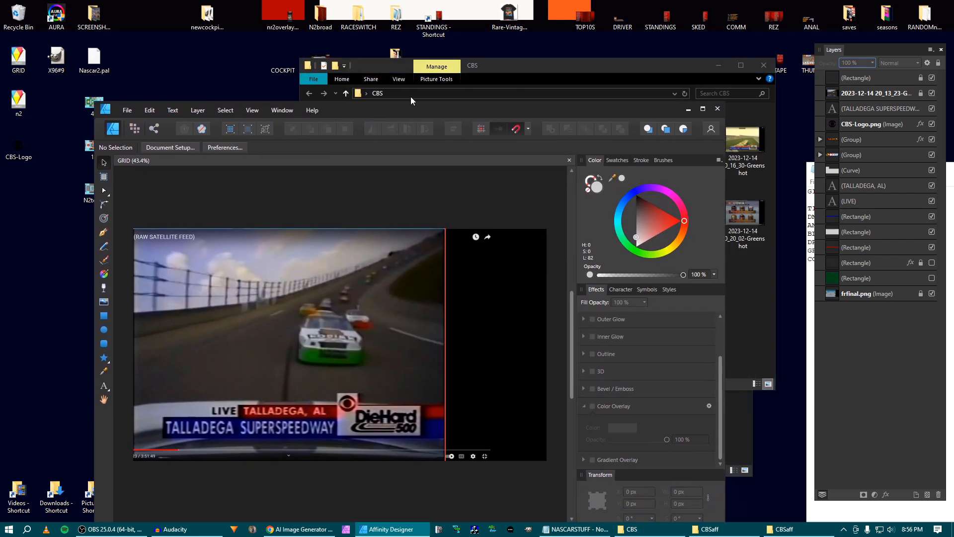
left_click_drag(512, 66, 530, 55)
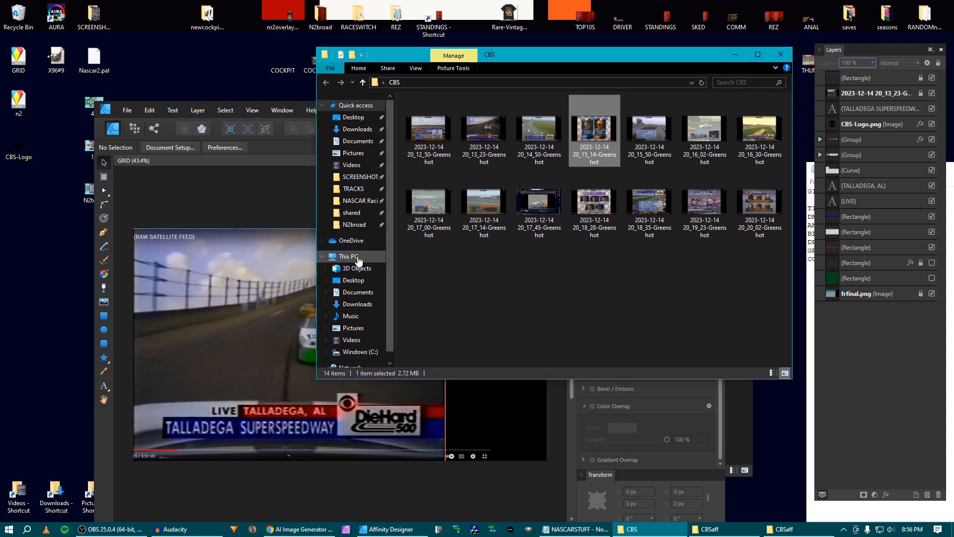
left_click(279, 274)
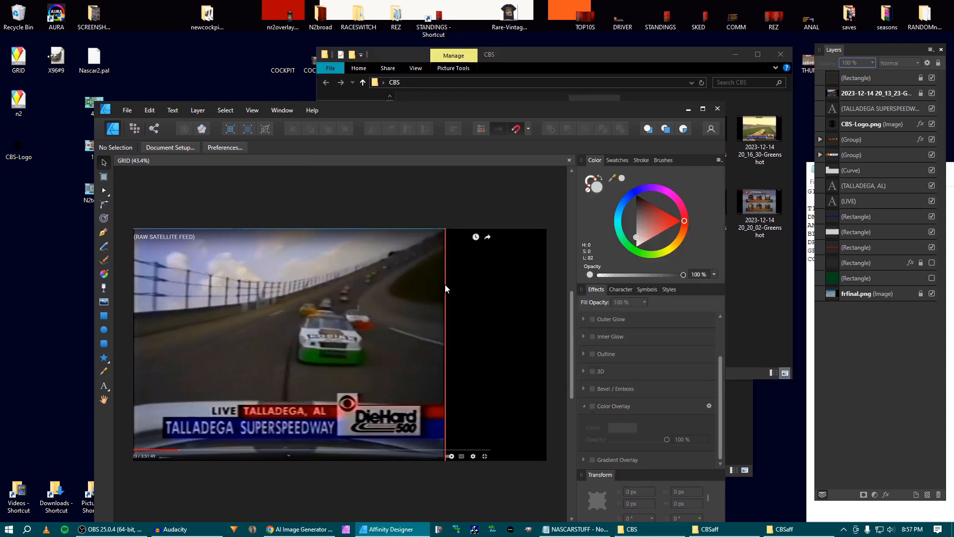
Delete the 20_13_23 reference image and place the 20_15_14 screenshot from the CBS folder over the canvas instead.
left_click(853, 95)
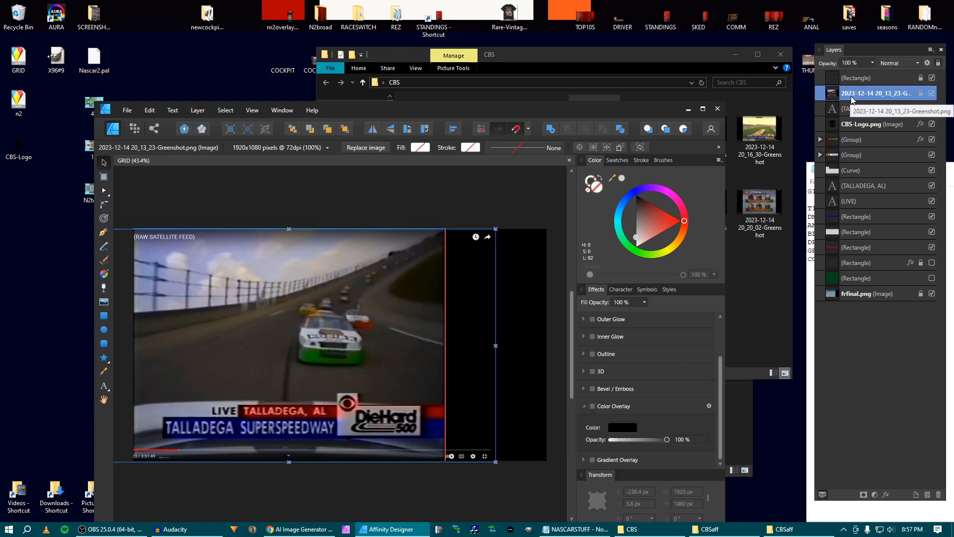
key("Delete")
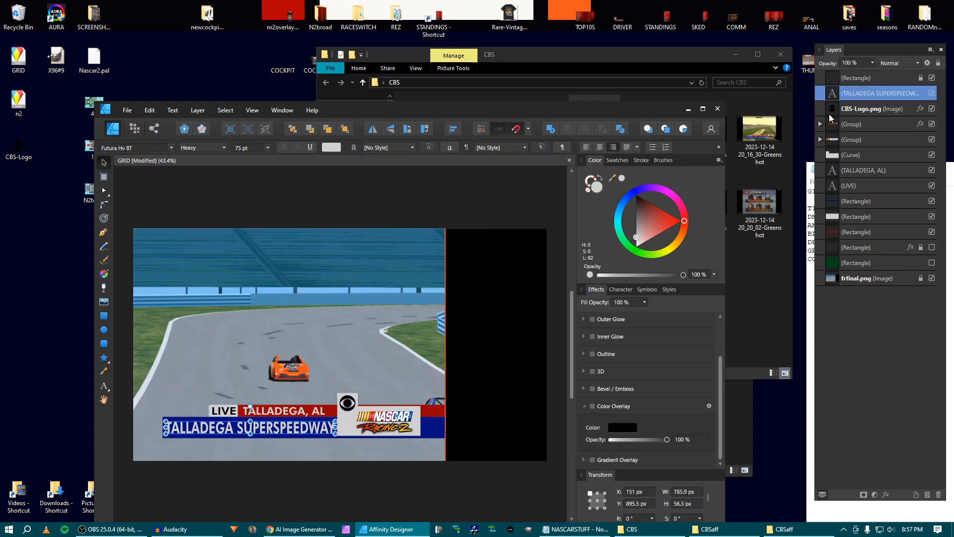
left_click(555, 56)
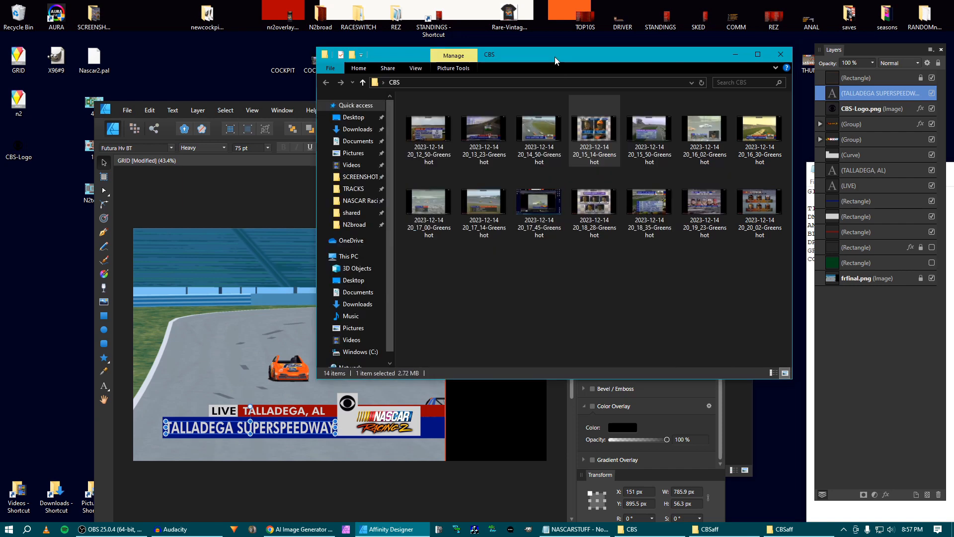
left_click_drag(345, 255, 228, 261)
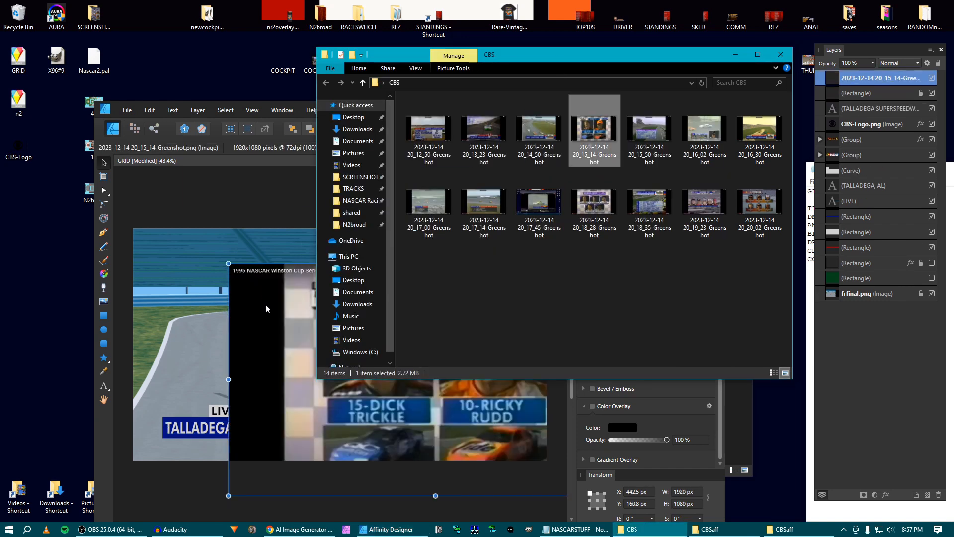
left_click(266, 303)
left_click_drag(385, 312, 231, 278)
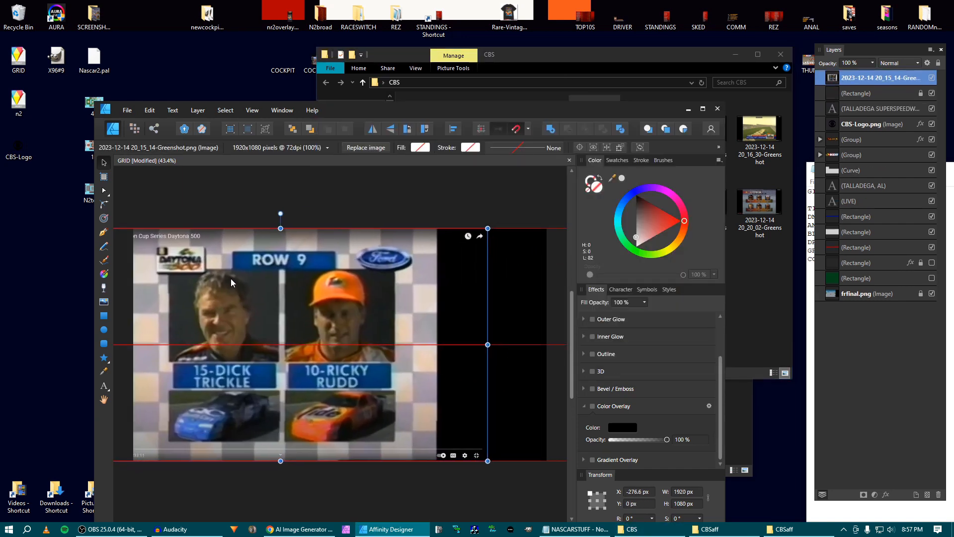
Move the 20_15_14 image layer below the topmost rectangle and nudge the image to X -250.6 px, Y 1 px.
left_click_drag(833, 78, 825, 99)
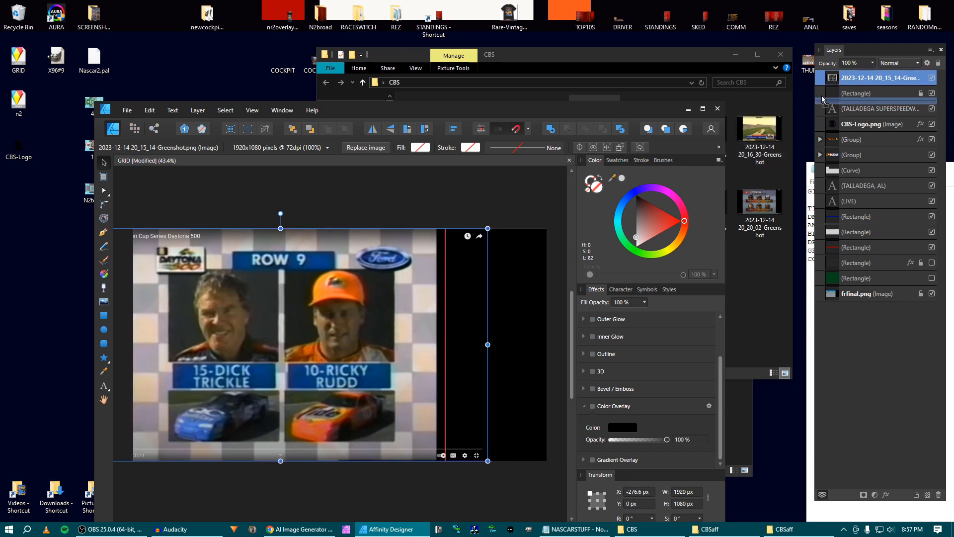
left_click_drag(388, 291, 425, 280)
key("shift+Right")
key("shift+Right")
key("shift+Right")
key("shift+Right")
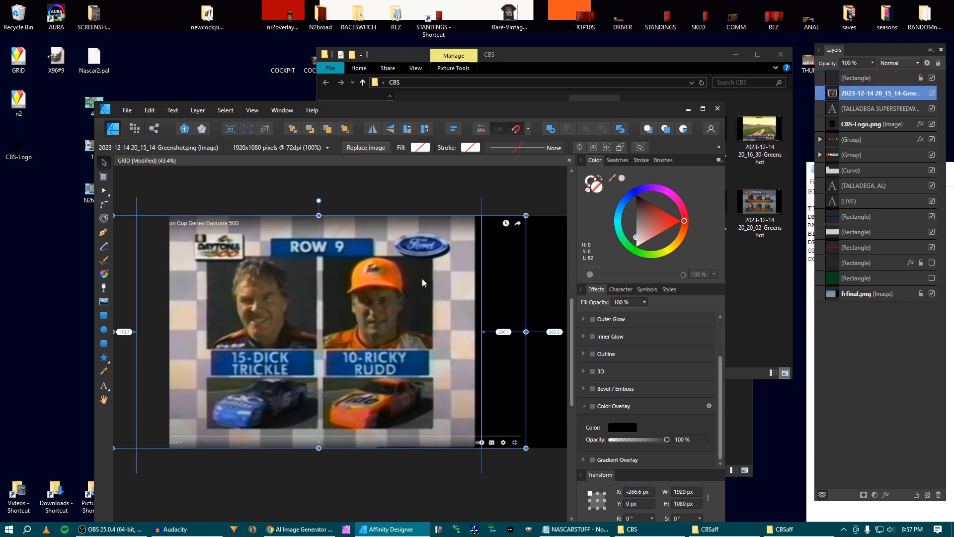
key("shift+Left")
key("shift+Left")
key("shift+Left")
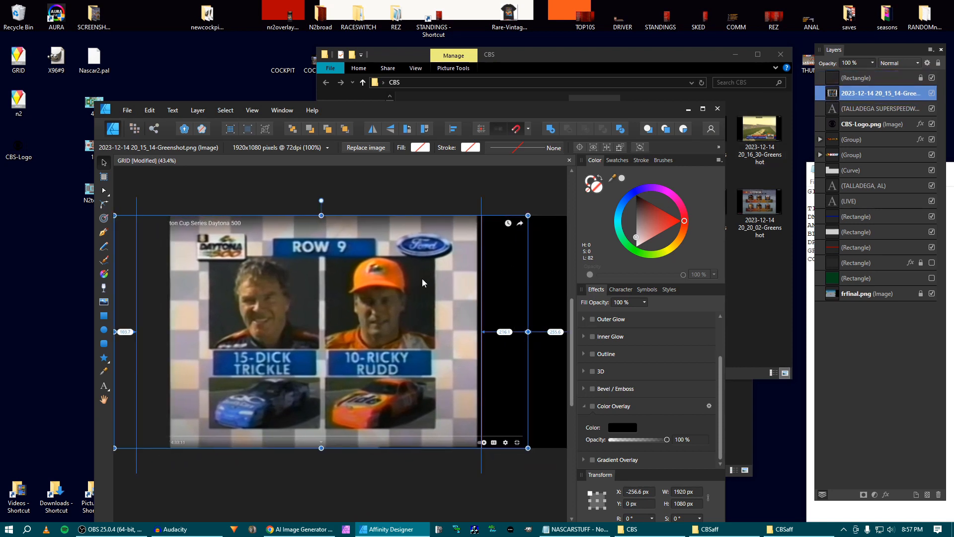
key("shift+Right")
key("Right")
key("Right")
key("Right")
key("Right")
key("Right")
key("Right")
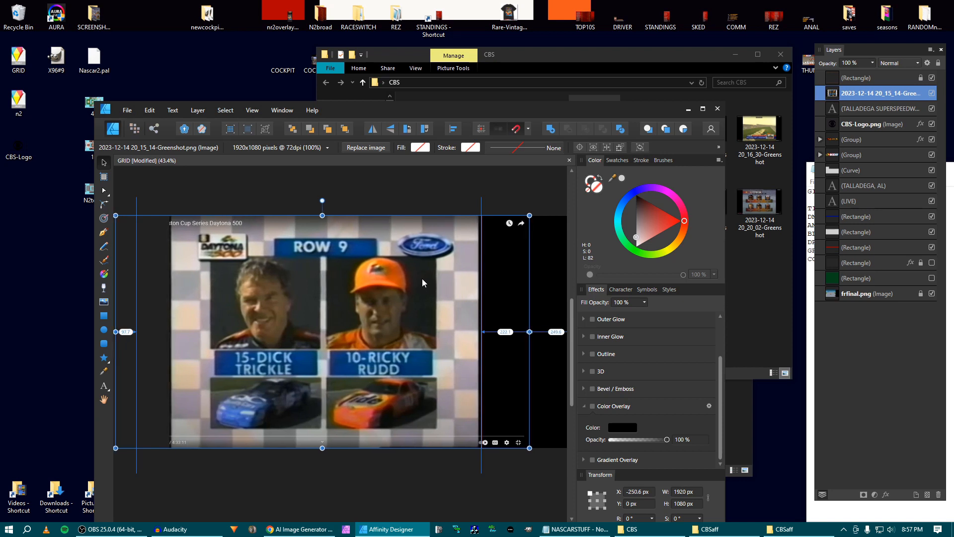
key("space")
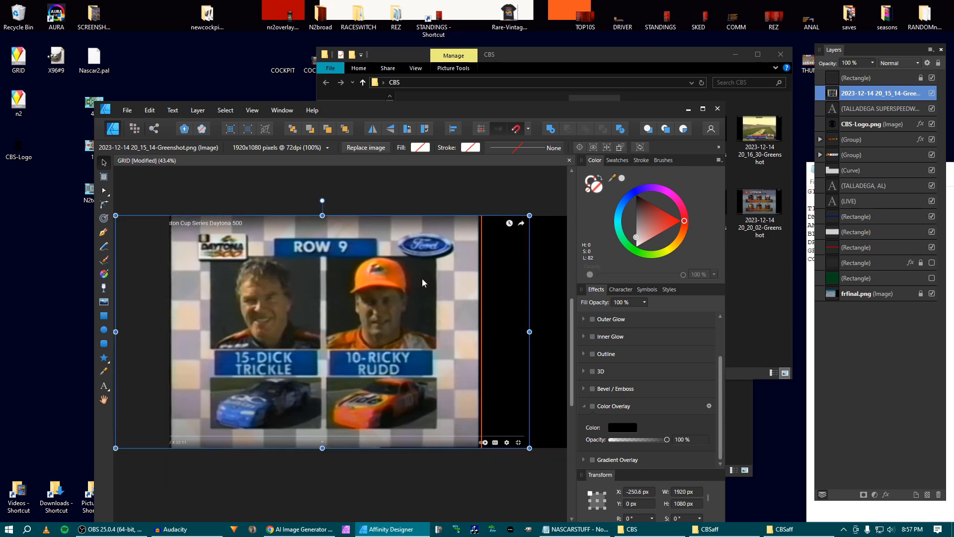
key("Down")
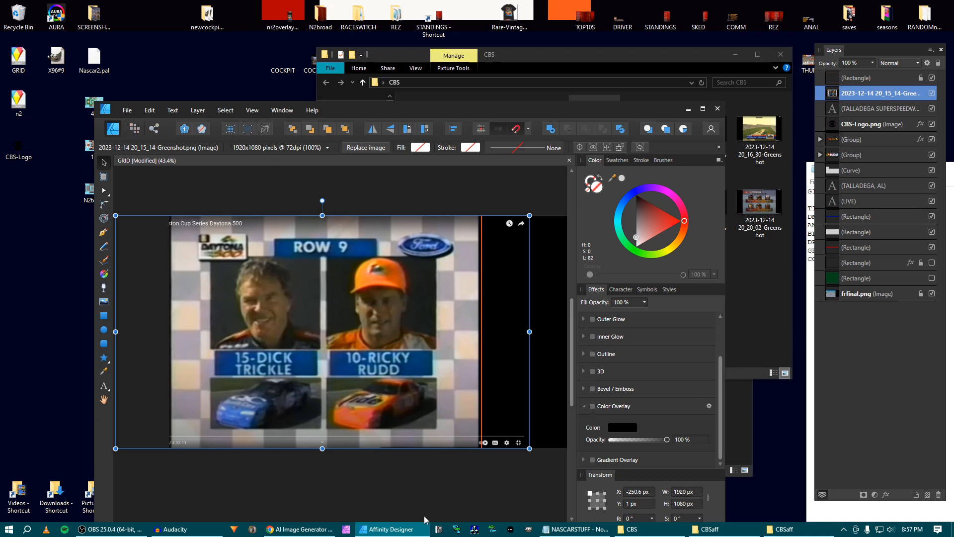
Lock the 20_15_14 reference layer and lower its opacity to 61%.
left_click_drag(381, 117, 377, 102)
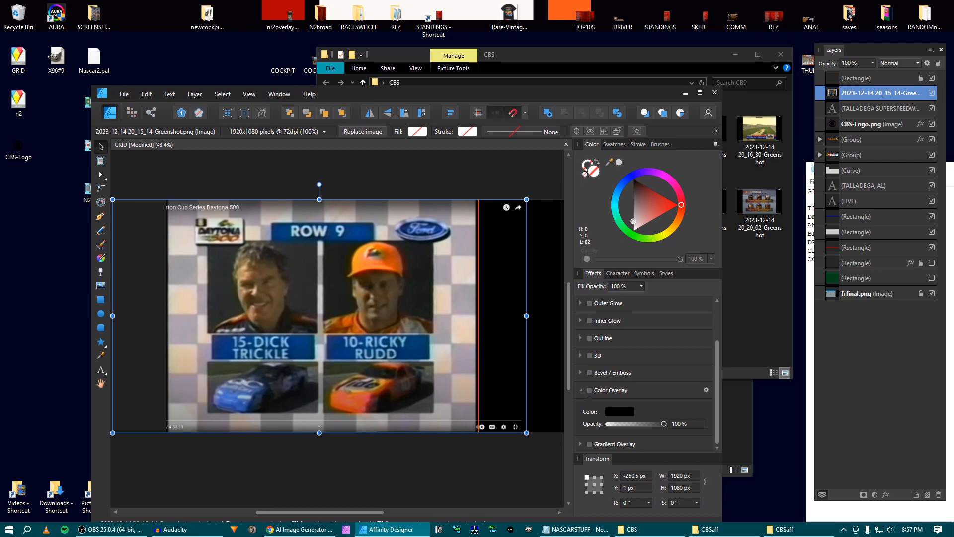
left_click(938, 62)
left_click(872, 63)
left_click_drag(876, 73, 848, 75)
scroll(375, 375, "up", 1)
scroll(375, 376, "down", 1)
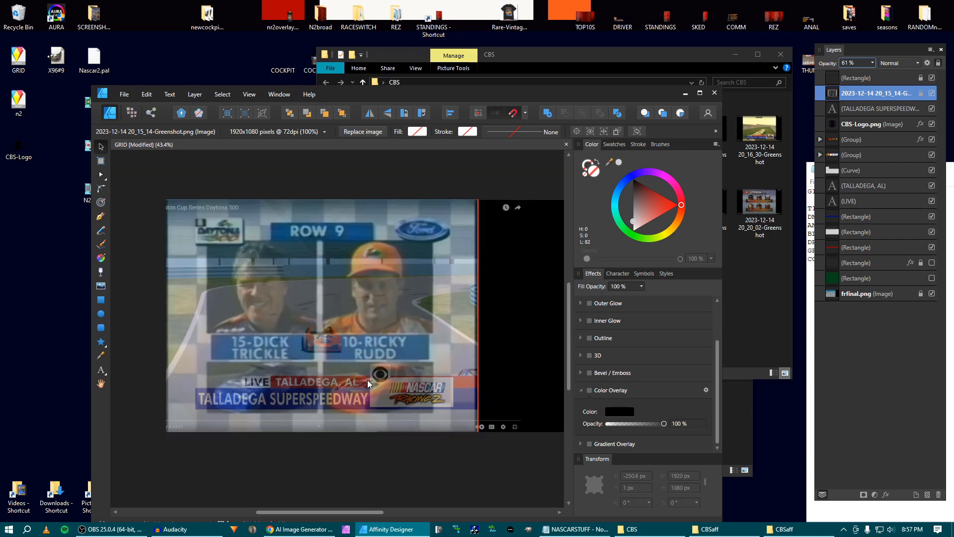
Move the blue title rectangle up onto the reference's 15-DICK TRICKLE name plate, at X 210.4 px, Y 627.4 px.
scroll(368, 381, "up", 1)
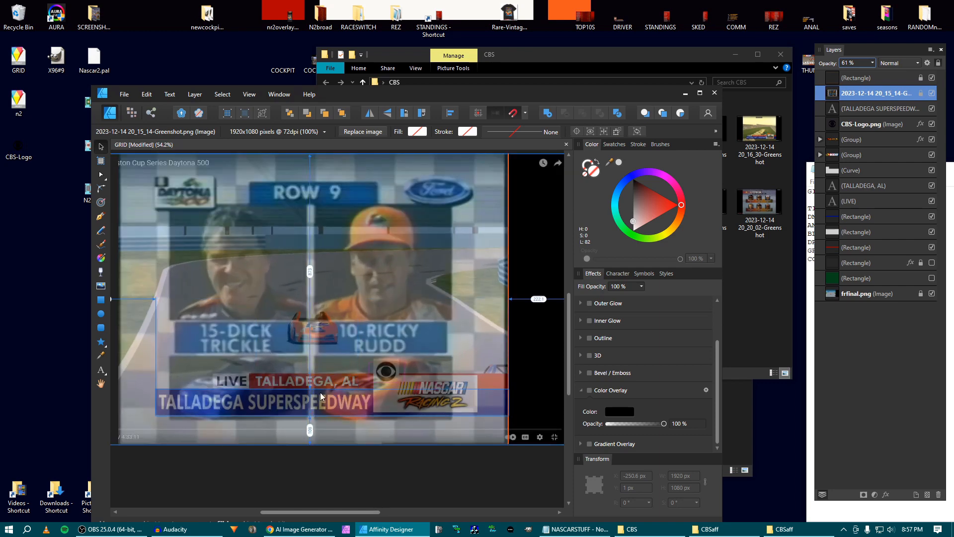
left_click(157, 412)
left_click_drag(193, 413, 207, 349)
scroll(207, 350, "up", 3)
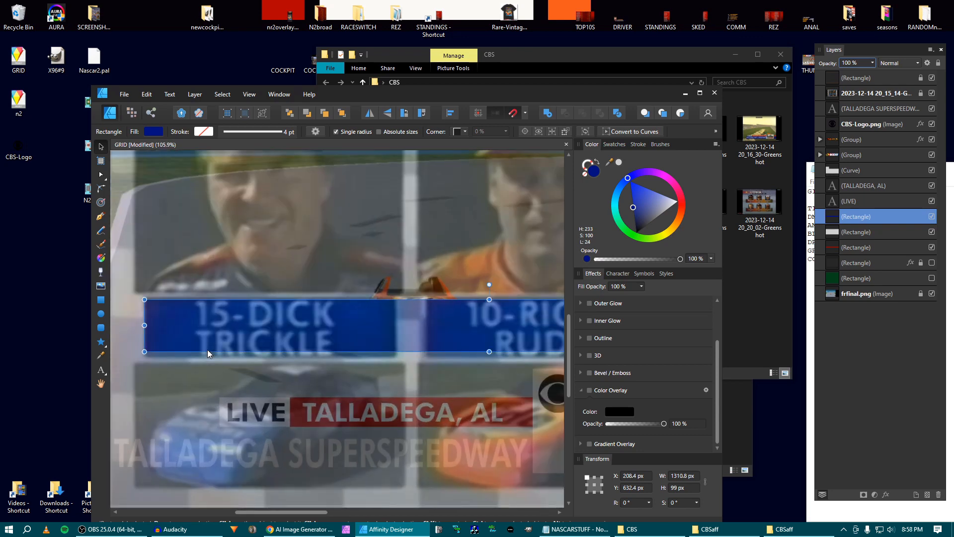
key("Up")
key("Up")
key("Up")
key("Up")
key("Up")
key("Right")
key("Right")
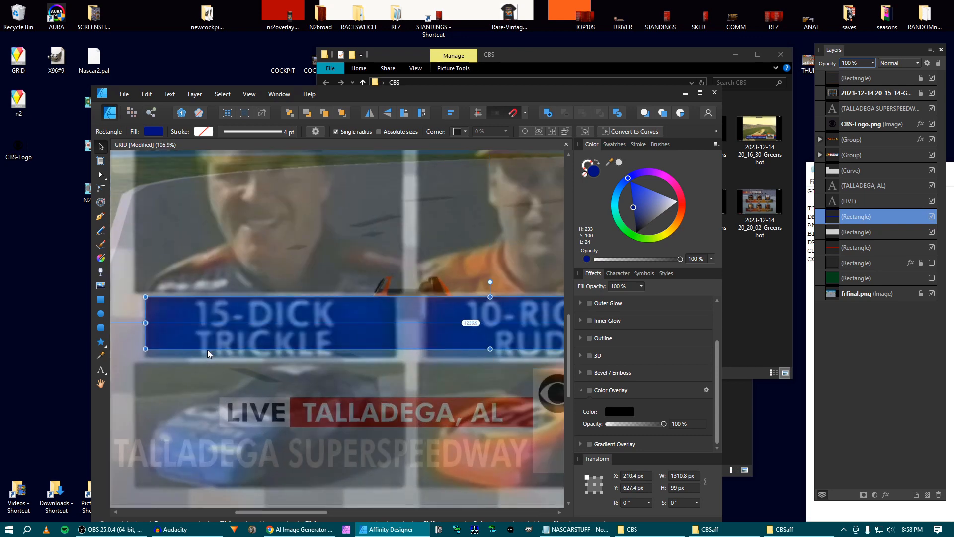
Resize the blue rectangle to 475 px wide and 115 px high so it covers the 15-DICK TRICKLE name plate.
left_click_drag(331, 315, 234, 310)
left_click_drag(370, 312, 278, 310)
left_click_drag(529, 313, 414, 314)
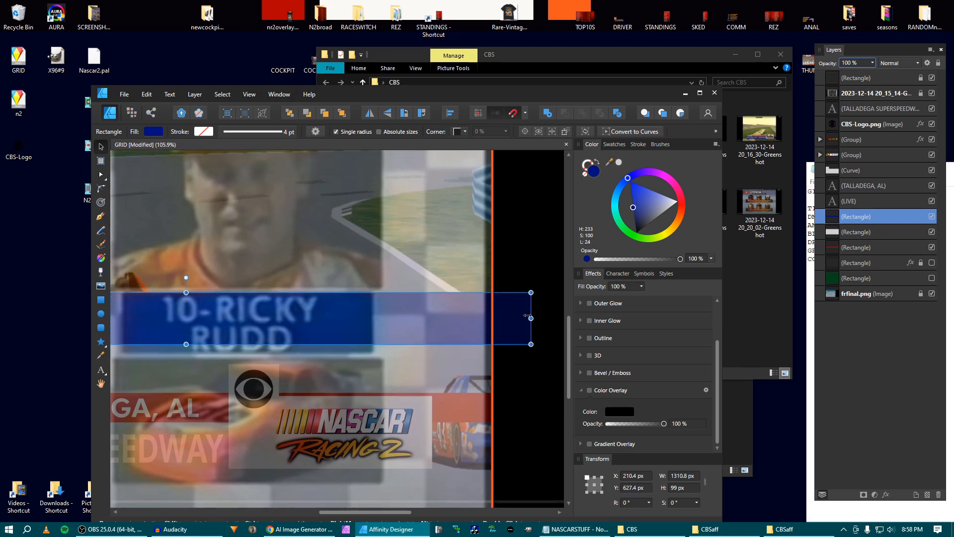
left_click_drag(528, 315, 259, 325)
scroll(681, 478, "up", 14)
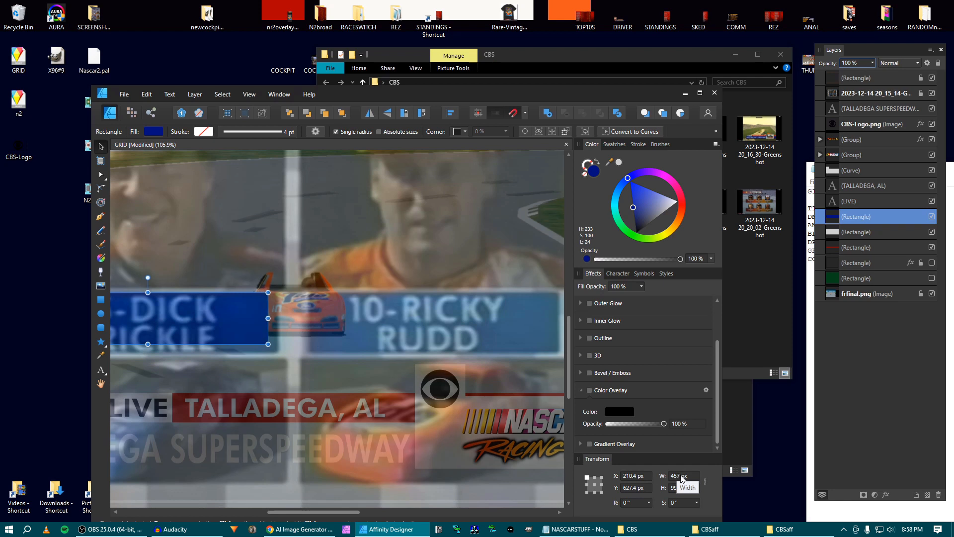
scroll(681, 478, "up", 18)
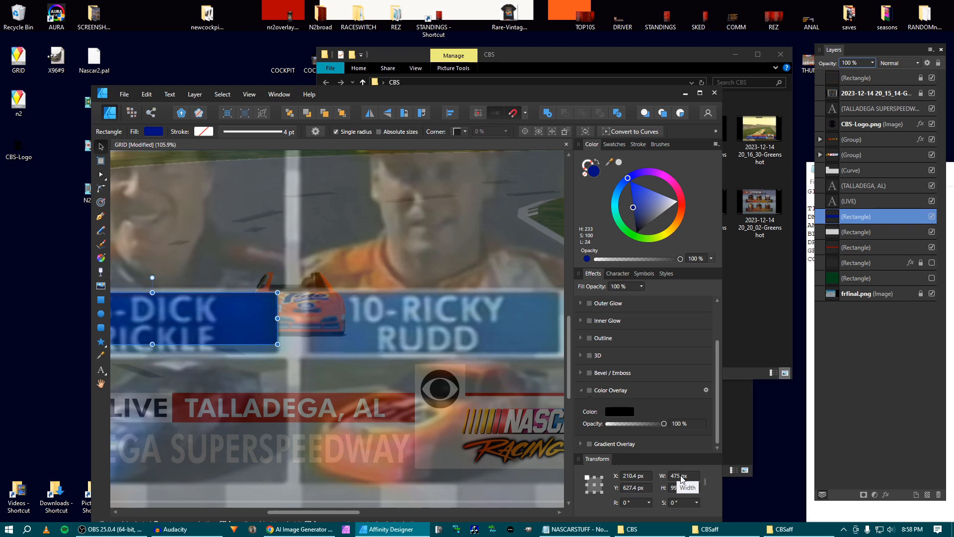
left_click_drag(245, 351, 378, 343)
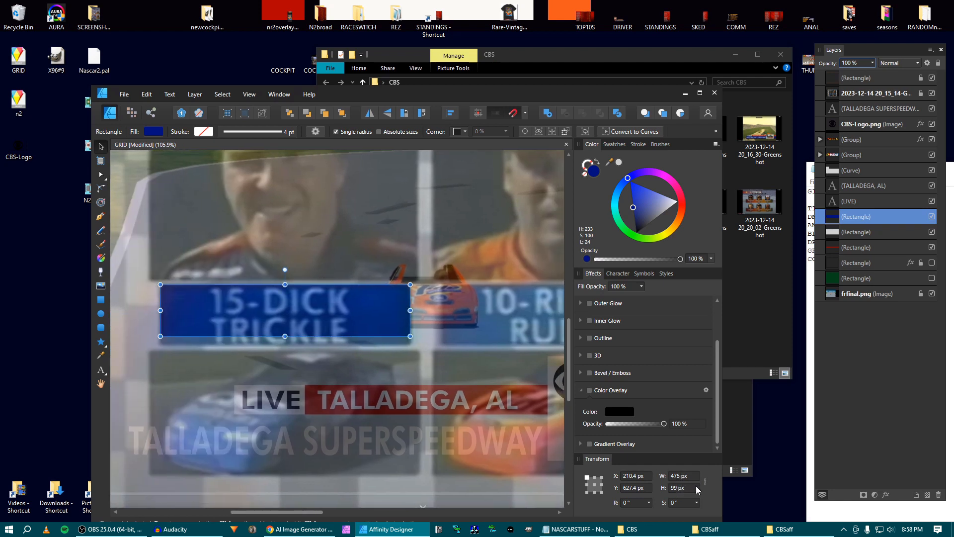
scroll(697, 486, "up", 15)
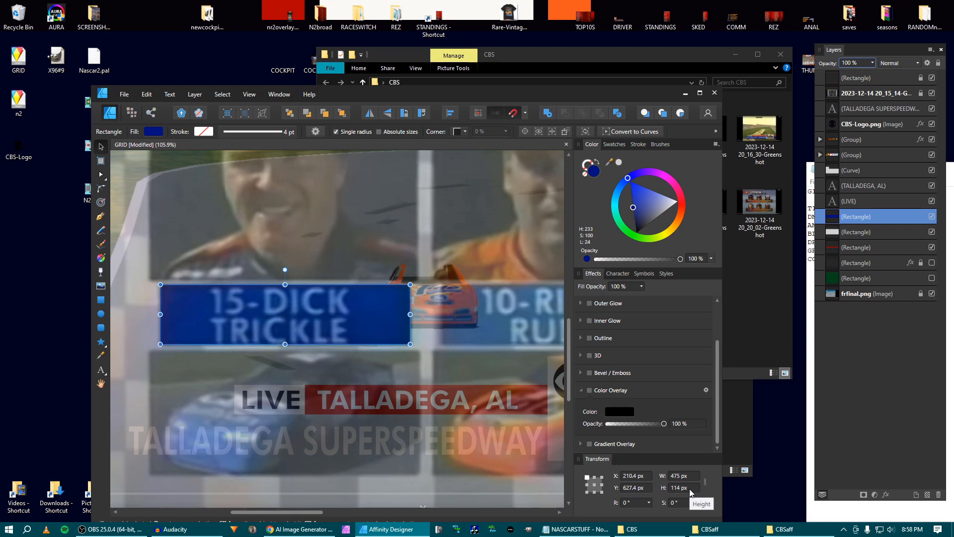
scroll(691, 493, "up", 1)
scroll(689, 493, "up", 1)
scroll(689, 493, "down", 1)
key("space")
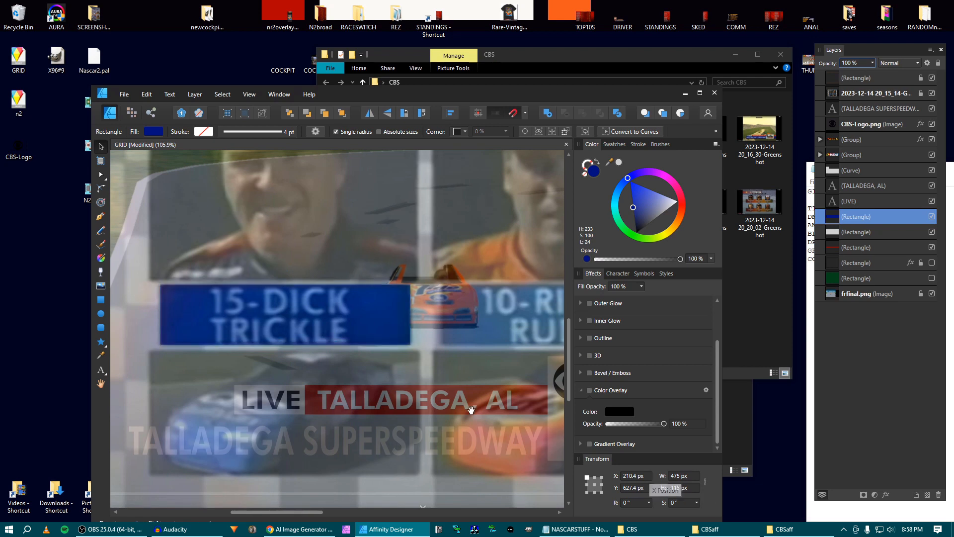
Move the TALLADEGA SUPERSPEEDWAY text up onto the blue name plate and replace its wording with 15-DICK.
scroll(311, 332, "down", 6)
scroll(294, 332, "up", 4)
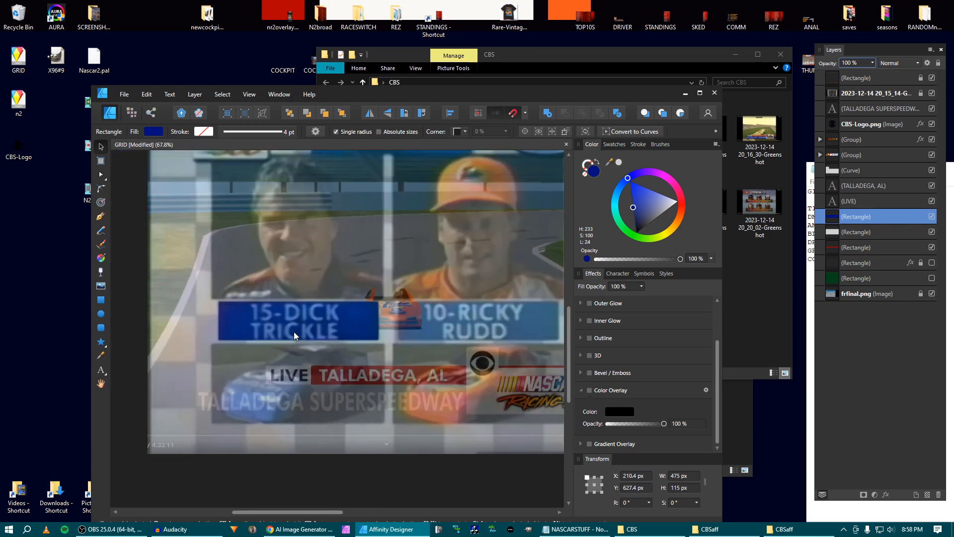
left_click(293, 421)
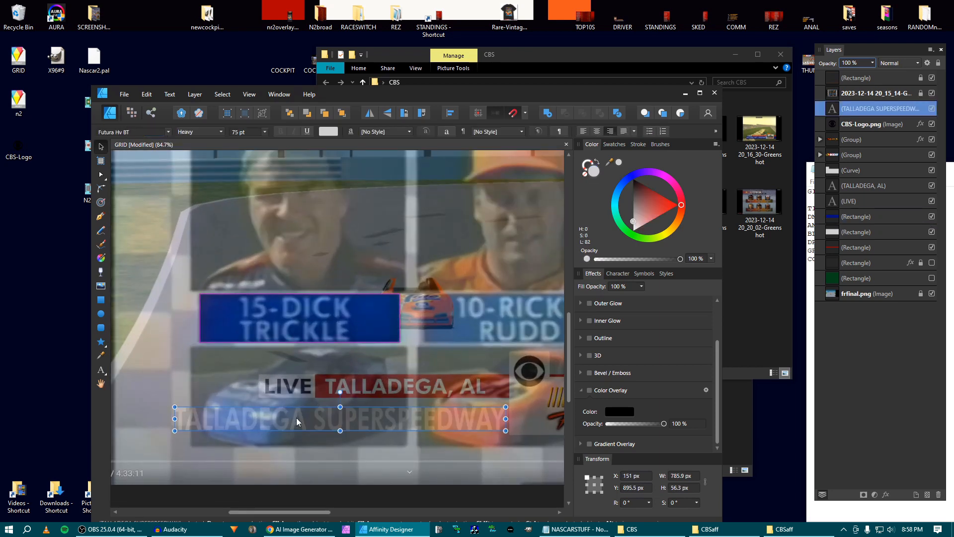
left_click_drag(297, 419, 302, 307)
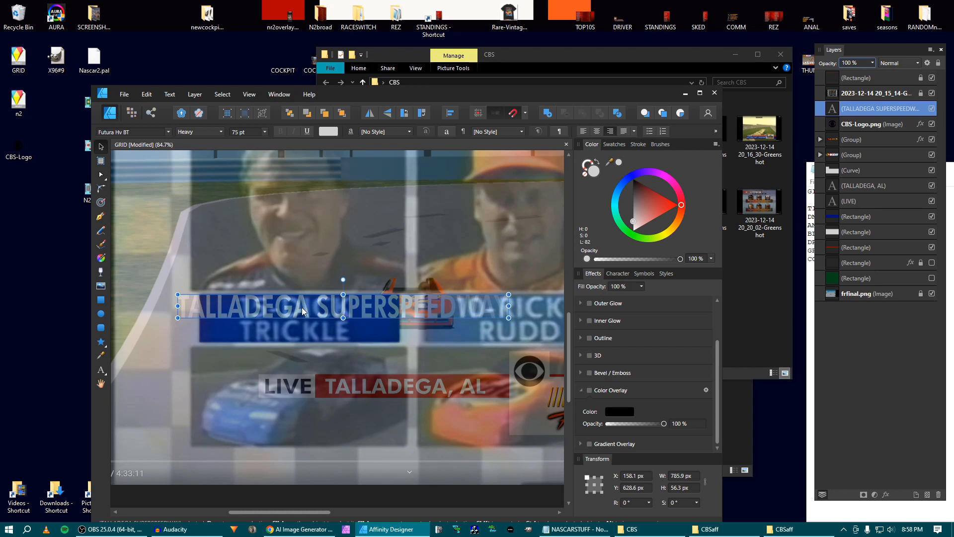
double_click(370, 307)
type("15")
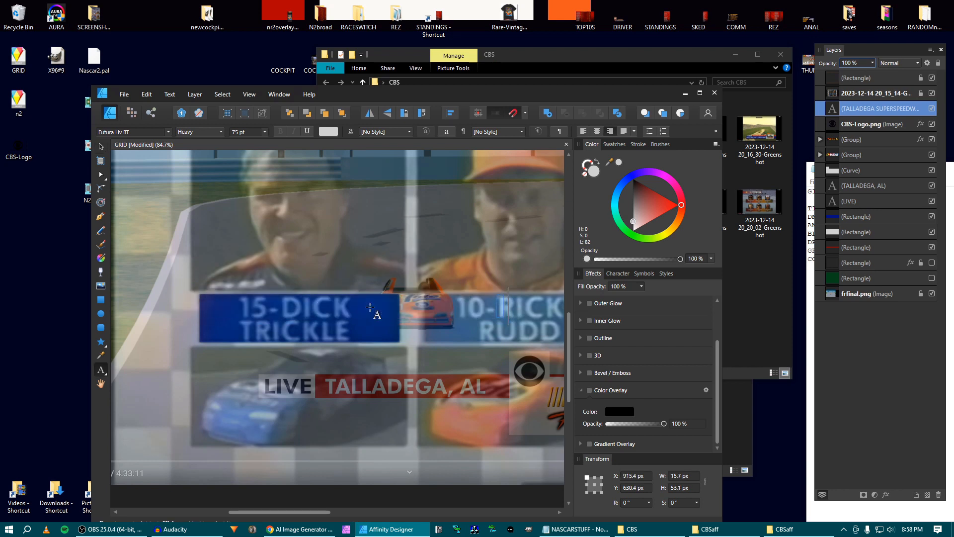
type("-DICK")
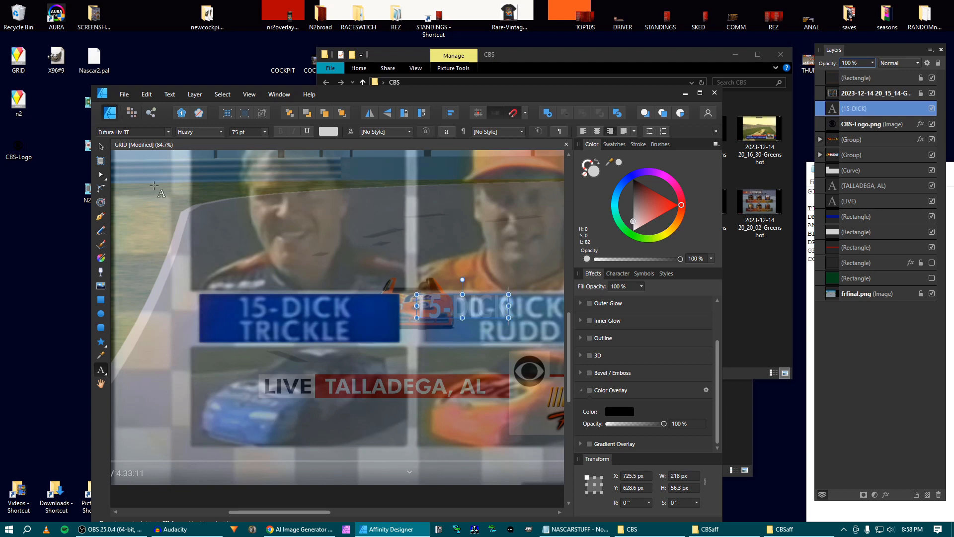
Move the 15-DICK text over the reference's matching first line, at X 306.5 px, Y 626.6 px.
left_click(101, 147)
key("shift+Left")
key("shift+Left")
key("shift+Left")
key("shift+Left")
key("shift+Left")
key("shift+Left")
key("shift+Left")
key("shift+Left")
key("shift+Left")
key("shift+Left")
key("shift+Left")
key("shift+Left")
key("shift+Left")
key("shift+Left")
key("shift+Left")
key("shift+Left")
key("shift+Left")
key("shift+Left")
key("shift+Left")
key("shift+Left")
key("shift+Left")
key("shift+Left")
key("shift+Left")
key("shift+Left")
key("shift+Left")
key("shift+Left")
key("shift+Left")
key("shift+Left")
key("shift+Left")
key("shift+Left")
key("shift+Left")
key("shift+Left")
key("shift+Left")
key("shift+Left")
key("shift+Left")
key("shift+Left")
key("shift+Left")
key("shift+Left")
key("shift+Left")
key("shift+Left")
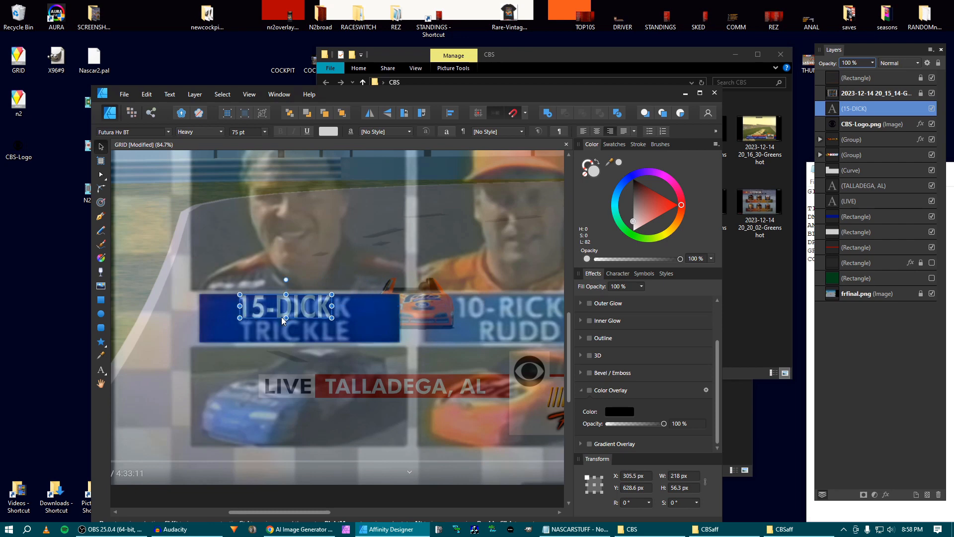
scroll(269, 300, "up", 4)
key("Up")
key("Up")
key("Right")
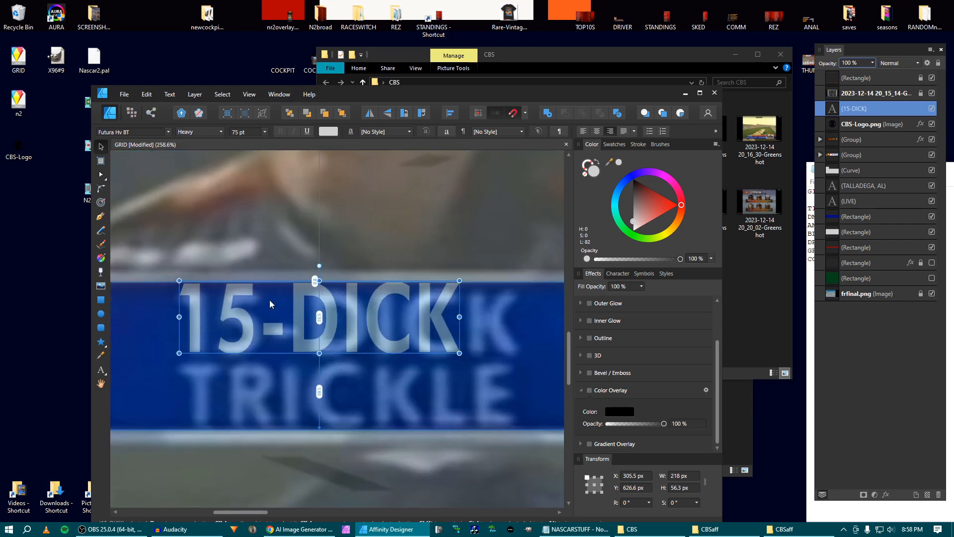
Reduce the 15-DICK text to 67 pt and nudge it left to X 309.8 px.
left_click(616, 274)
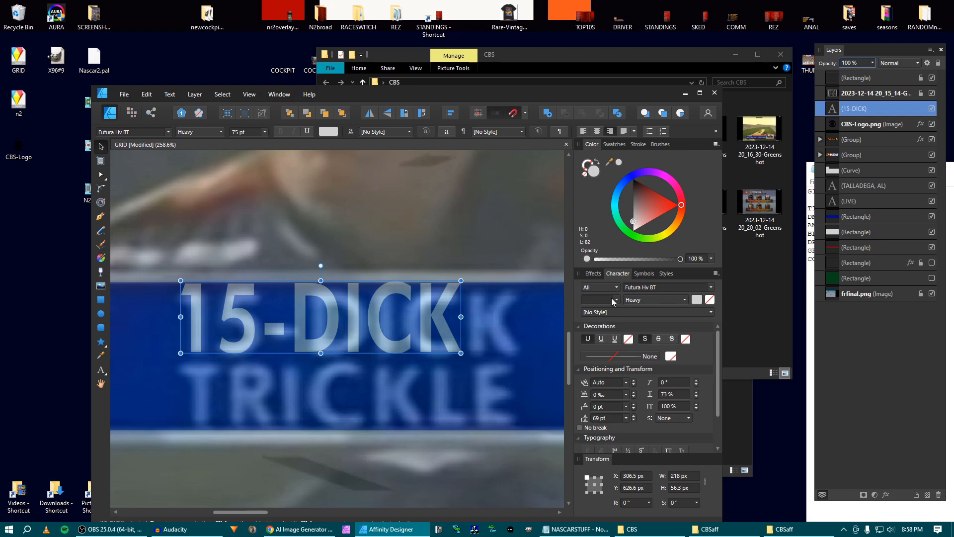
scroll(612, 301, "down", 6)
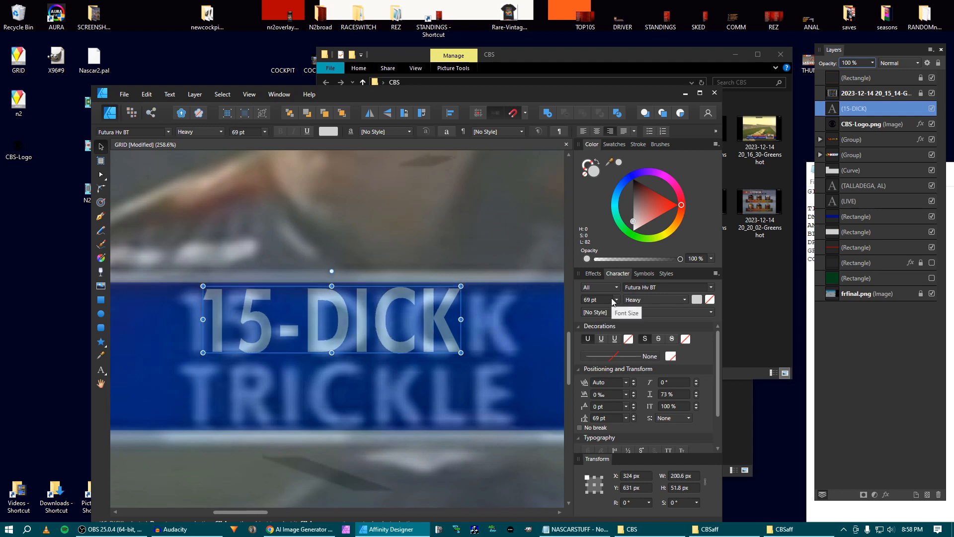
scroll(612, 301, "down", 2)
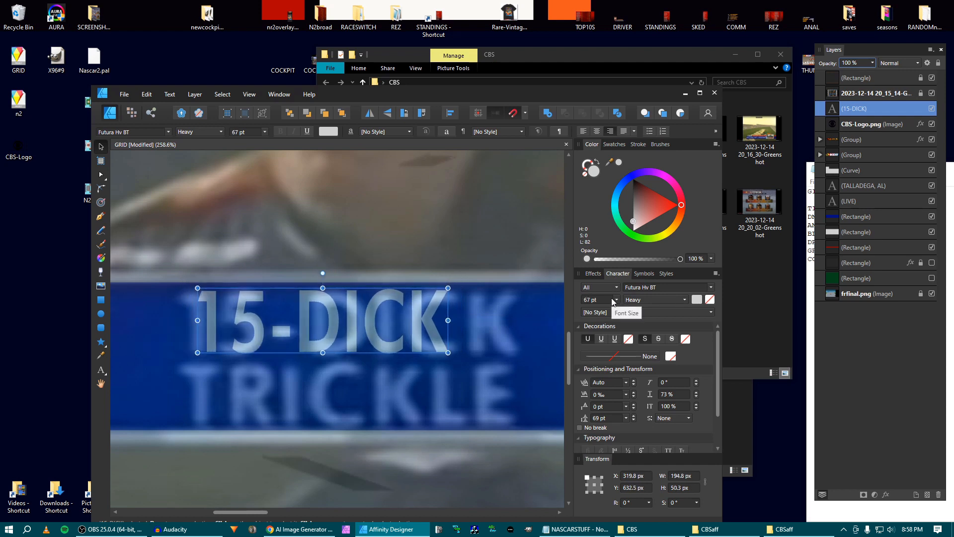
key("Left")
key("Left")
key("Left")
key("Left")
key("Left")
key("Left")
key("Left")
key("Left")
key("Left")
key("Left")
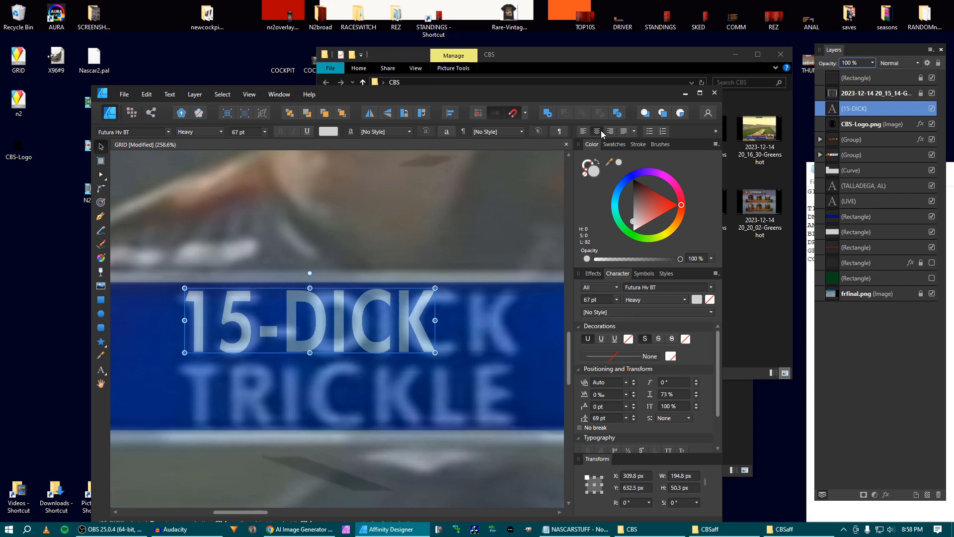
Centre-align the 15-DICK text and nudge it horizontally to X 346.8 px over the reference lettering.
key("Right")
key("Right")
key("Right")
key("Right")
key("Right")
key("Right")
key("Right")
key("Right")
key("Right")
key("Right")
key("Right")
key("Right")
key("Right")
key("Right")
key("Right")
key("Right")
key("Right")
key("Right")
key("Right")
key("Right")
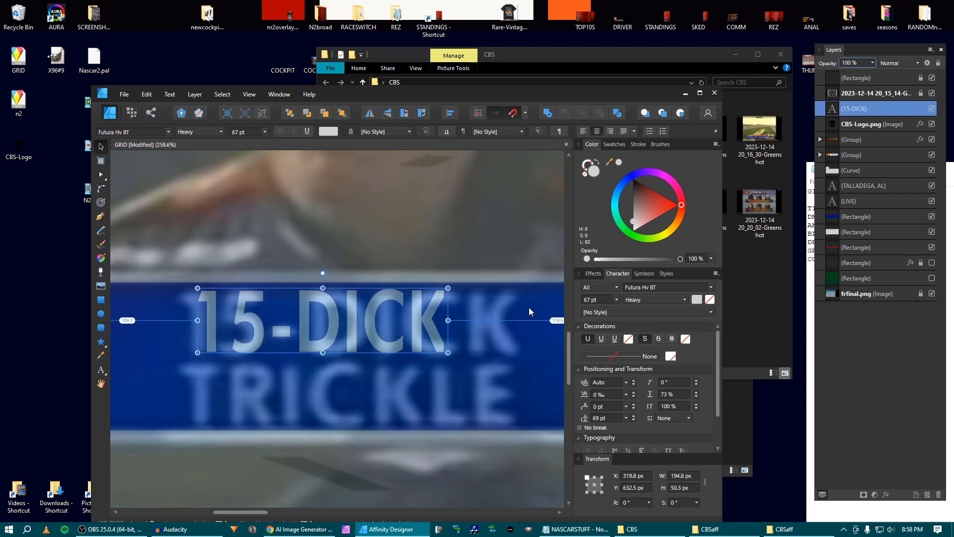
key("Left")
key("Left")
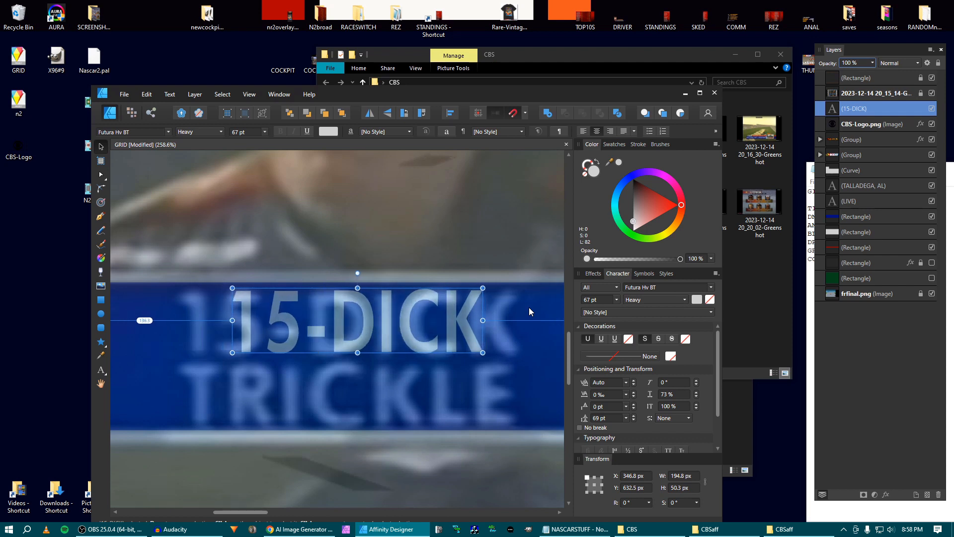
Set the 15-DICK text's horizontal scale to 110% and its font size to 64 pt to match the reference lettering.
scroll(602, 304, "up", 2)
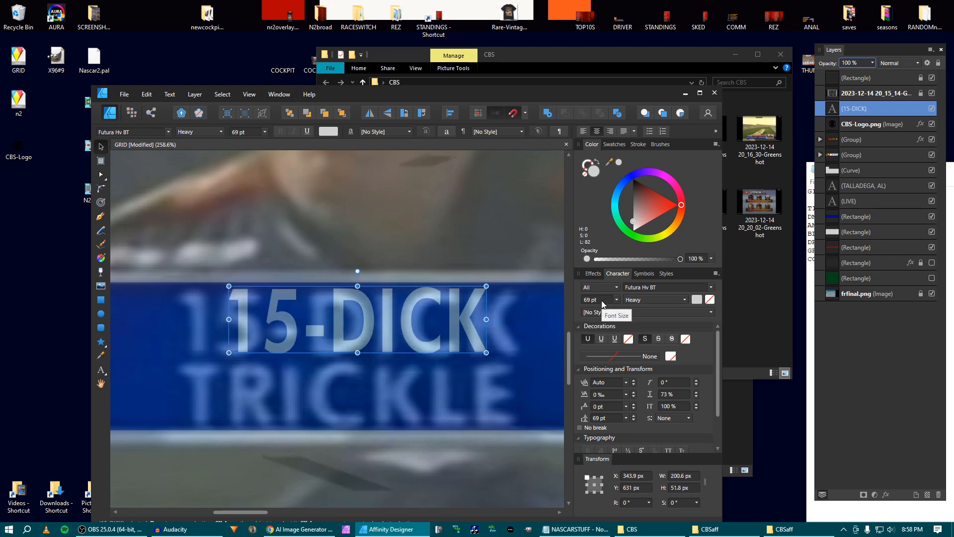
scroll(602, 305, "down", 2)
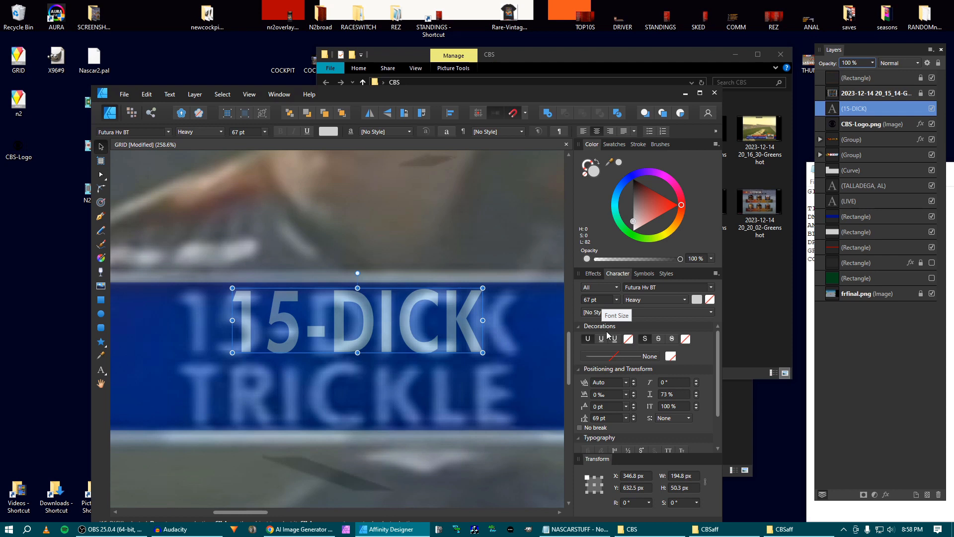
scroll(669, 395, "up", 12)
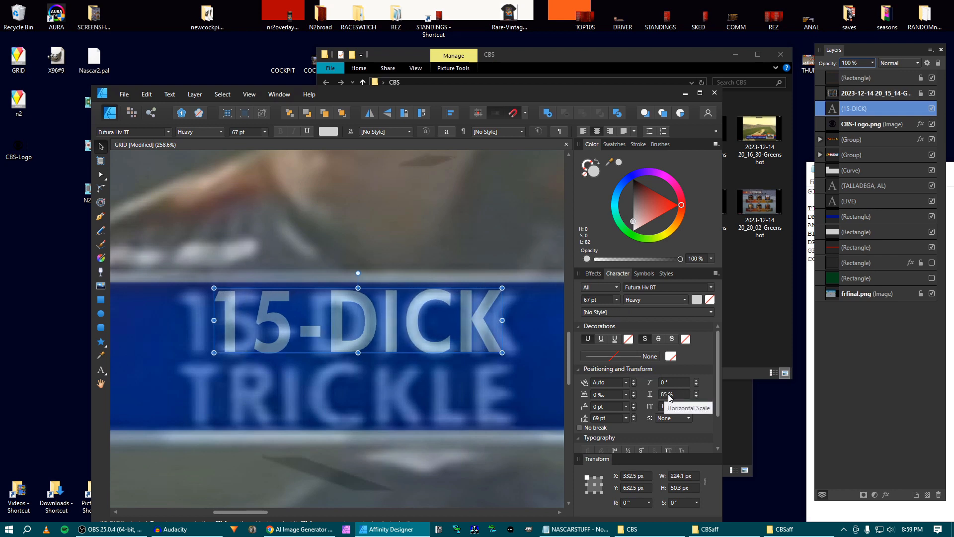
scroll(669, 395, "up", 15)
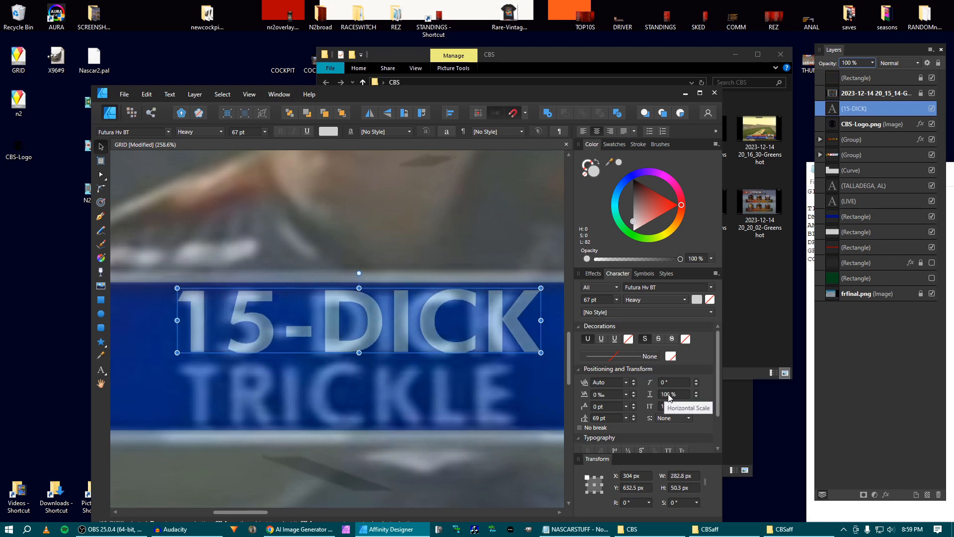
scroll(670, 395, "up", 10)
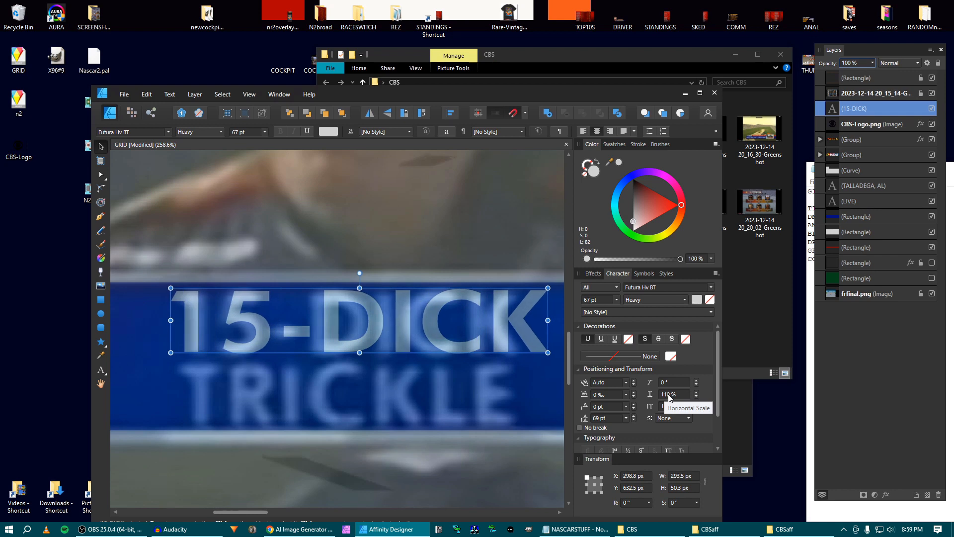
scroll(601, 305, "down", 3)
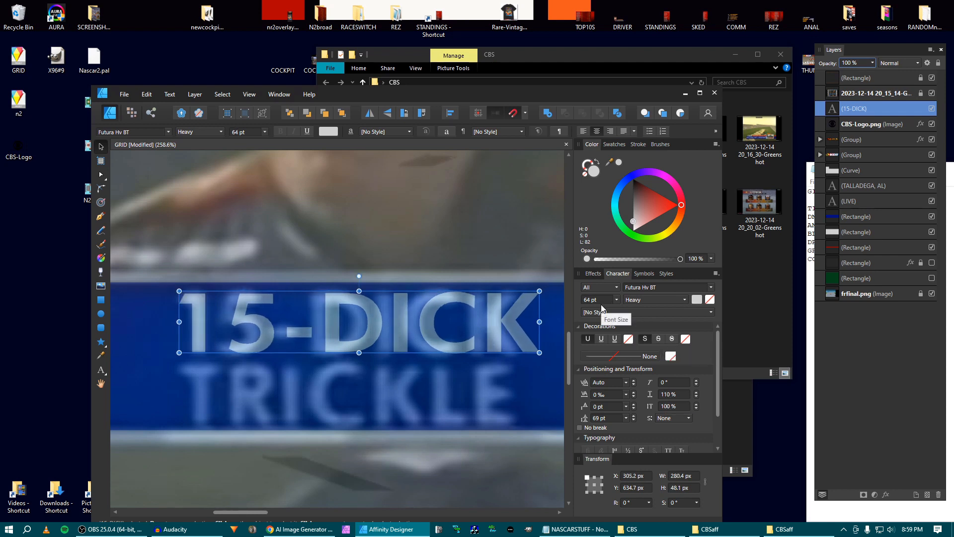
Compare the 15-DICK text with the reference lettering at several magnifications.
scroll(432, 303, "down", 3)
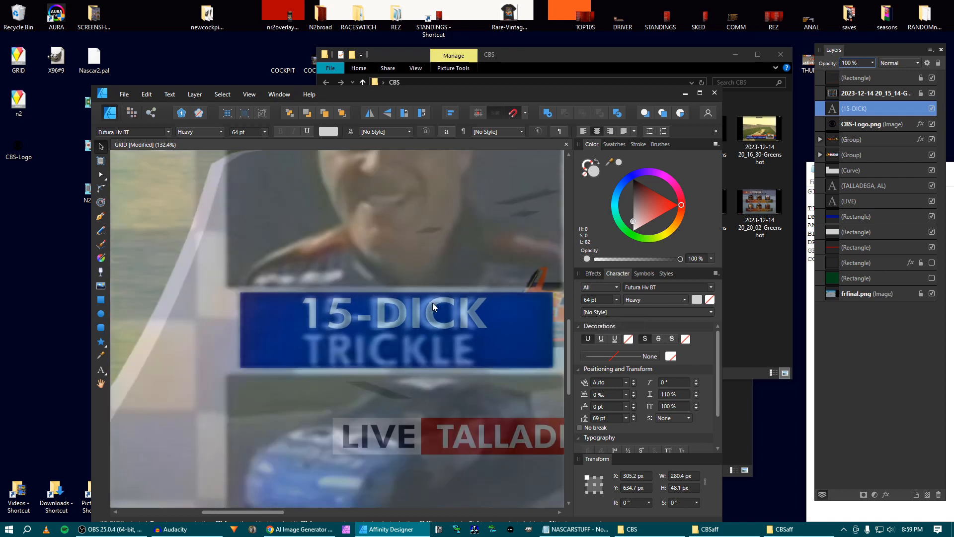
scroll(365, 315, "up", 1)
scroll(362, 314, "up", 1)
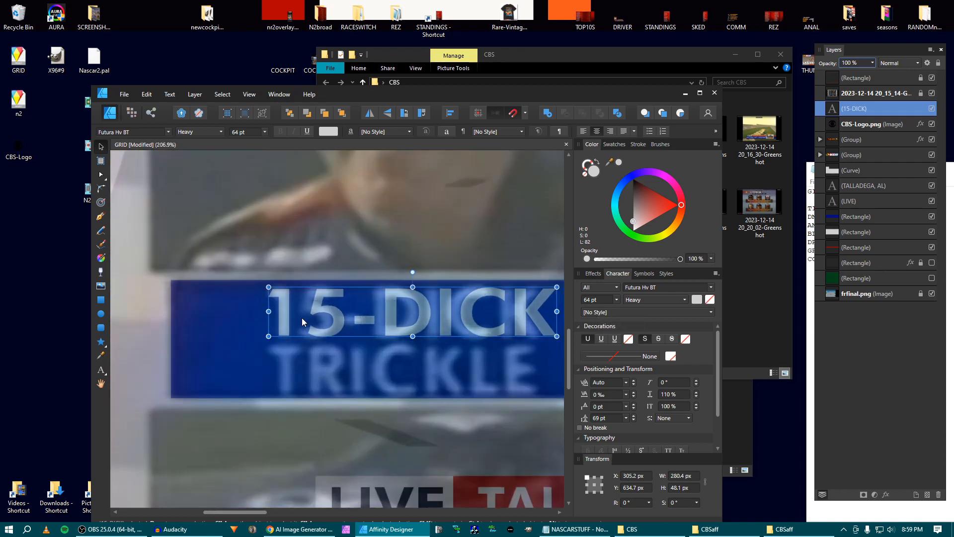
scroll(305, 322, "down", 2)
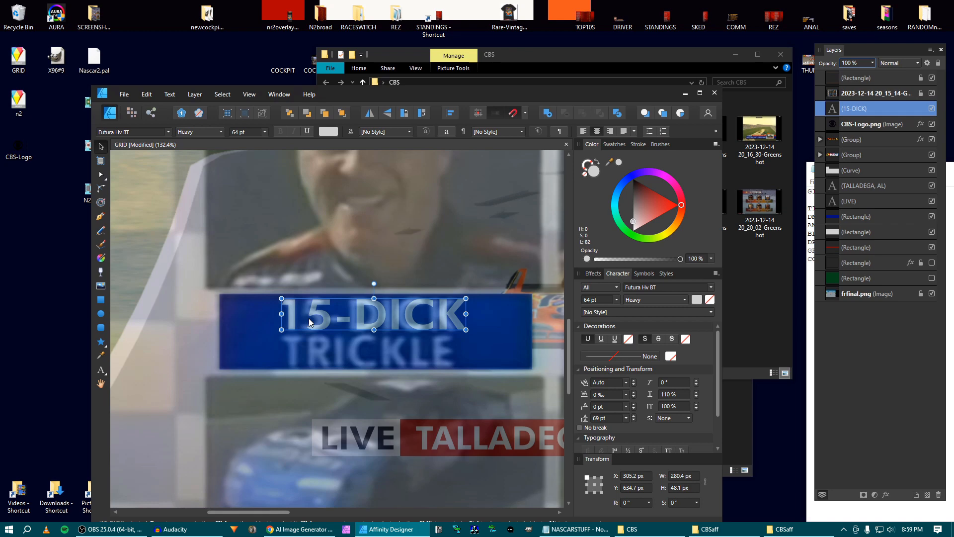
scroll(308, 319, "up", 2)
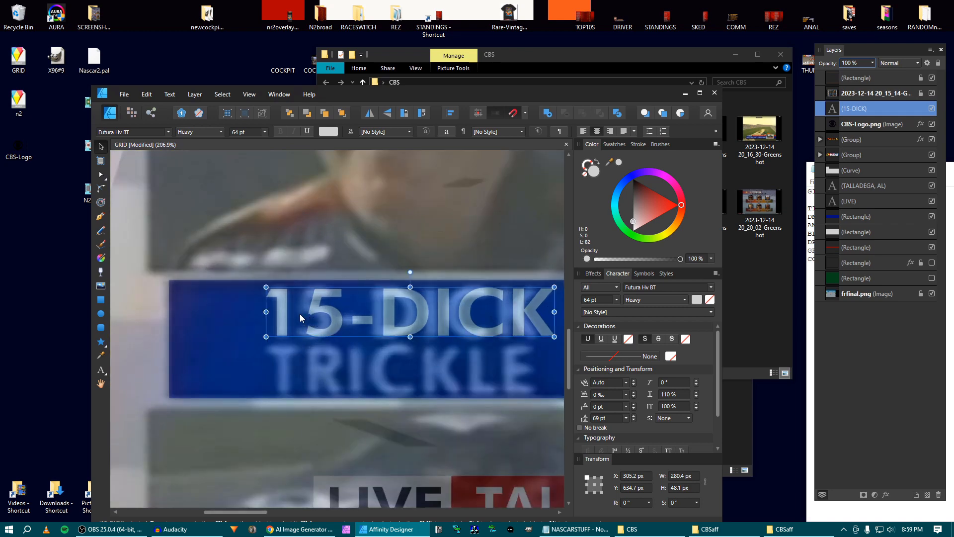
scroll(309, 319, "down", 2)
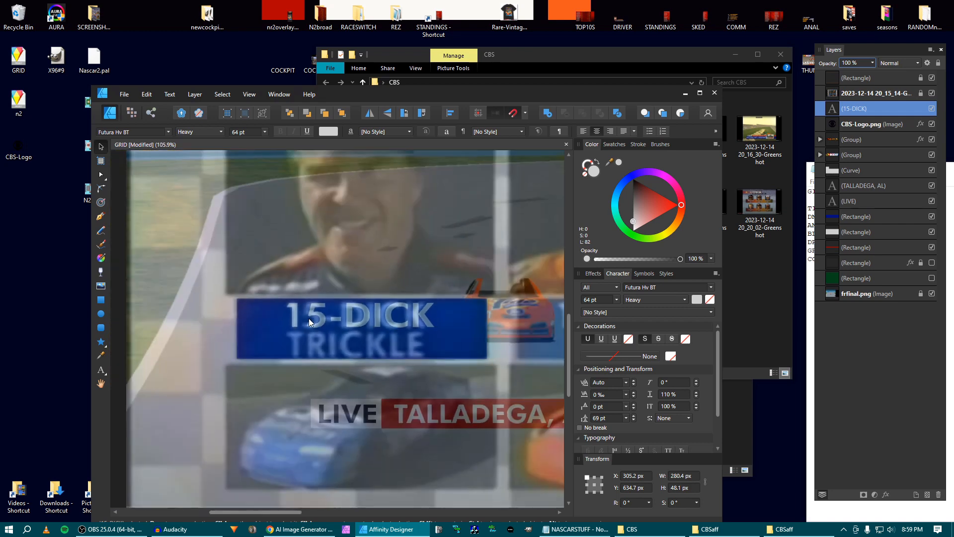
scroll(309, 319, "up", 1)
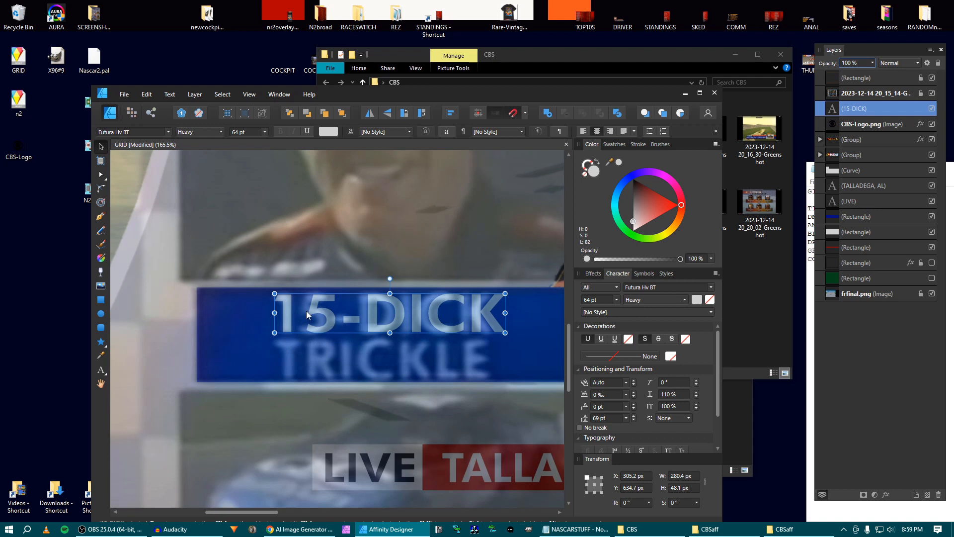
Remove the leading 1 to nudge 5-DICK 10 px right over the reference, and restore the text to 15-DICK.
double_click(308, 314)
key("BackSpace")
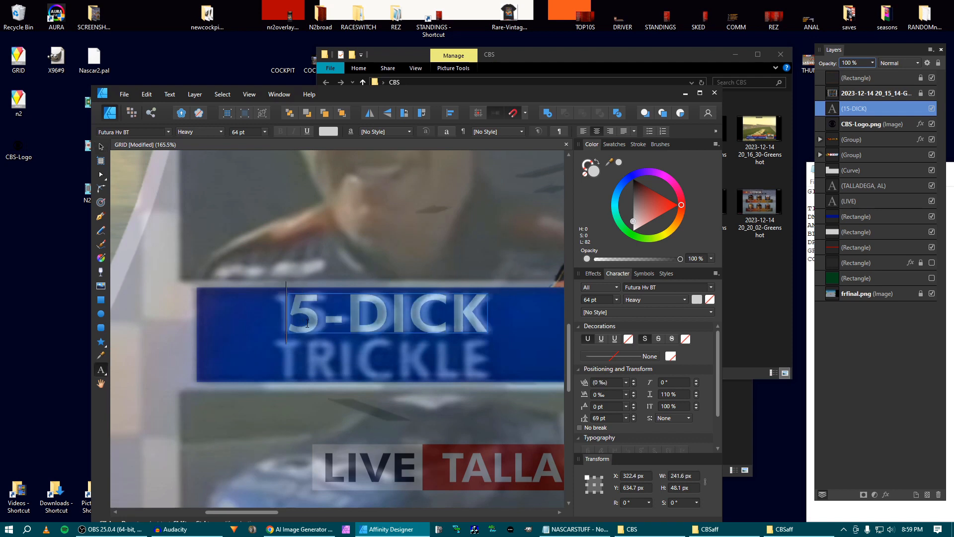
left_click(101, 148)
key("shift+Right")
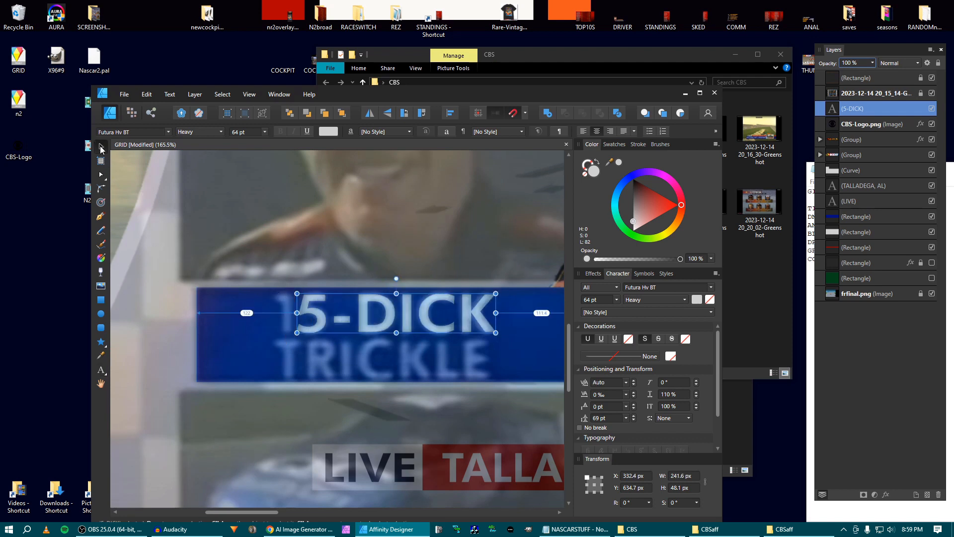
key("shift+Right")
key("shift+Left")
double_click(297, 310)
type("1")
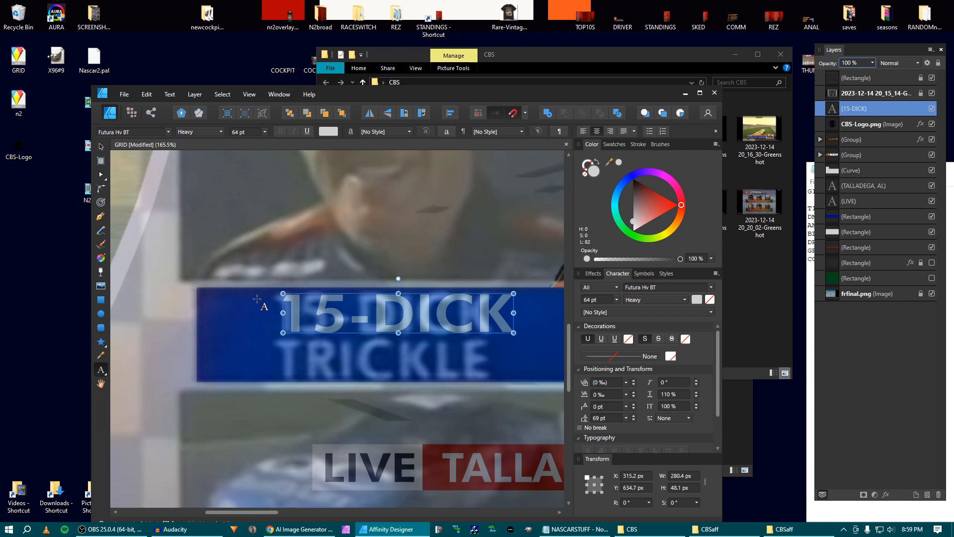
key("BackSpace")
type("3")
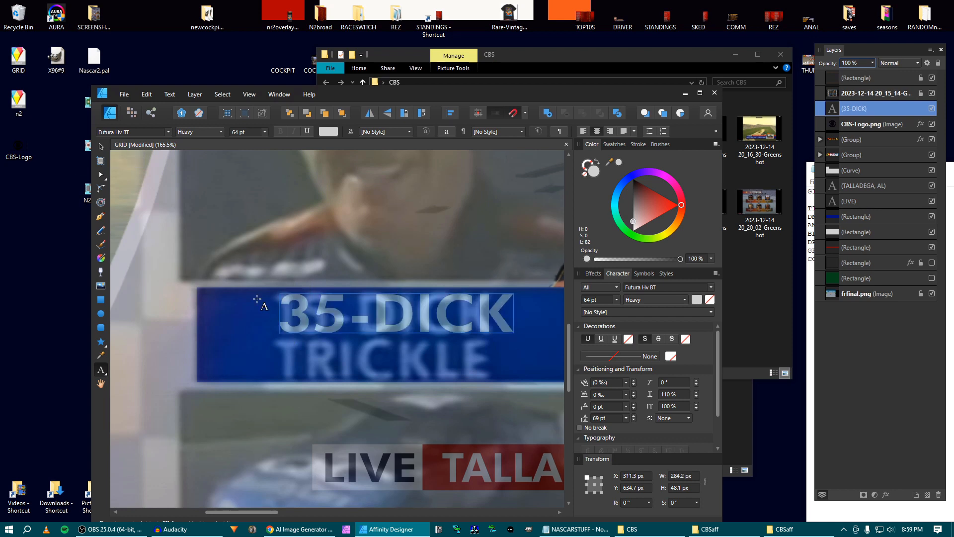
key("BackSpace")
type("1")
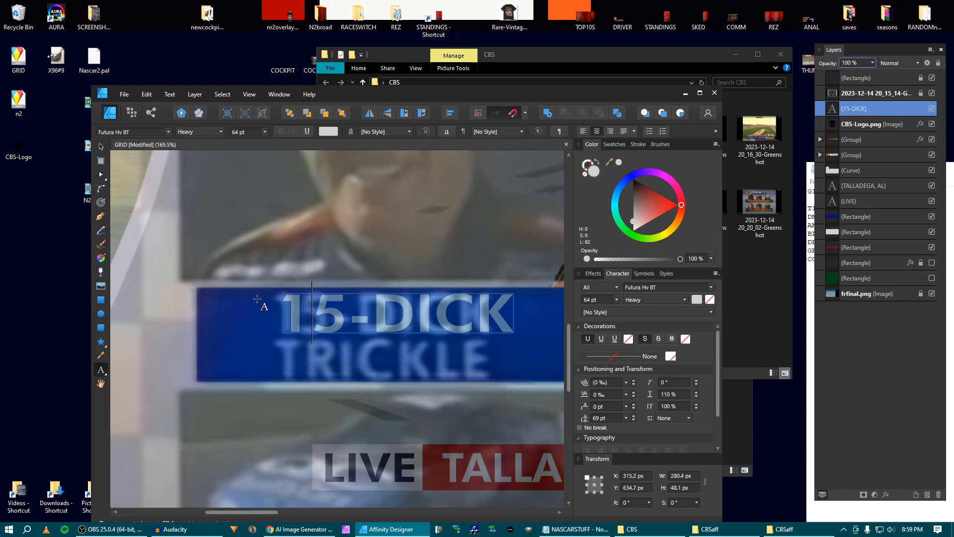
Tighten the tracking of the leading 1 in 15-DICK to -139‰.
key("Escape")
key("shift+Left")
scroll(605, 394, "down", 20)
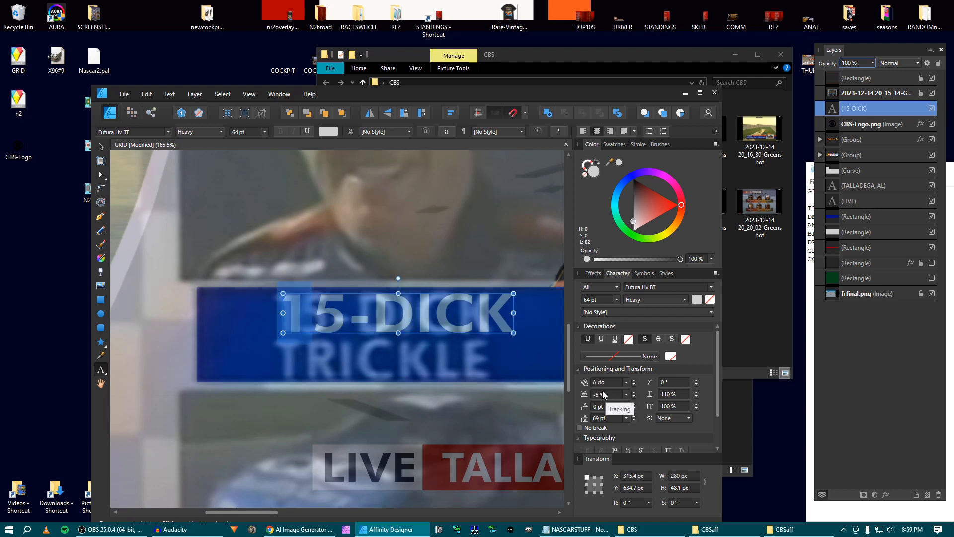
scroll(612, 400, "down", 20)
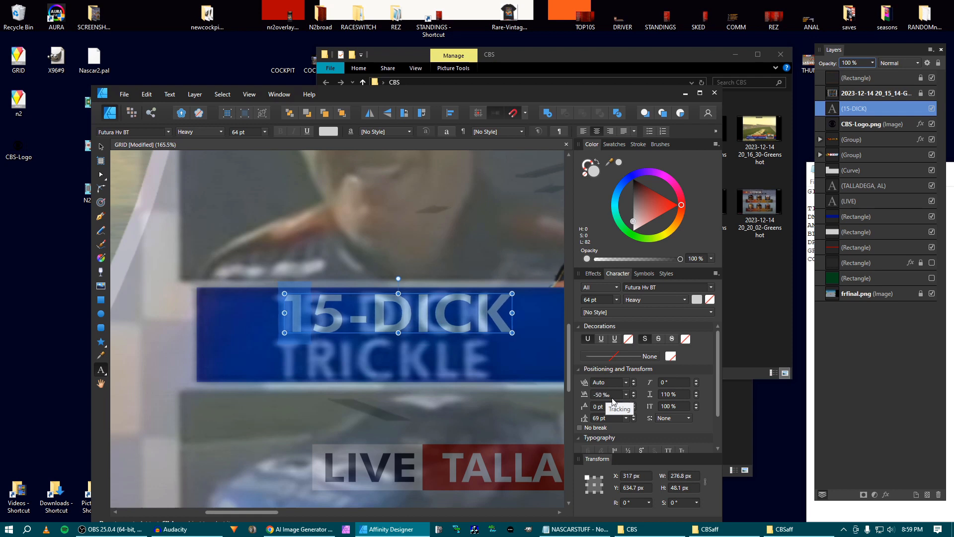
scroll(612, 401, "down", 13)
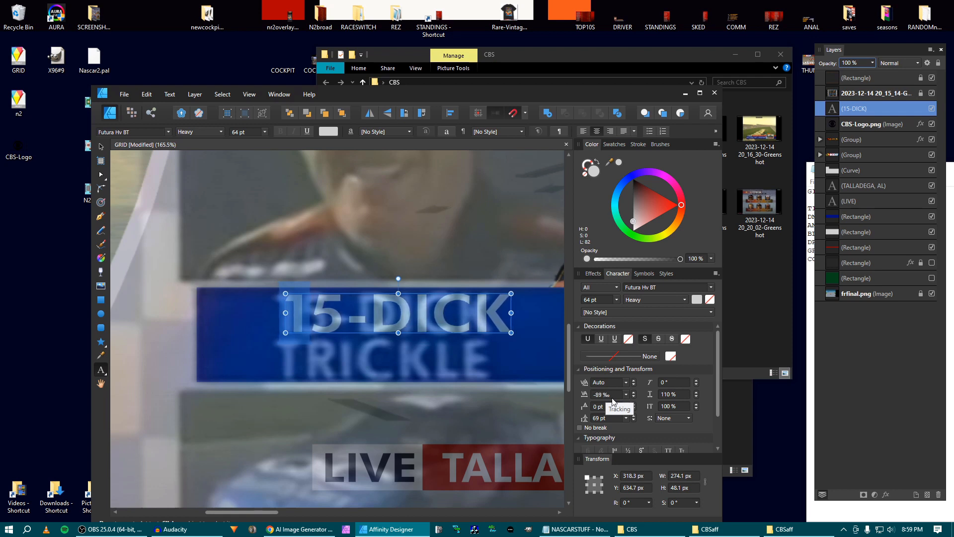
scroll(612, 402, "down", 11)
scroll(613, 402, "down", 20)
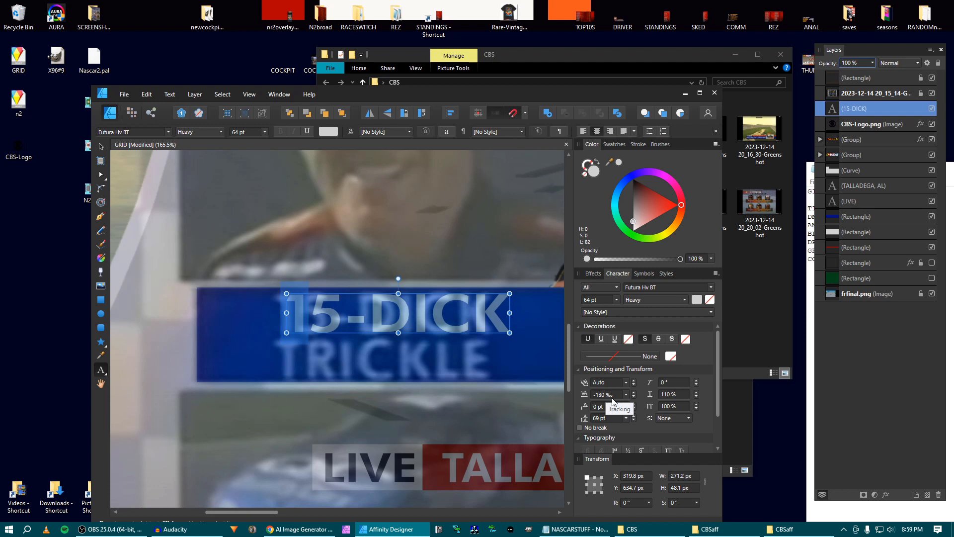
Nudge the 15-DICK text left to X 306.1 px to line up with the reference lettering.
left_click(103, 150)
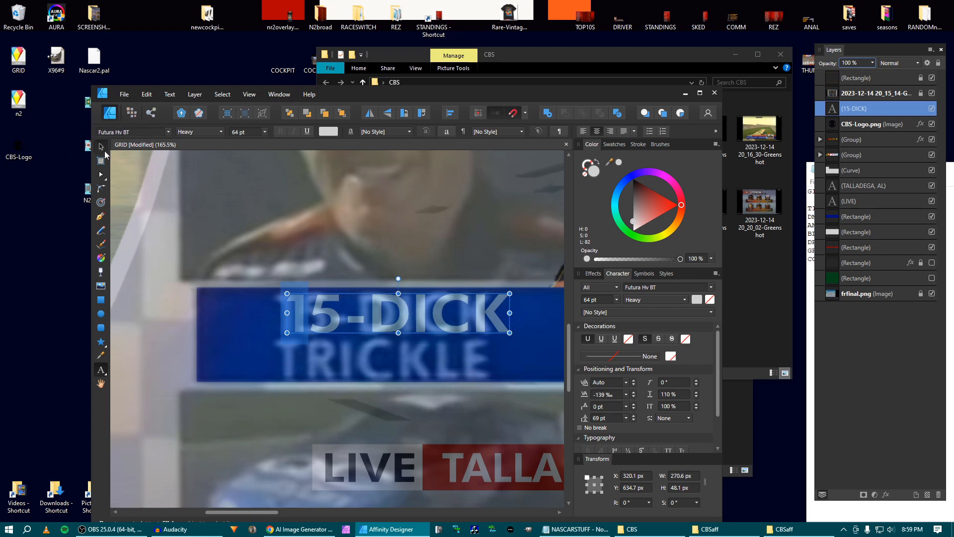
key("shift+Left")
key("Left")
key("Left")
key("Left")
key("Left")
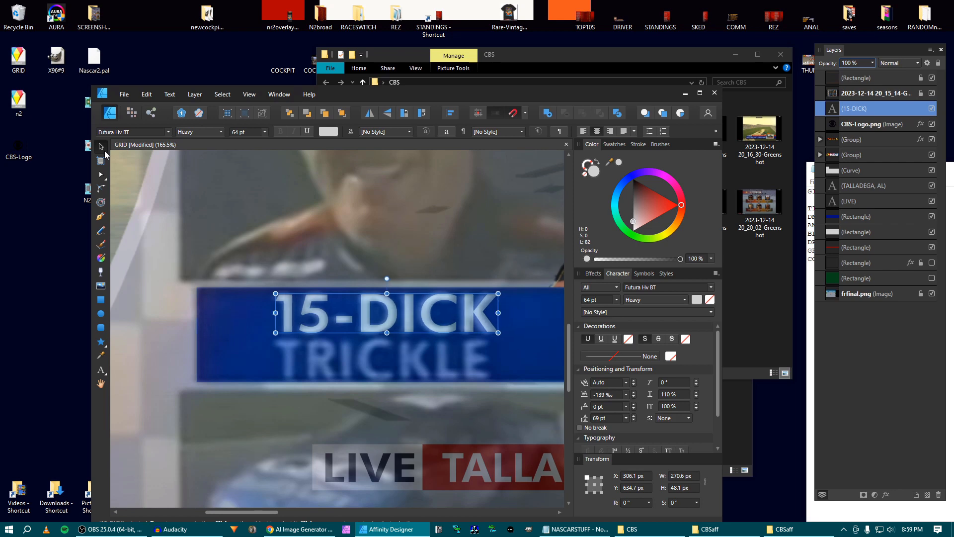
Narrow the 15-DICK text to 107% horizontal scale and nudge it left to X 306.7 px.
scroll(419, 322, "up", 2)
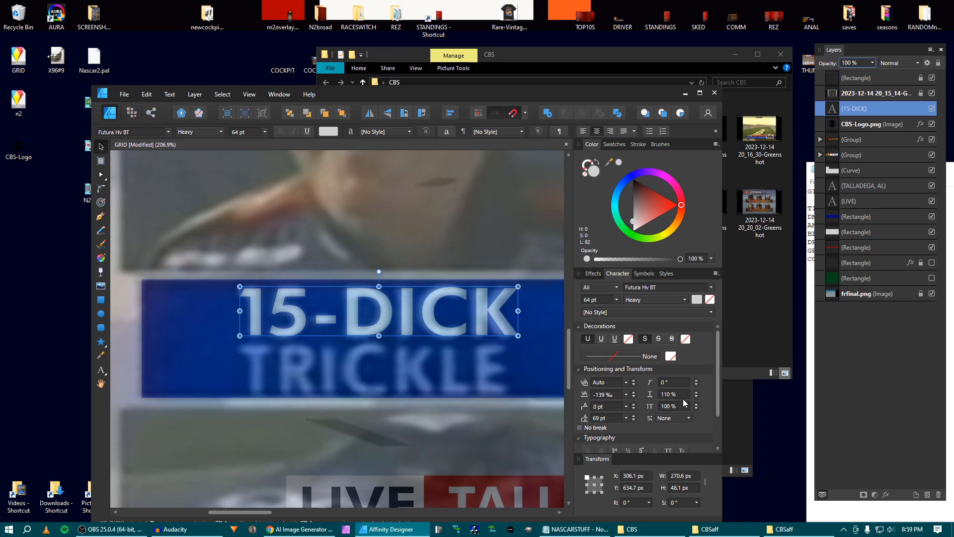
scroll(675, 395, "down", 3)
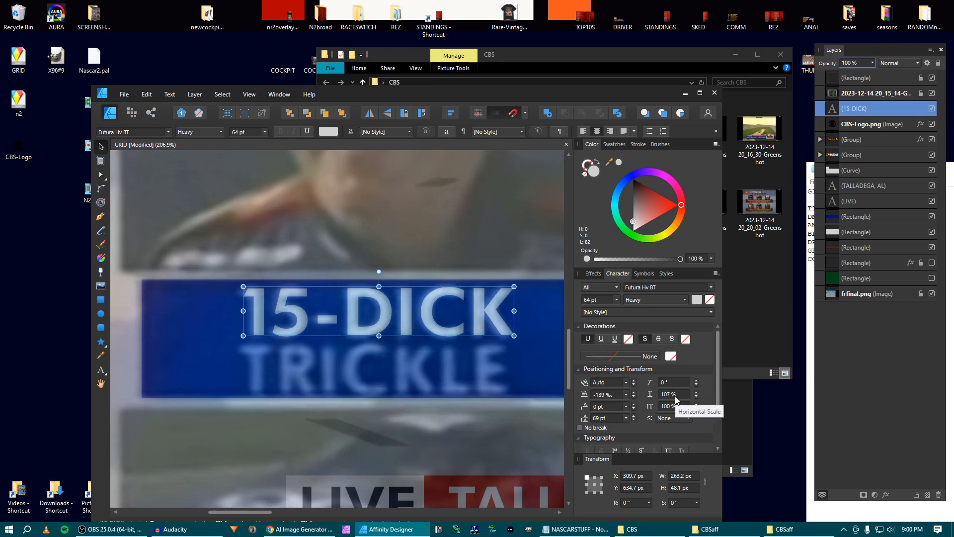
key("Left")
key("Left")
key("Left")
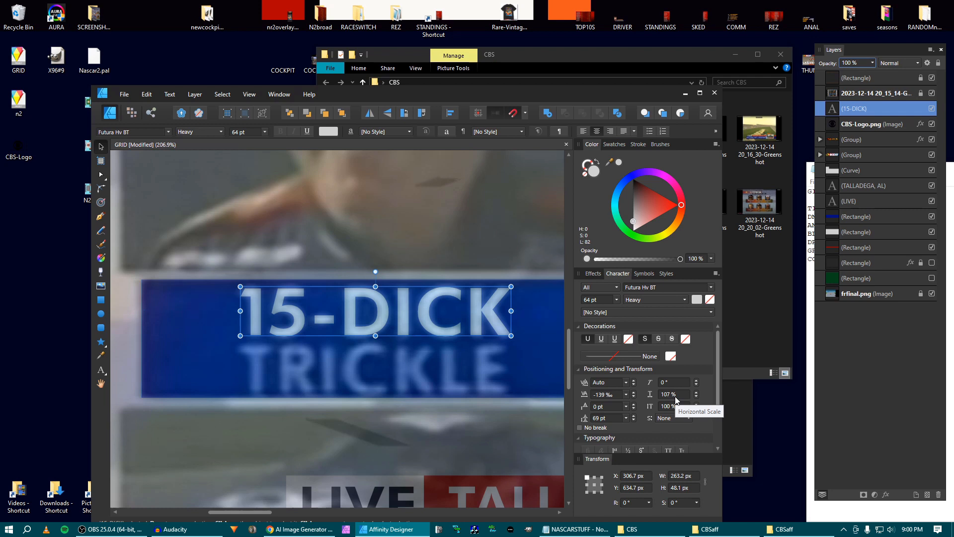
Duplicate the 15-DICK text onto the plate's second line at Y 694.4 px and replace its wording with TRICKLE.
scroll(390, 336, "down", 2)
scroll(400, 335, "up", 1)
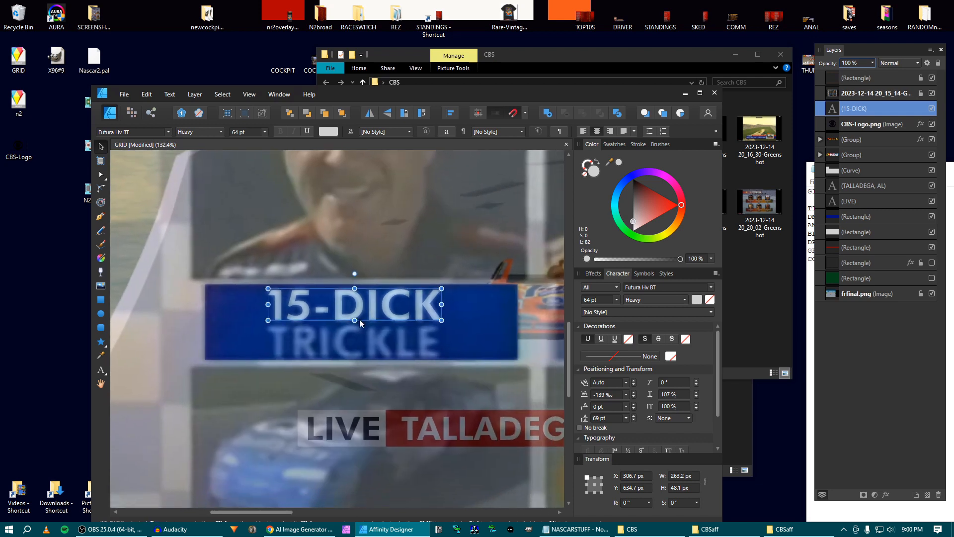
key("ctrl+j")
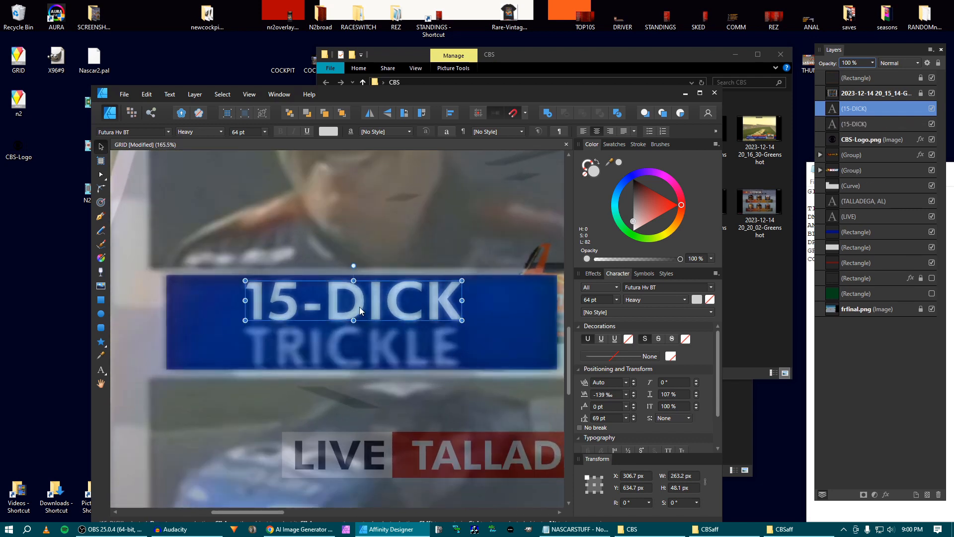
left_click_drag(361, 312, 359, 356)
double_click(358, 352)
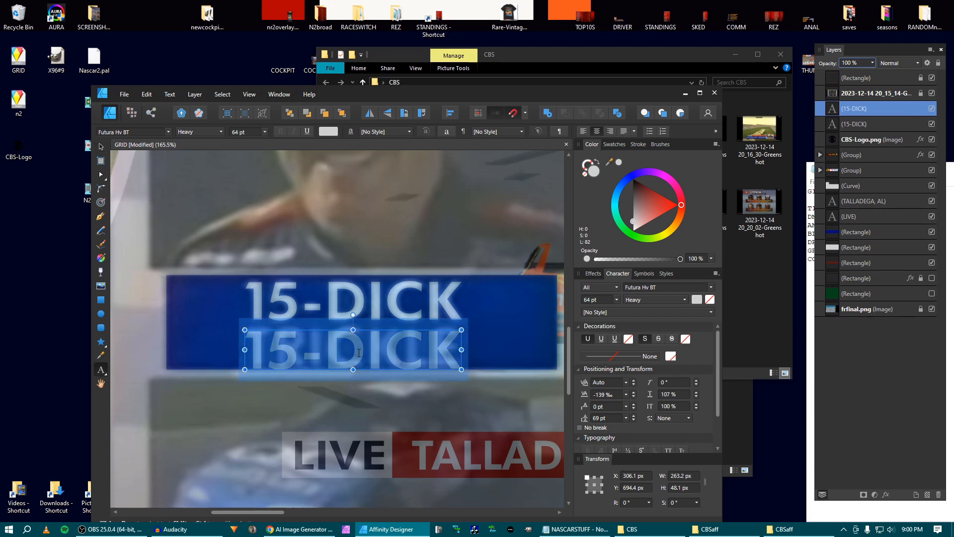
type("TRIC")
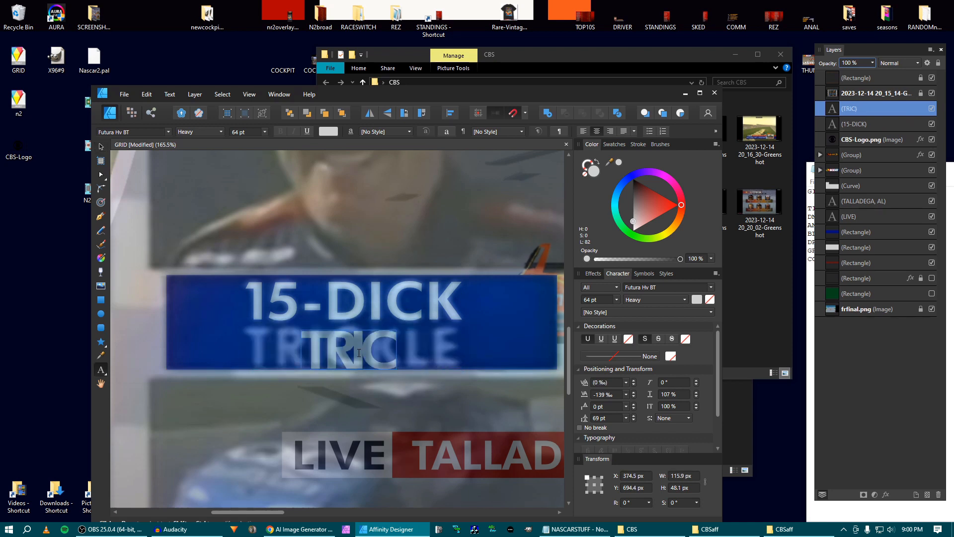
type("KLEE")
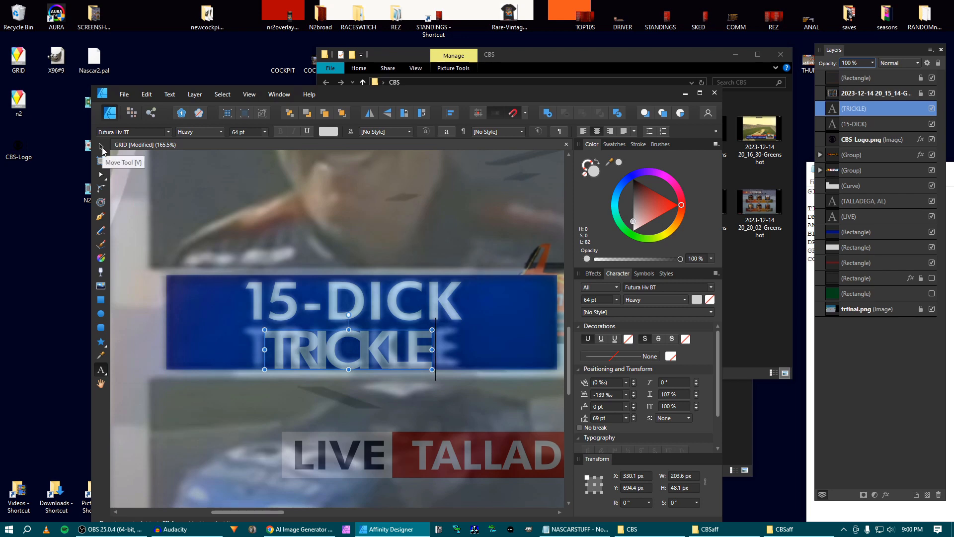
key("Escape")
Set the TRICKLE text's tracking to 0‰.
scroll(315, 344, "up", 2)
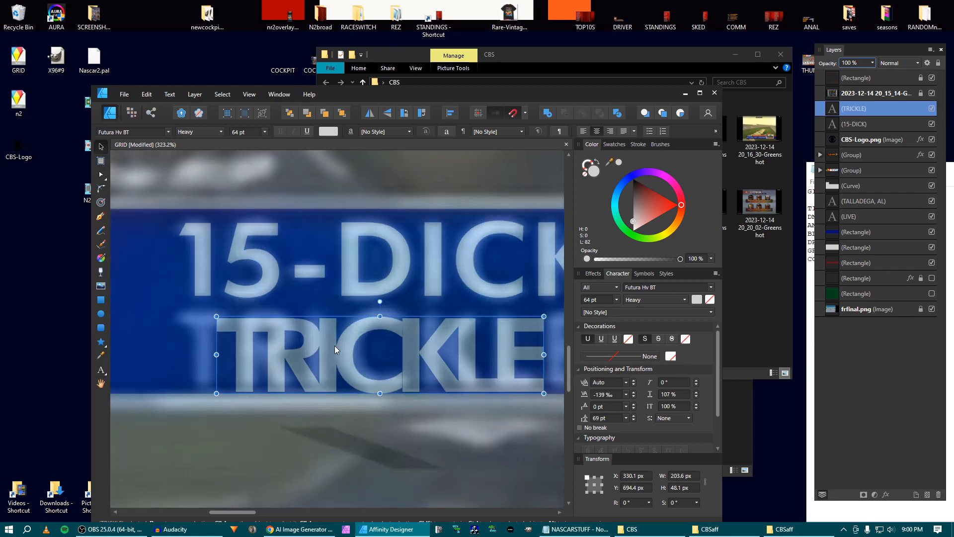
left_click(604, 396)
type("0")
key("Return")
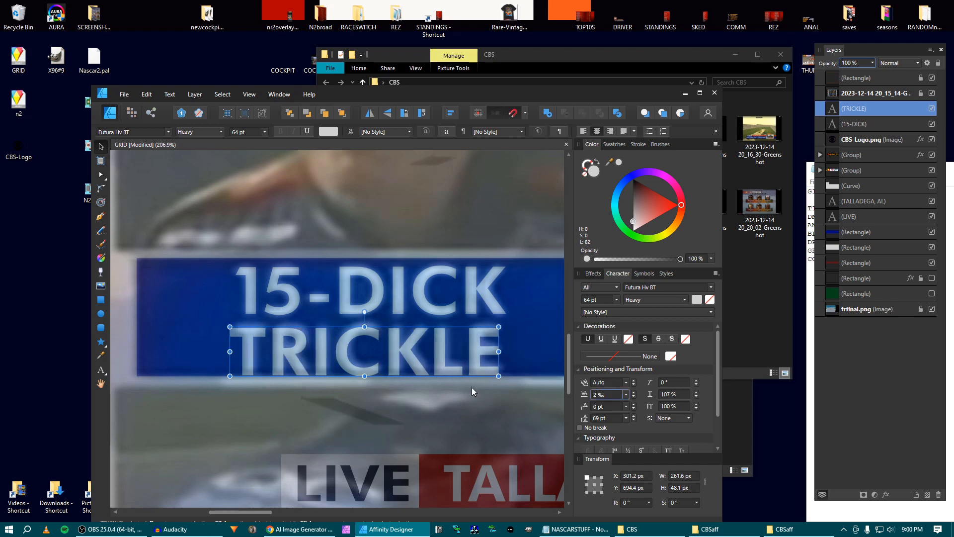
scroll(532, 373, "up", 2)
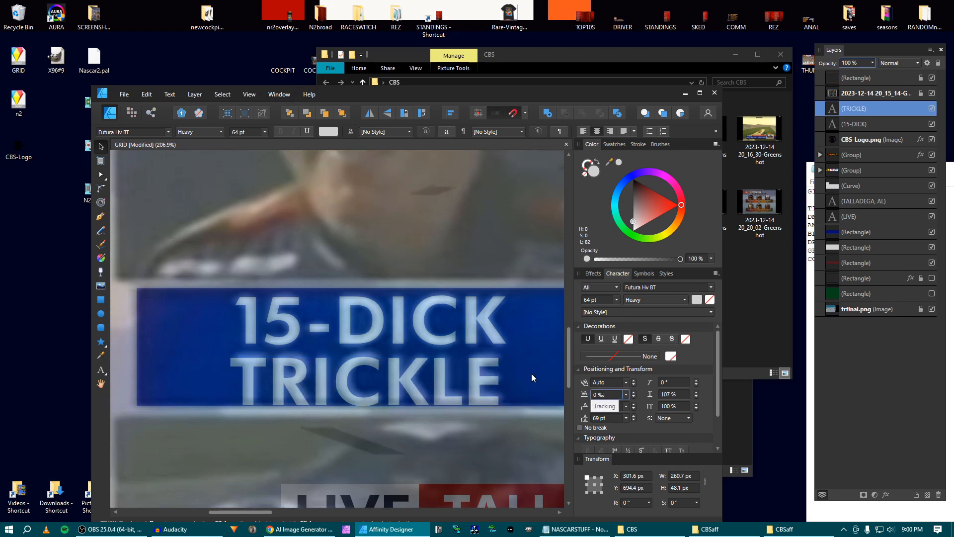
Nudge the TRICKLE text up to Y 689.4 px over the reference lettering and check its right end.
scroll(332, 389, "up", 2)
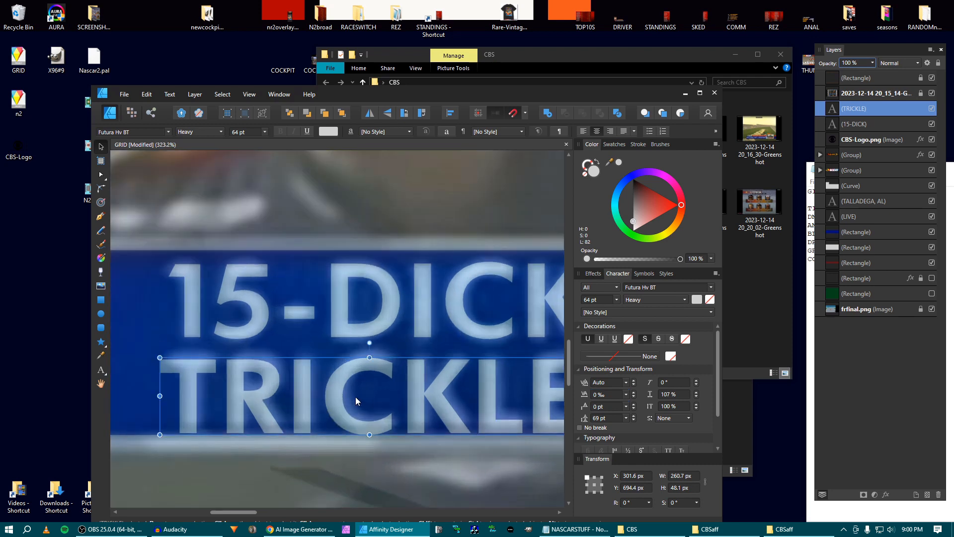
key("Up")
key("Up")
key("Up")
key("Up")
key("Up")
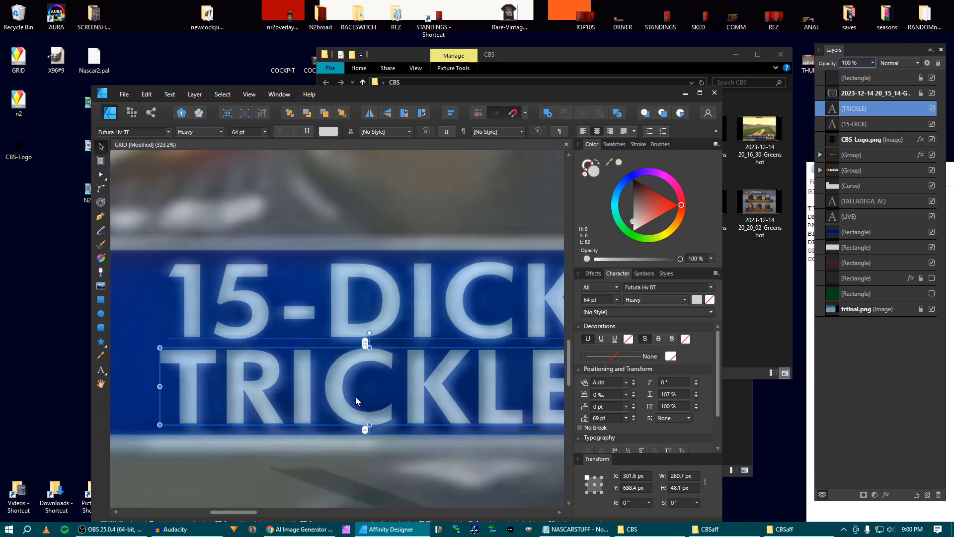
key("space")
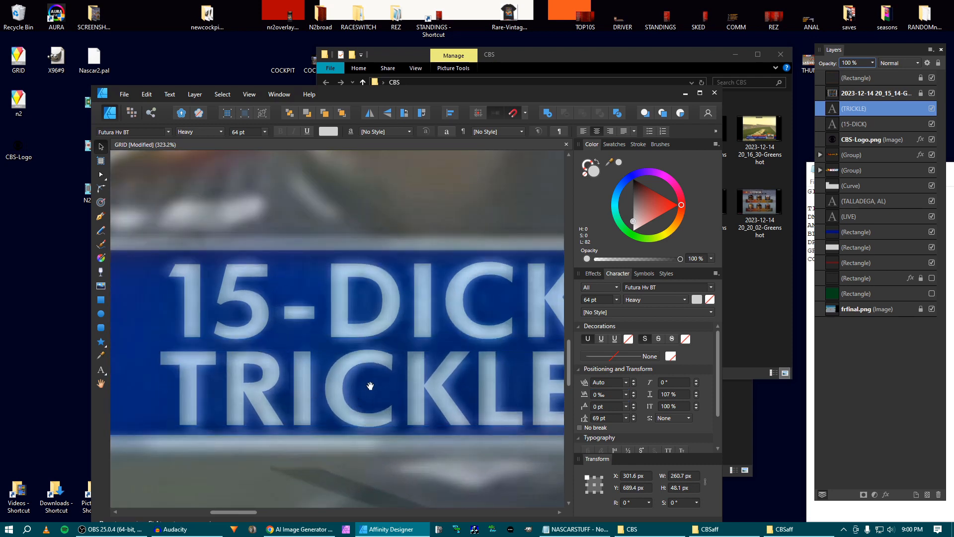
left_click_drag(370, 386, 309, 367)
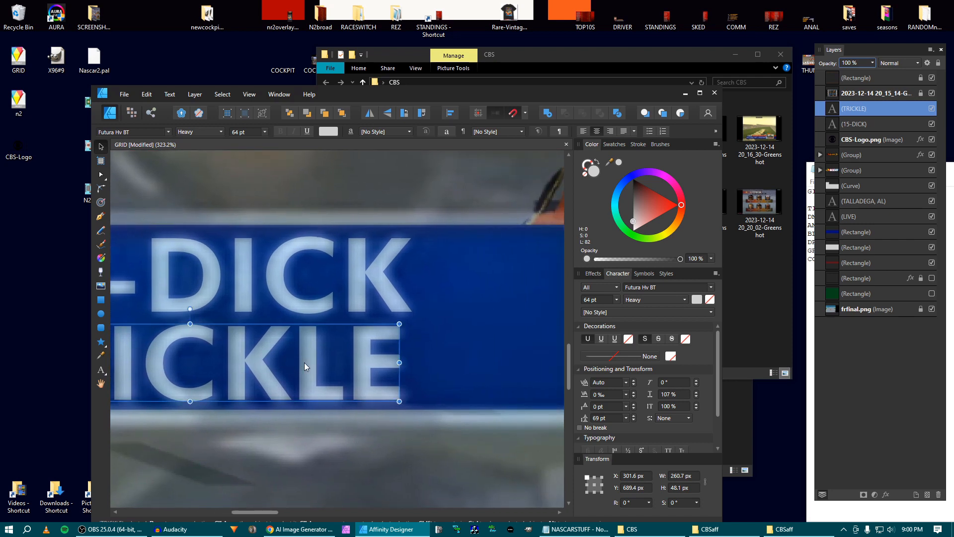
key("shift+Left")
key("shift+Left")
key("shift+Left")
key("Down")
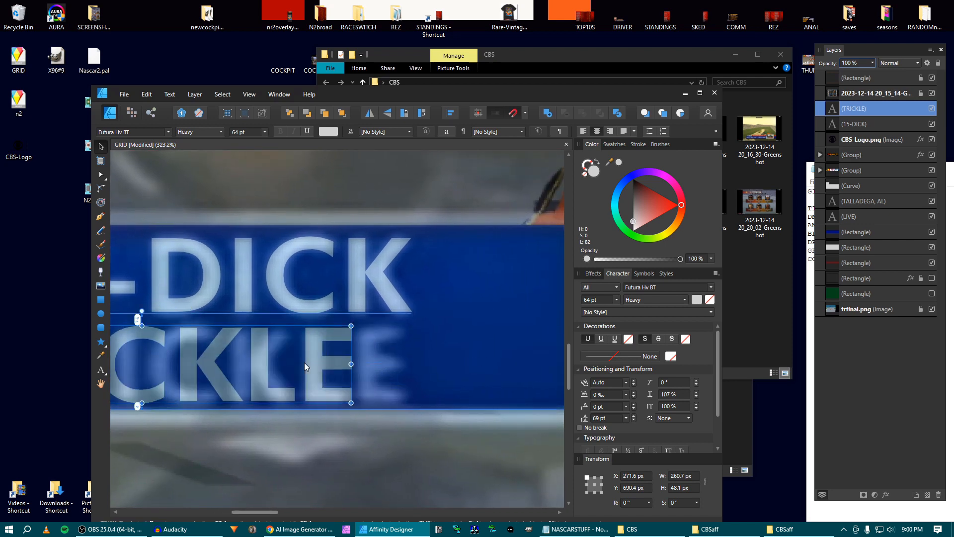
key("space")
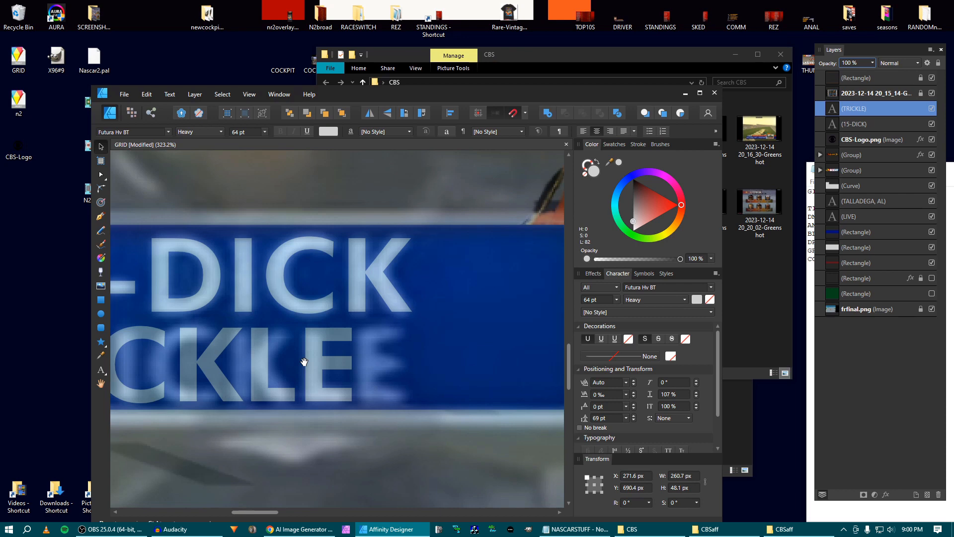
key("ctrl+z")
key("ctrl+z")
key("ctrl+z")
key("ctrl+z")
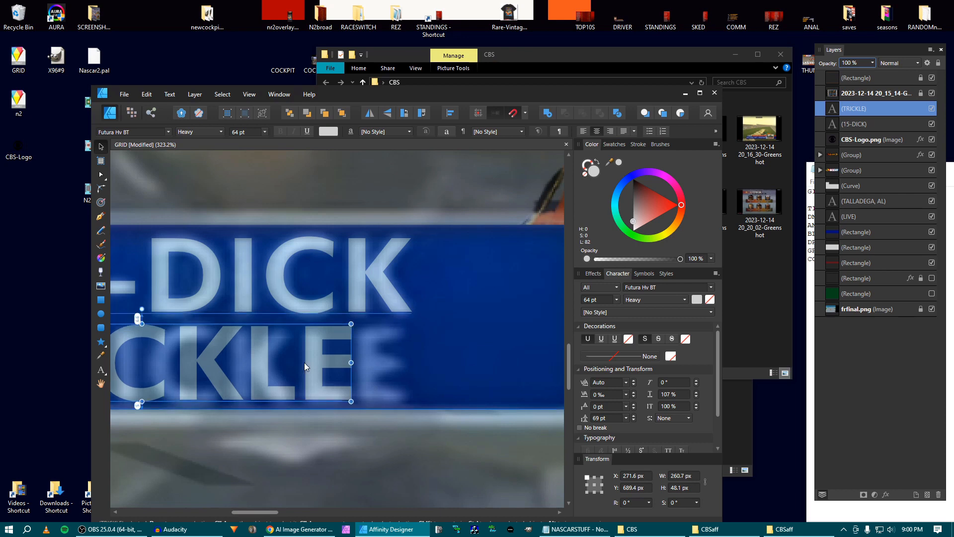
Compare the two-line driver name plate with the reference by hiding and reshowing the reference screenshot layer.
scroll(304, 362, "down", 7)
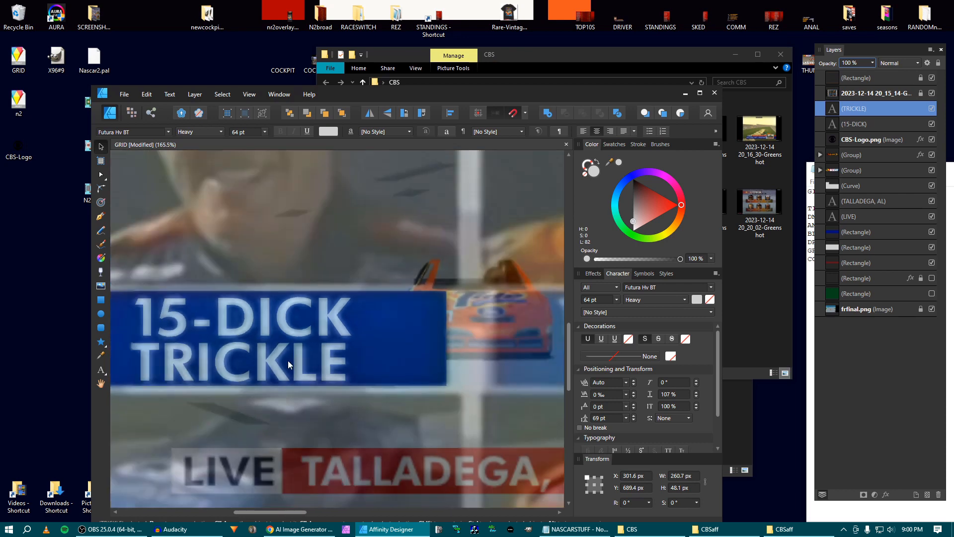
scroll(289, 359, "up", 1)
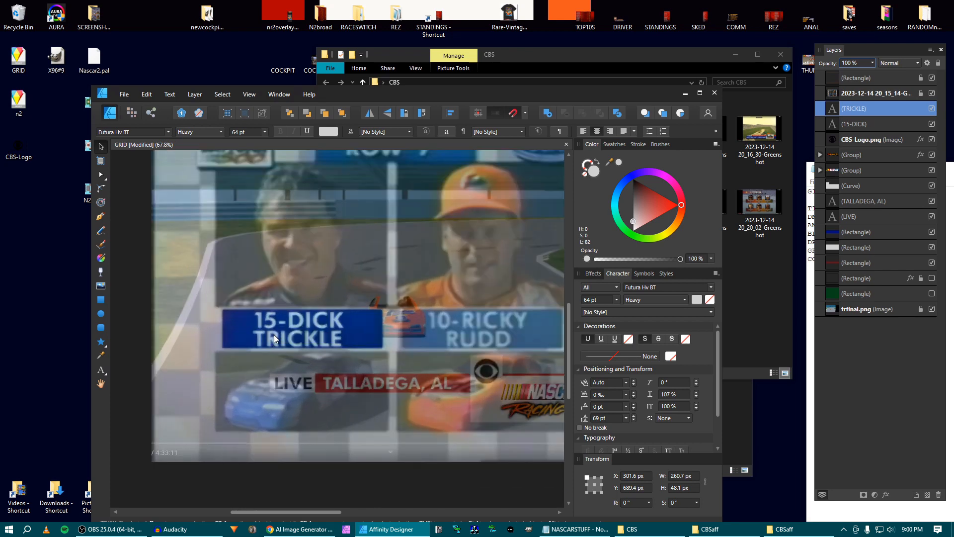
scroll(461, 291, "down", 1)
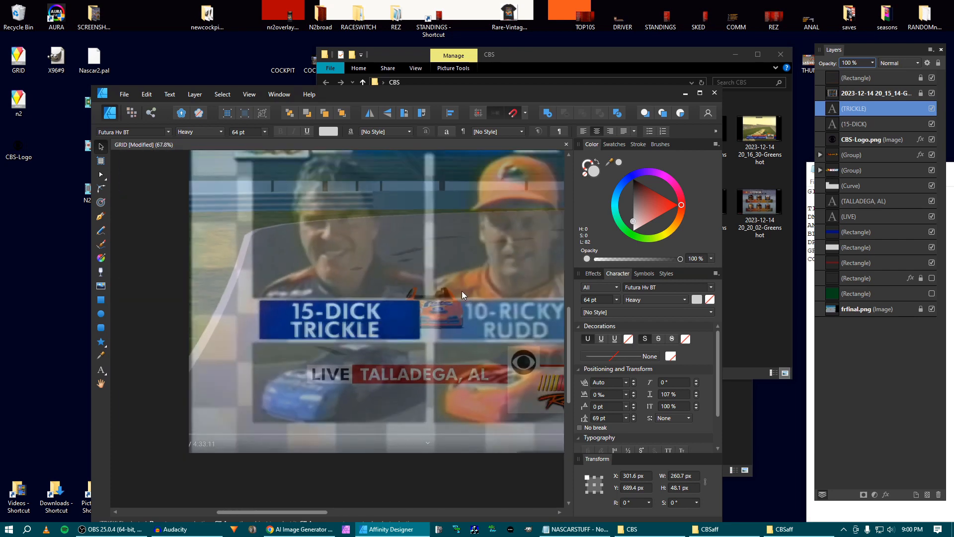
left_click_drag(461, 291, 419, 295)
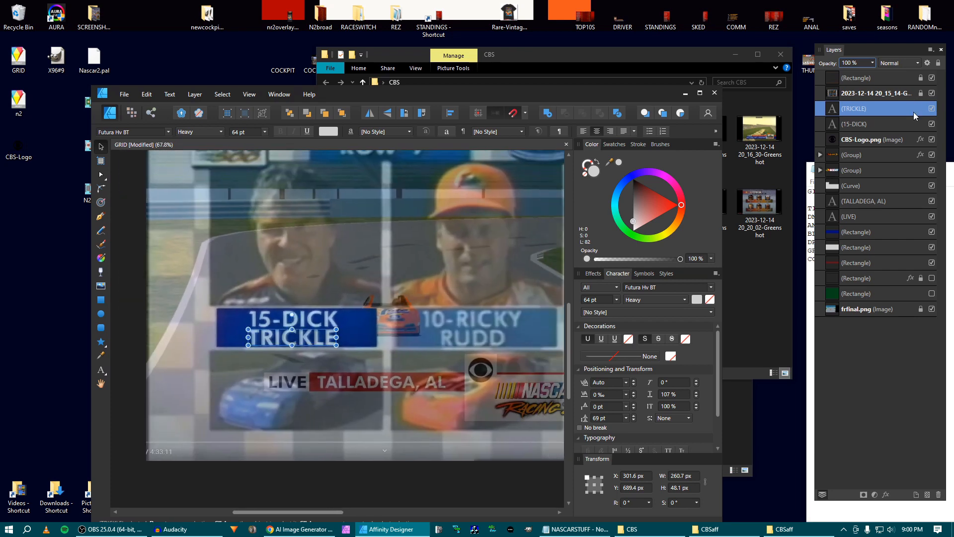
left_click(932, 93)
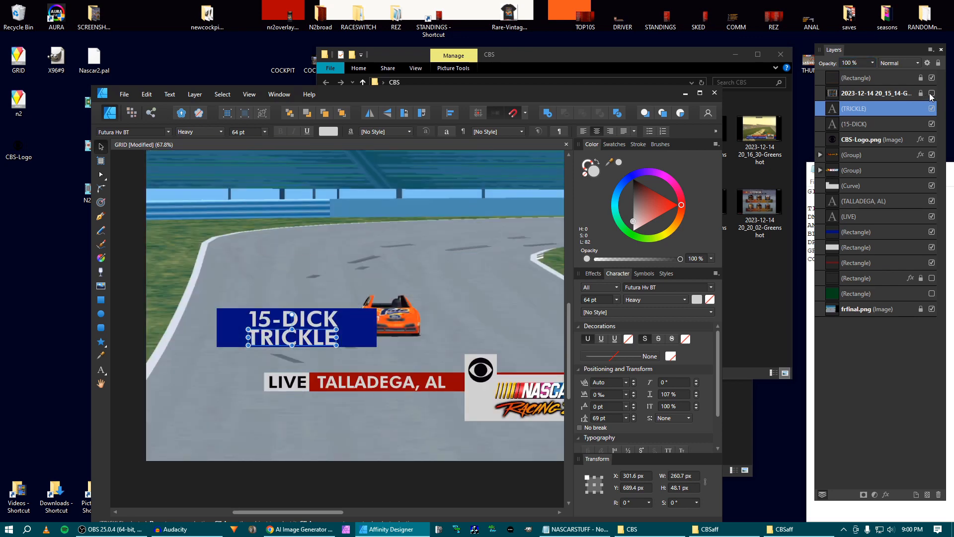
left_click(932, 93)
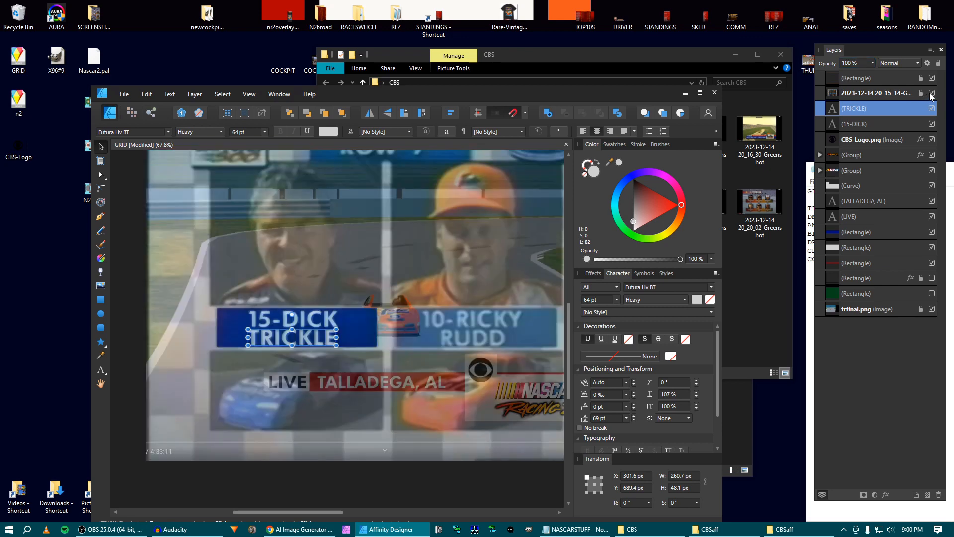
left_click(932, 95)
left_click(932, 95)
Fade the reference screenshot to 21% opacity and recolour the blue name plate to H 215, S 100, L 32, checking it without the reference.
left_click(875, 95)
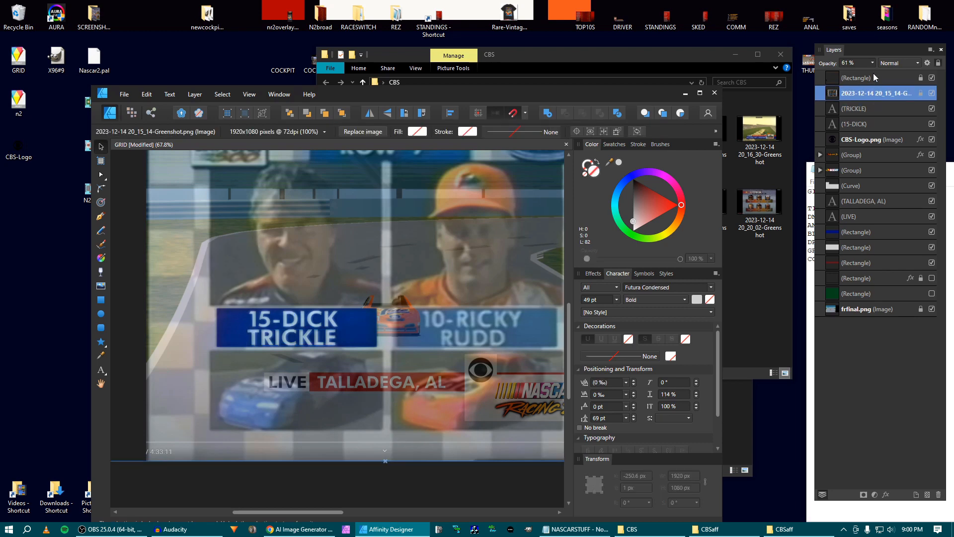
left_click(872, 63)
left_click_drag(873, 73, 846, 74)
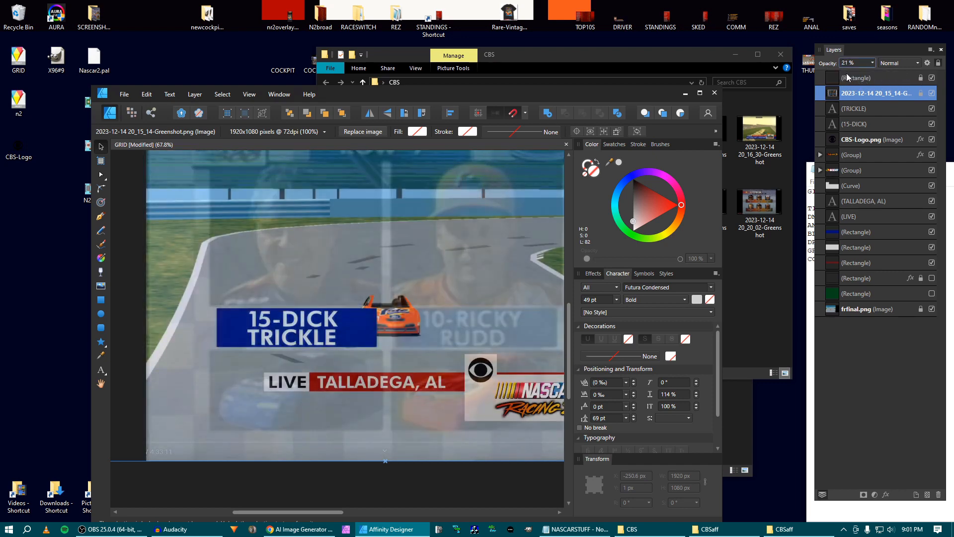
left_click(838, 237)
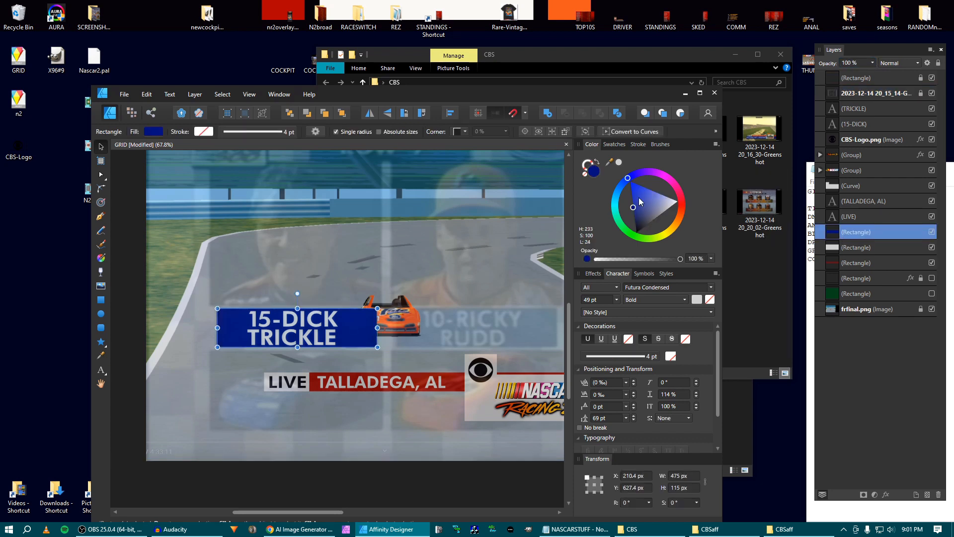
left_click_drag(625, 184, 633, 206)
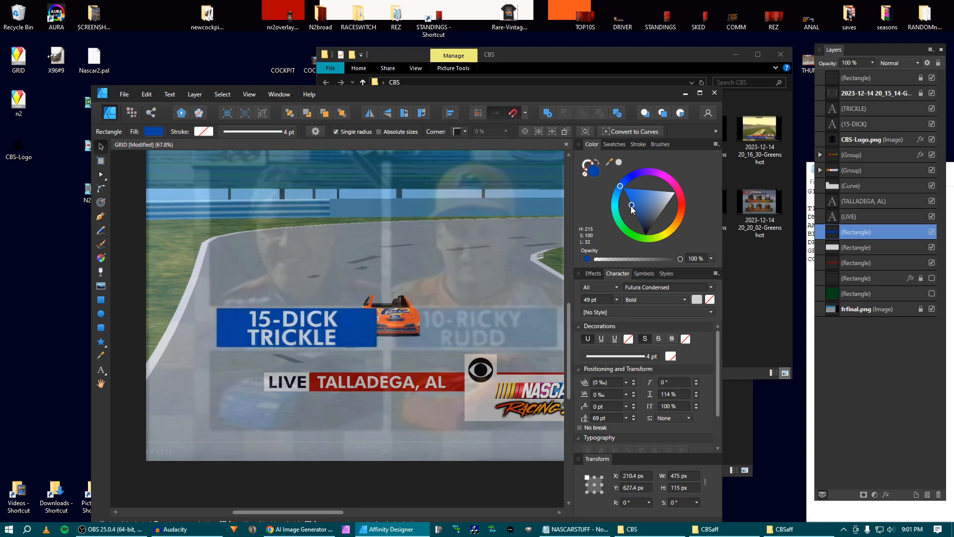
left_click_drag(631, 206, 631, 206)
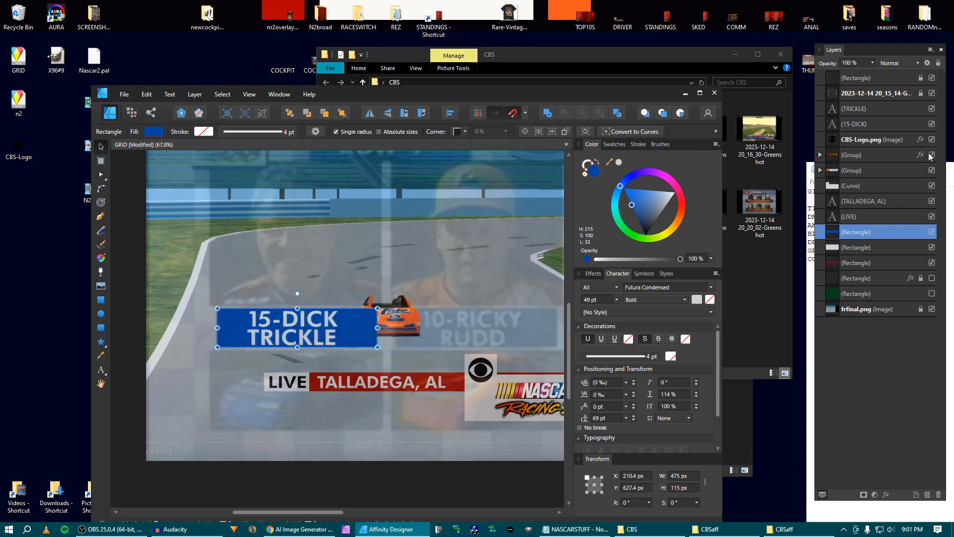
left_click(932, 93)
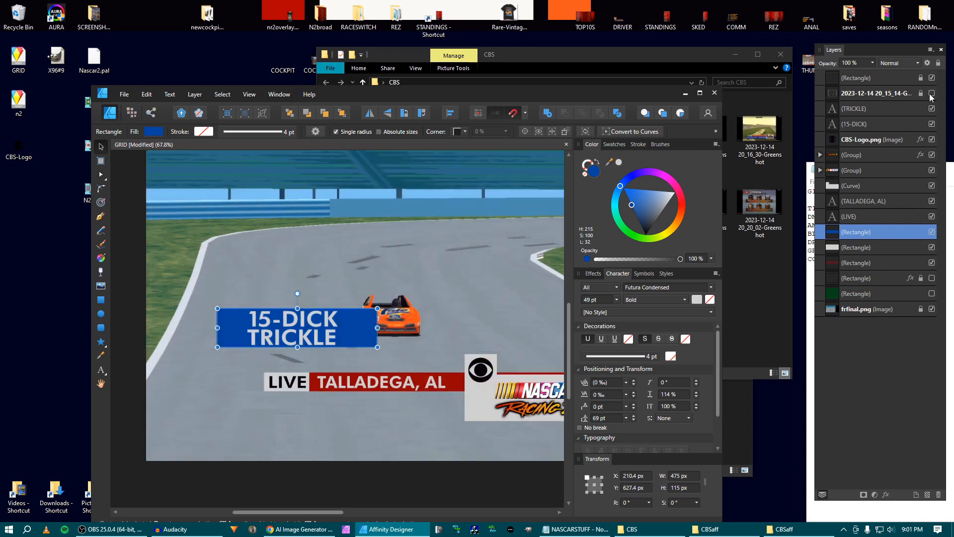
left_click(931, 94)
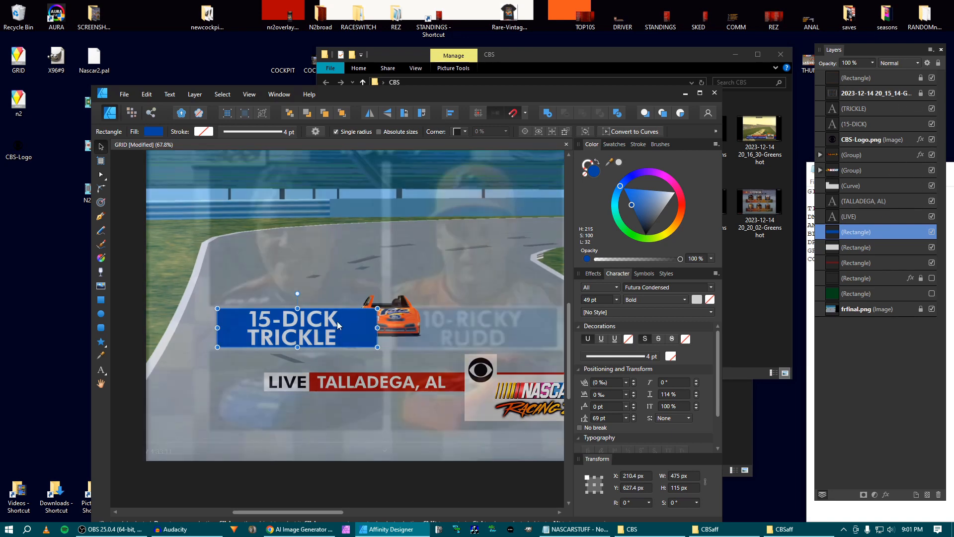
Raise the reference screenshot's opacity to 75%.
scroll(288, 282, "up", 1)
left_click_drag(297, 271, 313, 279)
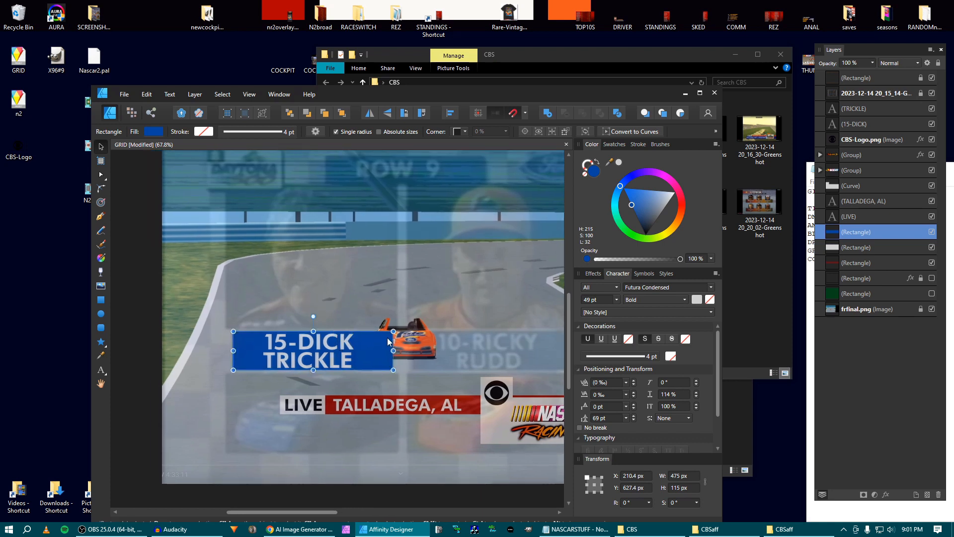
scroll(305, 302, "up", 2)
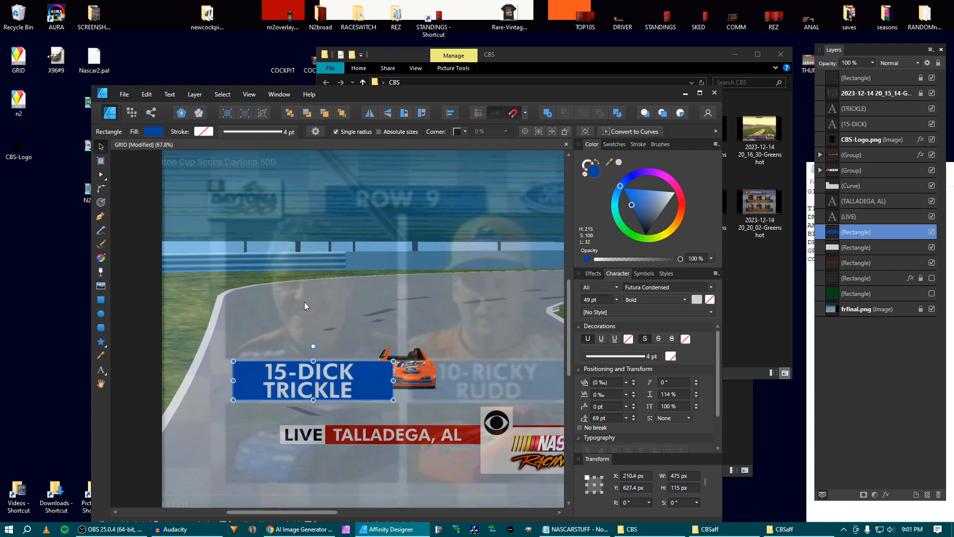
left_click(885, 94)
left_click_drag(873, 63, 911, 74)
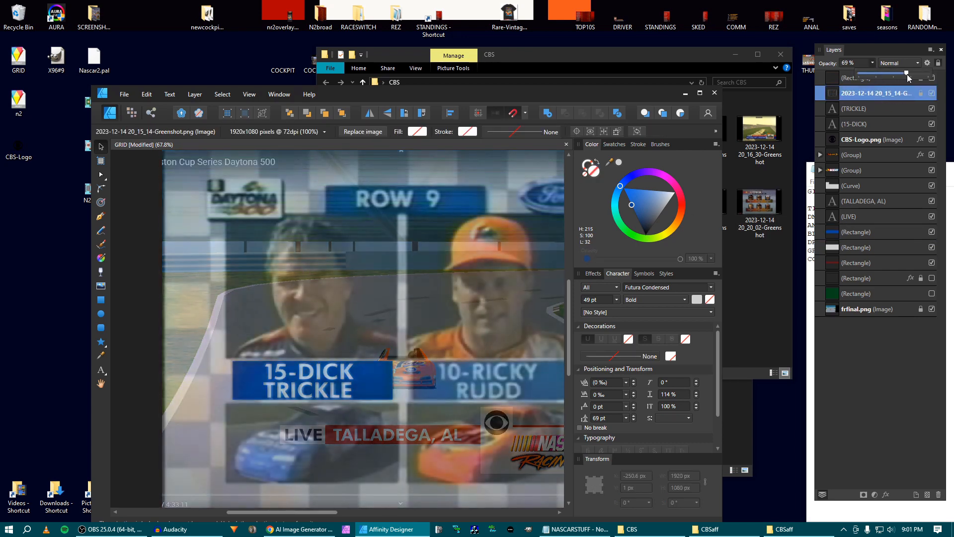
Draw a rectangle about 522 px wide over the driver photo above the 15-DICK TRICKLE plate and set its height to 435 px.
left_click(101, 301)
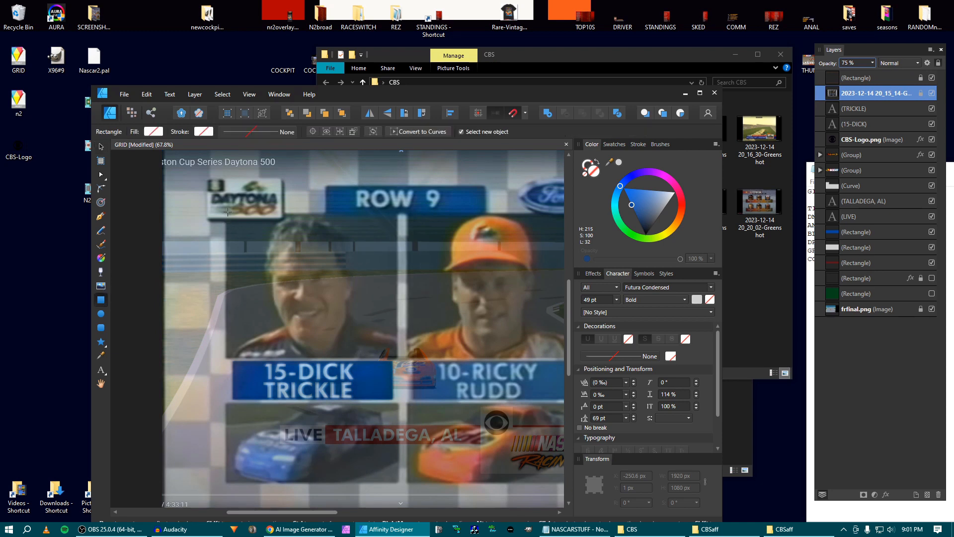
left_click_drag(225, 211, 401, 355)
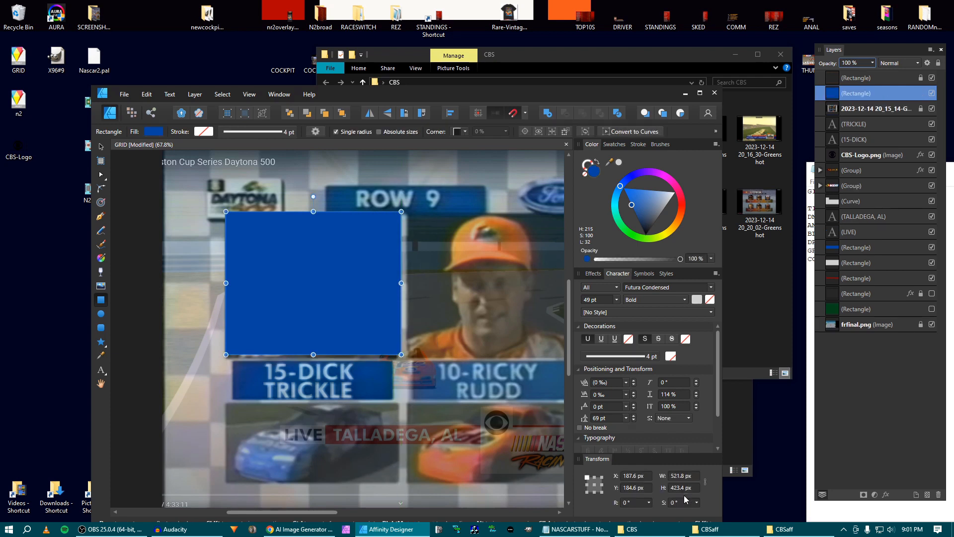
scroll(682, 487, "up", 12)
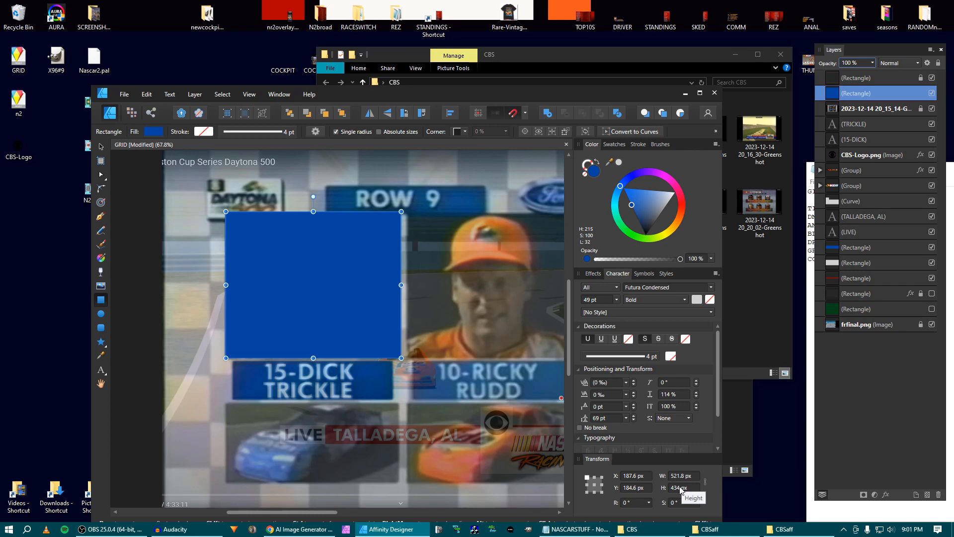
scroll(379, 358, "up", 3)
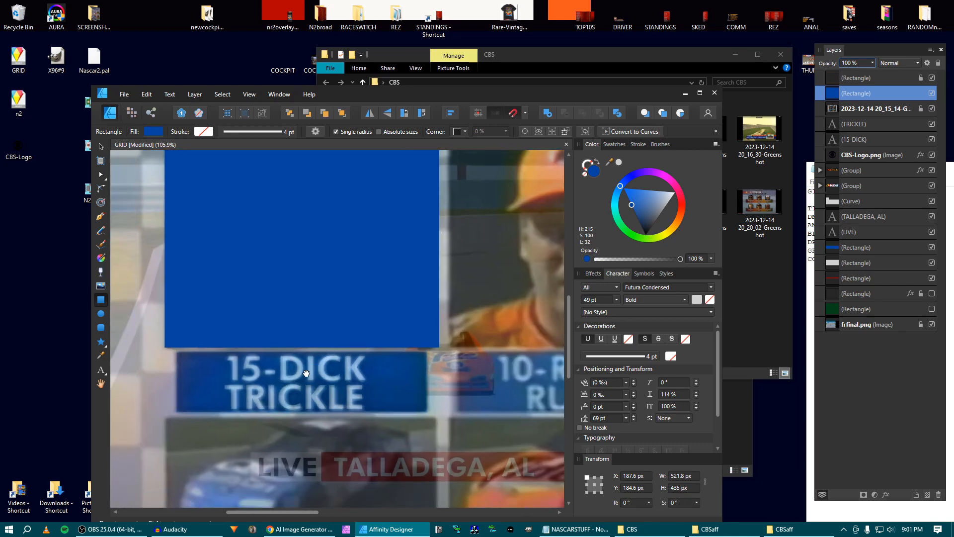
scroll(256, 344, "up", 2)
scroll(256, 343, "down", 1)
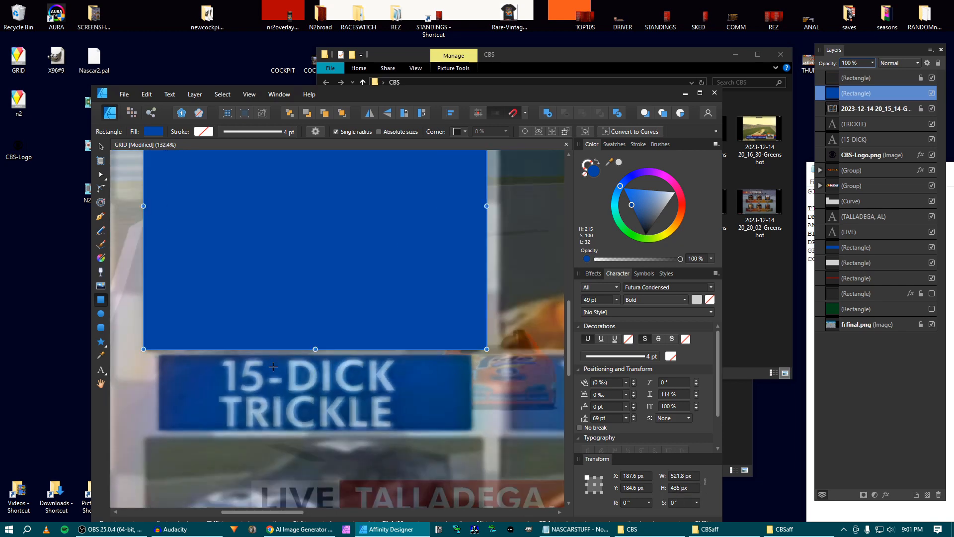
scroll(358, 303, "down", 4)
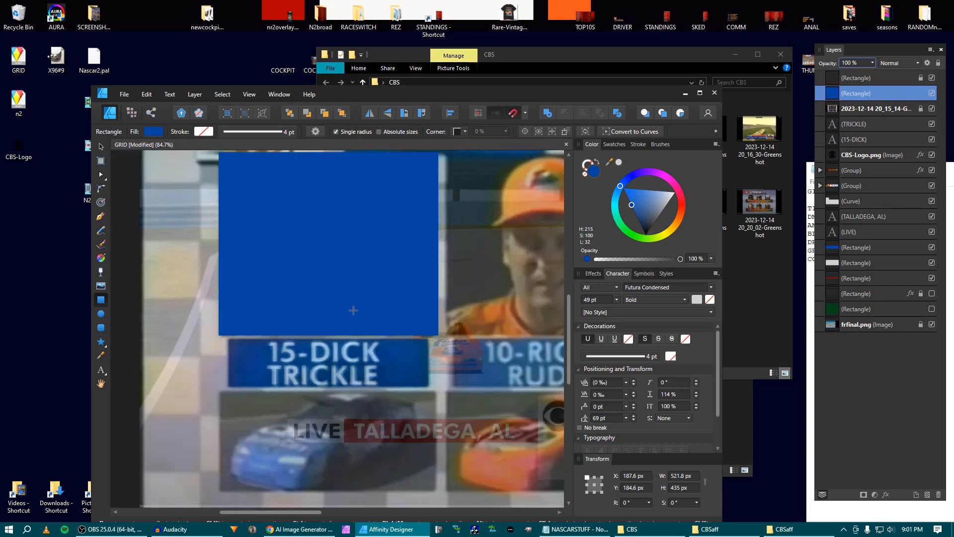
key("v")
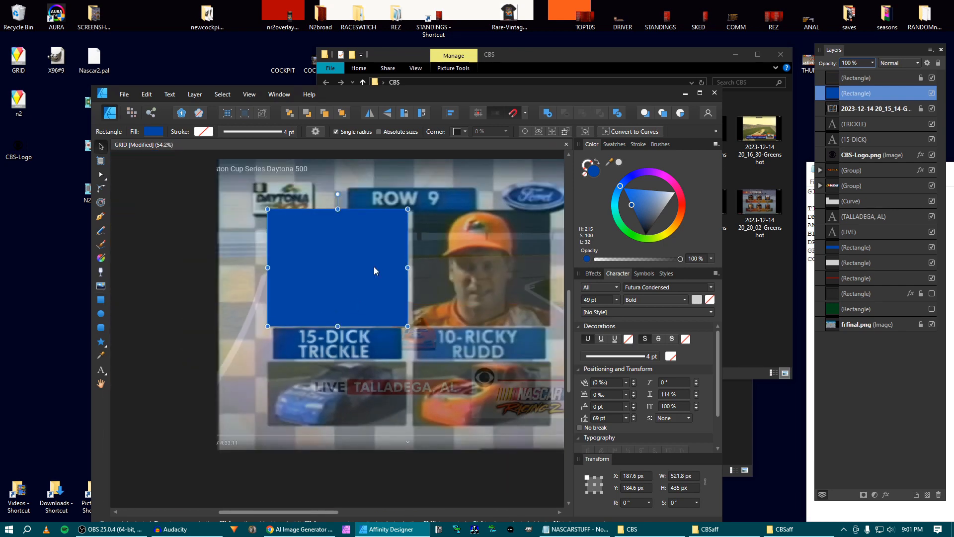
Open the n2heads folder from the desktop and look through driver portraits 1 to 7 in the Photos viewer.
key("super+d")
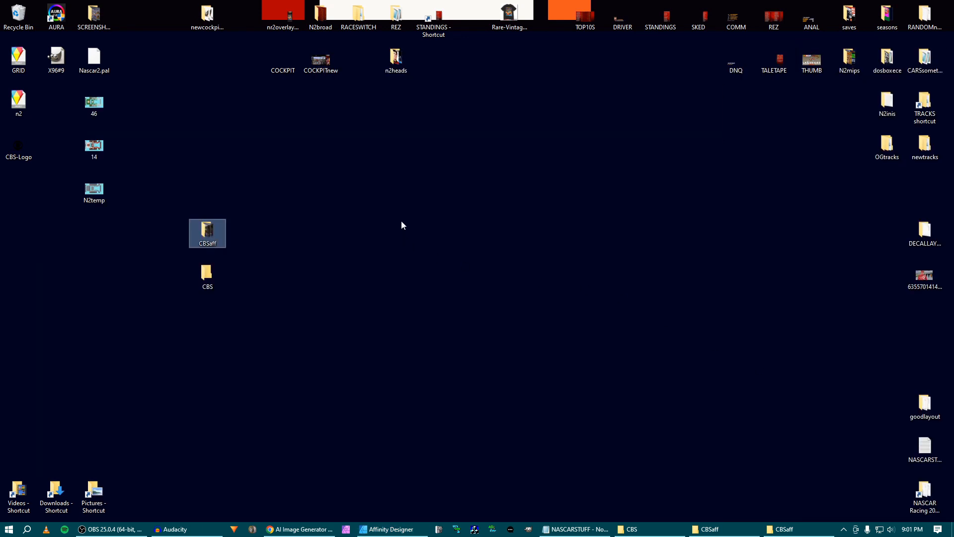
double_click(396, 58)
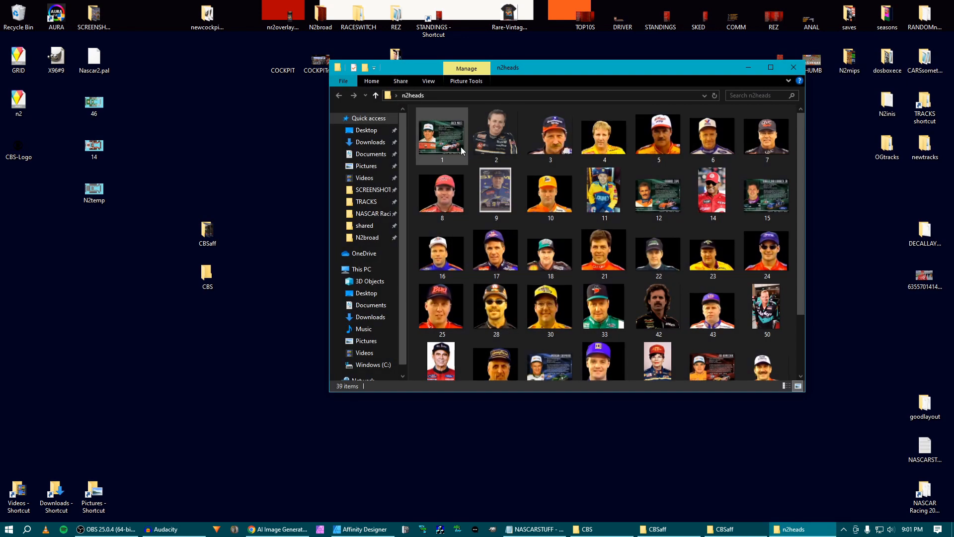
double_click(451, 144)
key("Right")
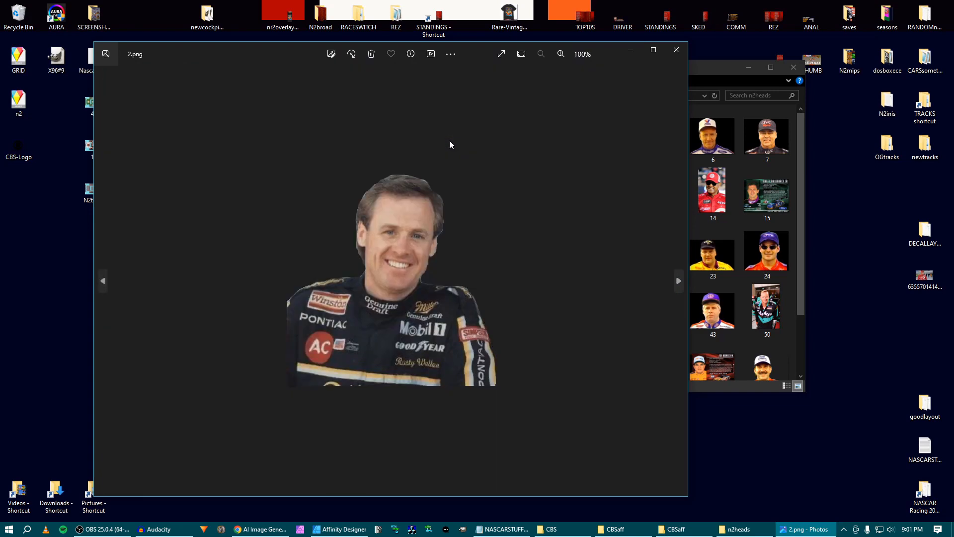
key("Right")
key("Right")
key("Right")
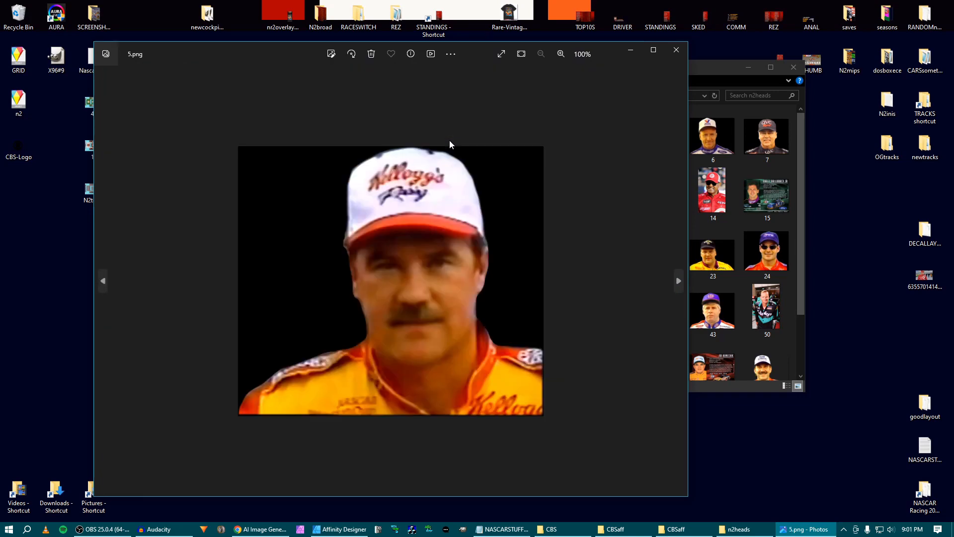
key("Right")
key("Right")
key("Left")
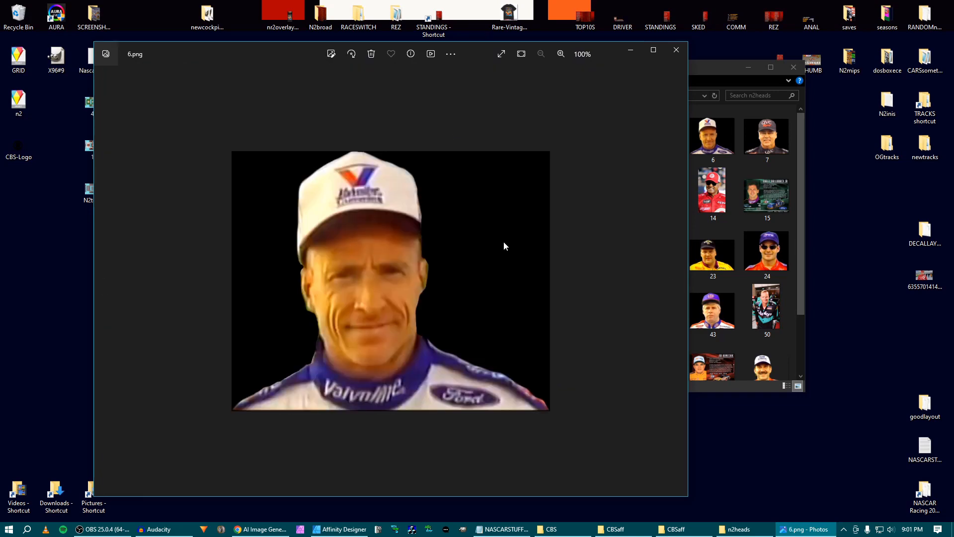
key("Left")
key("Right")
key("Left")
key("Left")
key("Left")
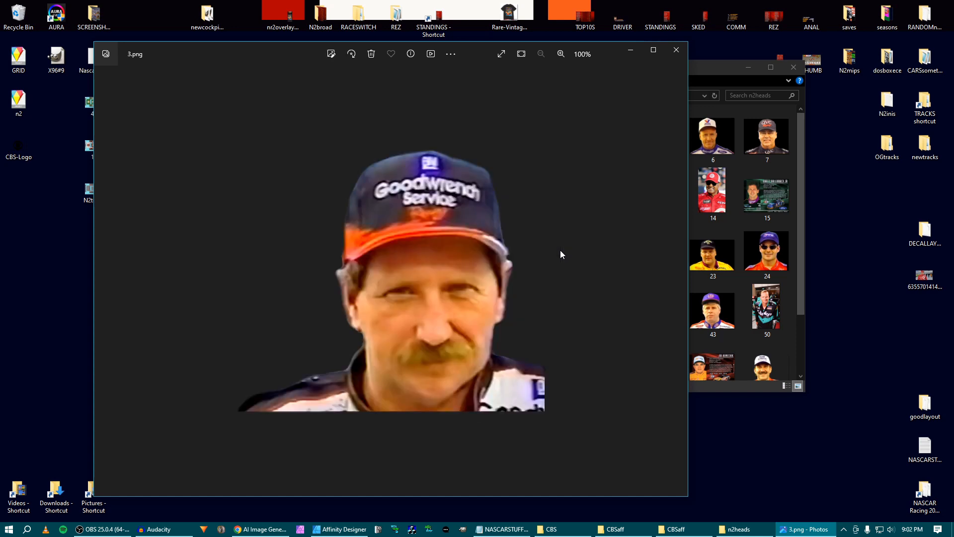
key("Left")
key("Left")
key("Right")
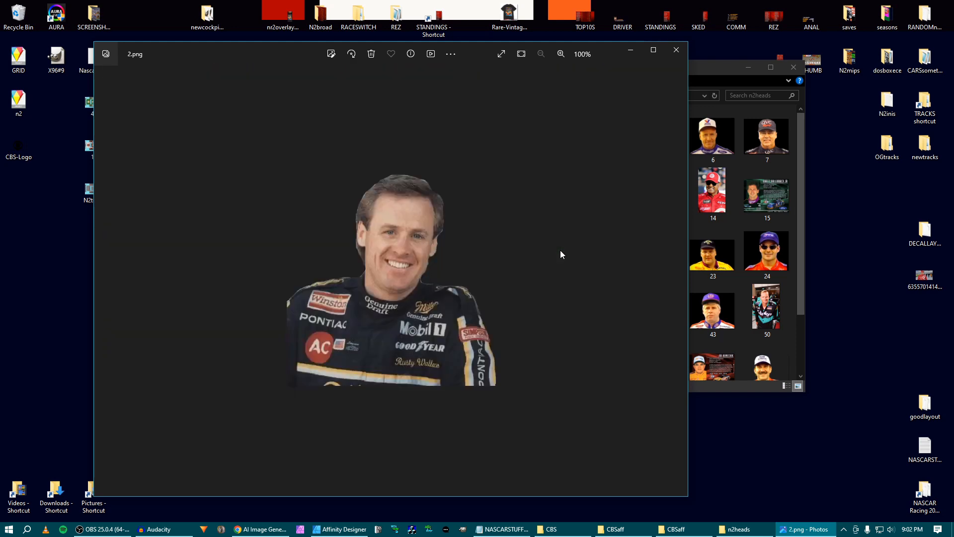
key("Left")
key("Right")
key("Right")
key("Right")
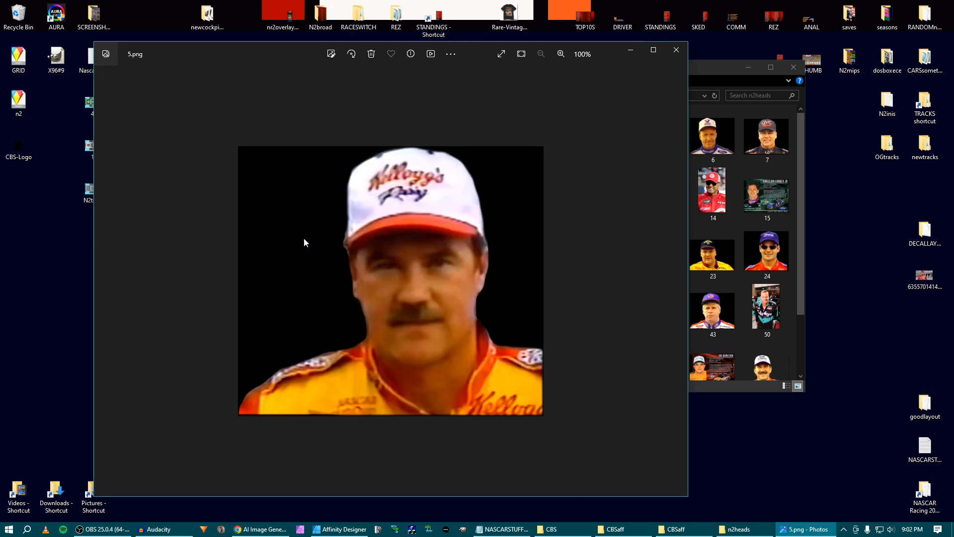
key("Right")
key("Right")
key("Right")
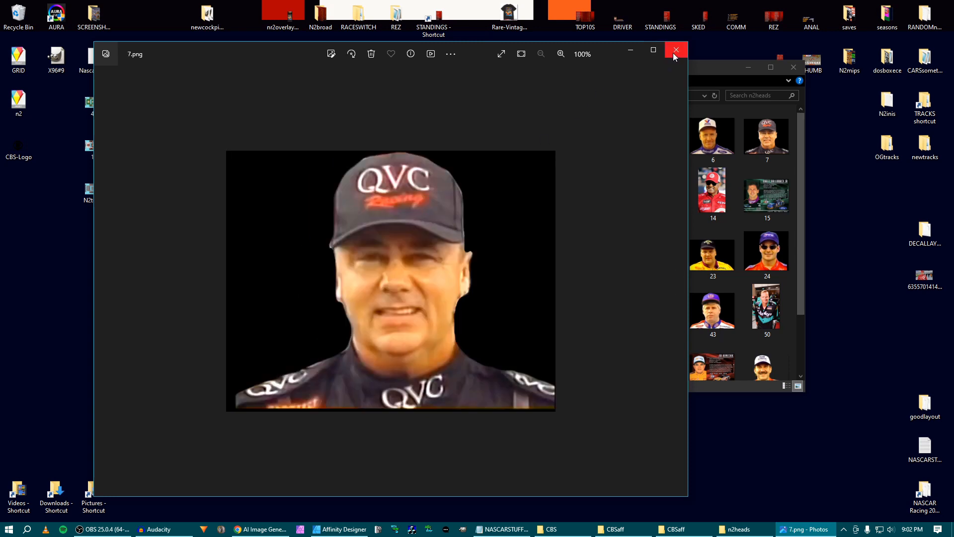
left_click(676, 50)
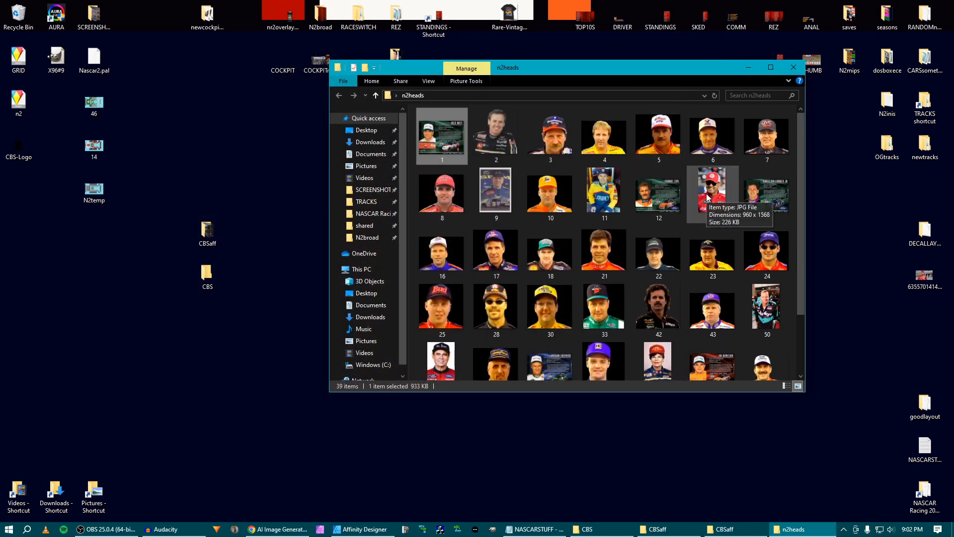
View the driver portrait 14.jpg at full size and close it.
left_click(707, 197)
double_click(708, 198)
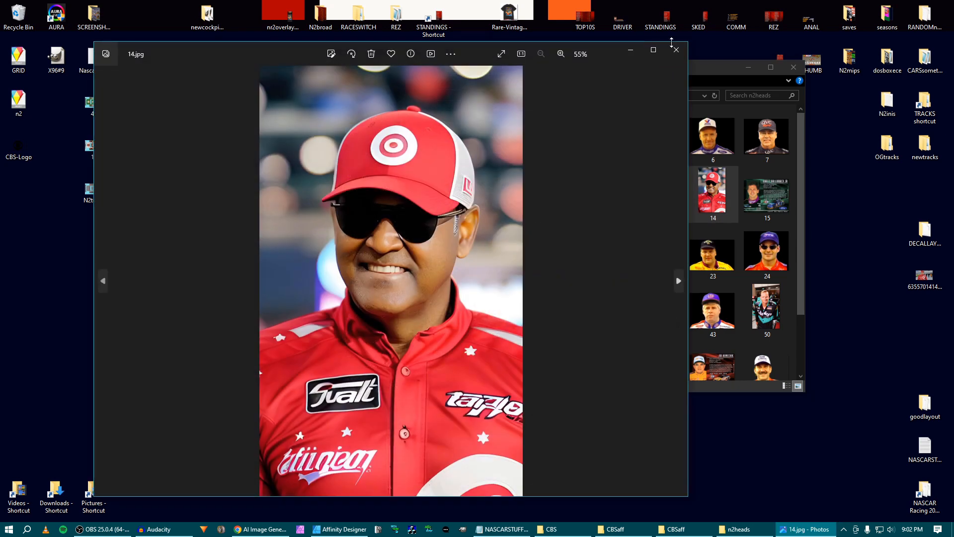
left_click(675, 50)
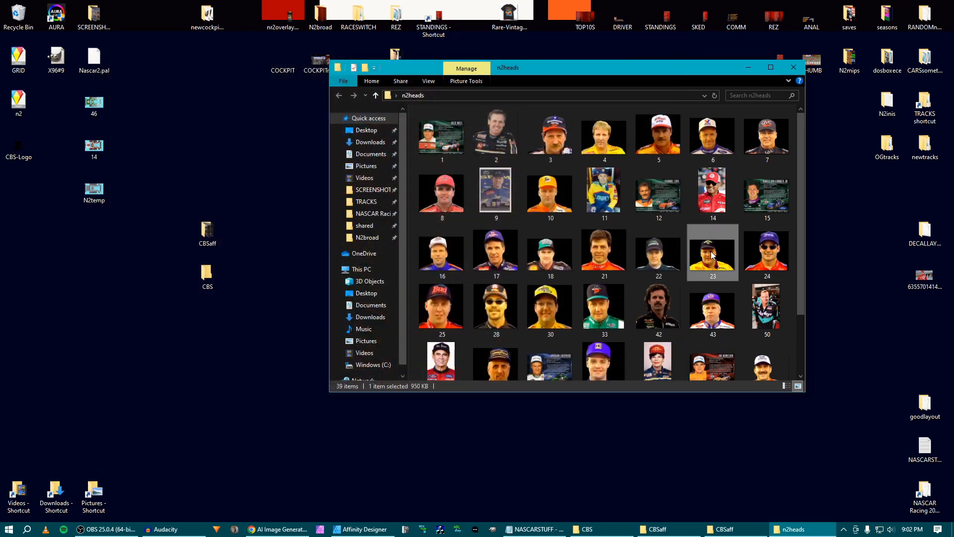
Delete driver portrait 14 from the n2heads folder, and view portrait 50 at full size before deleting it.
key("Delete")
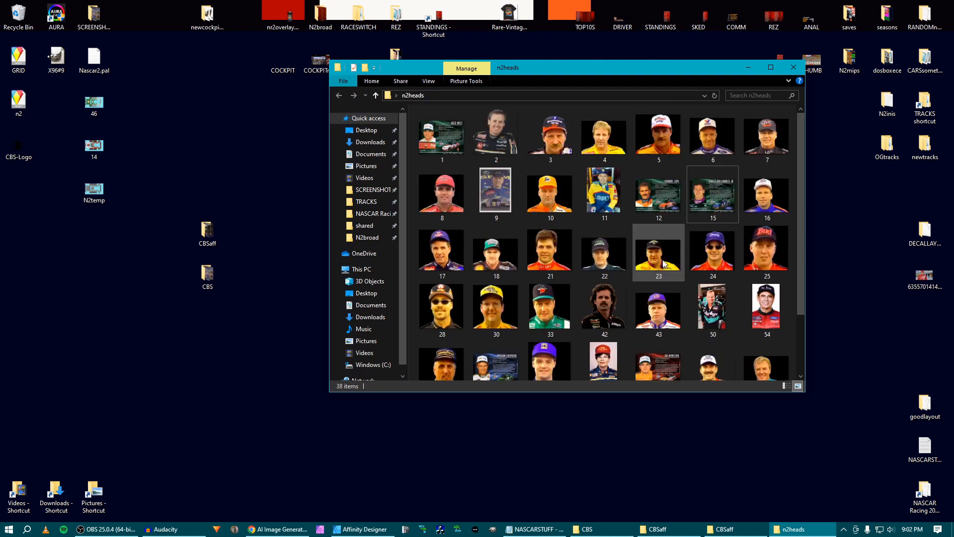
double_click(727, 317)
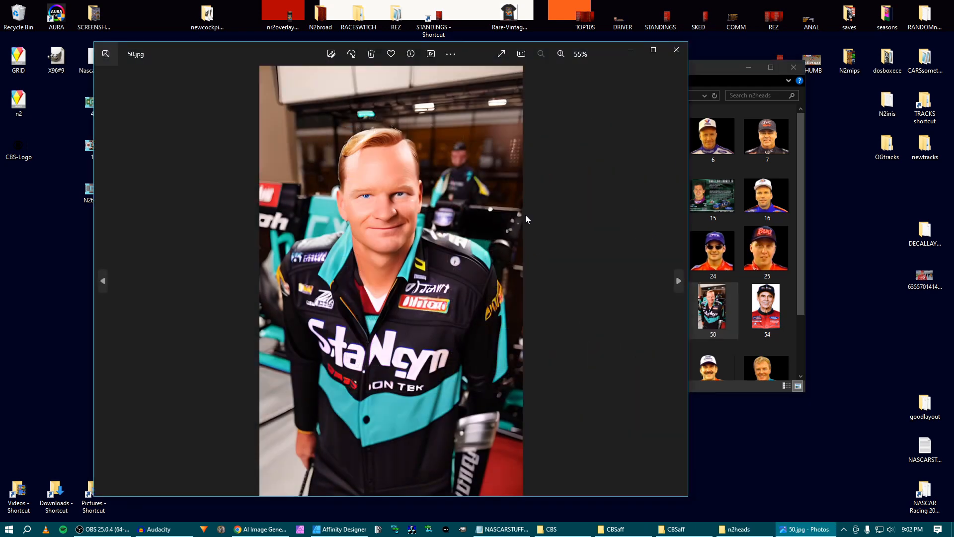
left_click(676, 50)
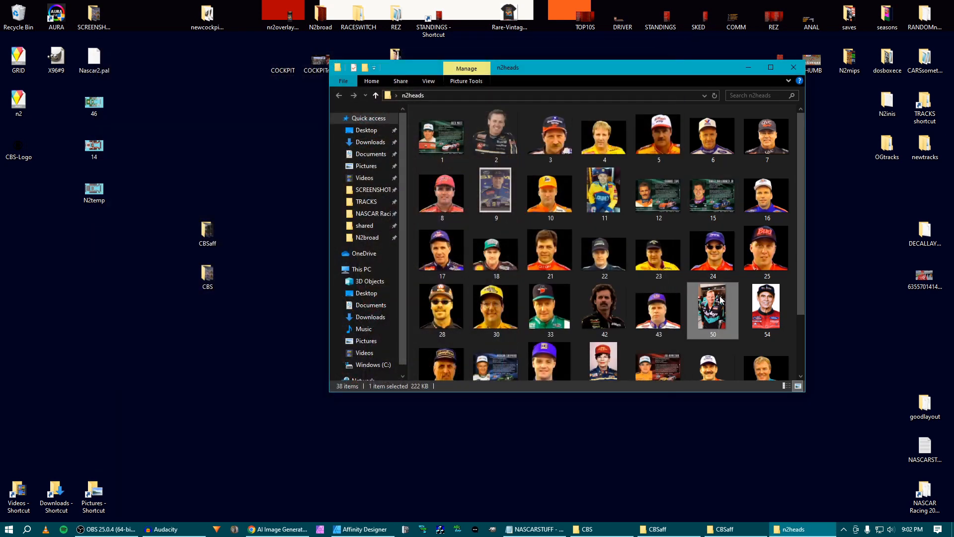
scroll(704, 294, "down", 1)
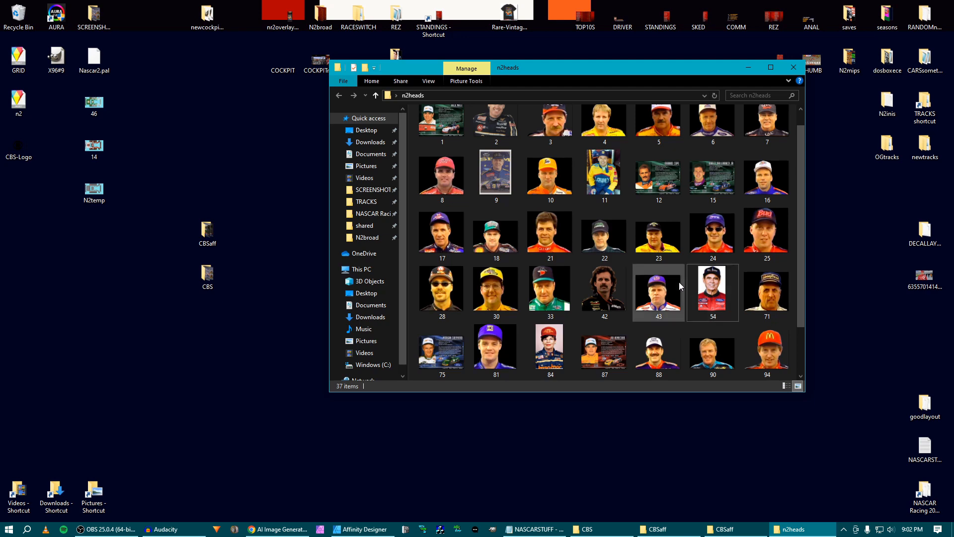
View driver portrait 96 at full size, close it and delete it from the n2heads folder.
scroll(679, 282, "down", 1)
double_click(442, 348)
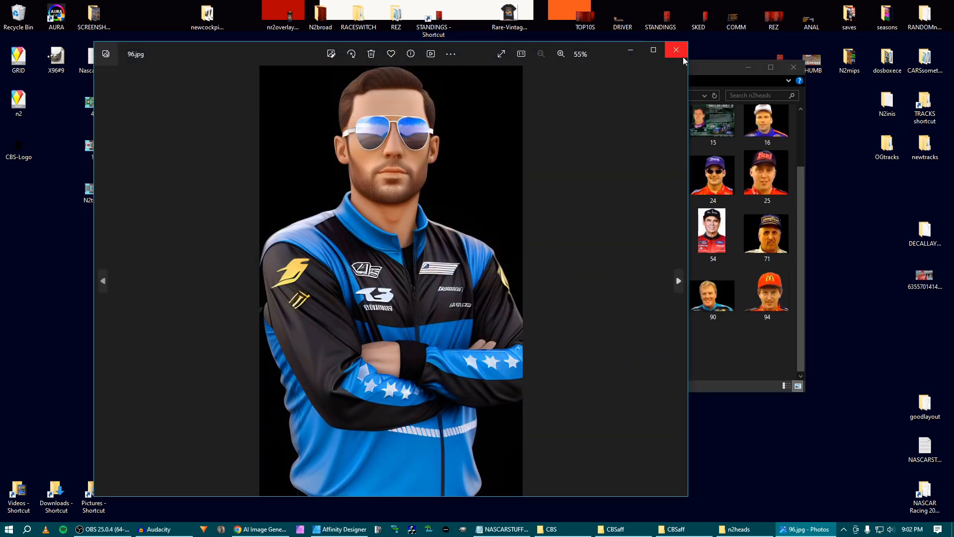
left_click(682, 56)
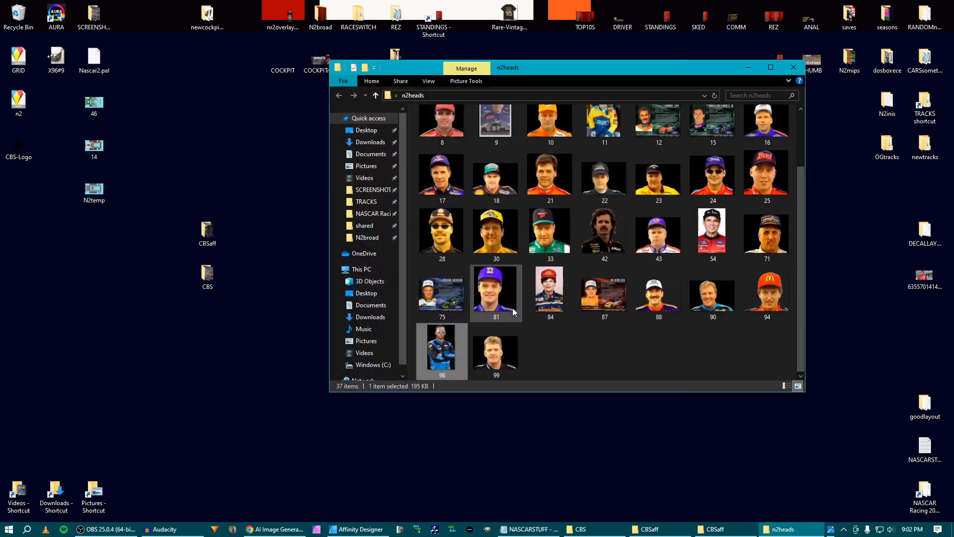
key("Delete")
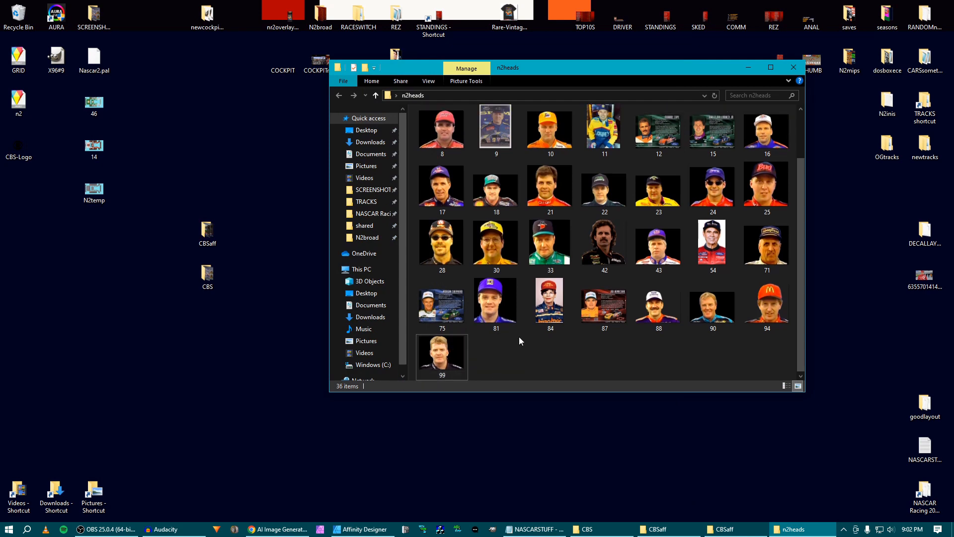
View driver portraits 84 and 54 at full size and delete portrait 54 from the folder.
double_click(551, 299)
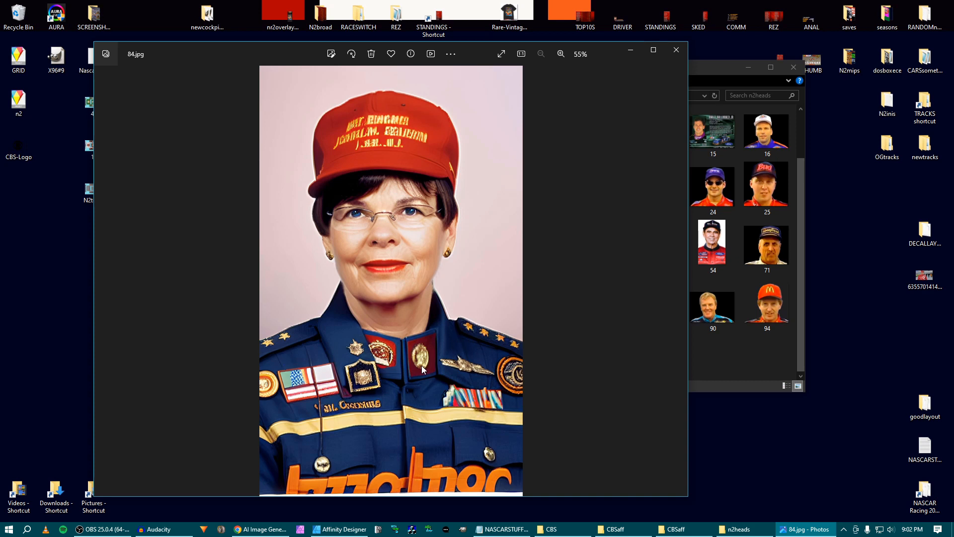
left_click(684, 55)
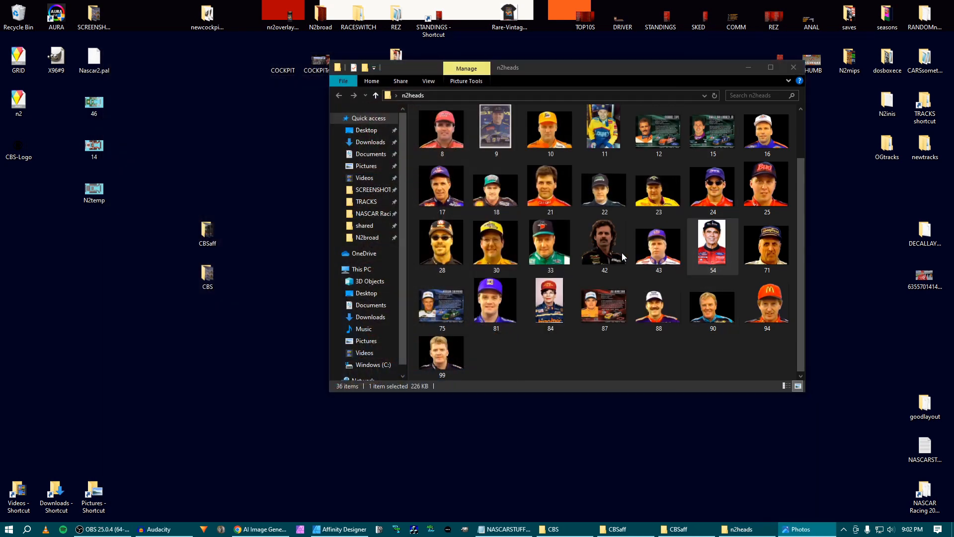
key("Return")
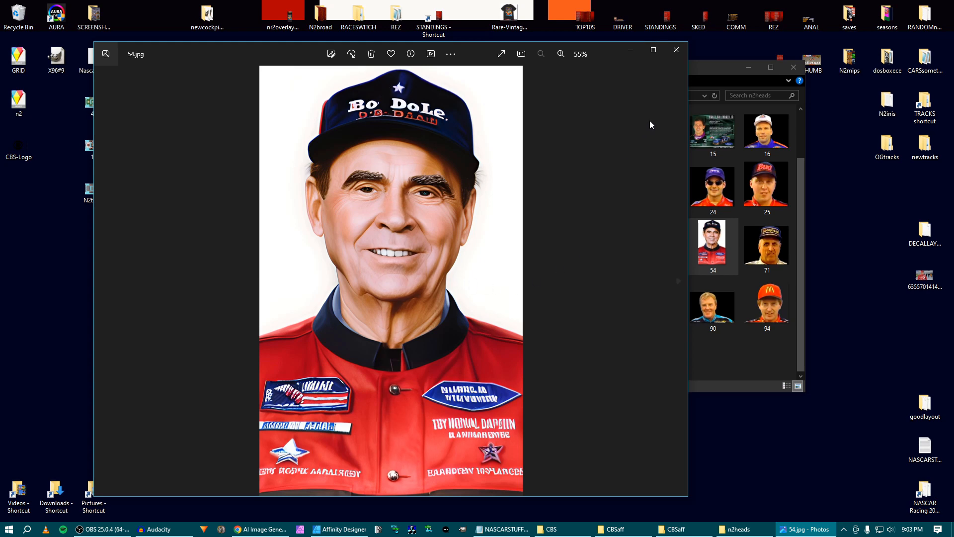
left_click(677, 50)
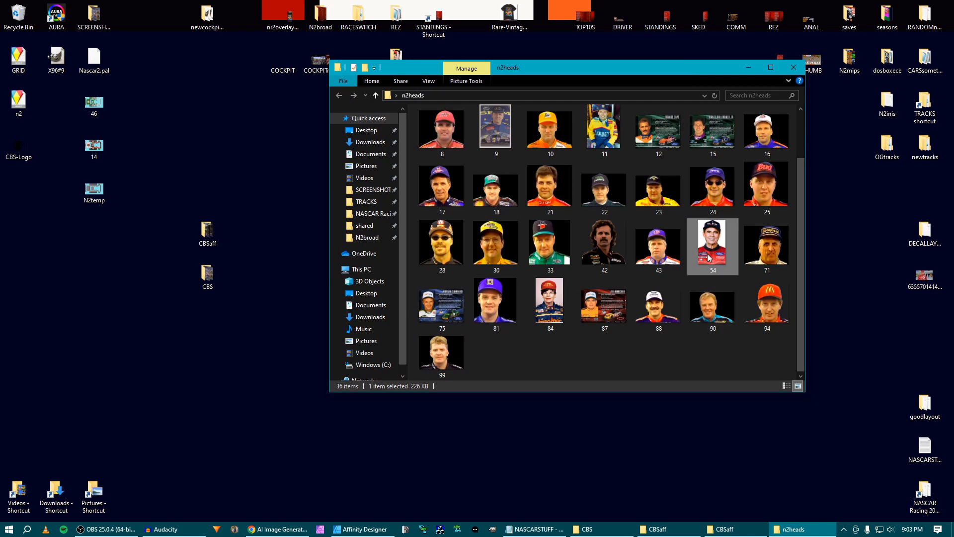
key("Delete")
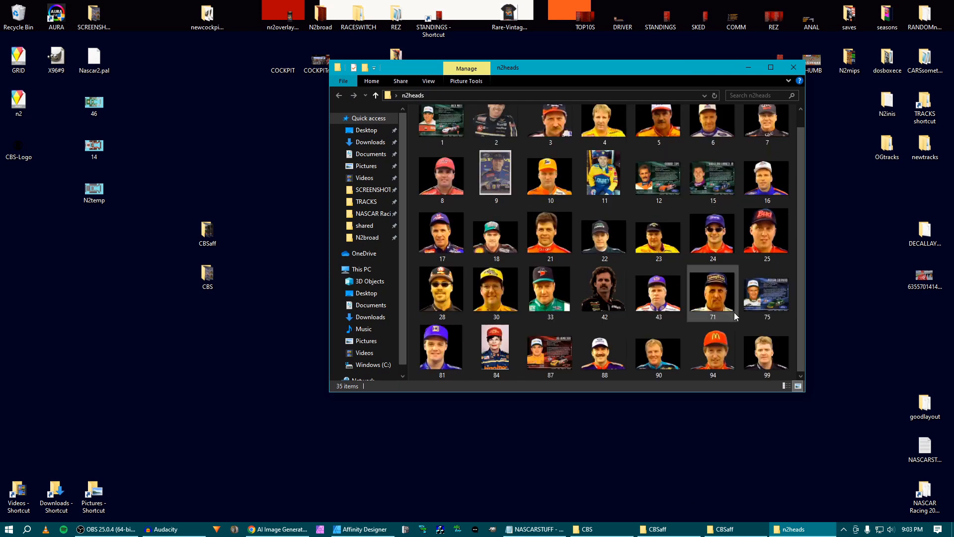
Delete driver portrait 84 and close the n2heads folder.
left_click(505, 347)
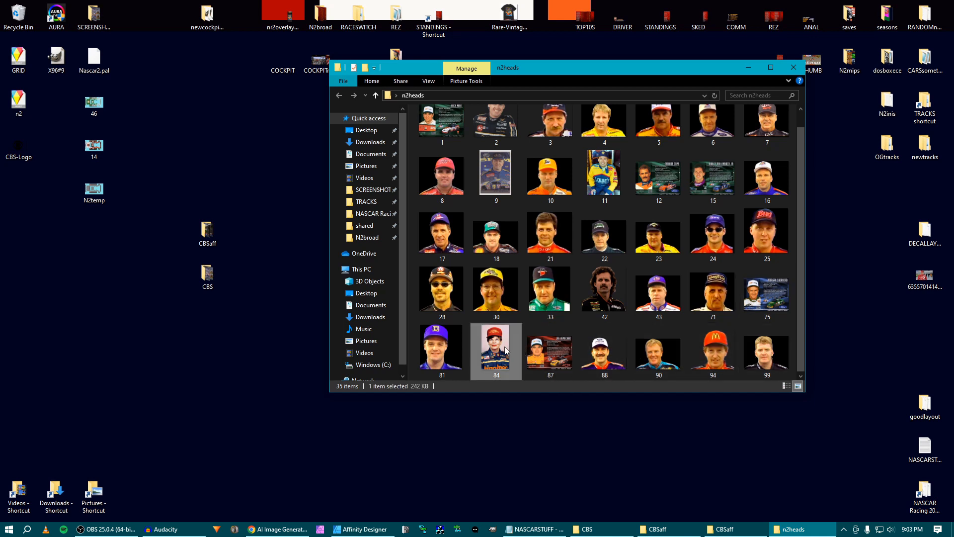
key("Delete")
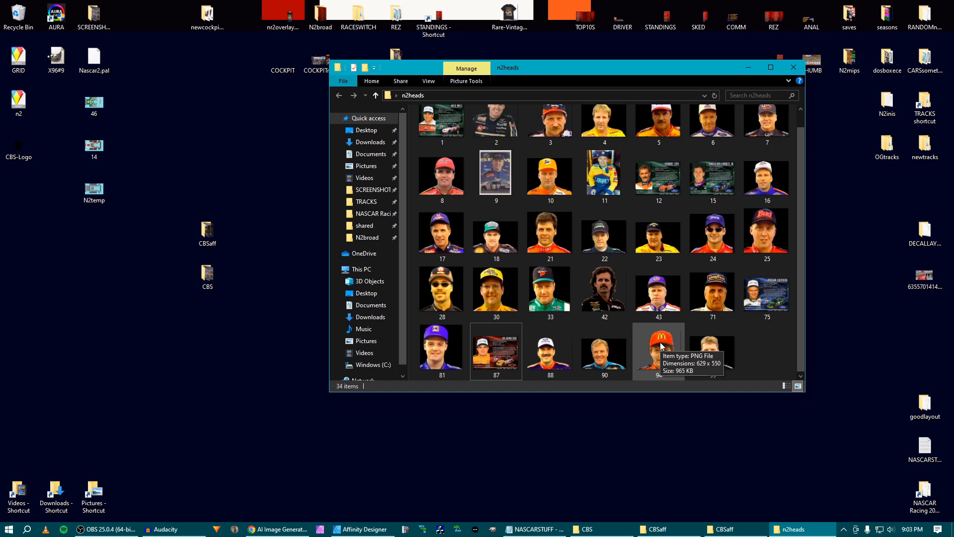
scroll(671, 298, "up", 1)
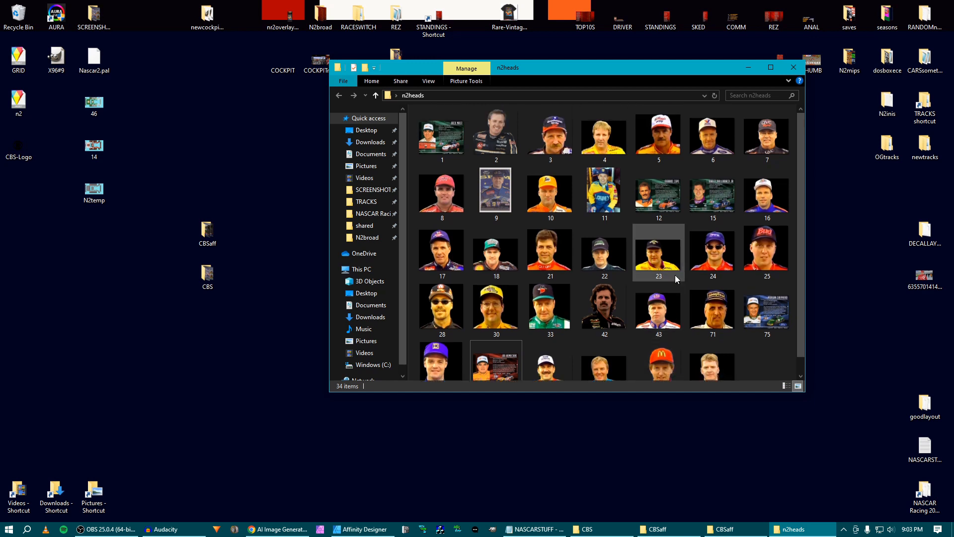
left_click(793, 68)
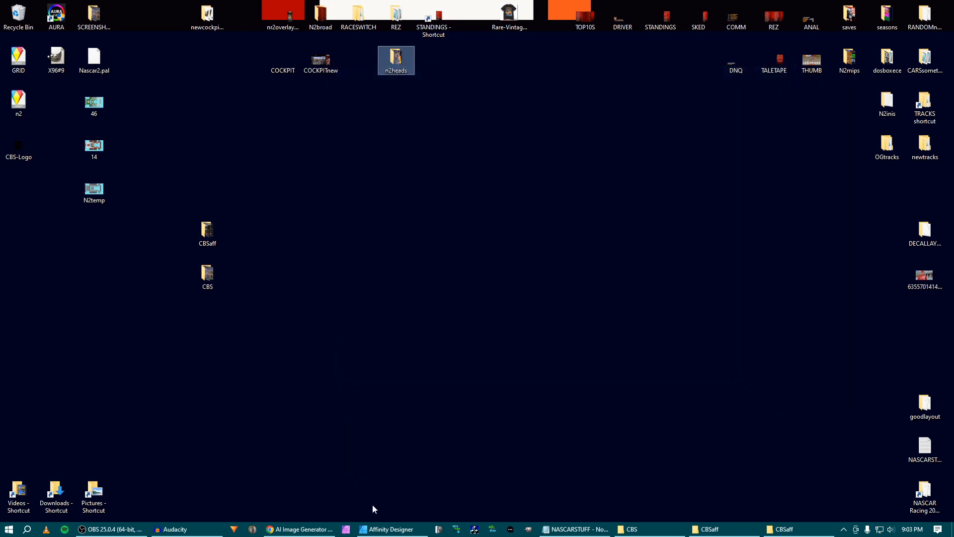
Switch to the AI Image Generator in Chrome and generate images from the description "CHIPOTLE NASCAR FIRESUIT HAT BEN AFFLECK".
left_click(325, 530)
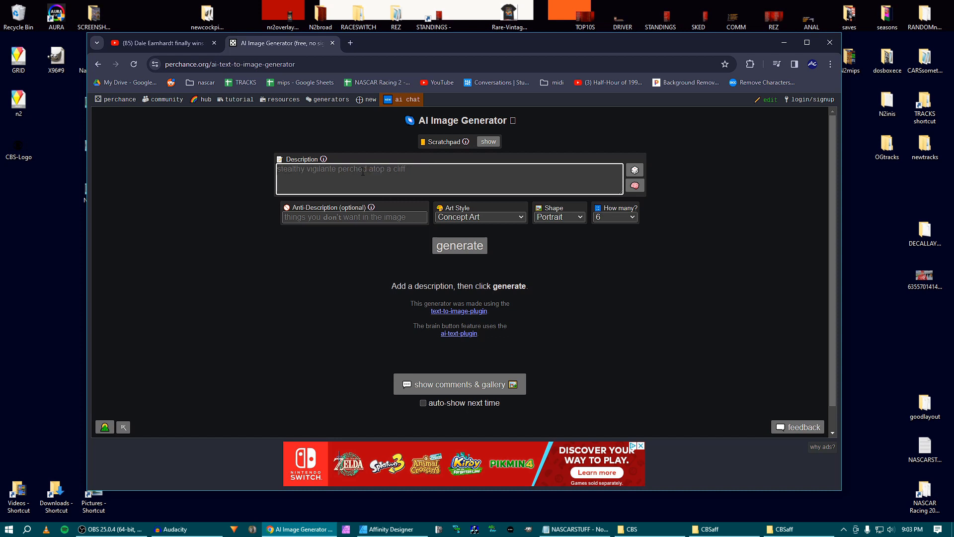
type("CH")
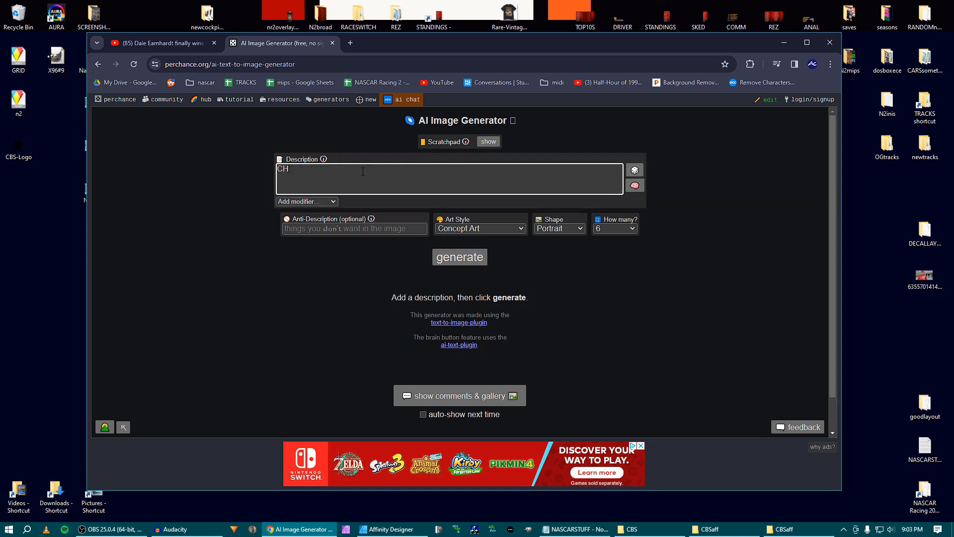
type("IPOTLE NASCAR FIRESUIT HAT")
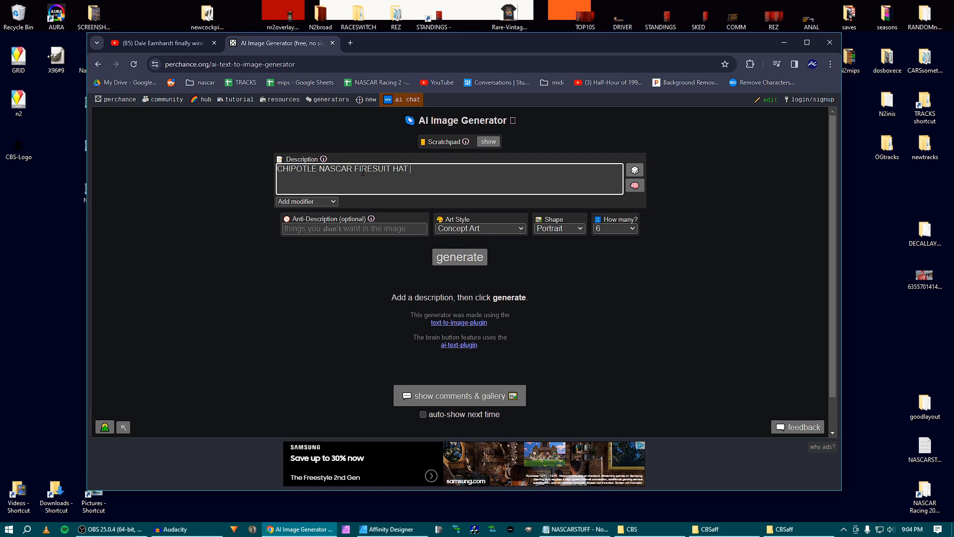
type("BEN AFFLECK")
left_click(462, 260)
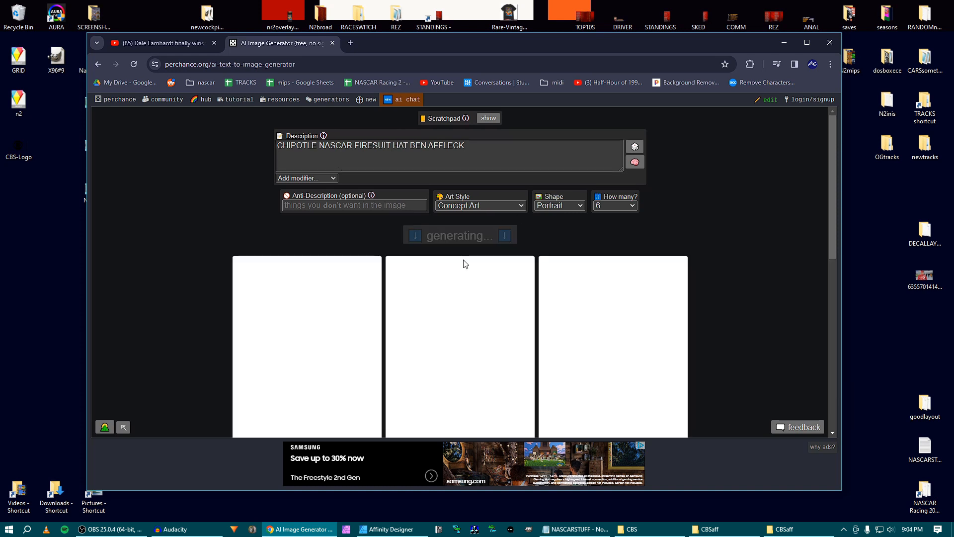
Look through both rows of generated driver portraits and compare their hats, faces and firesuits with the description.
scroll(739, 254, "down", 2)
scroll(738, 255, "up", 1)
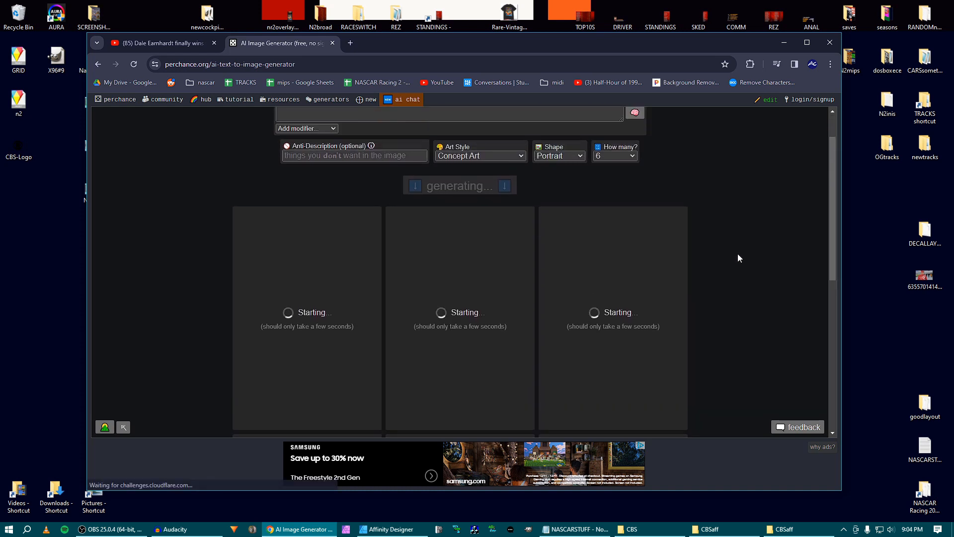
scroll(738, 255, "up", 1)
scroll(738, 255, "down", 2)
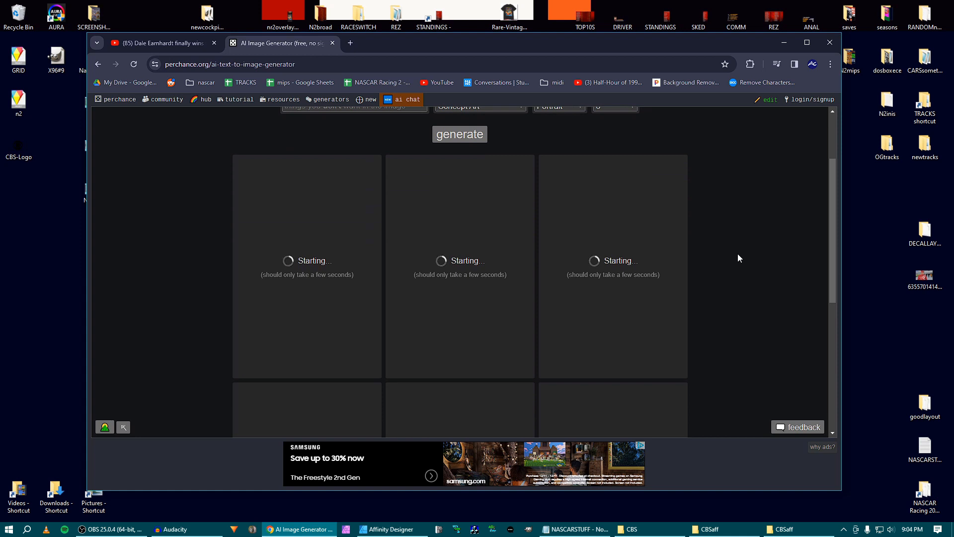
scroll(738, 255, "down", 1)
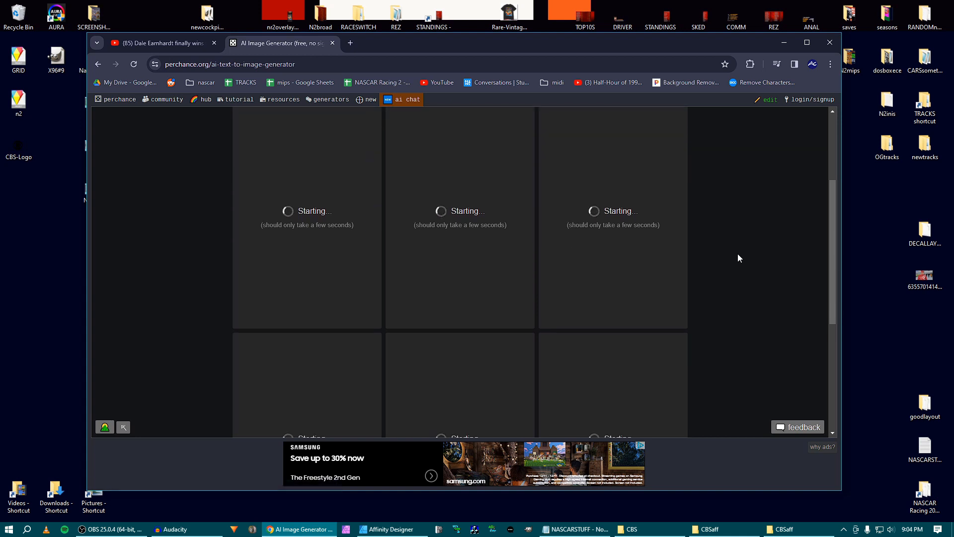
scroll(738, 255, "up", 1)
scroll(738, 254, "down", 2)
scroll(738, 254, "up", 3)
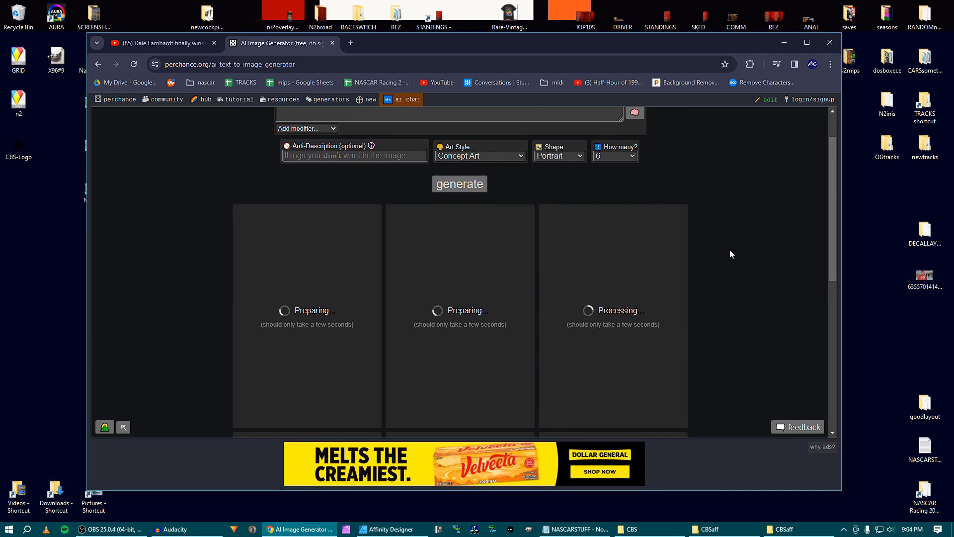
scroll(730, 251, "down", 1)
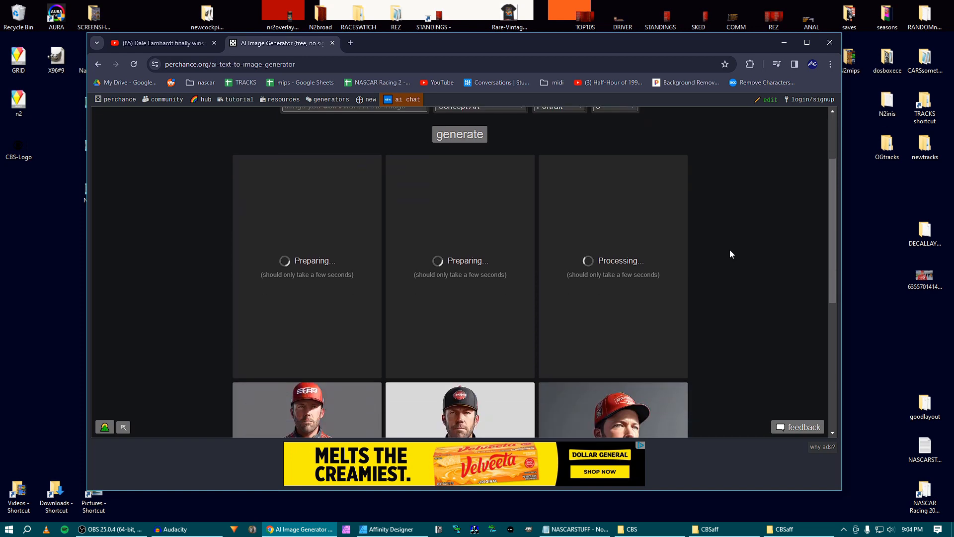
scroll(730, 254, "down", 2)
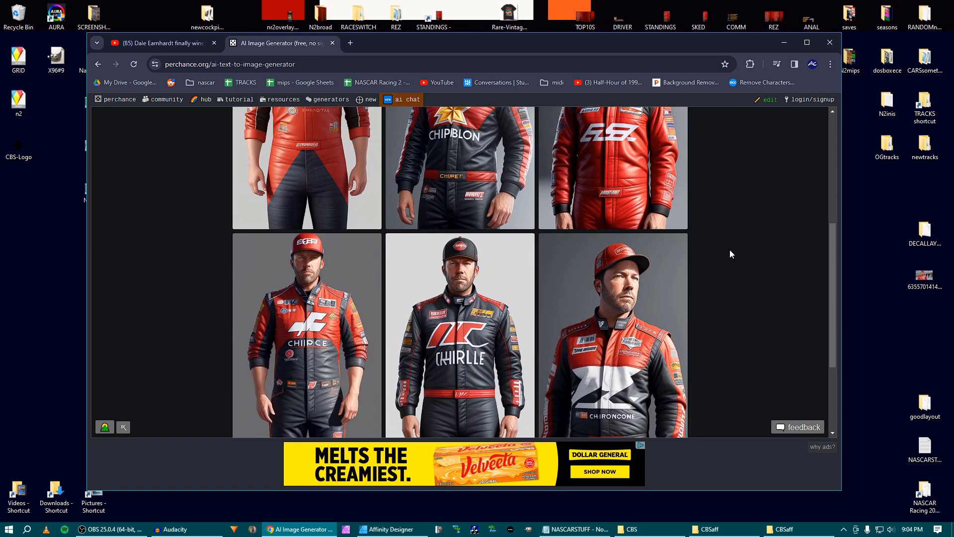
scroll(730, 254, "up", 3)
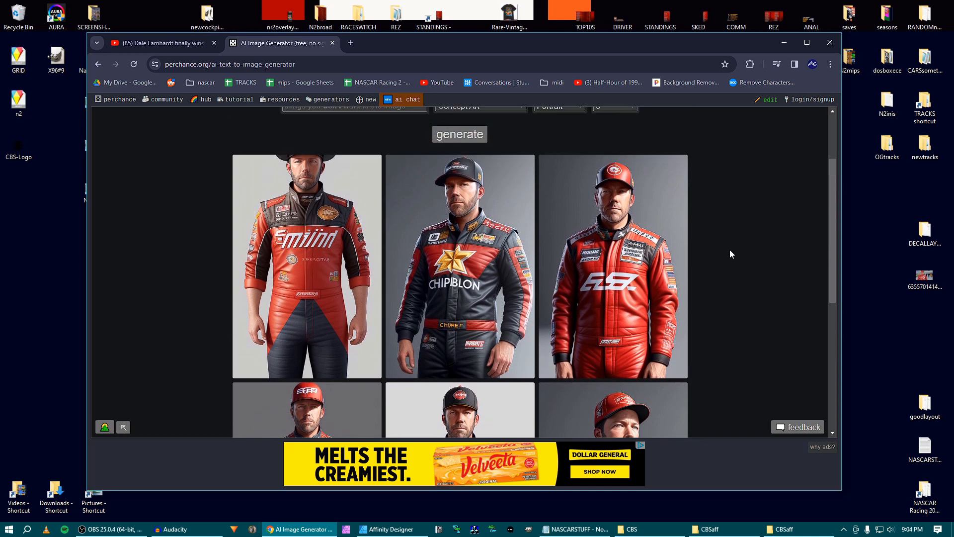
scroll(730, 253, "down", 3)
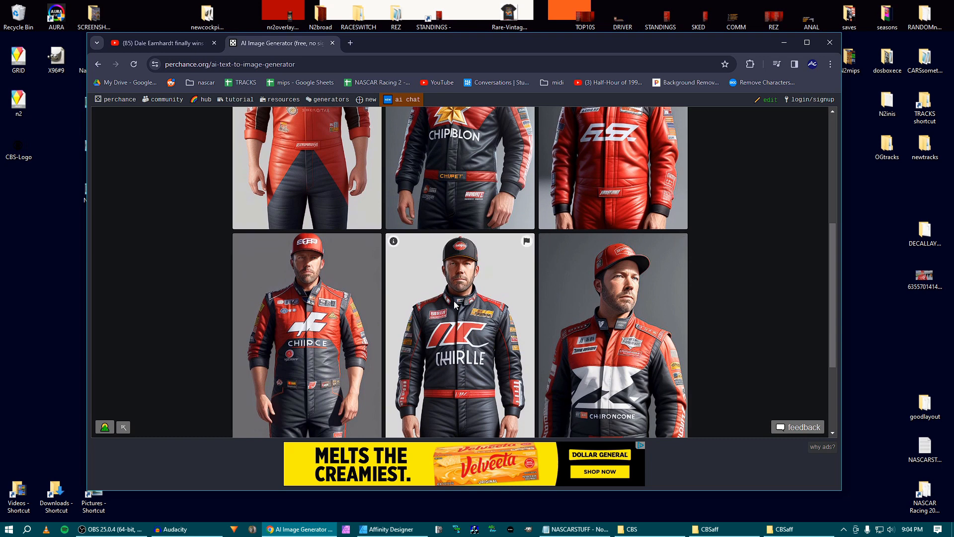
scroll(454, 301, "down", 1)
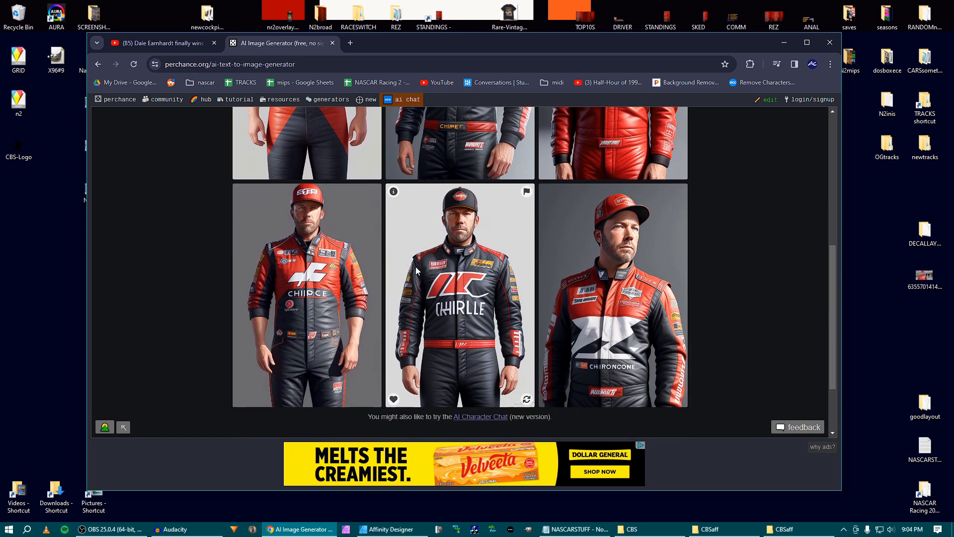
scroll(414, 273, "up", 1)
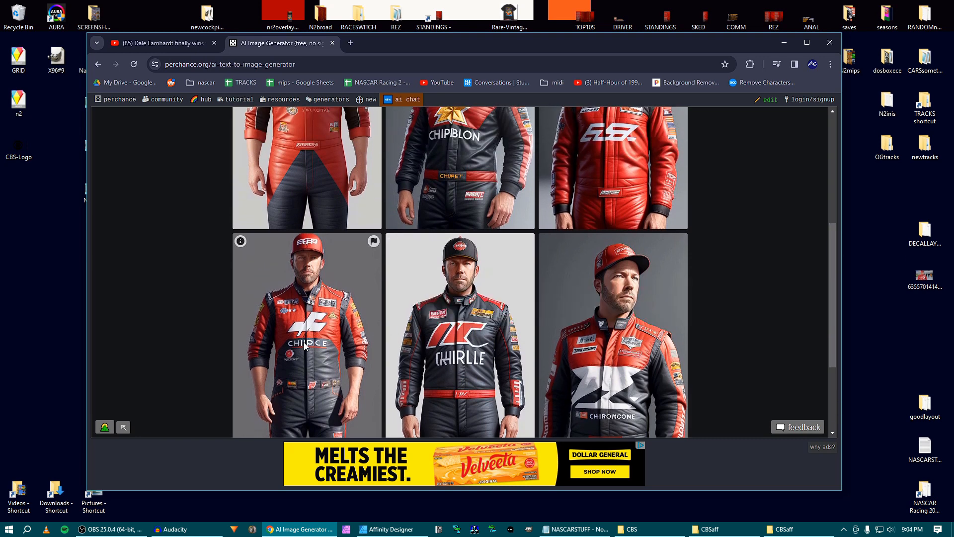
scroll(321, 341, "down", 1)
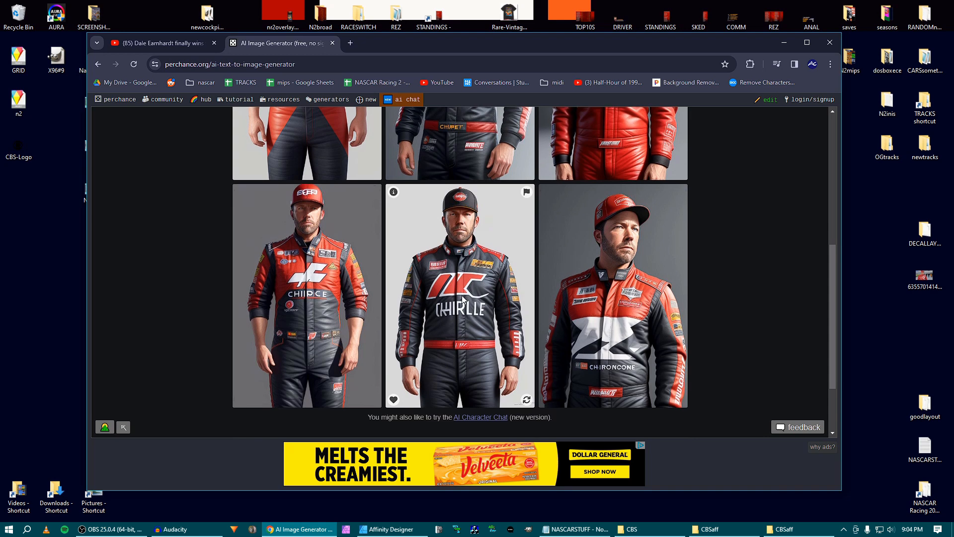
scroll(462, 295, "up", 3)
scroll(461, 296, "up", 1)
scroll(461, 295, "up", 1)
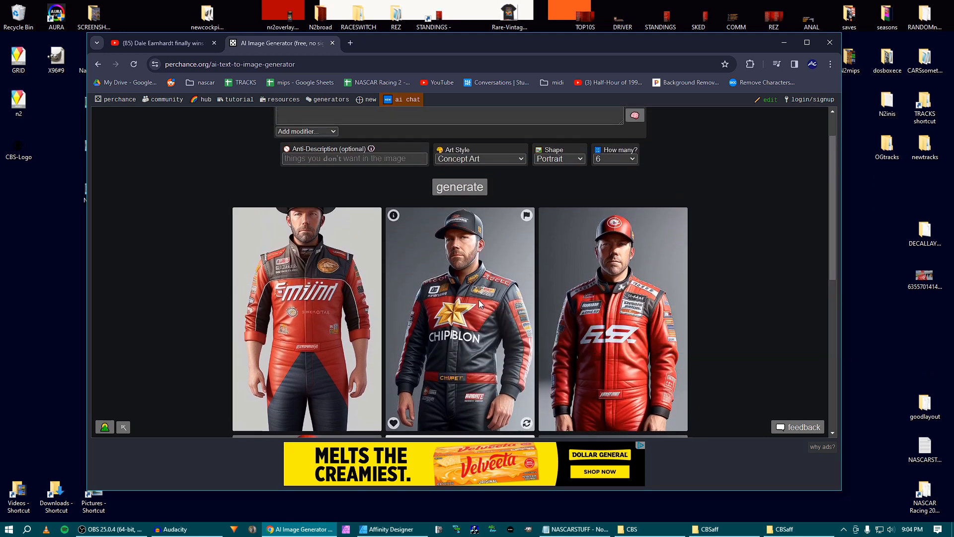
scroll(462, 224, "up", 1)
left_click_drag(464, 146, 410, 145)
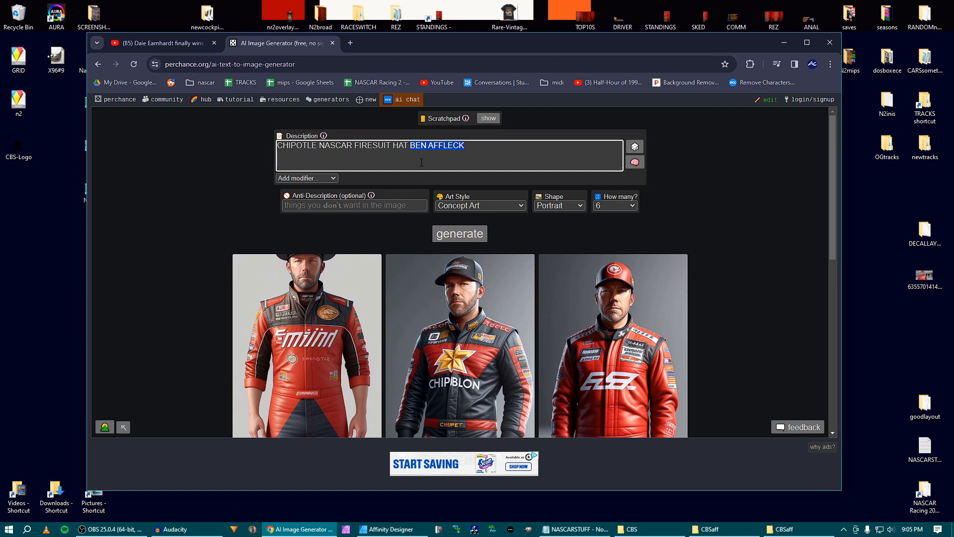
Open the generated portrait in the black CHHIRLLE firesuit and black cap in a new browser tab.
scroll(400, 253, "down", 6)
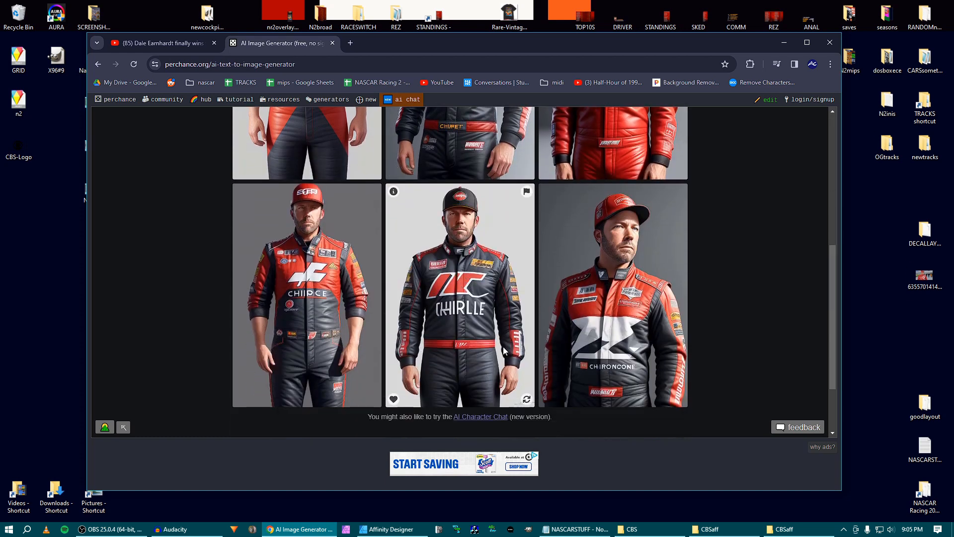
right_click(456, 291)
left_click(485, 297)
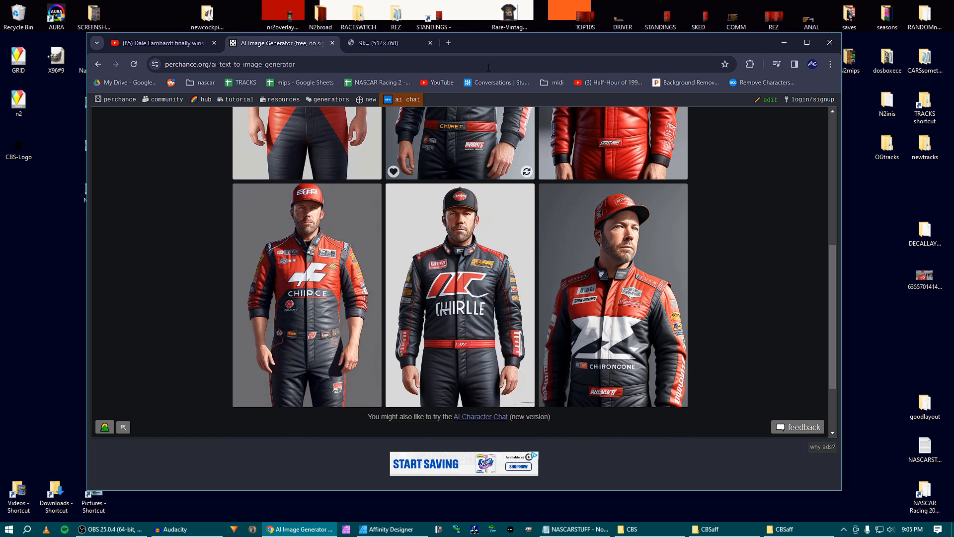
Save the opened portrait of the driver in the black CHHIRLLE firesuit to the desktop.
left_click(373, 37)
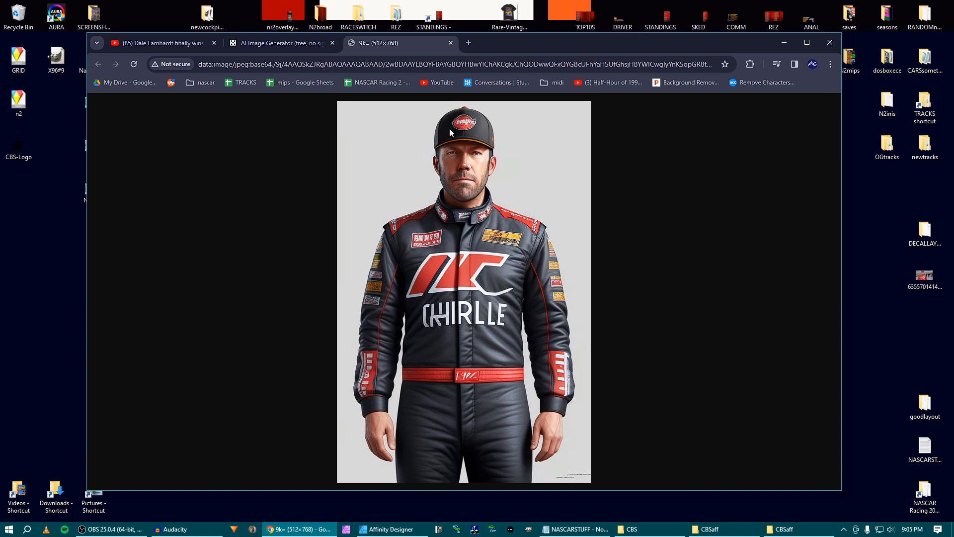
left_click_drag(473, 247, 30, 248)
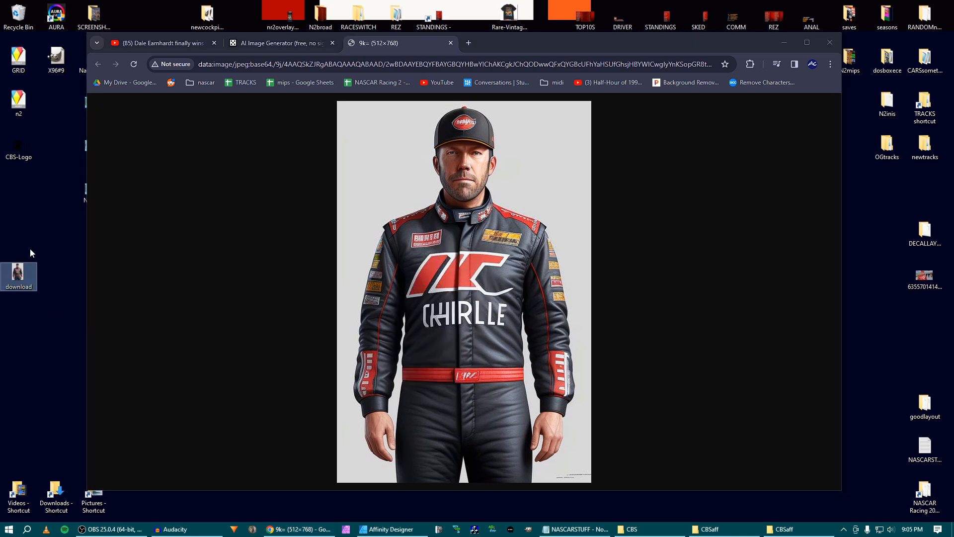
Replace BEN AFFLECK with "HILARY DUFF" in the image generator's description and generate new portraits.
left_click(289, 42)
scroll(341, 217, "up", 5)
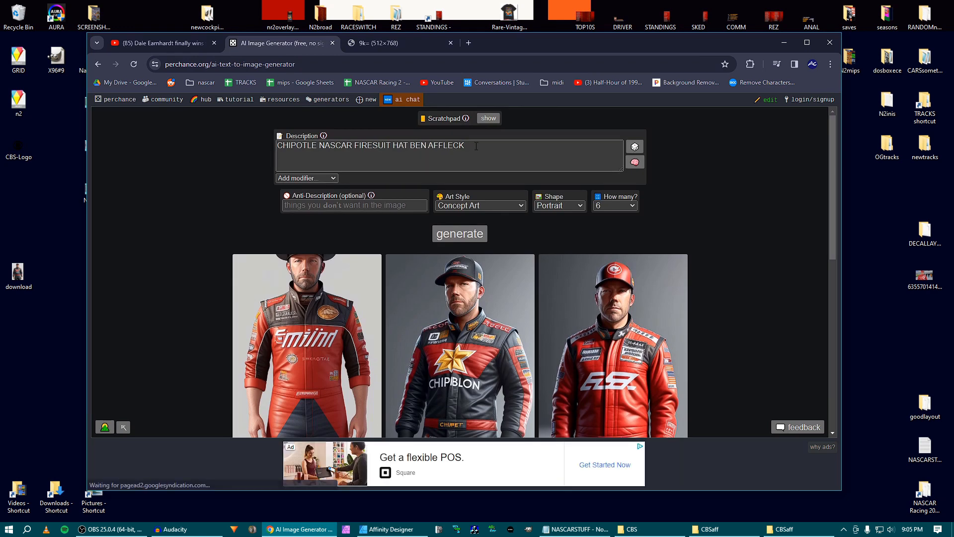
left_click_drag(466, 146, 410, 145)
left_click(439, 146)
left_click_drag(470, 147, 415, 143)
scroll(508, 157, "down", 1)
scroll(500, 139, "up", 1)
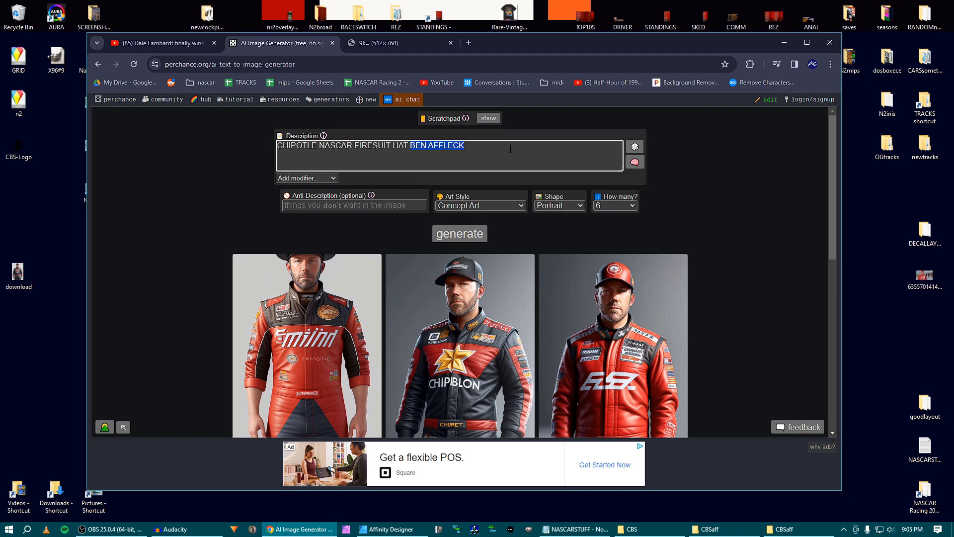
type("HILARY DUFF")
left_click(460, 234)
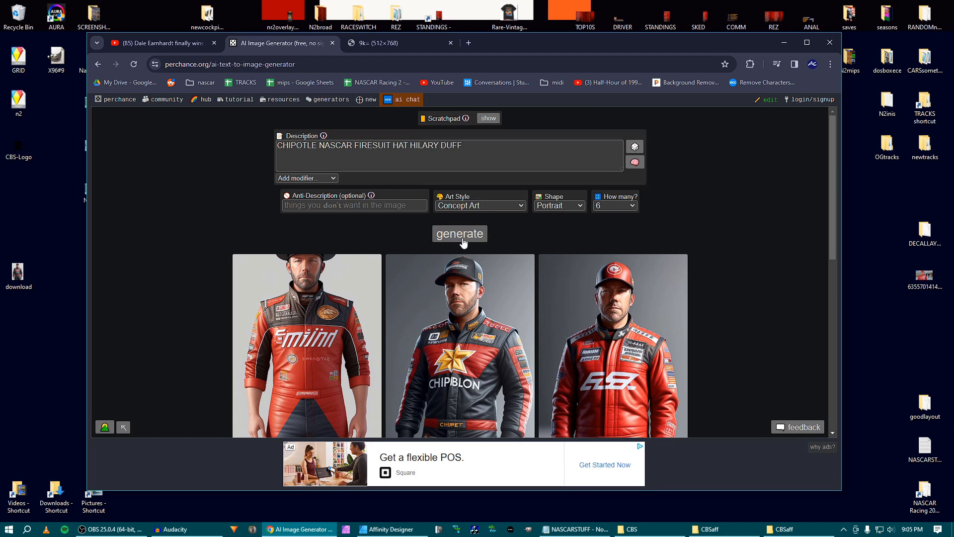
Open the generated portrait with the red CHPPLLE jacket and red cap in its own browser tab.
scroll(767, 255, "down", 2)
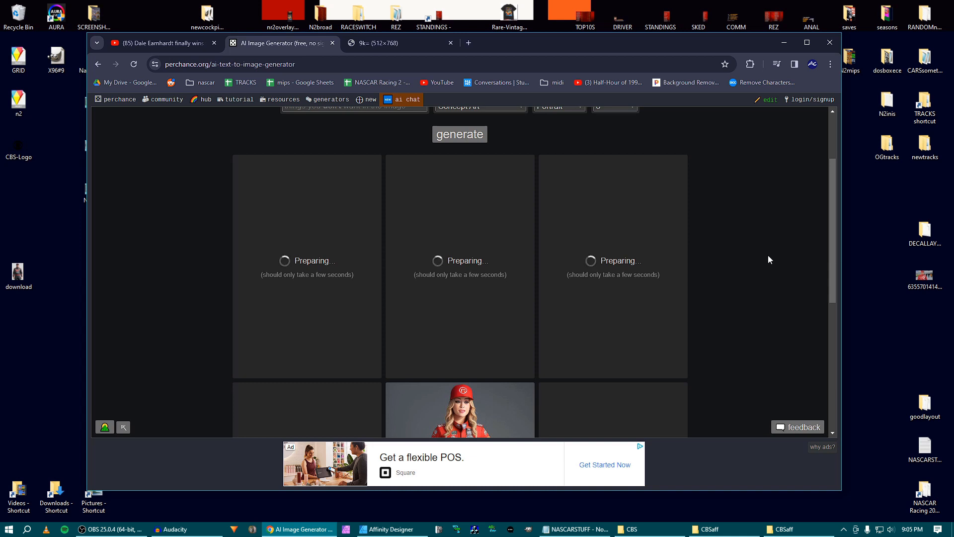
scroll(768, 259, "down", 3)
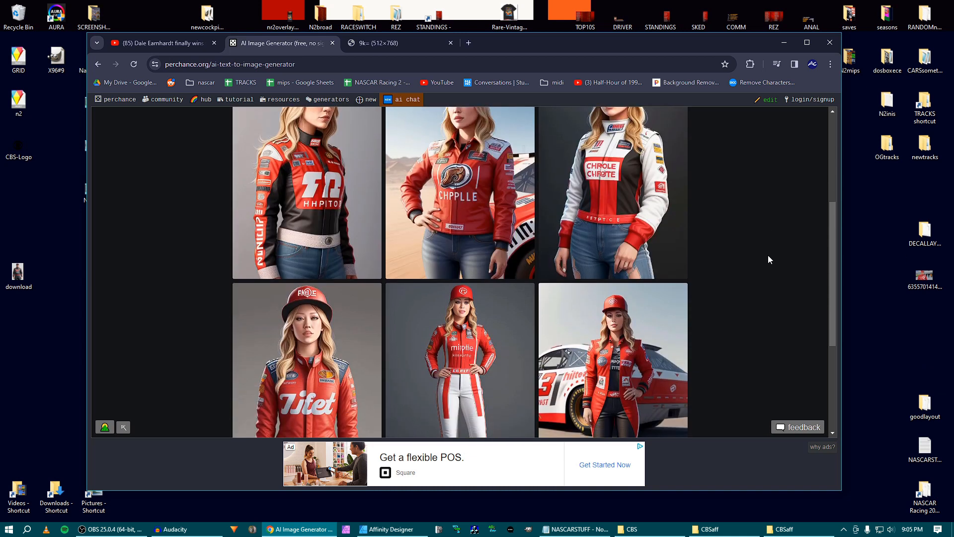
scroll(768, 259, "up", 2)
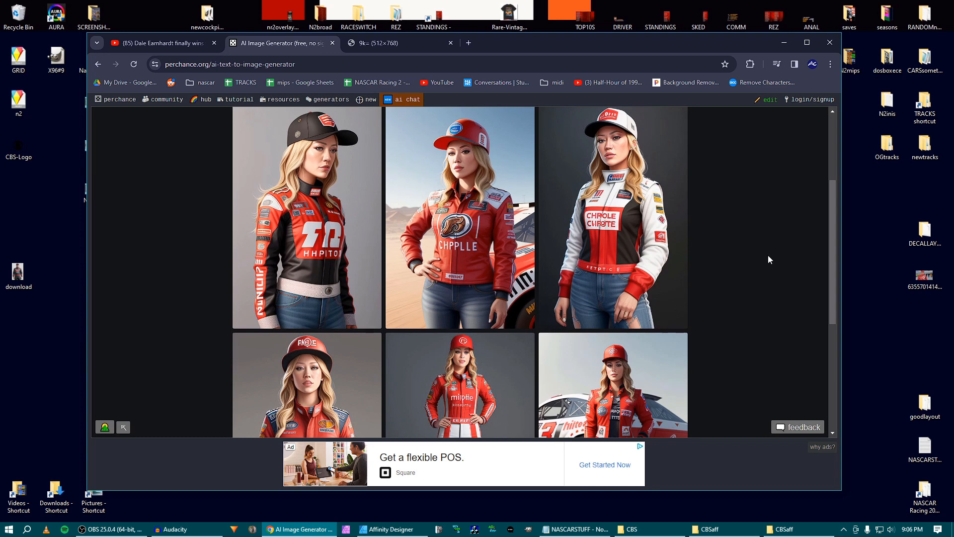
mouse_move(631, 252)
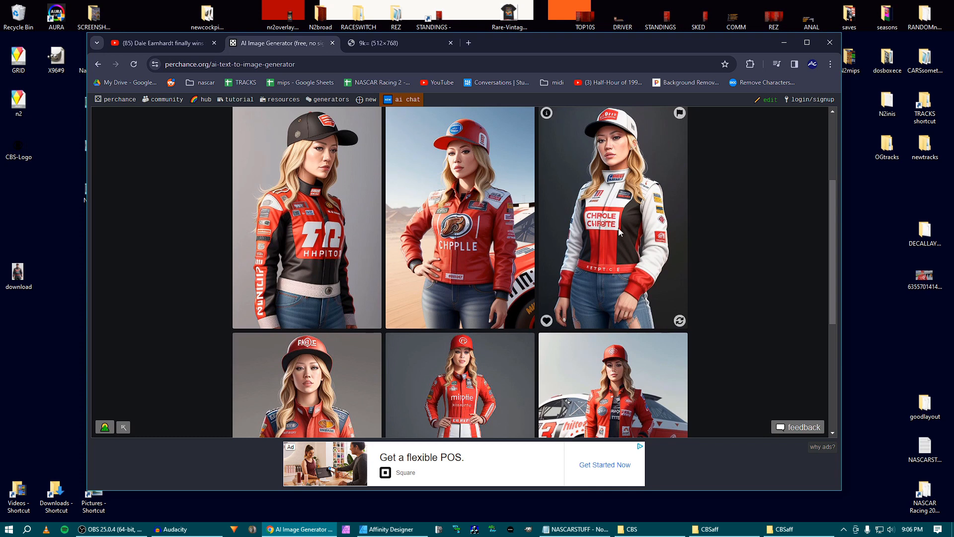
right_click(453, 236)
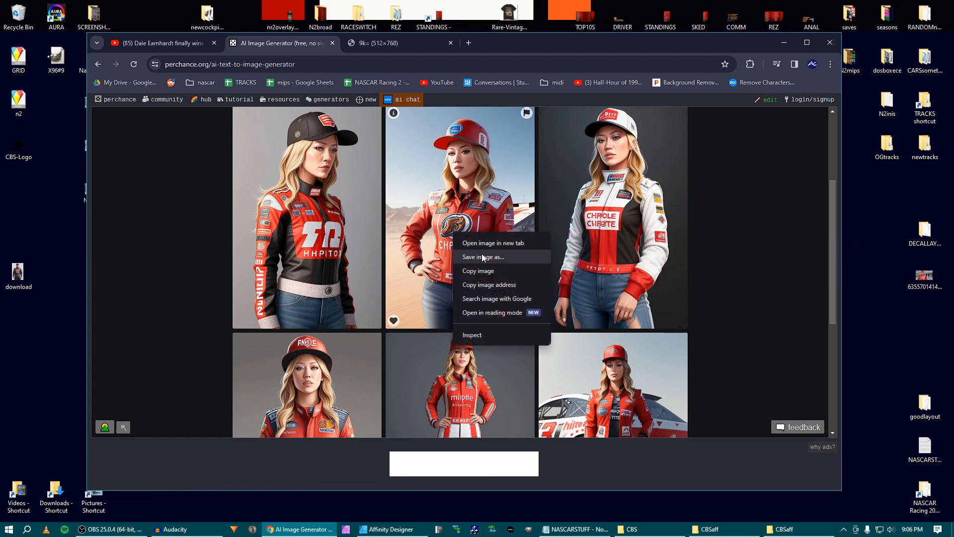
left_click(480, 244)
left_click(479, 47)
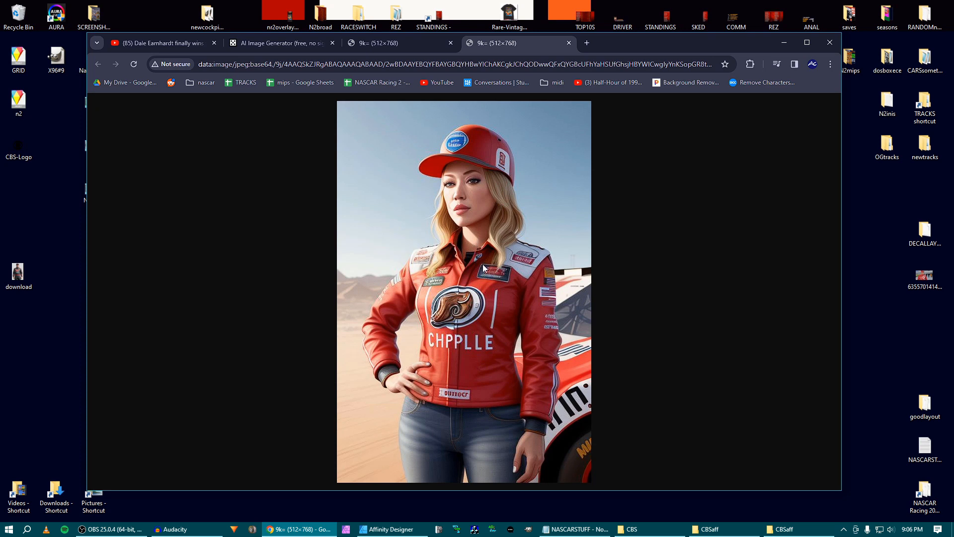
Save the red-jacket portrait to the desktop as the JPEG "download (1)" and close both portrait tabs.
left_click_drag(476, 261, 22, 350)
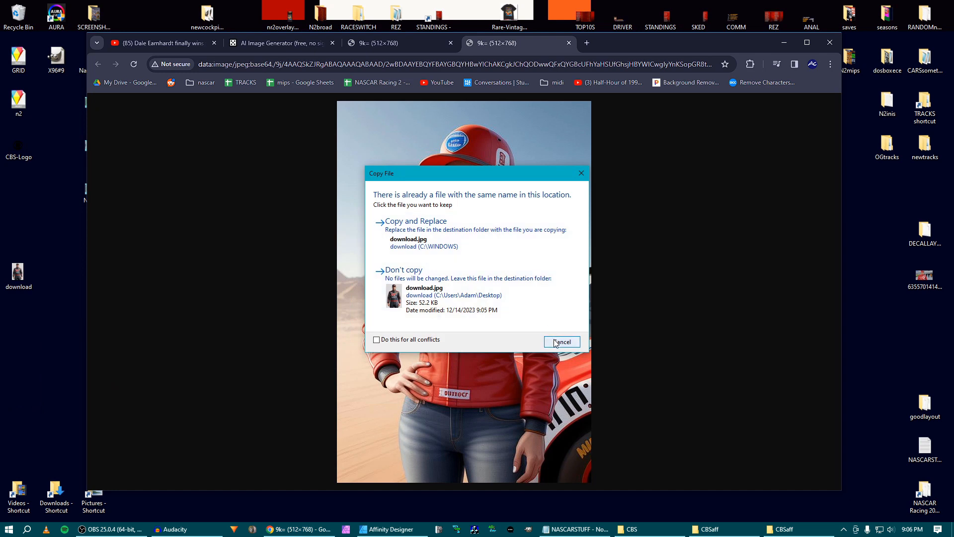
left_click(555, 342)
right_click(467, 233)
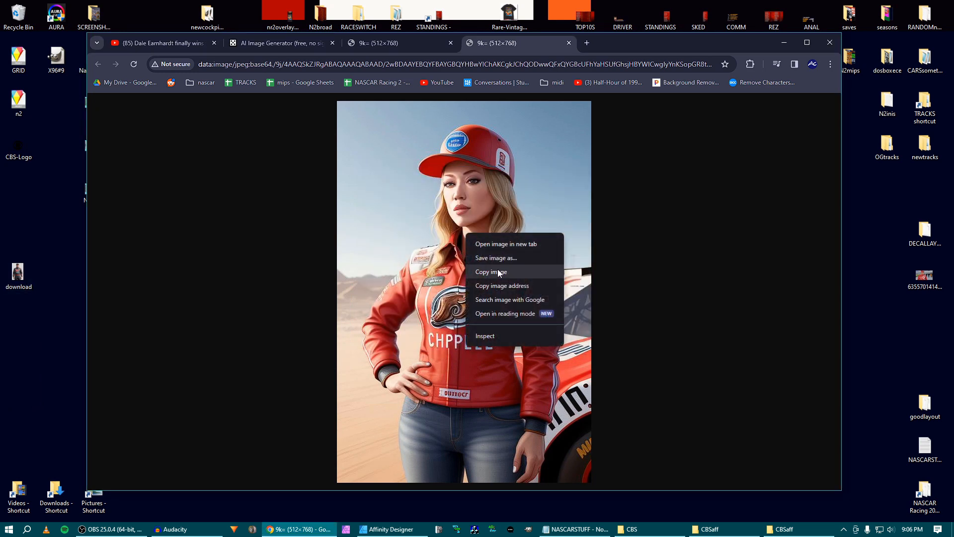
left_click(496, 258)
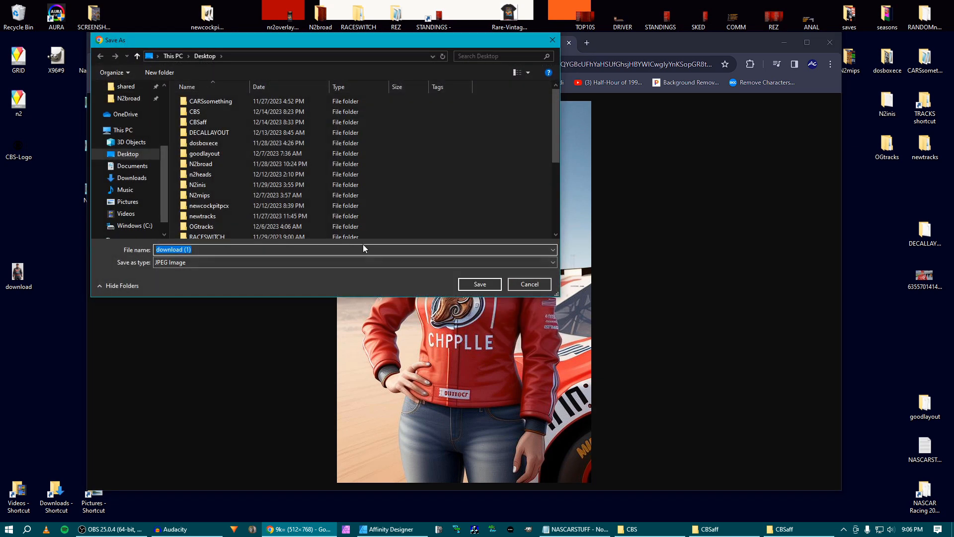
key("Return")
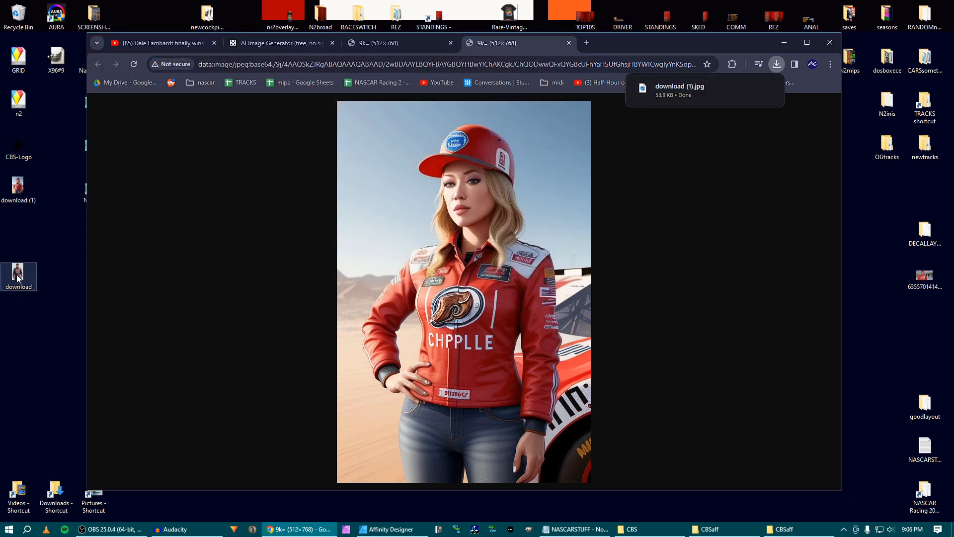
left_click(569, 43)
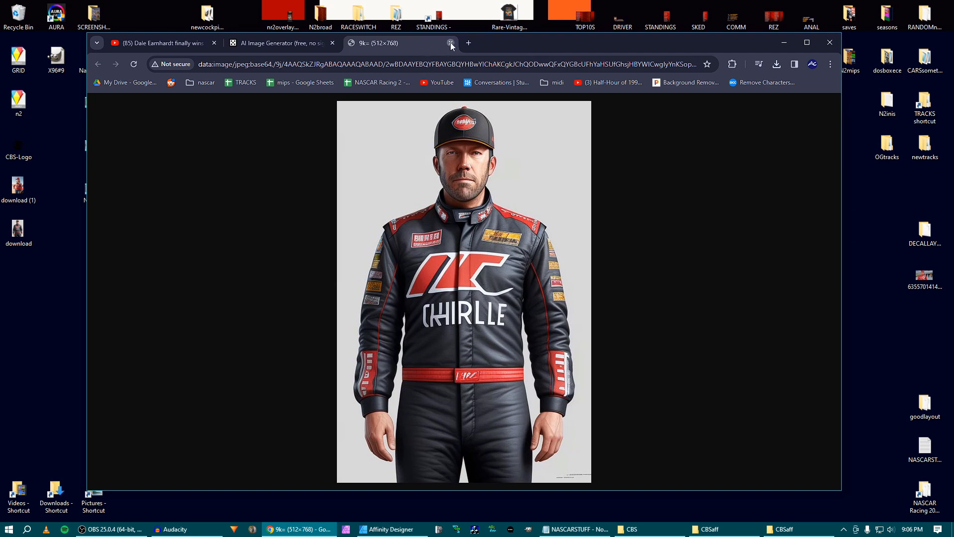
left_click(450, 42)
In the description, replace CHIPOTLE with "GREEN TEAL" and HILARY DUFF with "BEARD".
scroll(477, 157, "up", 3)
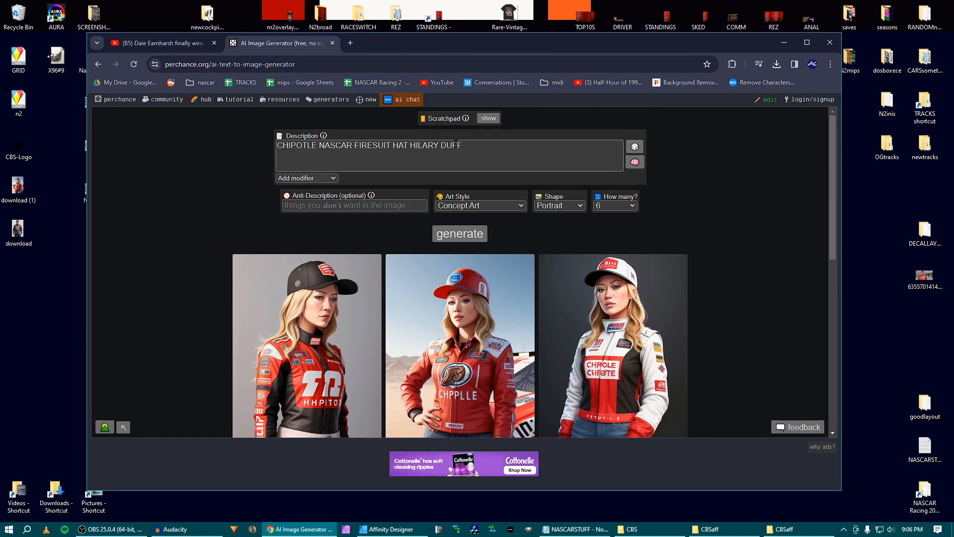
double_click(298, 145)
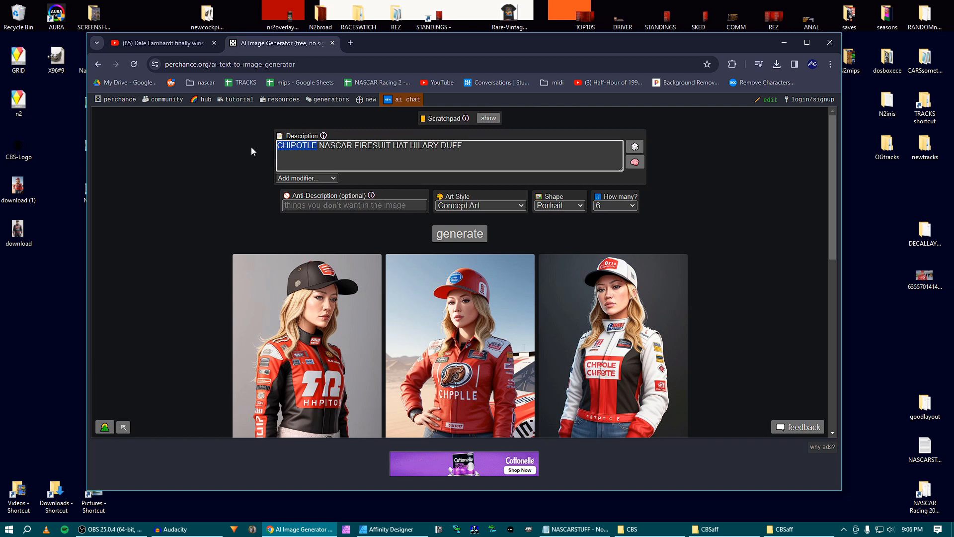
type("GREEN TEAL")
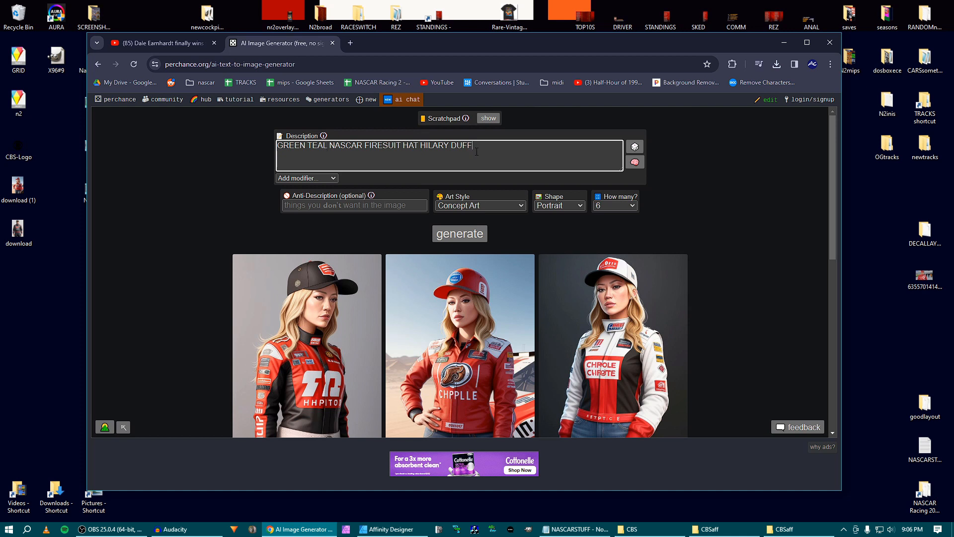
left_click_drag(476, 152, 421, 153)
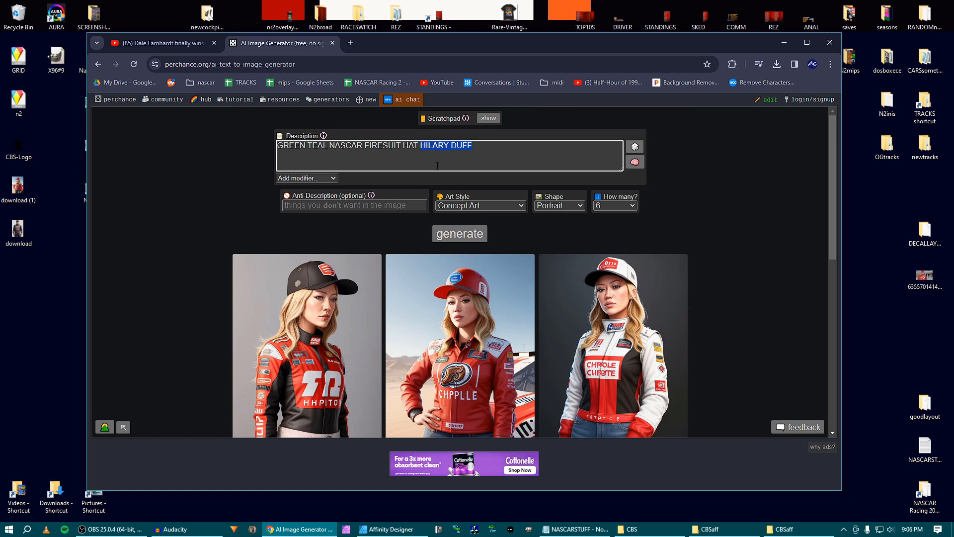
key("BackSpace")
type("BEARD")
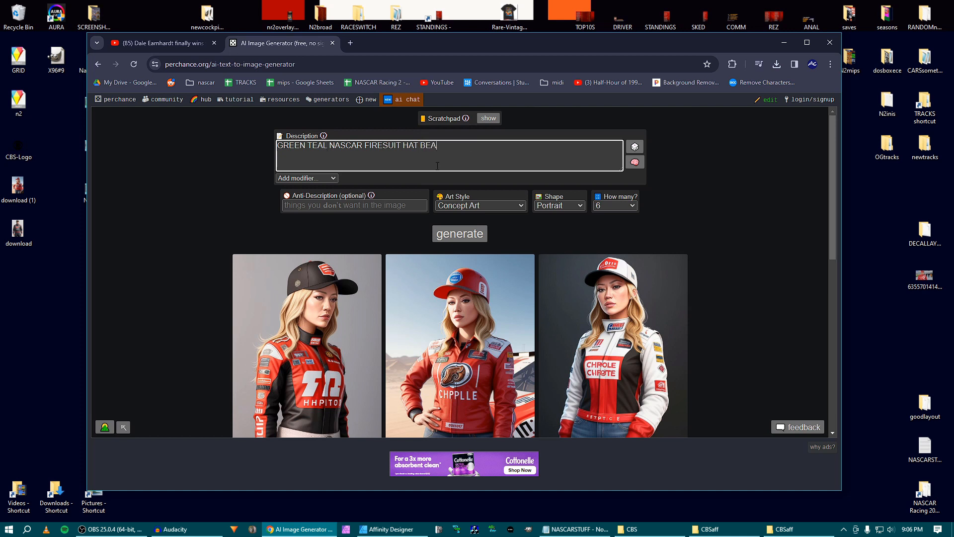
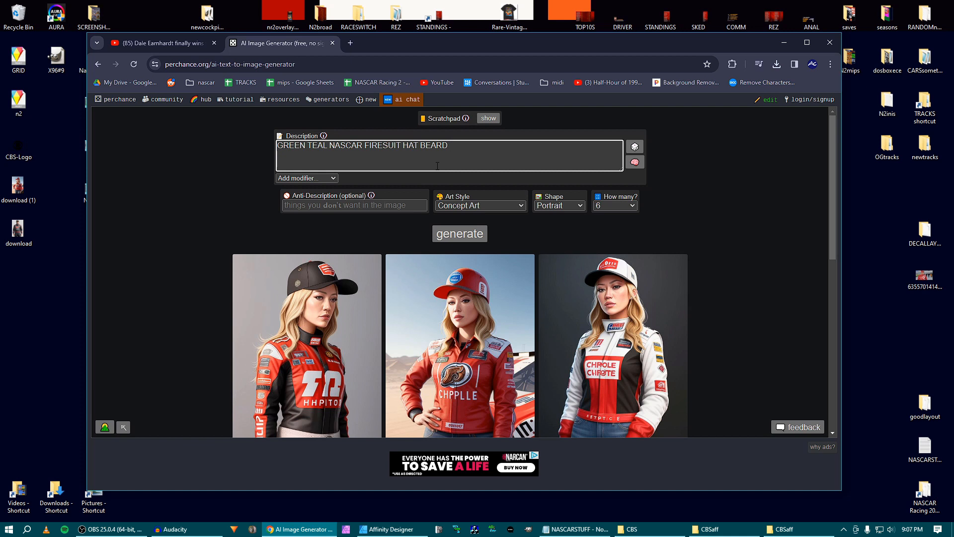
Add "MAHERSHALA ALI" to the end of the description and generate the portraits.
type("NAHER")
key("BackSpace")
key("BackSpace")
key("BackSpace")
key("BackSpace")
key("BackSpace")
type("ARD MAHERSHALA ALI")
key("BackSpace")
key("Return")
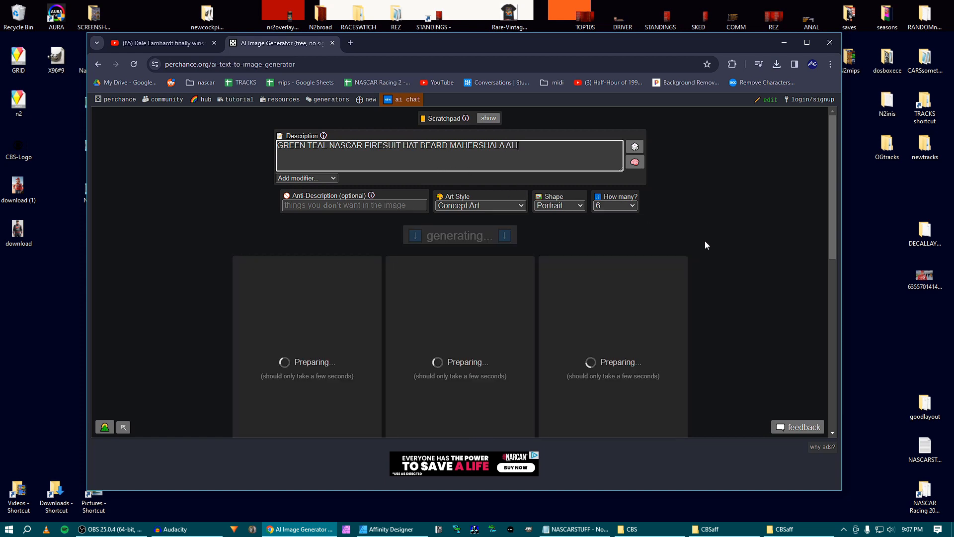
Change GREEN to "BLACK" in the description and generate a new set of portraits.
scroll(707, 244, "down", 3)
scroll(707, 243, "up", 3)
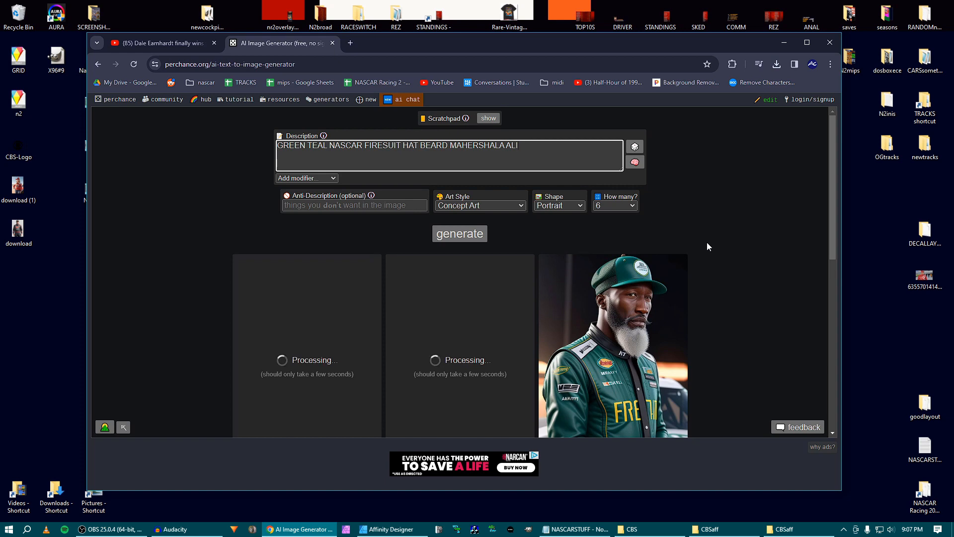
scroll(706, 244, "down", 1)
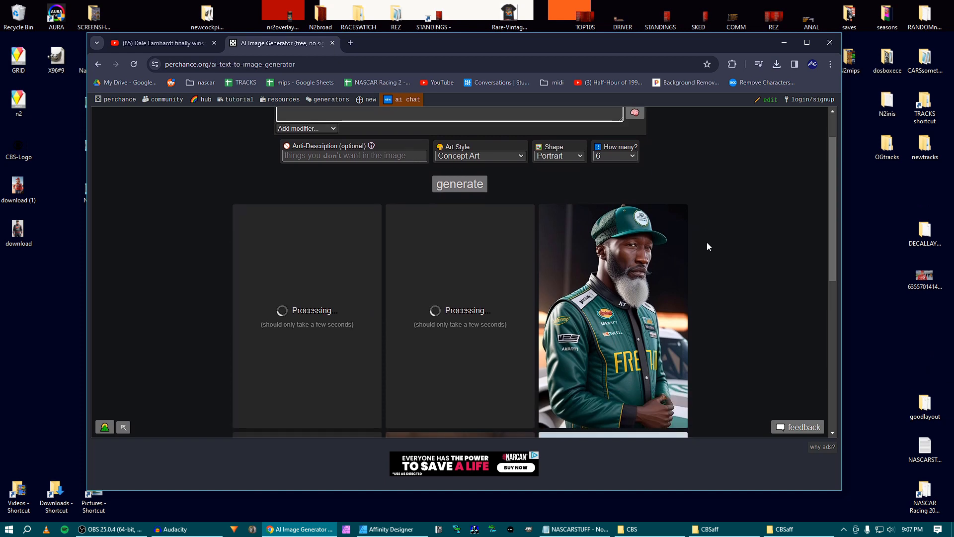
scroll(707, 242, "down", 2)
scroll(707, 243, "up", 3)
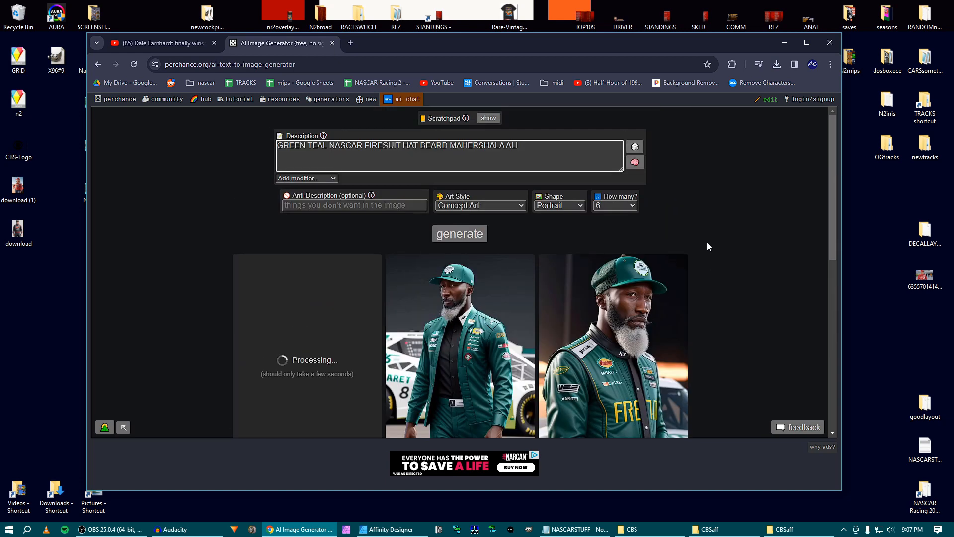
left_click_drag(306, 145, 264, 145)
type("BLACK")
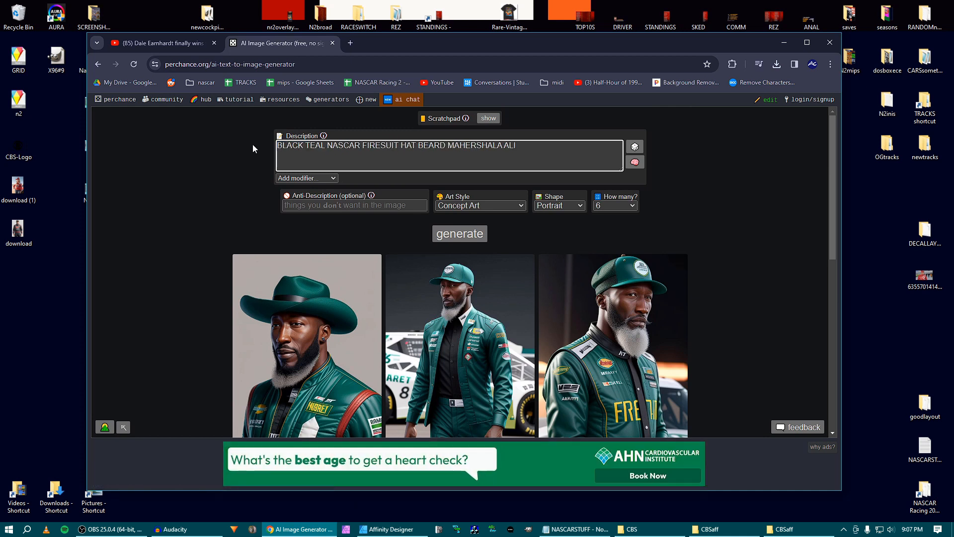
key("Return")
Set the art style to Casual Photo and regenerate the portraits from the same description.
scroll(643, 292, "down", 3)
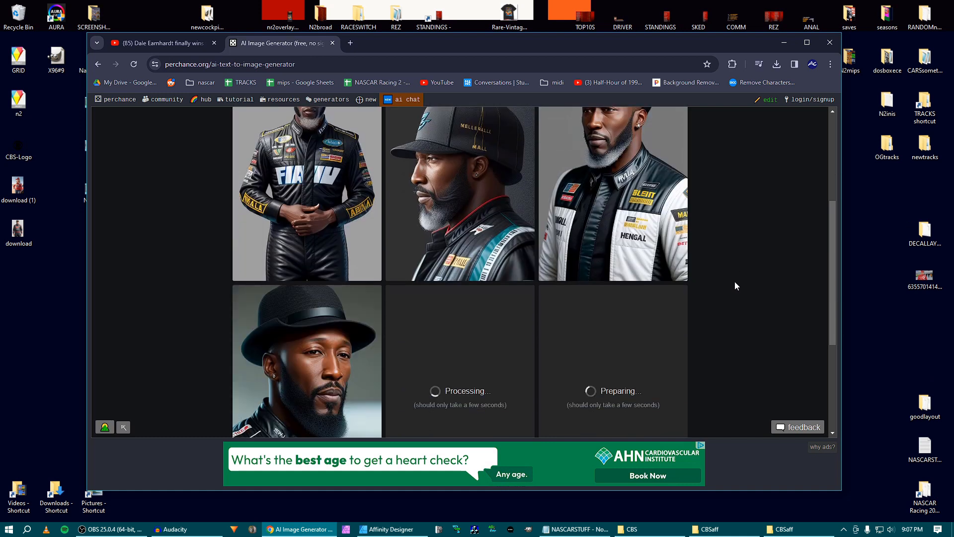
scroll(735, 286, "down", 3)
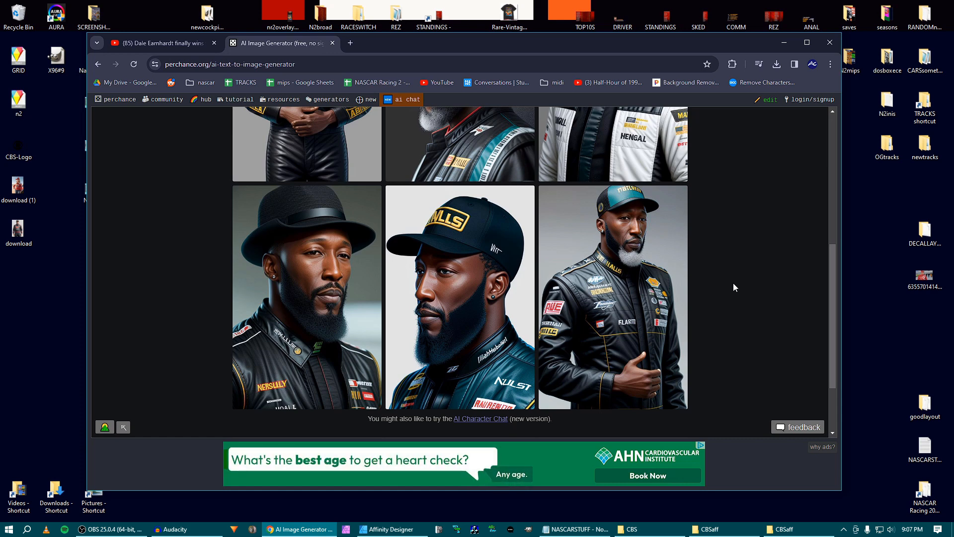
scroll(734, 287, "up", 5)
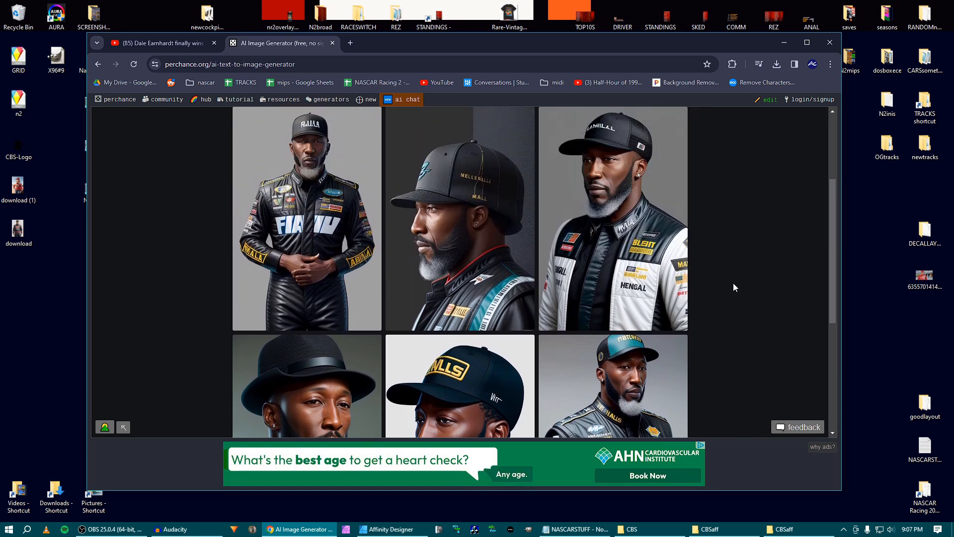
scroll(734, 287, "down", 2)
scroll(734, 287, "up", 3)
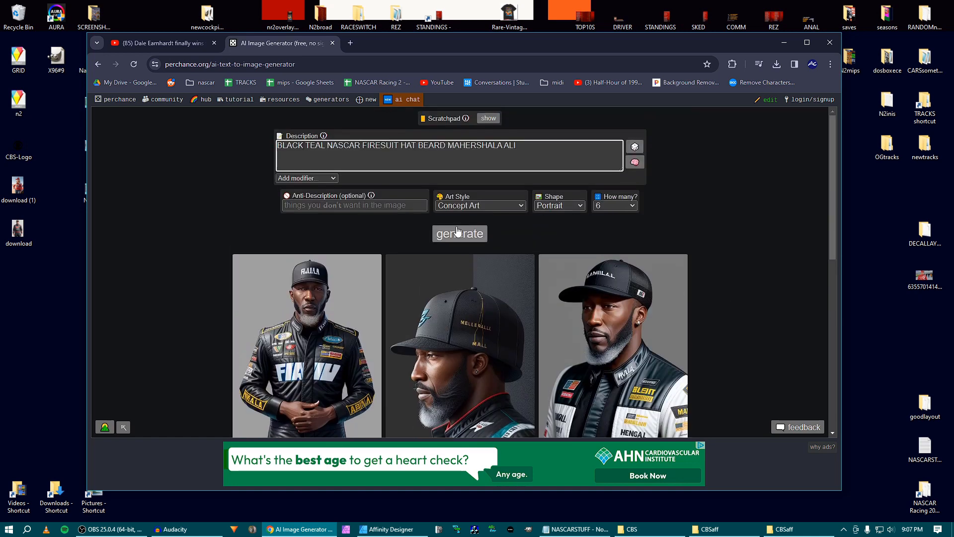
left_click(506, 204)
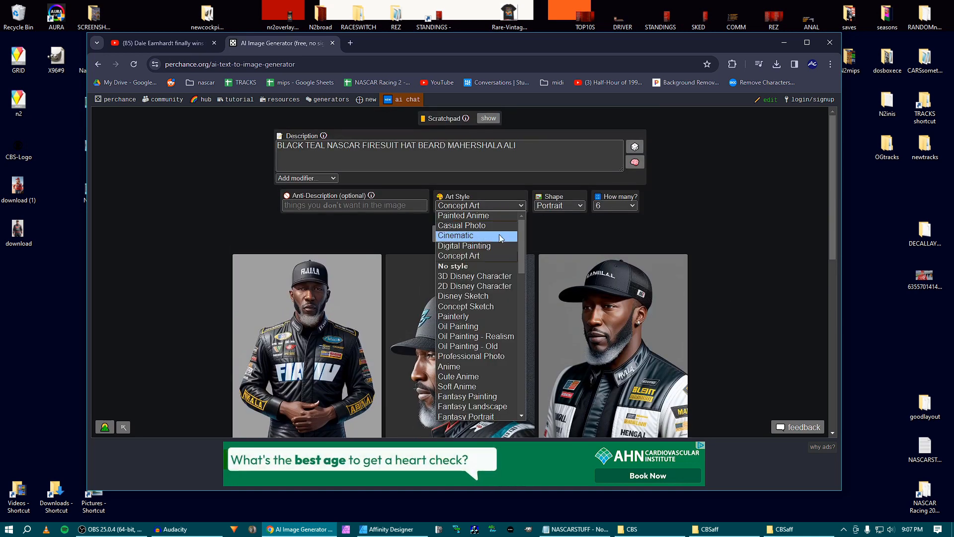
left_click(471, 225)
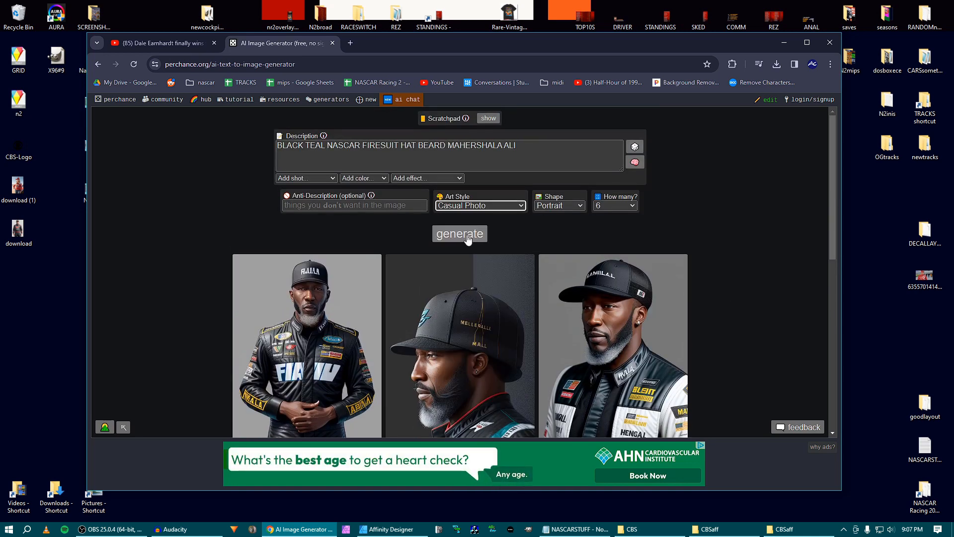
left_click(470, 235)
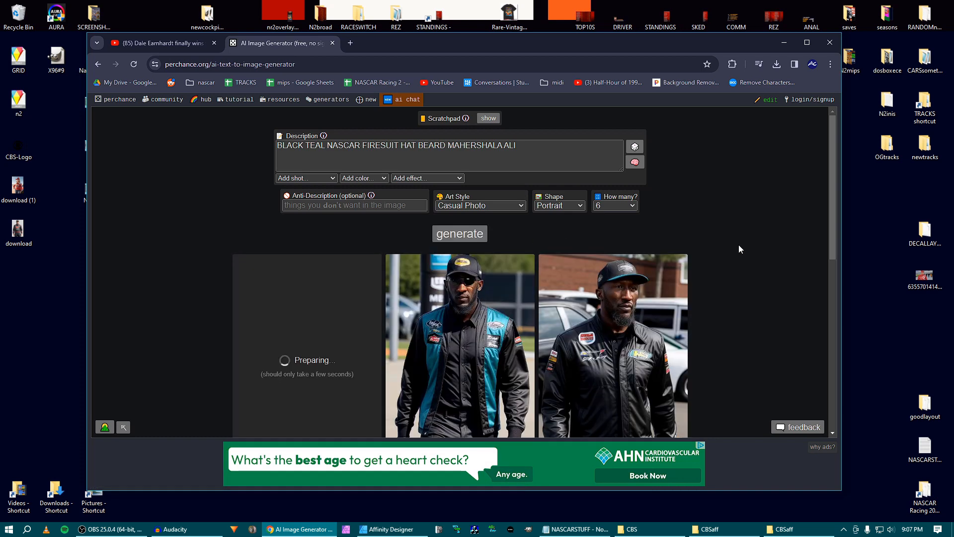
scroll(738, 245, "down", 2)
scroll(739, 245, "down", 1)
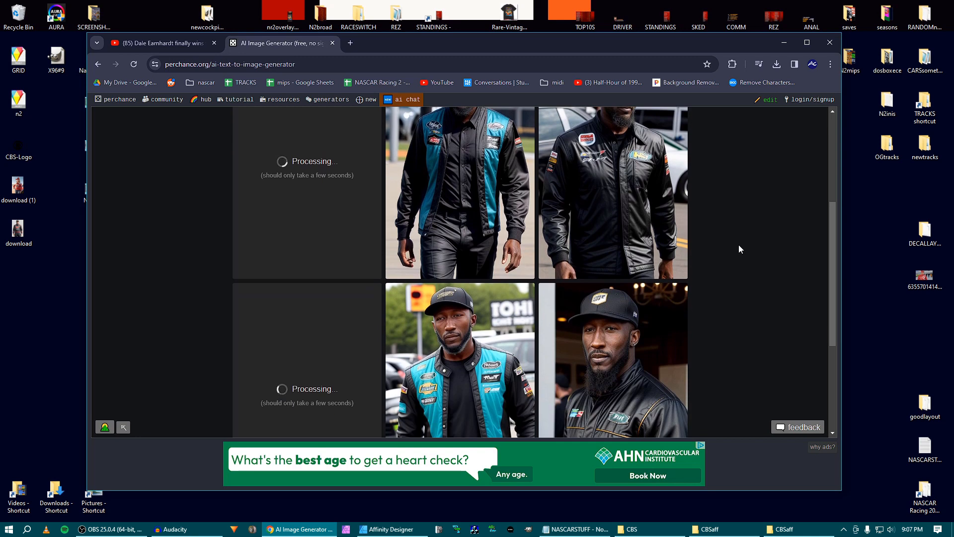
Review the Casual Photo portraits, then generate another set from the unchanged description and look through it.
scroll(738, 244, "down", 3)
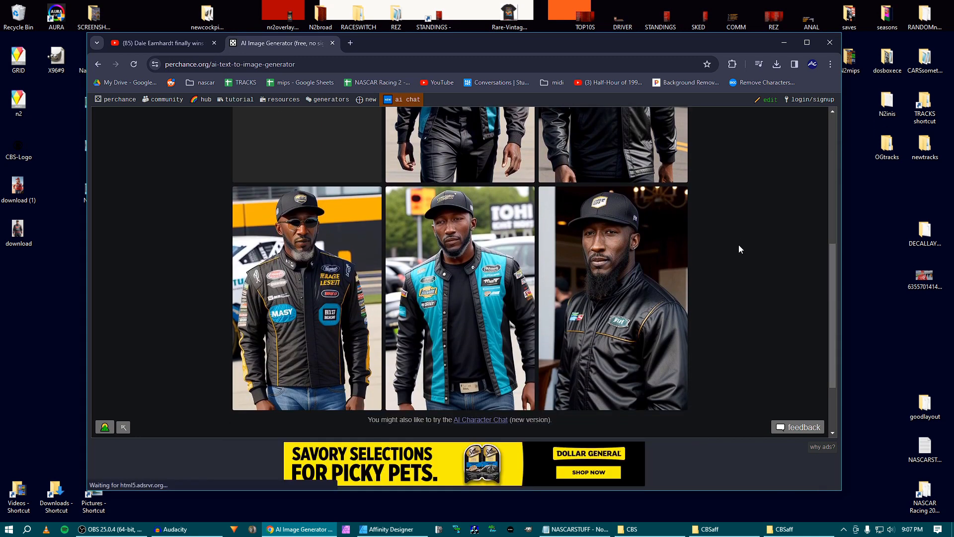
scroll(738, 245, "up", 3)
scroll(739, 244, "down", 1)
scroll(739, 245, "down", 1)
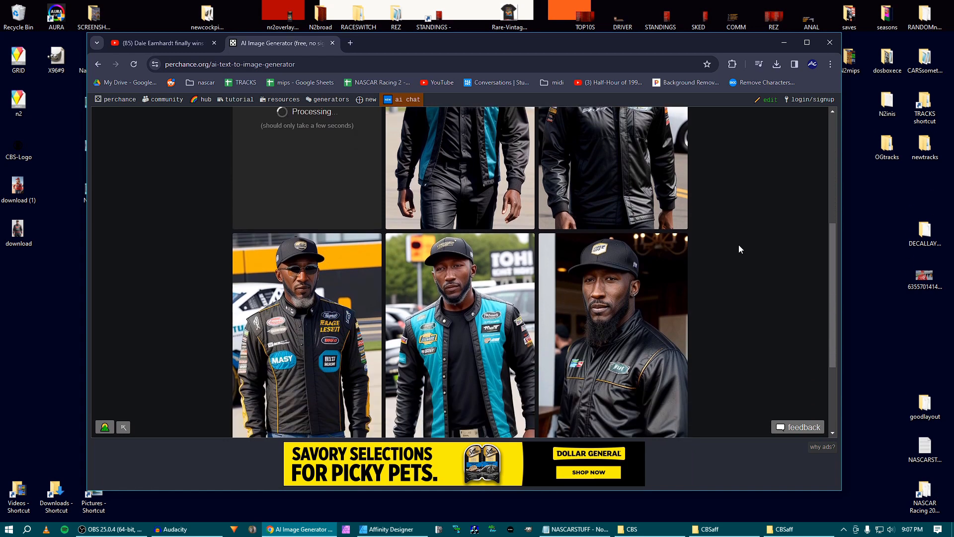
scroll(739, 245, "up", 3)
scroll(739, 244, "up", 2)
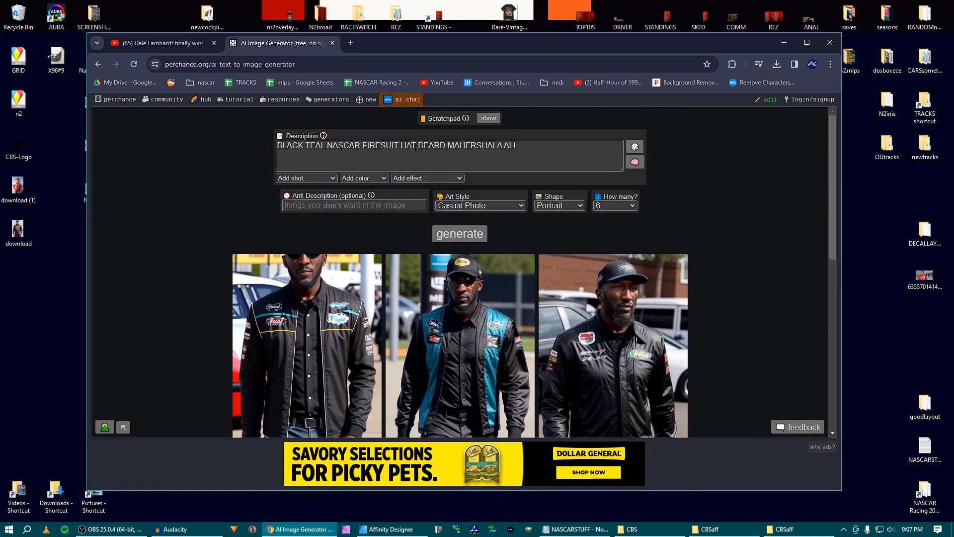
left_click(460, 235)
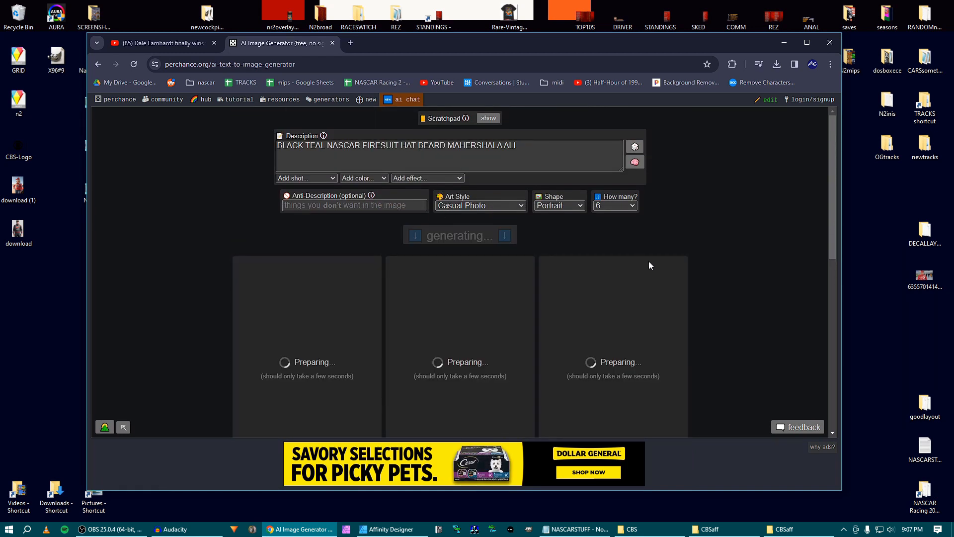
scroll(707, 246, "down", 2)
scroll(708, 246, "down", 2)
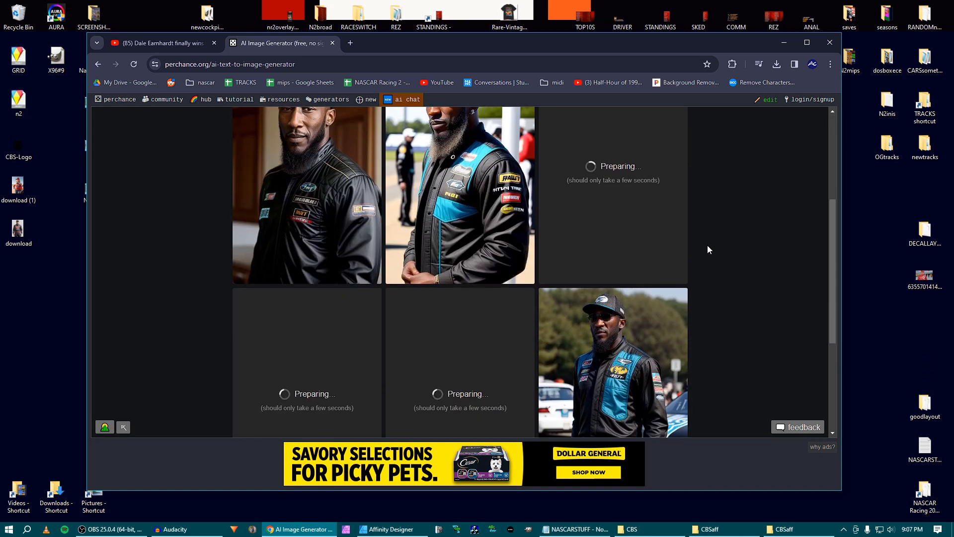
scroll(708, 246, "up", 1)
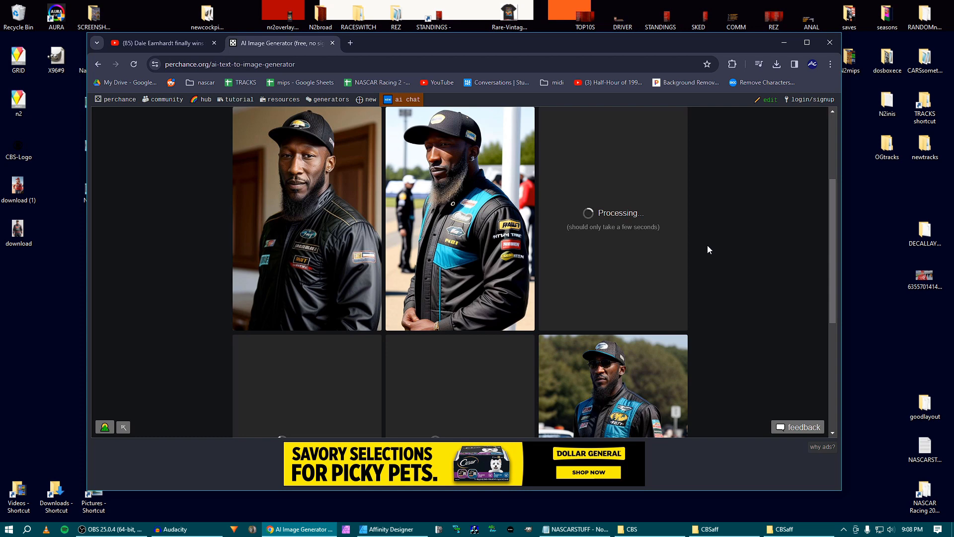
scroll(708, 246, "down", 2)
scroll(708, 246, "up", 2)
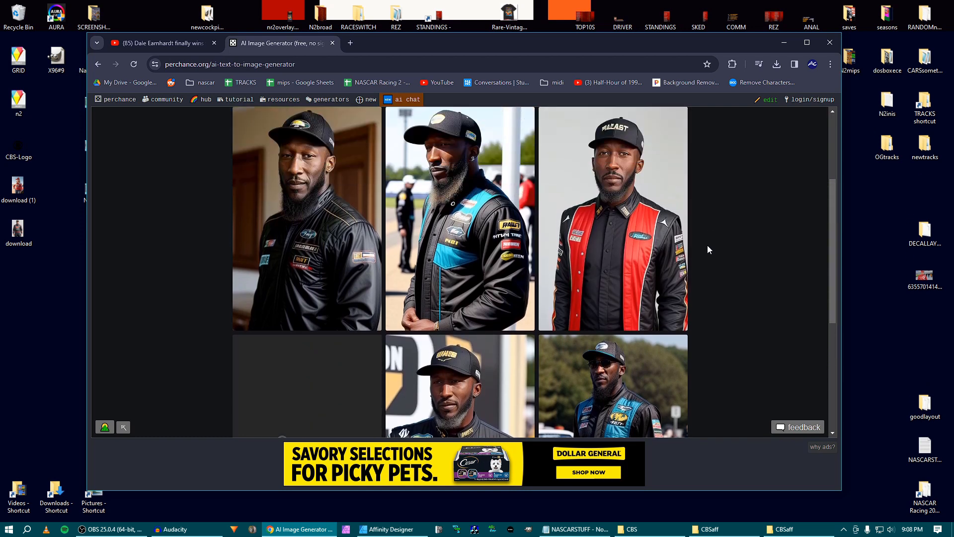
scroll(708, 250, "down", 2)
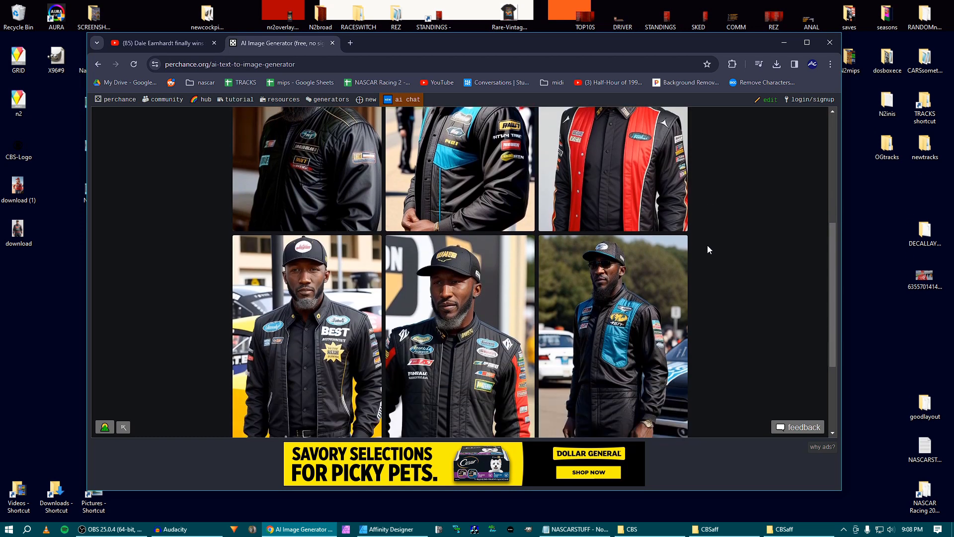
Generate one more set of portraits and inspect the first one, with the open teal jacket, full size in a separate tab.
scroll(708, 245, "up", 5)
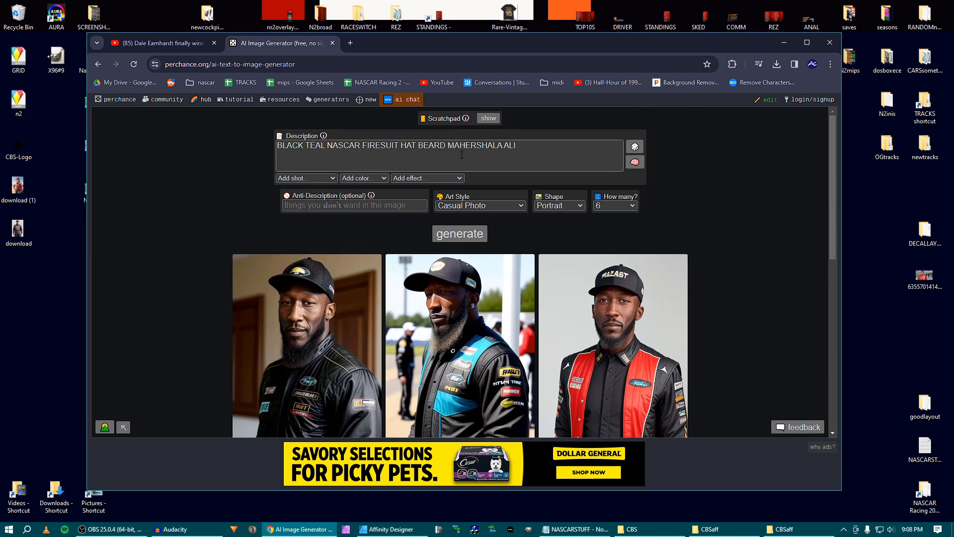
left_click(471, 234)
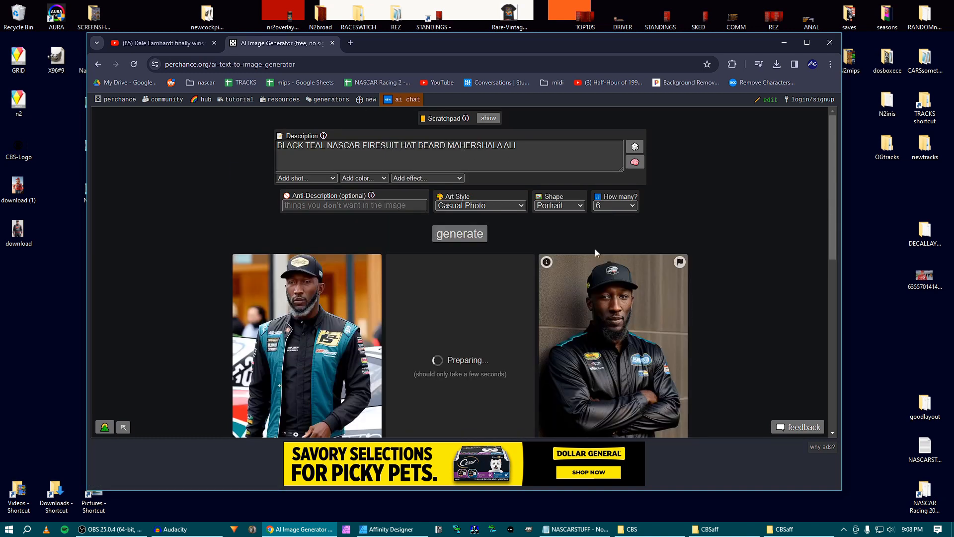
scroll(595, 248, "down", 2)
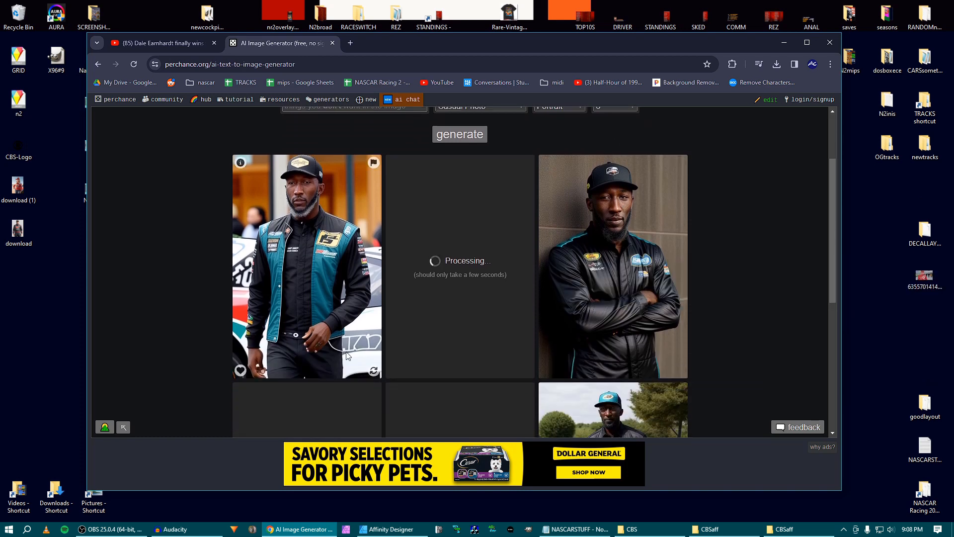
right_click(318, 344)
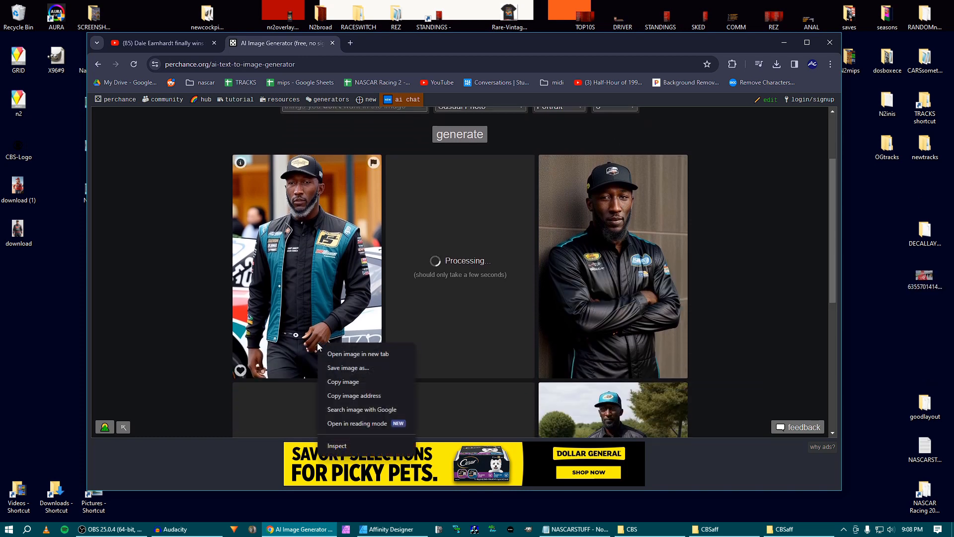
left_click(385, 354)
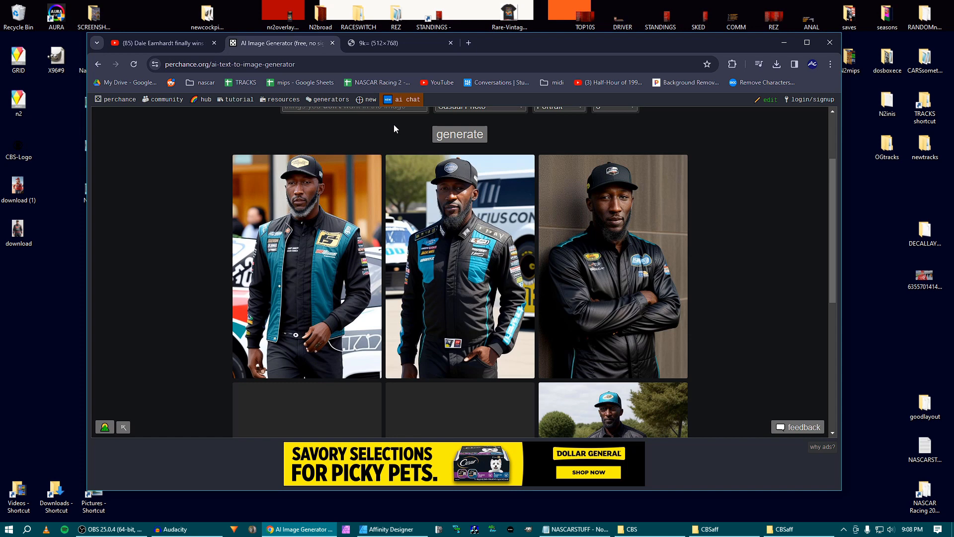
left_click(388, 45)
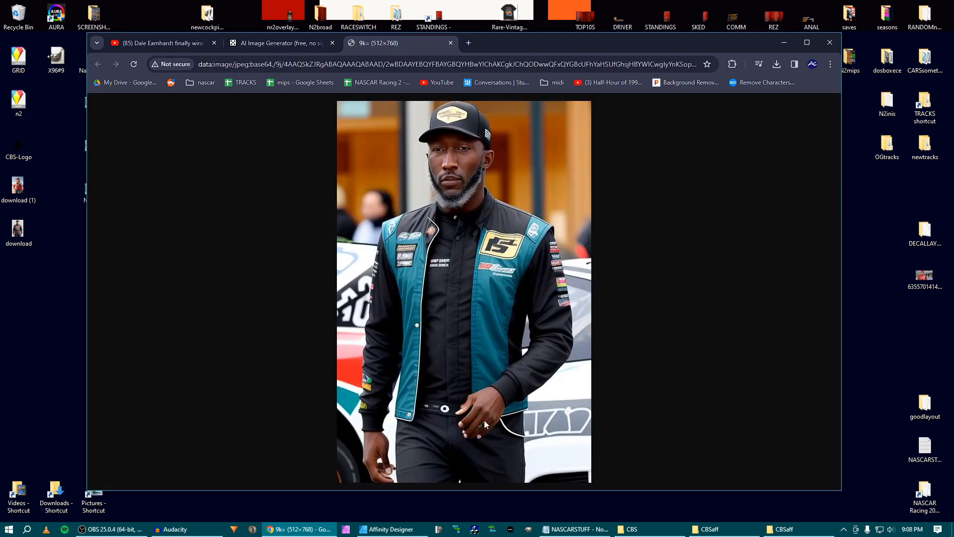
left_click(452, 45)
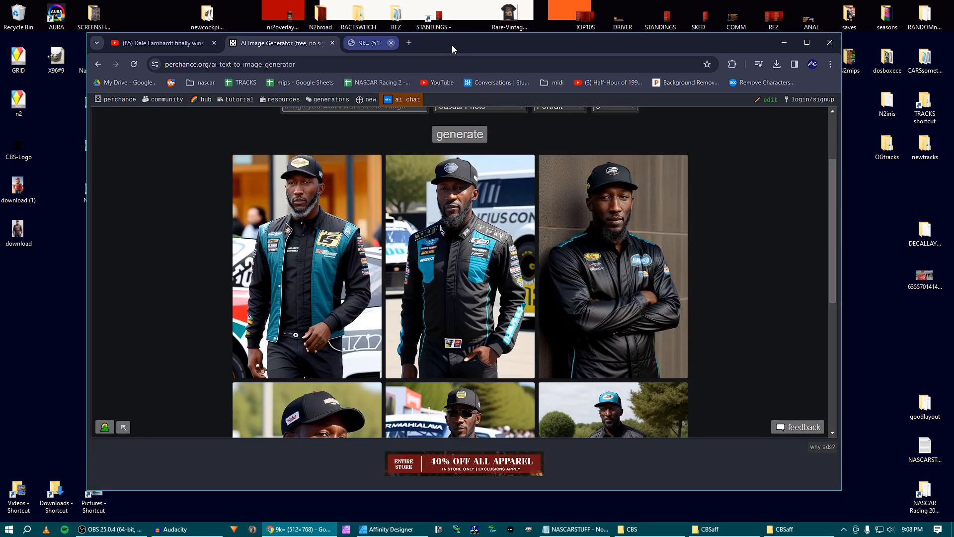
Reorder the colours at the start of the description to "TEAL BLACK", generate new portraits and review them.
scroll(550, 294, "down", 5)
scroll(559, 293, "up", 5)
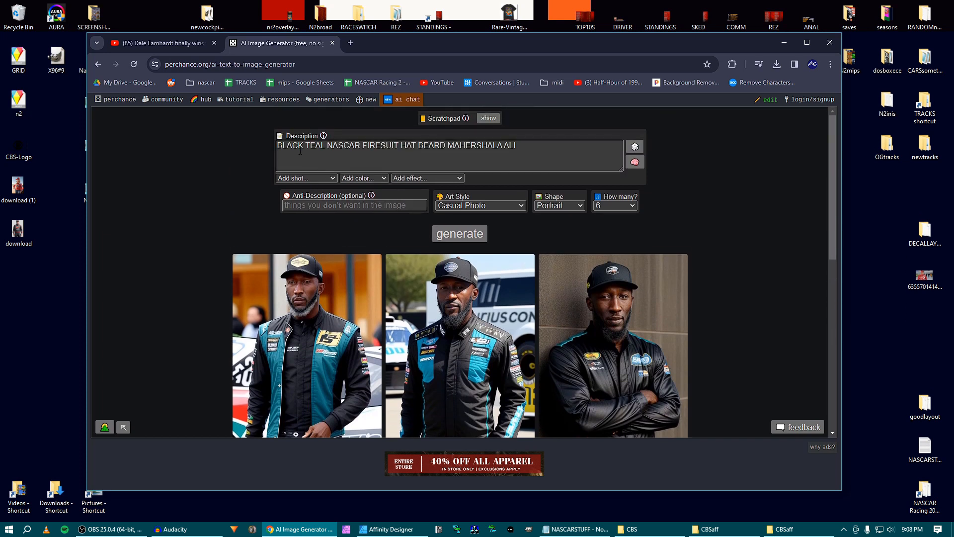
left_click_drag(305, 148, 272, 149)
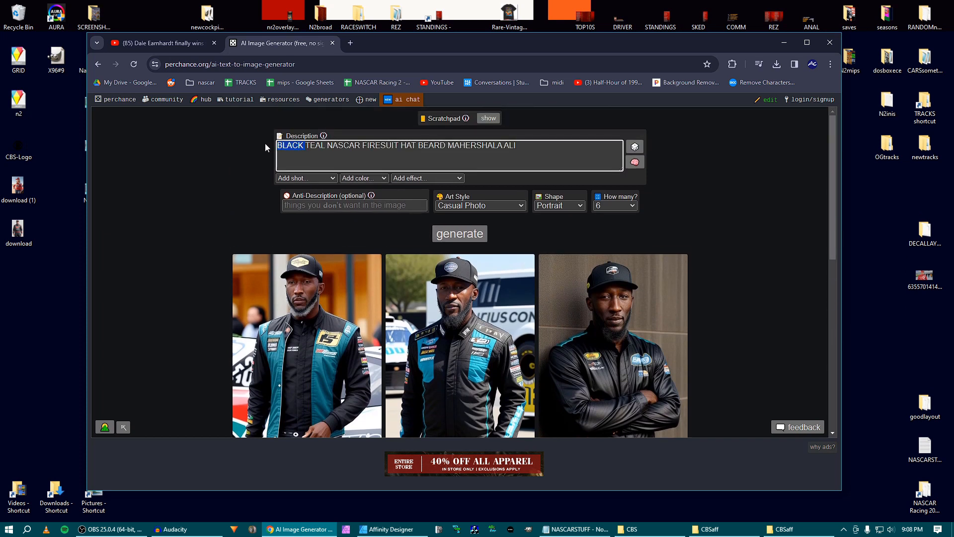
key("BackSpace")
type("BLACK")
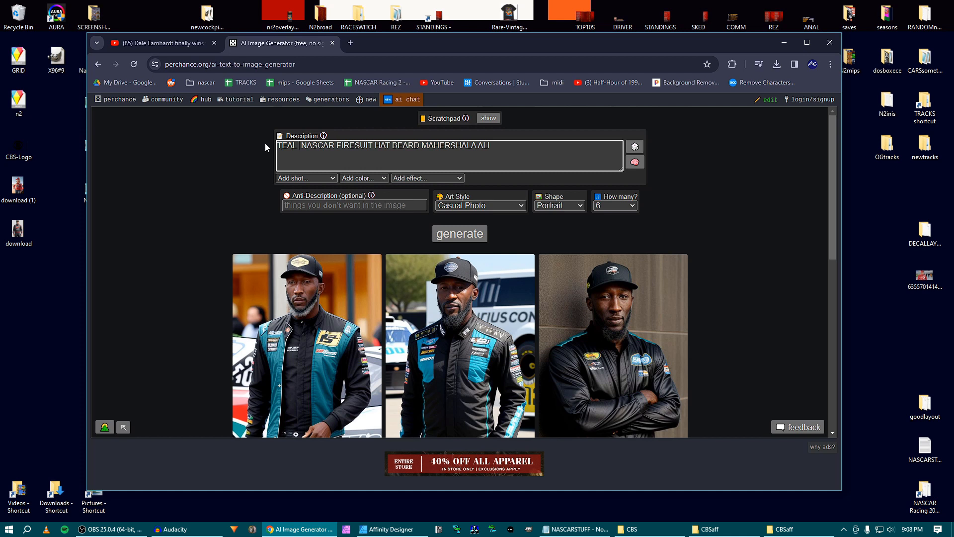
left_click(434, 229)
scroll(684, 255, "down", 2)
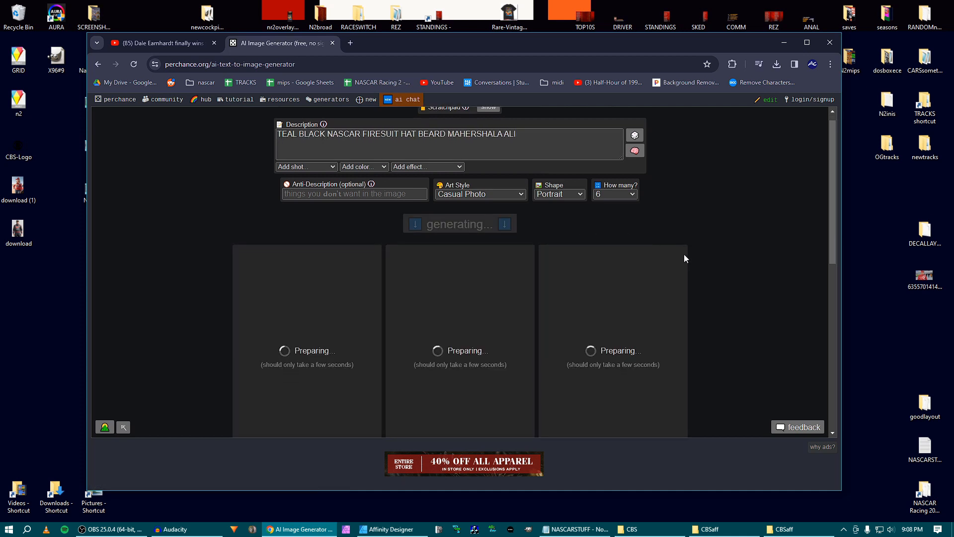
scroll(708, 267, "up", 1)
scroll(707, 267, "down", 3)
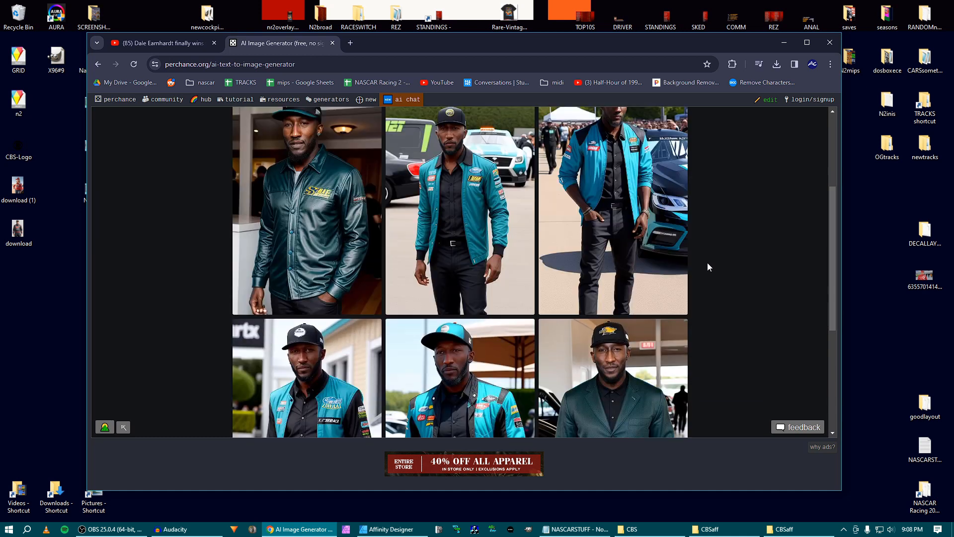
scroll(708, 267, "up", 3)
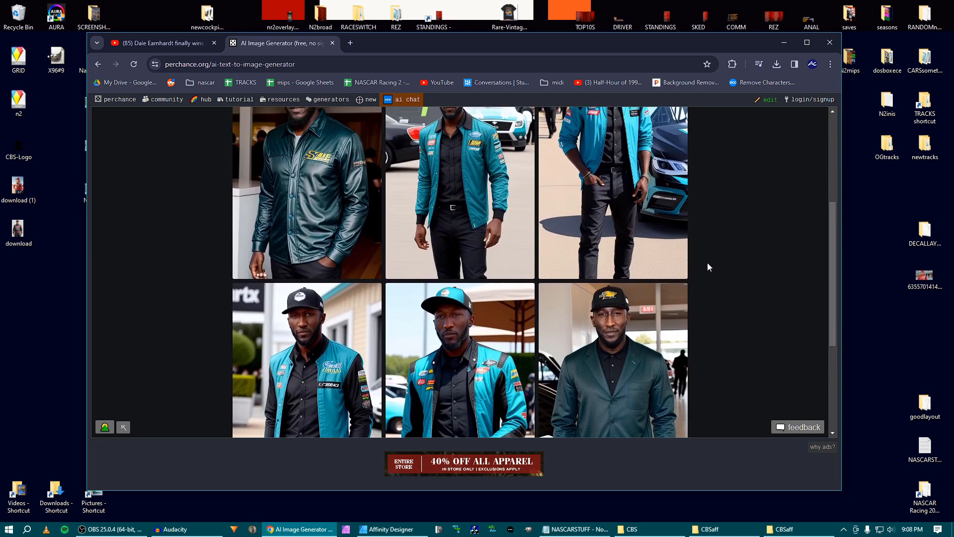
scroll(708, 267, "up", 2)
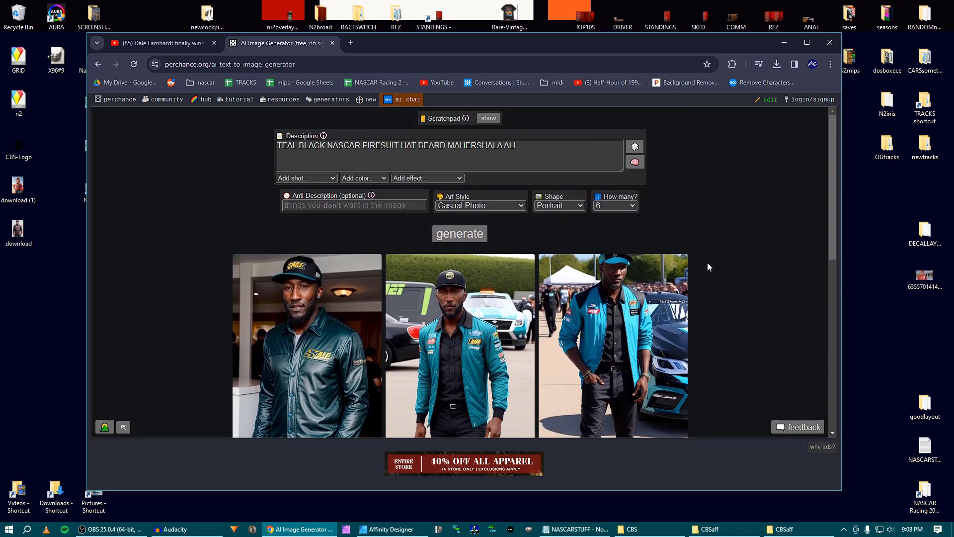
scroll(708, 267, "down", 4)
scroll(708, 267, "up", 5)
Replace MAHERSHALA ALI with "DRIVER" in the description, generate a new set of portraits and compare them.
left_click_drag(518, 145, 449, 145)
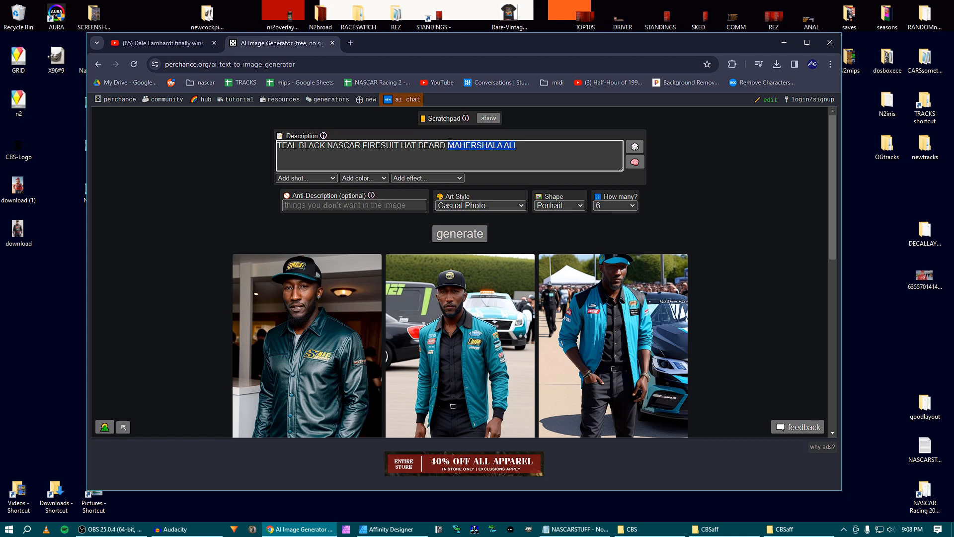
scroll(455, 251, "down", 5)
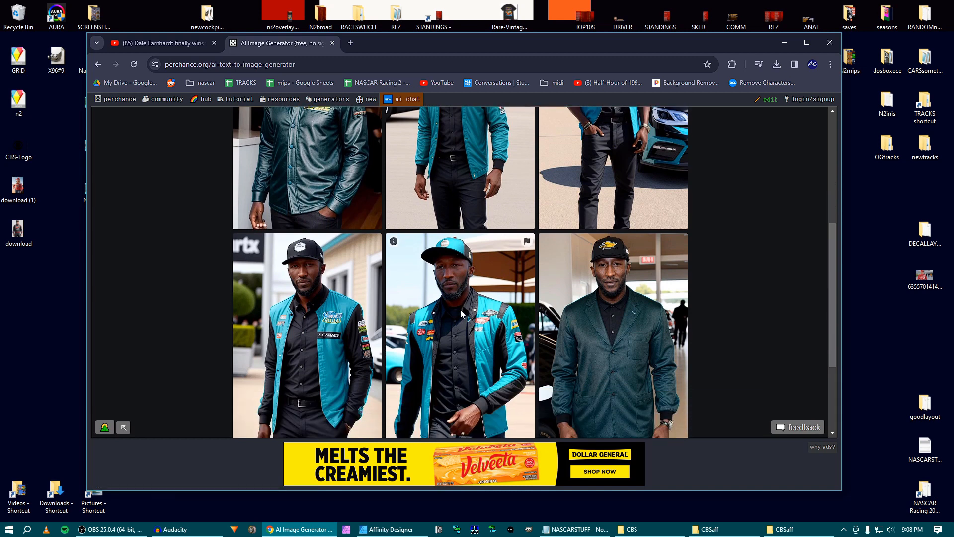
mouse_move(458, 334)
scroll(473, 340, "up", 5)
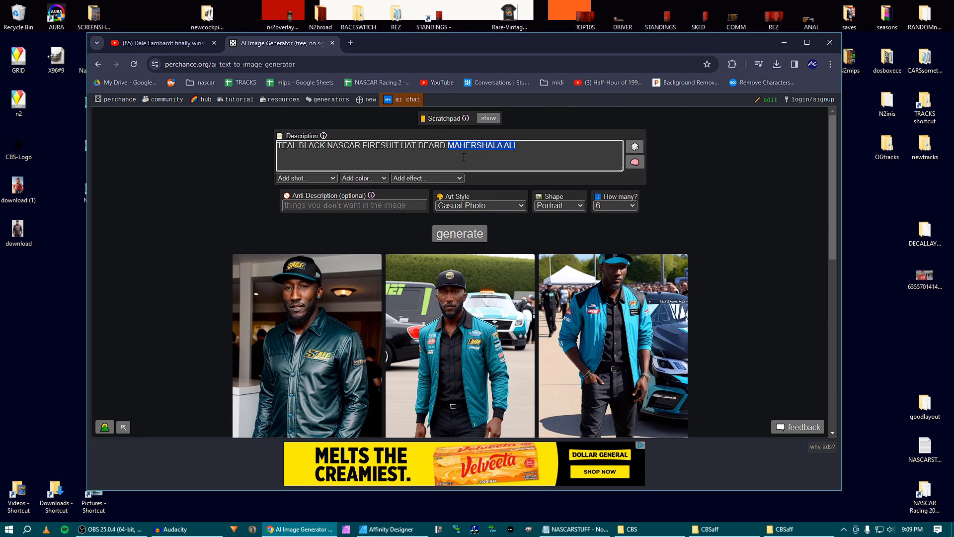
type("DRIVER")
left_click(460, 233)
scroll(703, 169, "down", 3)
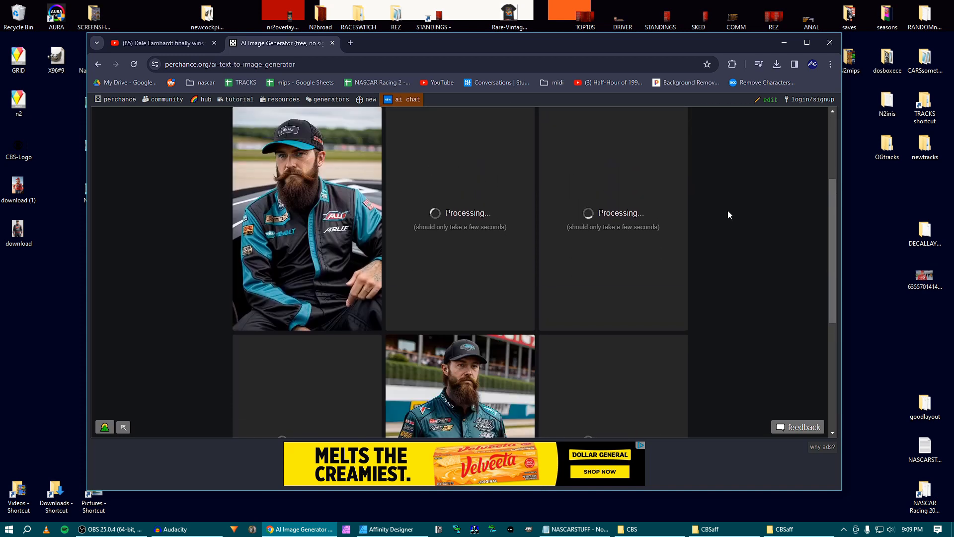
scroll(728, 218, "up", 2)
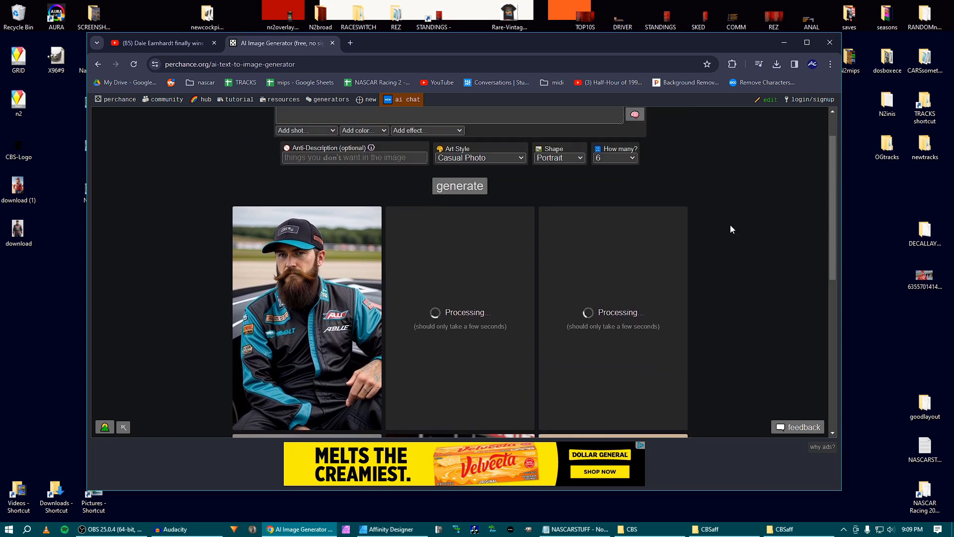
scroll(728, 229, "down", 3)
scroll(728, 232, "down", 1)
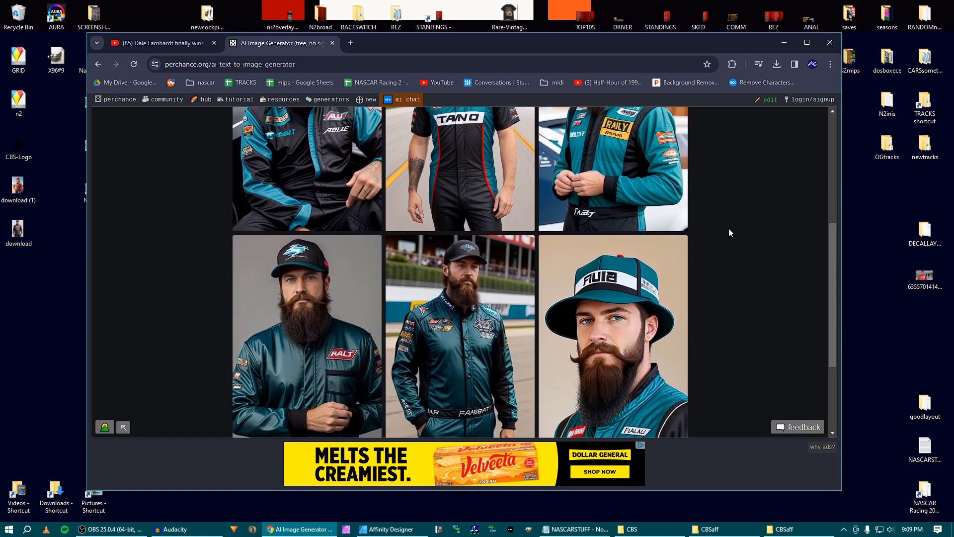
scroll(729, 232, "up", 2)
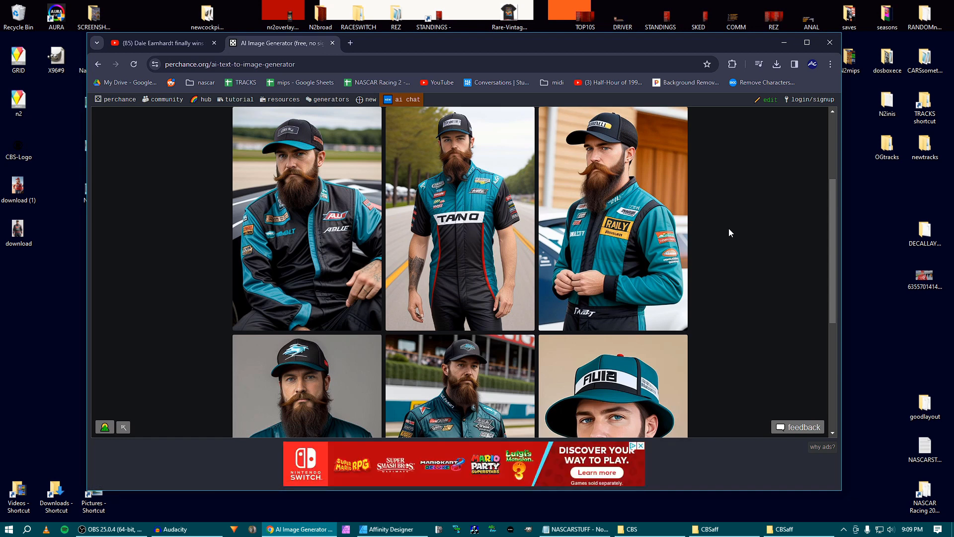
scroll(730, 232, "down", 1)
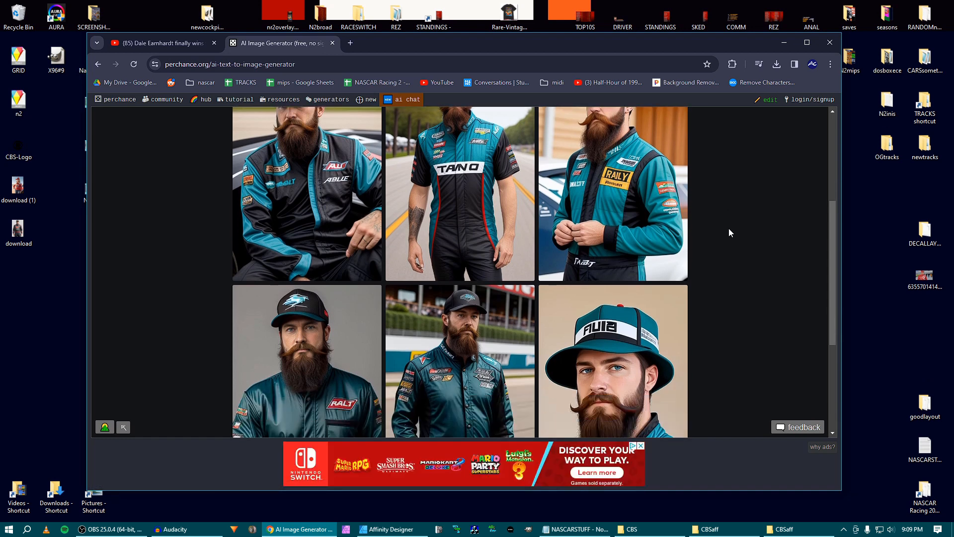
Open the first portrait, the seated bearded driver, in its own tab, save it to the desktop and close that tab.
right_click(332, 235)
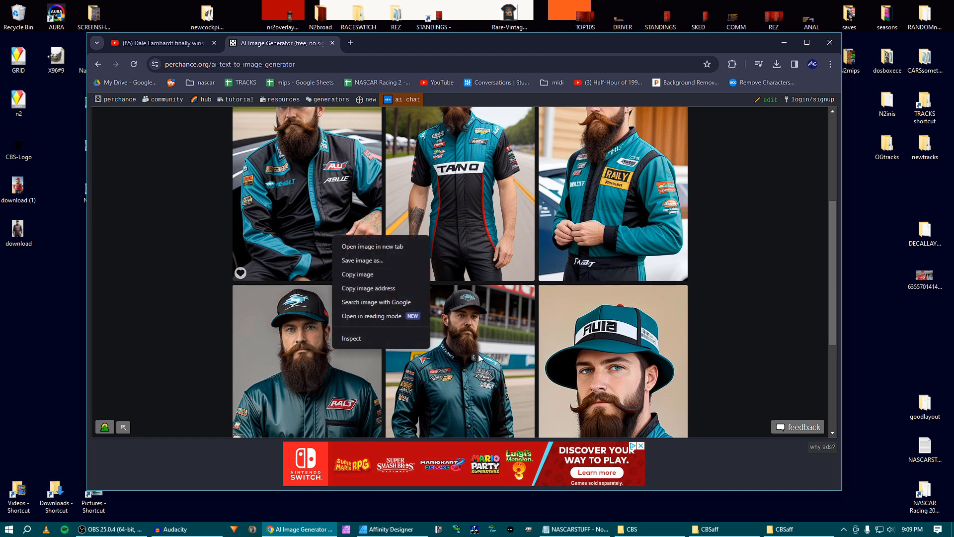
left_click(351, 246)
left_click(363, 44)
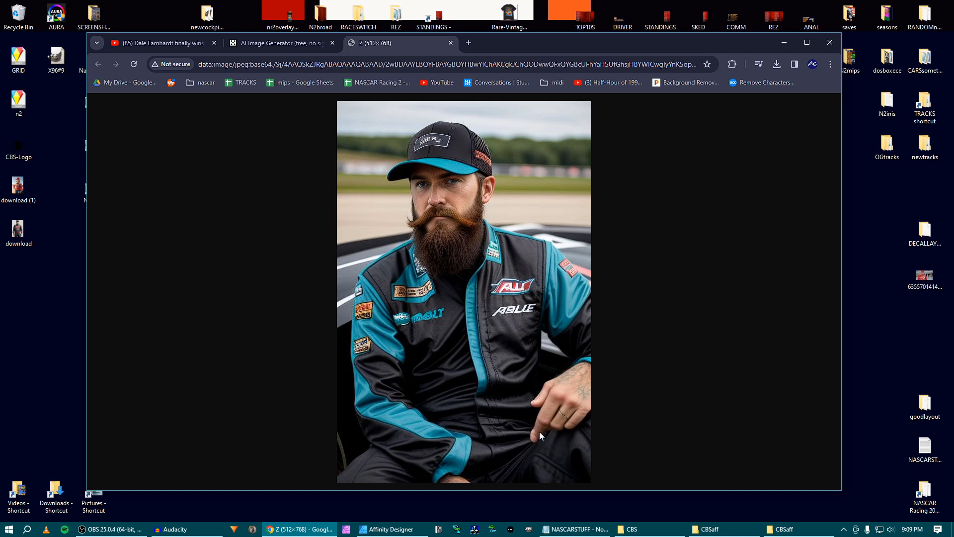
right_click(421, 303)
left_click(443, 333)
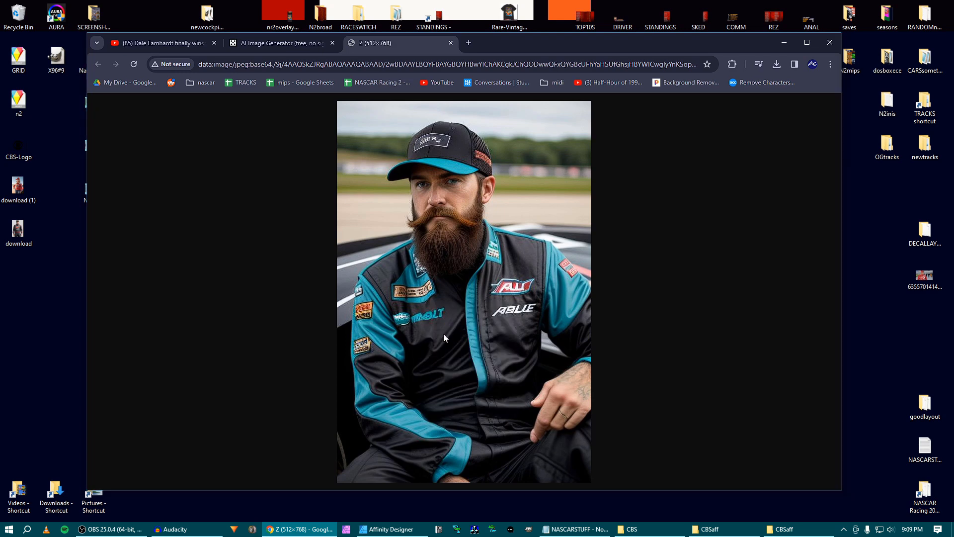
left_click(480, 287)
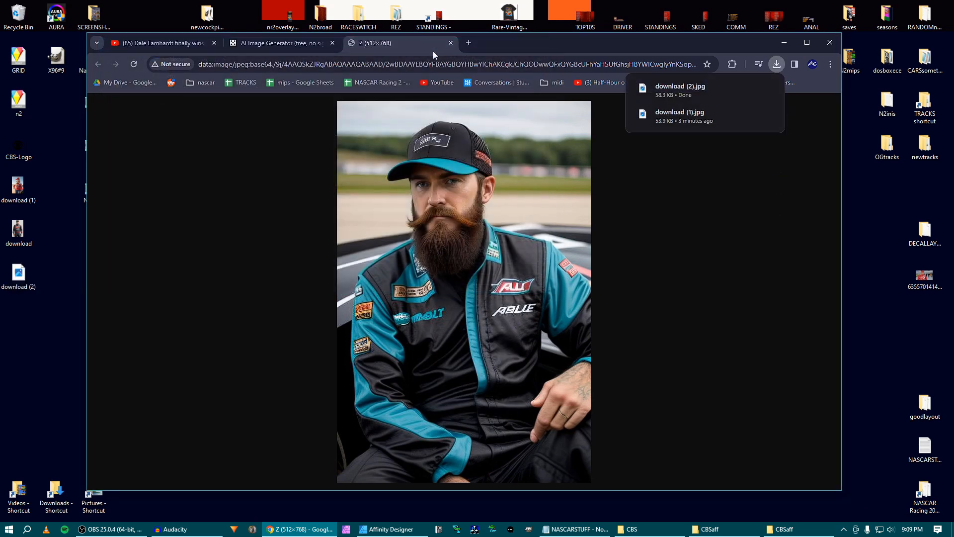
left_click(301, 43)
left_click(392, 43)
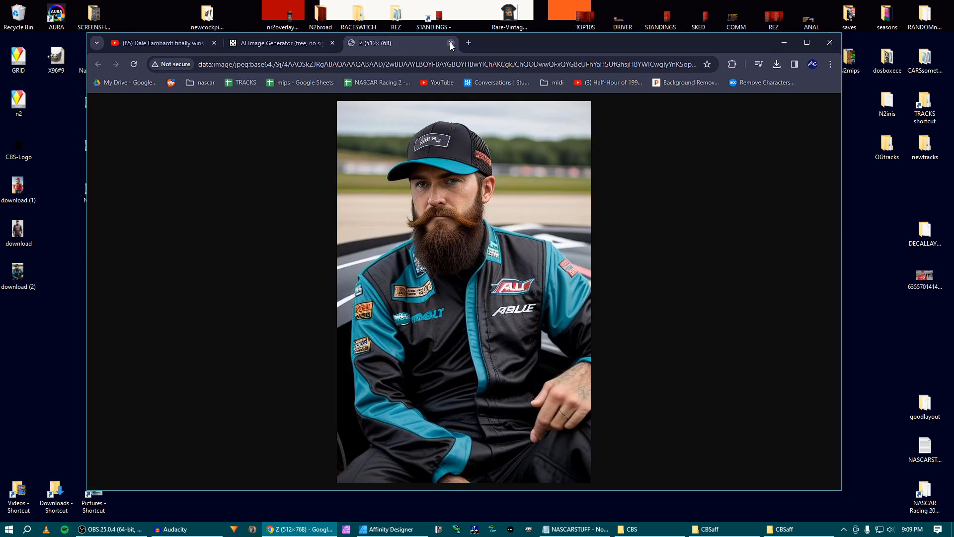
left_click(451, 43)
Replace TEAL BLACK with "BLUE RED" at the start of the portrait description.
scroll(497, 249, "up", 4)
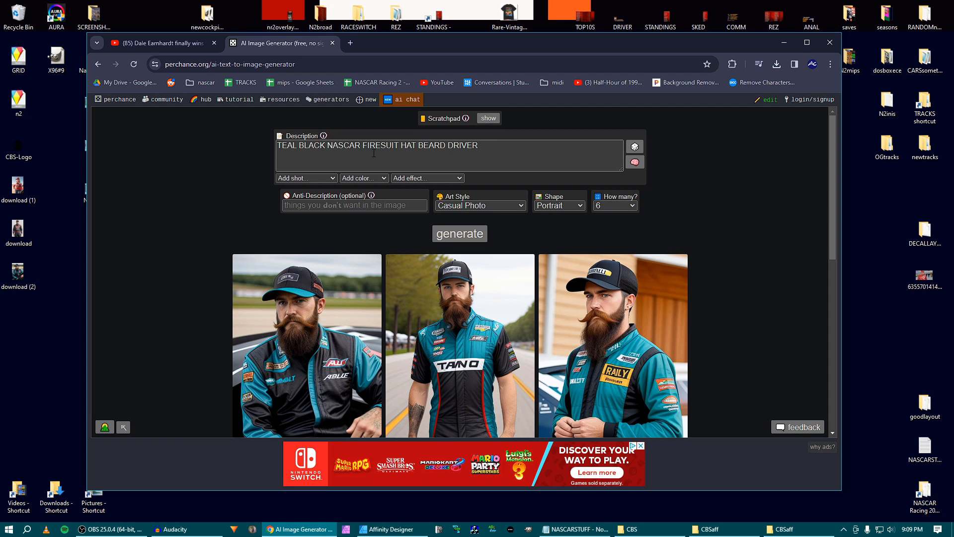
left_click_drag(327, 146, 272, 150)
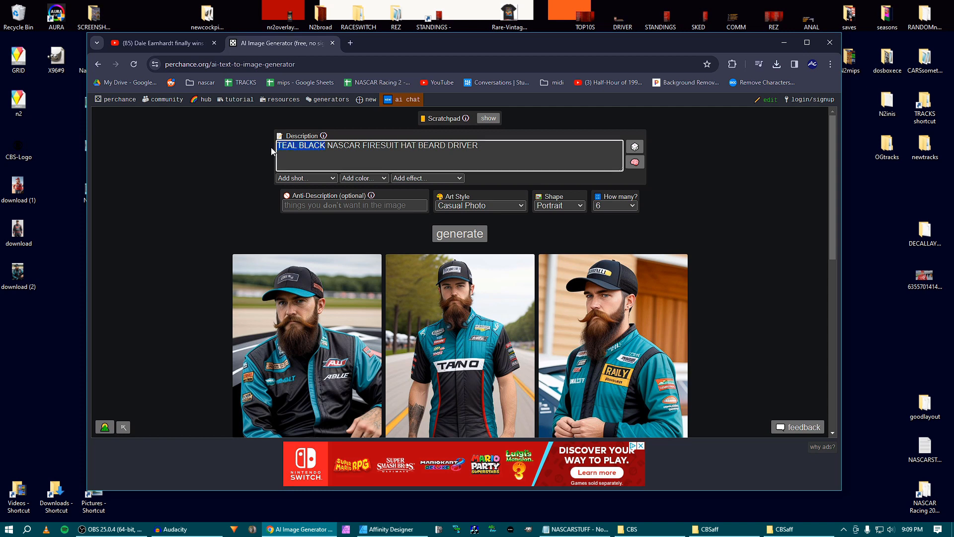
type("BLUE RED")
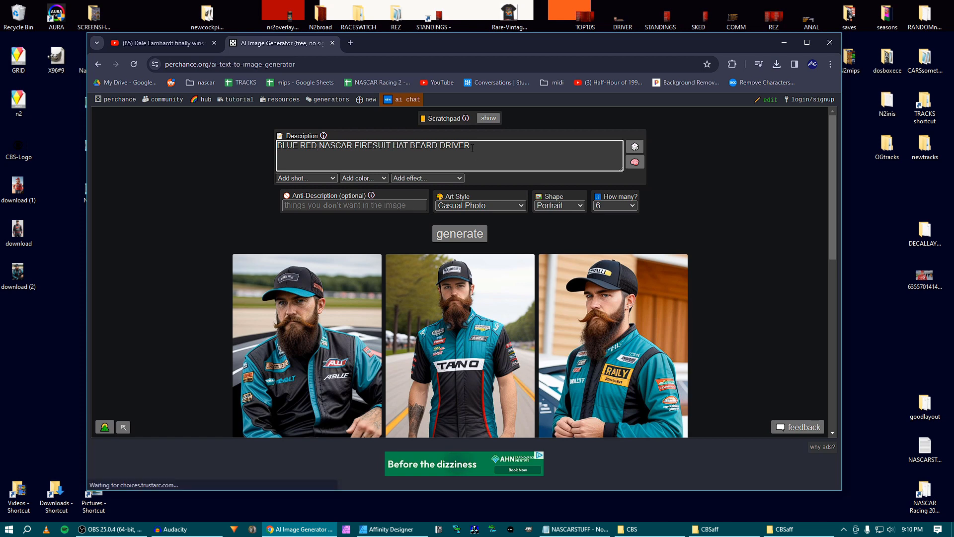
Replace "BEARD DRIVER" with "ADAM DRIVER" in the image description and generate a new set of images.
mouse_move(472, 148)
left_mouse_down()
mouse_move(441, 145)
mouse_move(475, 148)
left_mouse_up()
left_click(422, 145)
right_click(422, 145)
left_click(410, 145)
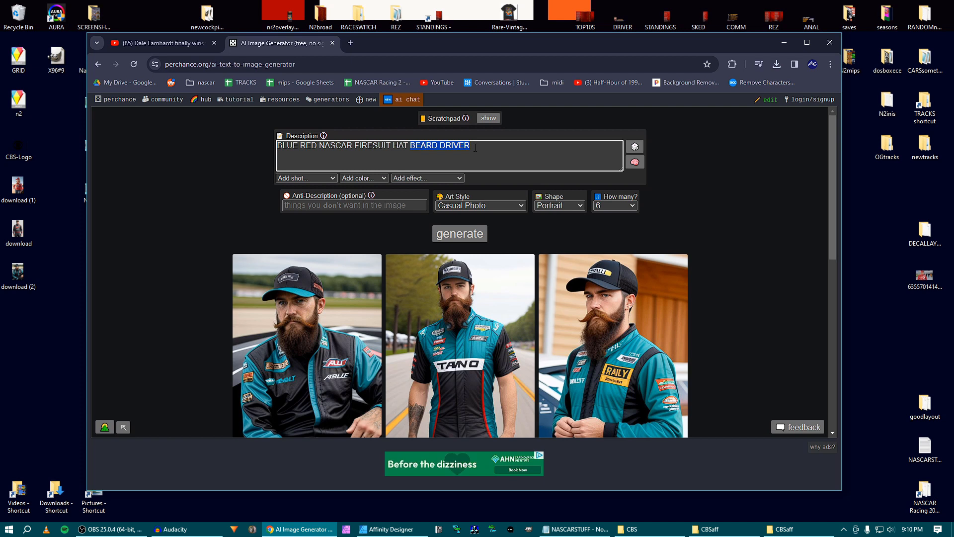
type("ADAM DRIVER")
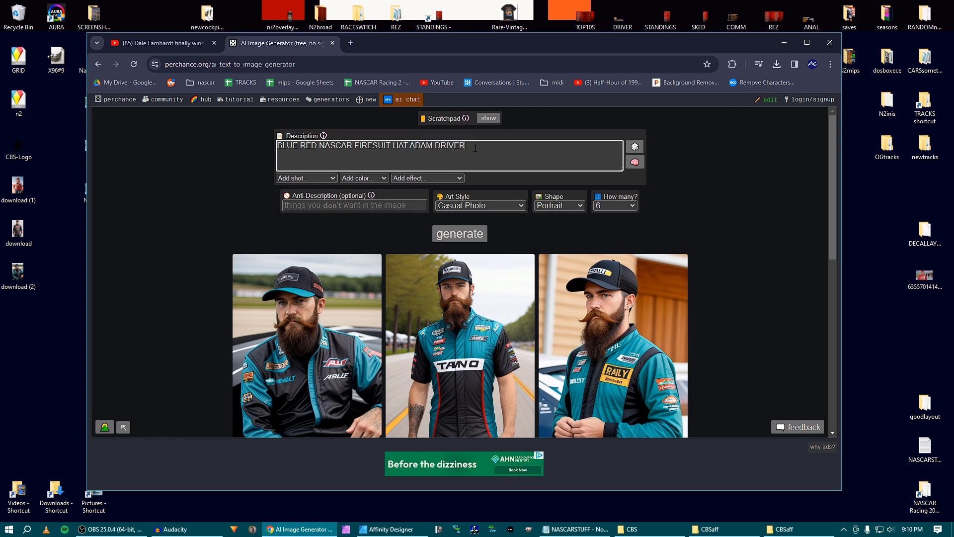
left_click(483, 232)
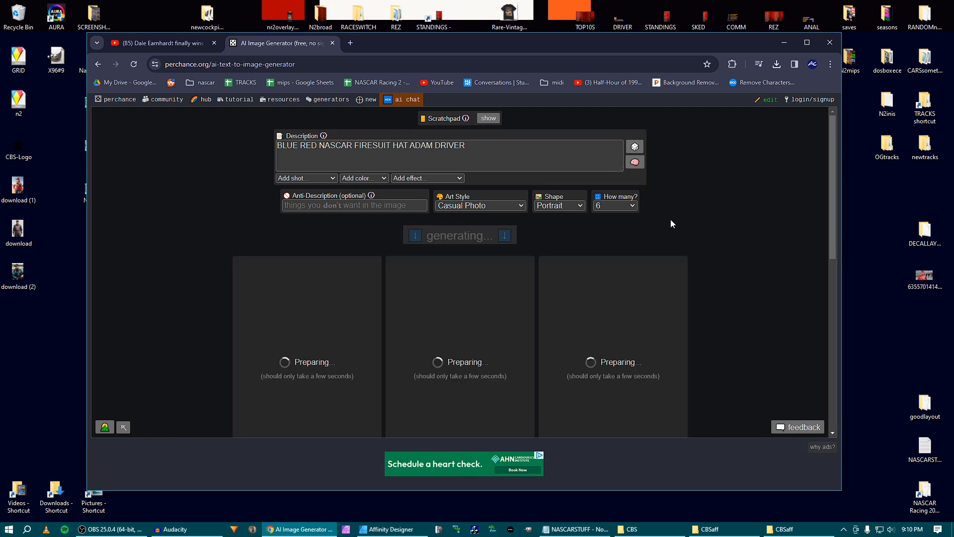
Change the description's colours to "DARK BLUE DARK RED" and generate a new set of images.
scroll(676, 221, "down", 3)
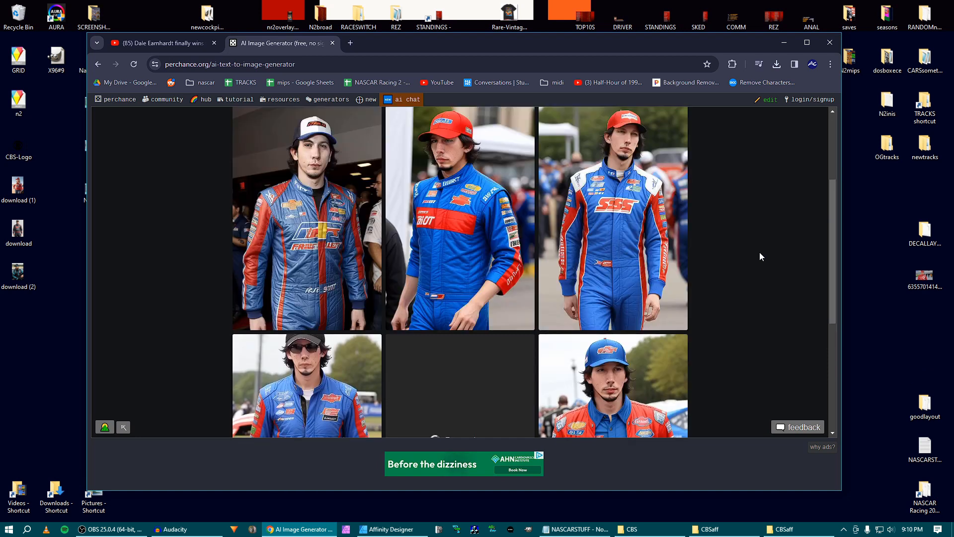
scroll(759, 252, "up", 1)
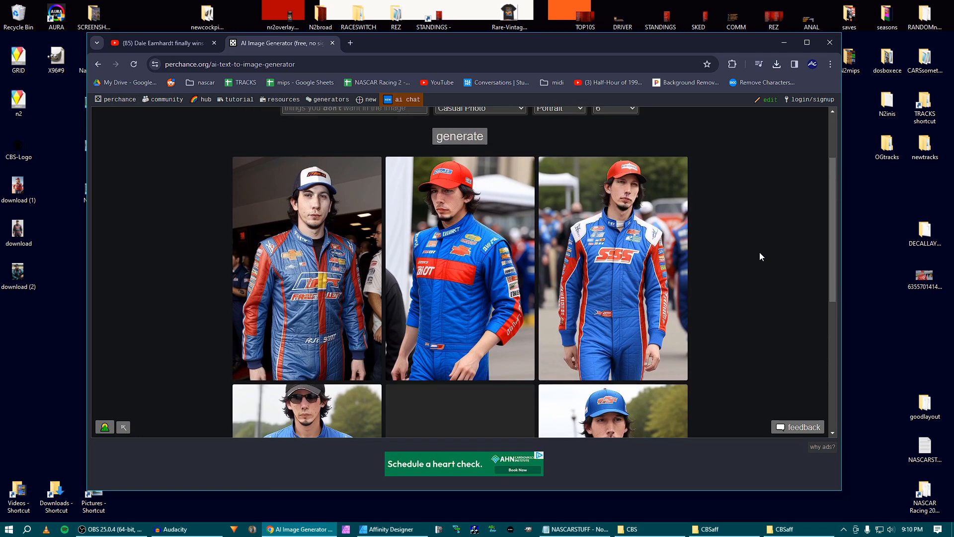
scroll(759, 256, "down", 3)
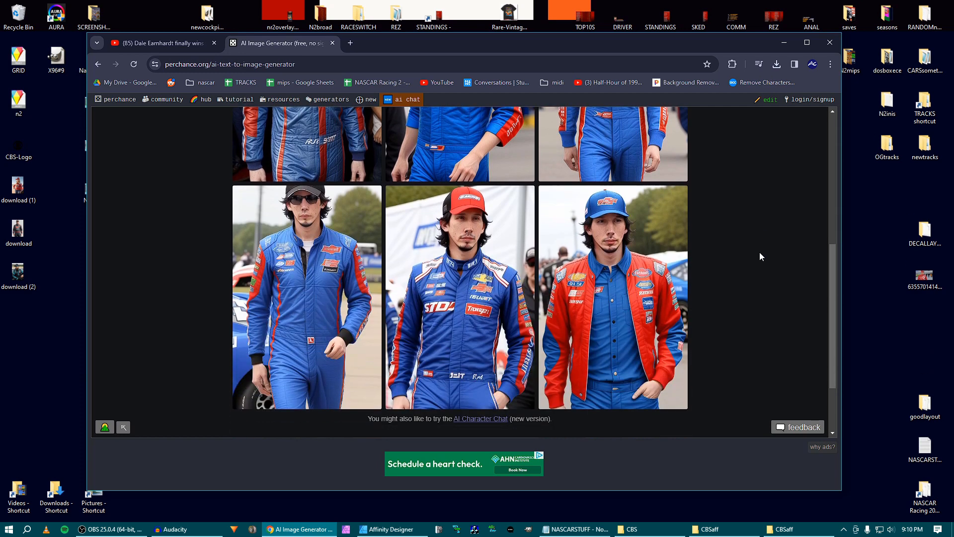
scroll(759, 257, "up", 4)
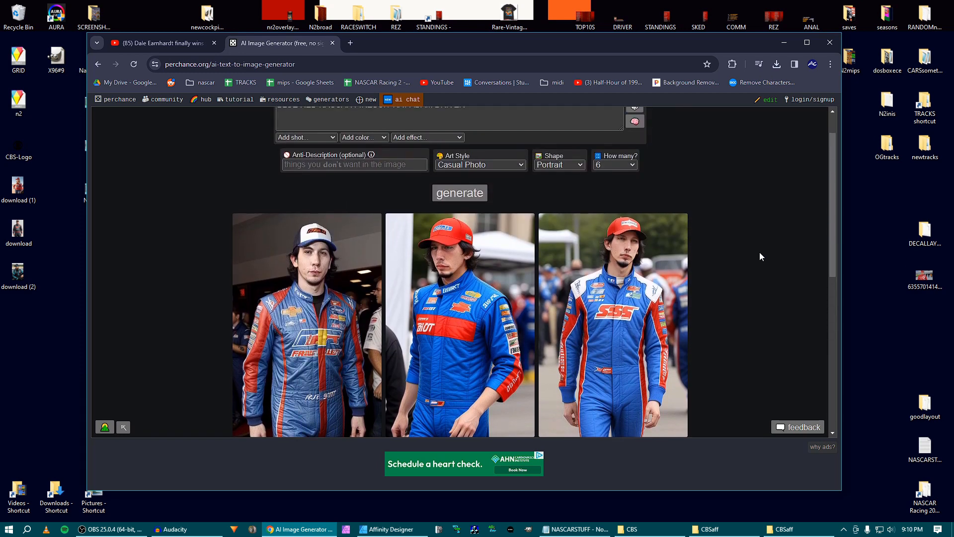
scroll(759, 256, "up", 1)
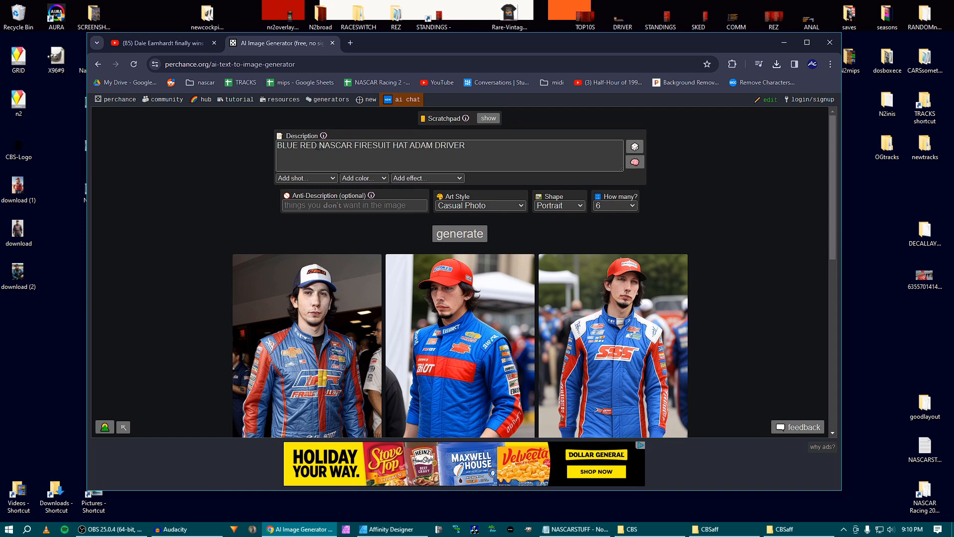
left_click(278, 146)
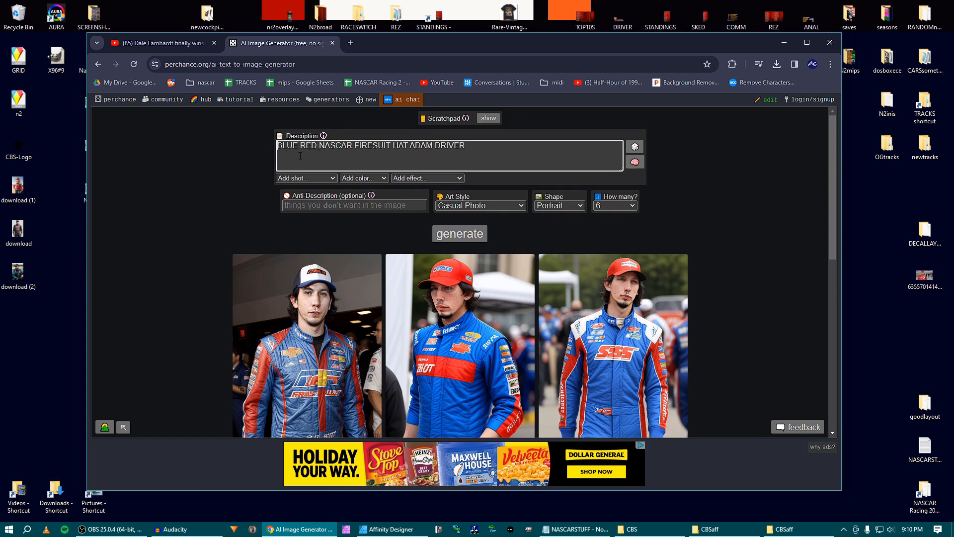
type("DARK ")
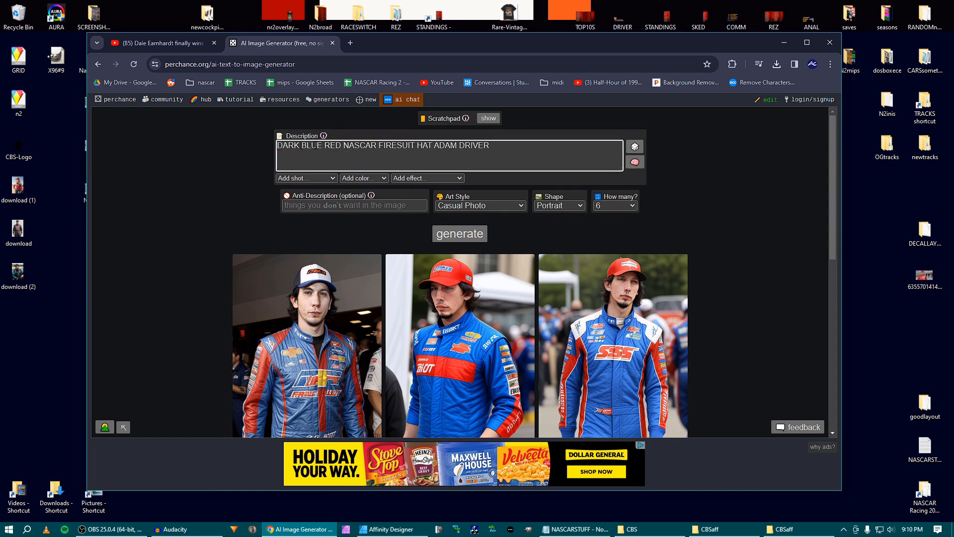
type(" DARK")
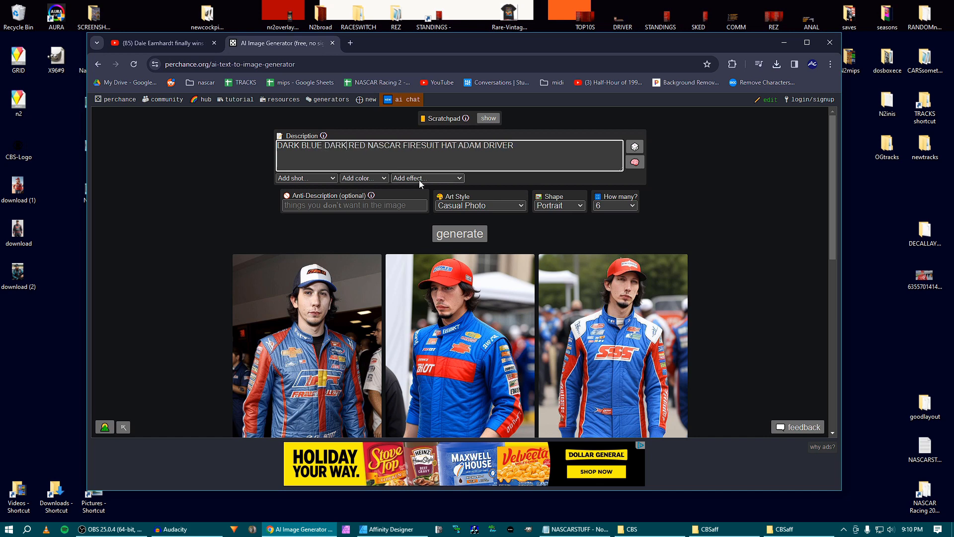
left_click(460, 234)
Look over the six newly generated dark blue firesuit images, comparing suits, hats and poses.
scroll(696, 217, "down", 1)
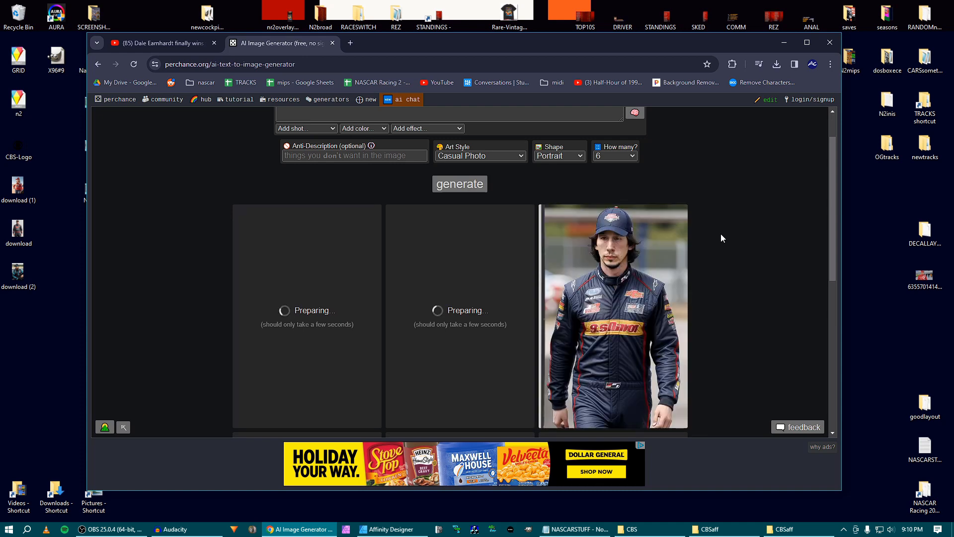
scroll(722, 237, "down", 3)
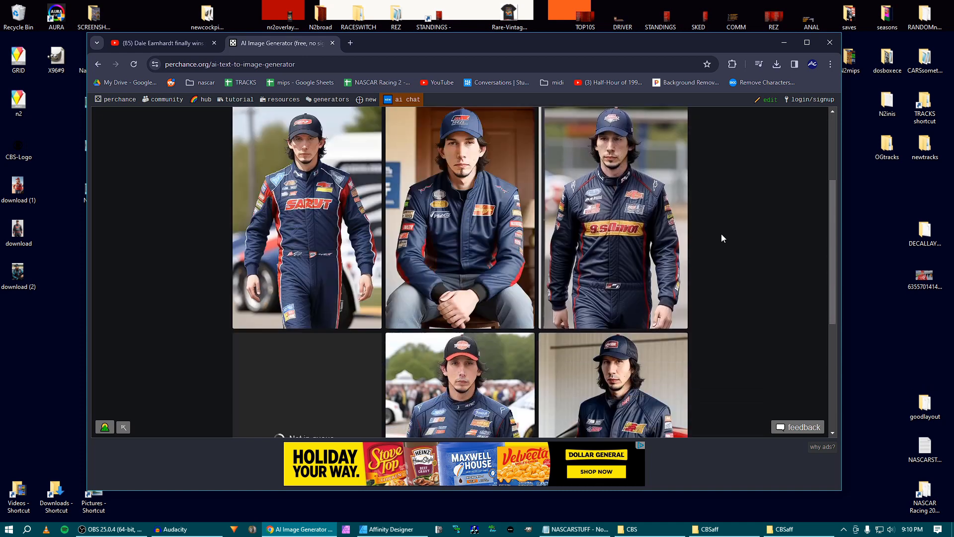
scroll(721, 237, "up", 2)
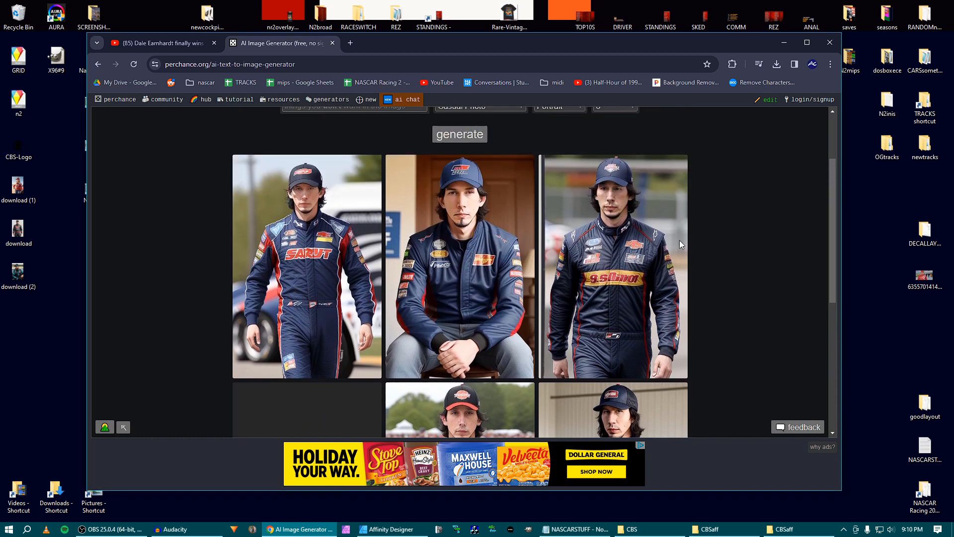
scroll(332, 261, "down", 3)
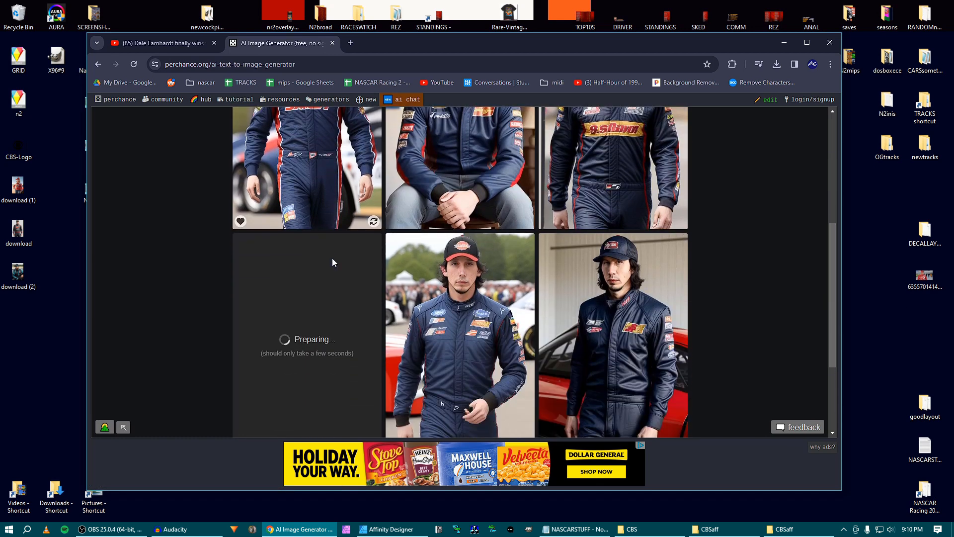
scroll(332, 261, "up", 3)
scroll(332, 262, "up", 1)
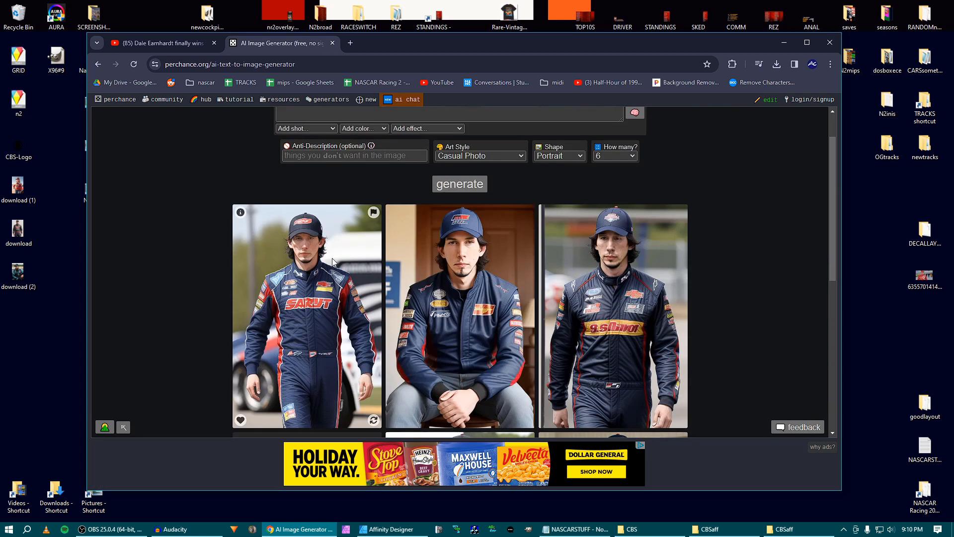
scroll(331, 267, "down", 1)
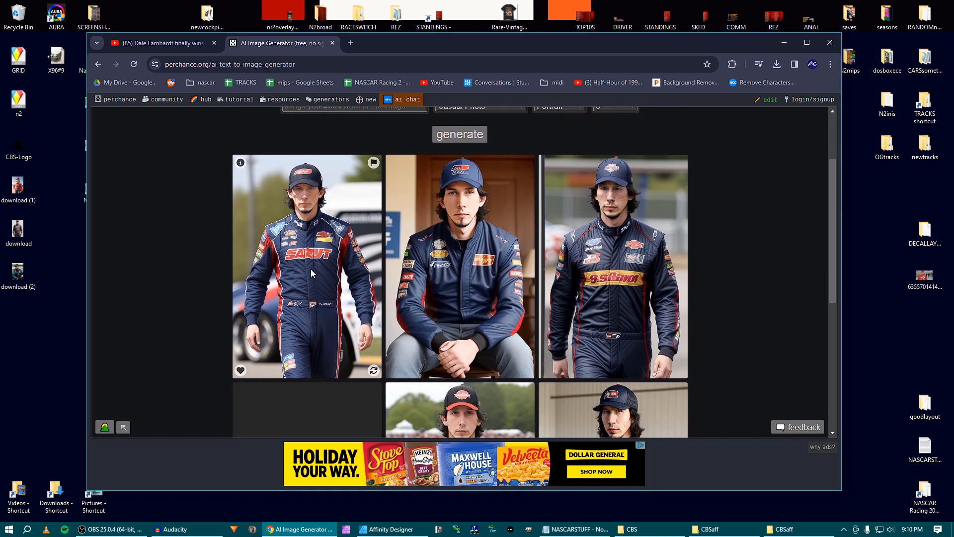
scroll(311, 269, "up", 2)
scroll(313, 317, "down", 5)
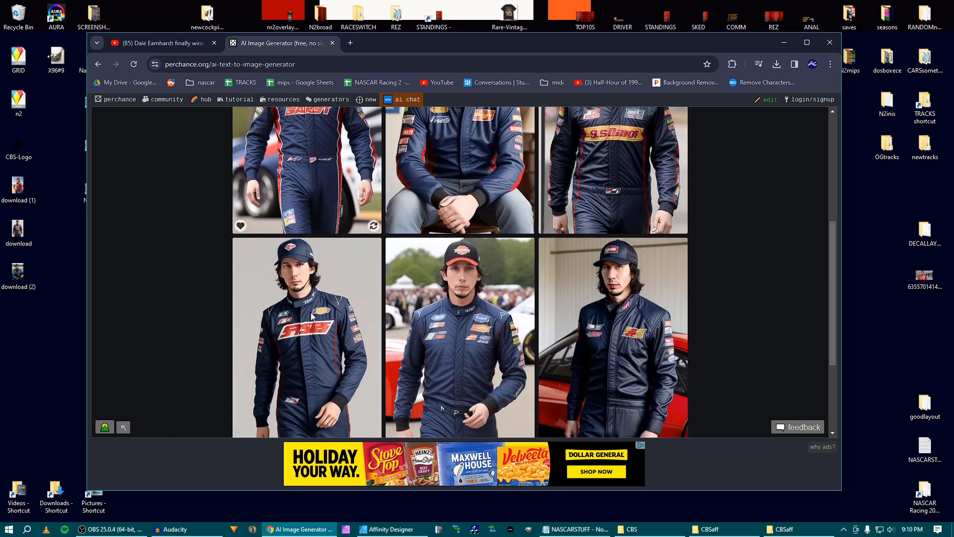
Append "SUNGLASSES" to the end of the description and generate the images again.
scroll(312, 317, "up", 5)
left_click(574, 147)
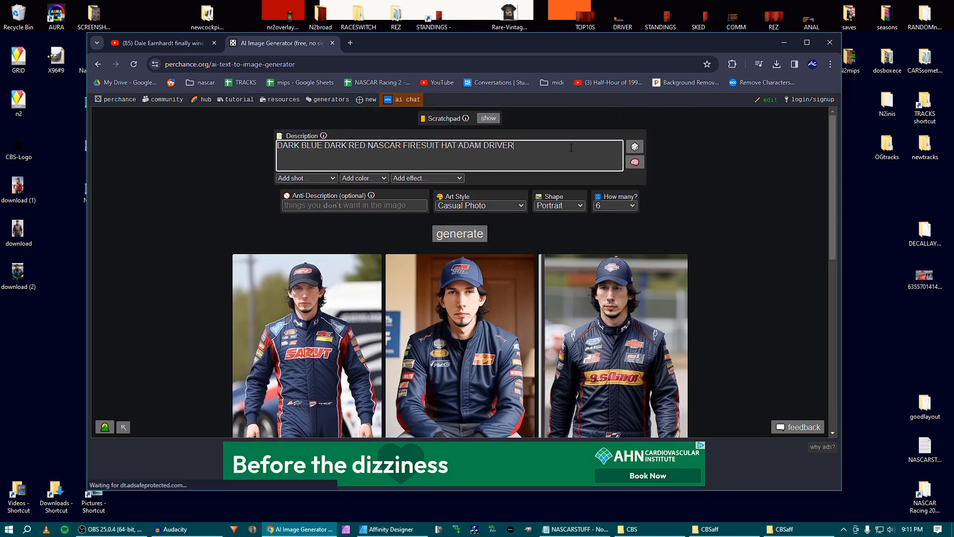
type("SUNGLASS")
type("ES")
key("Return")
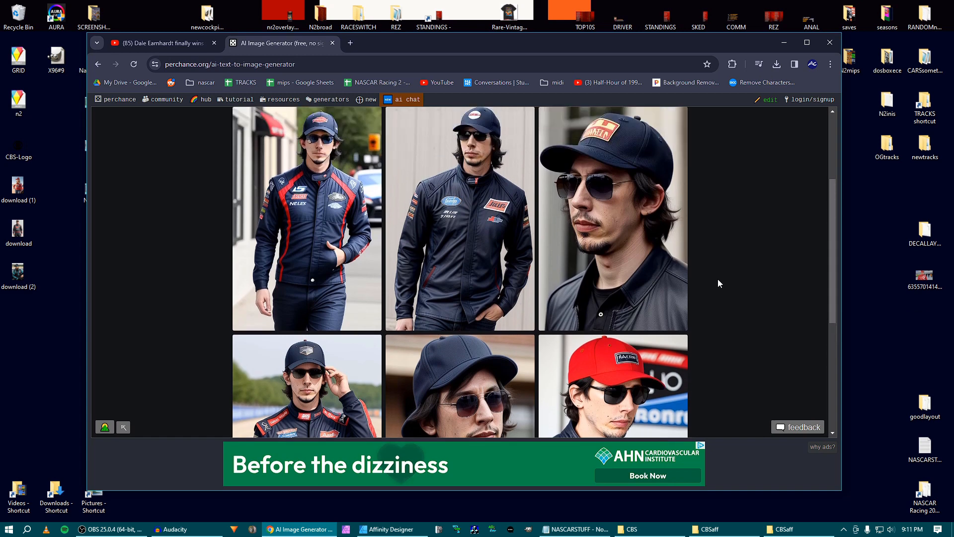
Open the first generated image, the driver in the red-striped dark blue jacket, in its own tab and view it.
right_click(317, 219)
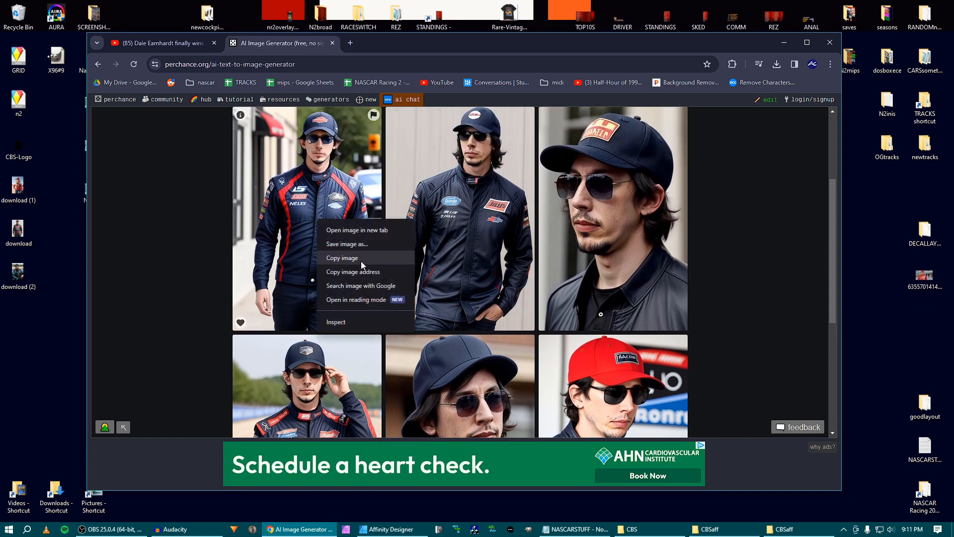
left_click(357, 232)
left_click(381, 43)
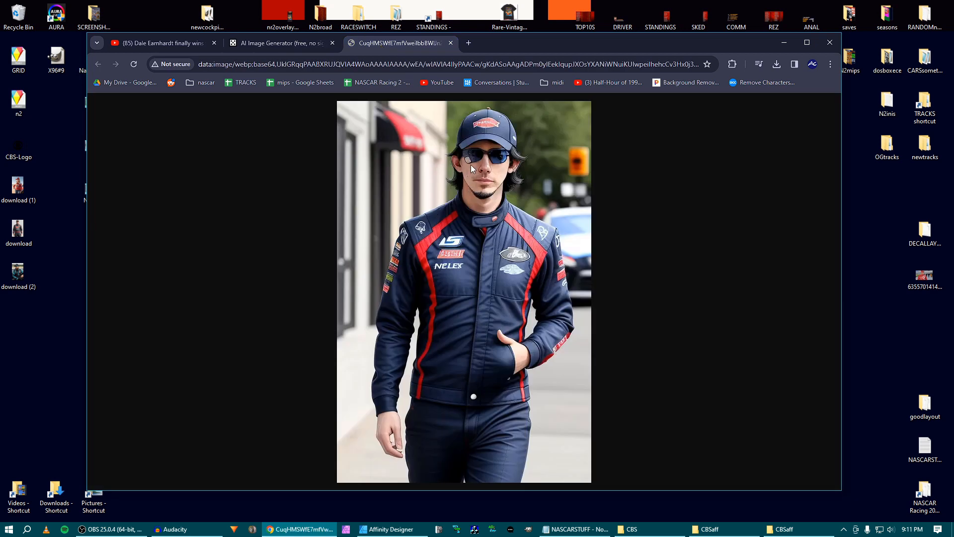
left_click_drag(493, 255, 405, 306)
right_click(432, 328)
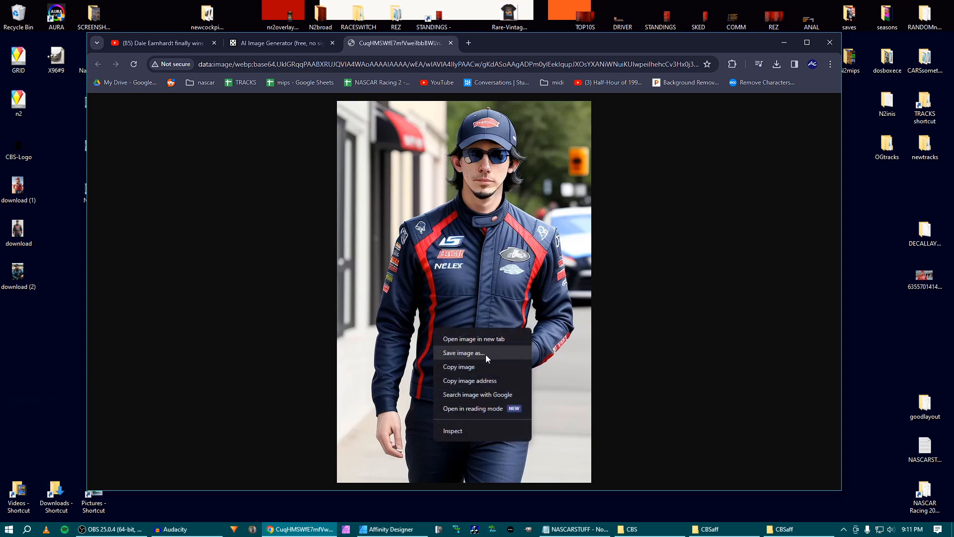
left_click(485, 354)
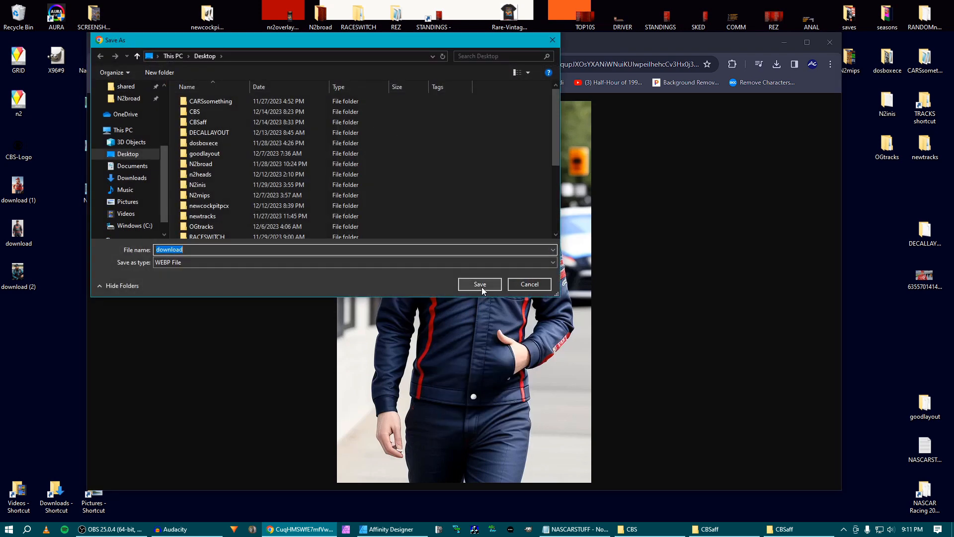
left_click(215, 252)
type("ASDS")
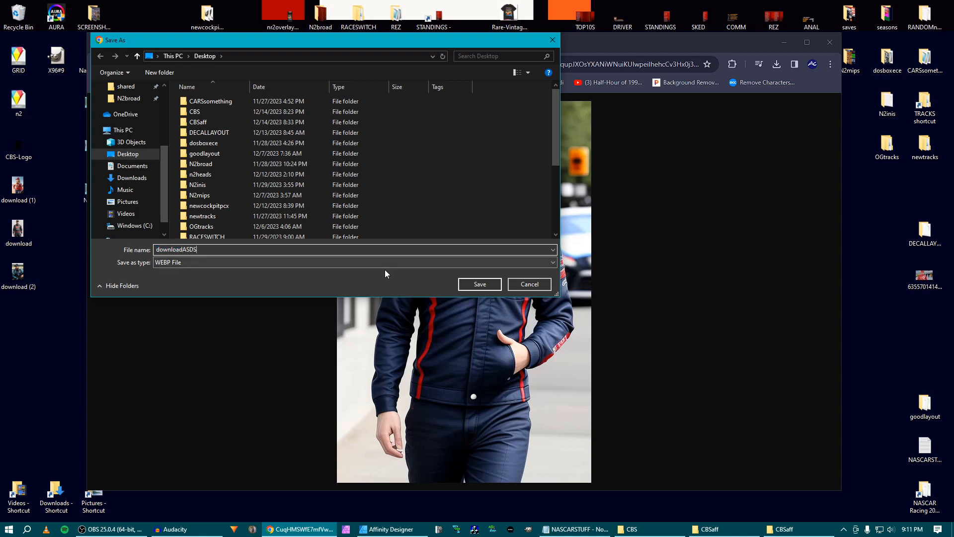
left_click(519, 287)
Save the full-size driver image to the Desktop as a WEBP file named download.
right_click(459, 253)
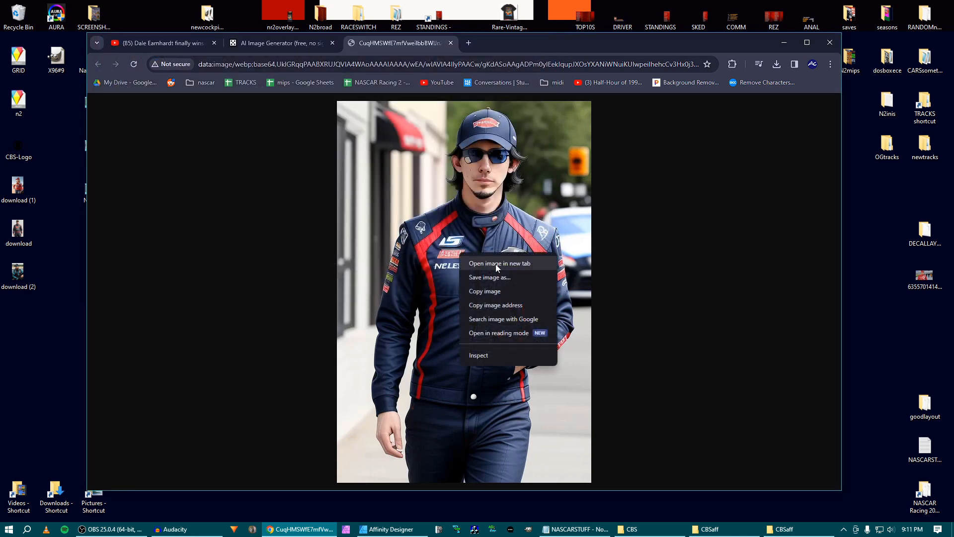
left_click(499, 274)
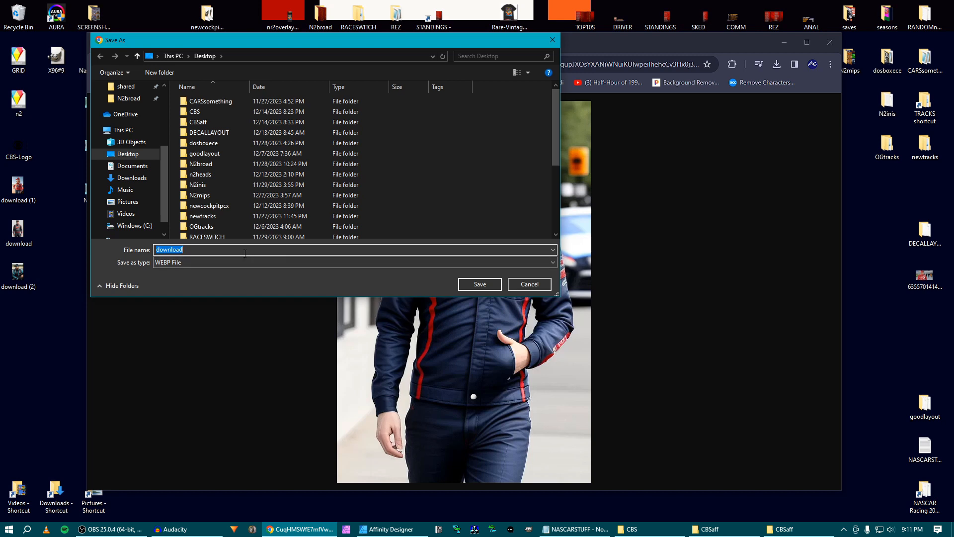
left_click(550, 263)
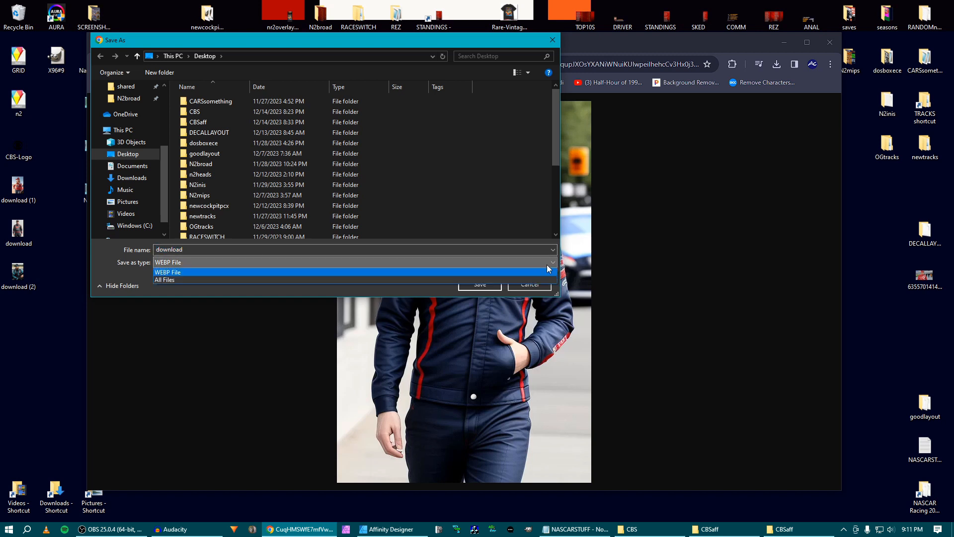
left_click(328, 288)
left_click(5, 233)
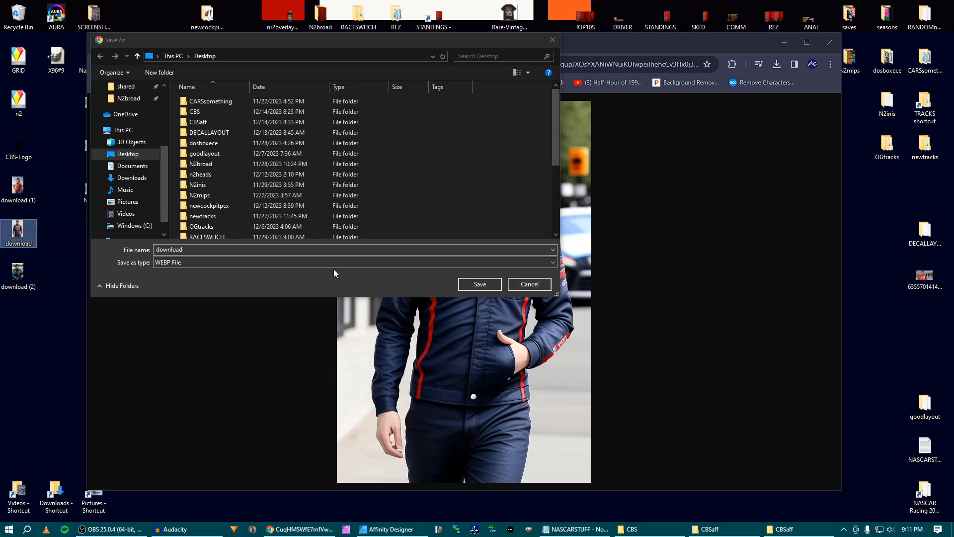
left_click(478, 283)
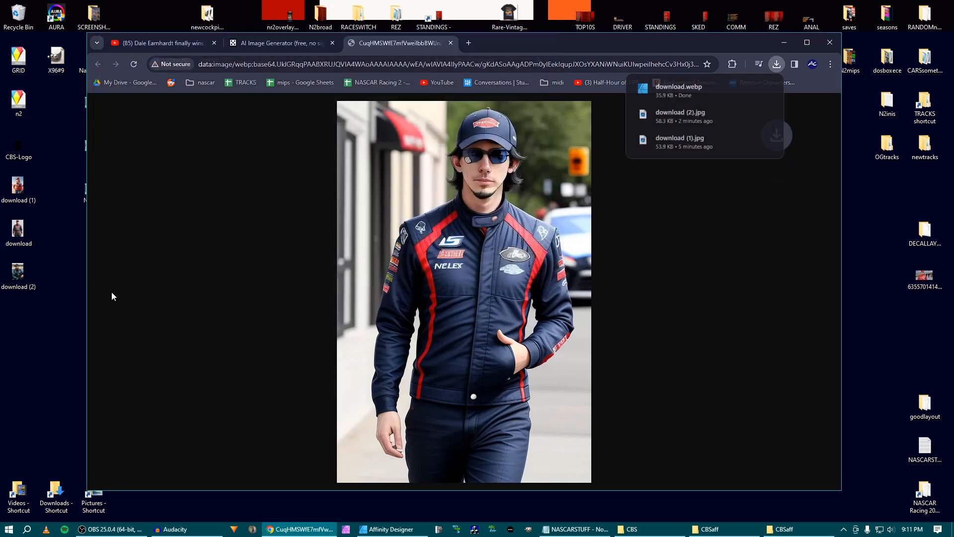
Open the saved download.webp in Affinity Designer to check it, close it, and return to Chrome, closing the image's tab.
double_click(17, 317)
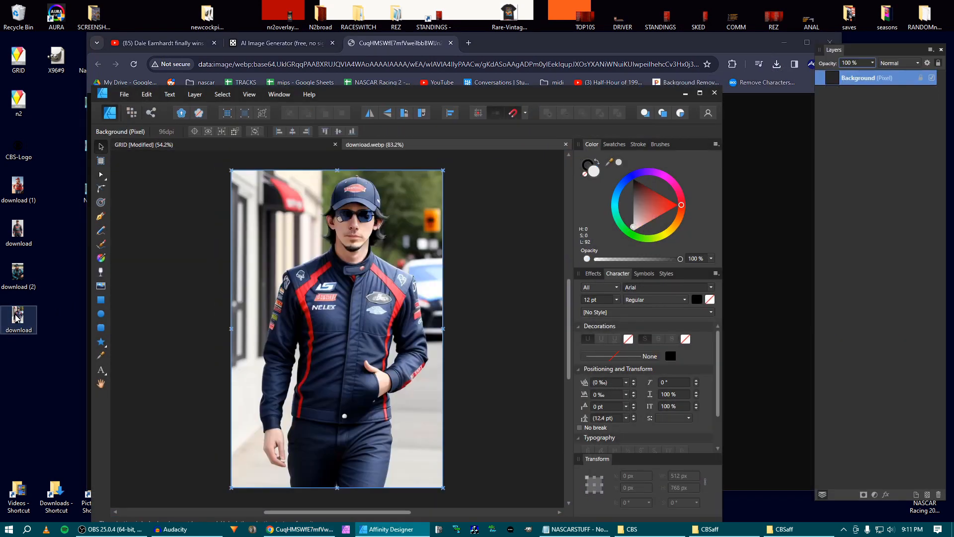
key("ctrl+w")
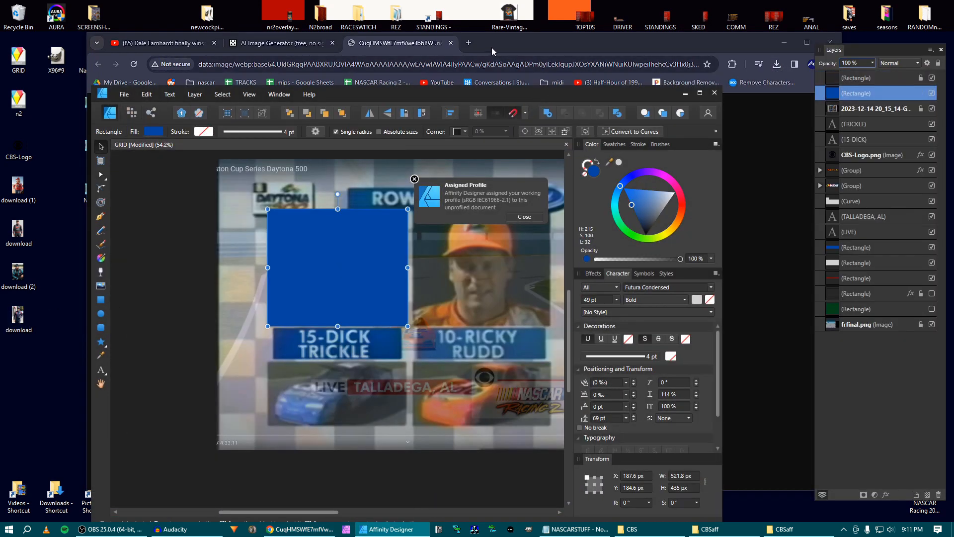
left_click(491, 45)
left_click(450, 43)
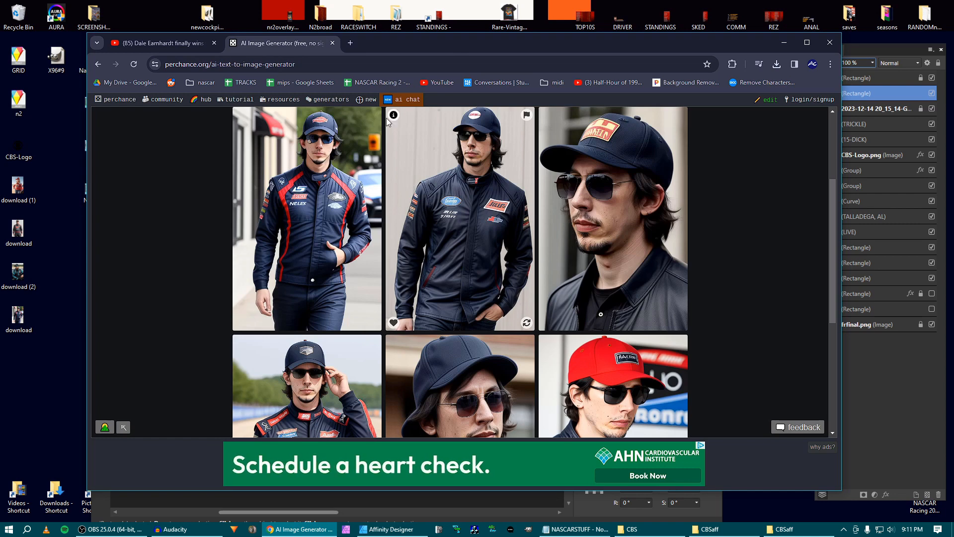
Change the image description to "ANDRE GIANT NASCAR FIRESUIT HAT GREEN YELLOW" and generate a new set of images.
scroll(387, 118, "up", 3)
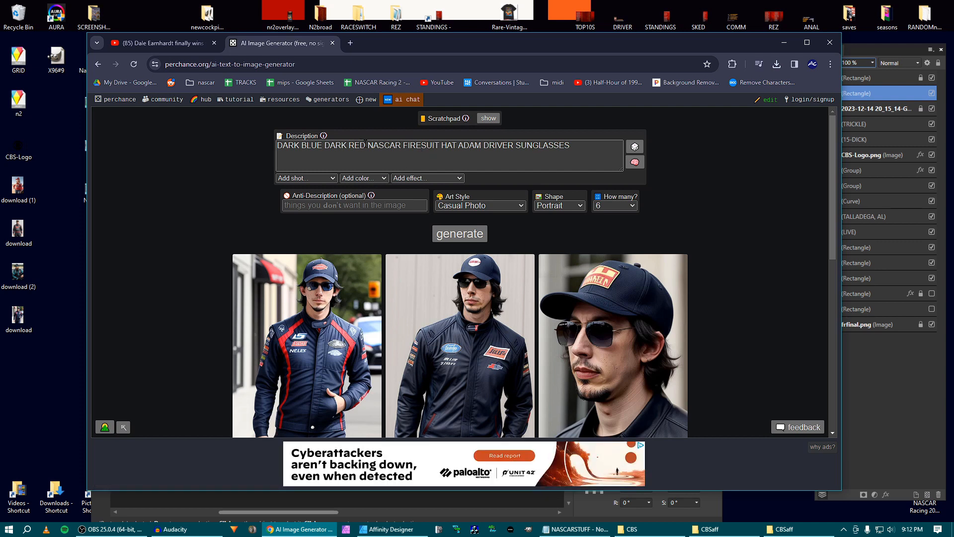
left_click_drag(366, 144, 277, 145)
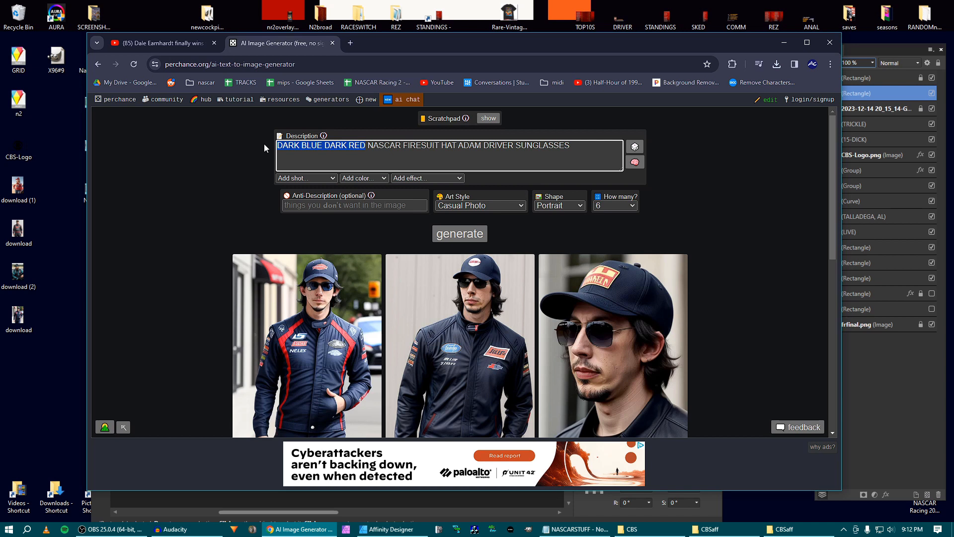
type("ANDRE GIANT")
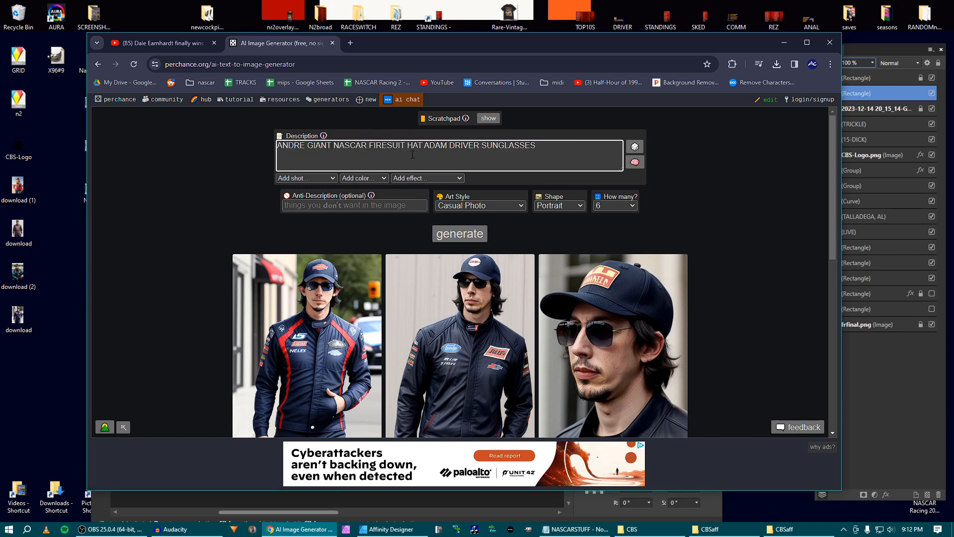
left_click_drag(538, 147, 426, 148)
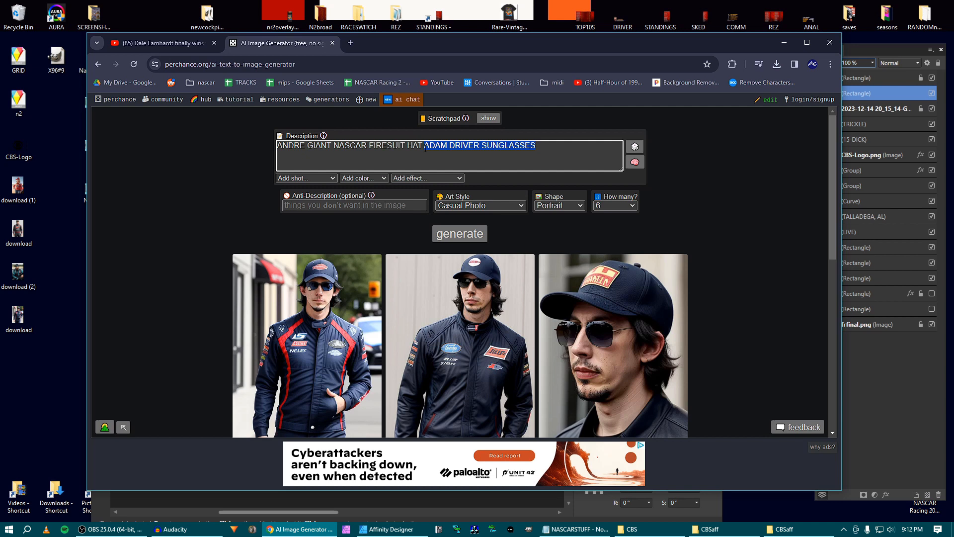
type("GREEN YELLOW")
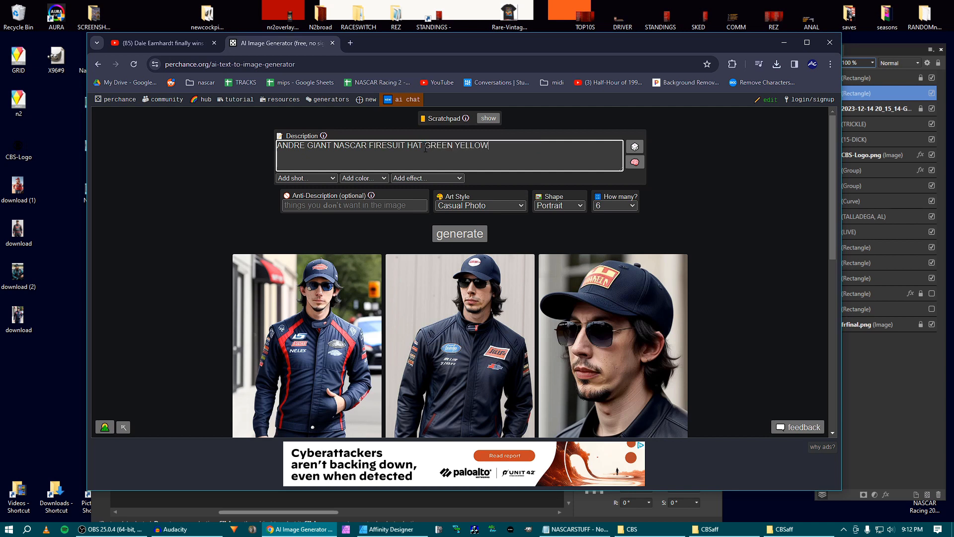
left_click(460, 234)
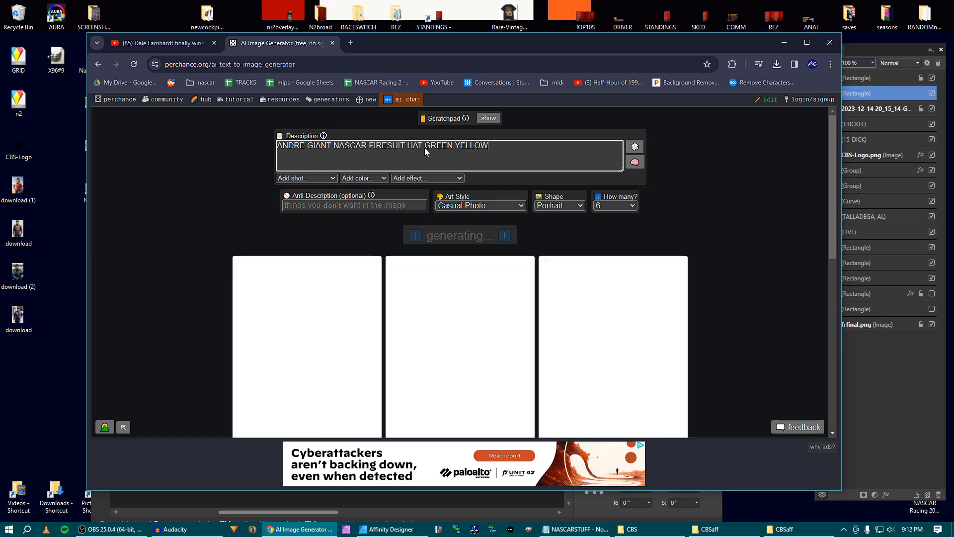
Look through all six generated green and yellow firesuit images for a usable driver portrait.
scroll(514, 239, "down", 3)
scroll(708, 292, "up", 1)
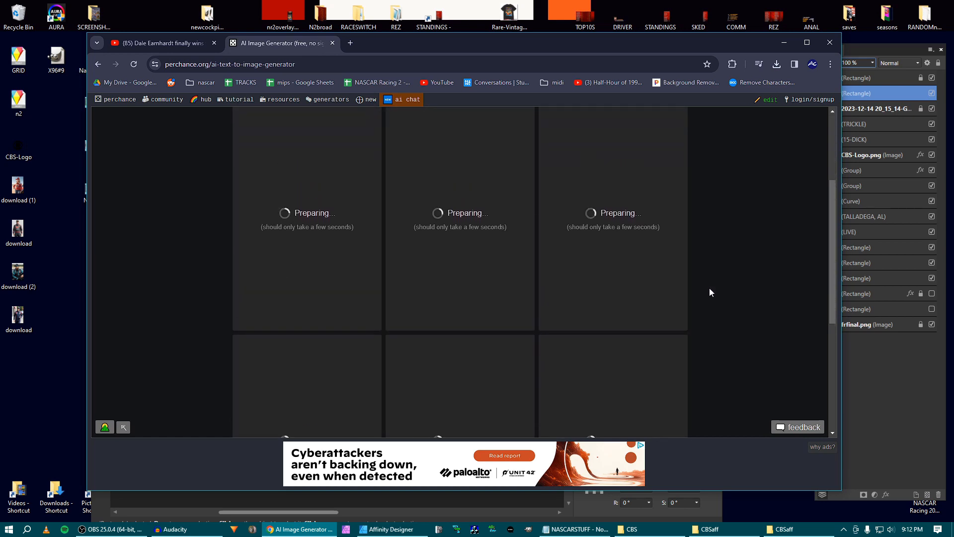
scroll(710, 289, "down", 1)
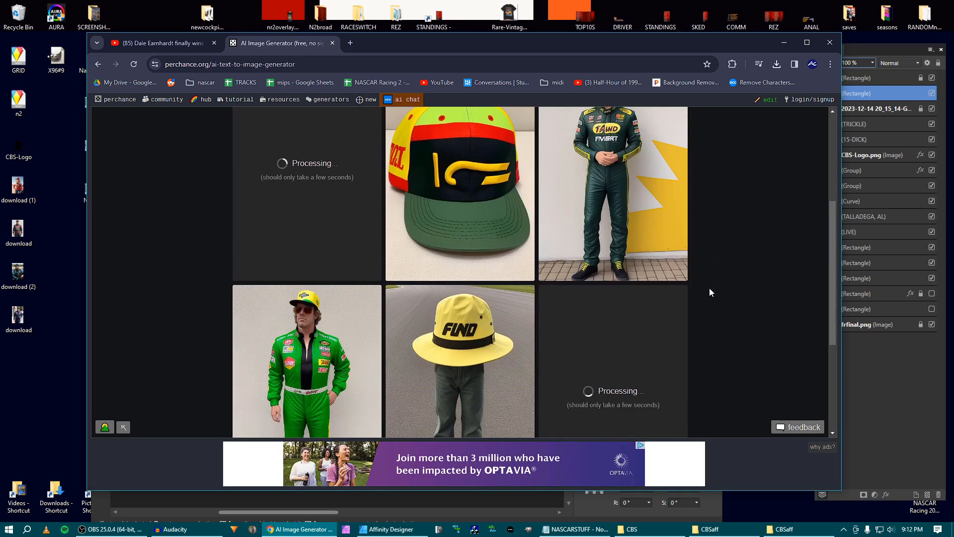
scroll(711, 290, "up", 2)
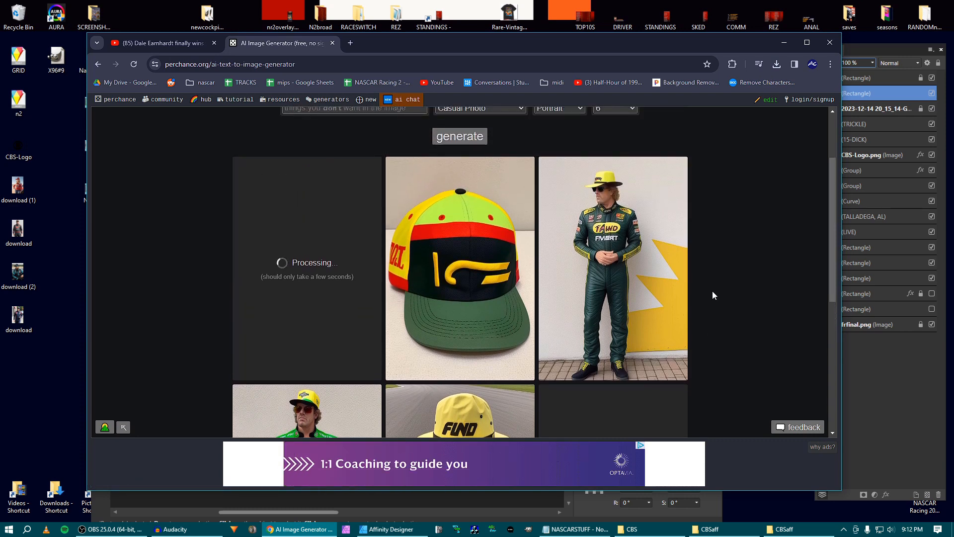
scroll(713, 295, "down", 3)
scroll(713, 295, "up", 3)
scroll(712, 295, "down", 4)
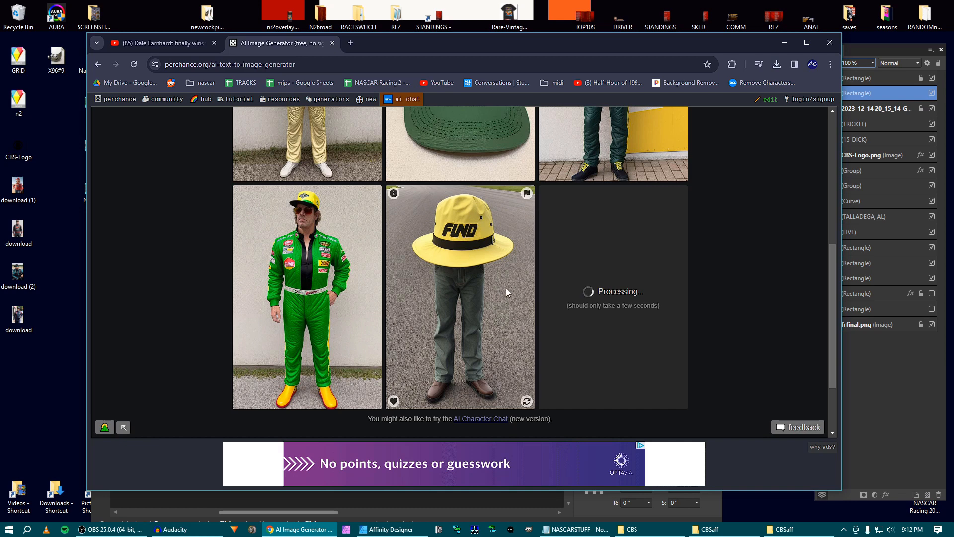
scroll(505, 288, "up", 4)
scroll(396, 267, "up", 1)
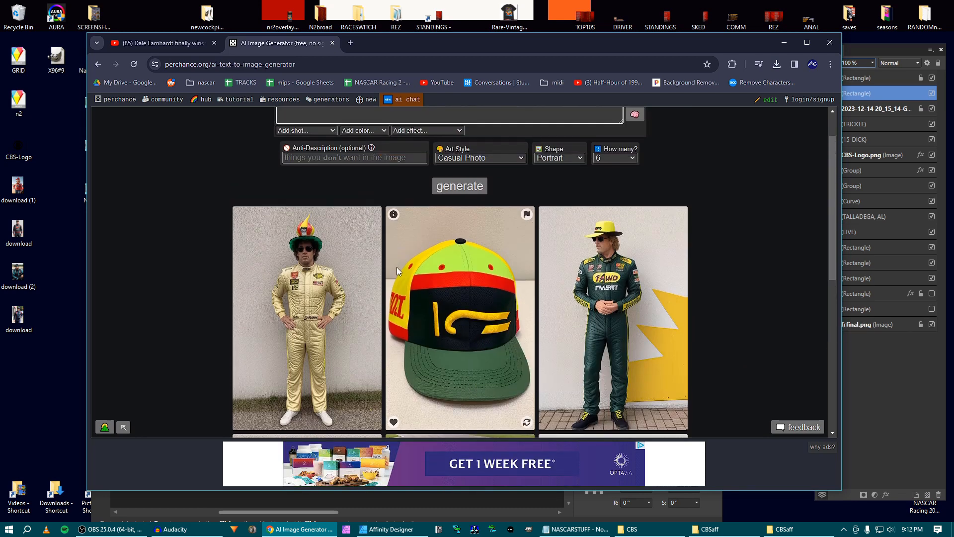
scroll(310, 253, "down", 4)
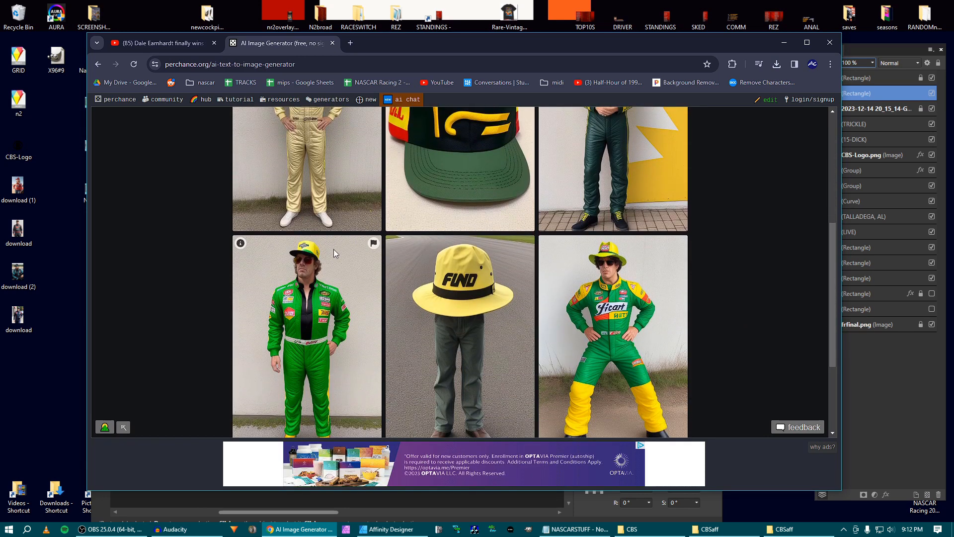
scroll(339, 253, "down", 1)
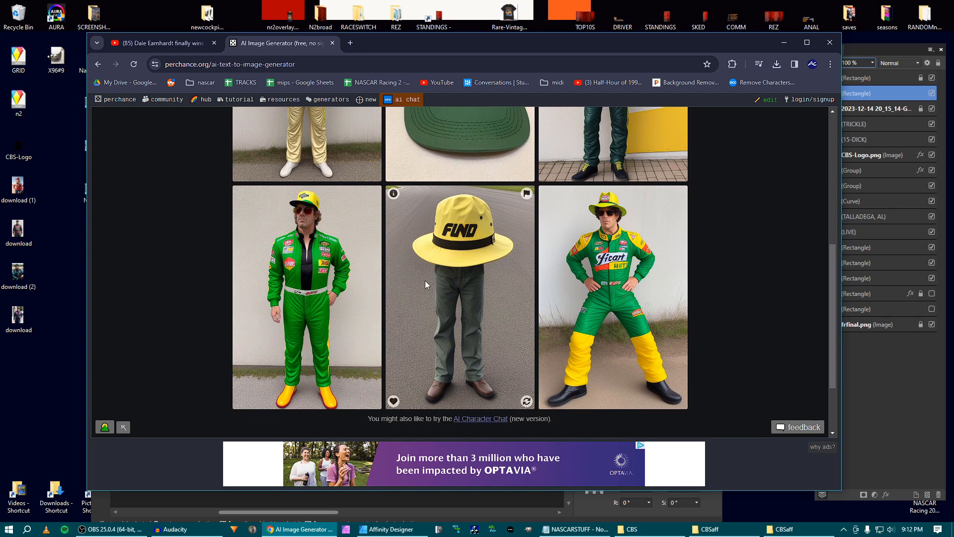
scroll(425, 284, "up", 6)
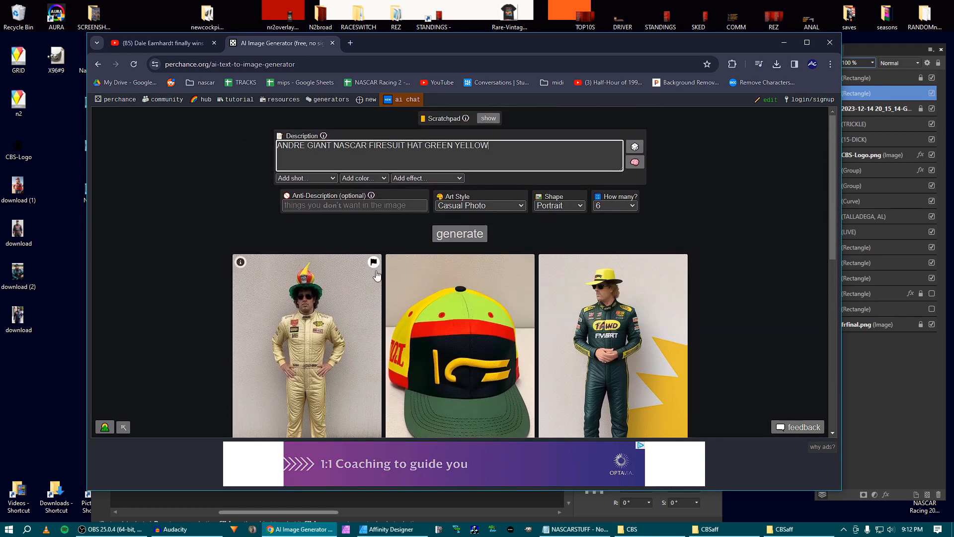
scroll(376, 275, "down", 3)
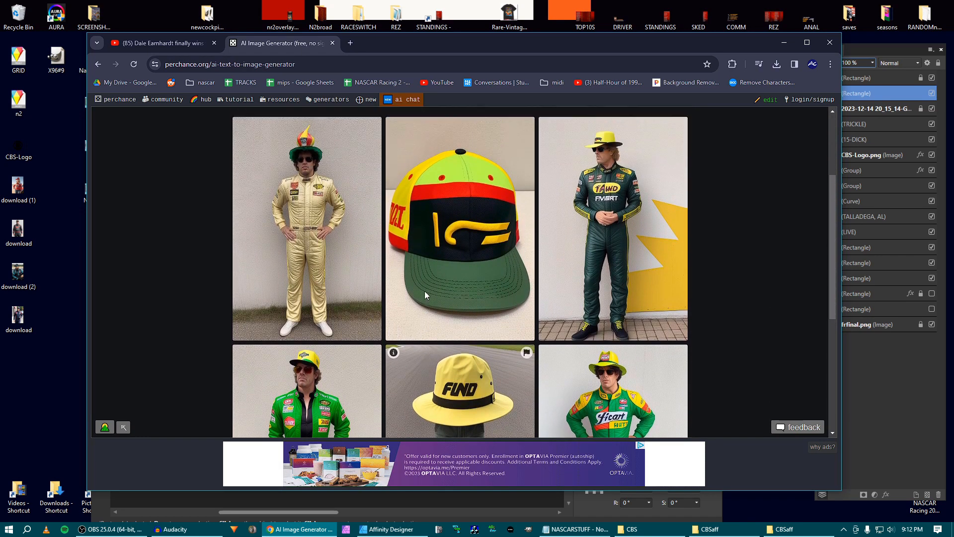
Remove "YELLOW" from the end of the description, generate the images again and look through both rows.
scroll(424, 291, "up", 3)
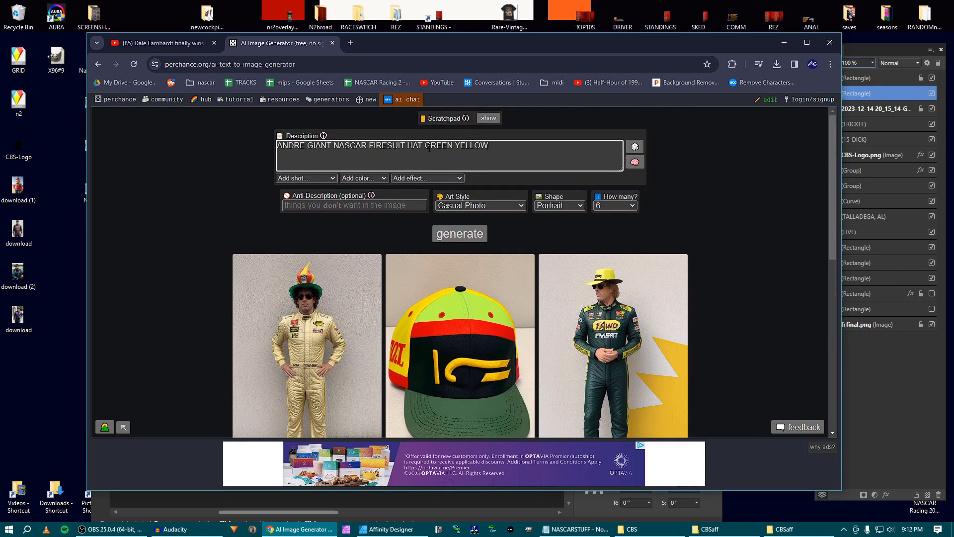
left_click_drag(457, 146, 532, 147)
key("BackSpace")
left_click(459, 233)
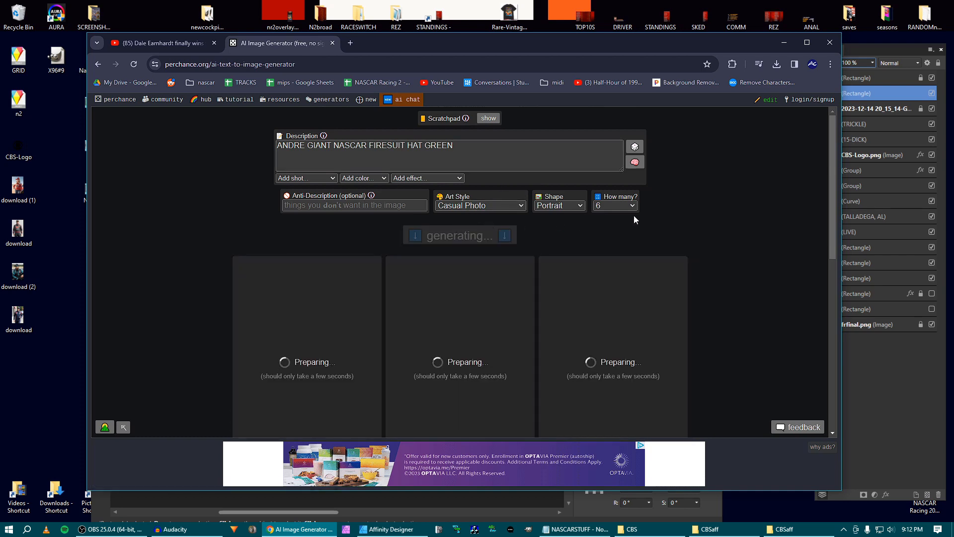
scroll(720, 213, "down", 3)
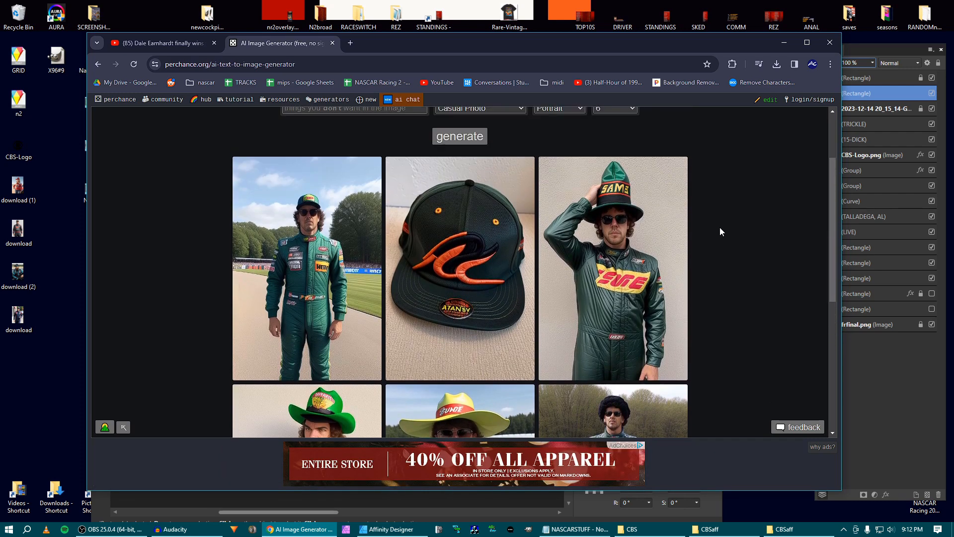
scroll(720, 228, "down", 3)
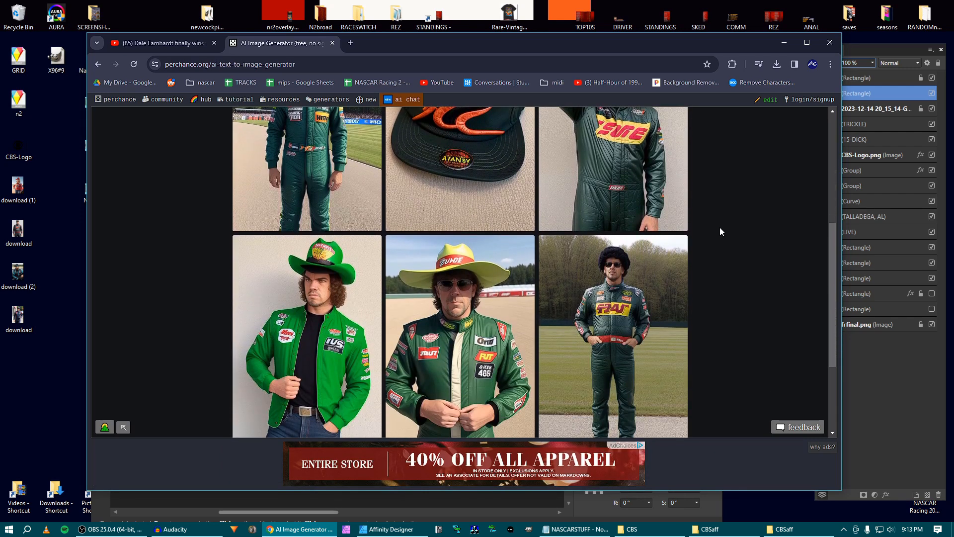
scroll(720, 229, "down", 1)
scroll(720, 228, "up", 5)
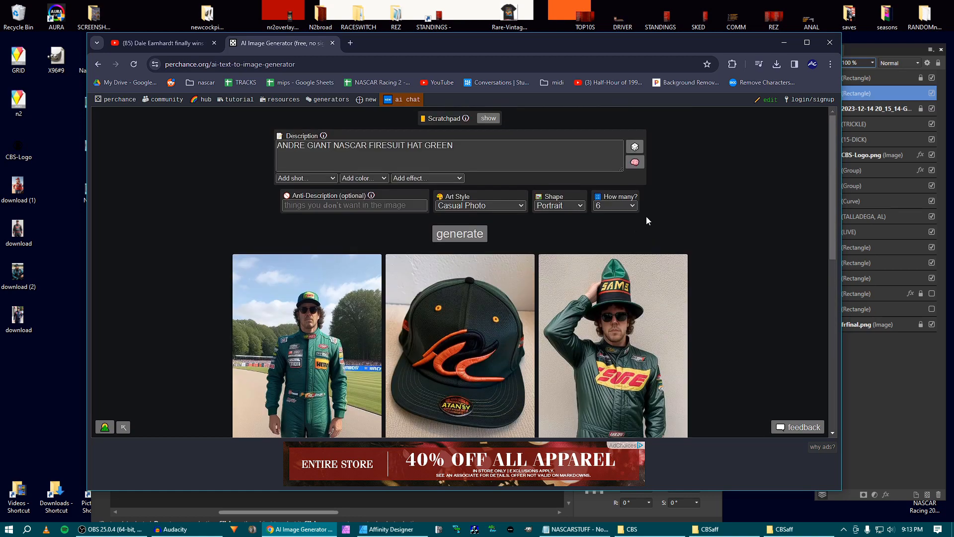
scroll(687, 248, "down", 5)
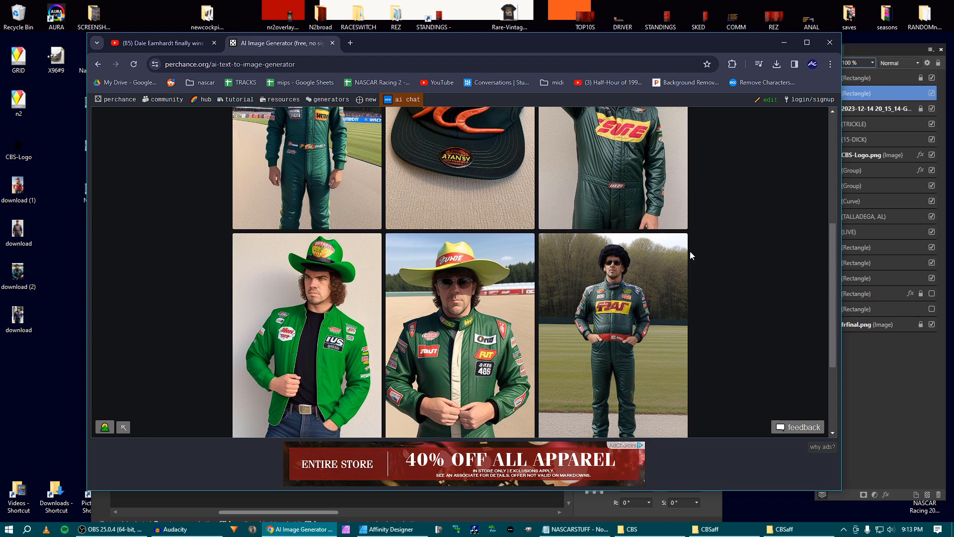
Insert "THE" between "ANDRE" and "GIANT" in the description and generate the images again.
scroll(690, 255, "up", 5)
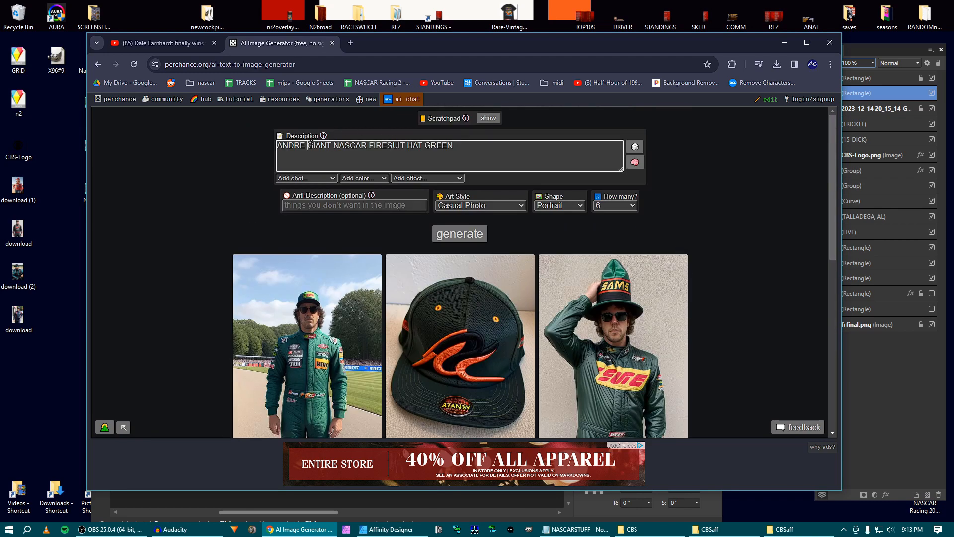
left_click(309, 145)
type("THRE")
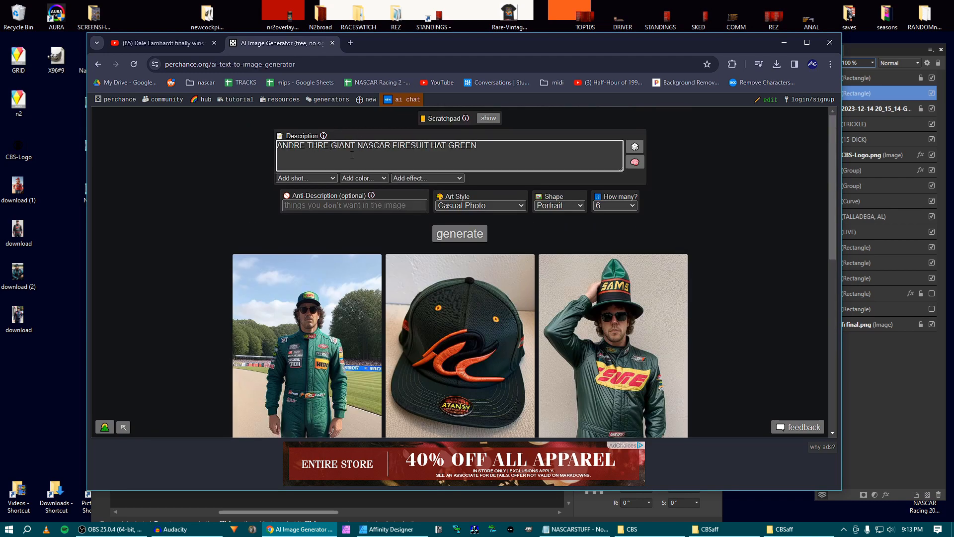
key("BackSpace")
key("BackSpace")
key("BackSpace")
type("E")
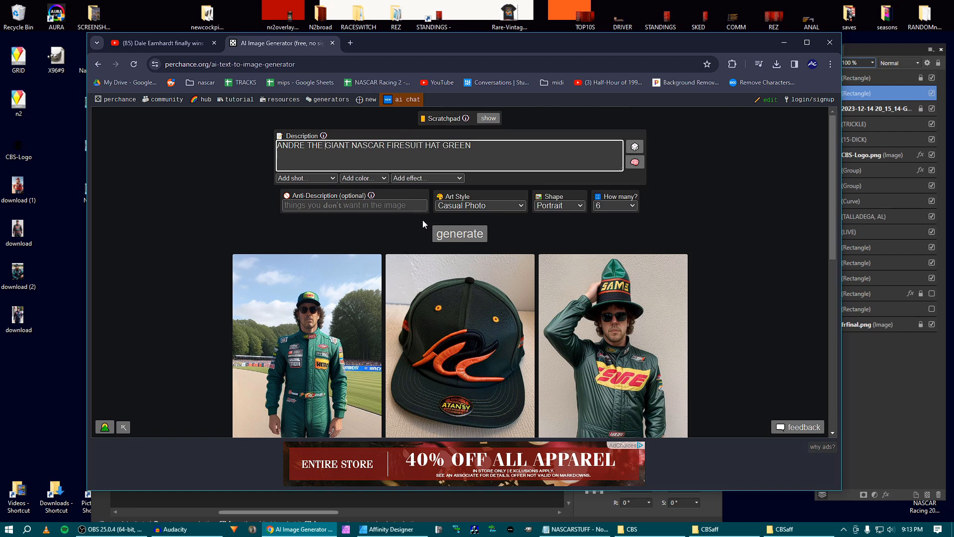
left_click(440, 232)
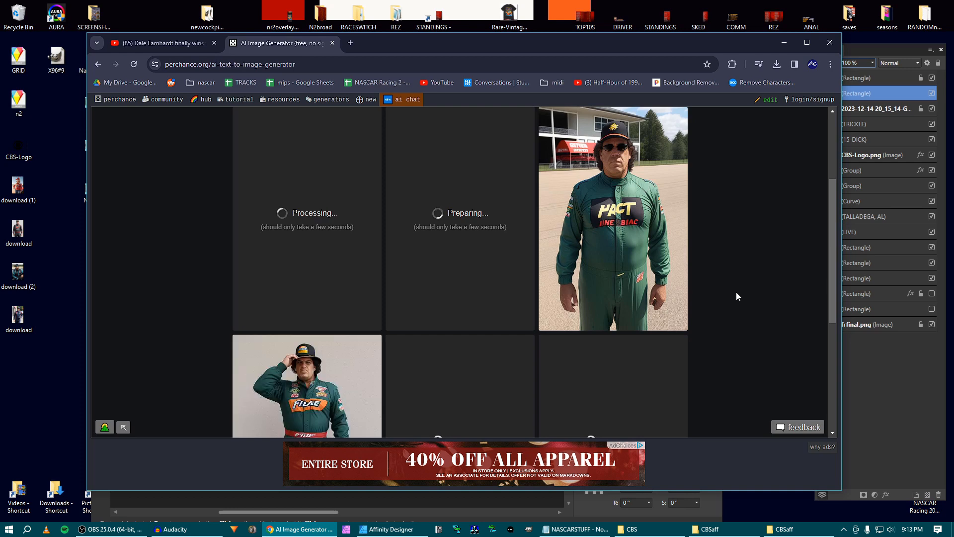
Examine the new green firesuit images in both rows for a suitable driver portrait.
scroll(736, 292, "up", 1)
scroll(737, 298, "down", 2)
scroll(738, 298, "up", 1)
scroll(737, 302, "up", 1)
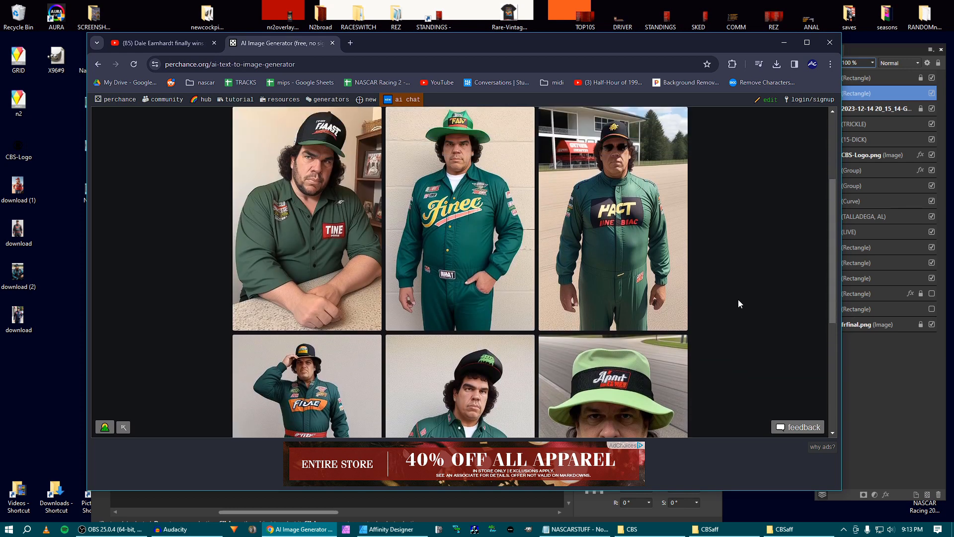
scroll(740, 307, "up", 1)
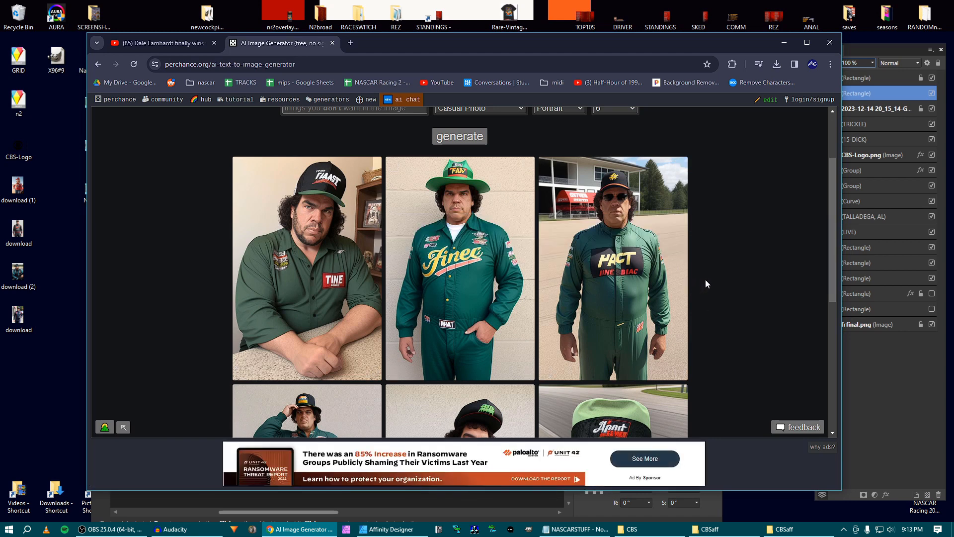
scroll(706, 281, "down", 4)
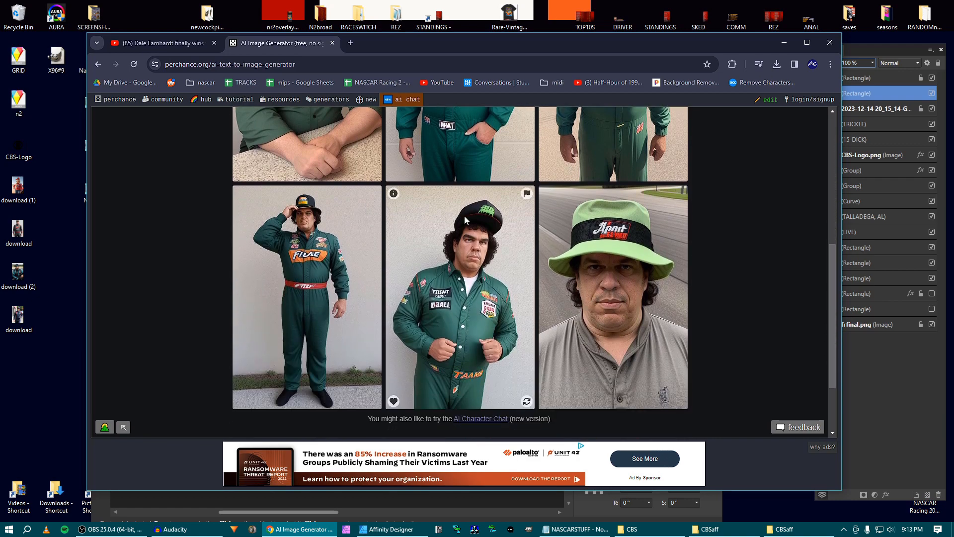
scroll(475, 255, "up", 6)
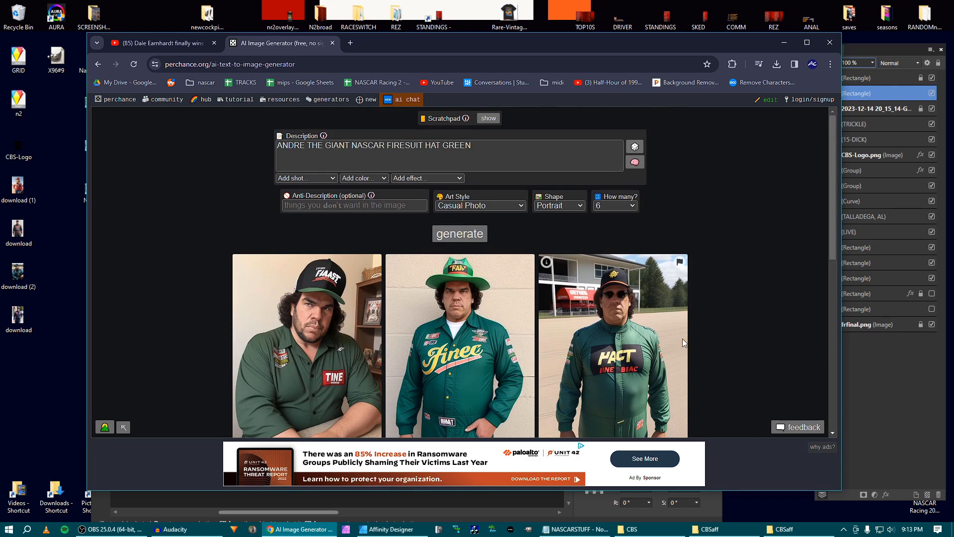
scroll(723, 357, "down", 3)
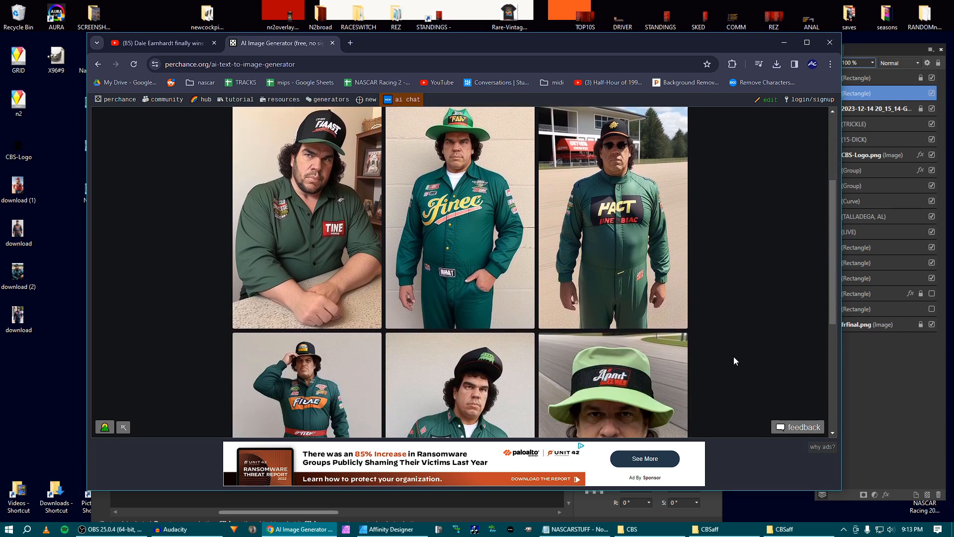
Insert "DRIVER" after "NASCAR" in the description, generate the images again and view the new results.
scroll(734, 357, "up", 3)
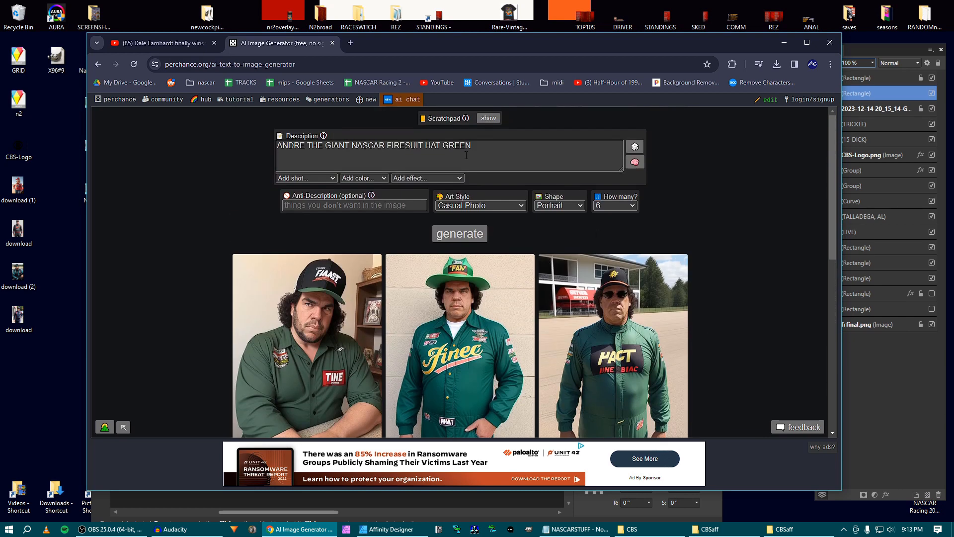
left_click(384, 149)
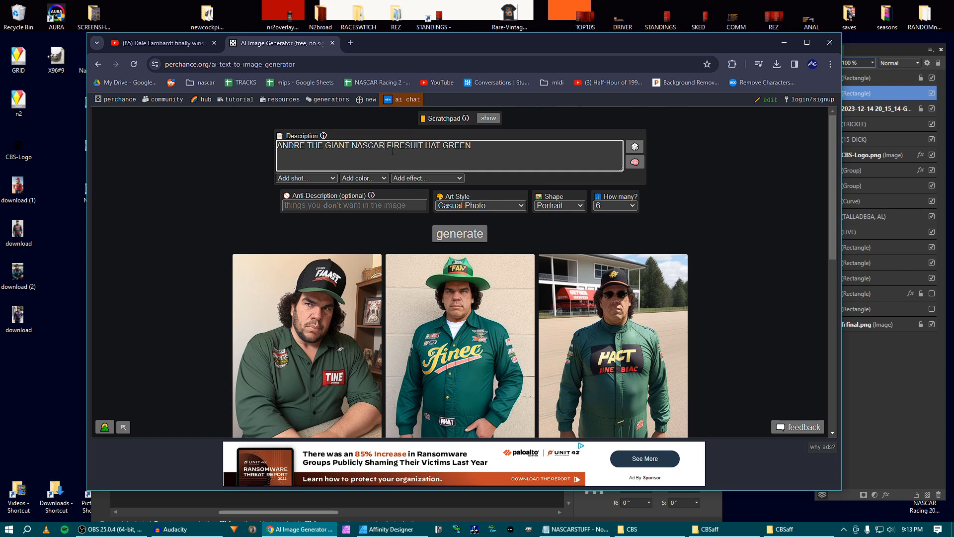
type("DR IVER")
left_click(464, 236)
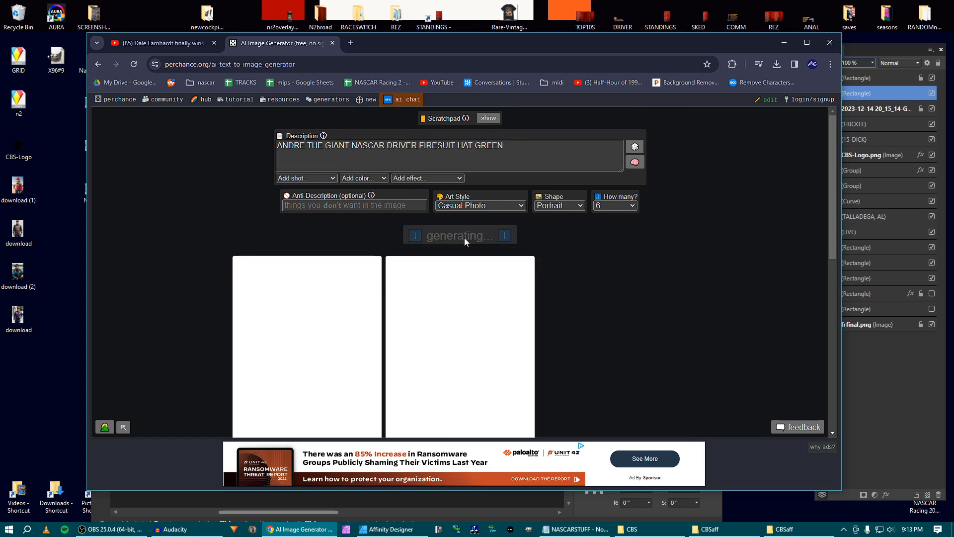
scroll(657, 242, "down", 4)
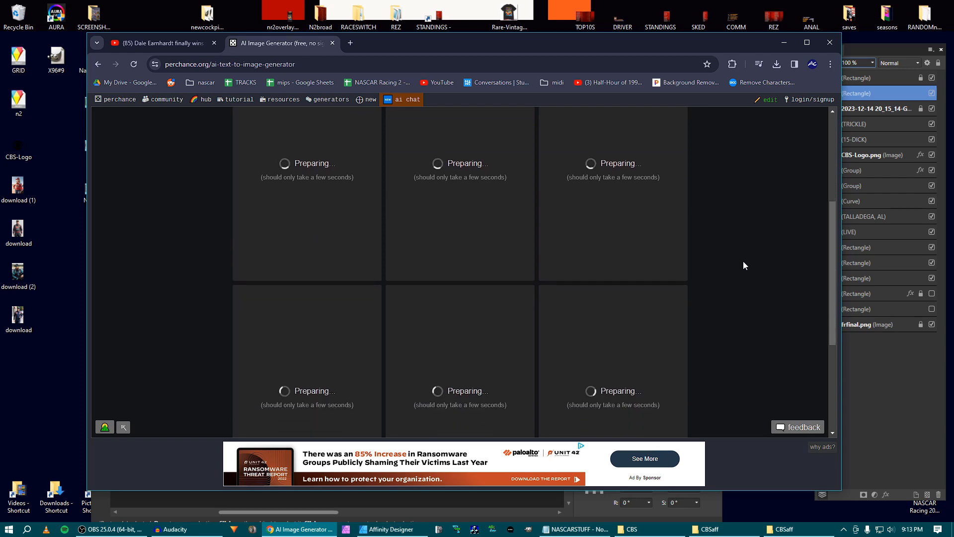
scroll(744, 261, "up", 4)
scroll(744, 261, "down", 3)
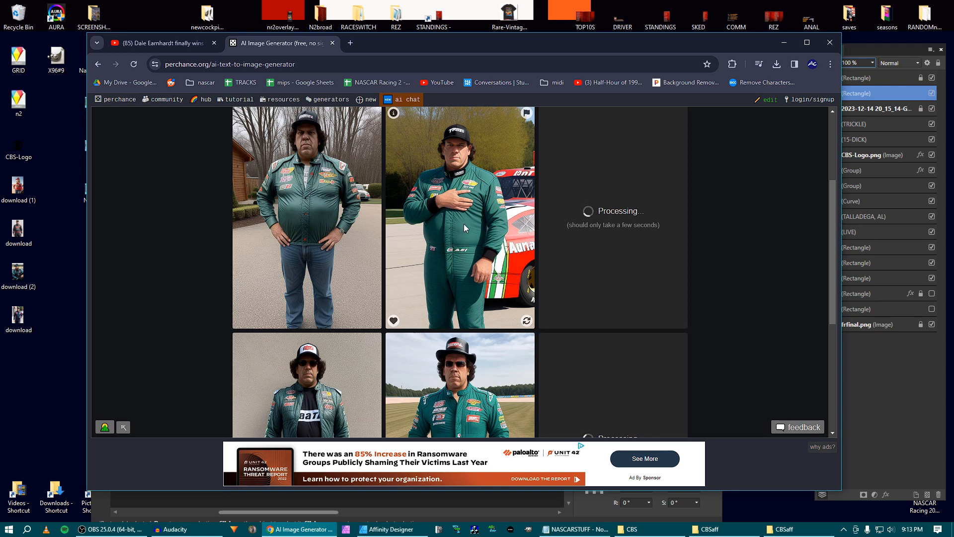
Examine both rows of the green firesuit images for a suitable driver portrait.
scroll(464, 223, "down", 1)
scroll(464, 223, "up", 1)
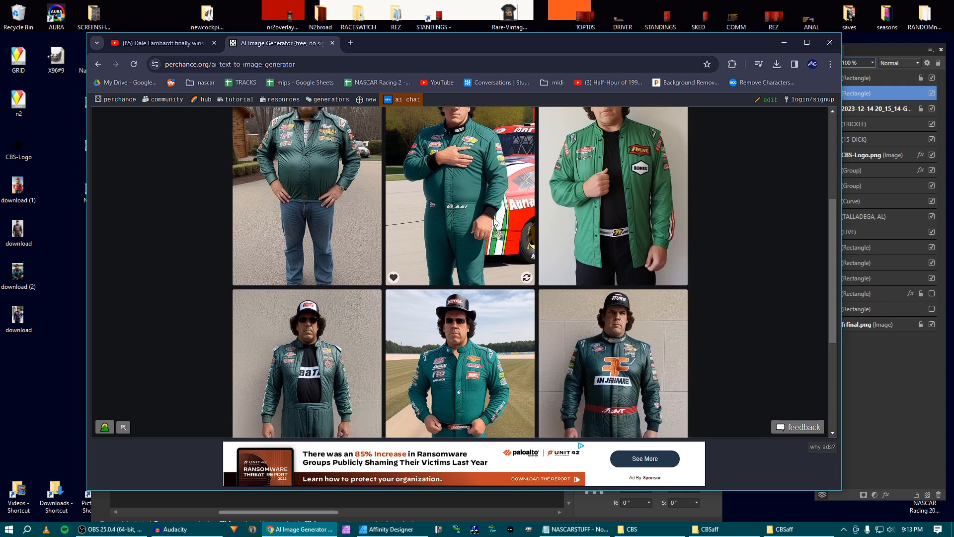
scroll(494, 218, "down", 2)
scroll(561, 215, "up", 1)
scroll(561, 214, "up", 2)
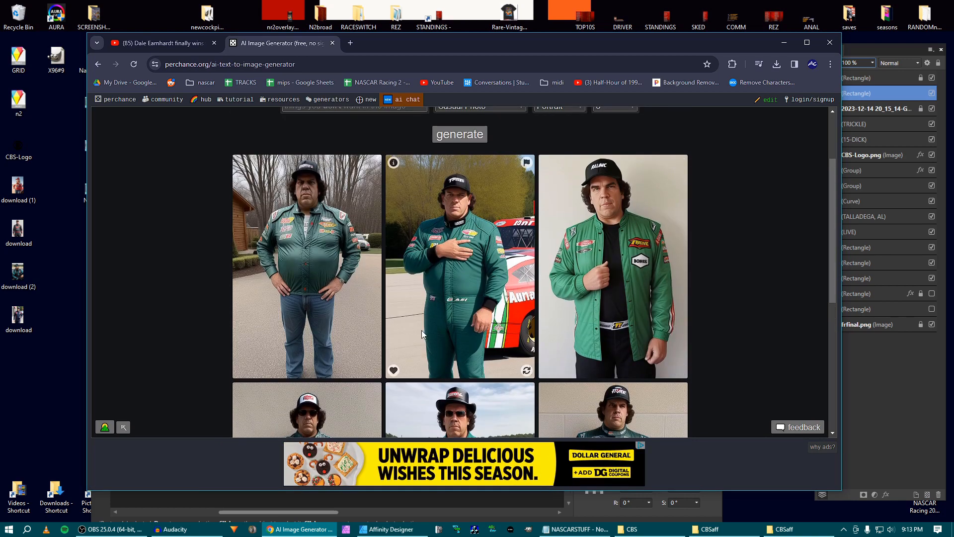
scroll(418, 333, "down", 3)
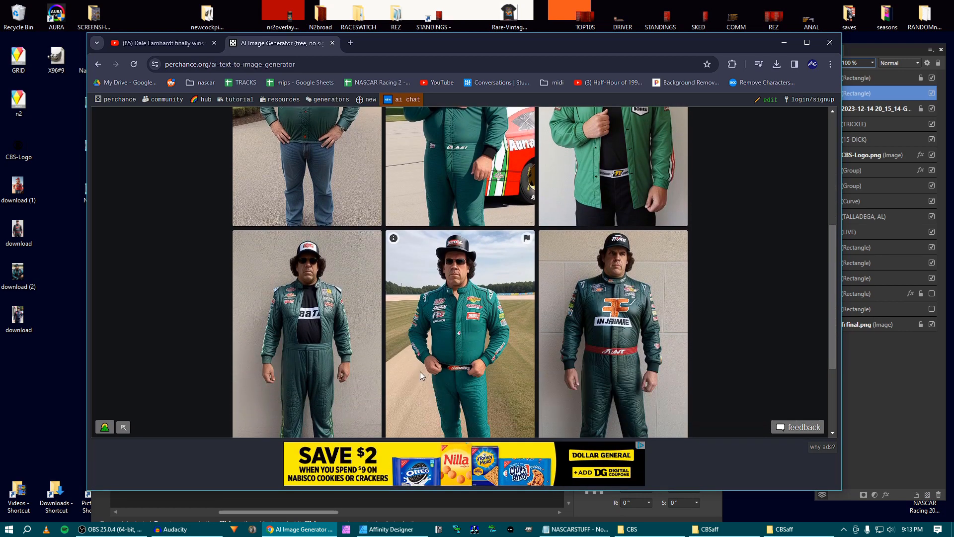
scroll(420, 371, "down", 1)
scroll(423, 372, "up", 4)
scroll(424, 373, "up", 2)
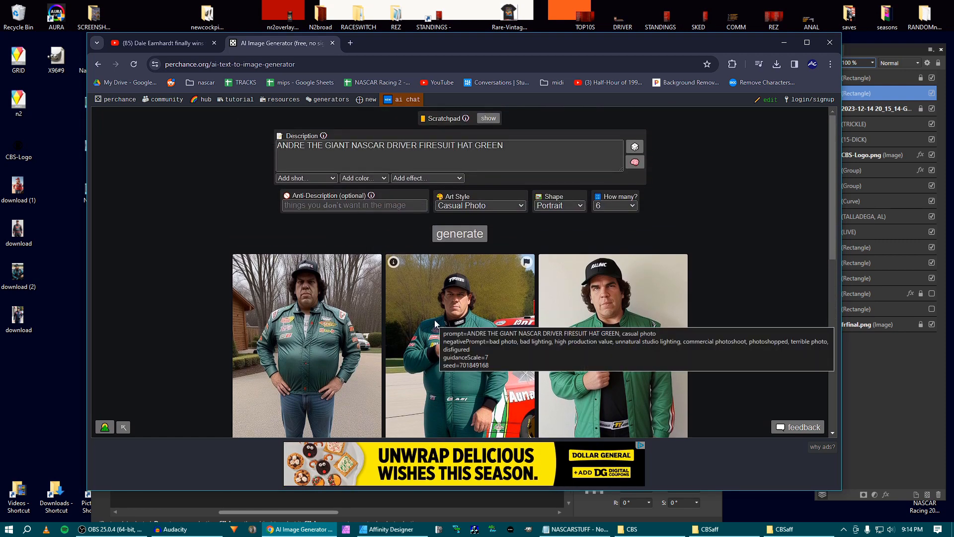
Generate the images again with the same description and look through the new results.
left_click(459, 234)
scroll(685, 240, "down", 3)
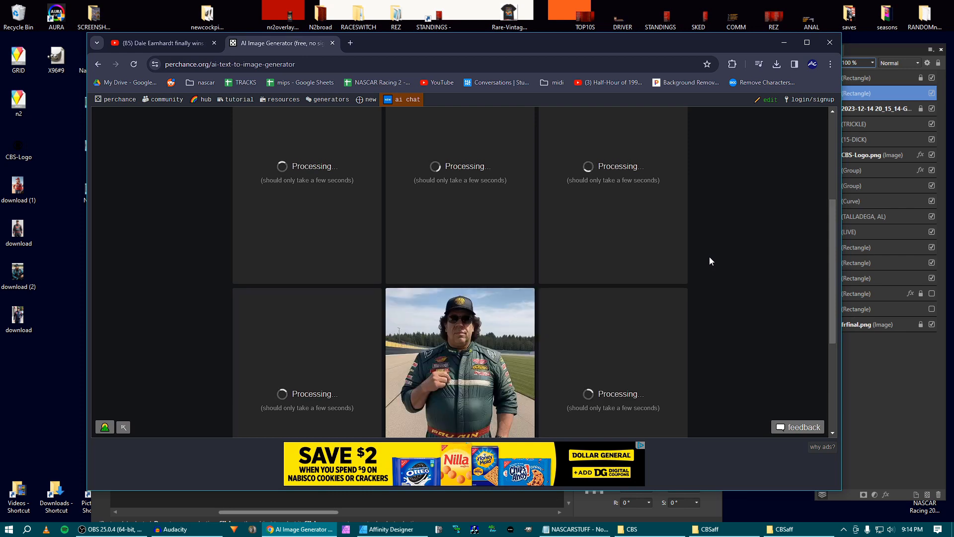
scroll(709, 257, "up", 2)
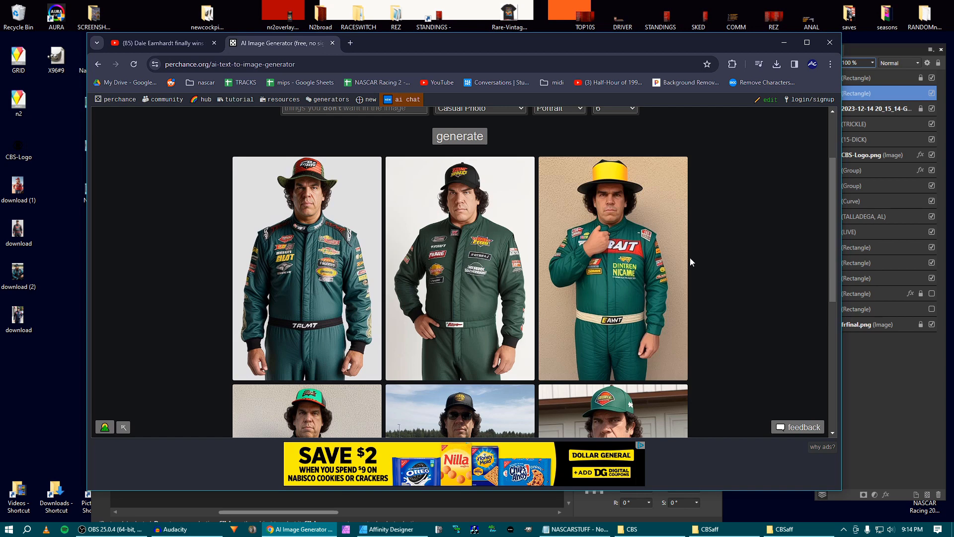
mouse_move(454, 265)
scroll(459, 246, "up", 2)
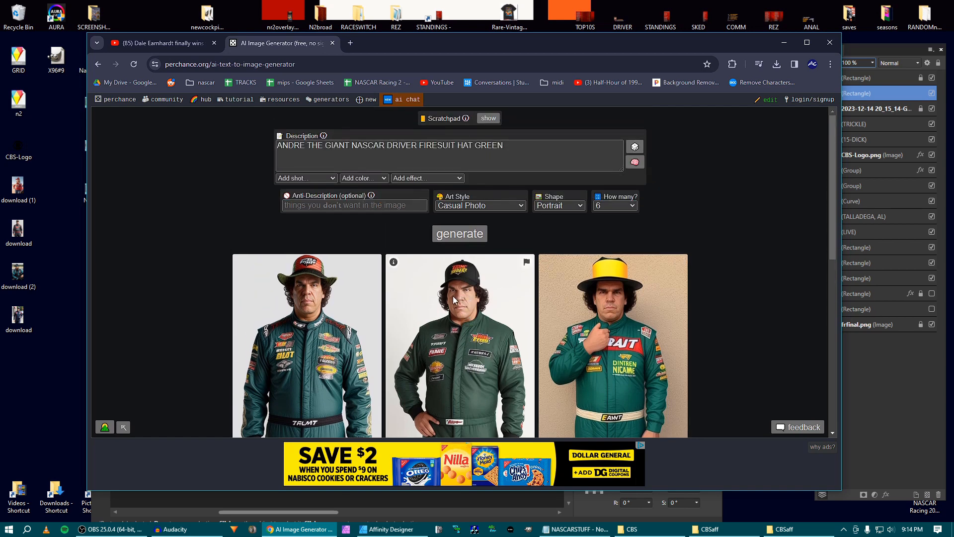
Append "CIALIS" to the end of the description, generate the images again and look through both rows.
left_click(516, 144)
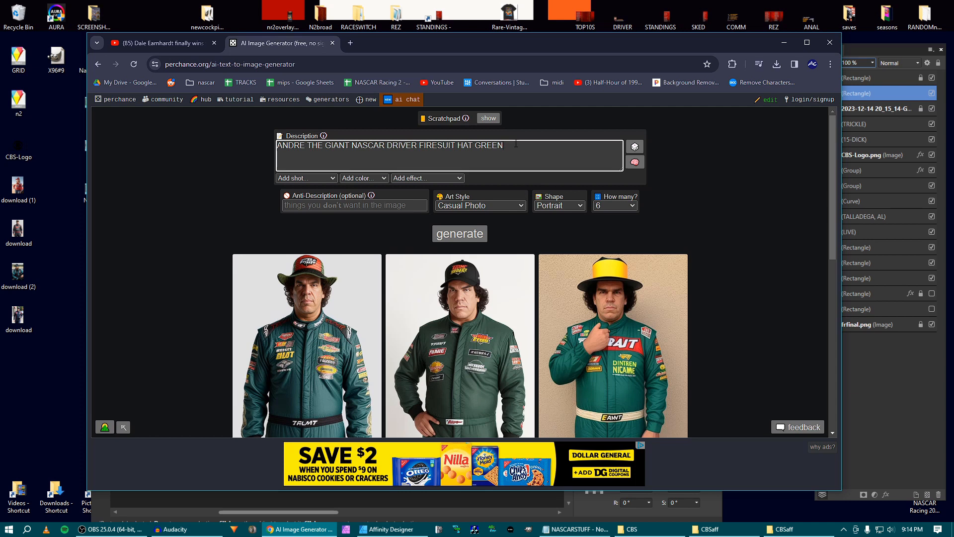
type("ALIS")
key("Return")
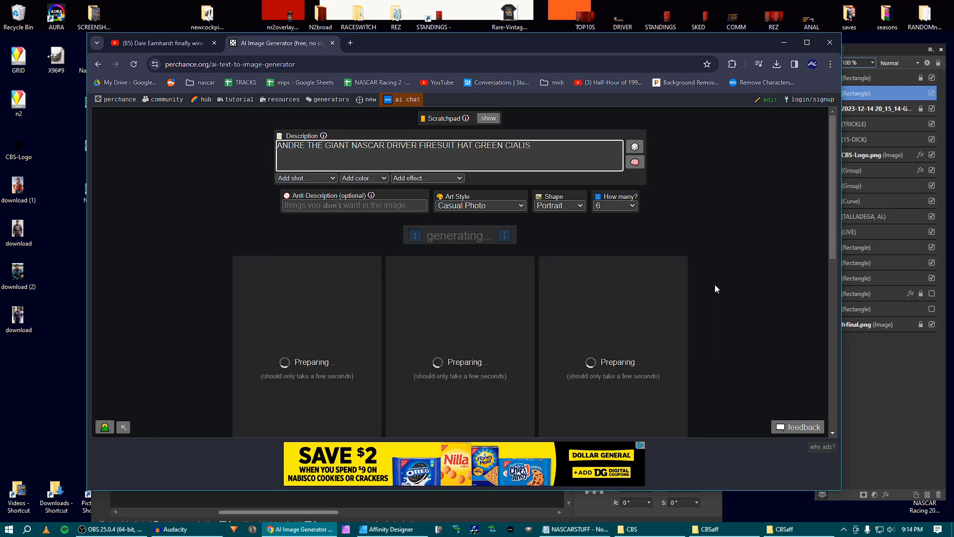
scroll(715, 285, "down", 1)
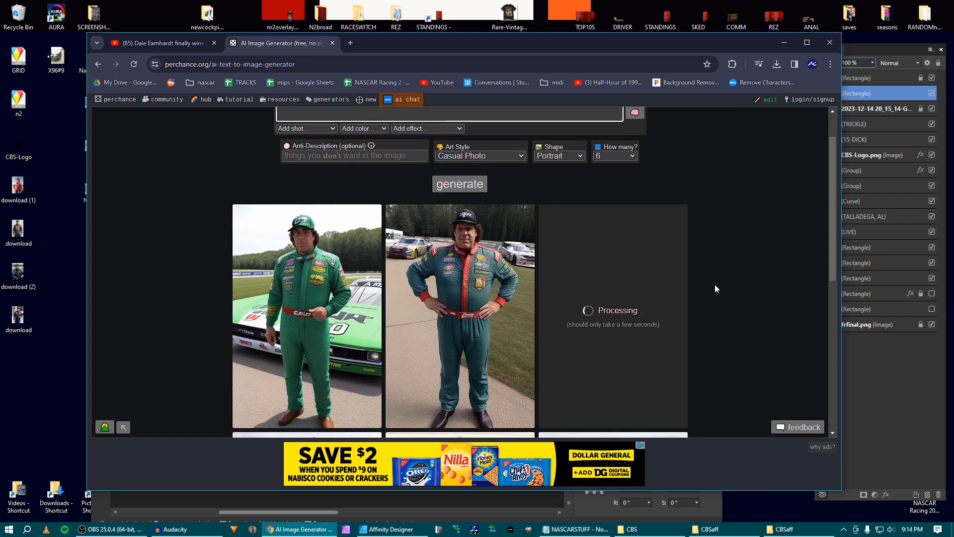
scroll(715, 285, "down", 1)
scroll(715, 285, "down", 4)
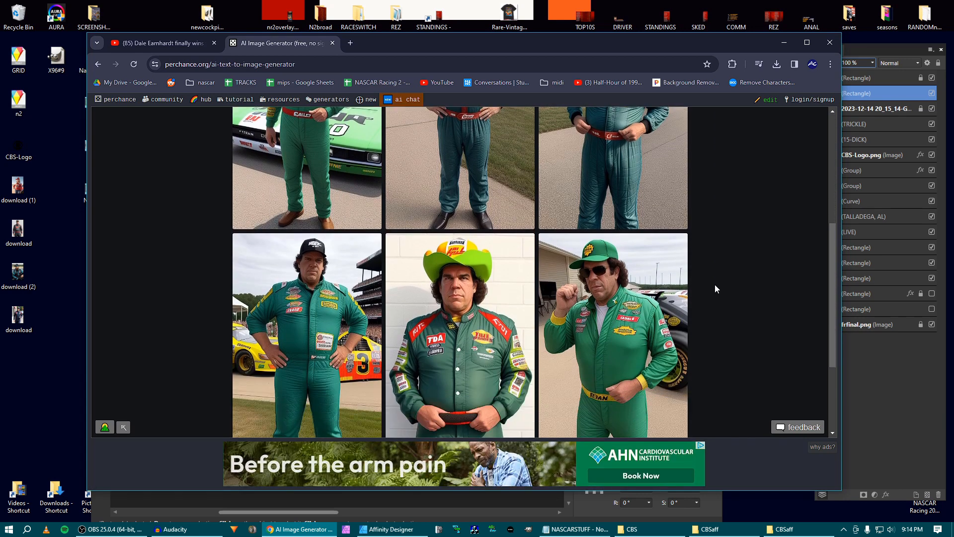
scroll(714, 284, "down", 1)
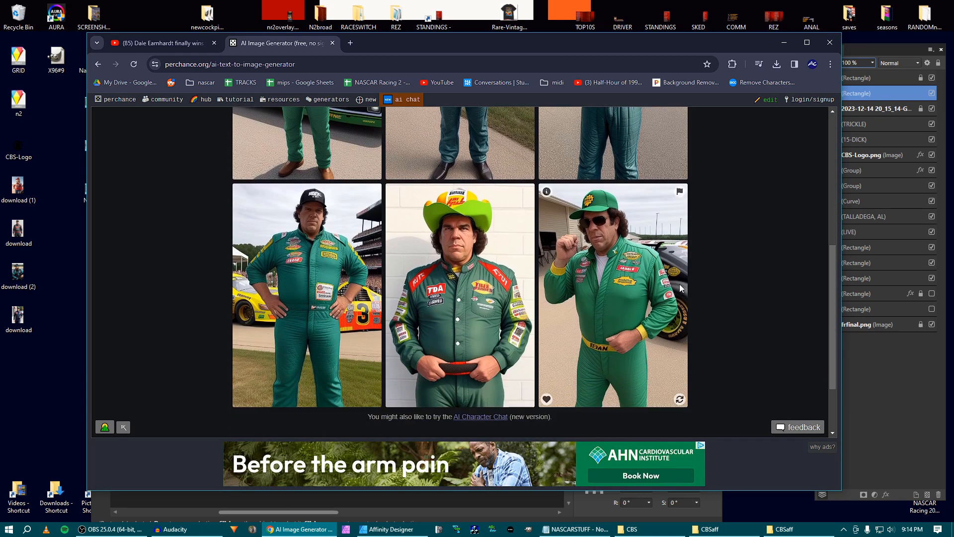
Open the image of the driver in green cap and sunglasses separately and save it to the Desktop as JPEG "download (3)".
right_click(609, 258)
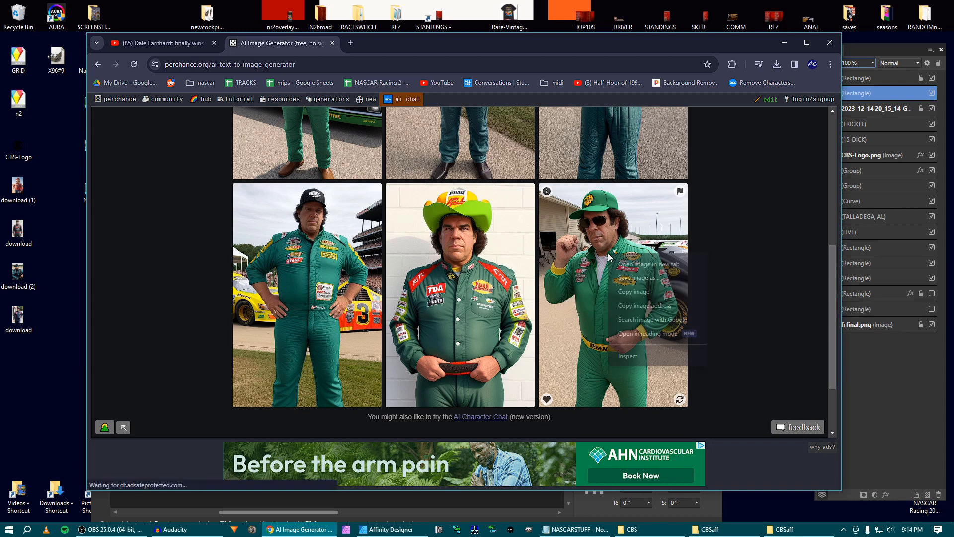
left_click(647, 266)
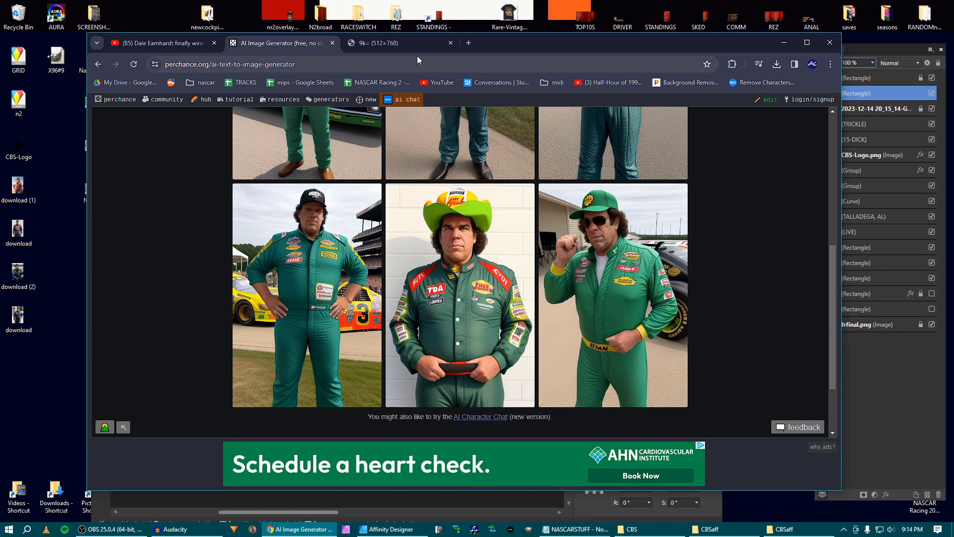
left_click(417, 44)
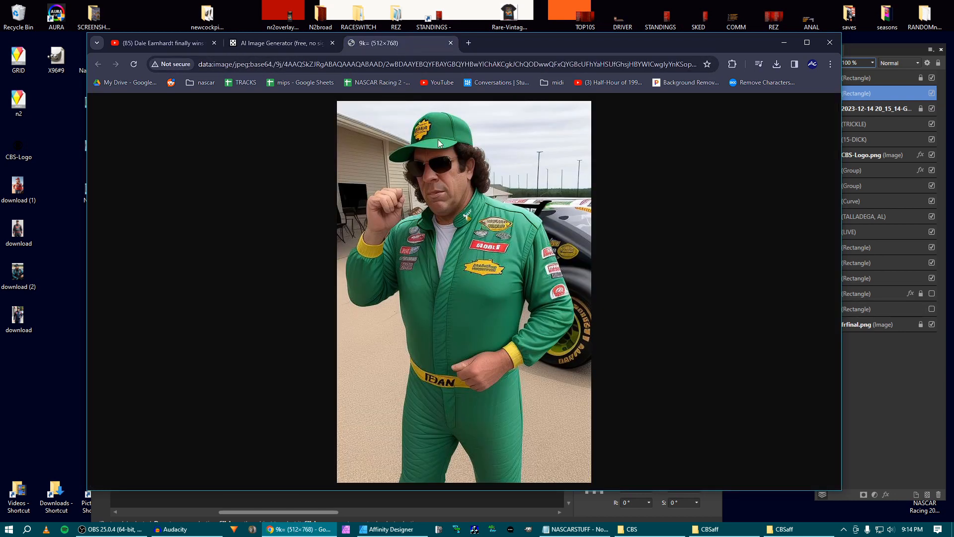
right_click(443, 258)
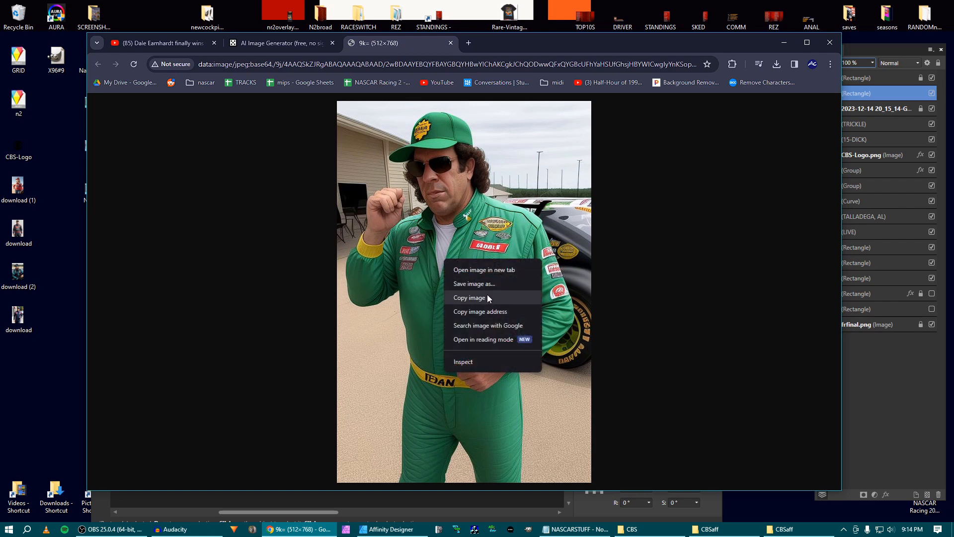
left_click(484, 292)
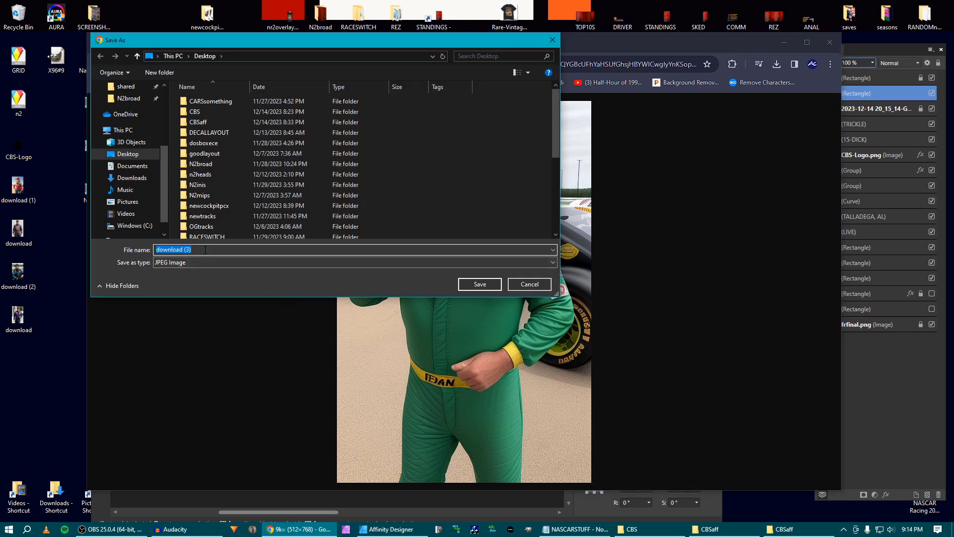
left_click(478, 283)
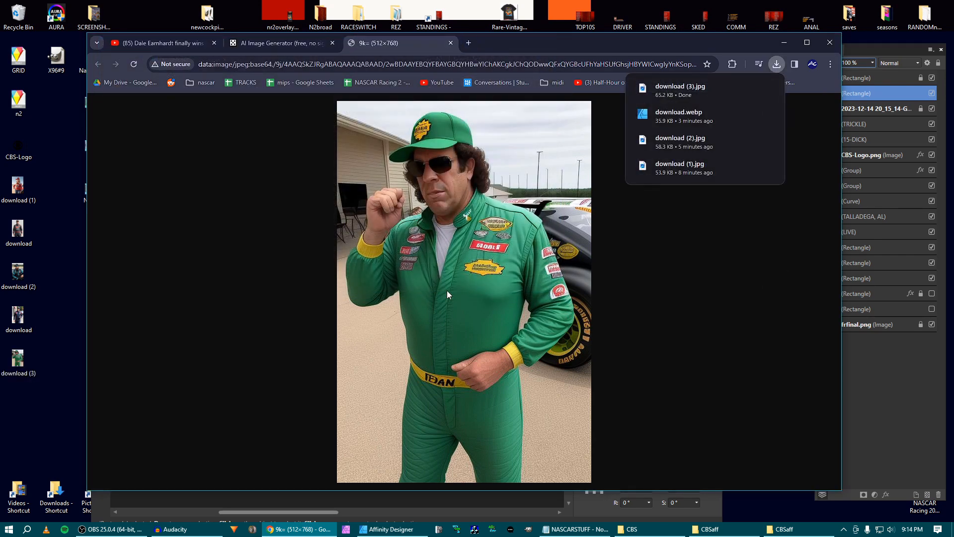
Open the NASCAR Driver Name Generator on generatorland.com and generate driver names with sponsors three times.
left_click(366, 64)
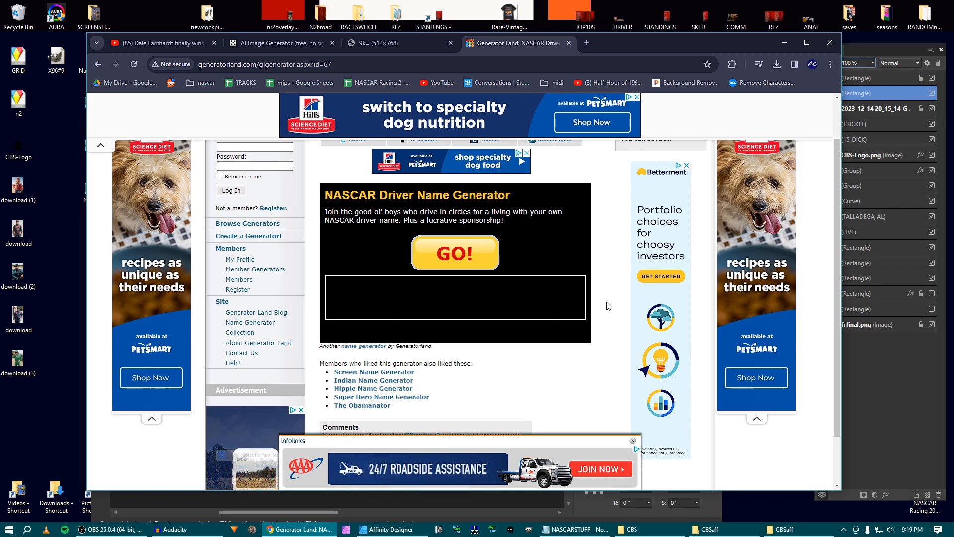
left_click(463, 254)
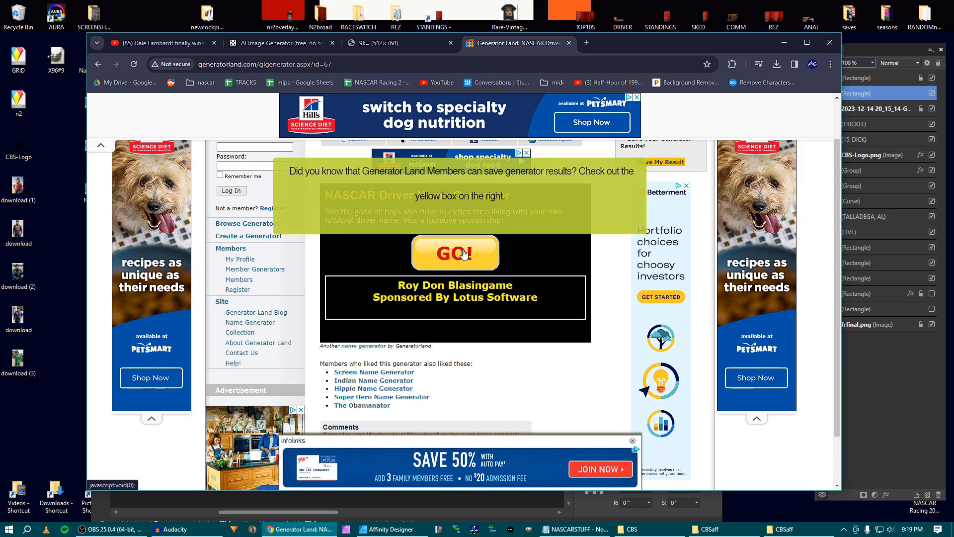
left_click(464, 254)
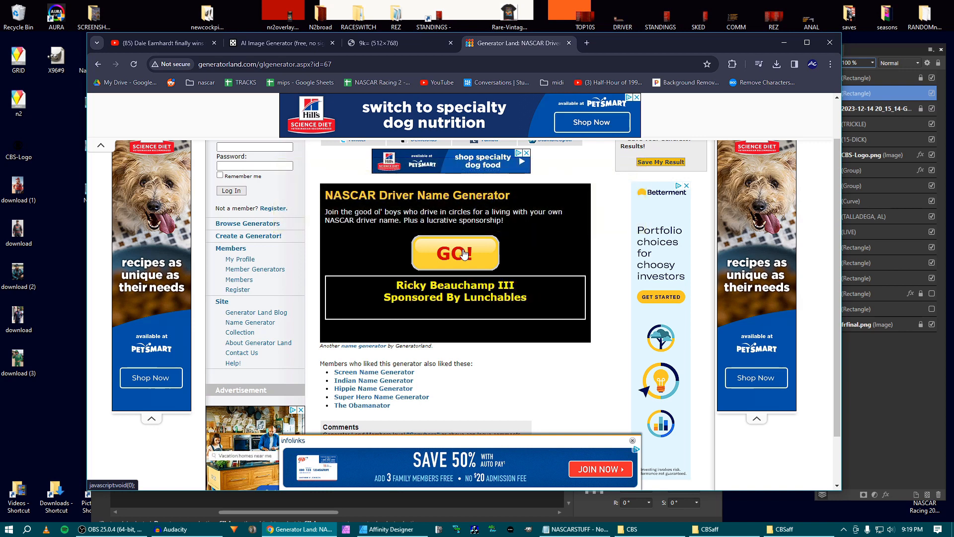
left_click(464, 254)
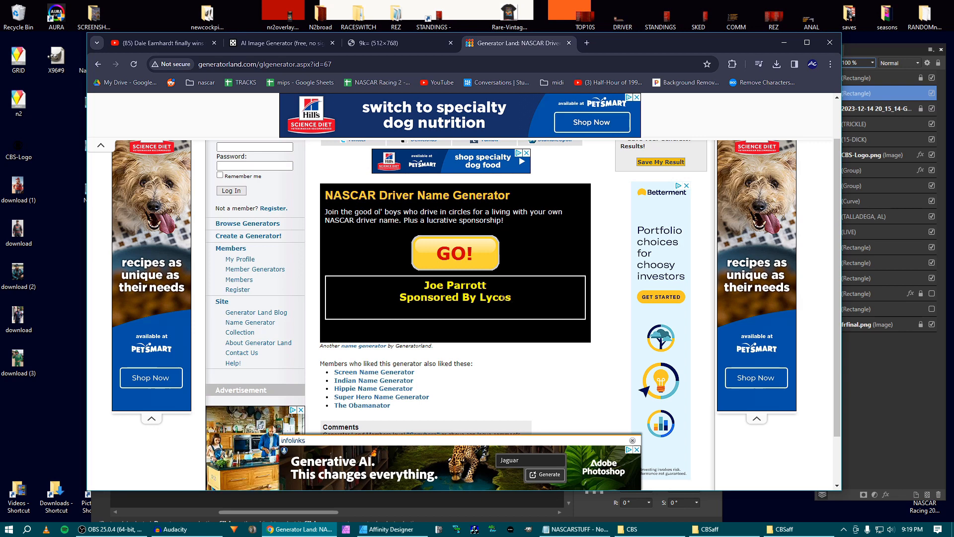
Close the page with the saved portrait and return to the AI image generator.
left_click(396, 45)
left_click(473, 40)
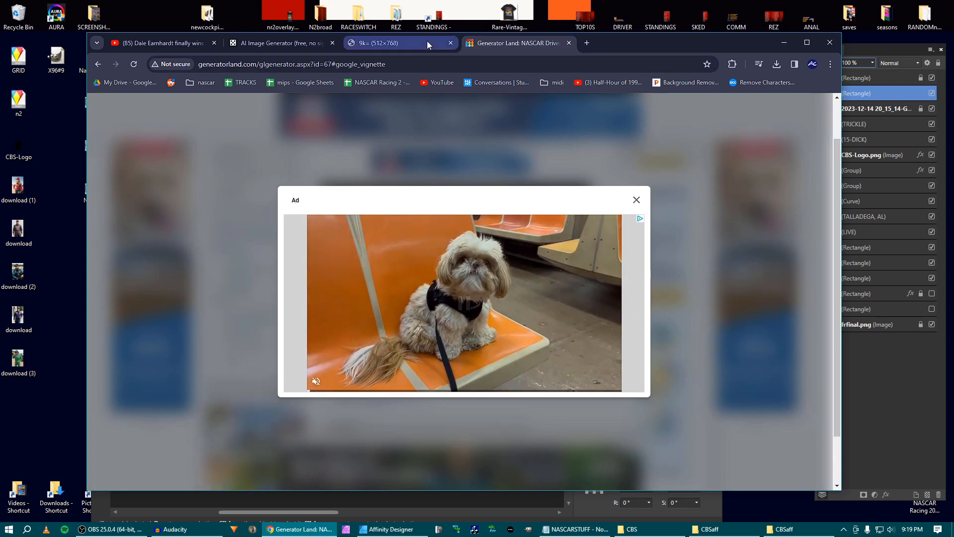
left_click(429, 42)
left_click(451, 43)
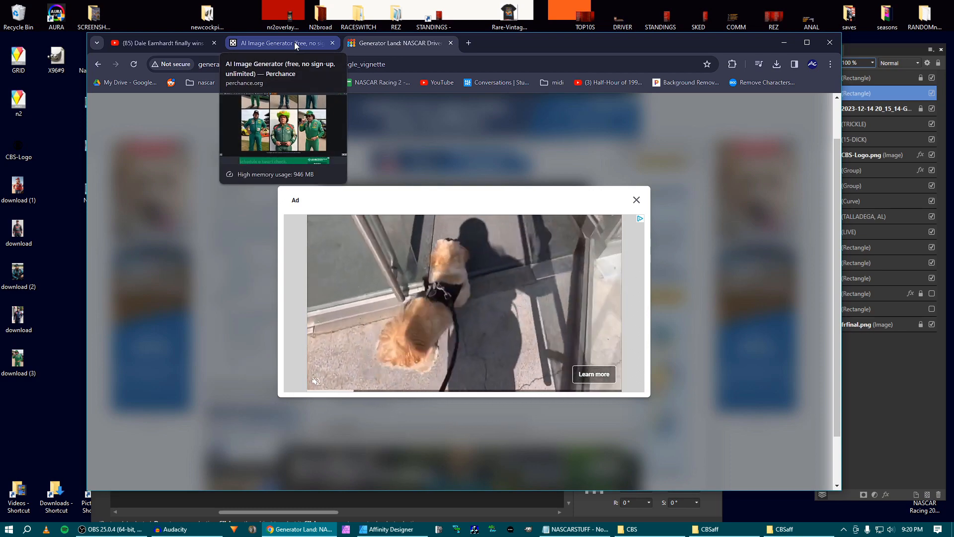
left_click(294, 43)
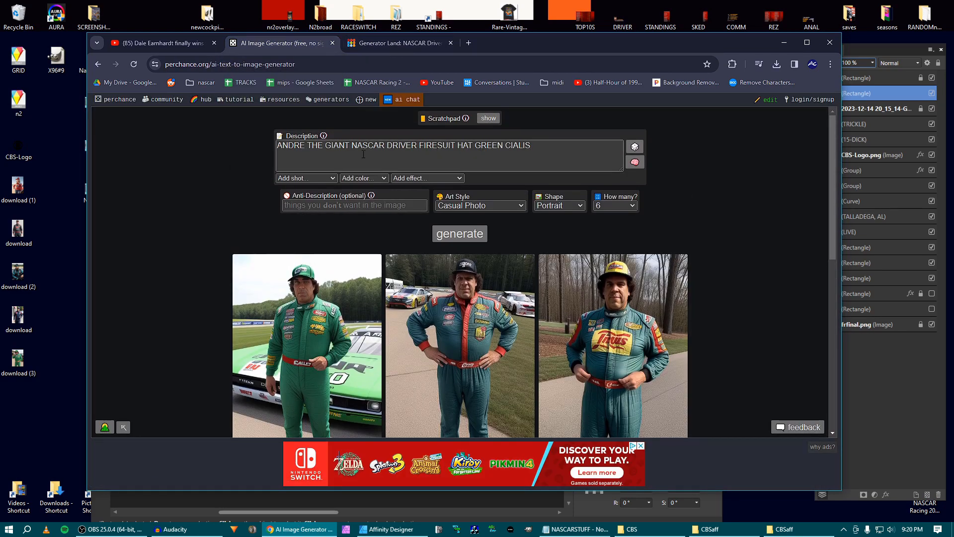
Replace "ANDRE THE GIANT" with "MAHERSHALA ALI" and "GREEN CIALIS" with "ANGELFI" in the description, and generate the images.
left_click_drag(349, 145, 257, 147)
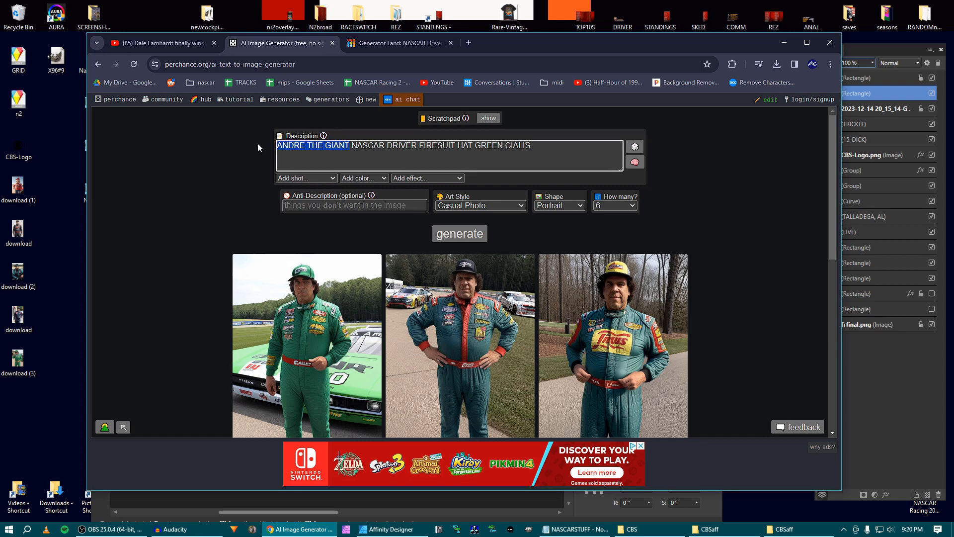
type("MAHERSHAL")
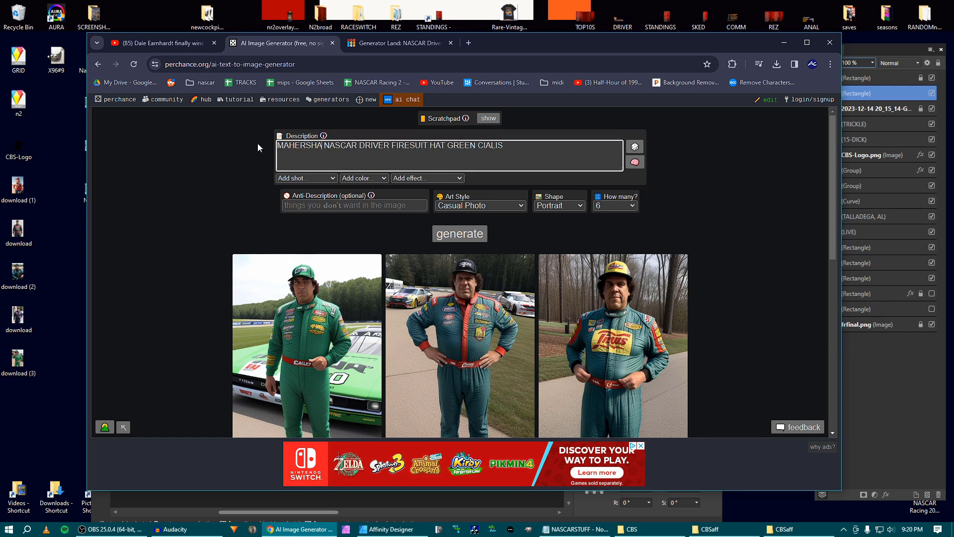
type("A ALI")
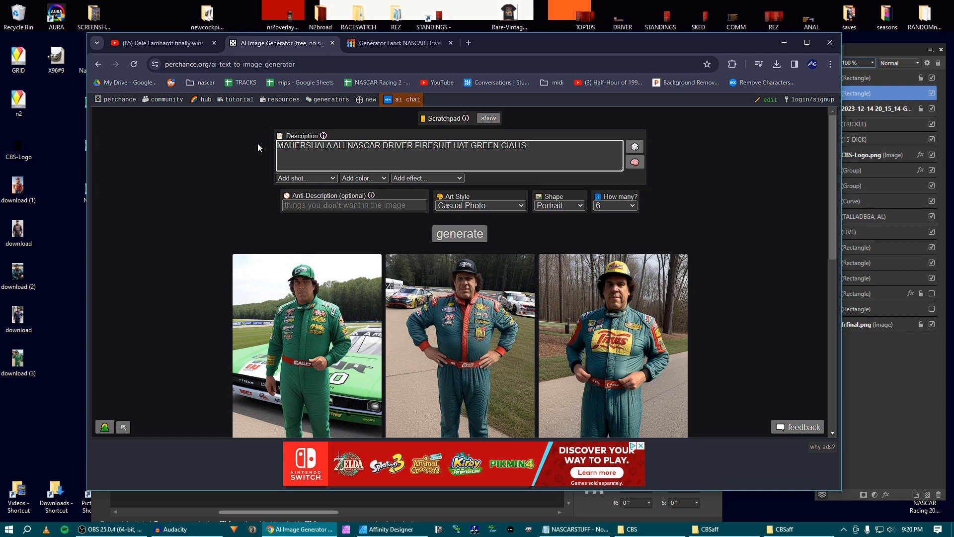
left_click_drag(526, 148, 470, 150)
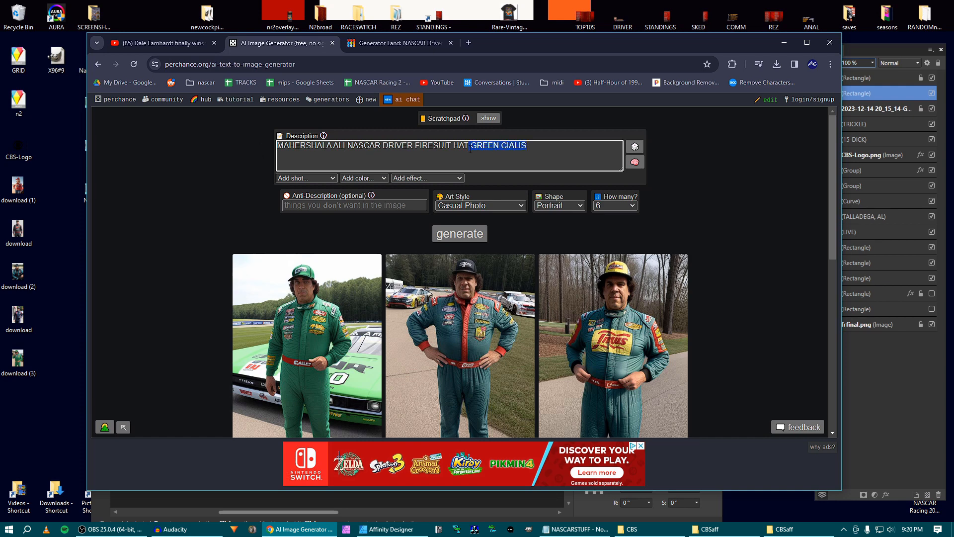
type("ANGELFI")
left_click(462, 234)
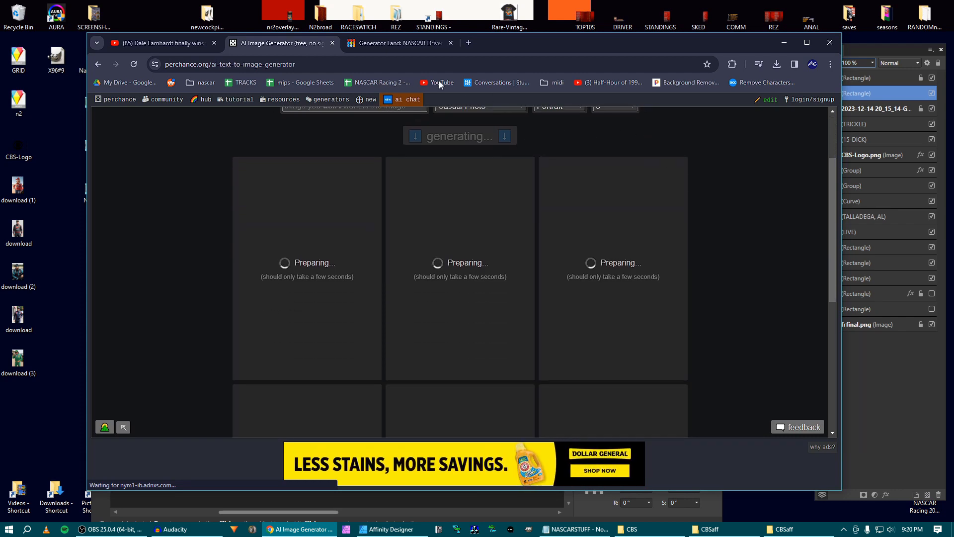
Dismiss the ad covering the driver name generator page, and examine both rows of new driver images in the AI image generator.
left_click(380, 44)
left_click(636, 200)
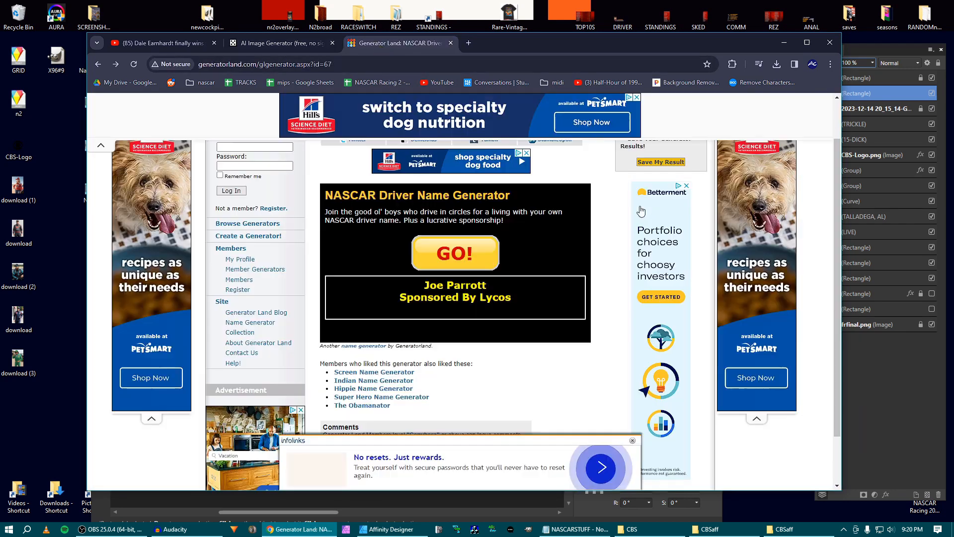
left_click(278, 43)
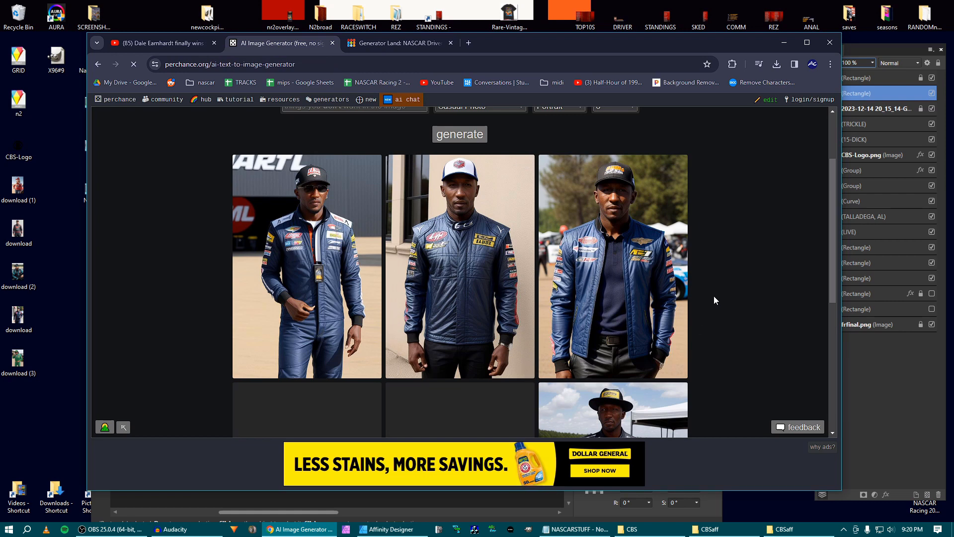
scroll(714, 300, "down", 3)
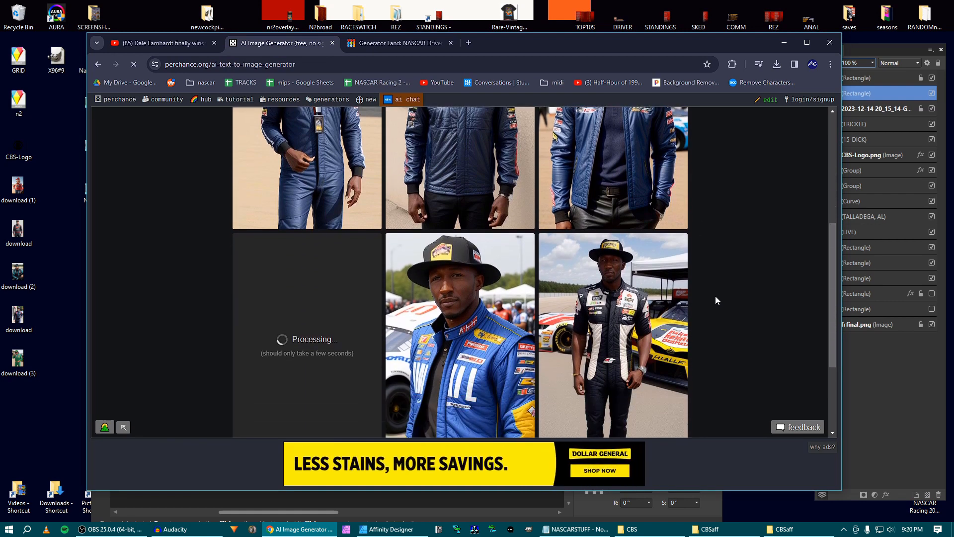
scroll(716, 300, "up", 3)
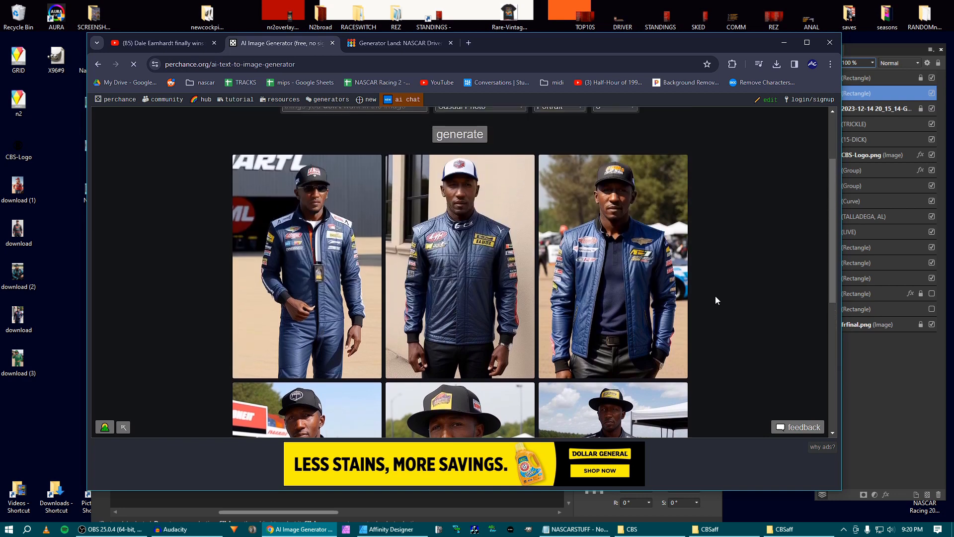
scroll(716, 300, "down", 4)
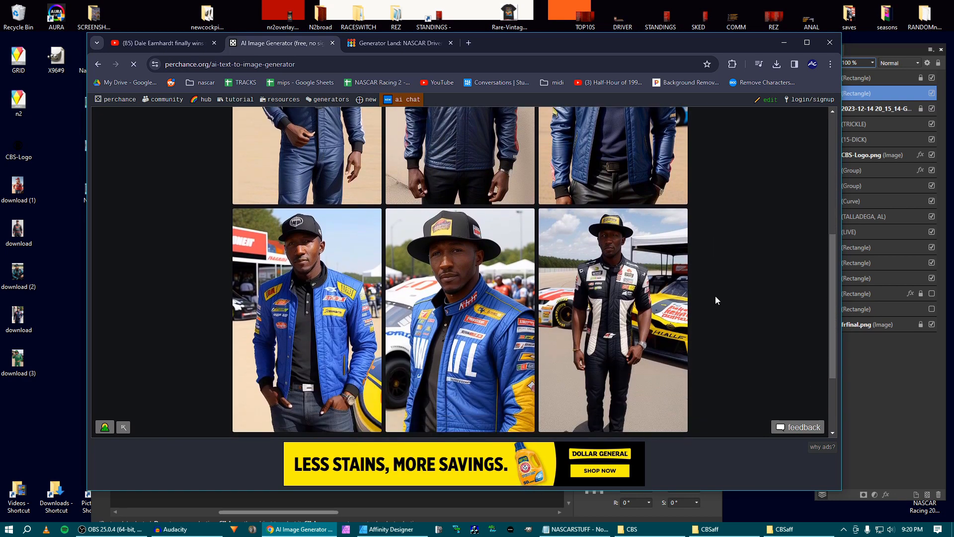
Change the driver name in the description to BUBBA WALLACE and generate the images.
scroll(715, 299, "up", 3)
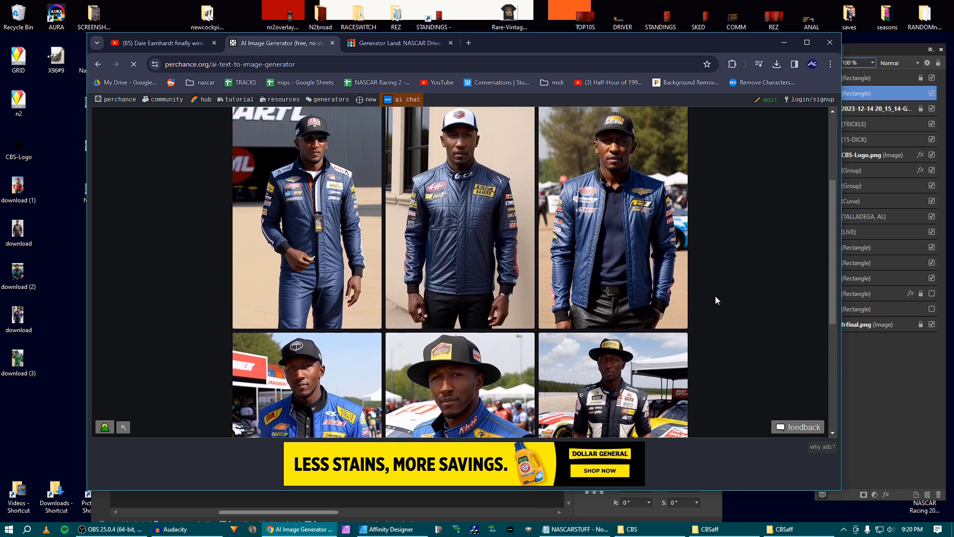
scroll(714, 297, "up", 1)
scroll(650, 259, "down", 1)
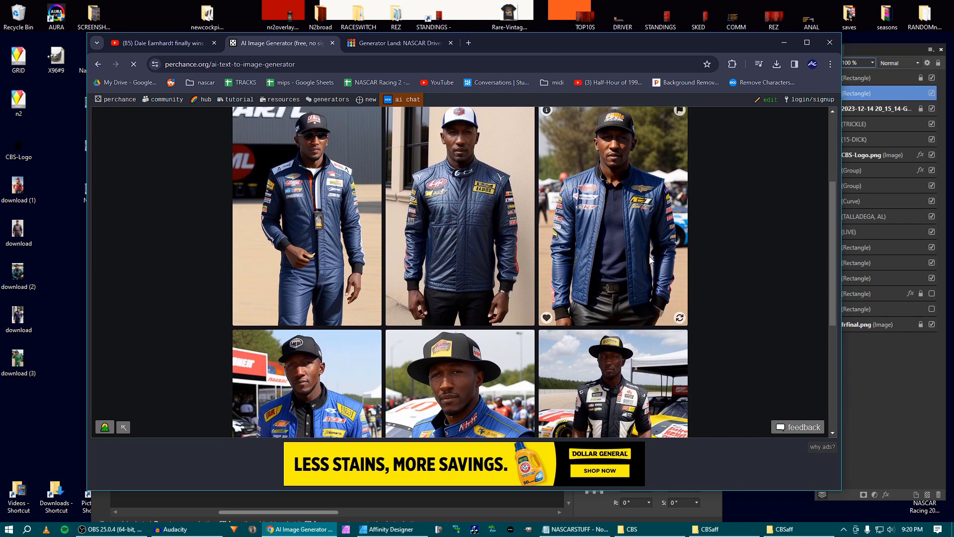
scroll(649, 259, "down", 2)
scroll(654, 313, "up", 5)
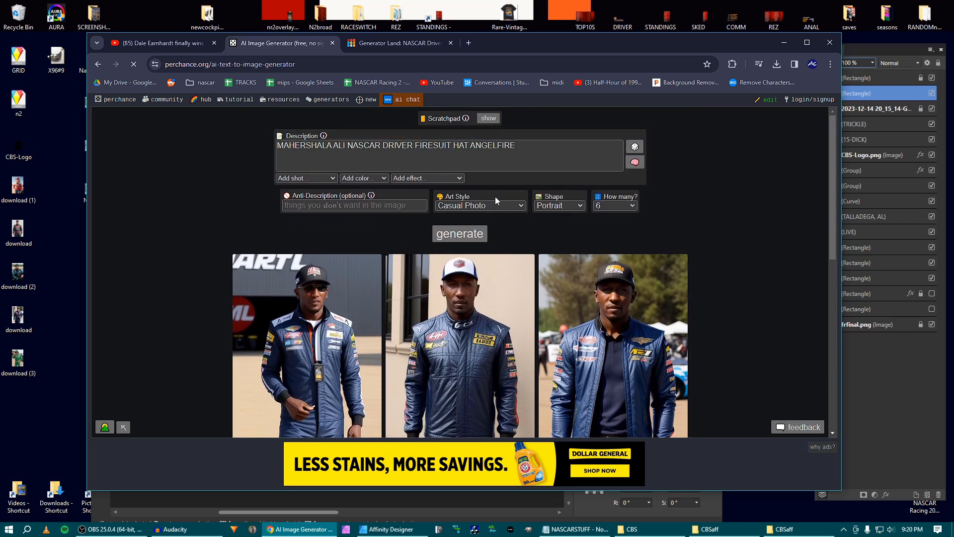
left_click_drag(349, 145, 258, 149)
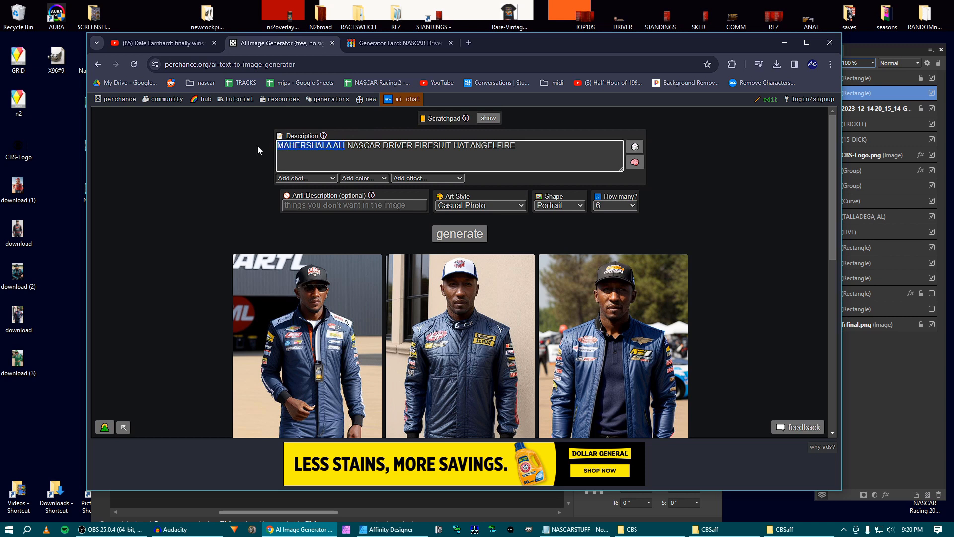
type("BUBBA")
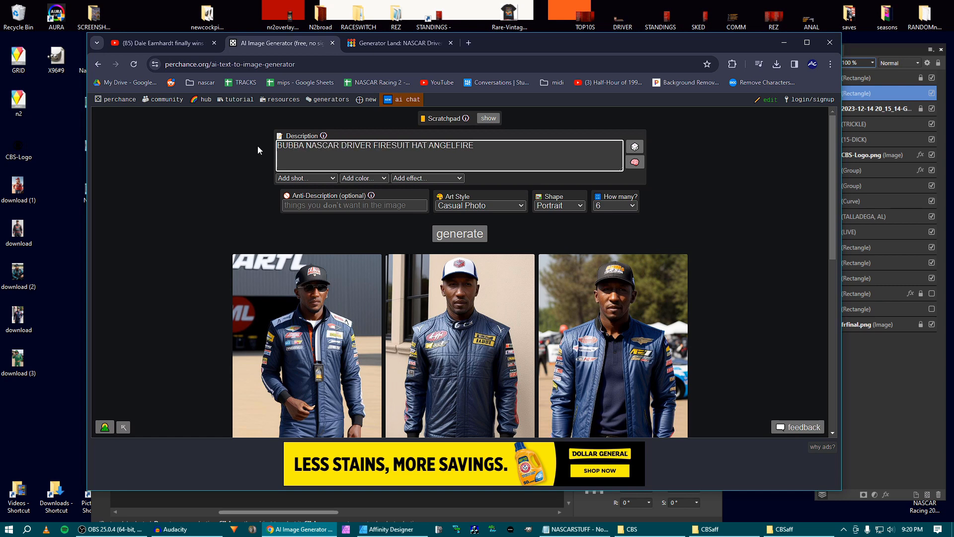
type(" WALLACE")
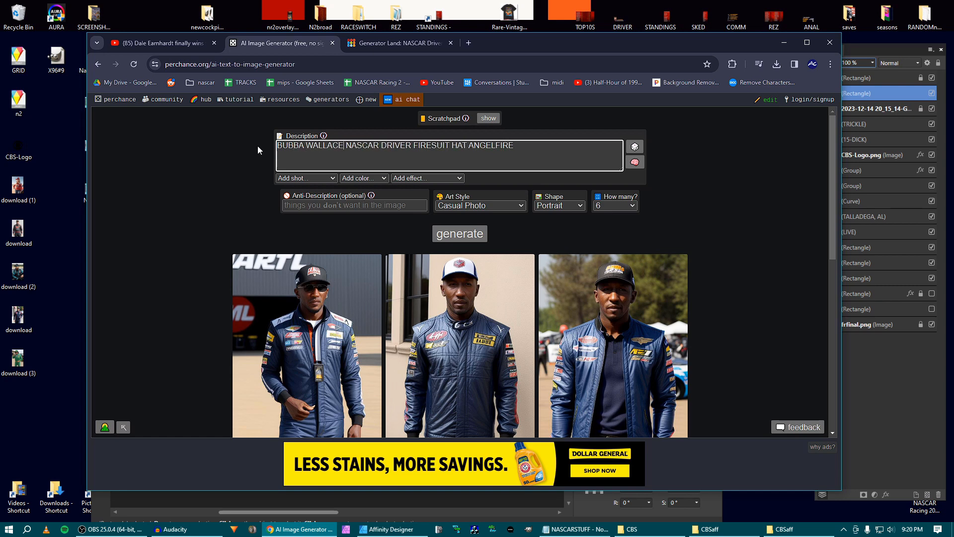
left_click(444, 235)
Examine both rows of newly generated Bubba Wallace portraits for a suitable driver image.
scroll(751, 234, "down", 3)
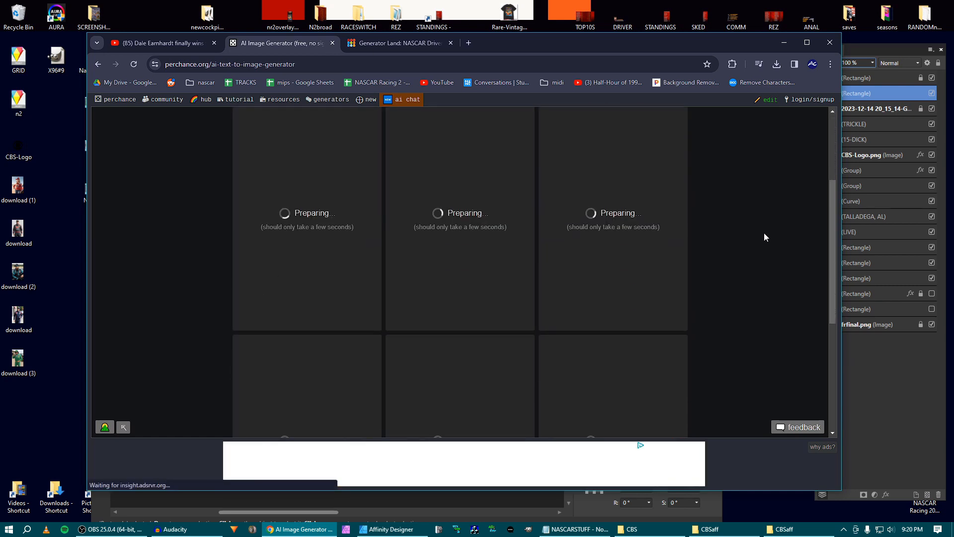
scroll(764, 233, "down", 1)
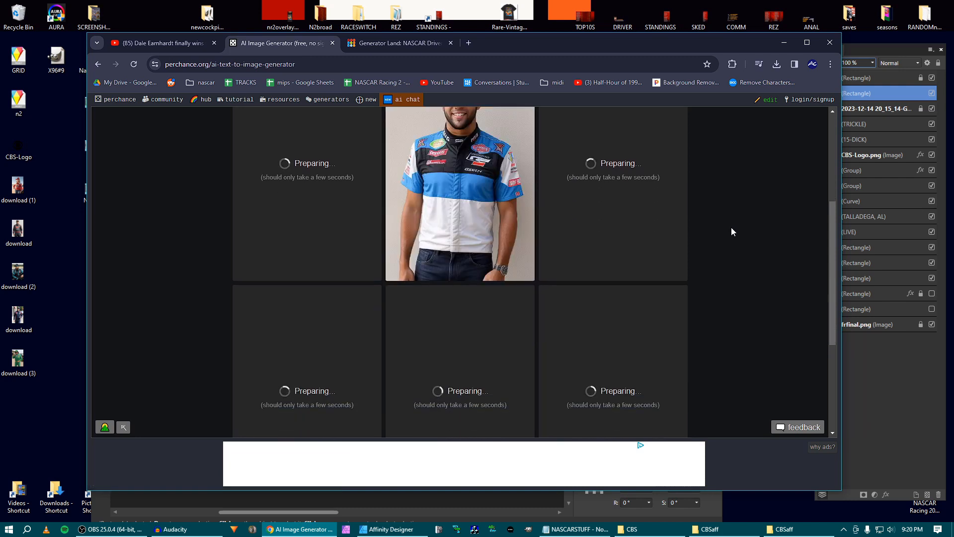
scroll(731, 227, "up", 1)
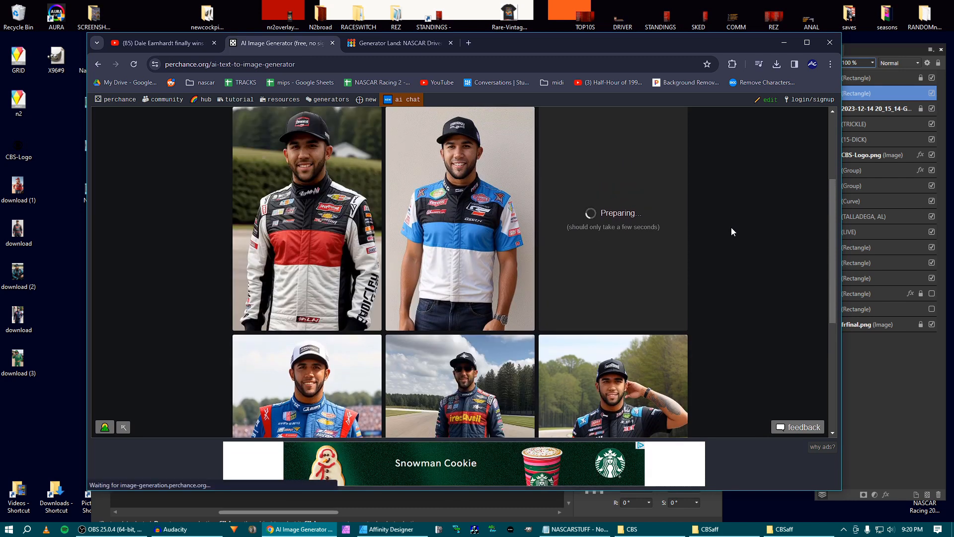
scroll(731, 228, "down", 2)
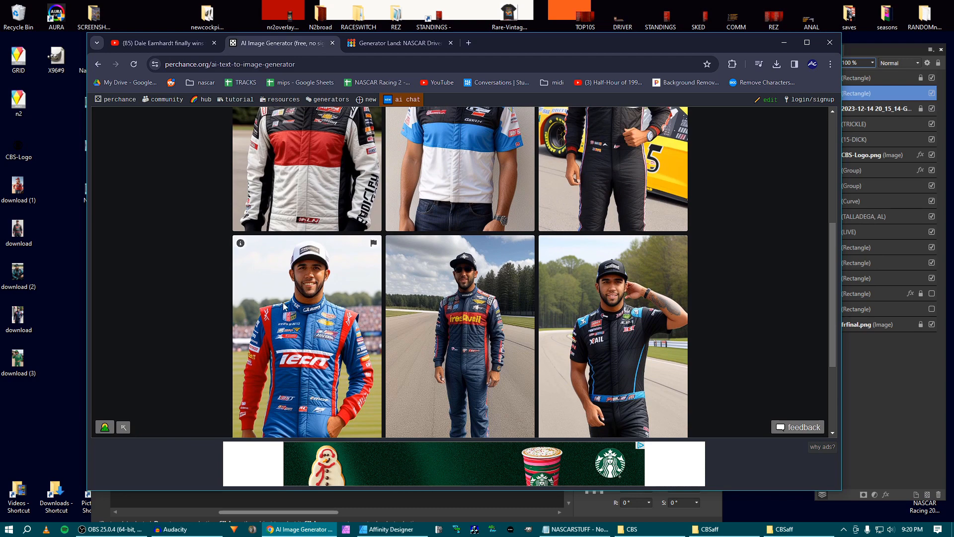
scroll(298, 304, "down", 1)
scroll(323, 303, "up", 1)
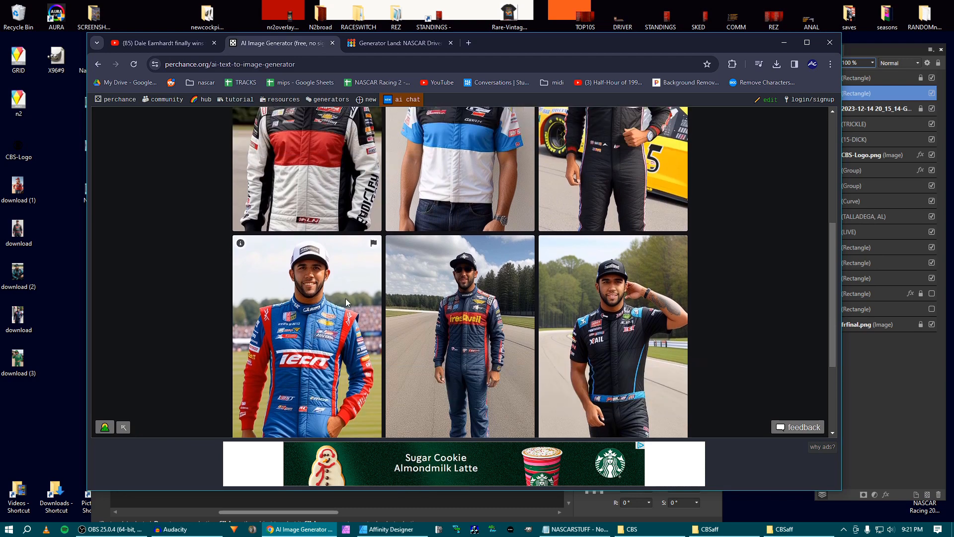
scroll(345, 298, "up", 4)
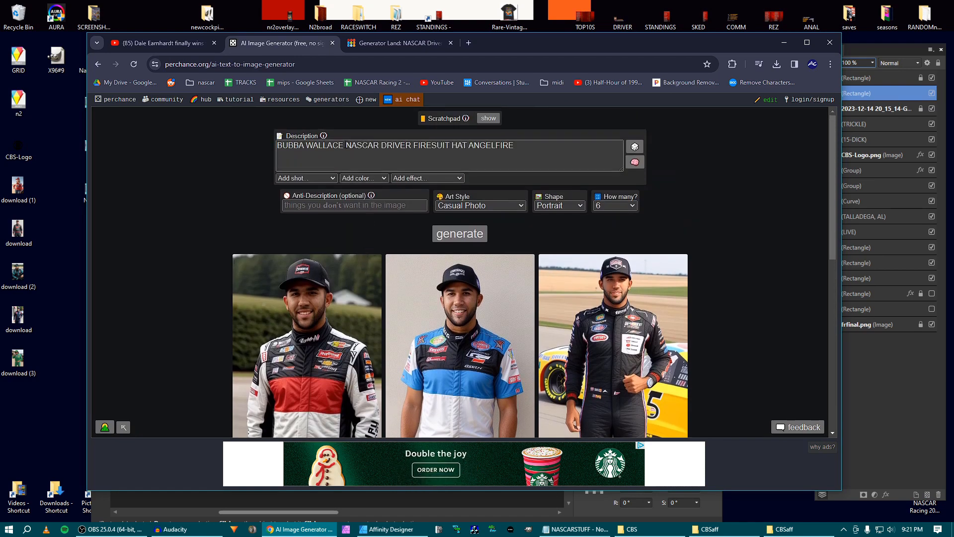
Change the driver name in the description to WILL SMITH and generate a new set of images.
left_click_drag(343, 146, 250, 141)
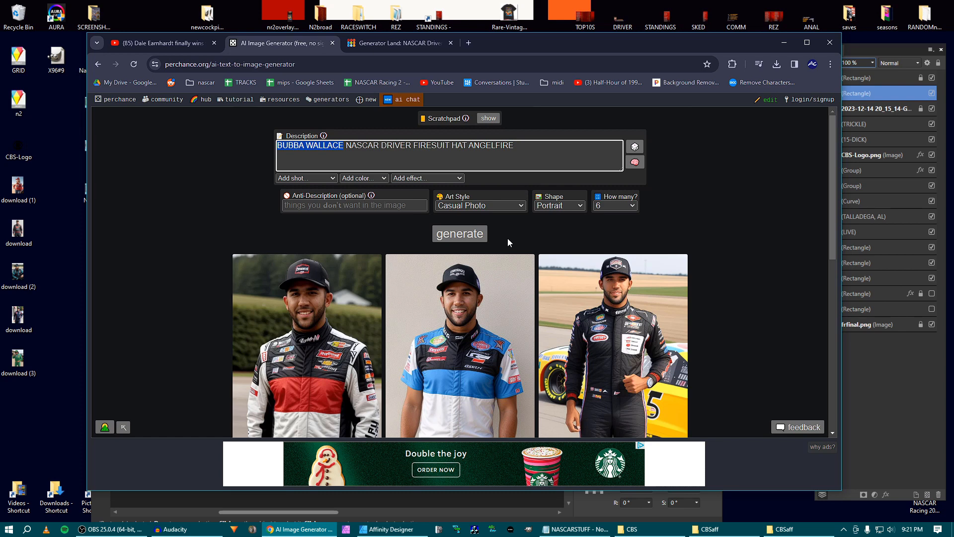
type("WILL SMITH")
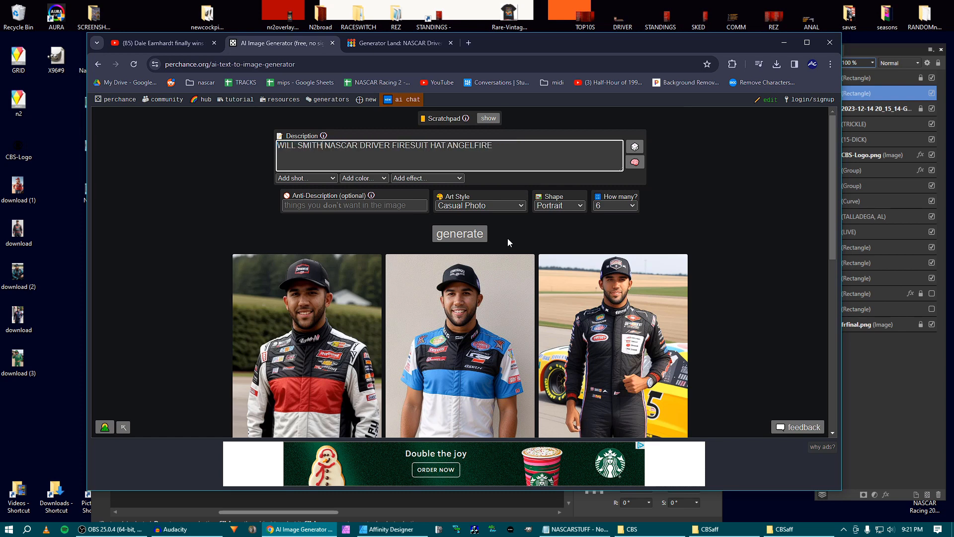
key("Return")
Compare the six generated Will Smith portraits across both rows to choose one for the starting grid.
scroll(633, 243, "down", 1)
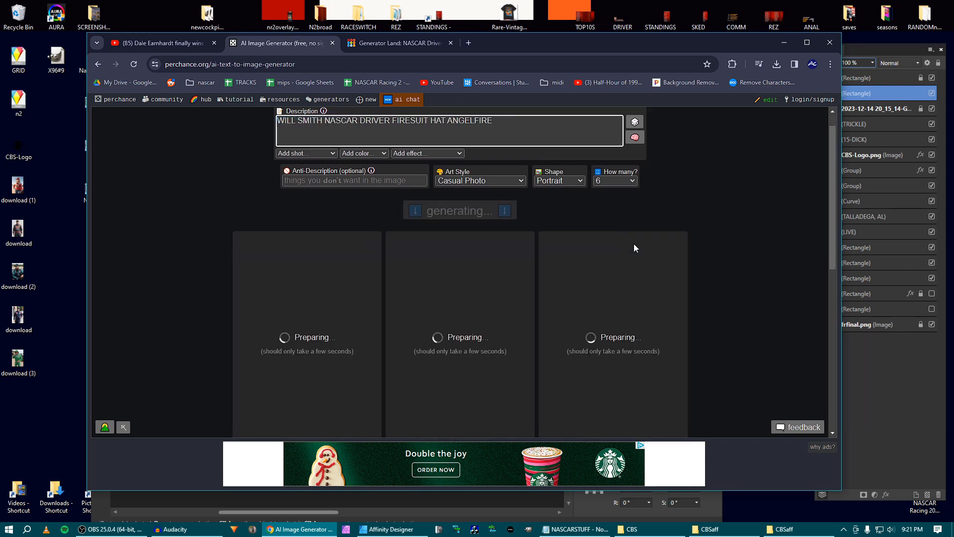
scroll(634, 247, "down", 2)
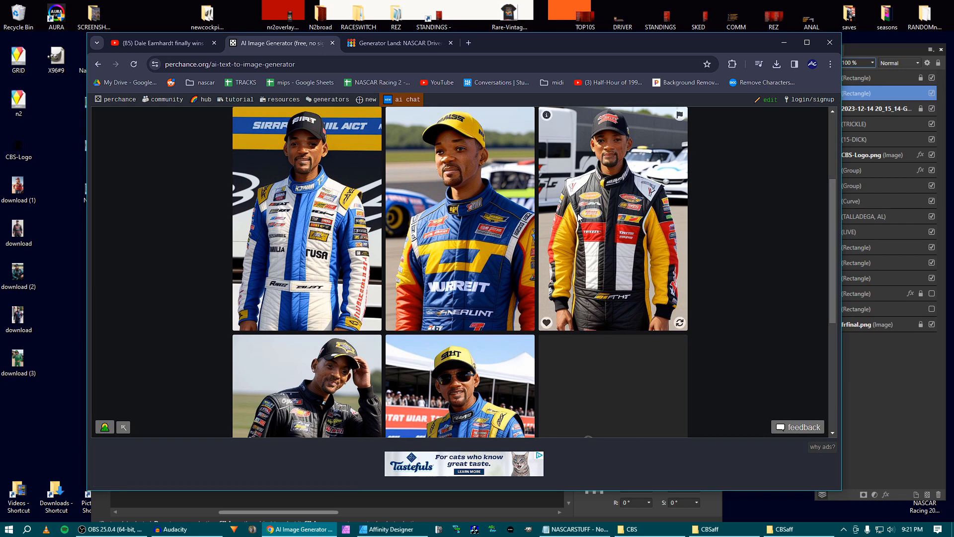
scroll(367, 257, "down", 2)
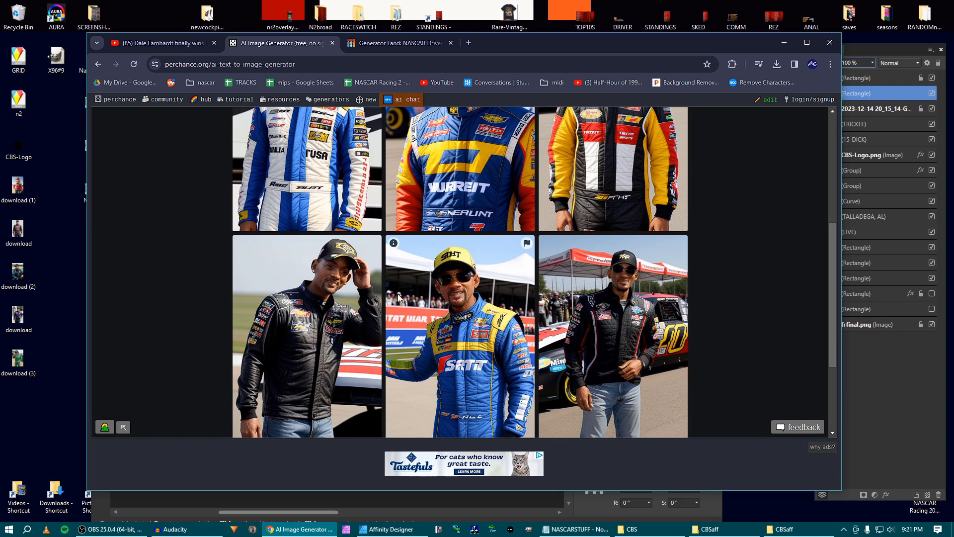
scroll(422, 305, "down", 1)
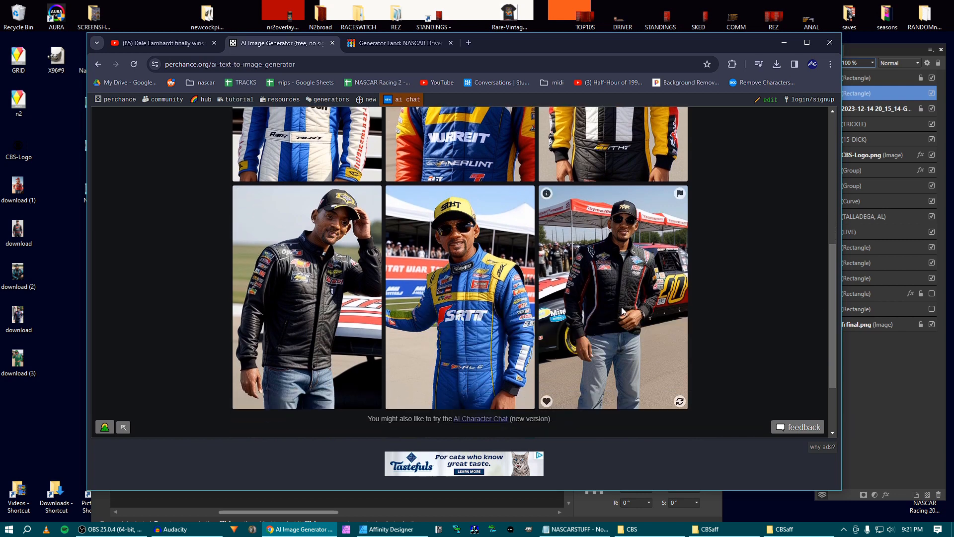
scroll(502, 300, "up", 2)
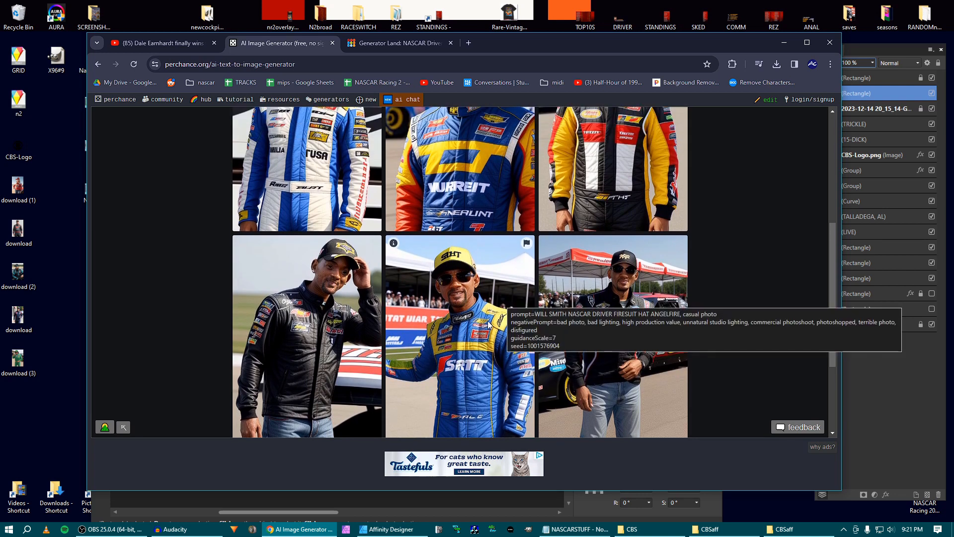
scroll(453, 323, "up", 2)
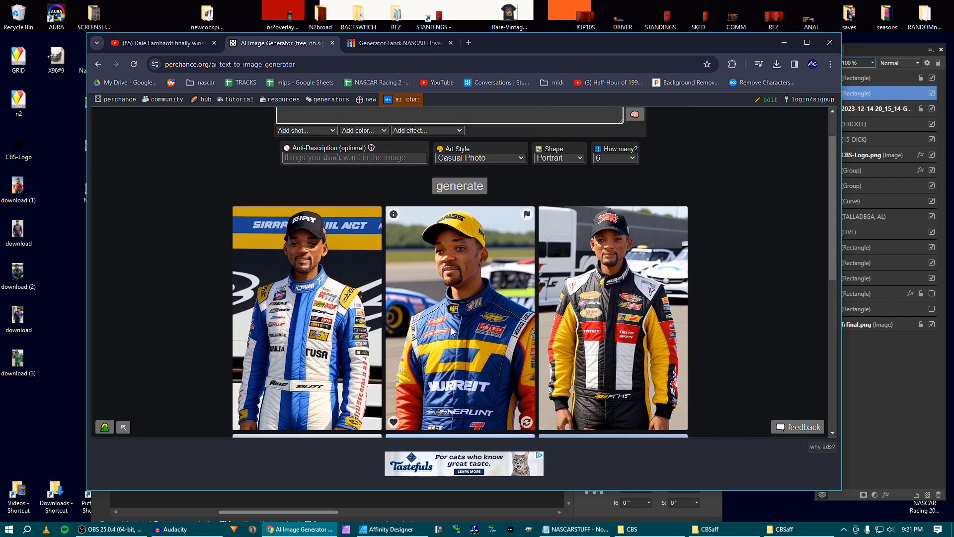
scroll(453, 326, "down", 3)
mouse_move(453, 332)
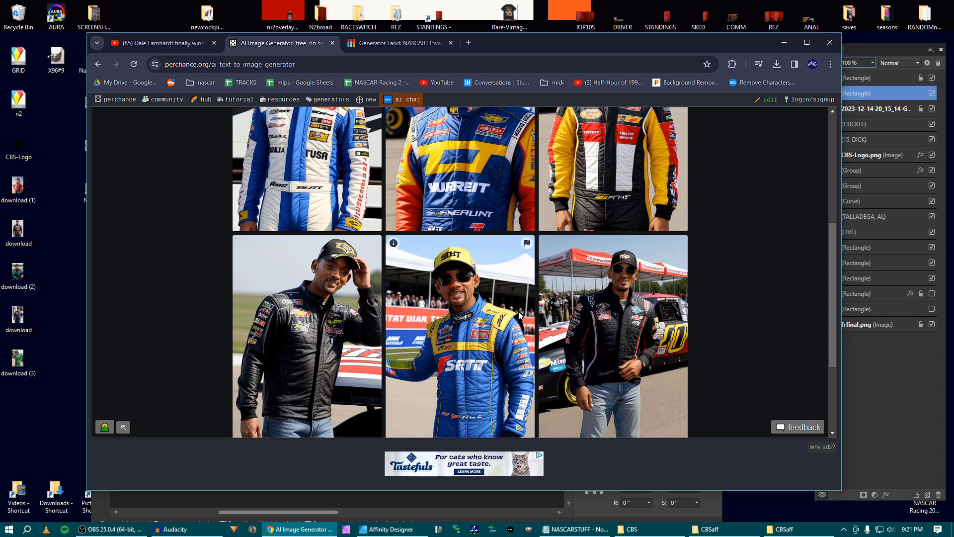
scroll(478, 303, "down", 1)
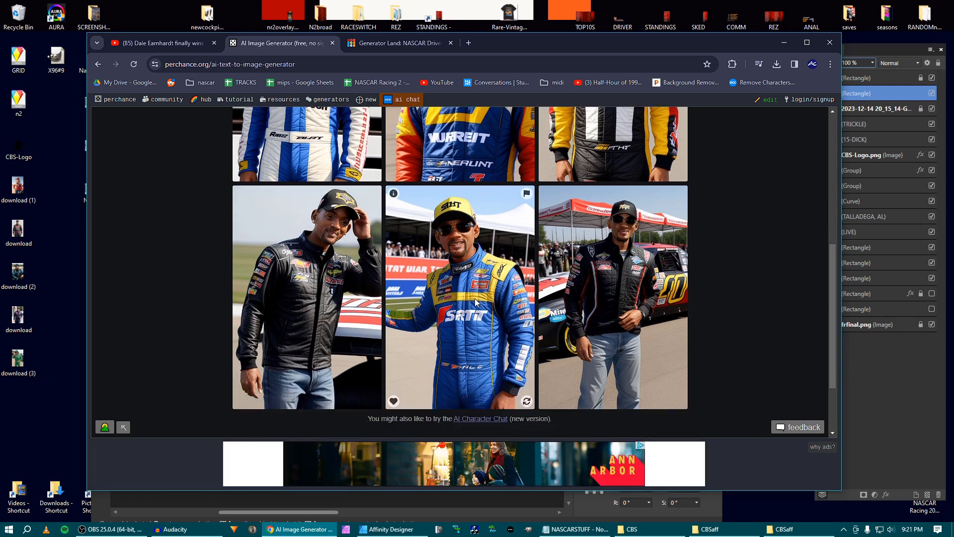
scroll(467, 295, "up", 1)
scroll(467, 295, "down", 1)
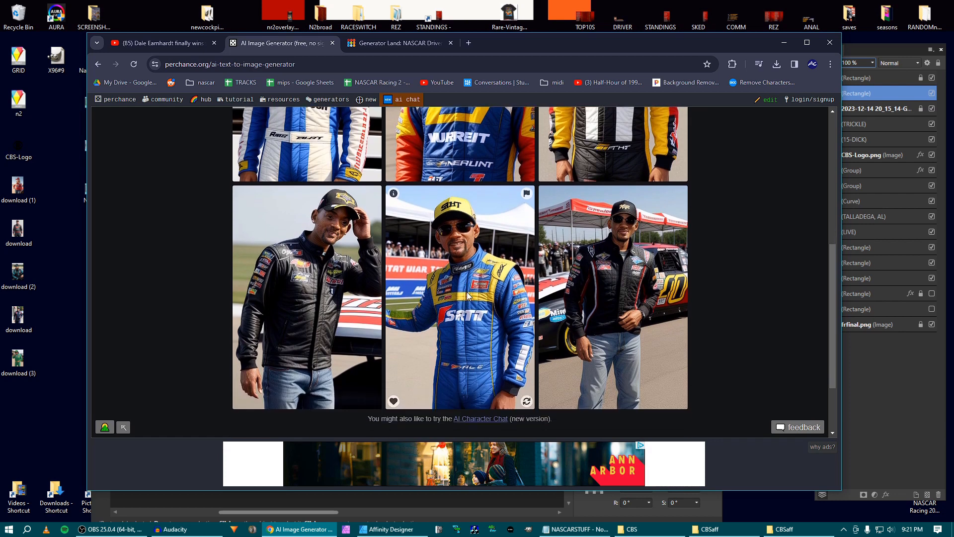
Open the portrait with the blue-and-yellow firesuit and yellow cap in a new tab and save it as an image file.
right_click(452, 273)
left_click(477, 280)
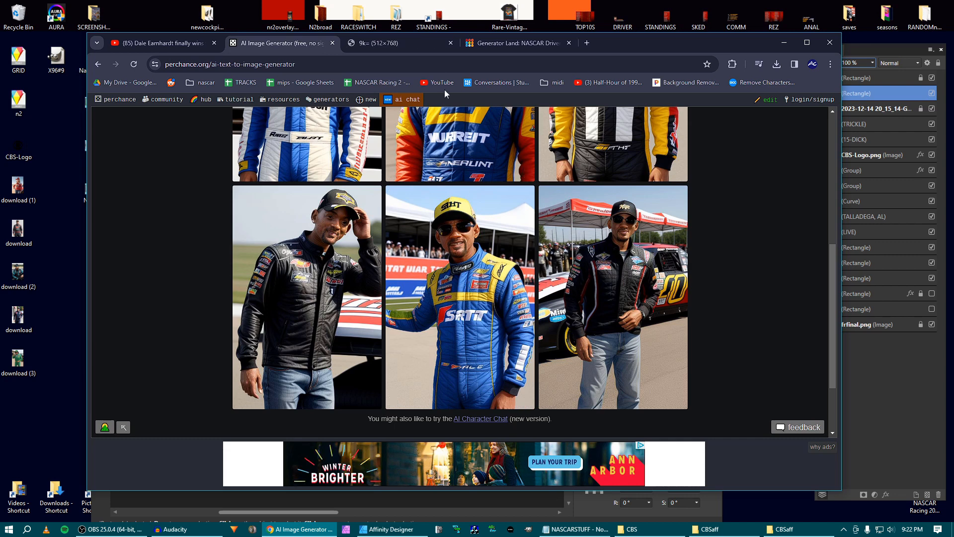
left_click(420, 45)
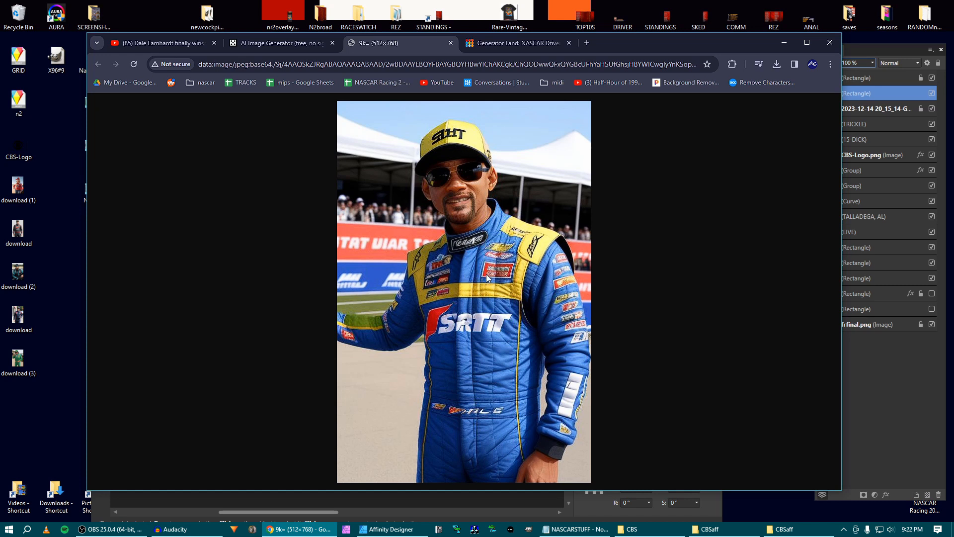
right_click(455, 265)
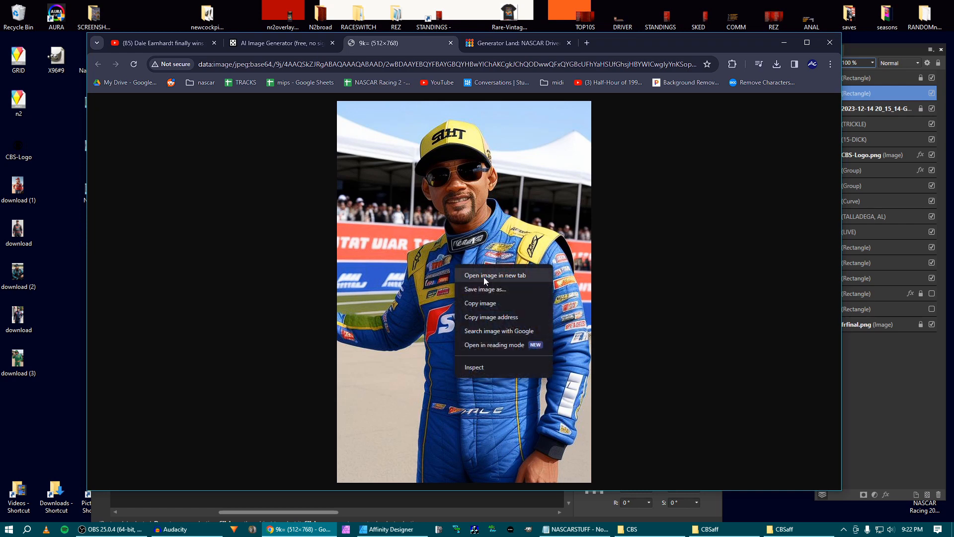
left_click(497, 293)
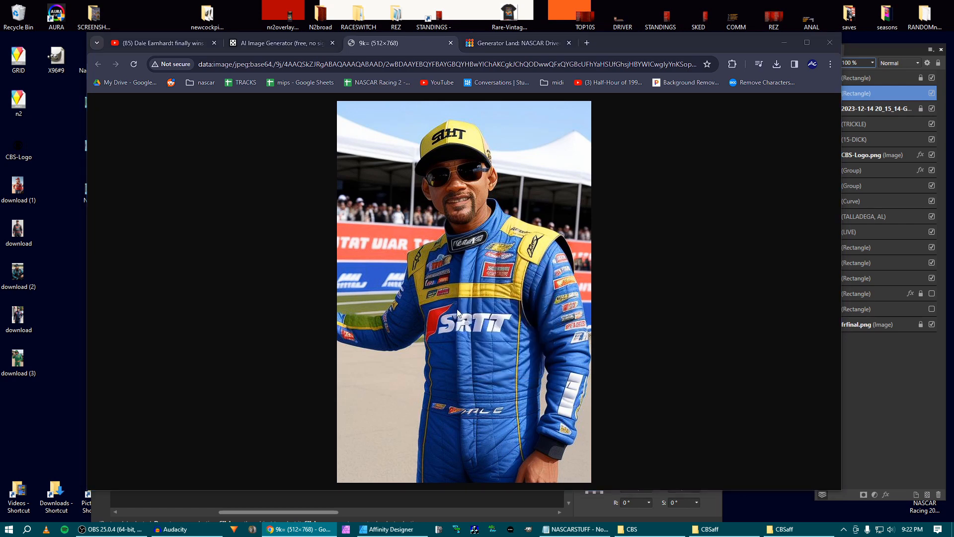
left_click(462, 285)
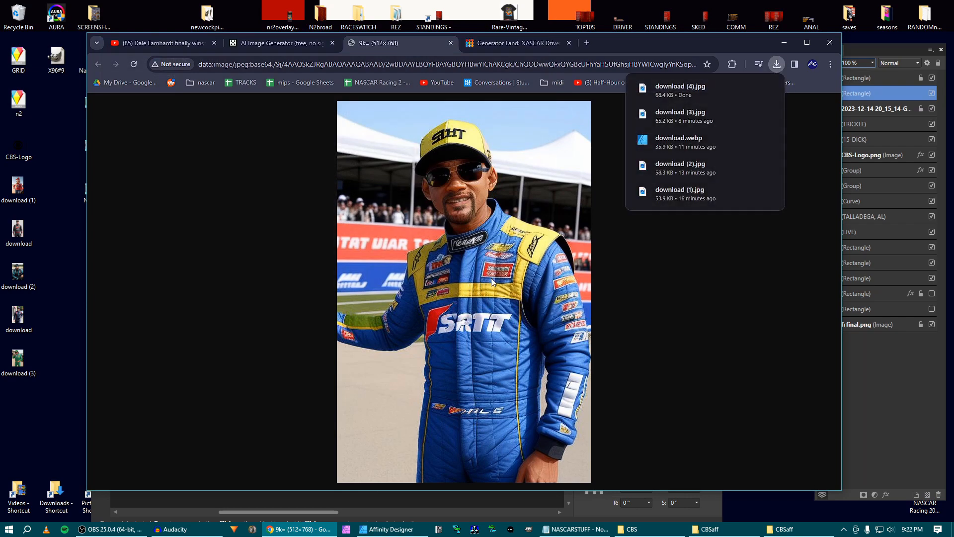
Close the driver name generator page and switch to the starting-grid document in Affinity Designer.
left_click(507, 43)
left_click(431, 41)
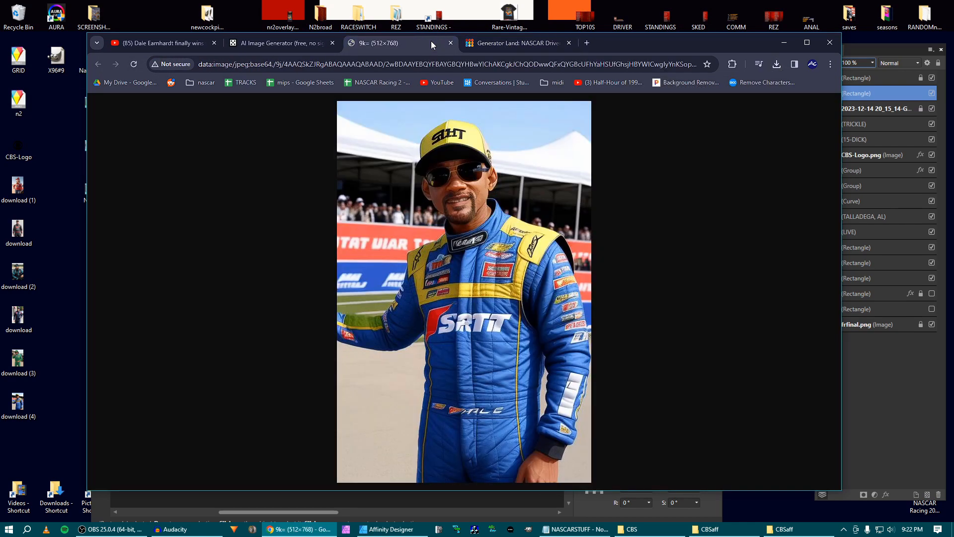
left_click(529, 42)
left_click(569, 43)
left_click(782, 43)
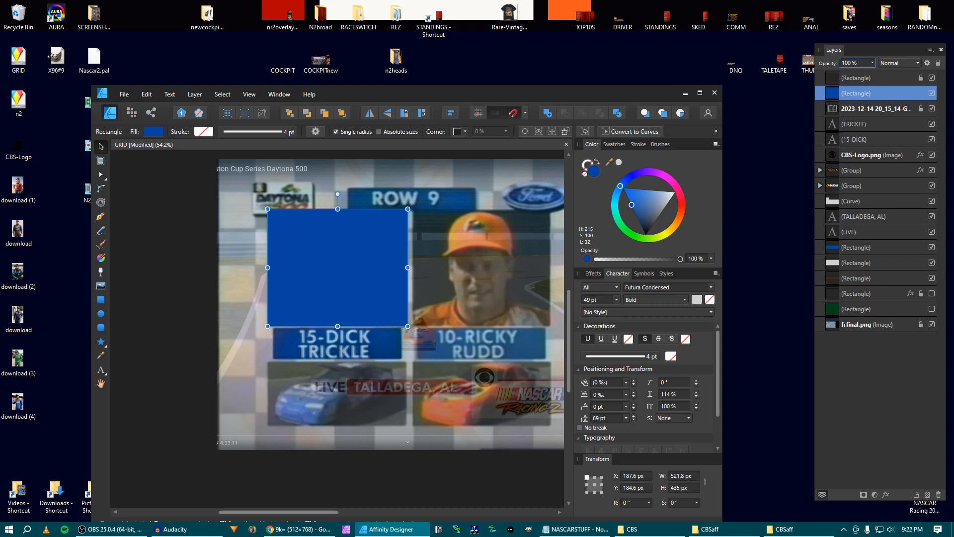
Move the reference screenshot layer directly above the blue portrait rectangle and set the screenshot's opacity to 86%.
left_click(884, 110)
left_click(885, 93)
left_click_drag(858, 109, 881, 75)
left_click(872, 60)
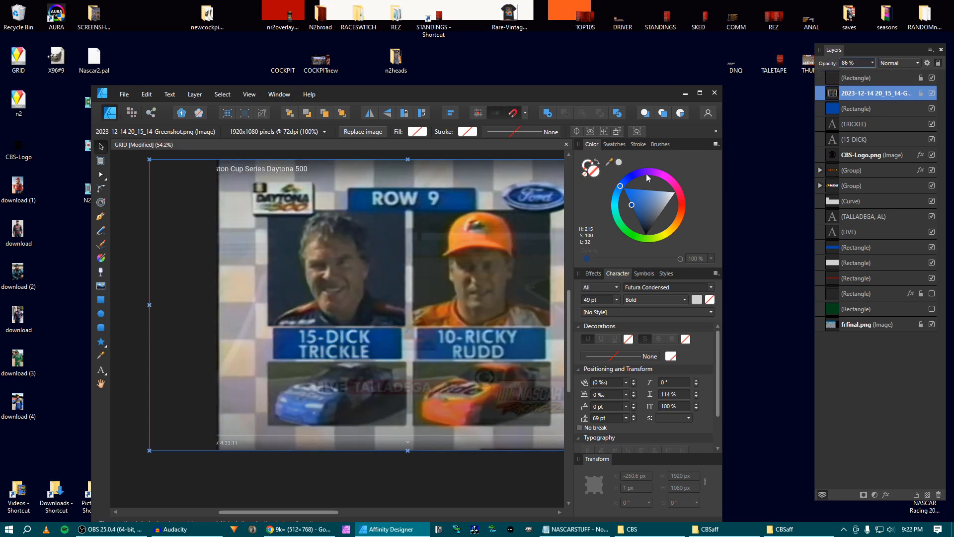
Recolour the portrait rectangle to a medium grey and reduce the reference screenshot's opacity to 59%.
left_click(381, 240)
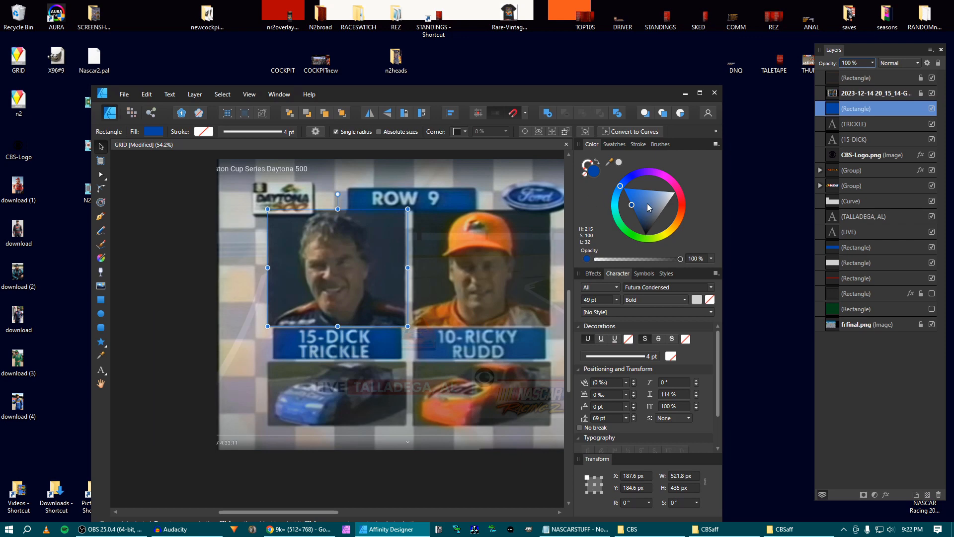
left_click_drag(647, 204, 665, 219)
left_click(867, 94)
left_click(872, 62)
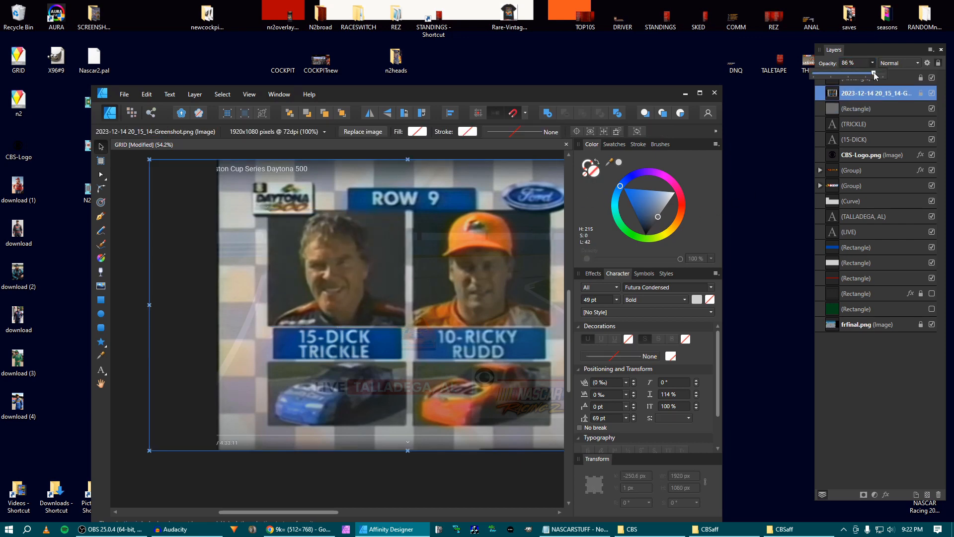
left_click_drag(874, 75, 853, 78)
Darken the portrait rectangle's fill to dark grey at 22 lightness and set the reference screenshot's opacity to 0%.
left_click(855, 108)
left_click_drag(665, 216, 657, 229)
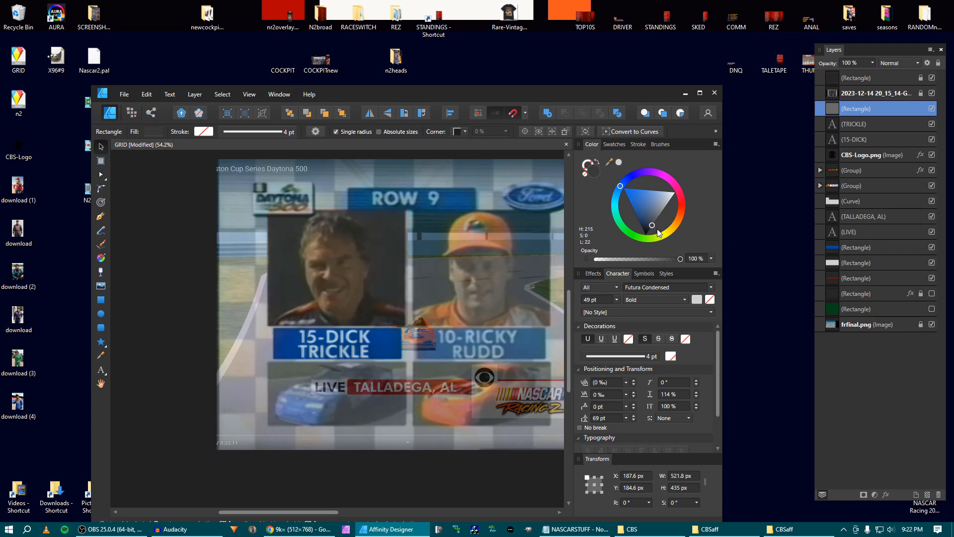
left_click(849, 93)
left_click(871, 63)
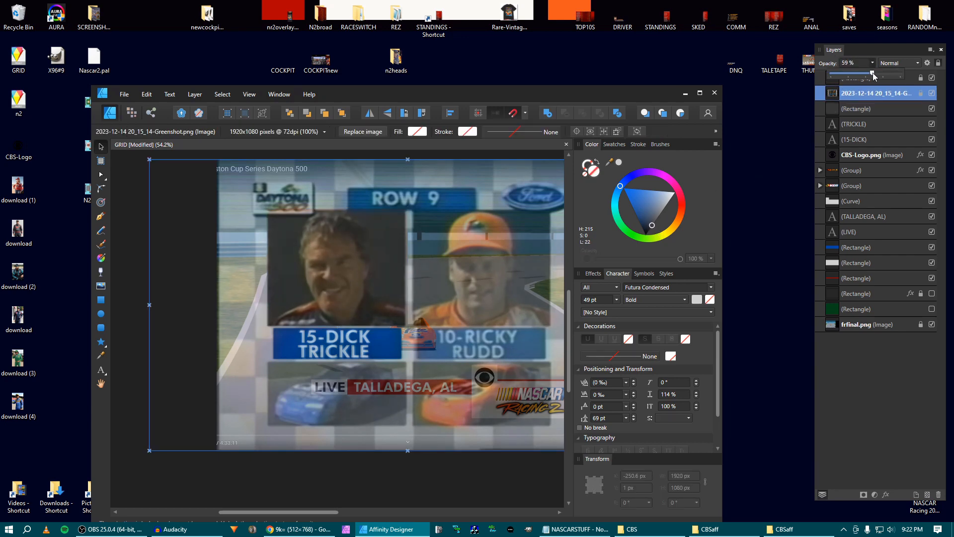
left_click_drag(873, 74, 820, 65)
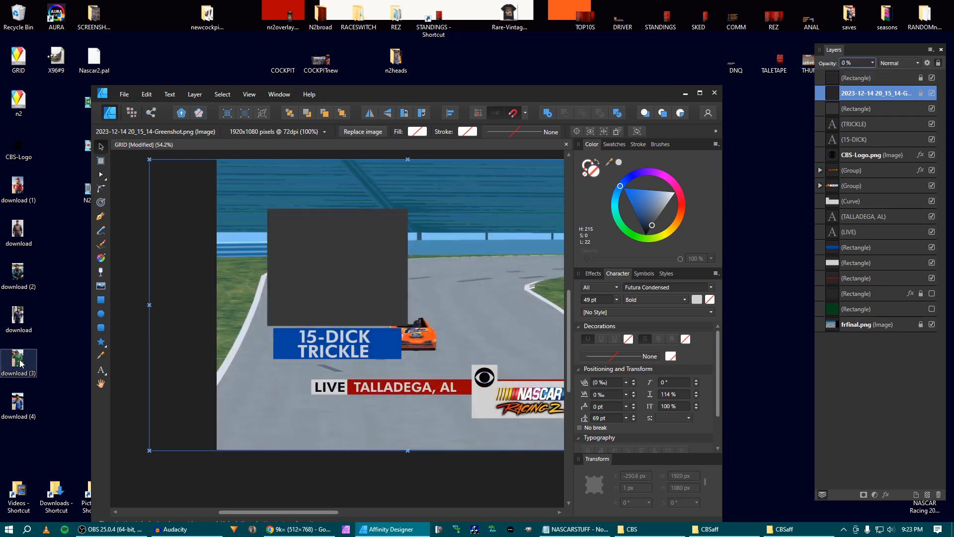
Switch to Chrome, open the Pixelcut Background Remover in a new tab and upload the green-firesuit portrait, download (3).
left_click(298, 529)
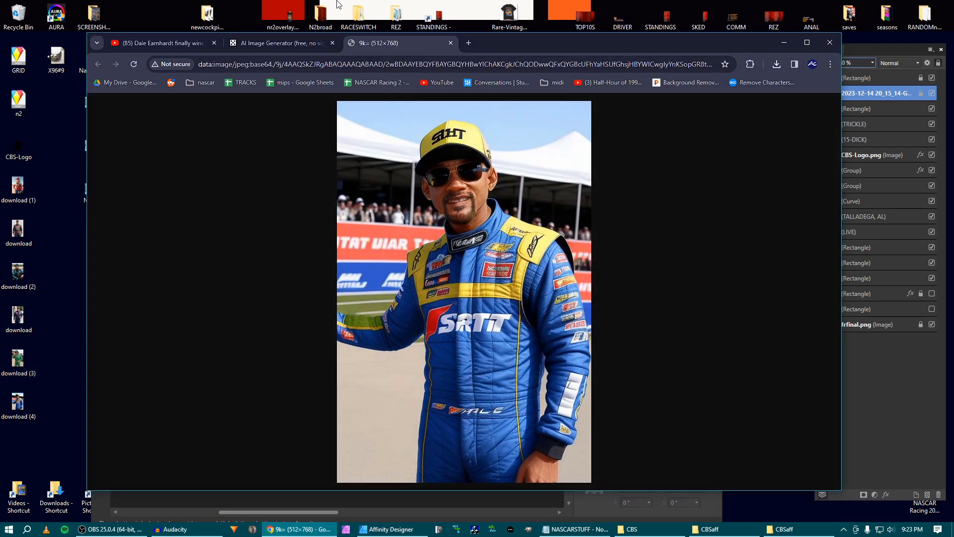
left_click(468, 43)
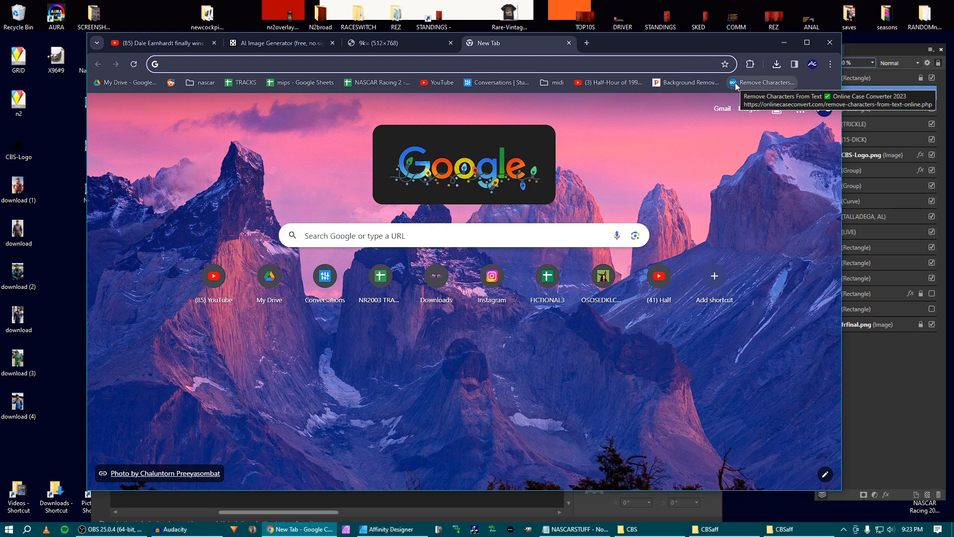
left_click(710, 84)
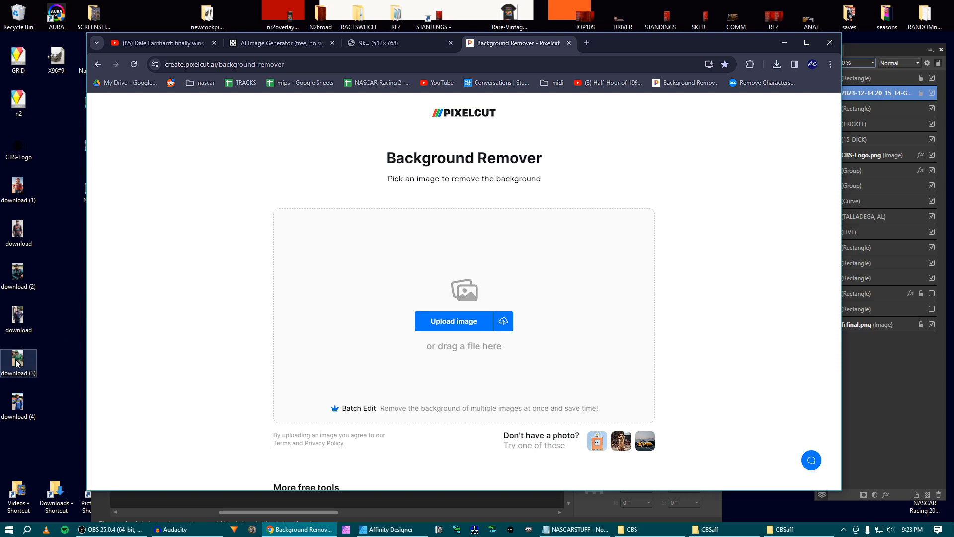
left_click_drag(17, 363, 290, 333)
left_click_drag(461, 291, 460, 291)
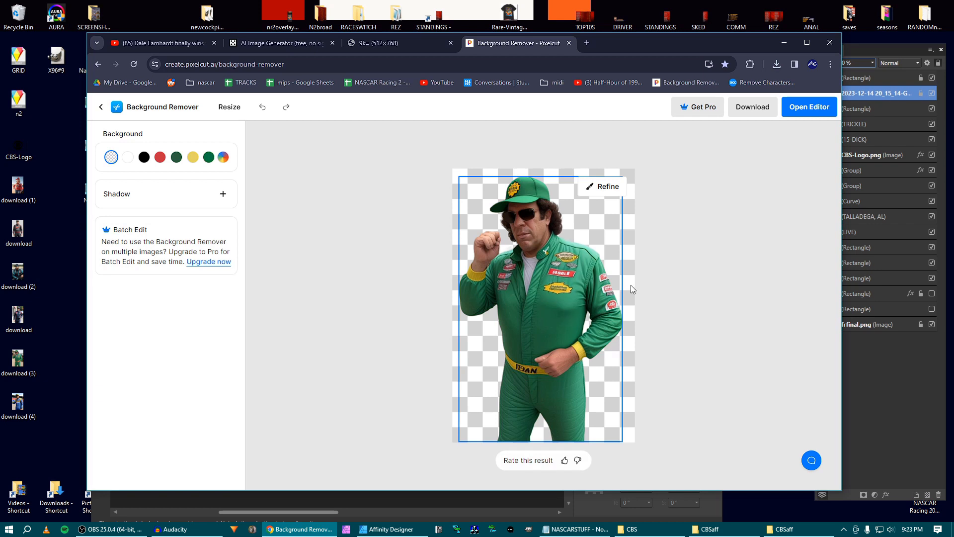
Download the background-free portrait and move download (3).png from the Downloads folder to the desktop.
left_click(751, 115)
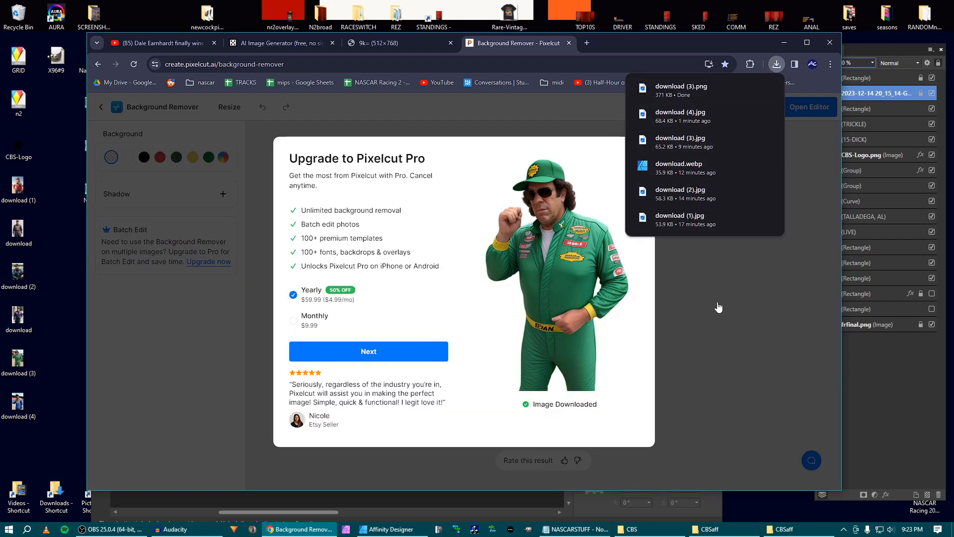
left_click(718, 307)
left_click(785, 43)
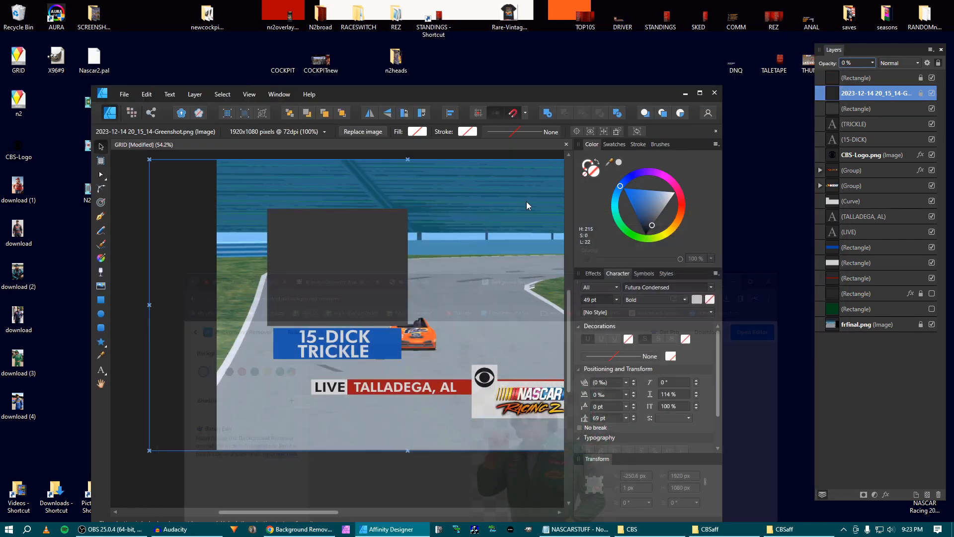
double_click(56, 494)
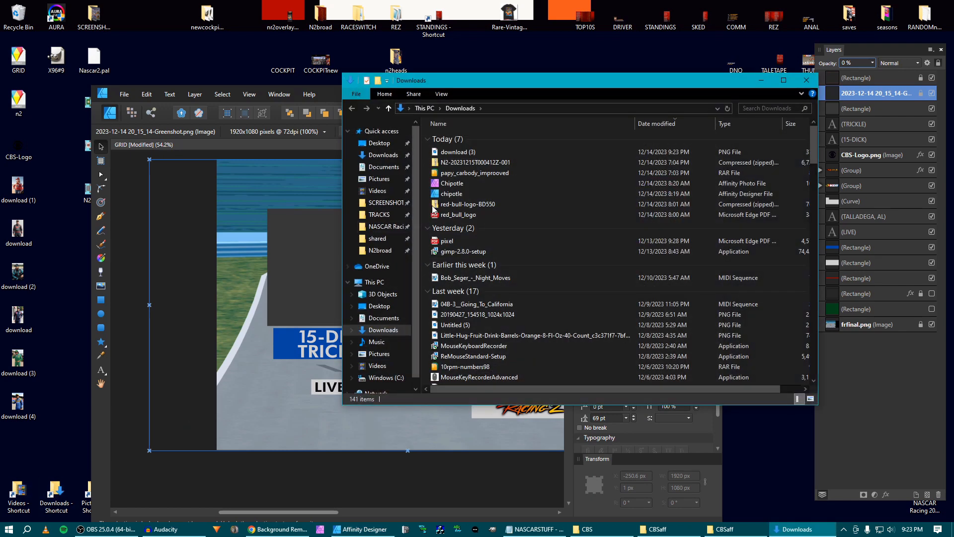
left_click_drag(457, 151, 65, 437)
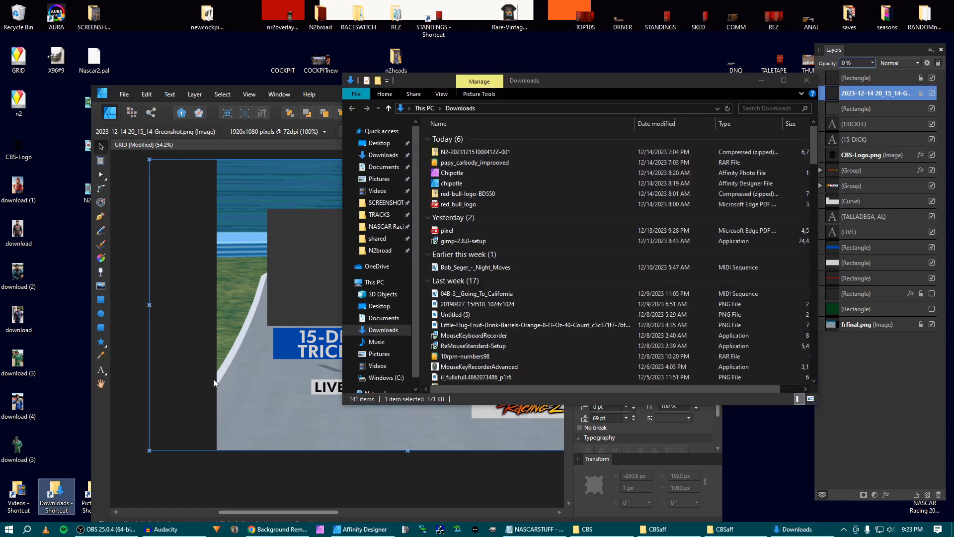
left_click(798, 84)
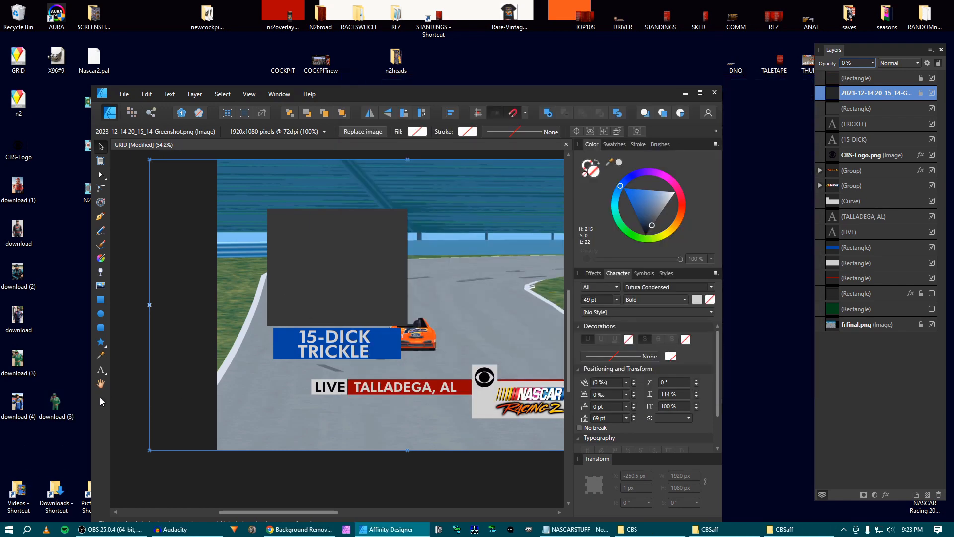
Place the green-firesuit cutout in the Affinity Designer grid document and enlarge it to about 962 × 1443 px.
left_click_drag(56, 408, 313, 269)
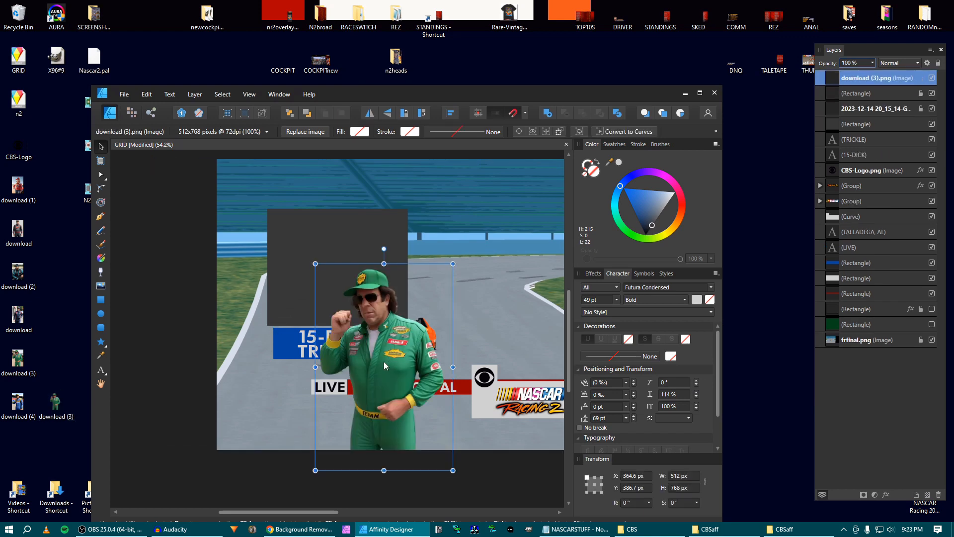
left_click_drag(384, 366, 340, 336)
left_click_drag(405, 235, 509, 191)
scroll(363, 290, "up", 1)
scroll(367, 282, "down", 1)
left_click_drag(367, 285, 357, 346)
left_click_drag(431, 247, 485, 170)
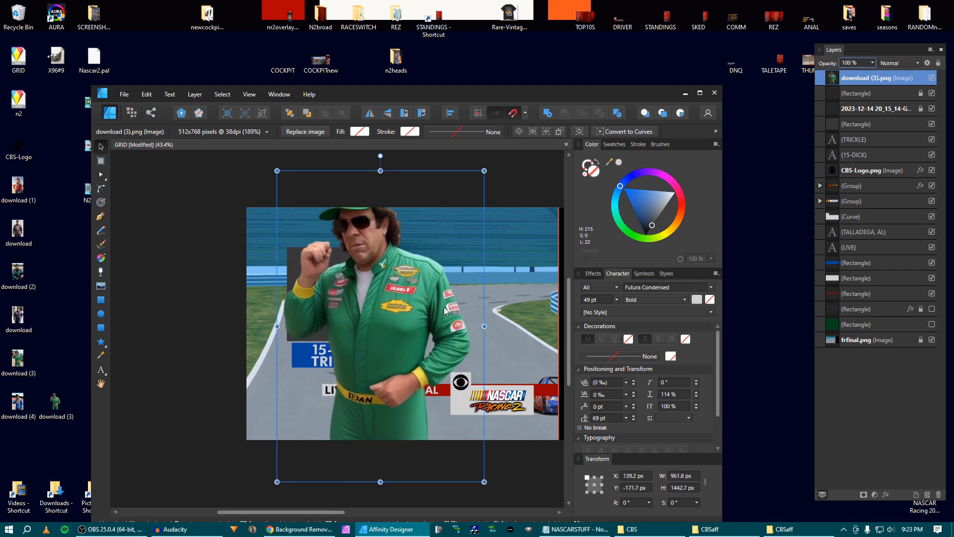
Centre the driver's head over the grey portrait rectangle and resize the cutout to about 1012 × 1518 px.
left_click_drag(392, 323, 370, 388)
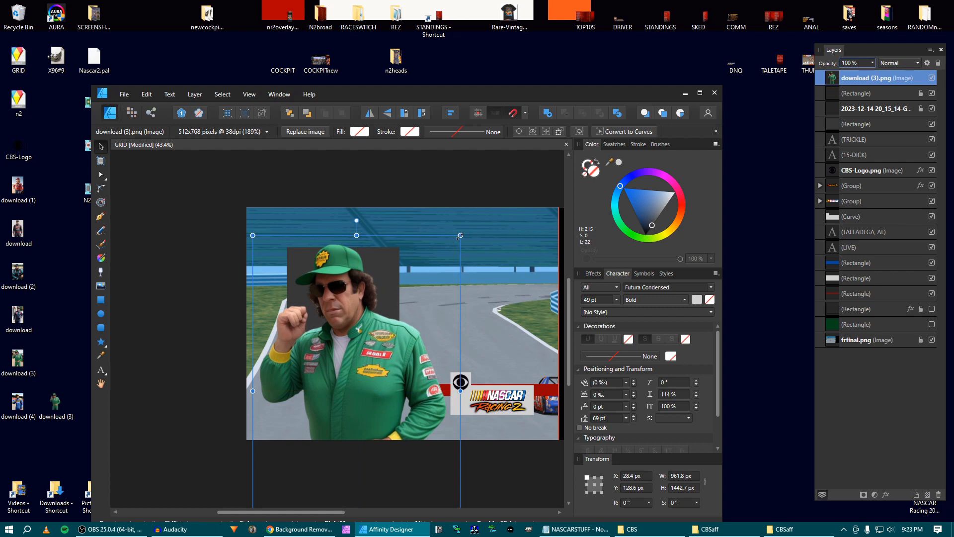
left_click_drag(460, 236, 495, 184)
left_click_drag(407, 311, 390, 355)
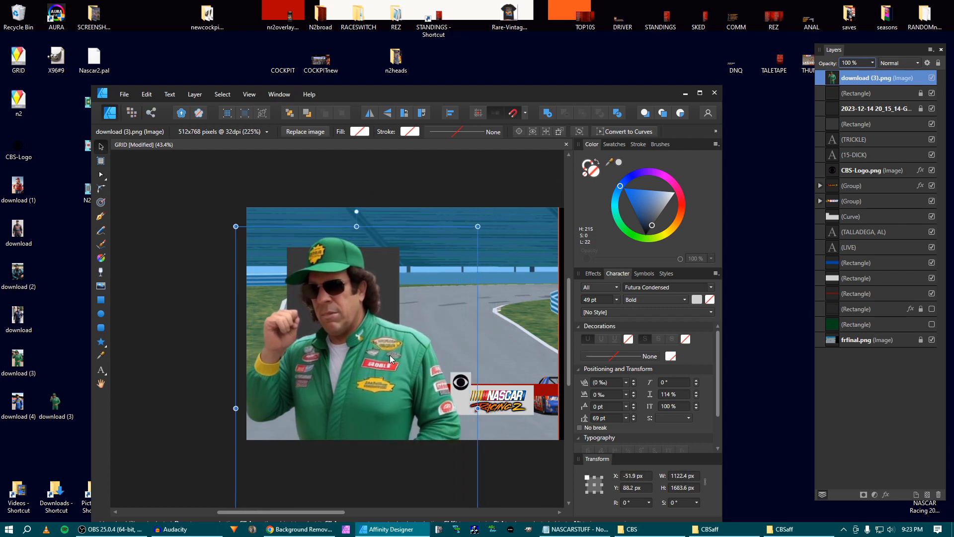
left_click_drag(478, 227, 454, 262)
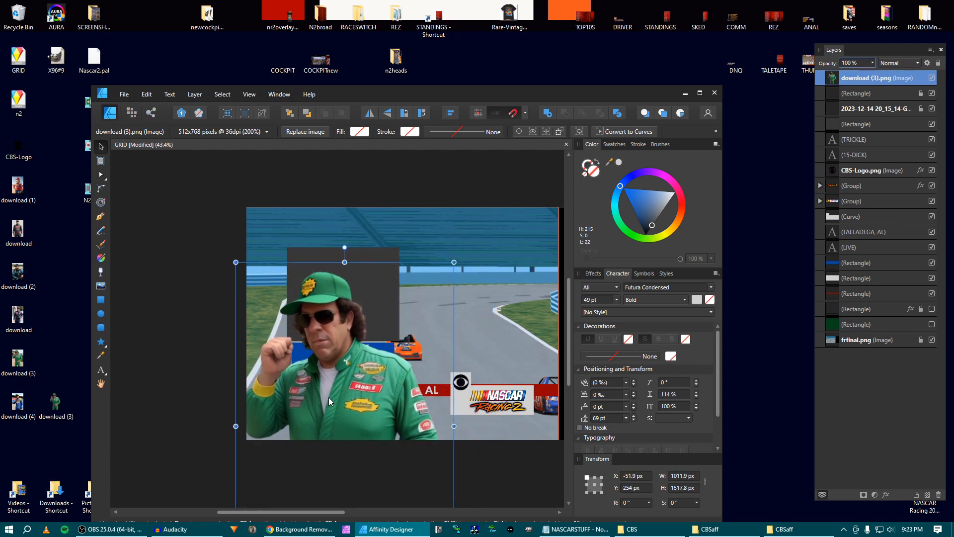
left_click_drag(329, 397, 347, 344)
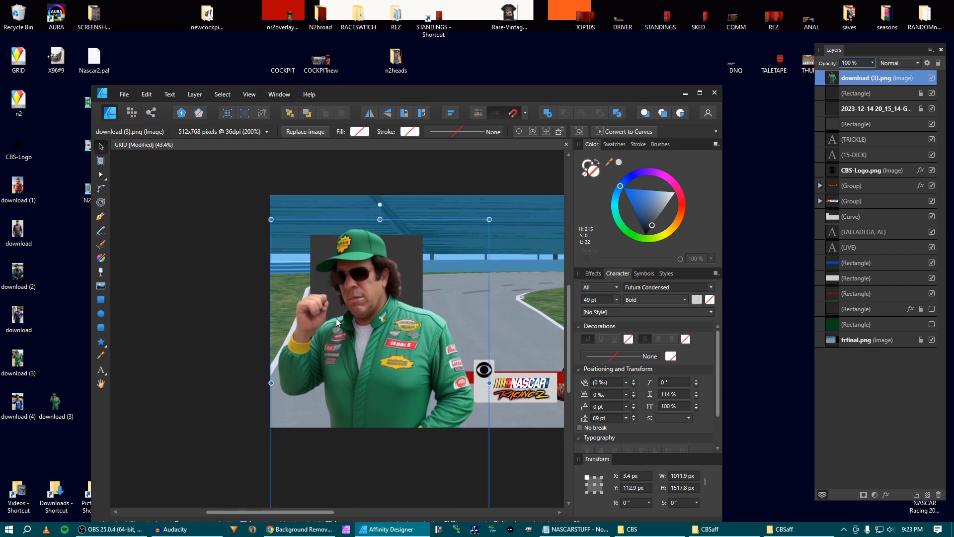
Clip the driver cutout inside the dark grey portrait rectangle by nesting its layer in the rectangle's layer.
scroll(337, 321, "up", 5)
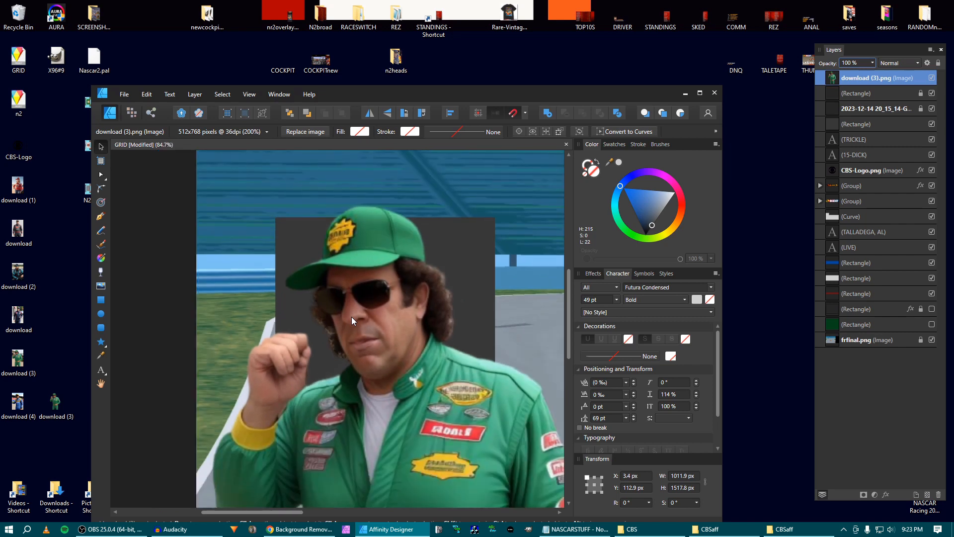
scroll(350, 318, "down", 2)
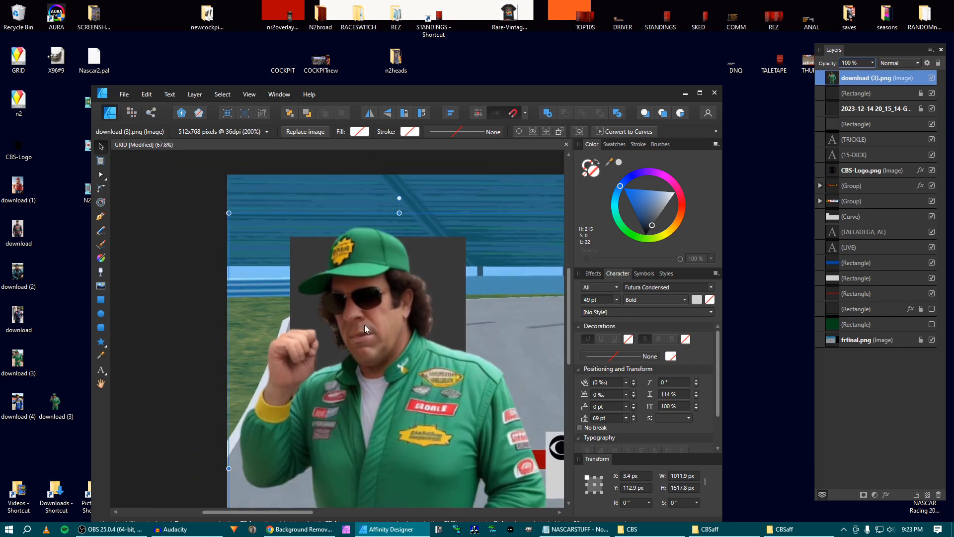
left_click_drag(839, 80, 846, 132)
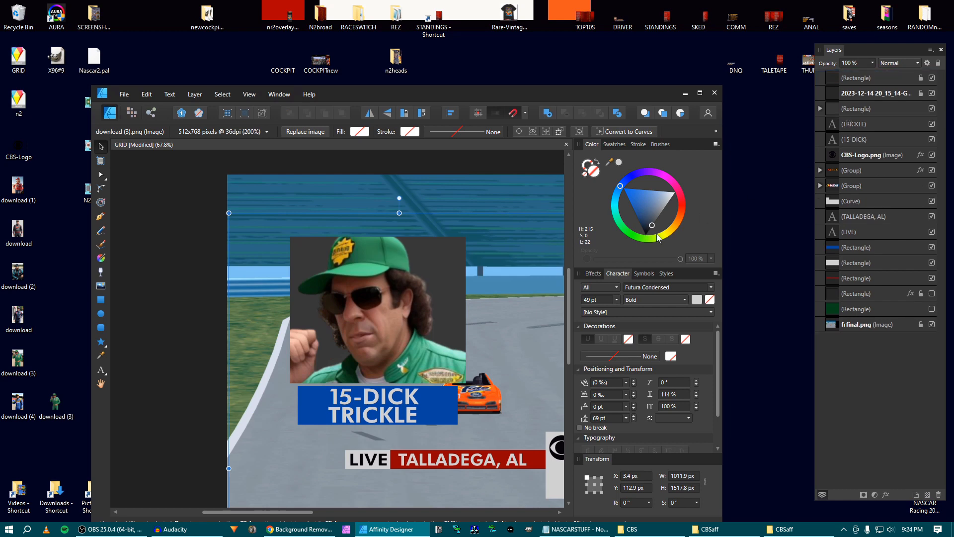
Replace the car number on the blue nameplate's first line with 46.
scroll(508, 296, "down", 3)
left_click_drag(463, 328, 396, 319)
scroll(326, 360, "up", 4)
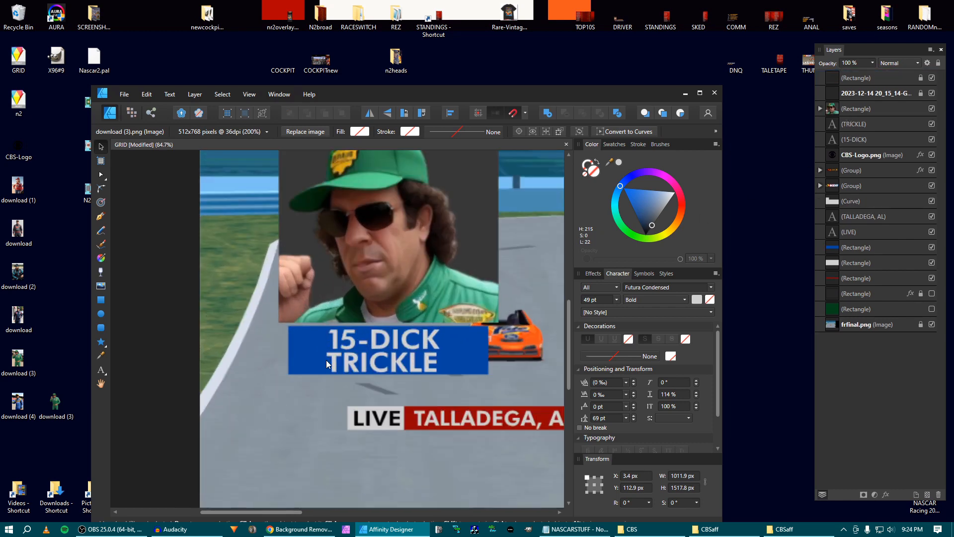
double_click(315, 337)
double_click(315, 337)
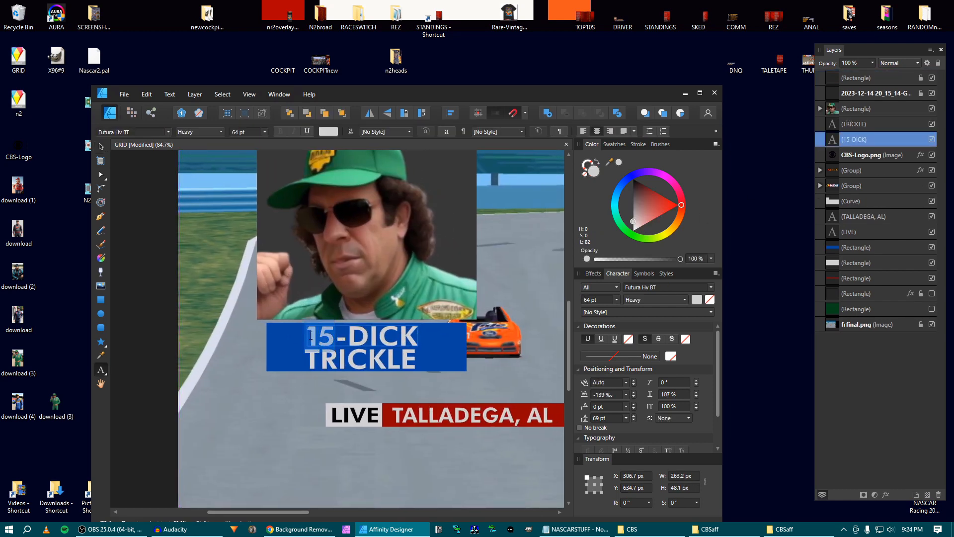
type("46")
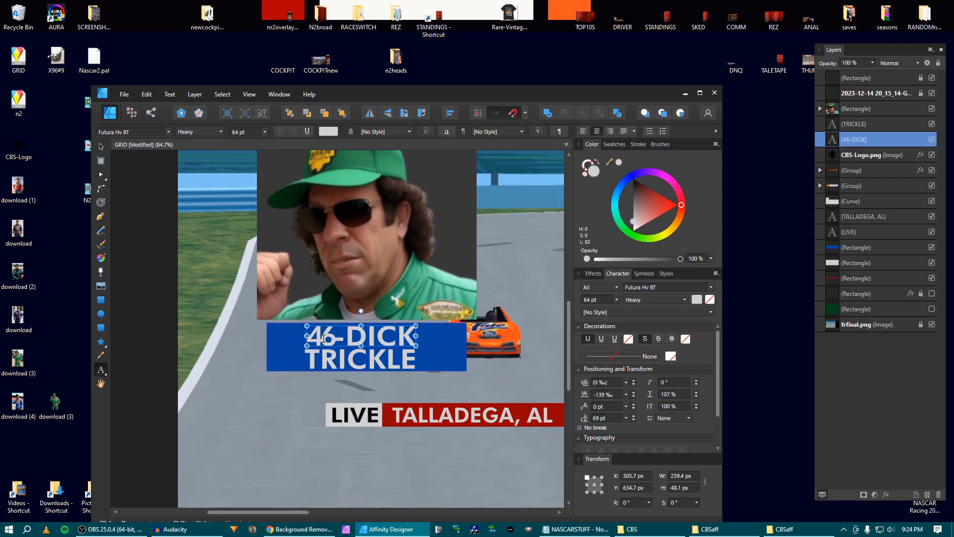
Retype the nameplate's car number as 46 ahead of the hyphen, without the tightened letter spacing.
double_click(328, 338)
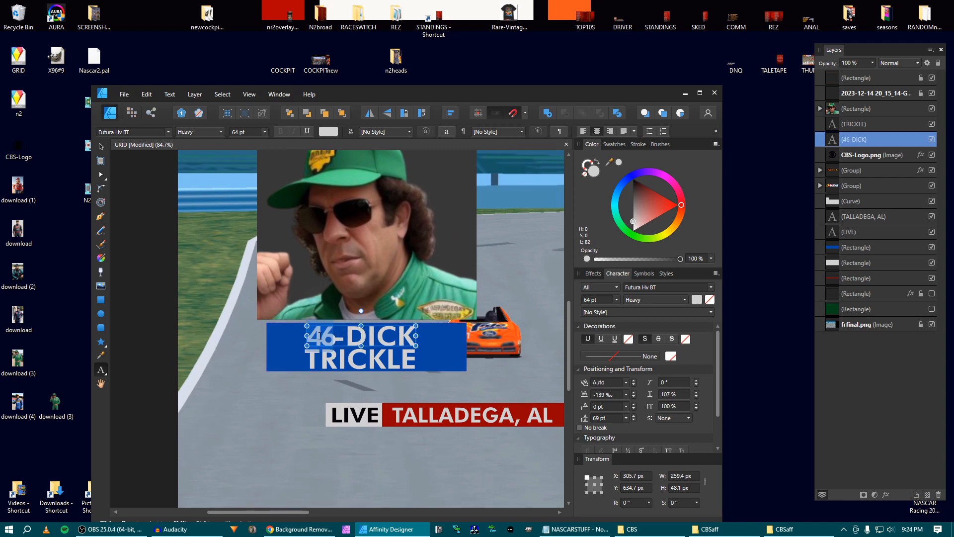
key("BackSpace")
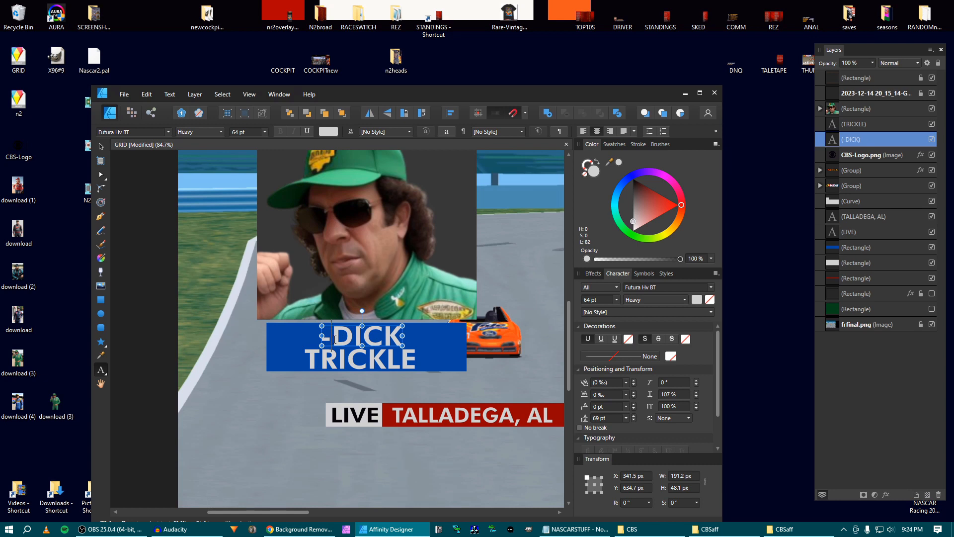
type("46")
double_click(334, 339)
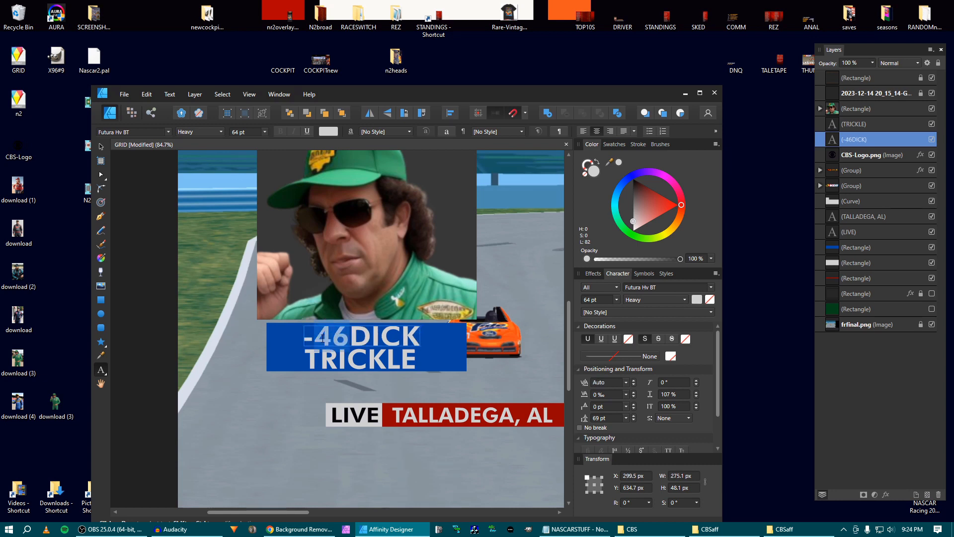
left_click_drag(323, 339, 309, 339)
key("Left")
type("46")
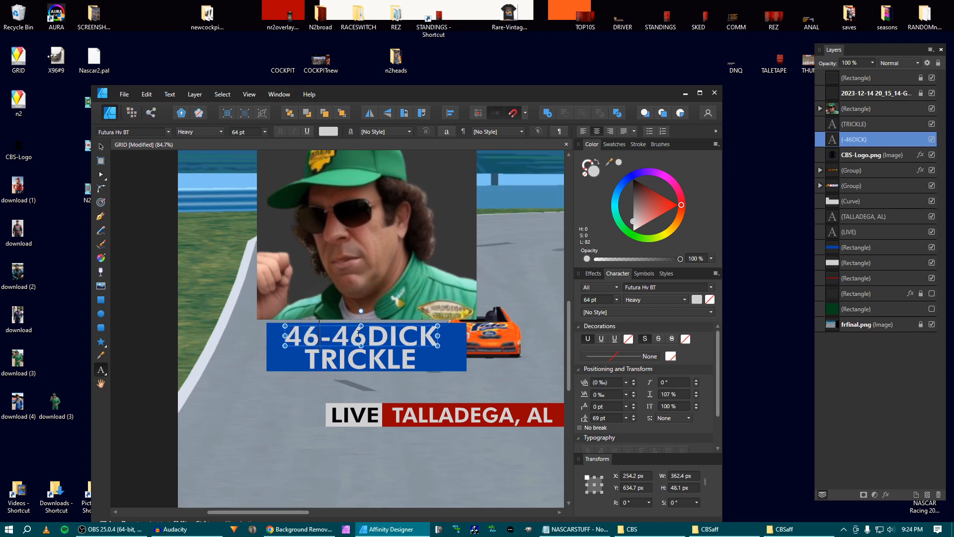
key("BackSpace")
key("BackSpace")
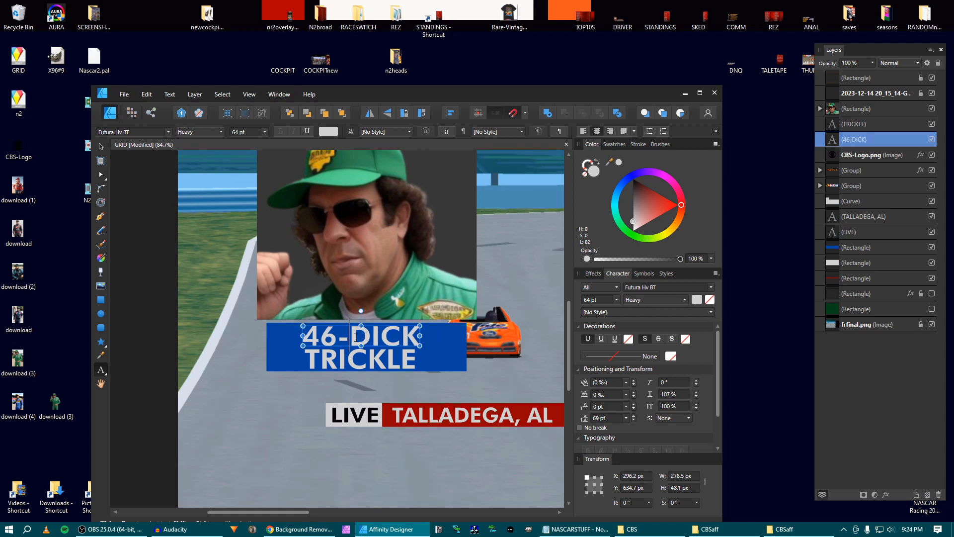
Replace the driver's name on the blue nameplate with ANDRE on the first line and THE GIANT on the second.
left_click_drag(355, 338, 422, 339)
type("ANDRE")
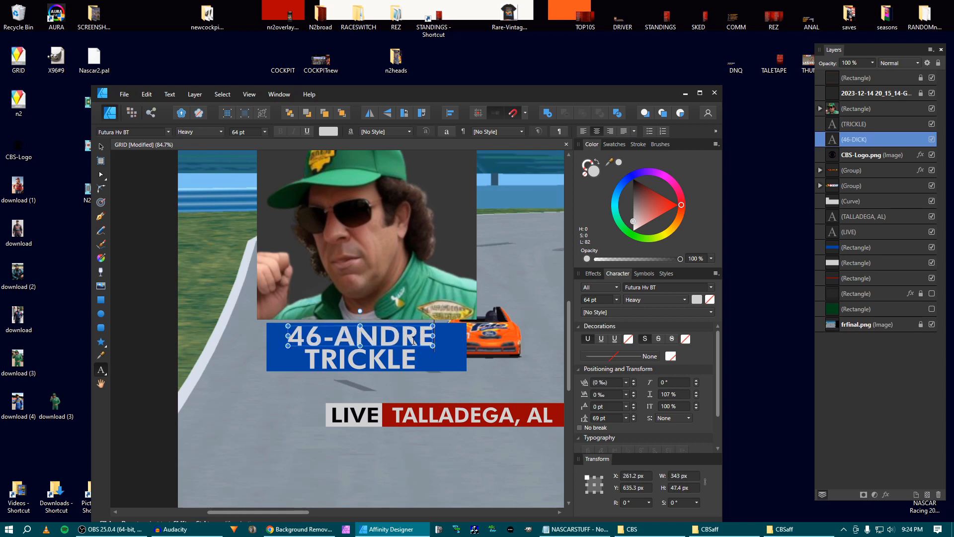
double_click(352, 359)
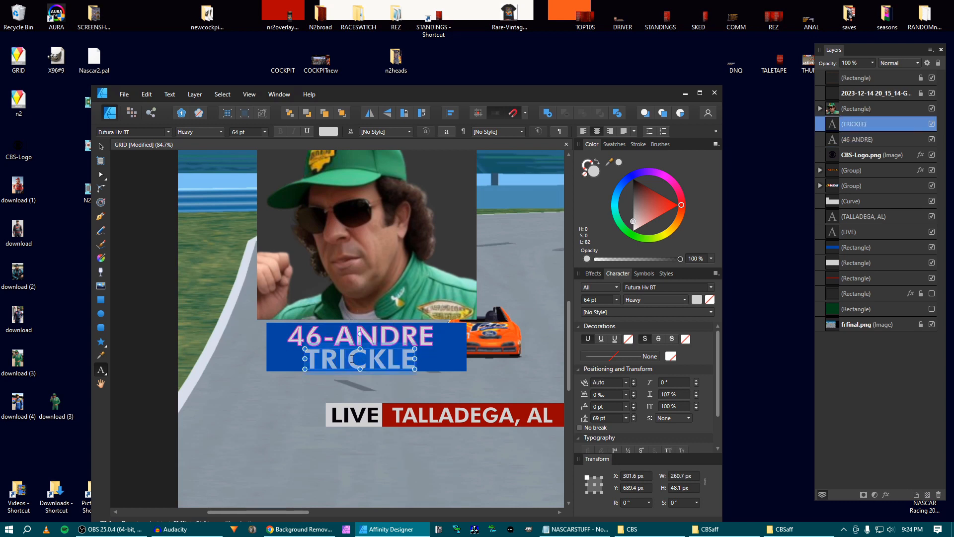
type("T")
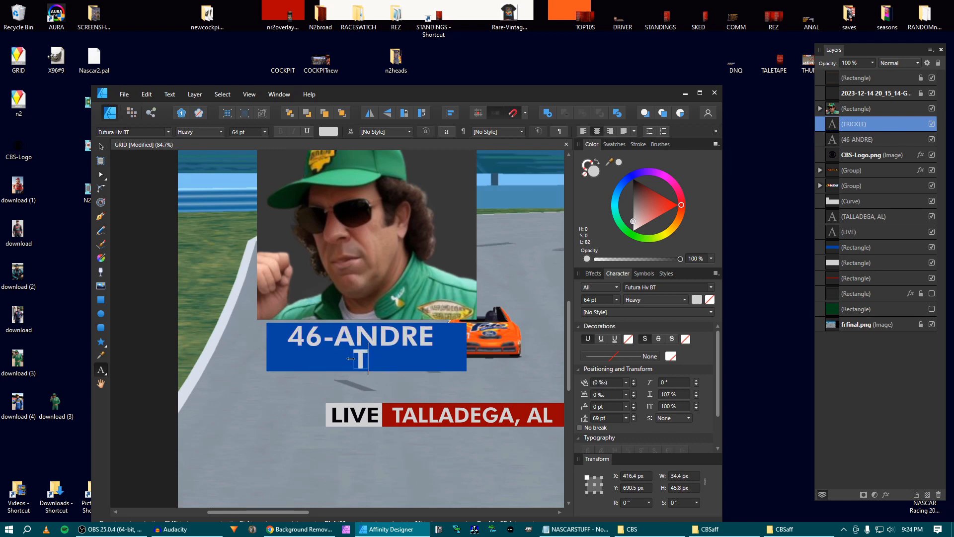
type("HE ")
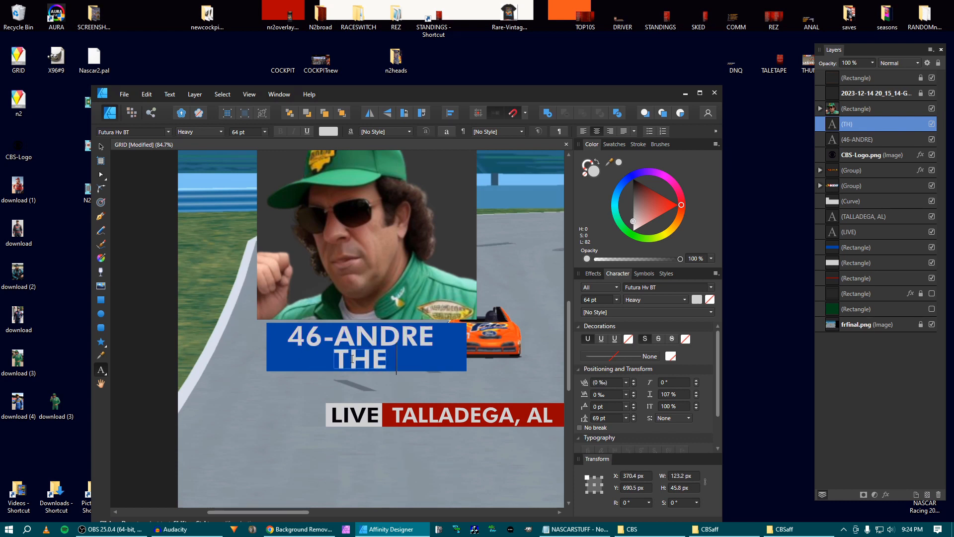
type("GIANT")
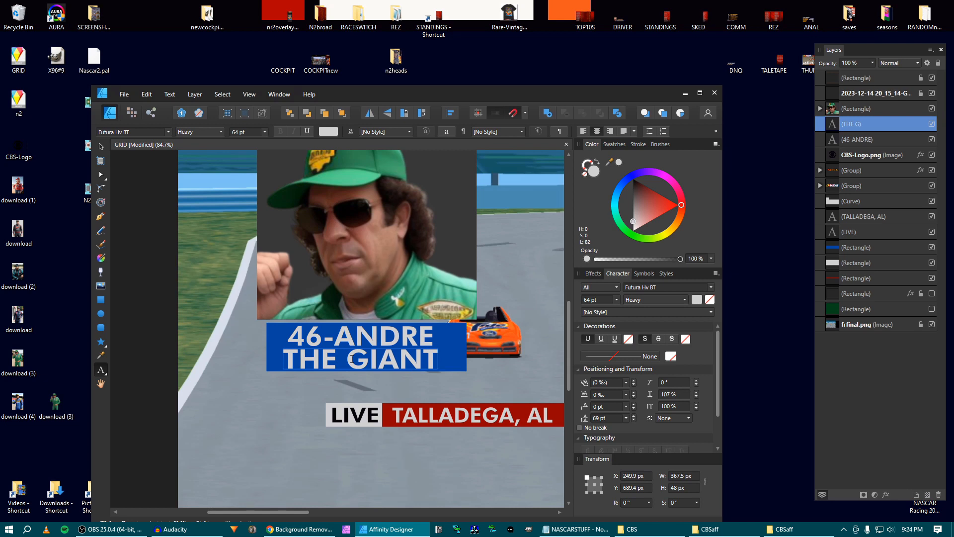
left_click(101, 147)
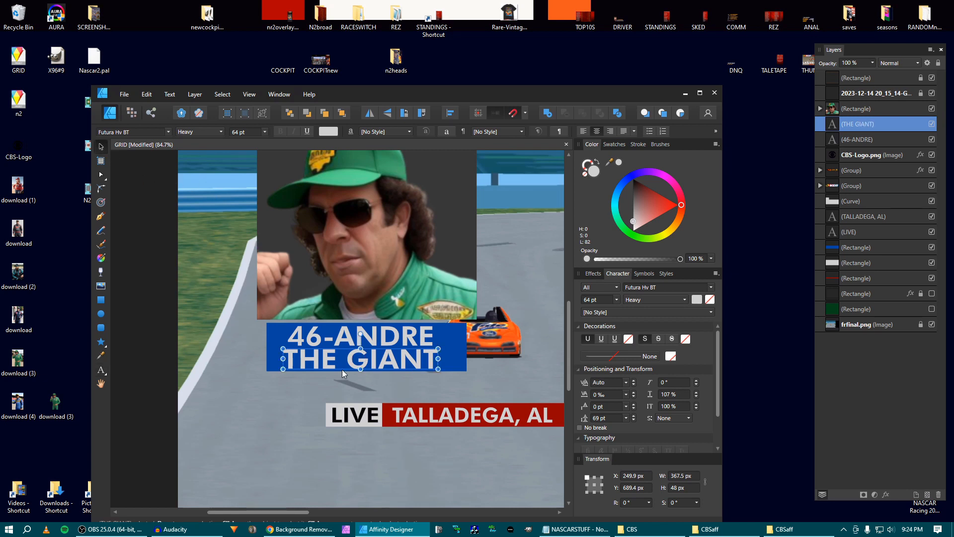
Try DALLENBACH as the second line of the blue nameplate.
key("t")
triple_click(365, 361)
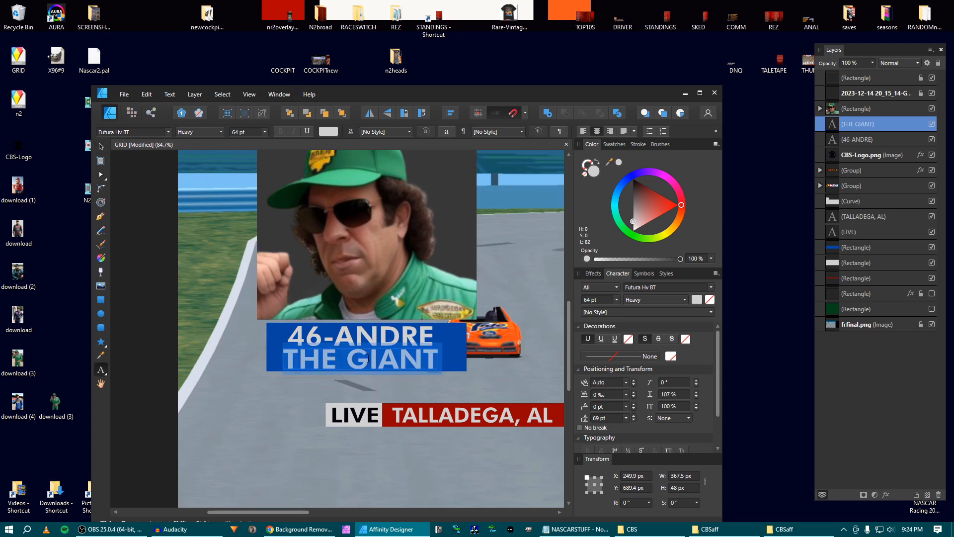
type("DALLENB")
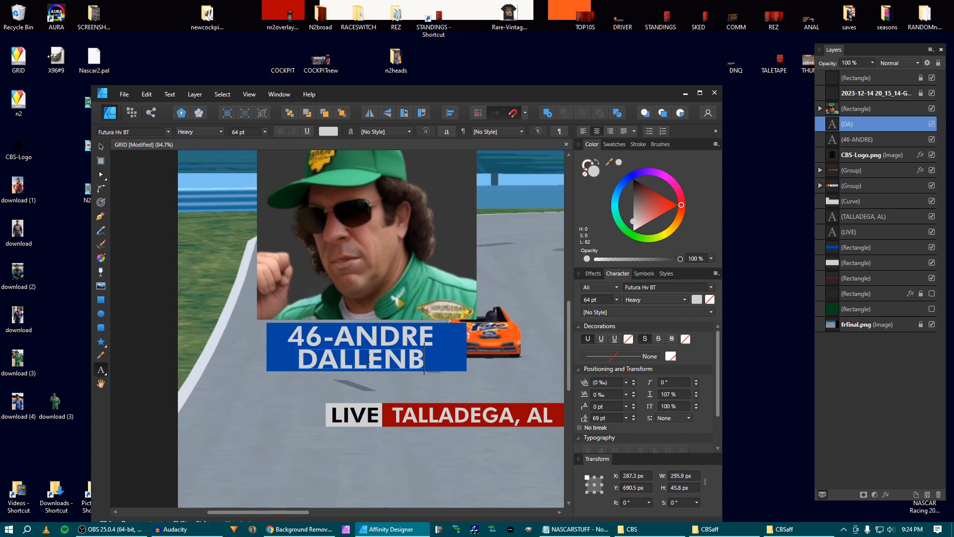
type("ACH")
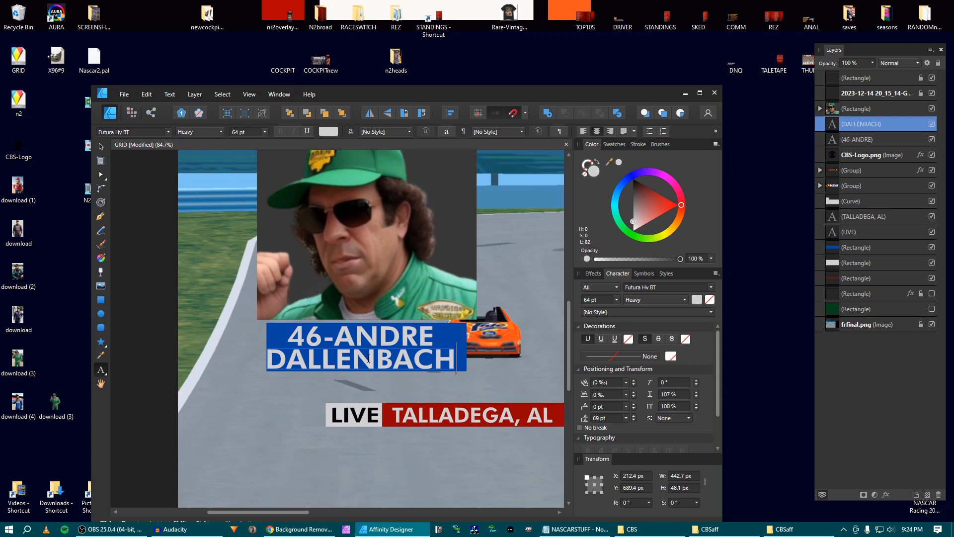
triple_click(368, 358)
type("R")
key("BackSpace")
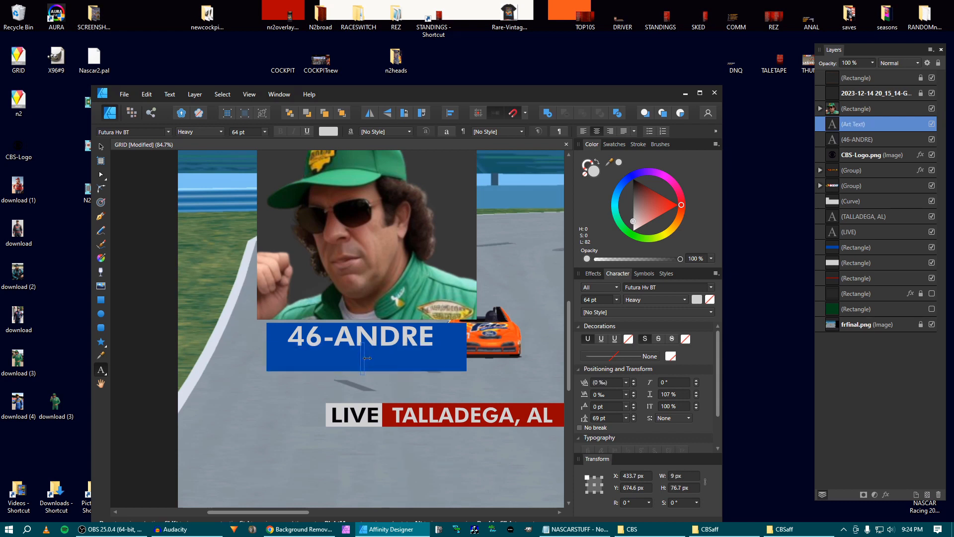
type("DALLENBAH")
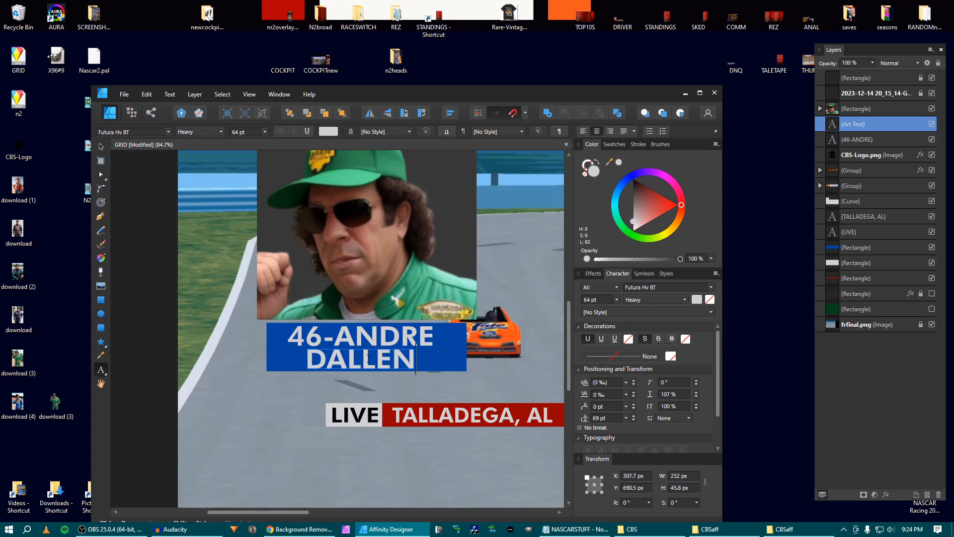
key("BackSpace")
type("CH")
Try EARNHARDT as the nameplate's second line in place of the surname just entered.
key("BackSpace")
key("BackSpace")
key("BackSpace")
key("BackSpace")
key("BackSpace")
key("BackSpace")
key("BackSpace")
key("BackSpace")
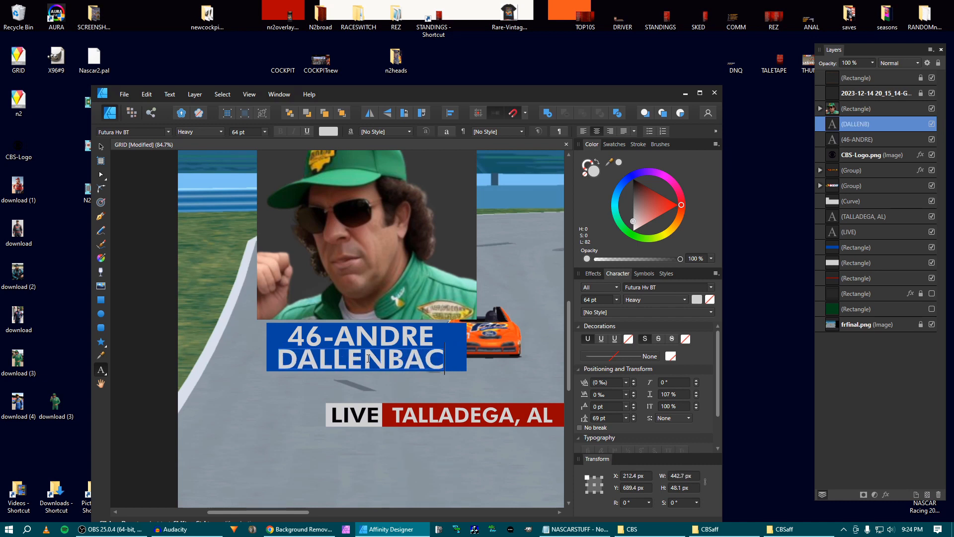
key("BackSpace")
key("BackSpace")
type("EARNHARDT")
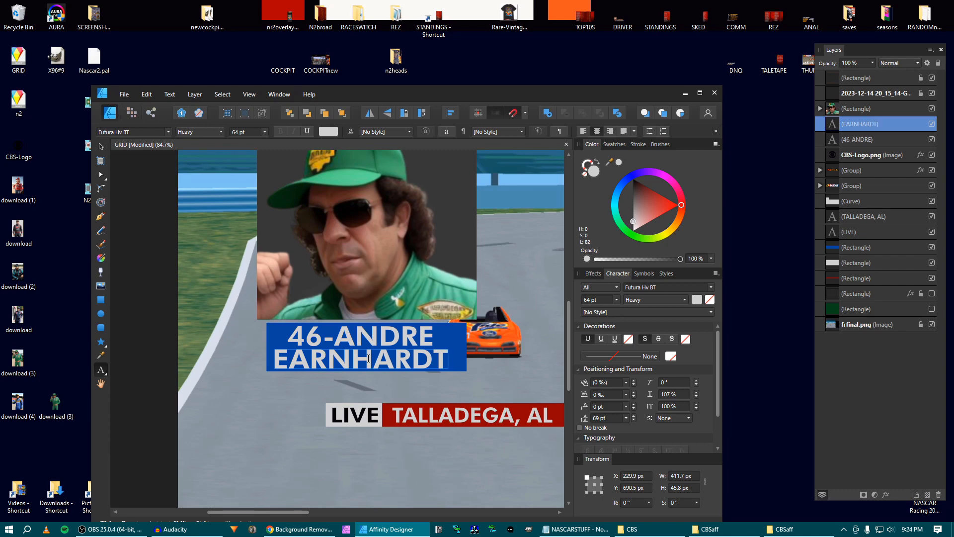
Change the nameplate's second line back to THE GIANT and finish the text editing.
double_click(368, 358)
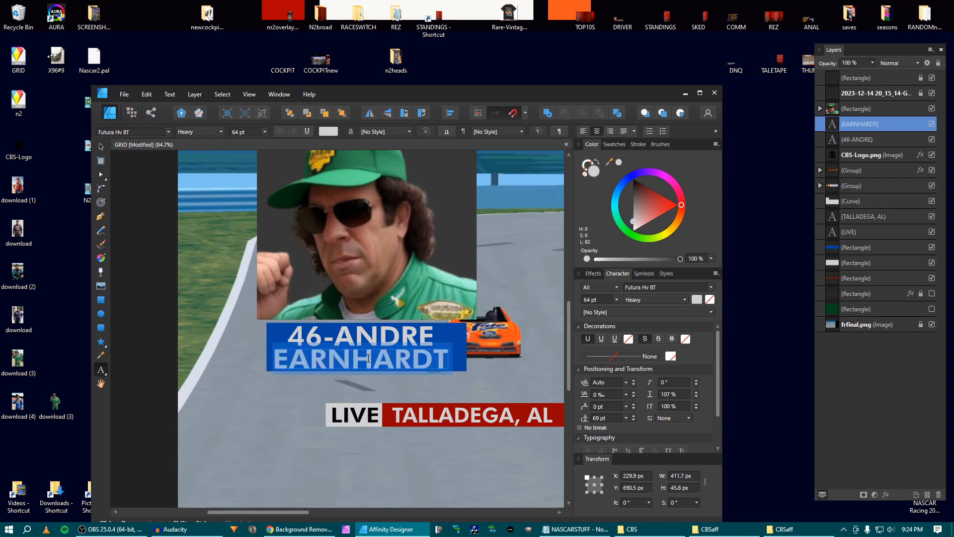
type("THE GIANT")
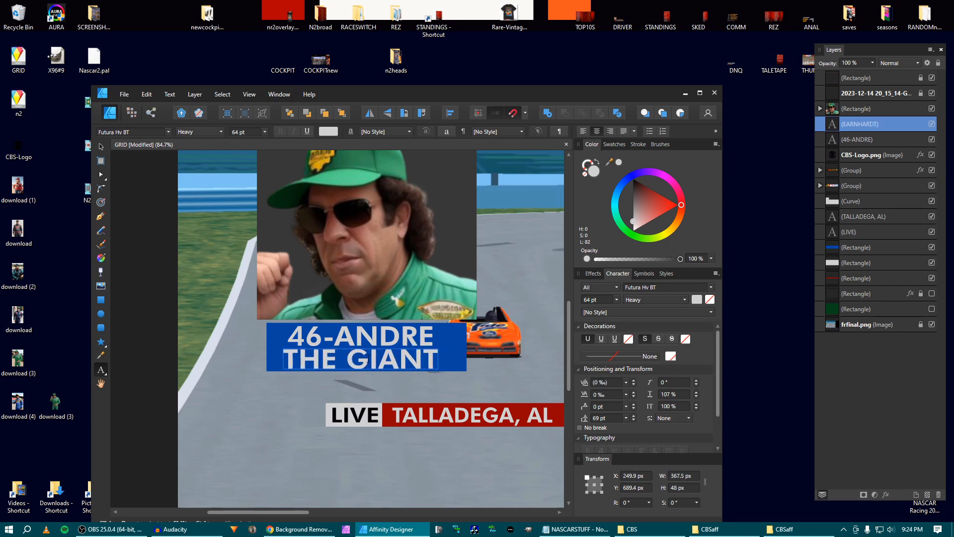
key("Escape")
Set the locked Greenshot reference image's opacity to 100% and view its full ROW 9 starting-grid layout.
scroll(224, 267, "down", 5)
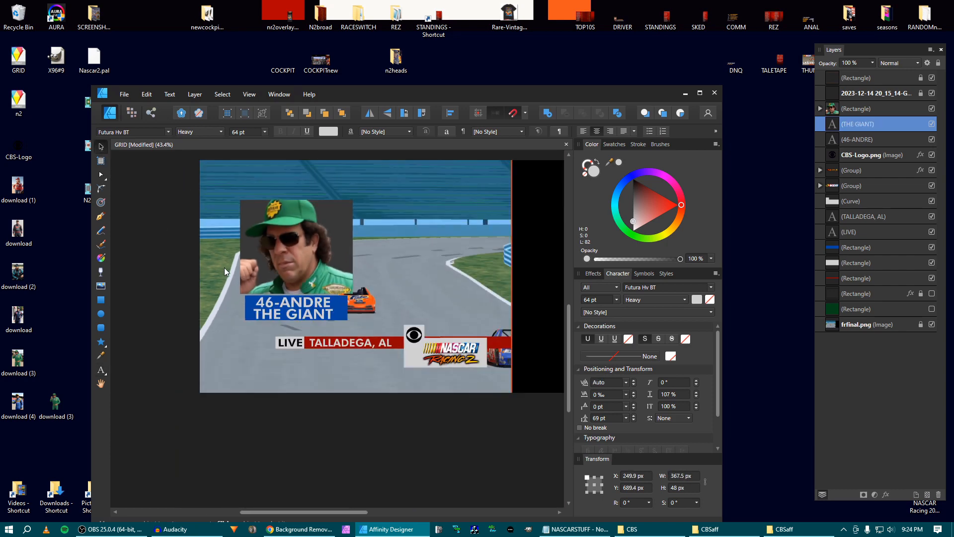
left_click_drag(256, 268, 291, 267)
scroll(299, 313, "up", 3)
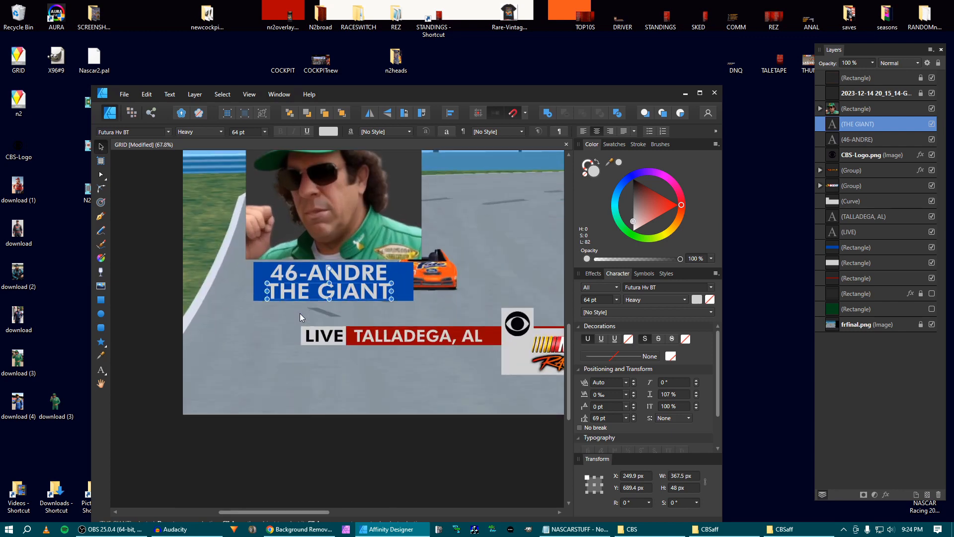
left_click(889, 95)
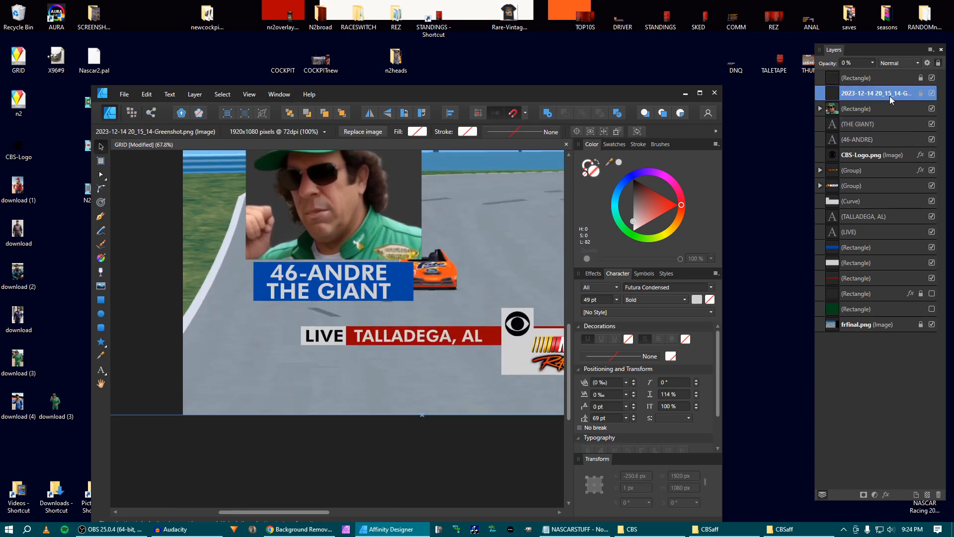
left_click(873, 62)
left_click_drag(873, 74, 943, 73)
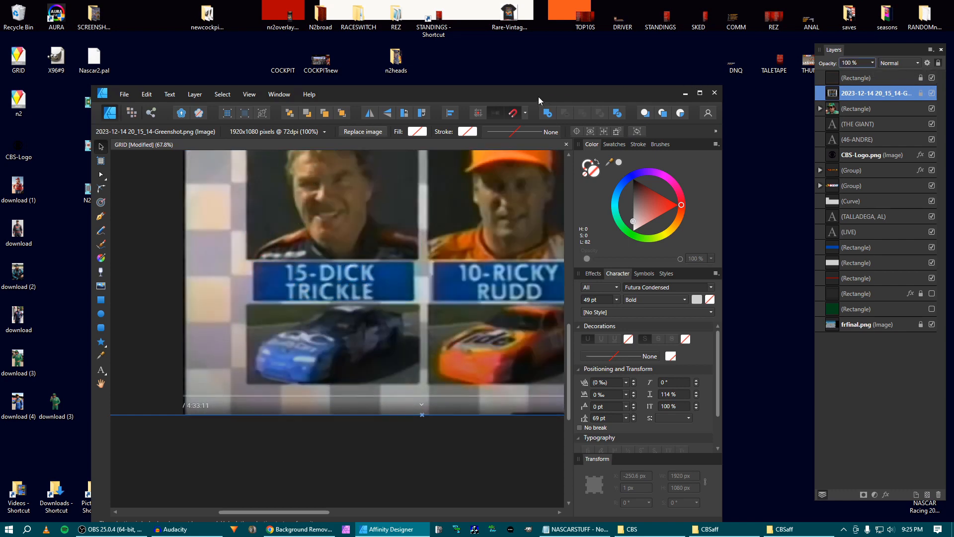
left_click_drag(538, 96, 526, 88)
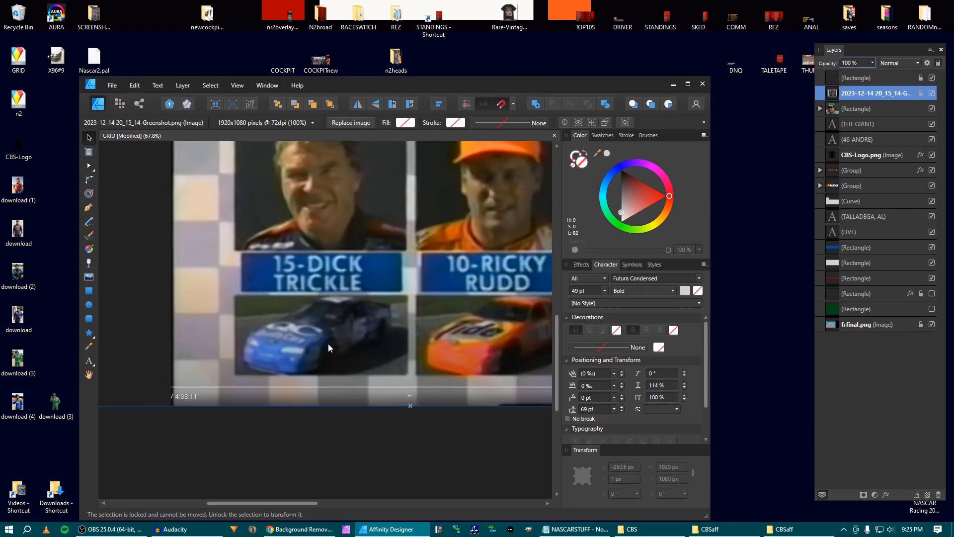
scroll(329, 351, "up", 1)
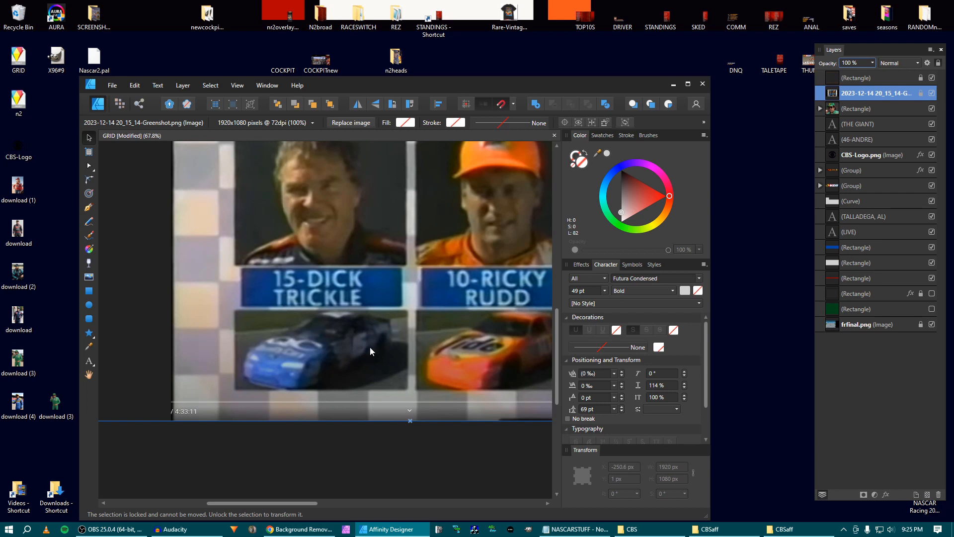
scroll(378, 361, "down", 1)
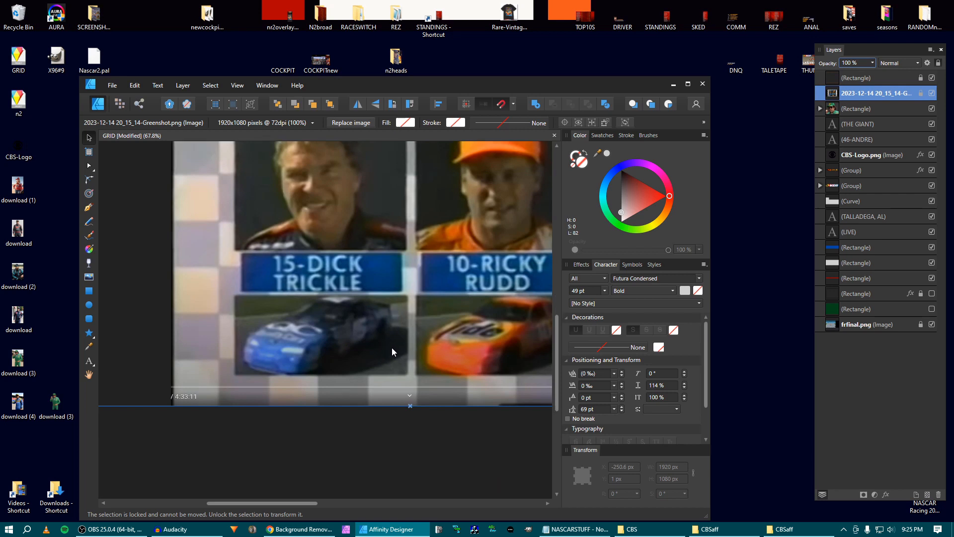
scroll(385, 347, "down", 1)
scroll(377, 336, "down", 2)
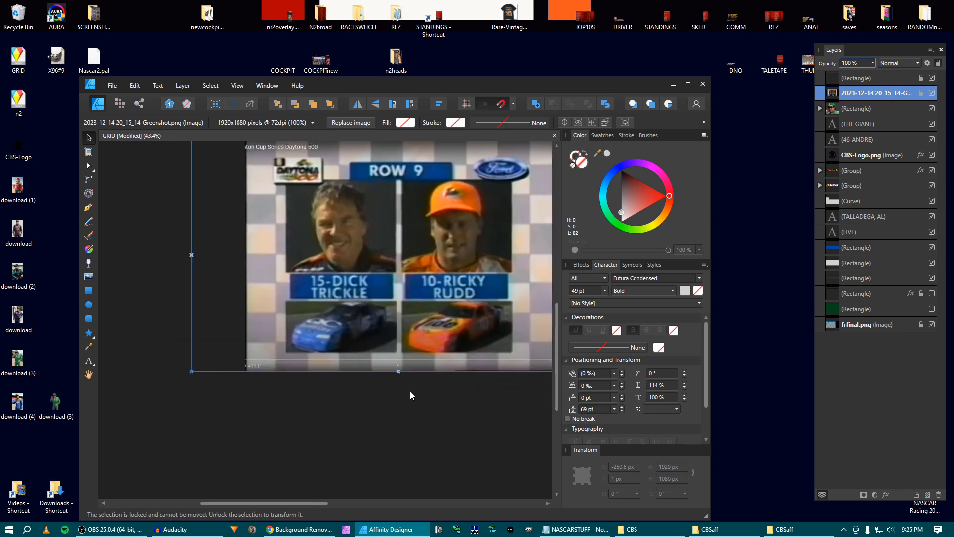
left_click_drag(440, 310, 423, 358)
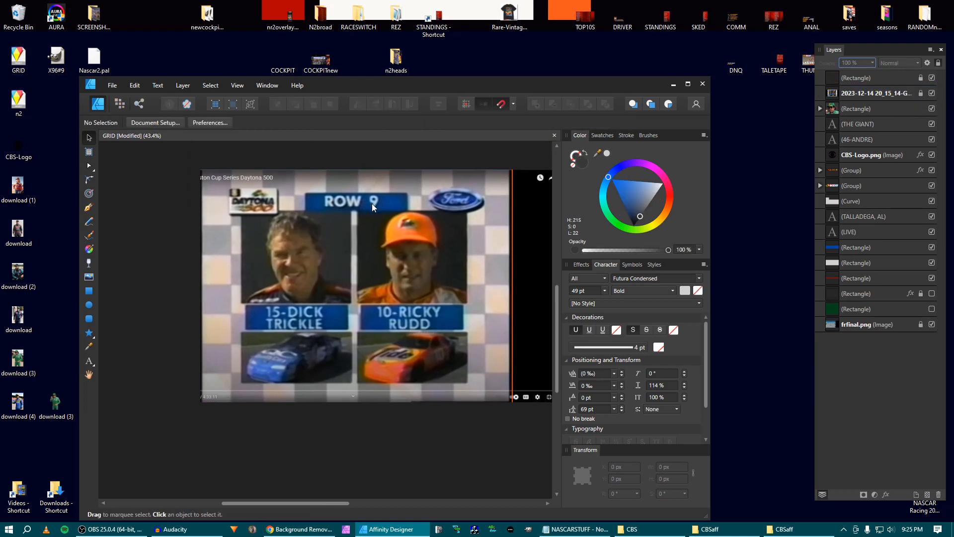
Save the GRID document and switch to the NASCAR Racing 2 game.
key("ctrl+s")
left_click(127, 530)
left_click(127, 530)
left_click(436, 530)
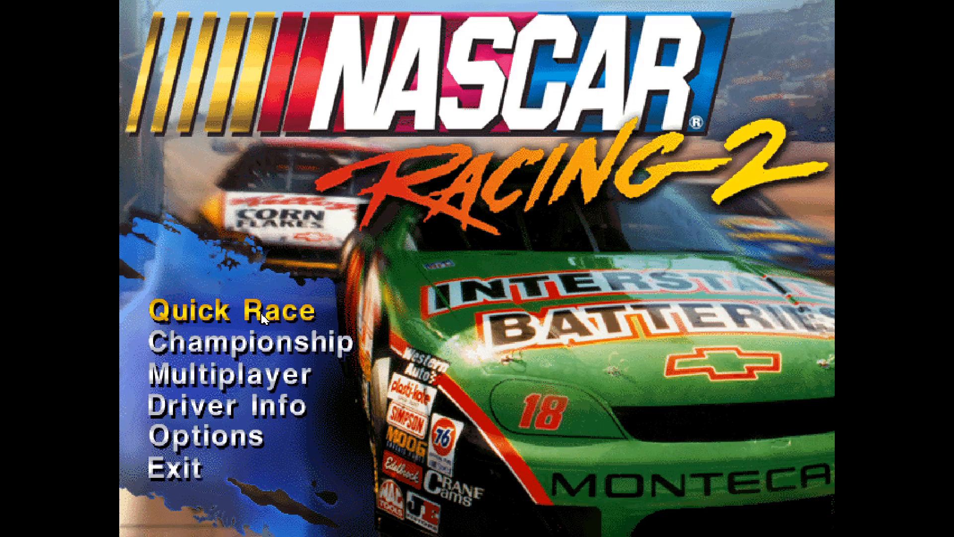
Set up a quick race for the Talladega 500 at Talladega and start its practice session.
left_click(267, 313)
left_click(222, 95)
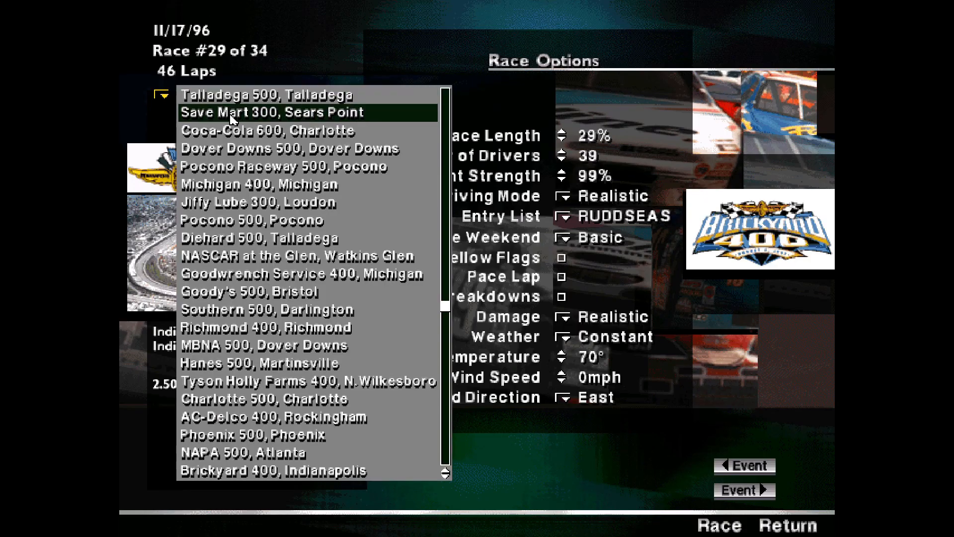
left_click(302, 98)
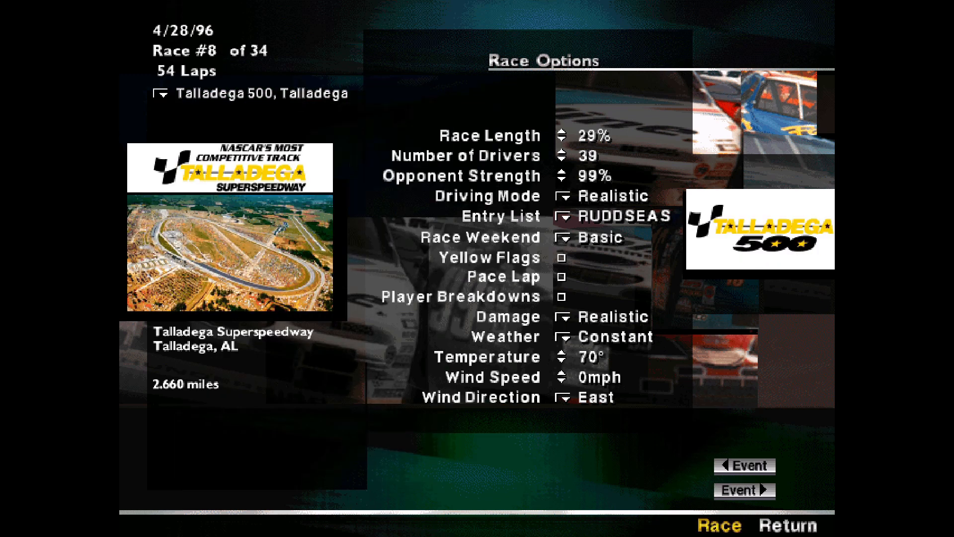
left_click(707, 528)
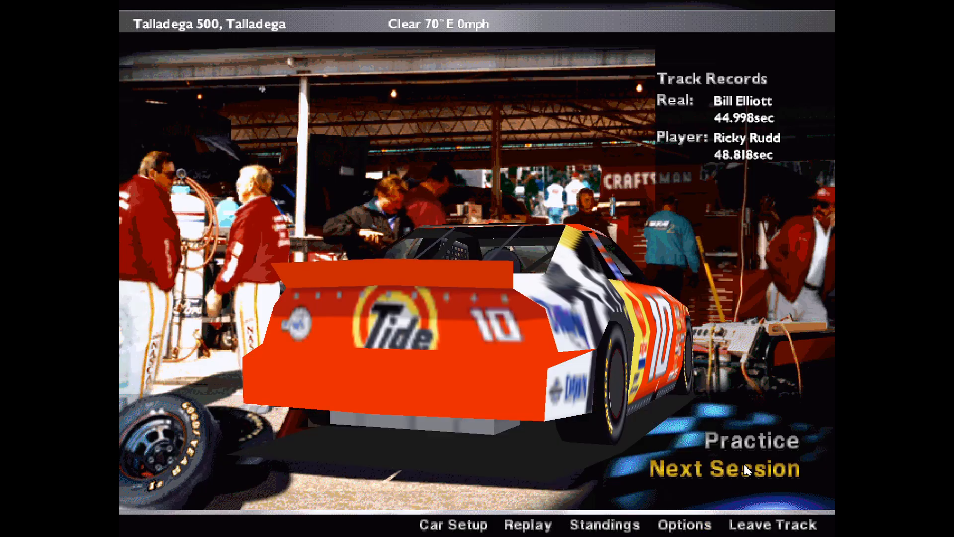
left_click(753, 443)
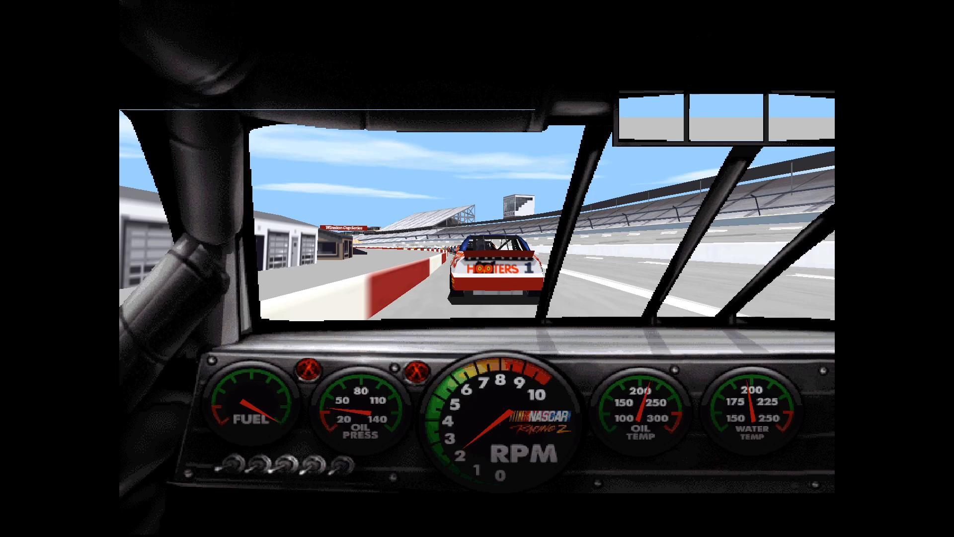
key("Up")
key("Right")
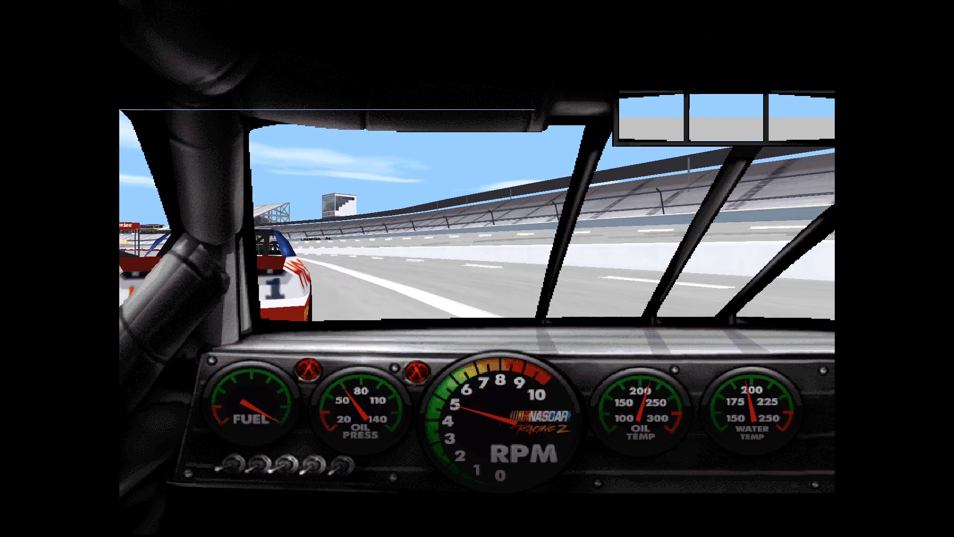
key("Left")
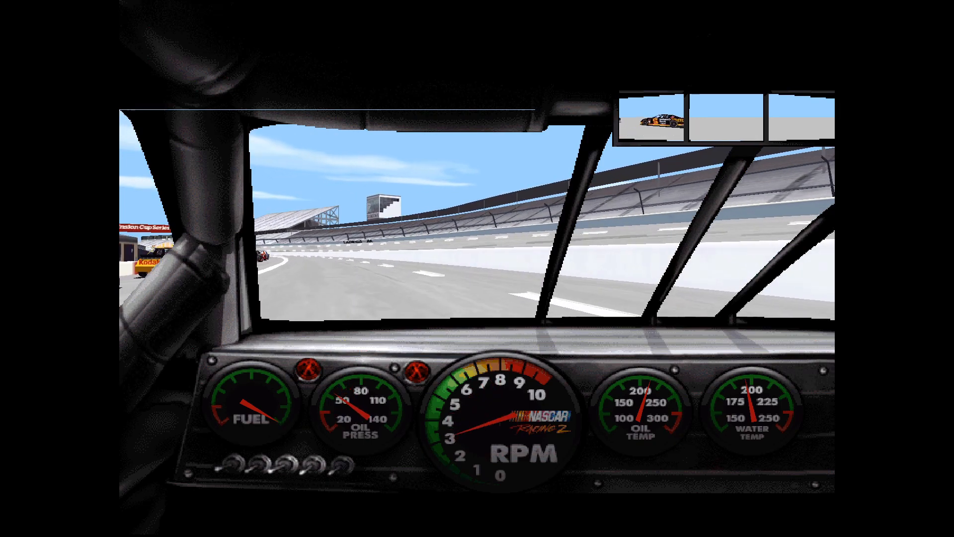
key("Left")
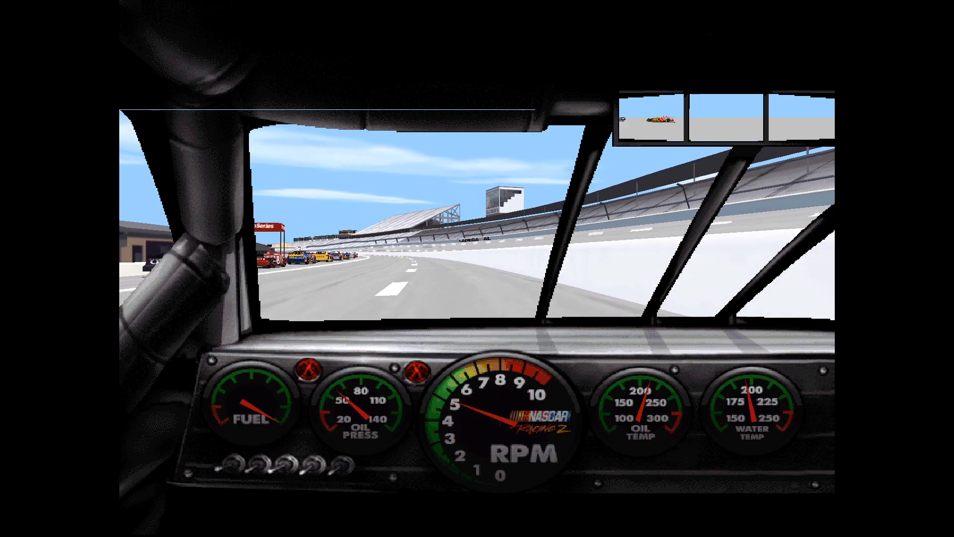
key("Left")
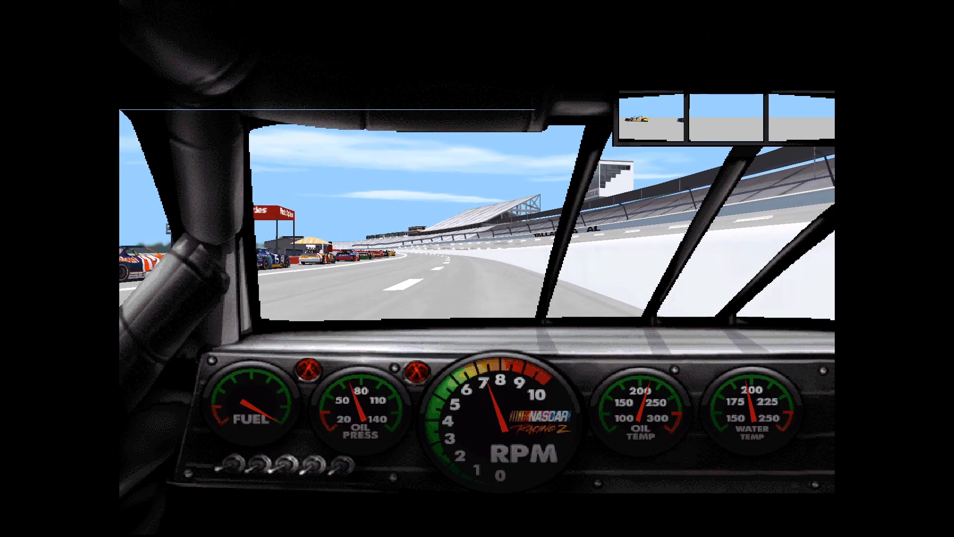
key("Left")
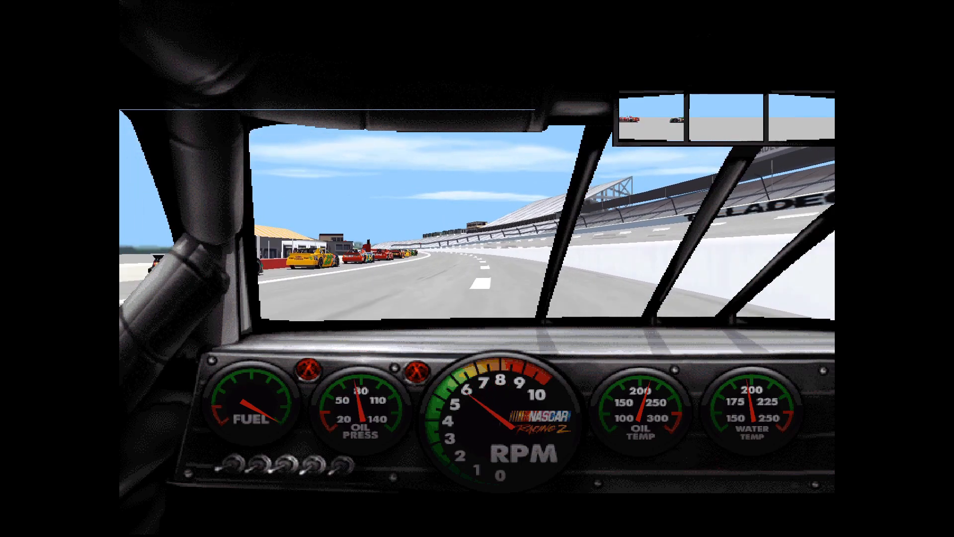
key("Left")
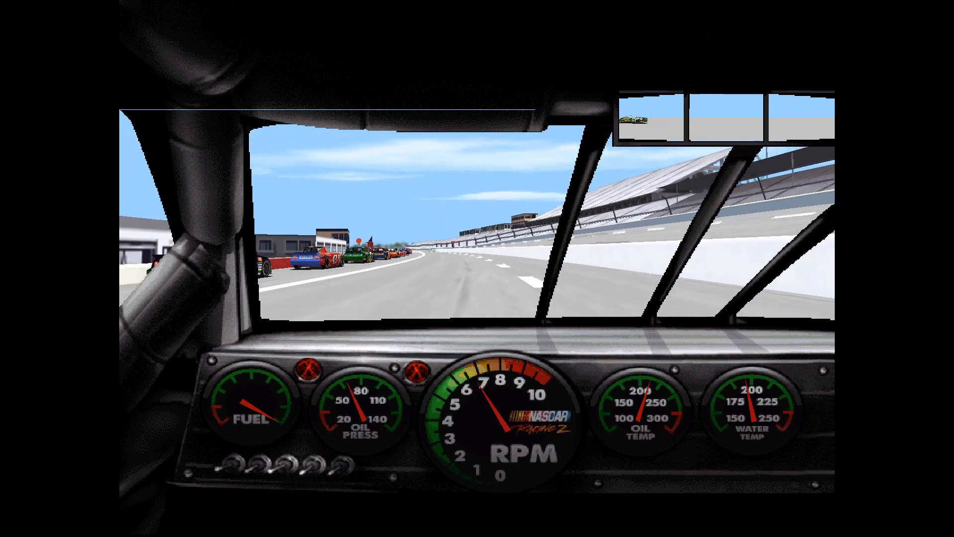
key("Left")
key("Down")
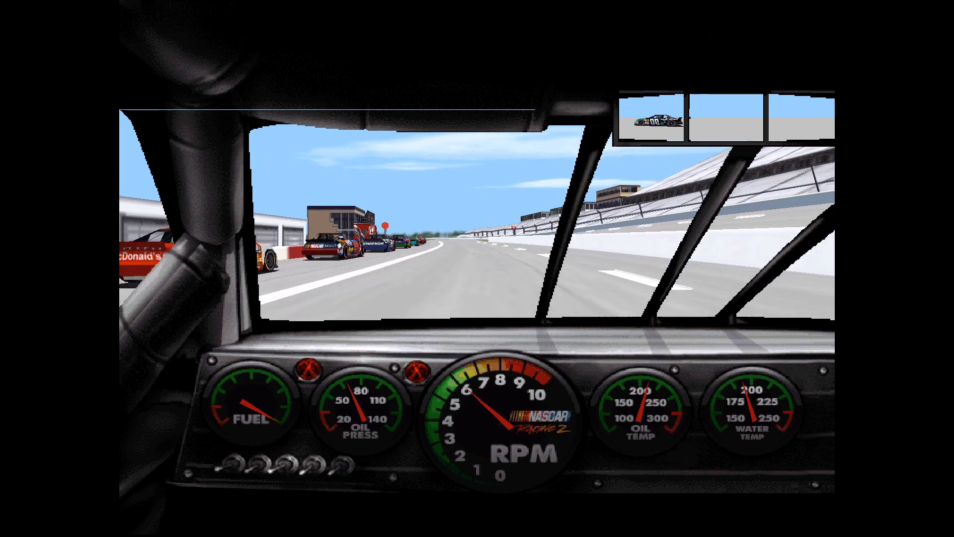
key("Down")
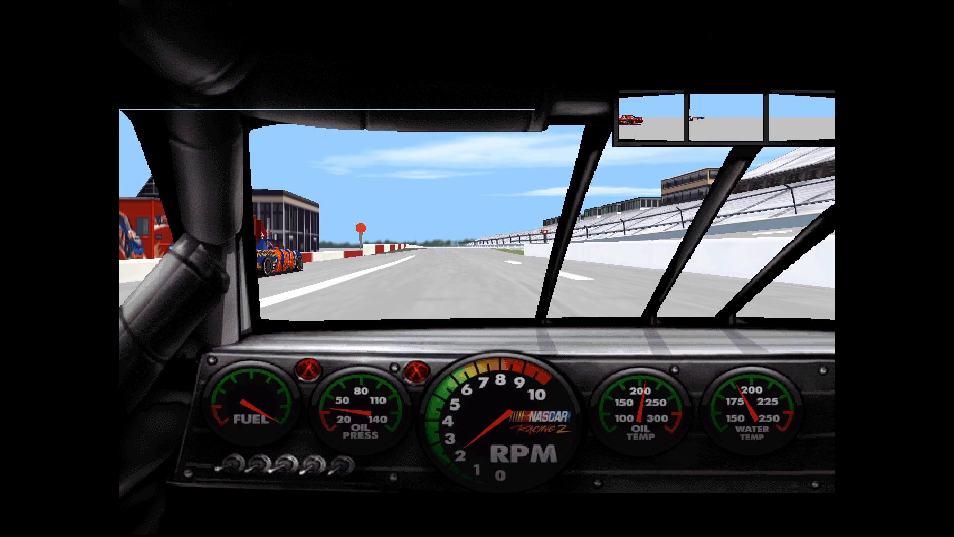
key("Up")
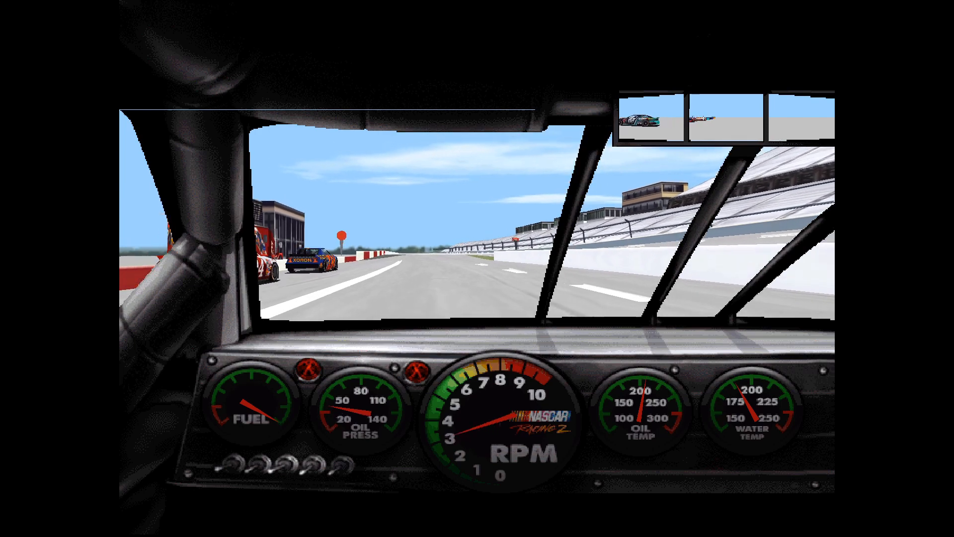
key("Up")
key("Left")
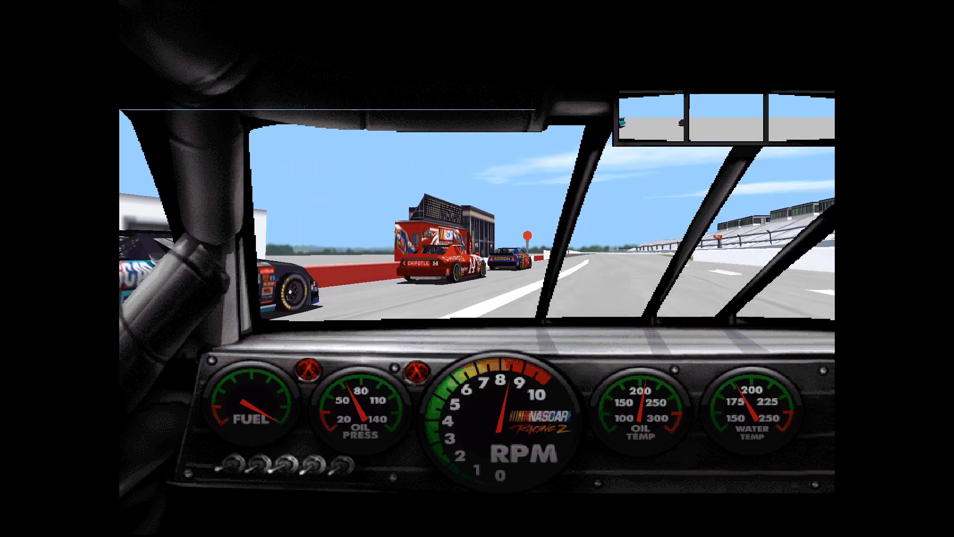
key("Down")
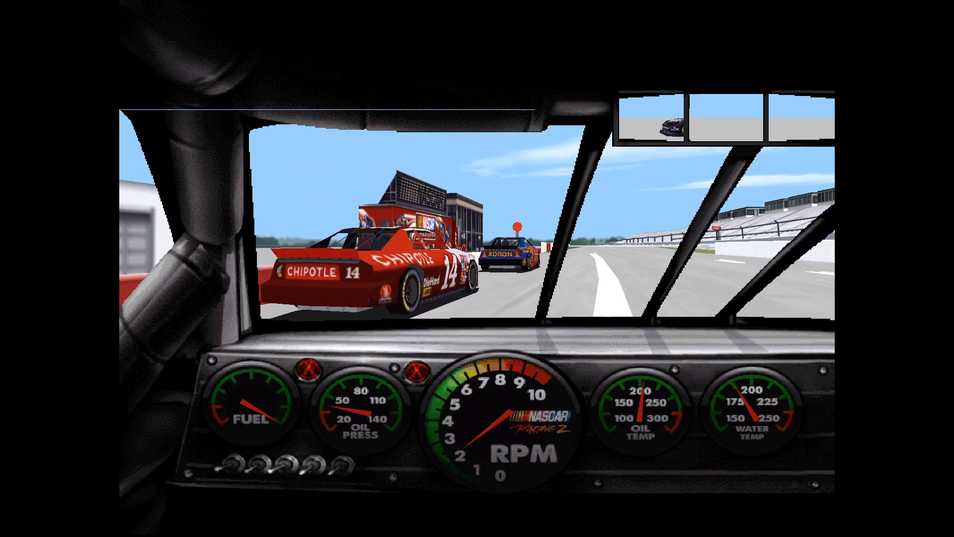
key("Up")
key("Right")
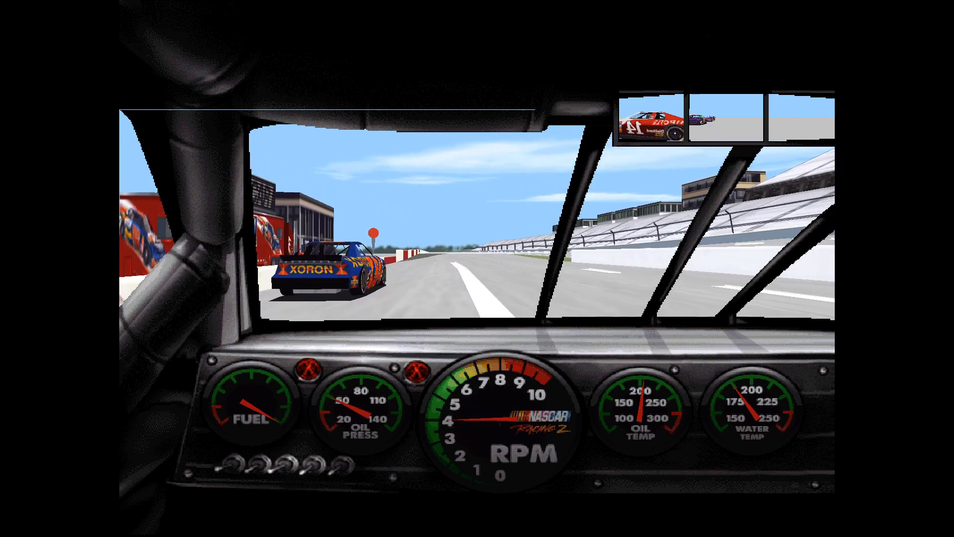
Drive the car forward along pit road at Talladega and end the practice run.
key("Up")
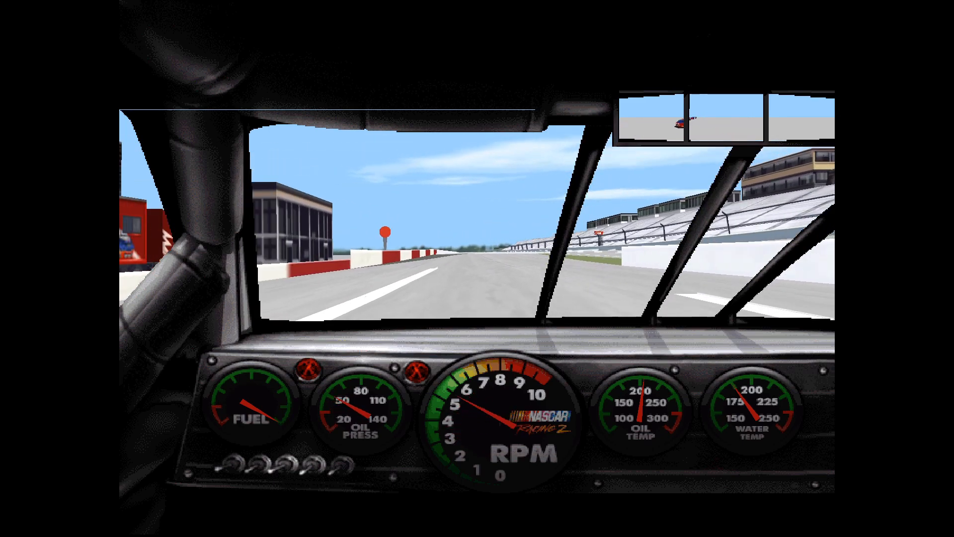
key("Left")
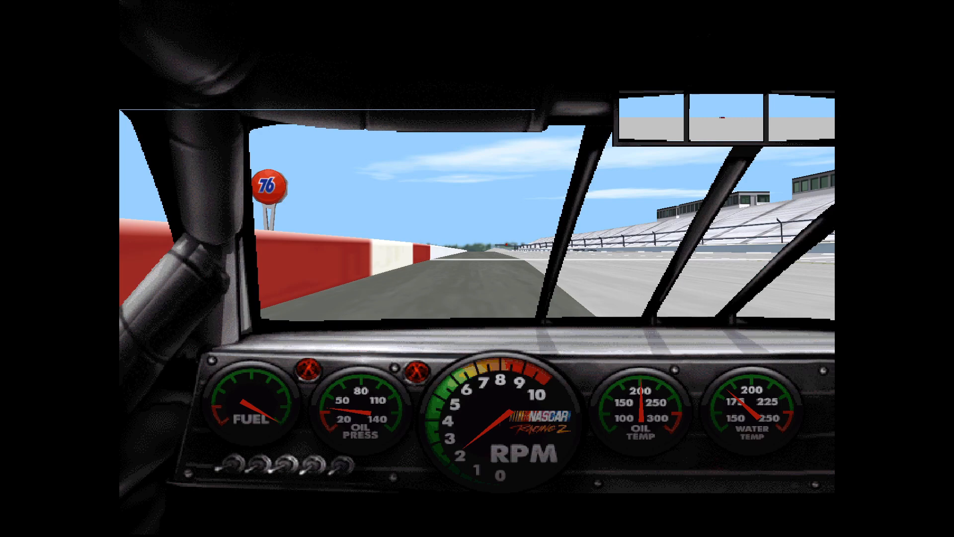
key("Escape")
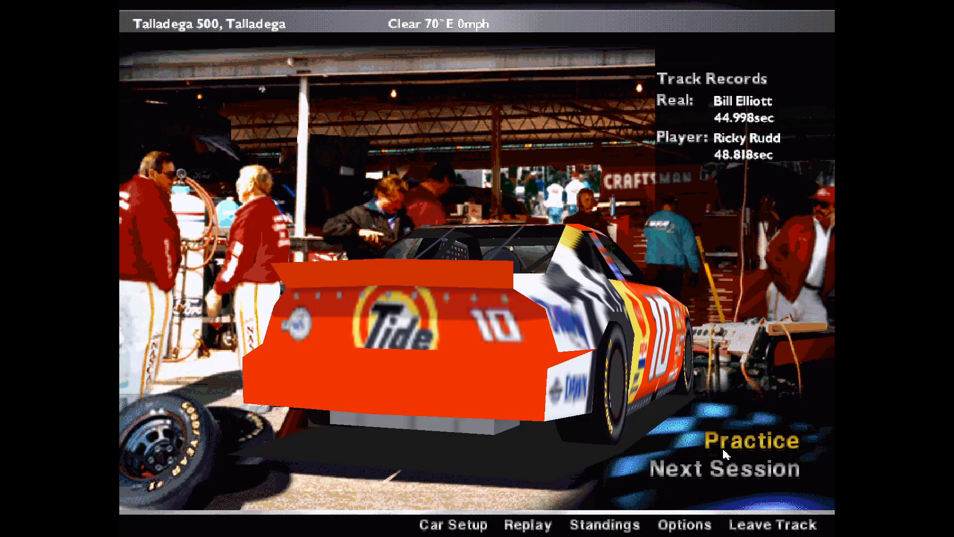
Open the practice session's replay in full screen, look through the cars on track and pause playback.
left_click(528, 525)
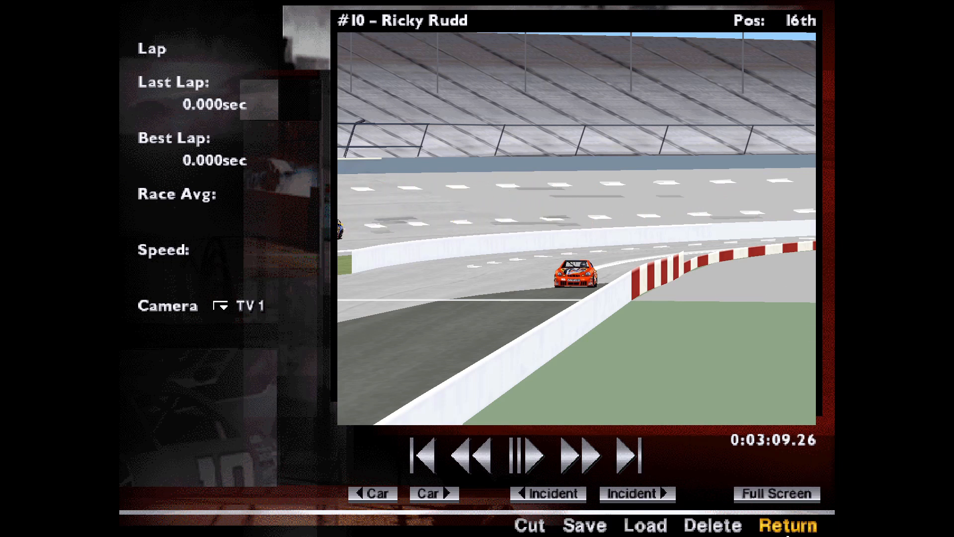
left_click(777, 493)
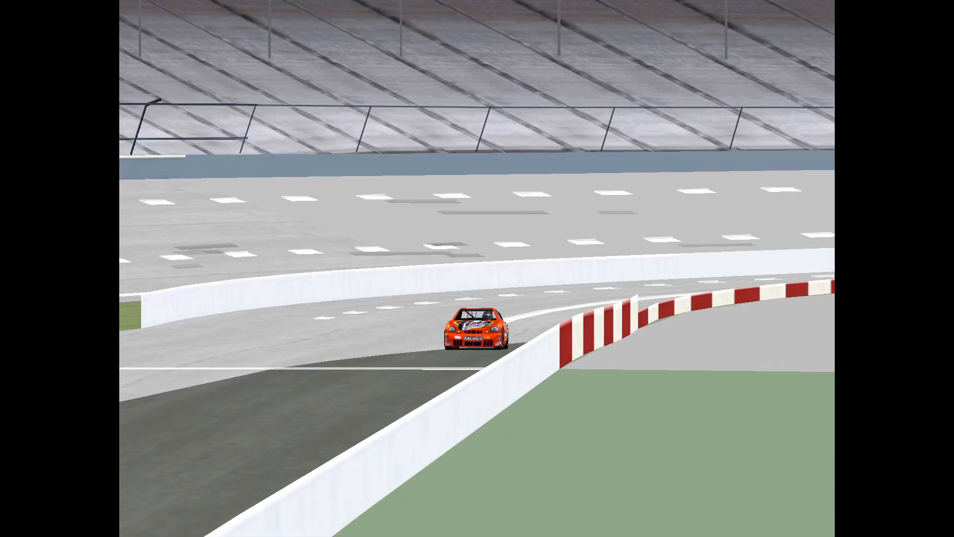
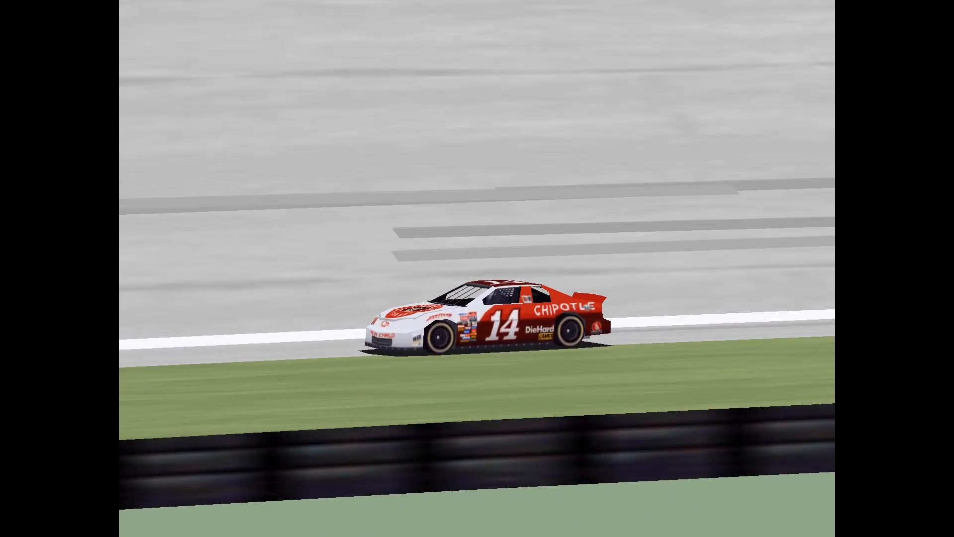
key("Page_Down")
key("Page_Down")
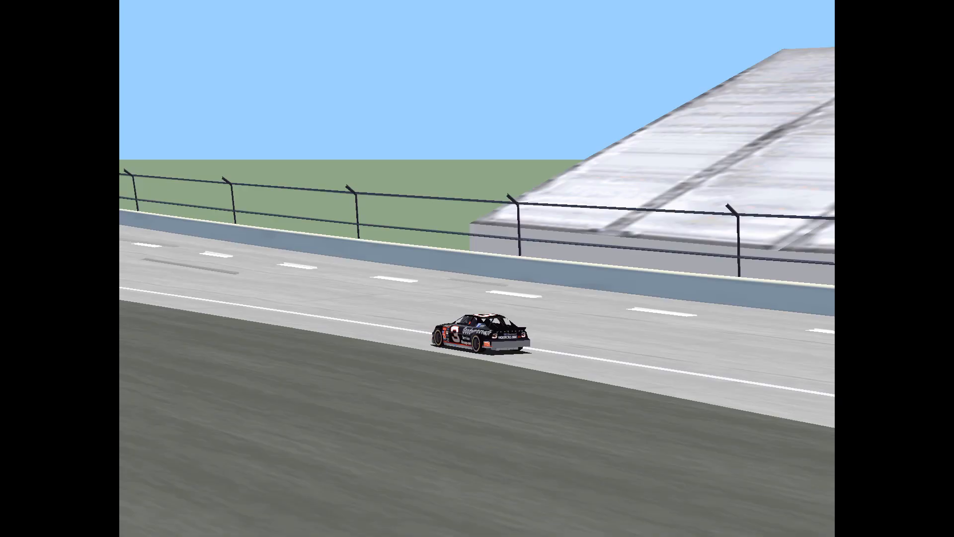
key("Page_Down")
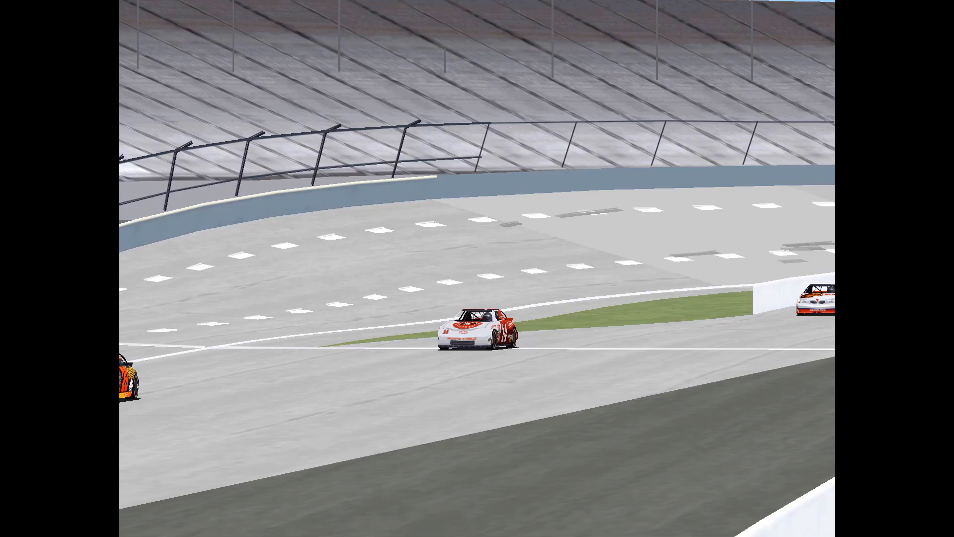
key("Page_Down")
key("Page_Down")
key("Page_Down")
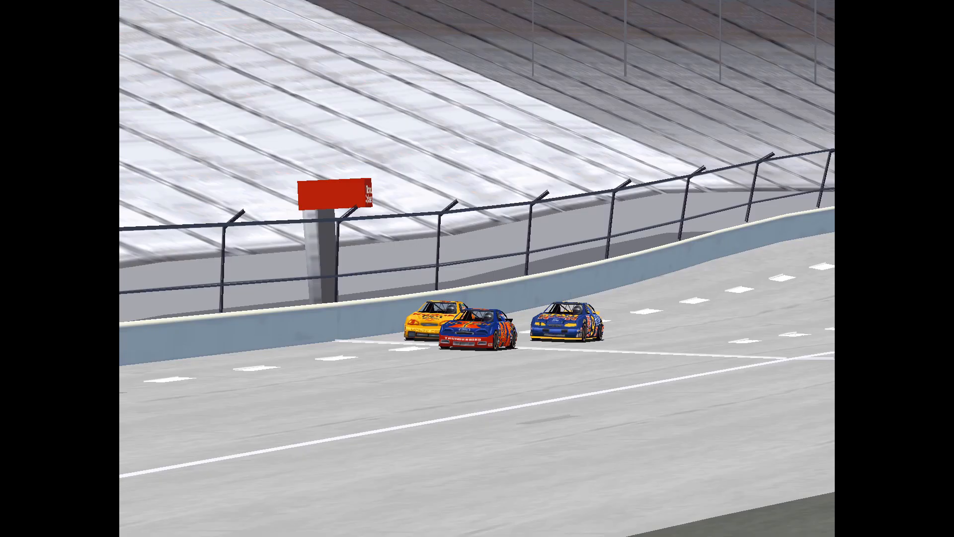
key("Page_Down")
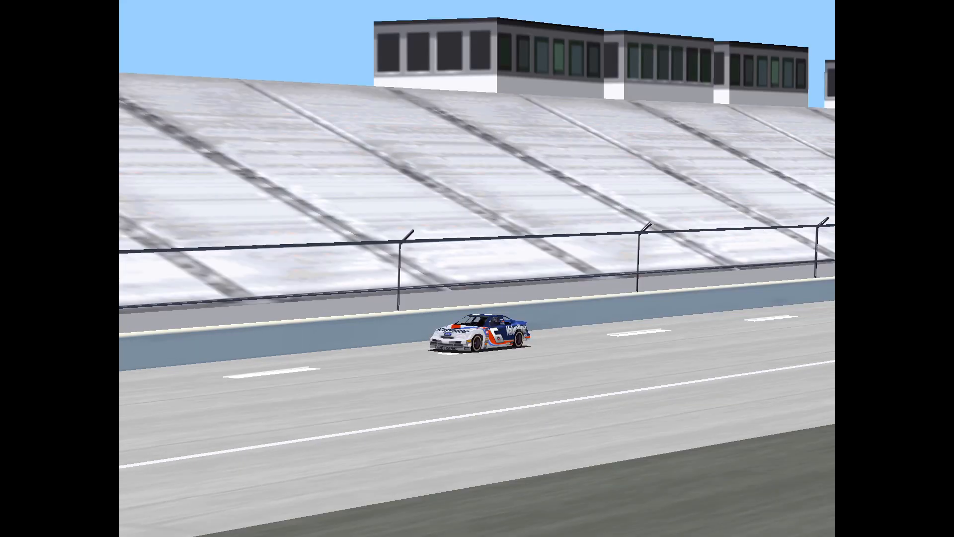
key("Page_Up")
key("Page_Down")
key("space")
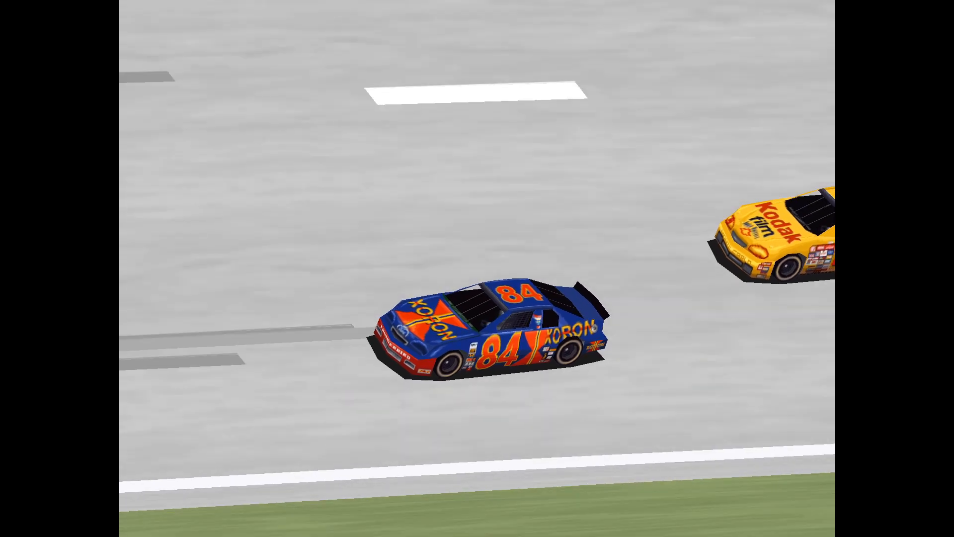
Step through the other cars in the paused replay to compare their side views on the banking.
key("v")
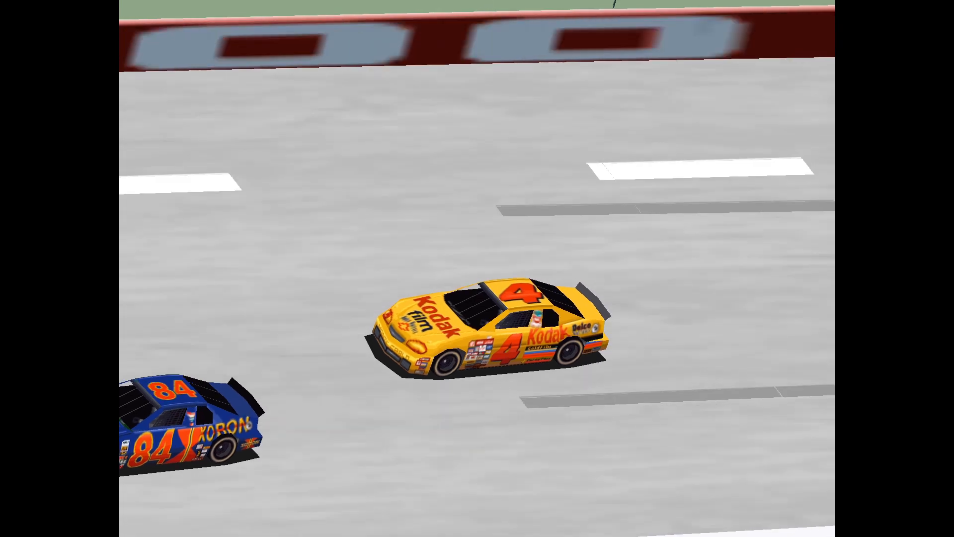
key("v")
key("v")
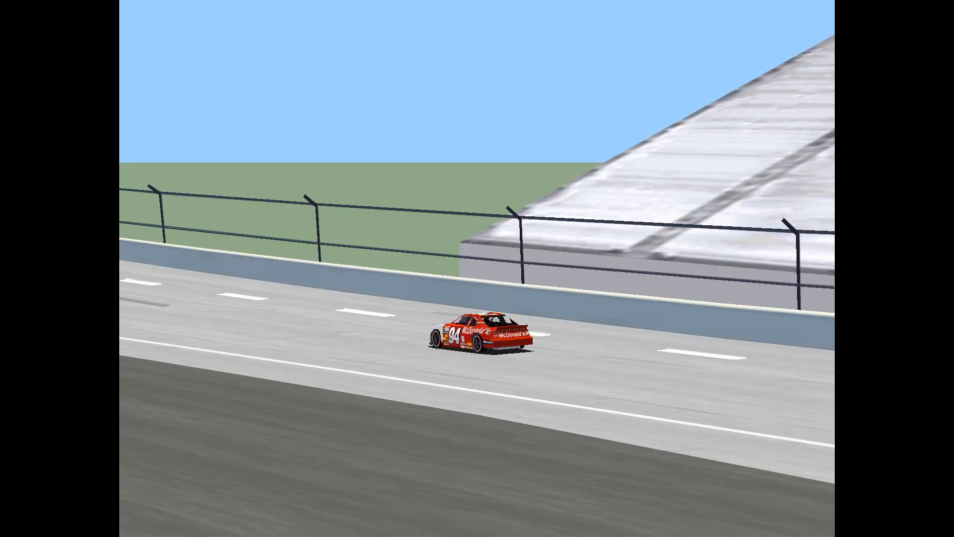
key("v")
key("v")
key("v")
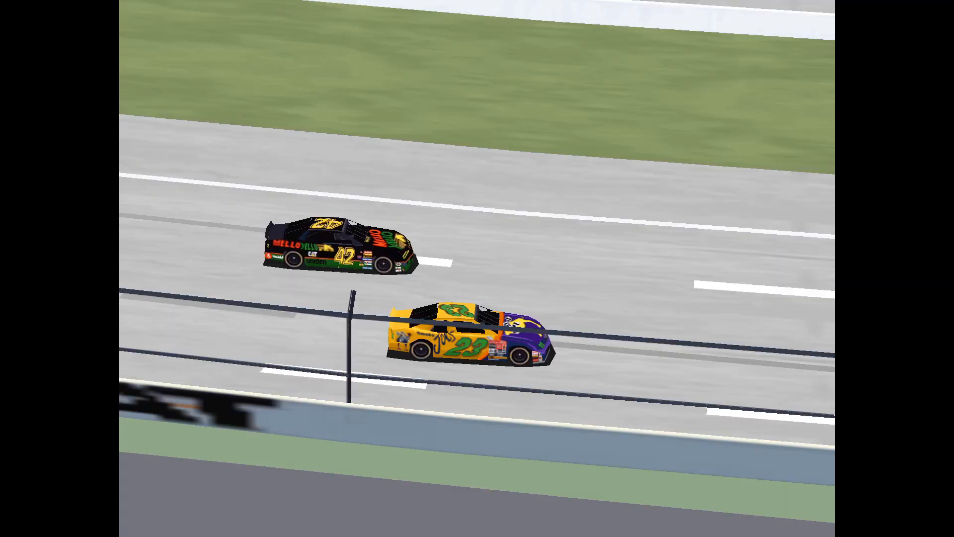
key("v")
key("v")
key("v")
key("v")
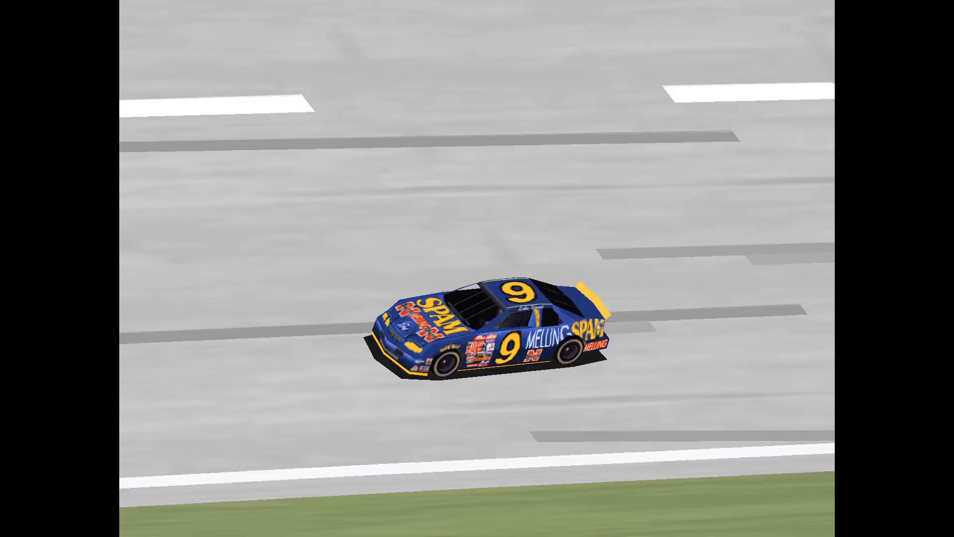
key("v")
key("v")
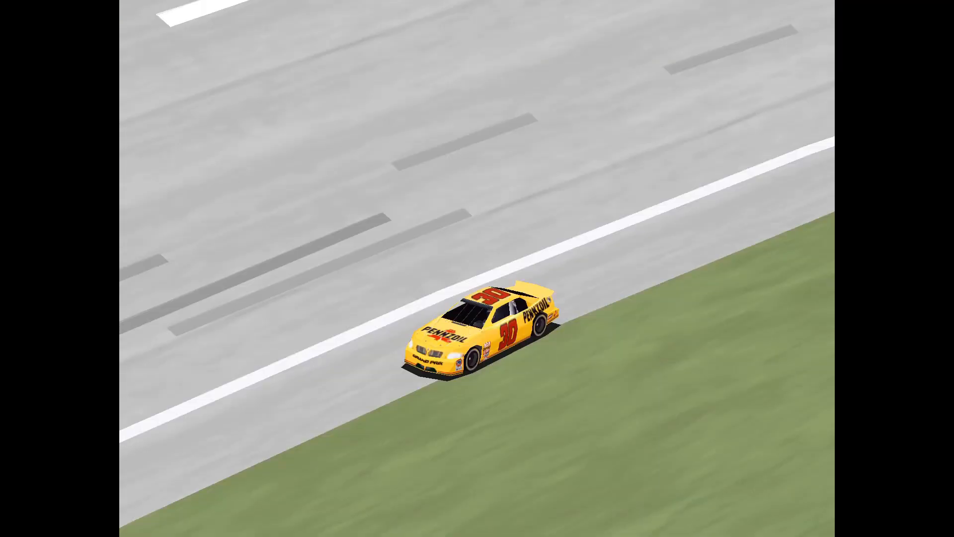
key("v")
key("v")
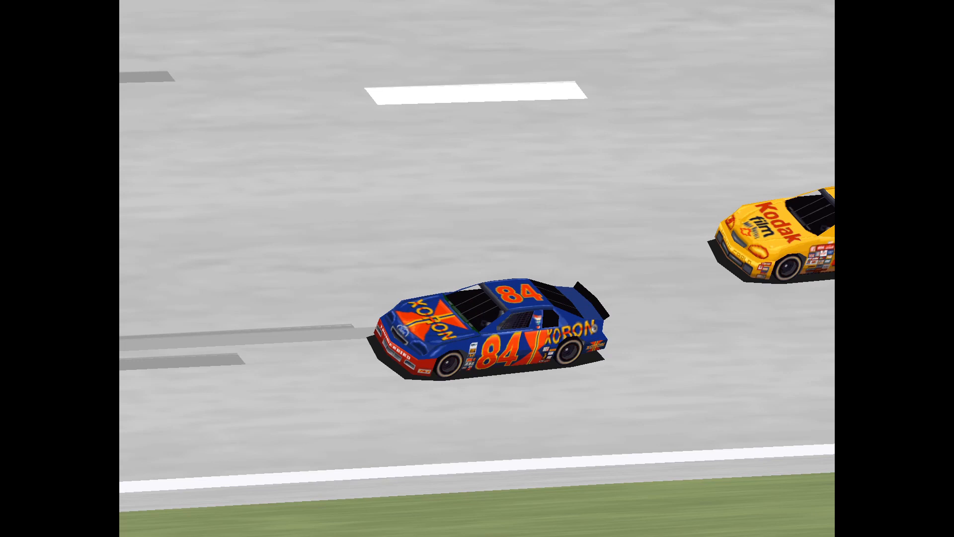
key("v")
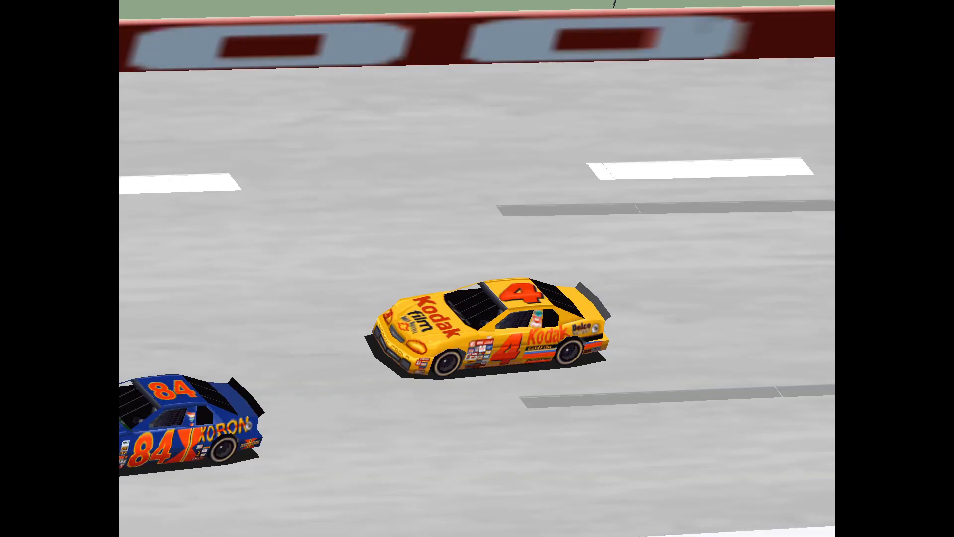
key("v")
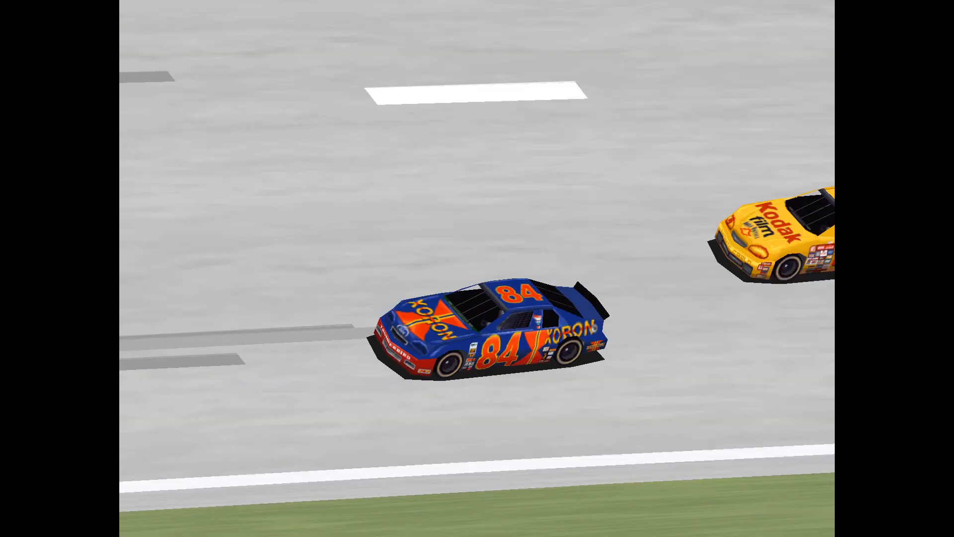
key("v")
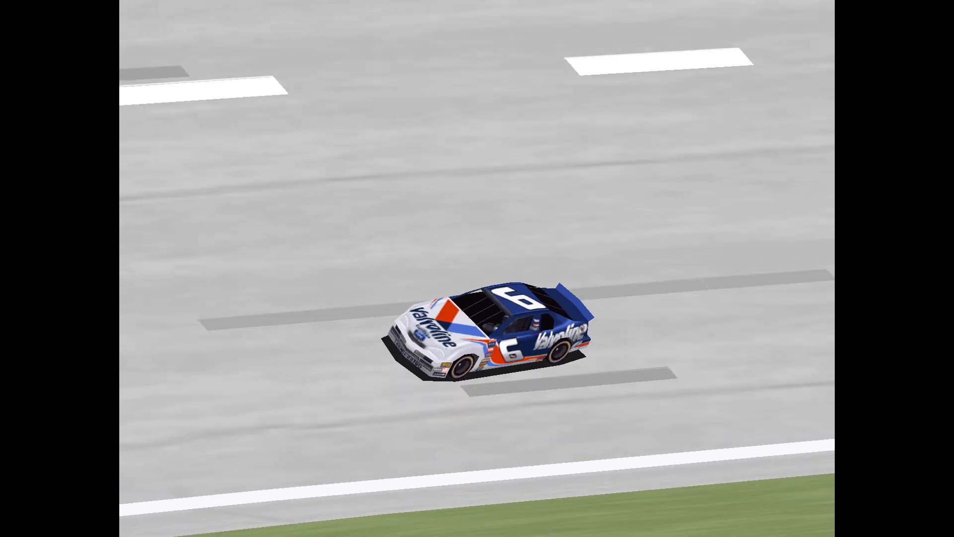
Check the cars at a different replay moment for a clear side view of the #6 Valvoline car.
key("shift+v")
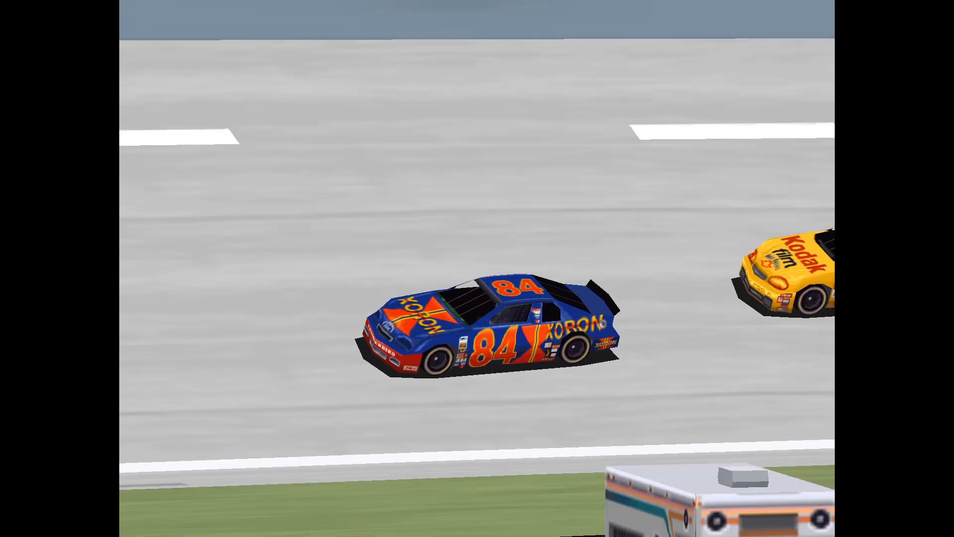
key("v")
key("v")
key("v")
key("v")
key("v")
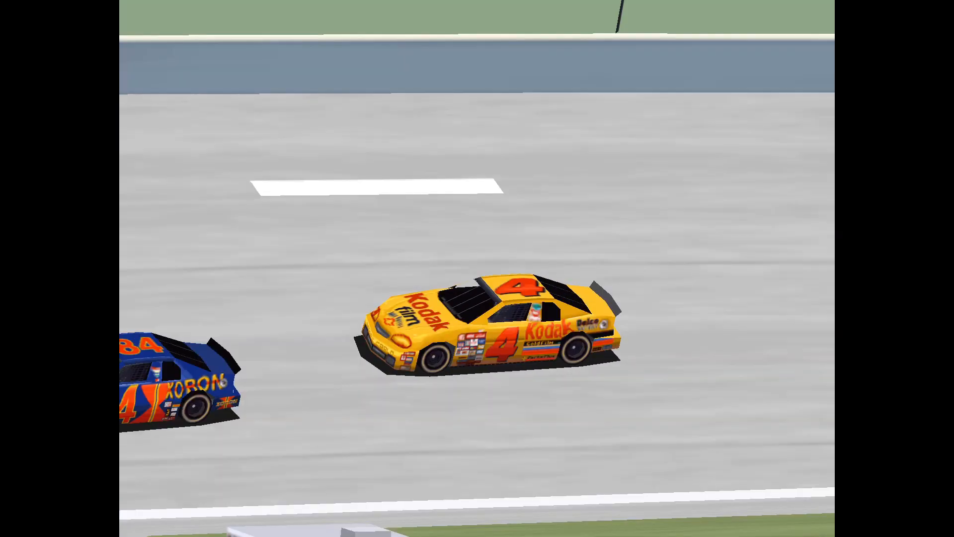
key("v")
key("v")
key("v")
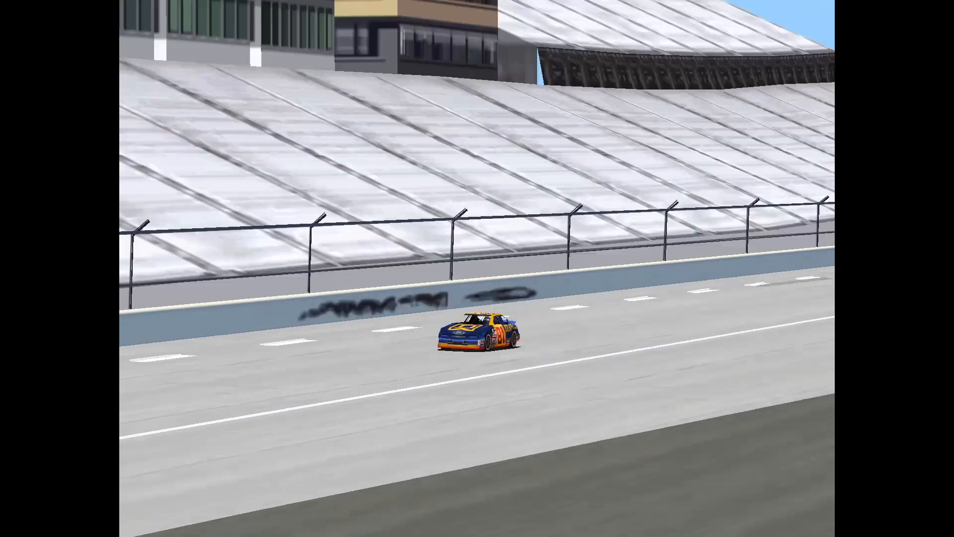
key("v")
key("v")
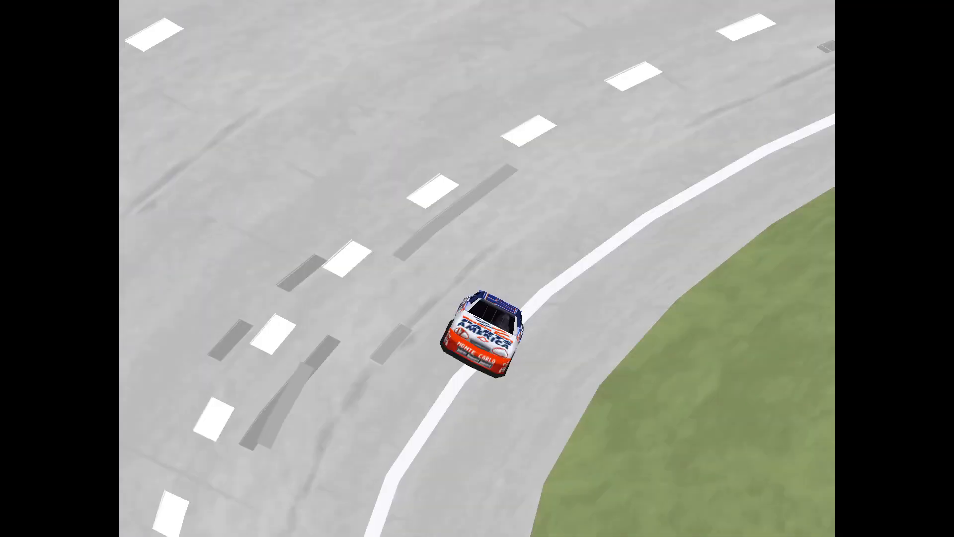
Leave the replay and the Talladega session, and close the DOSBox emulator window.
key("Escape")
left_click(809, 524)
left_click(810, 523)
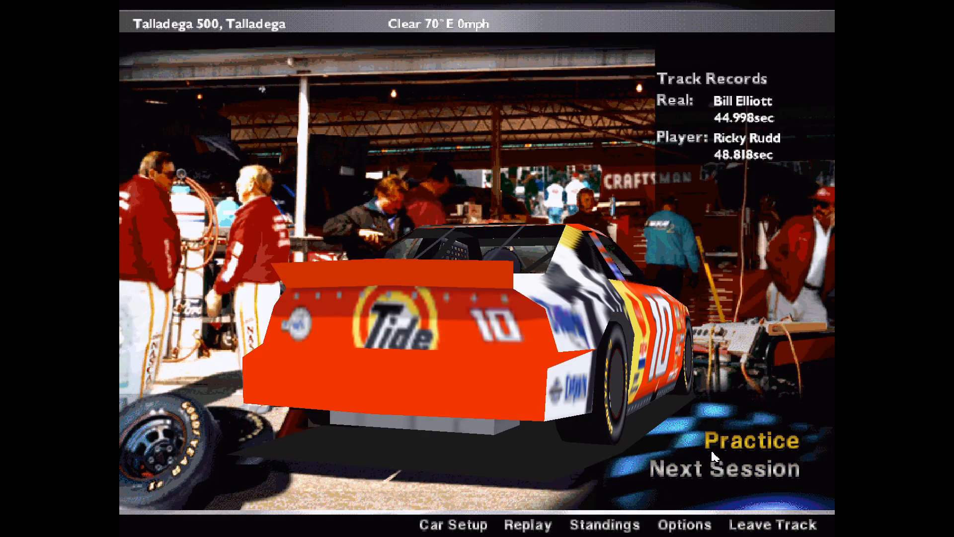
left_click(778, 523)
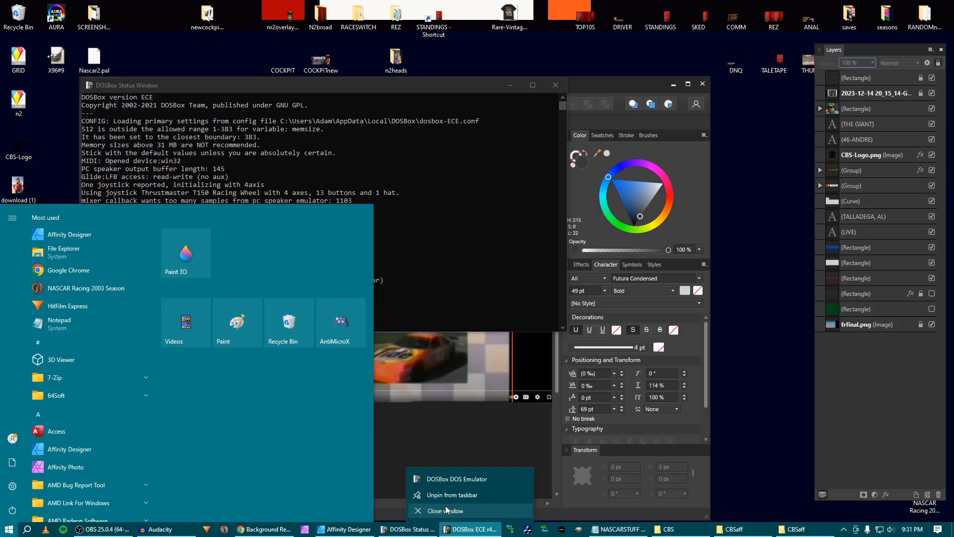
left_click(447, 511)
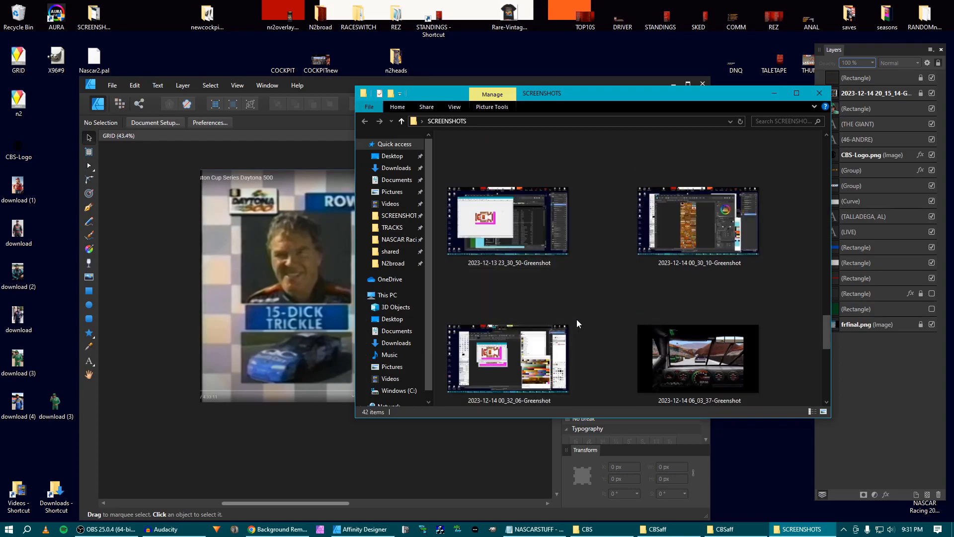
left_click_drag(638, 334, 311, 389)
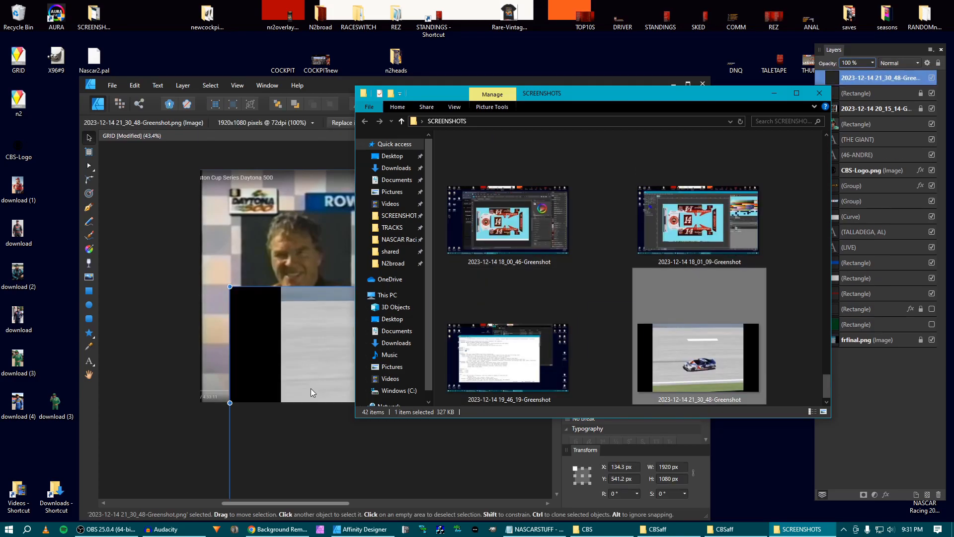
left_click_drag(312, 331, 325, 343)
scroll(325, 344, "up", 2)
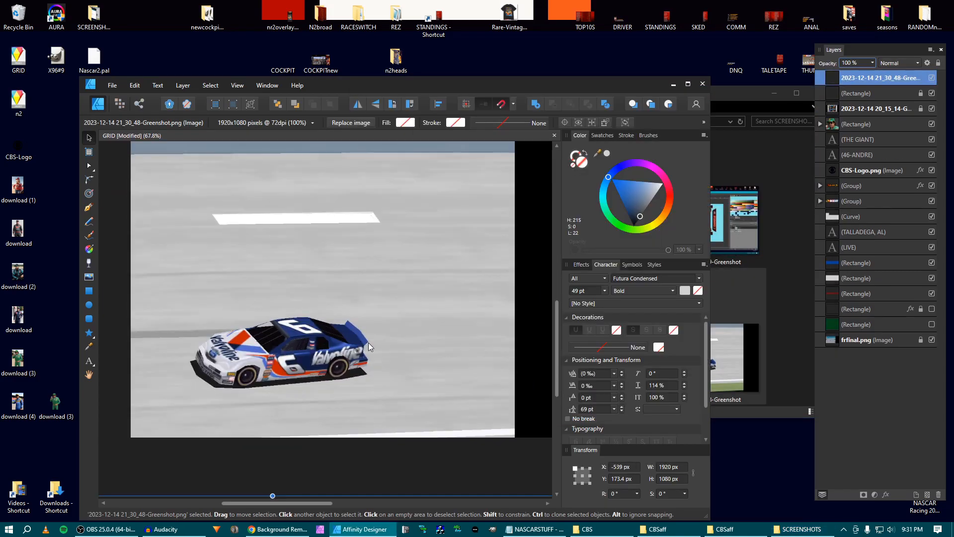
scroll(368, 342, "down", 3)
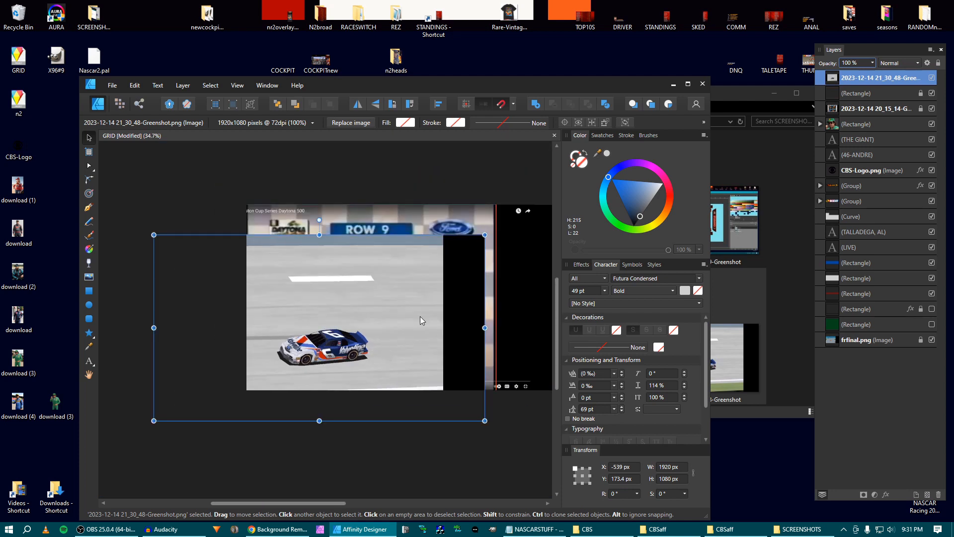
left_click_drag(372, 318, 326, 483)
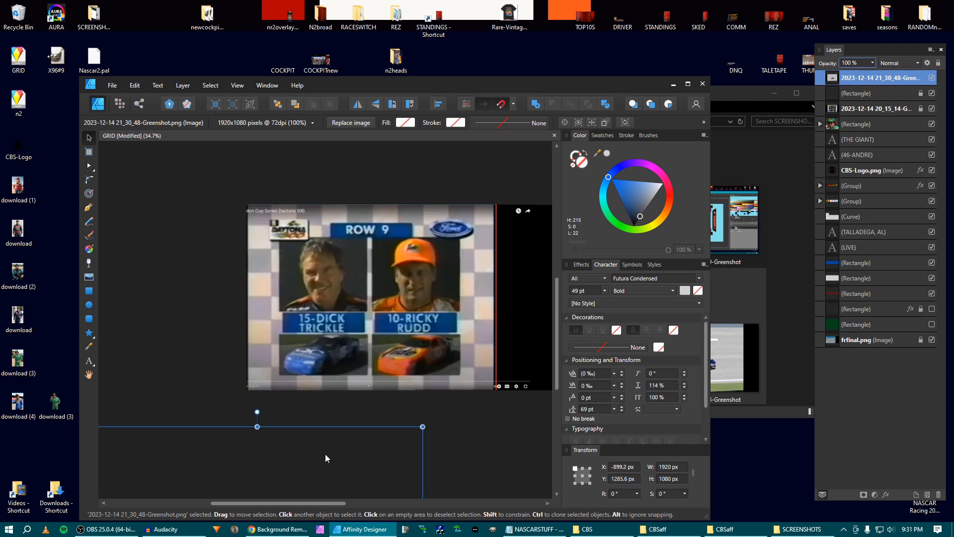
left_click(834, 123)
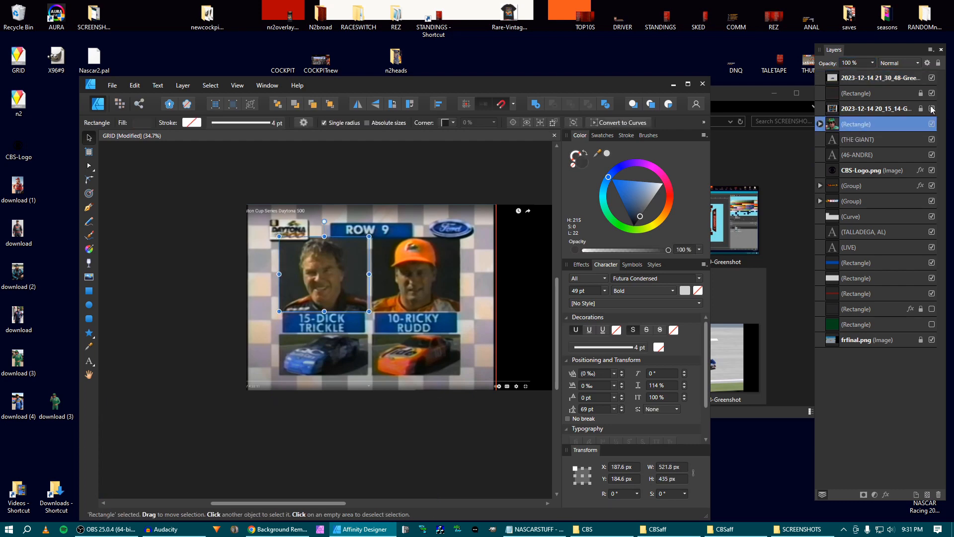
left_click(888, 109)
left_click_drag(873, 63, 831, 78)
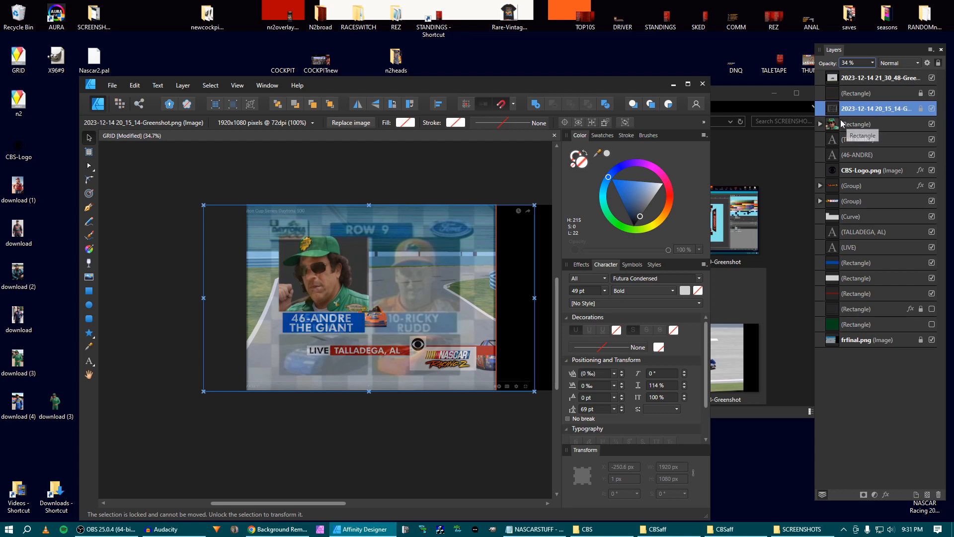
Duplicate the portrait rectangle, place the copy just below the 46-ANDRE THE GIANT nameplate at Y 754.6 px, and shorten it to about 238 px high.
left_click(837, 126)
key("ctrl+j")
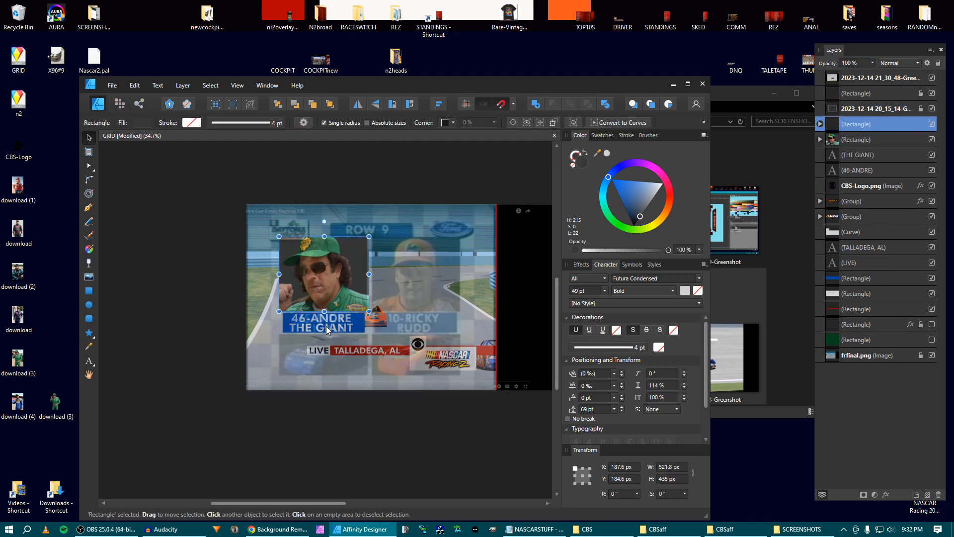
scroll(326, 330, "up", 3)
key("shift+Down")
key("shift+Down")
key("shift+Down")
key("shift+Down")
key("shift+Down")
key("shift+Down")
key("shift+Down")
key("shift+Down")
key("shift+Down")
key("shift+Down")
key("shift+Down")
key("shift+Down")
key("shift+Down")
key("shift+Down")
key("shift+Down")
key("shift+Down")
key("shift+Down")
key("shift+Down")
key("shift+Down")
key("shift+Down")
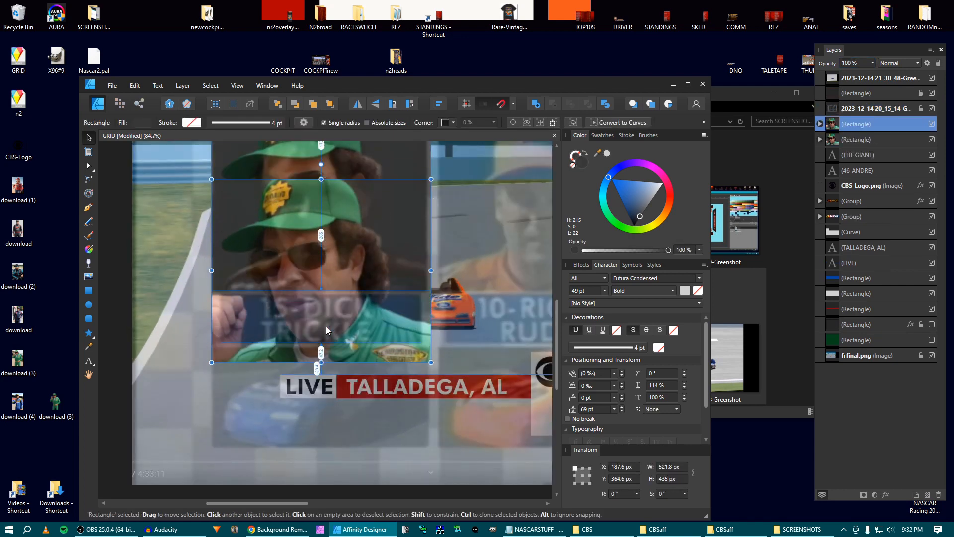
key("shift+Down")
key("shift+Down")
key("shift+Down")
key("shift+Down")
key("shift+Down")
key("shift+Down")
key("shift+Down")
key("shift+Down")
key("shift+Down")
key("shift+Down")
key("shift+Down")
key("shift+Down")
key("shift+Down")
key("shift+Down")
key("shift+Down")
key("shift+Down")
key("shift+Down")
key("shift+Down")
key("shift+Down")
key("shift+Down")
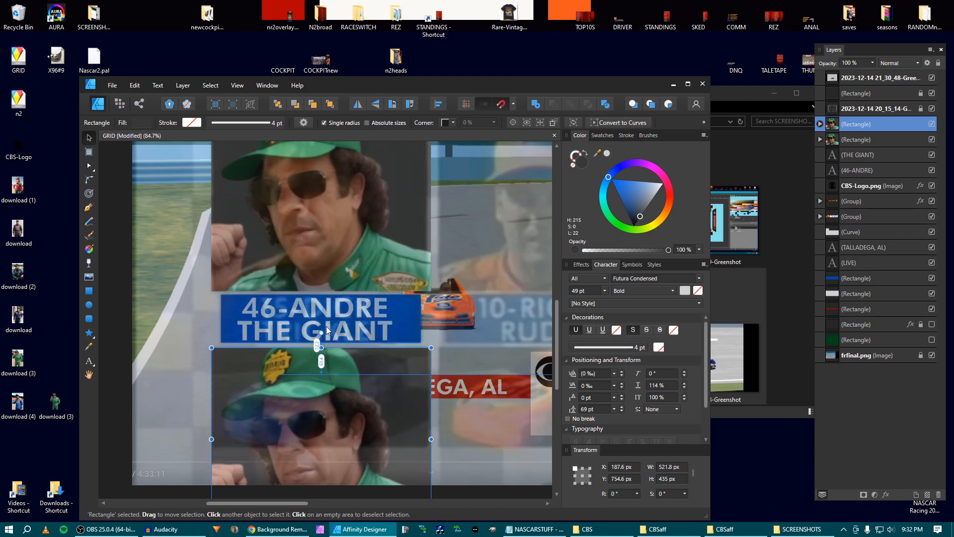
key("Down")
scroll(345, 288, "down", 2)
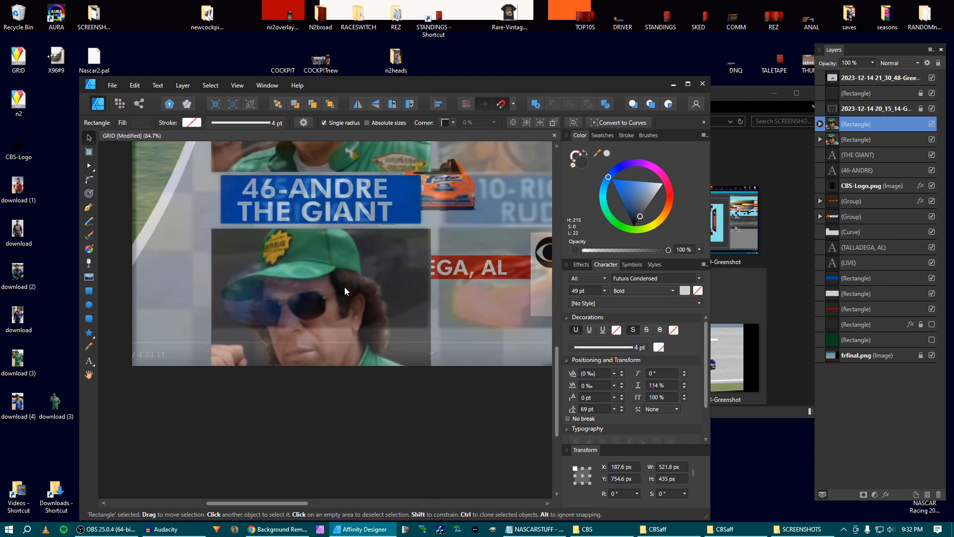
left_click_drag(322, 411, 317, 329)
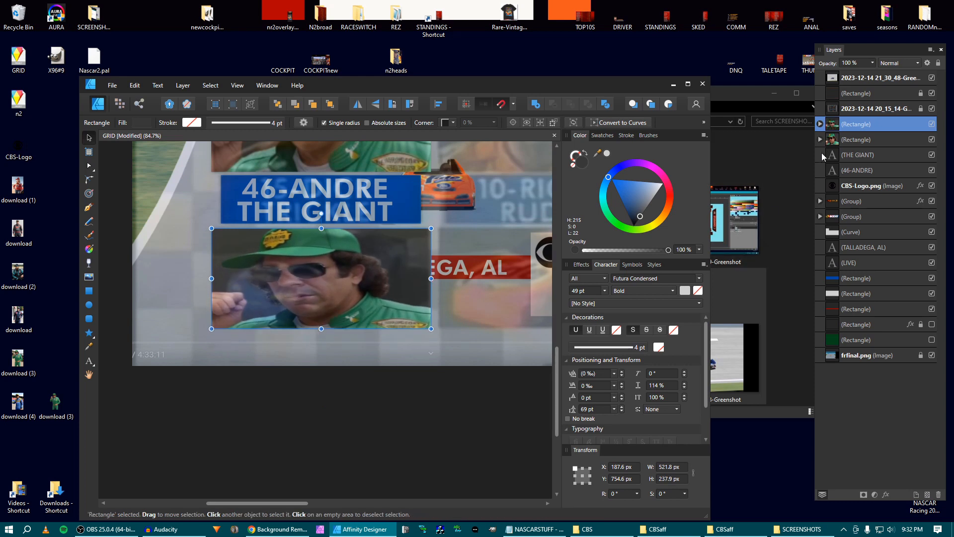
left_click(820, 124)
left_click(880, 108)
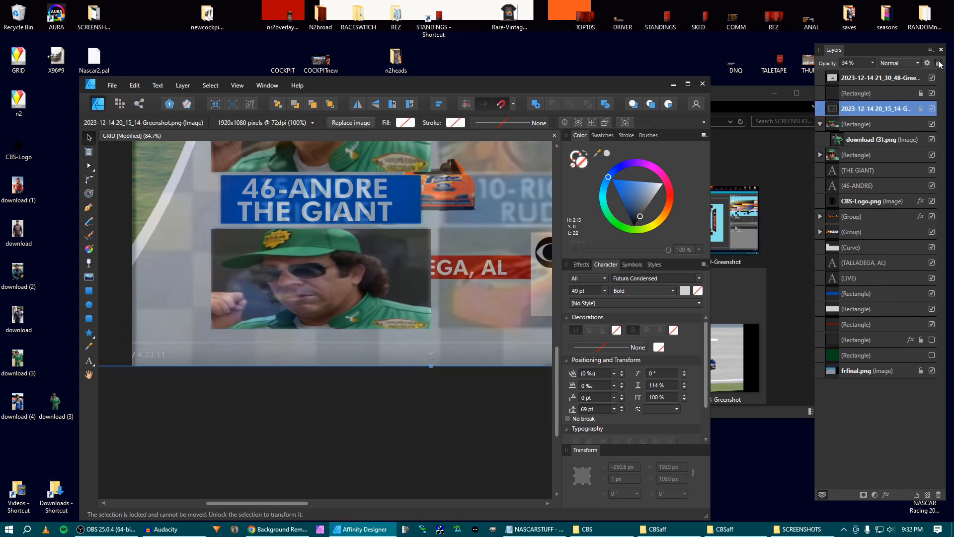
left_click(932, 108)
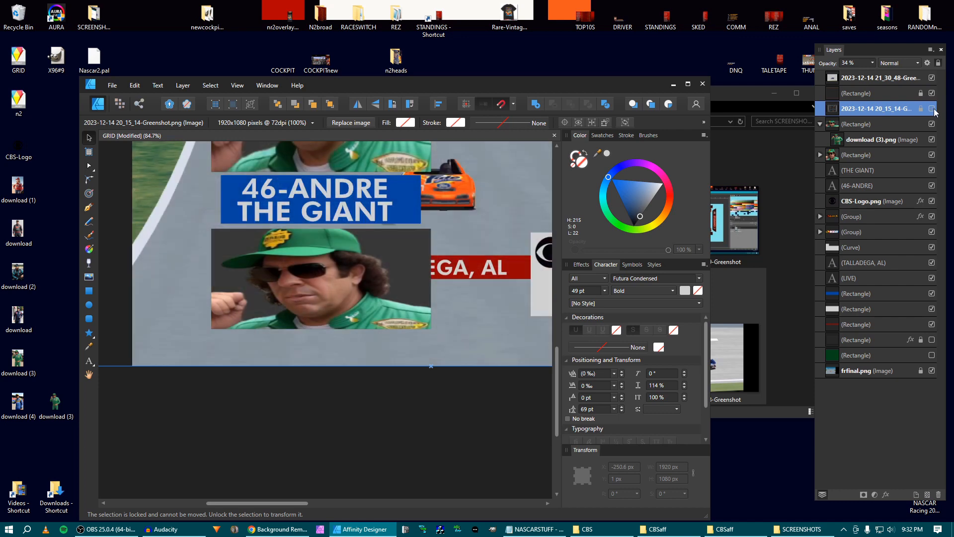
left_click(862, 140)
key("Delete")
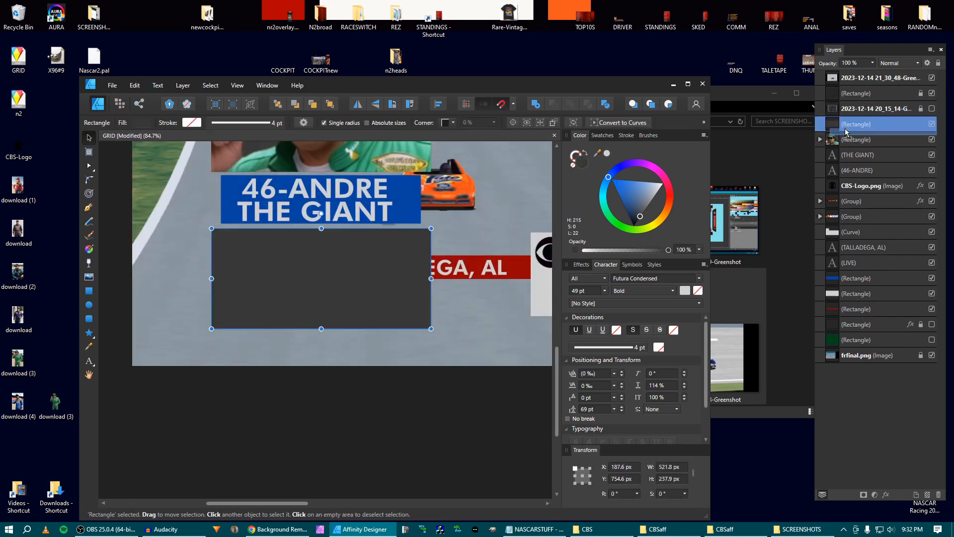
Nest the #6 Valvoline image inside the copied rectangle, scale it to about 1708 px wide, and centre the car within the frame.
left_click_drag(875, 77, 832, 125)
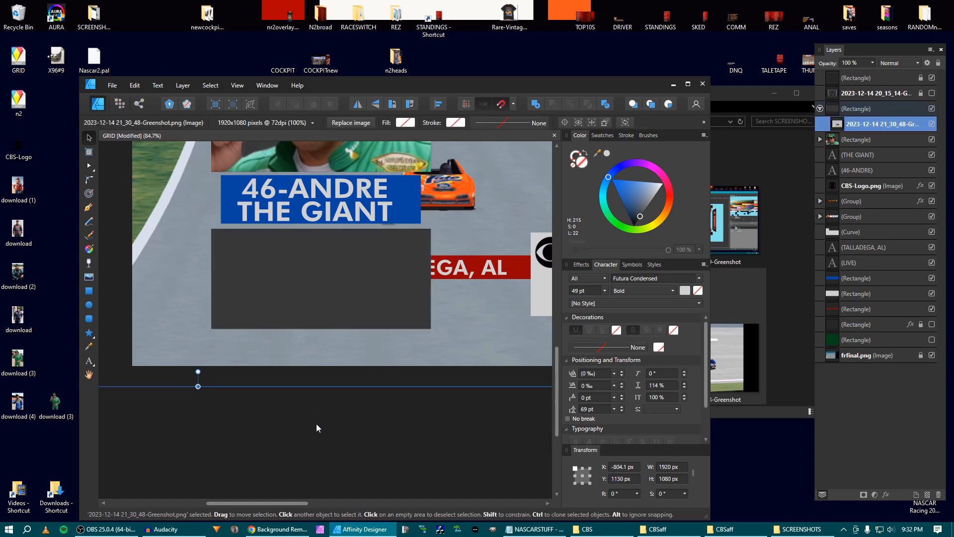
left_click_drag(316, 423, 333, 331)
scroll(427, 288, "down", 3)
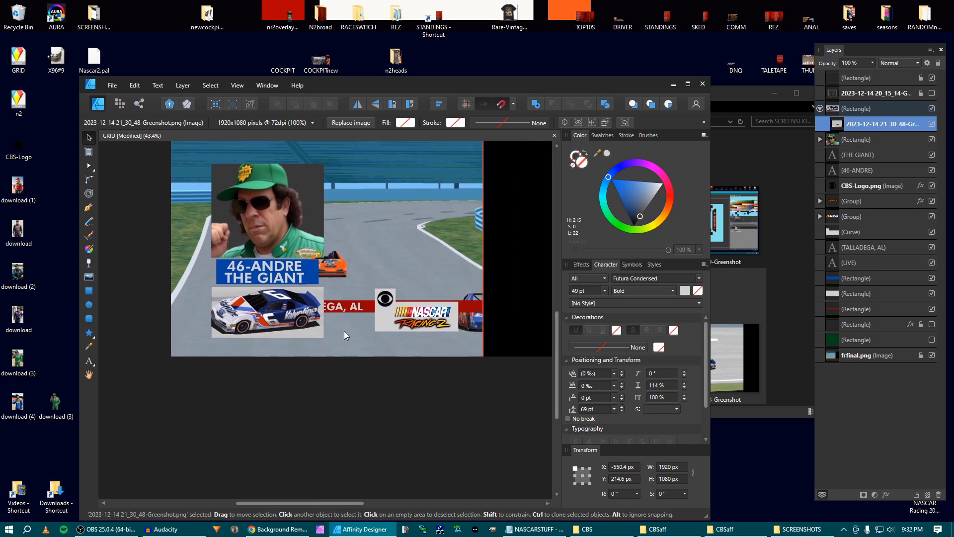
left_click_drag(467, 404, 416, 389)
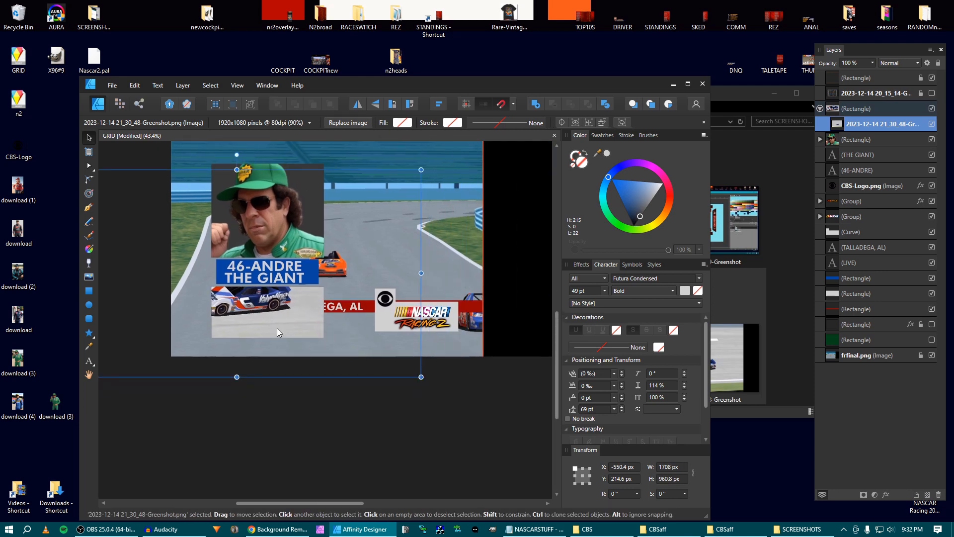
left_click_drag(277, 328, 299, 338)
left_click_drag(300, 338, 299, 338)
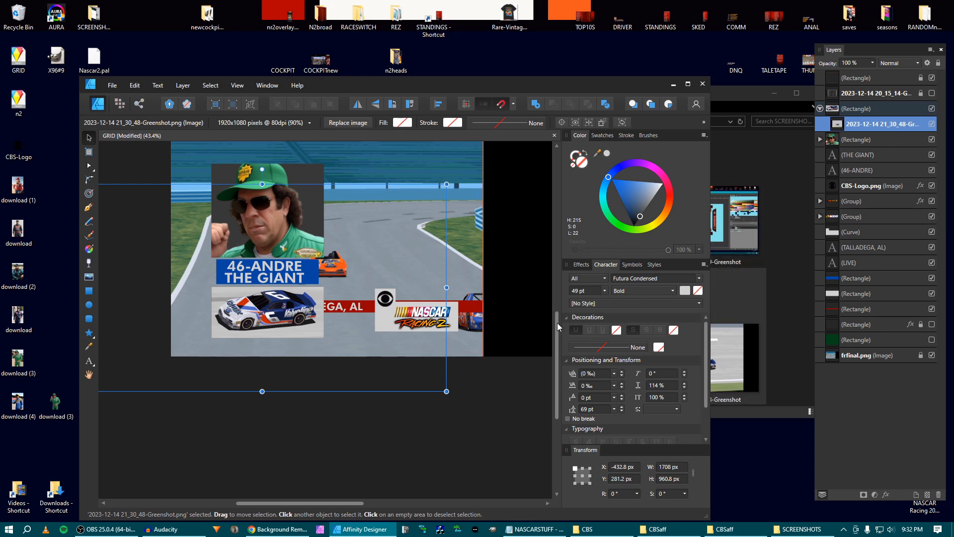
Delete the NASCAR Racing 2 logo, the CBS logo with its white backing, and the TALLADEGA, AL text with its red bar.
key("space")
left_click_drag(324, 385, 321, 398)
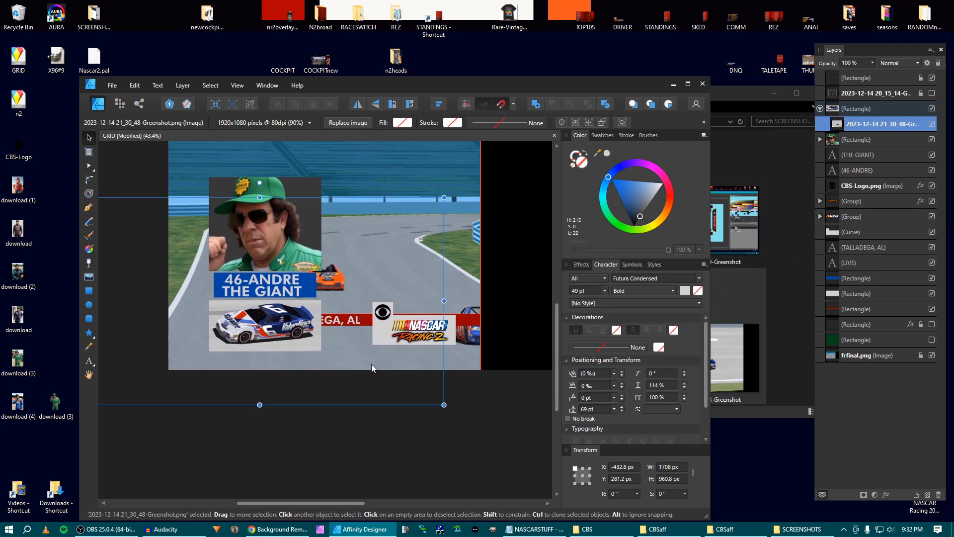
left_click(404, 334)
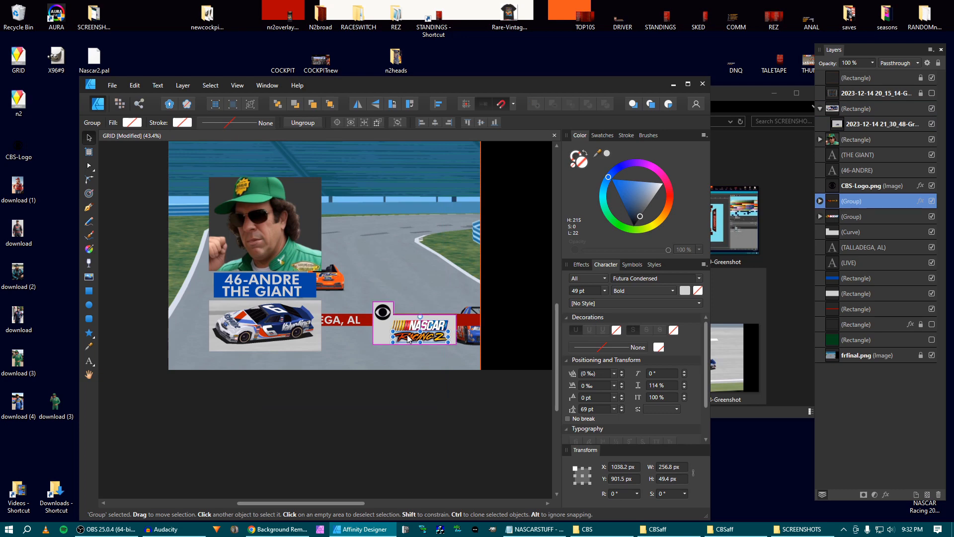
key("Delete")
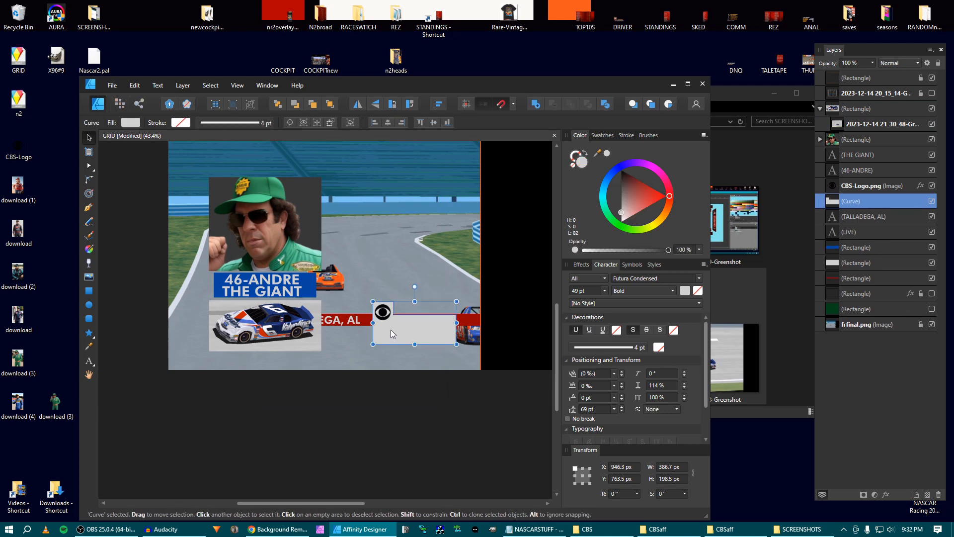
key("Delete")
key("Delete")
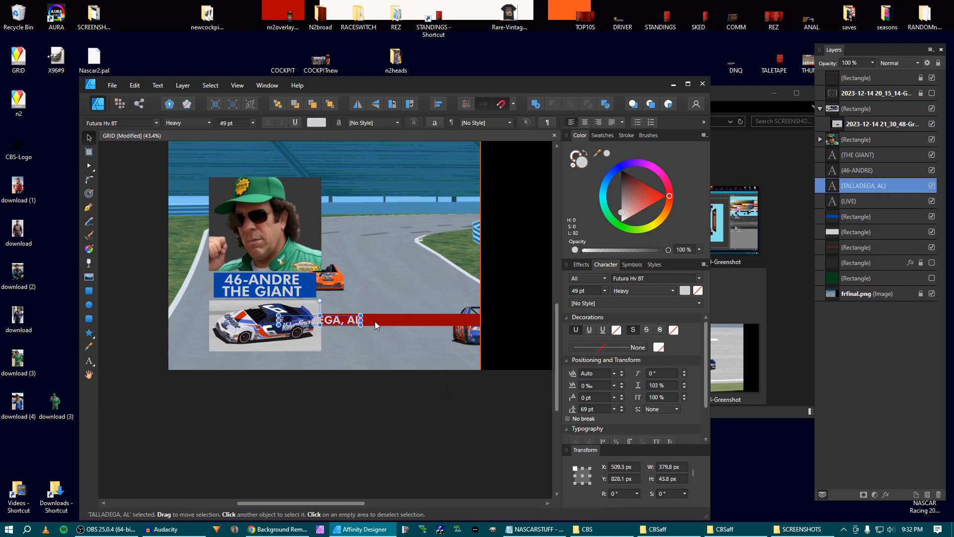
key("Delete")
key("Delete")
scroll(320, 357, "up", 1)
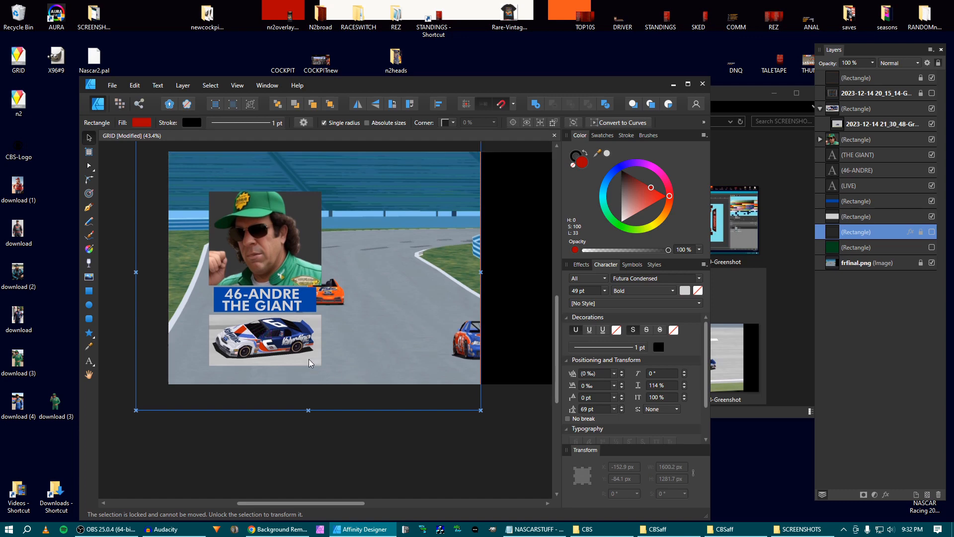
Apply a black Outer Glow with a 4.2 px radius to the portrait rectangle, the blue nameplate and the car rectangle together.
left_click(287, 339)
scroll(283, 335, "up", 1)
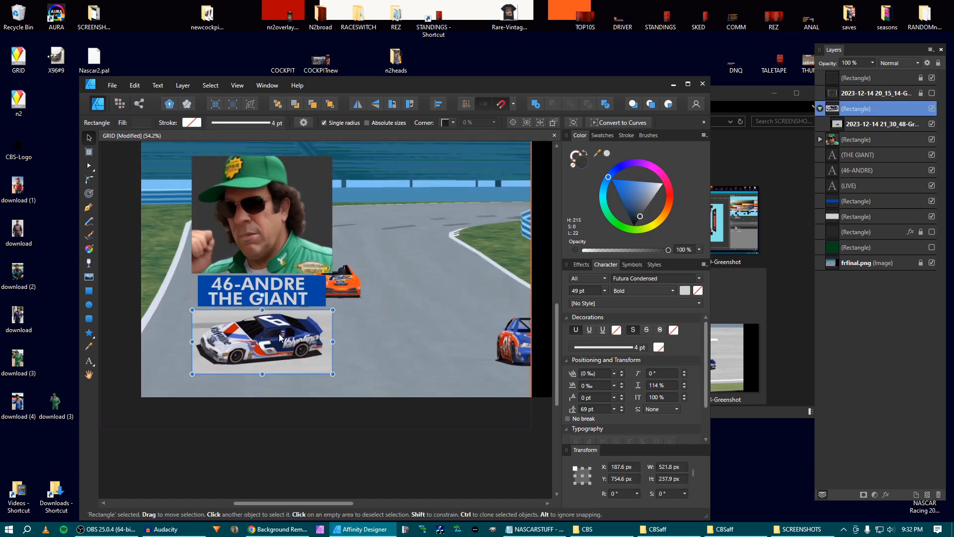
scroll(279, 334, "up", 1)
scroll(278, 334, "down", 1)
scroll(279, 334, "up", 1)
scroll(278, 334, "down", 1)
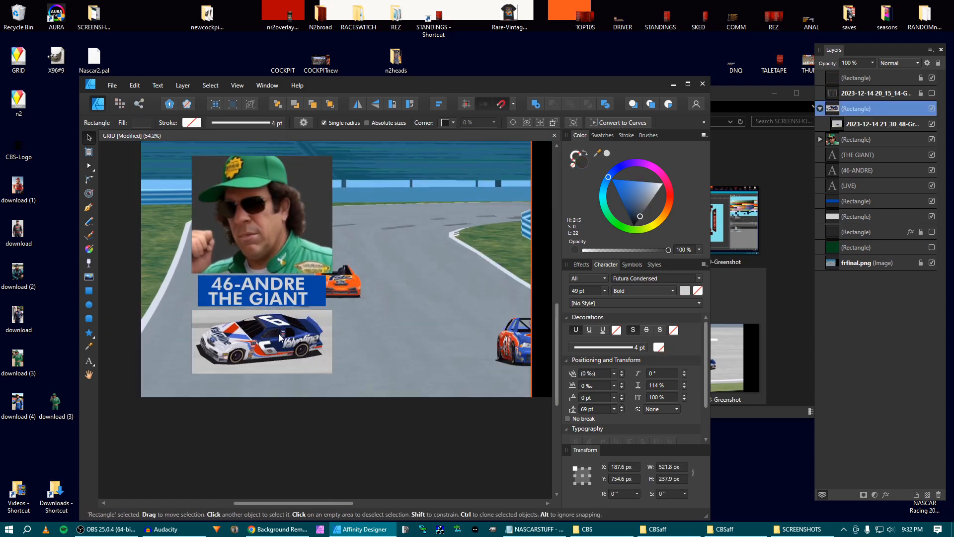
left_click(263, 239)
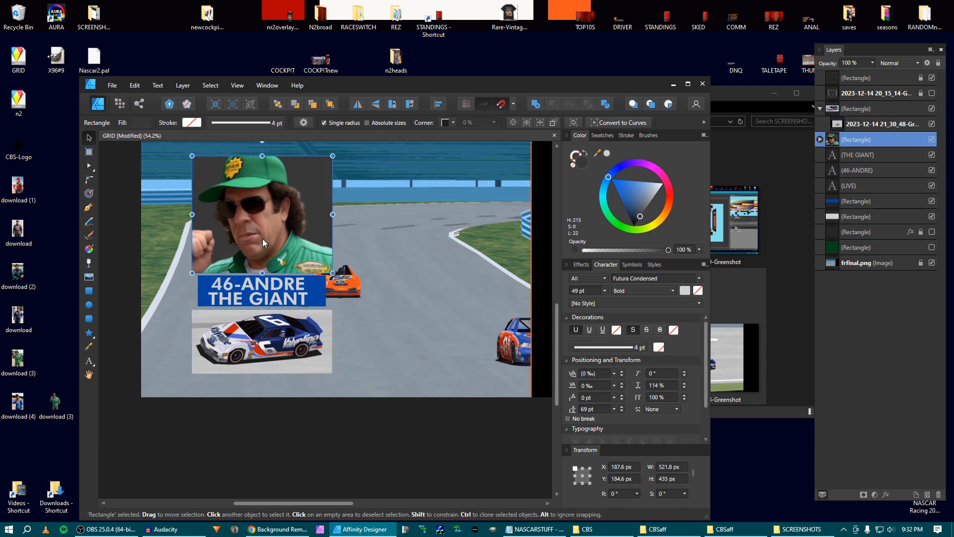
left_click(324, 294, "shift")
left_click(326, 338, "shift")
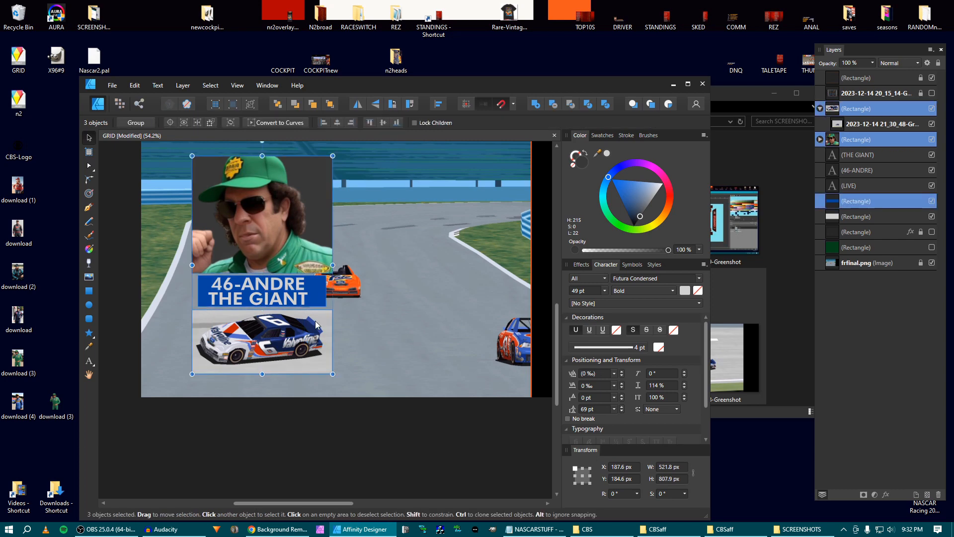
scroll(316, 325, "up", 1)
scroll(316, 325, "down", 1)
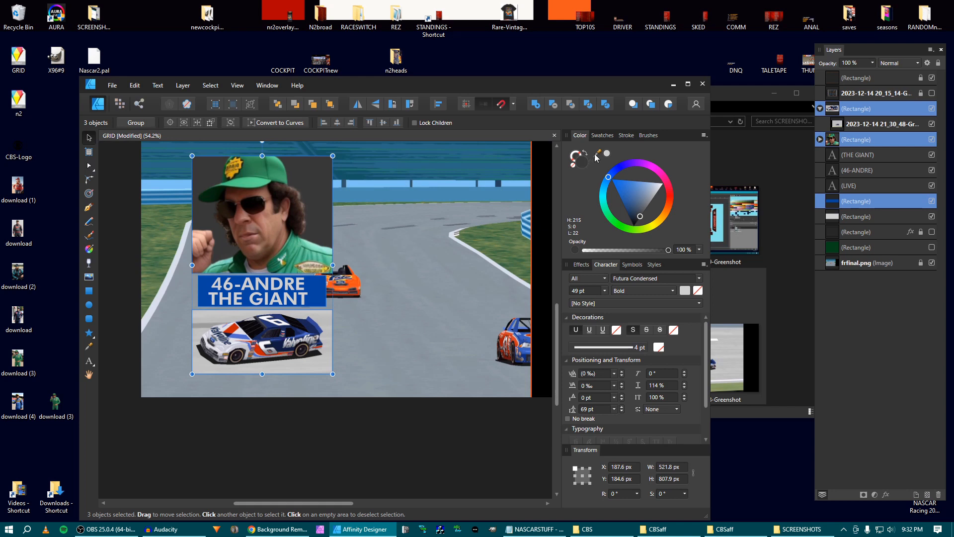
left_click(583, 263)
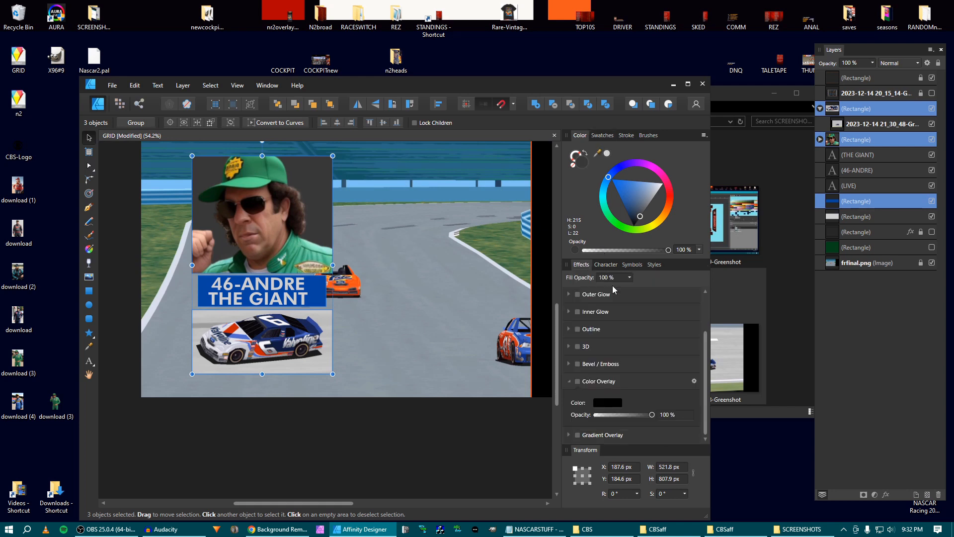
left_click(577, 295)
left_click(608, 315)
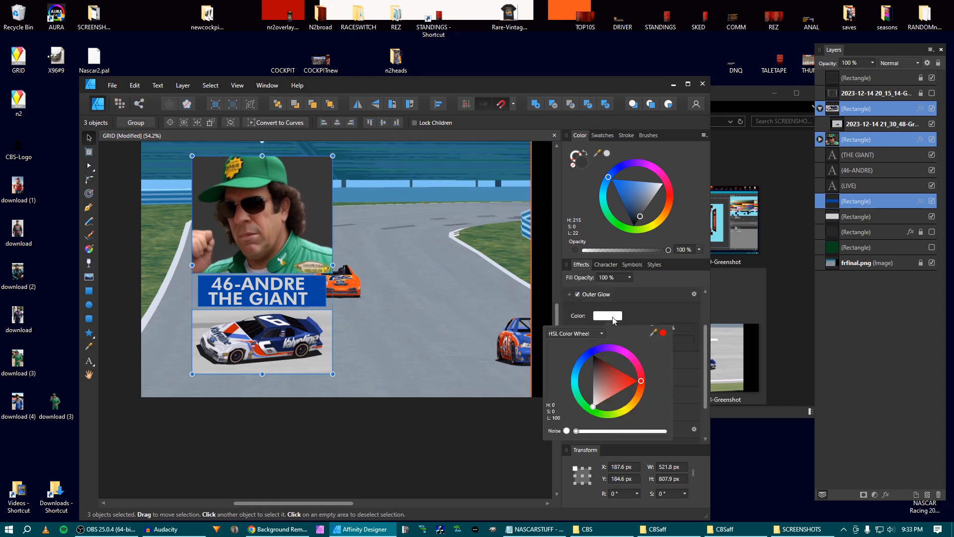
mouse_move(599, 395)
left_mouse_down()
mouse_move(593, 354)
mouse_move(615, 340)
left_mouse_up()
left_click(645, 317)
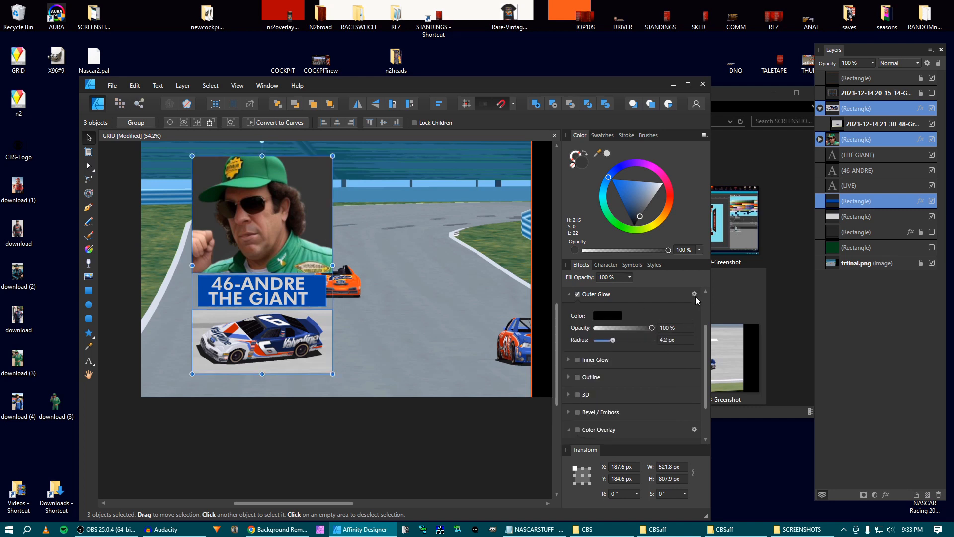
Set the Outer Glow's blend mode to Normal, its opacity to 30% and its radius to 4.6 px on the three selected rectangles.
left_click(694, 294)
left_click(420, 181)
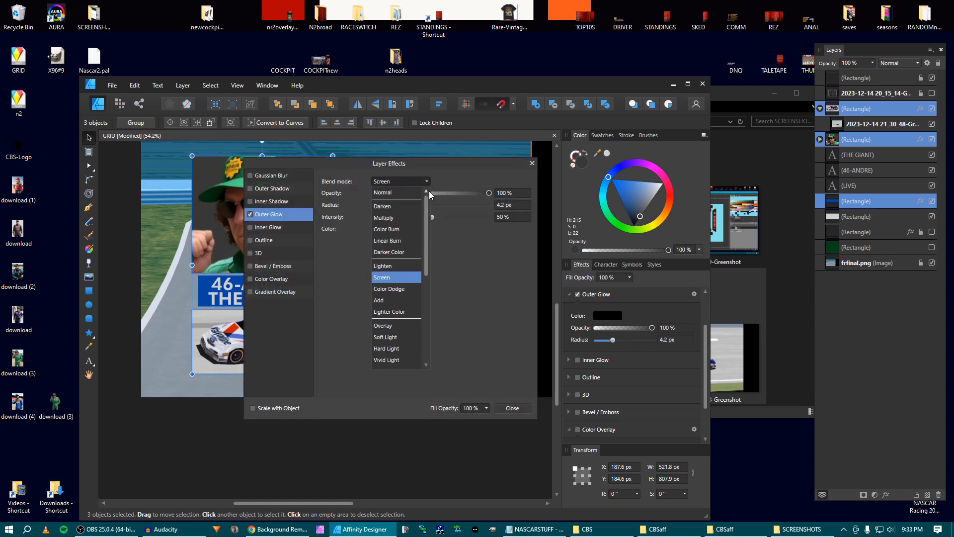
left_click(402, 194)
left_click(512, 408)
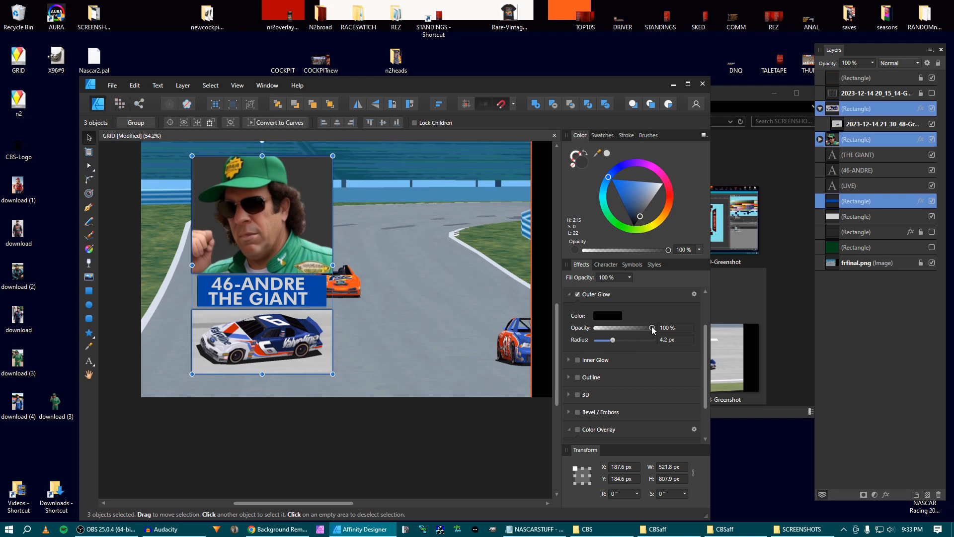
left_click_drag(652, 327, 610, 327)
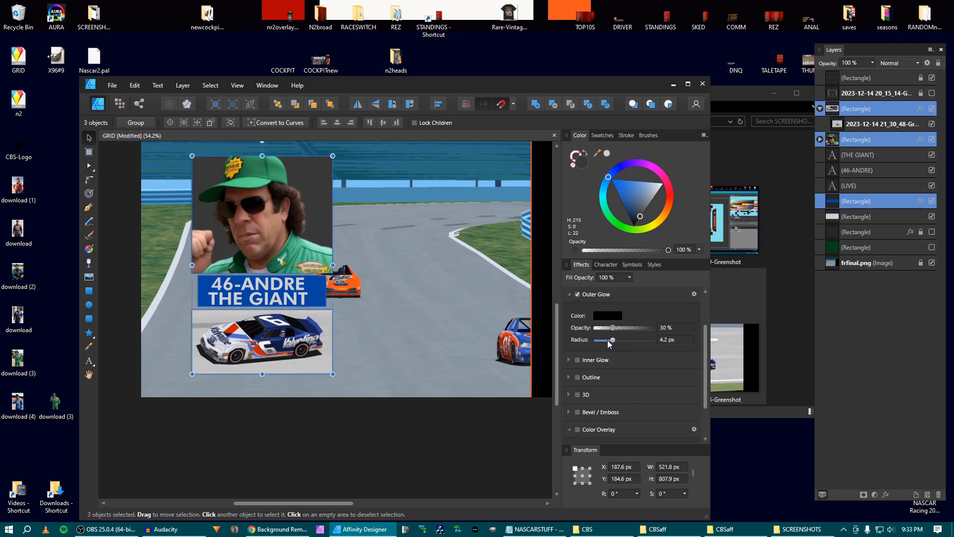
mouse_move(613, 340)
left_mouse_down()
mouse_move(596, 343)
mouse_move(684, 343)
mouse_move(569, 340)
mouse_move(614, 339)
left_mouse_up()
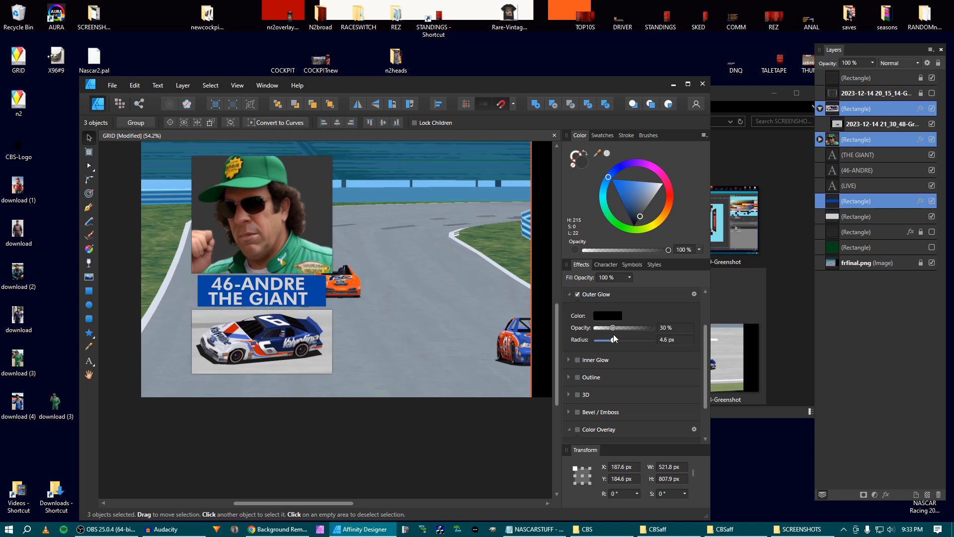
left_click(427, 439)
Examine the portrait, nameplate and car picture with their glow edges, both close up and against the whole artboard.
scroll(395, 428, "down", 3)
scroll(408, 343, "down", 1)
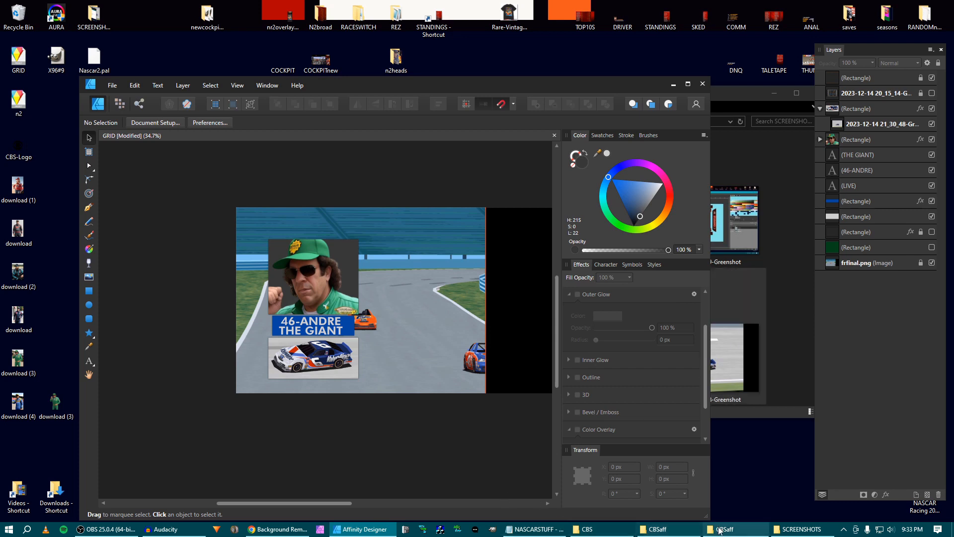
mouse_move(746, 532)
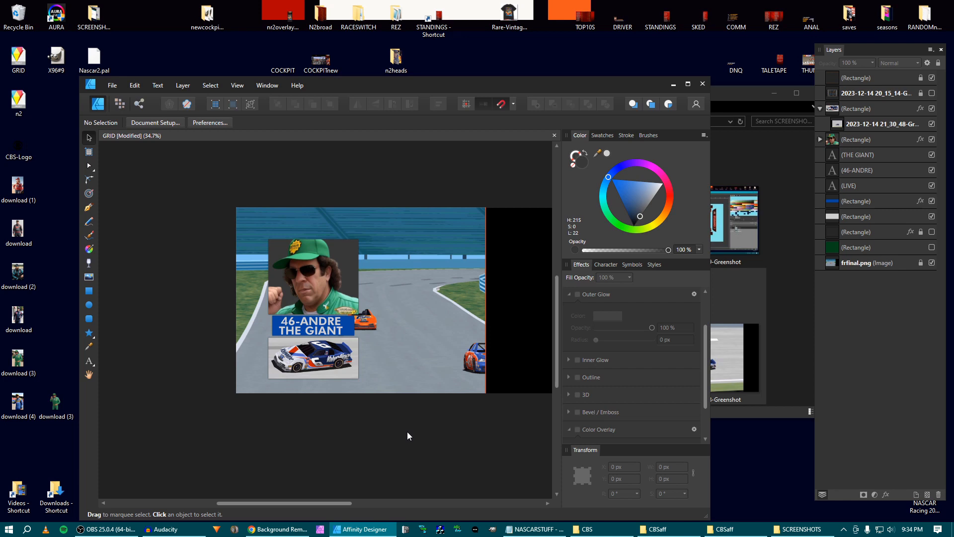
scroll(407, 431, "up", 2, "ctrl")
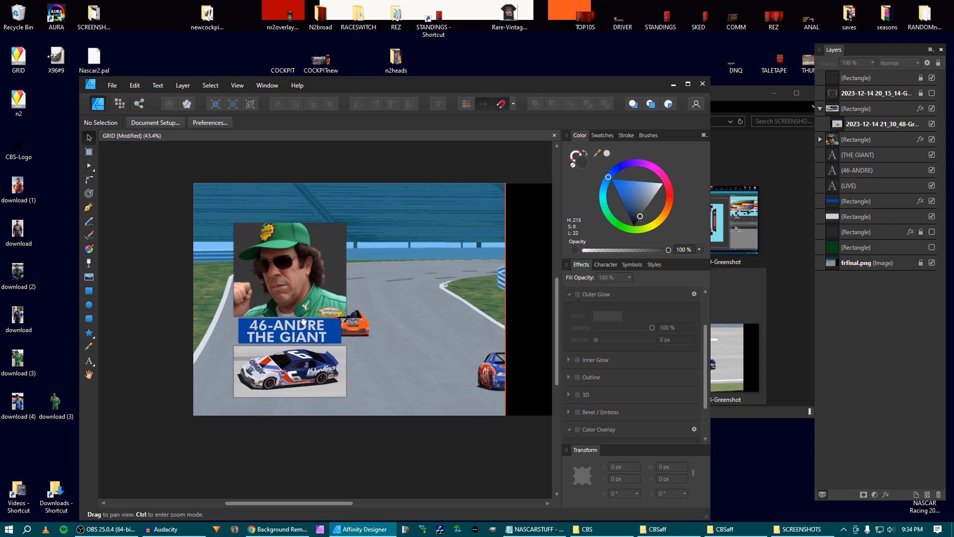
scroll(313, 328, "left", 2)
scroll(323, 338, "up", 3, "ctrl")
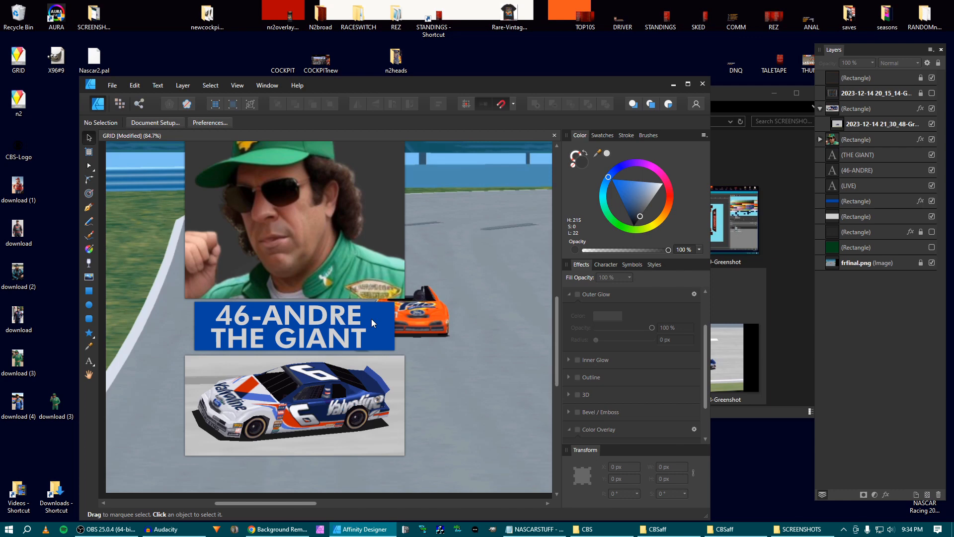
scroll(371, 318, "down", 3)
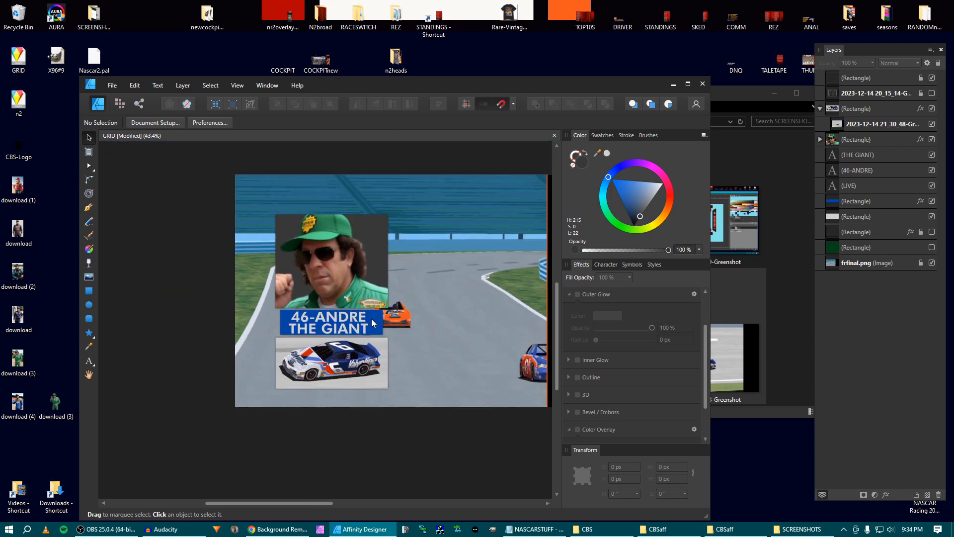